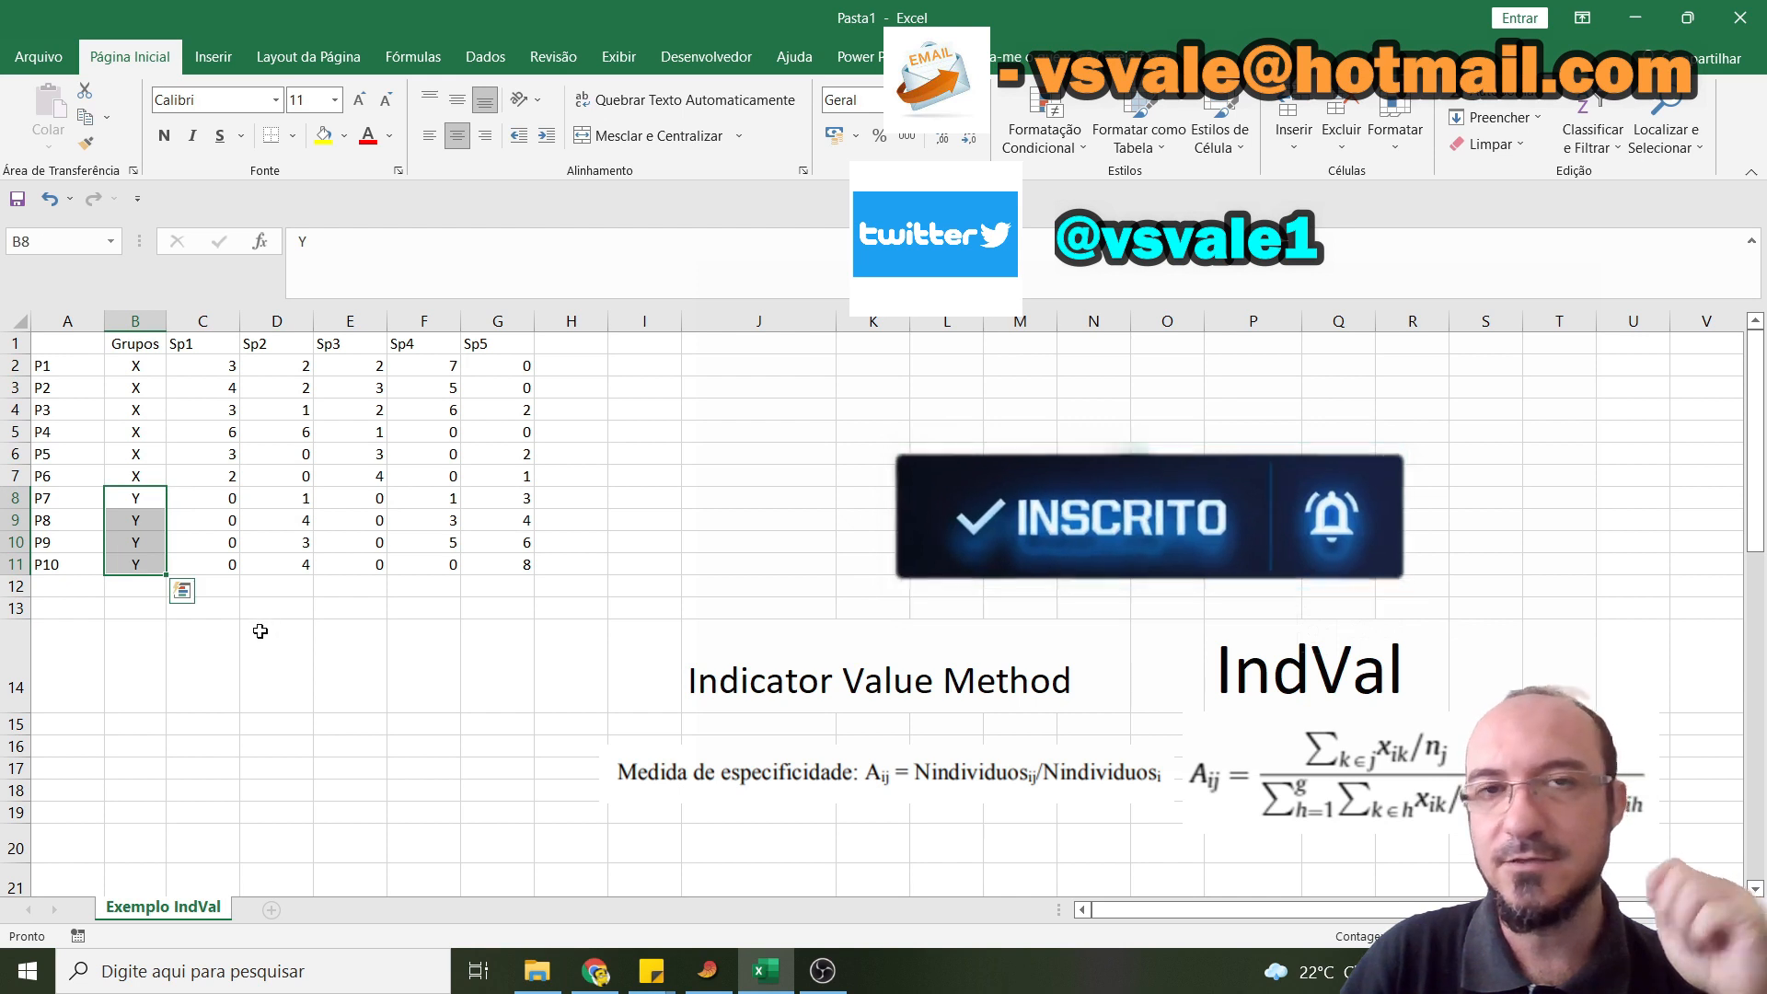
click(296, 524)
click(120, 374)
drag(121, 375, 127, 562)
drag(132, 366, 133, 563)
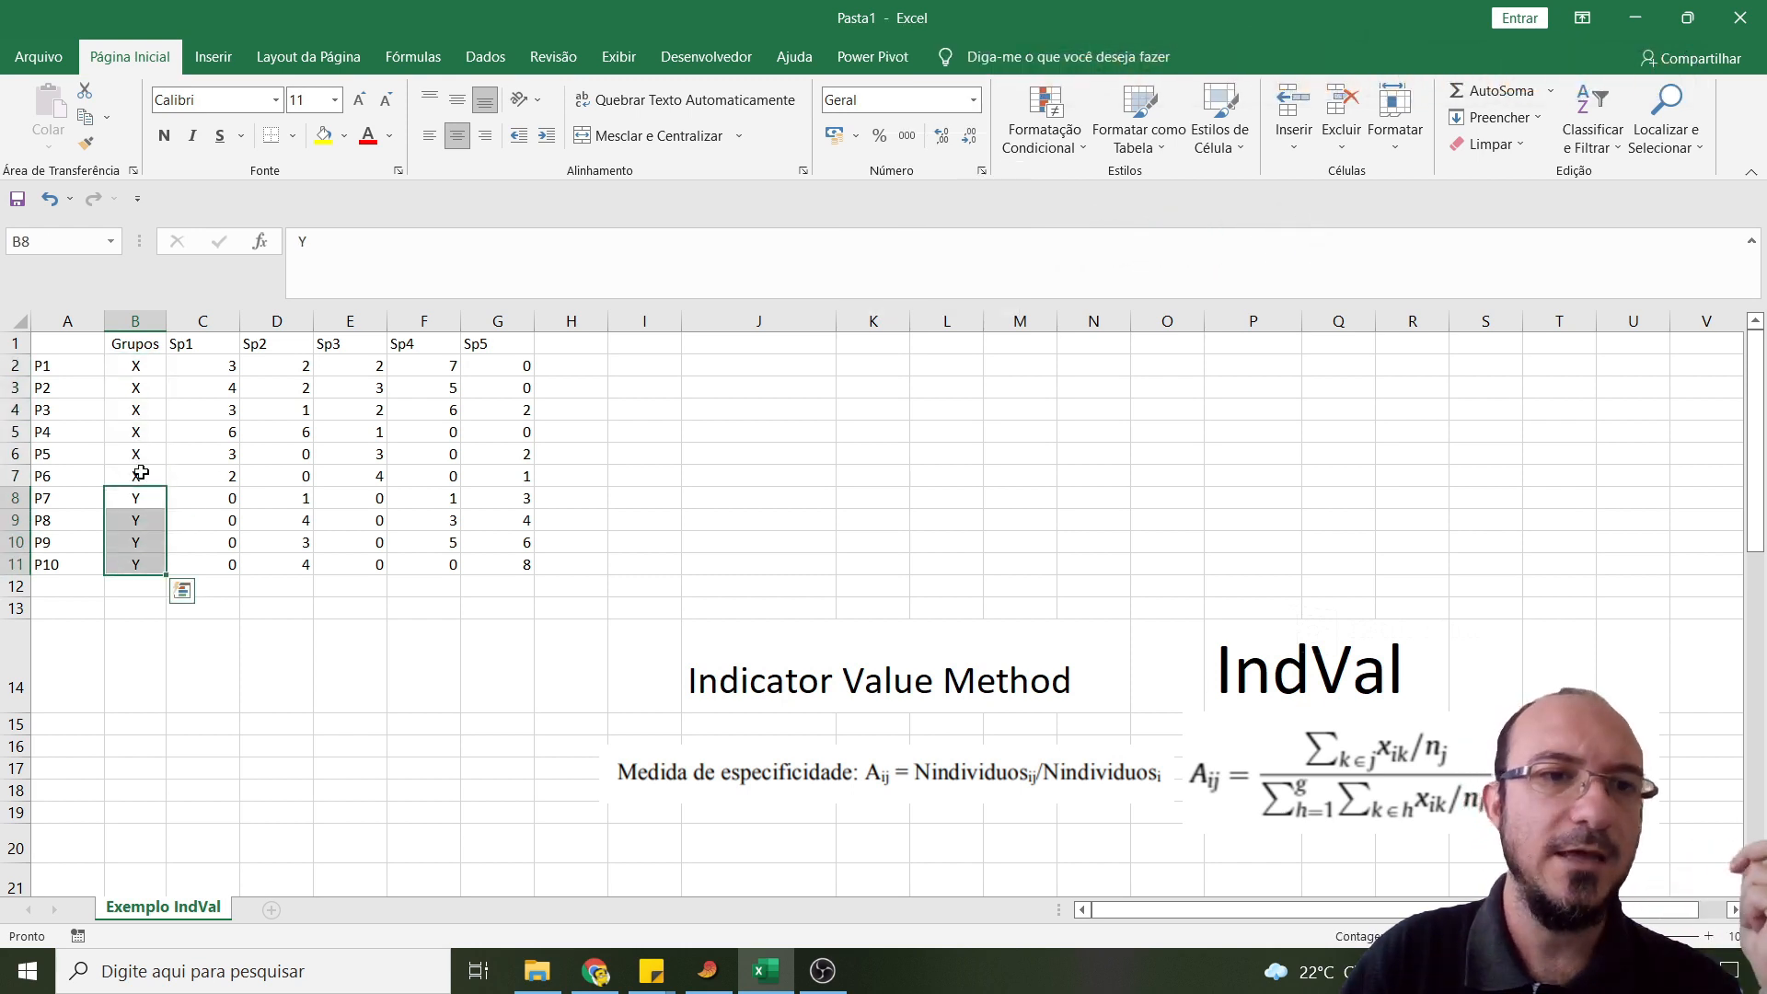
drag(148, 363, 138, 568)
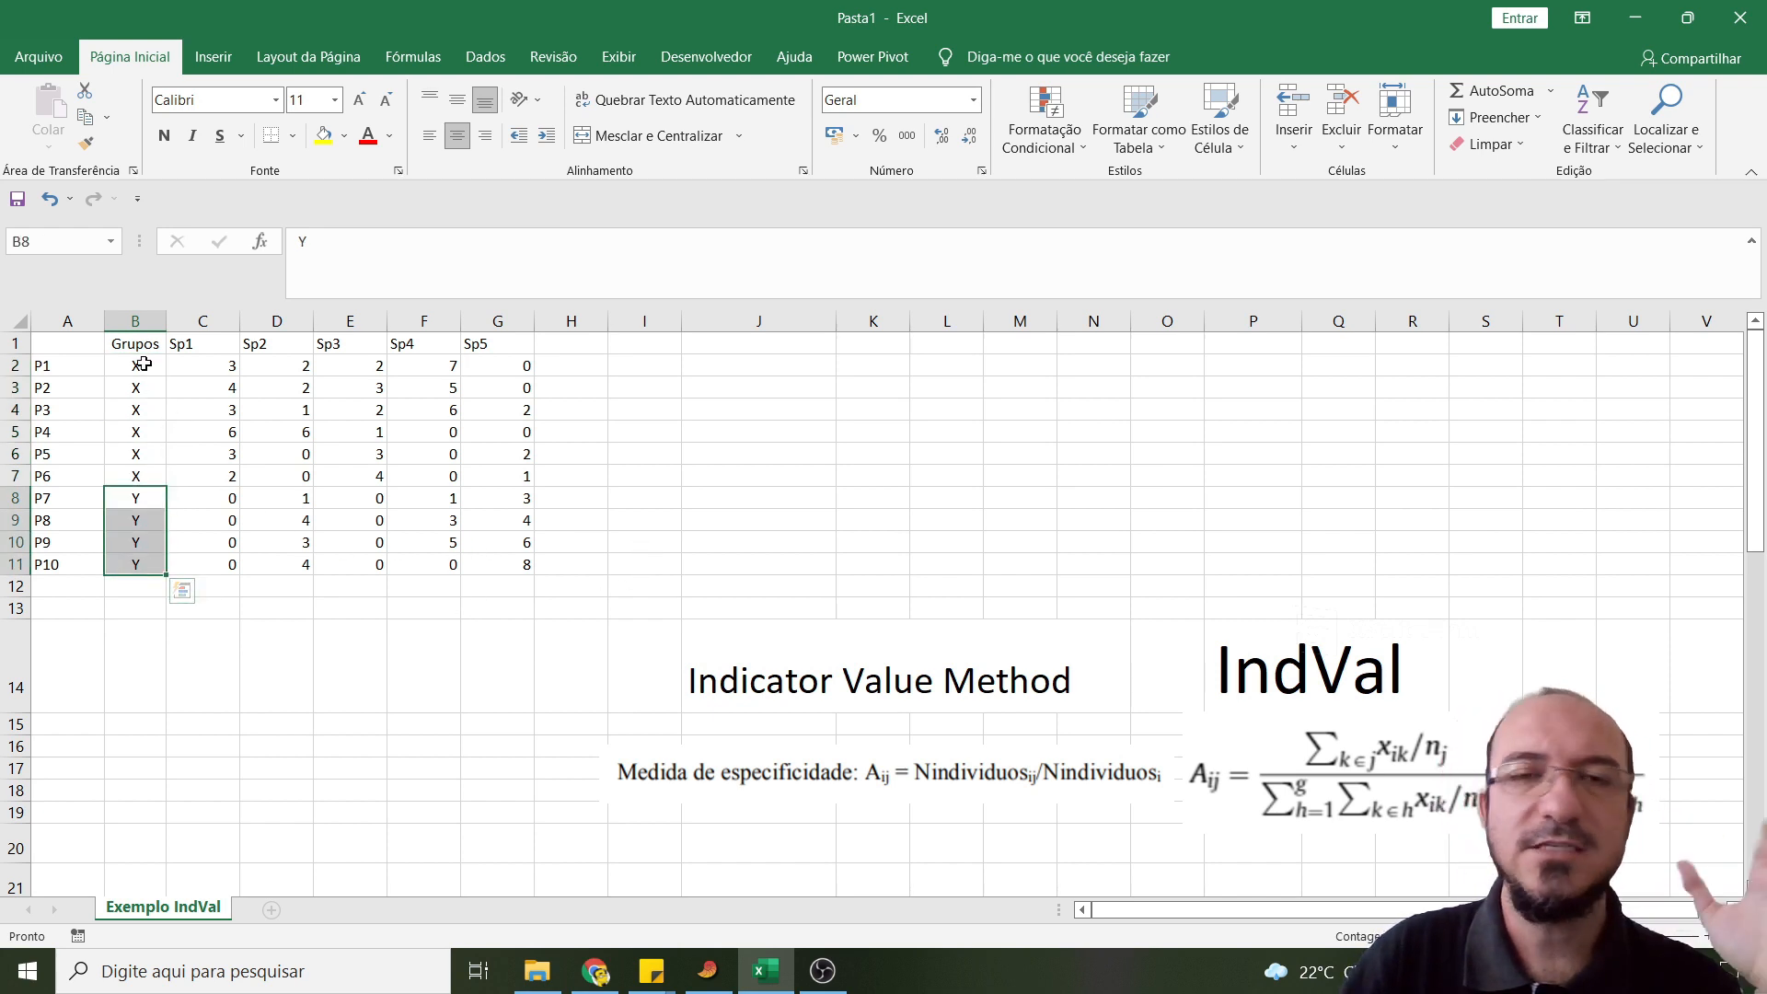
click(414, 542)
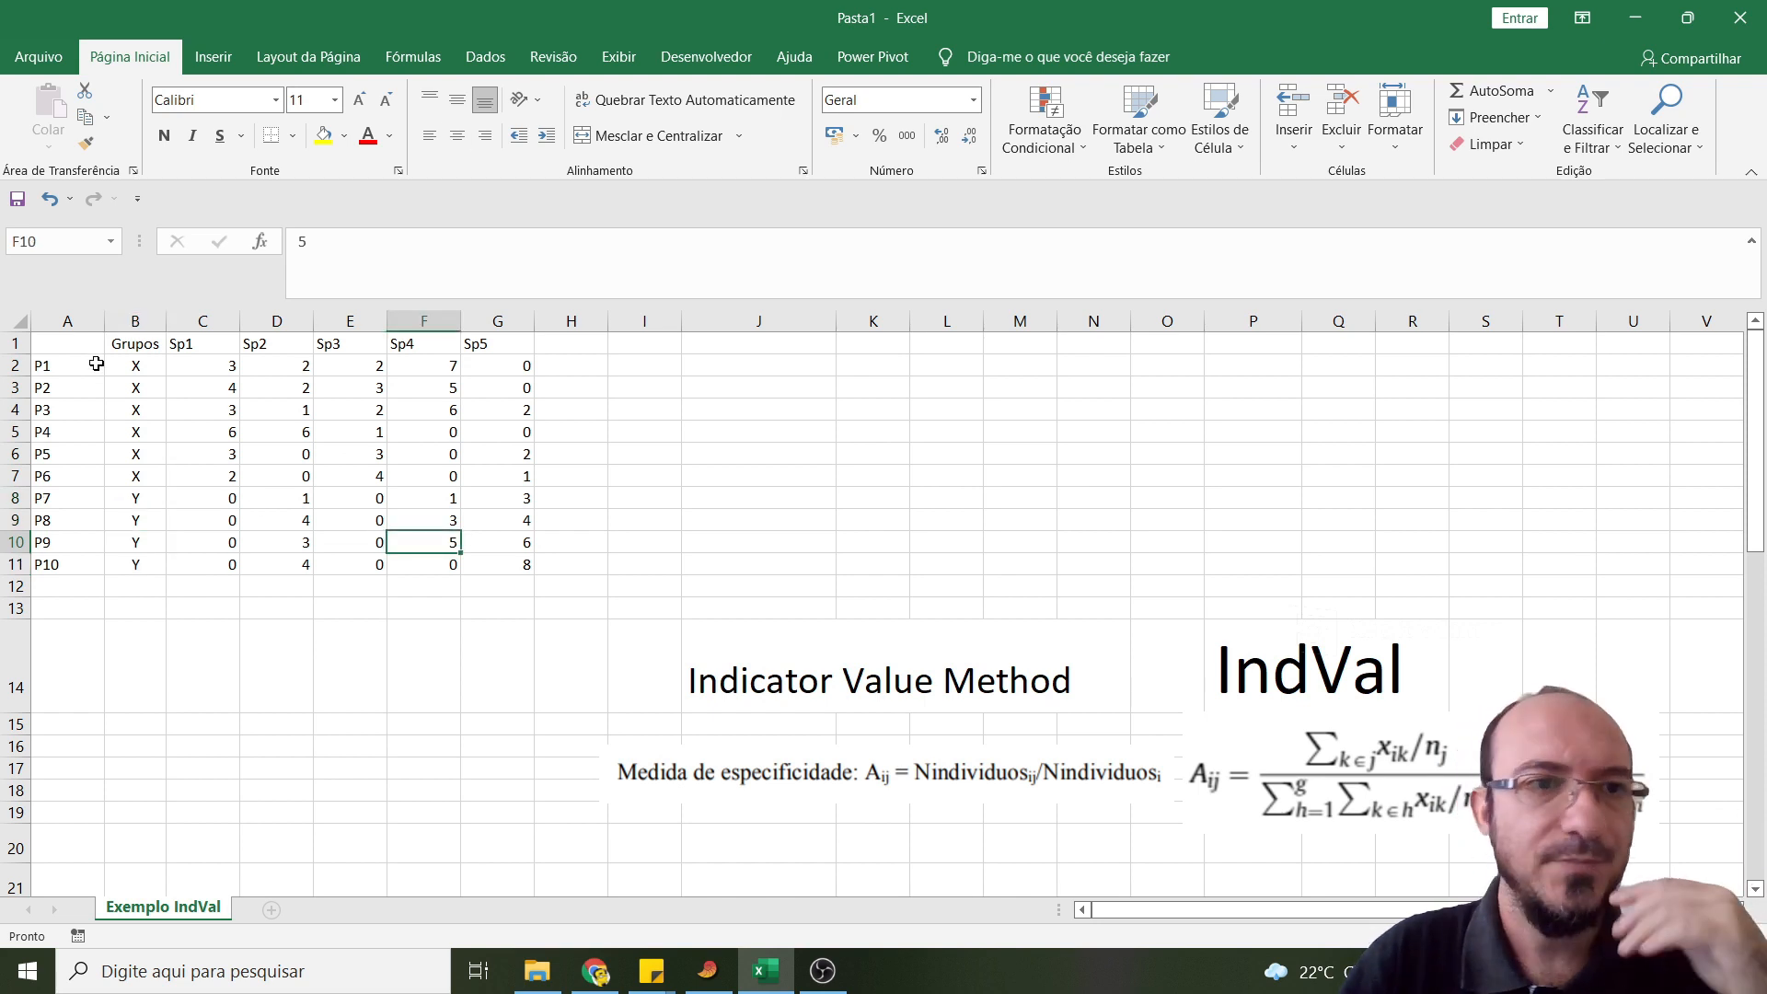
- Rename the column B header in cell B1 from the group label to "Sítios"
click(128, 345)
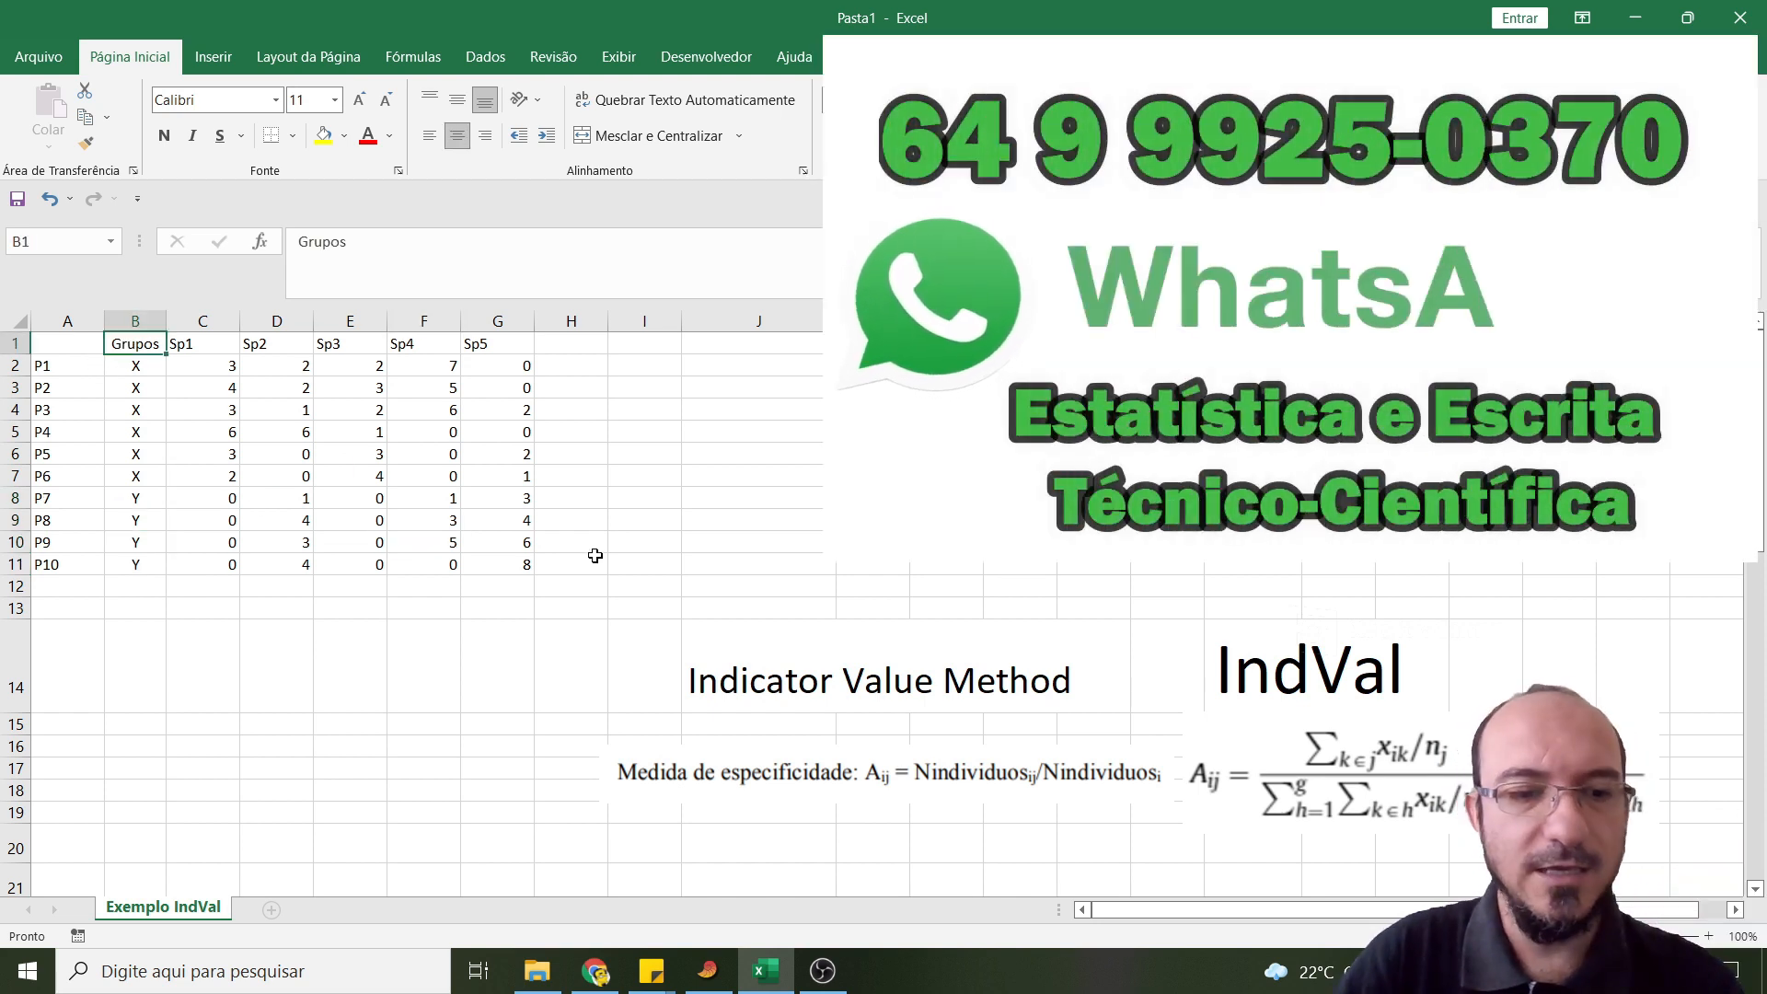
text(Sítios)
key(Return)
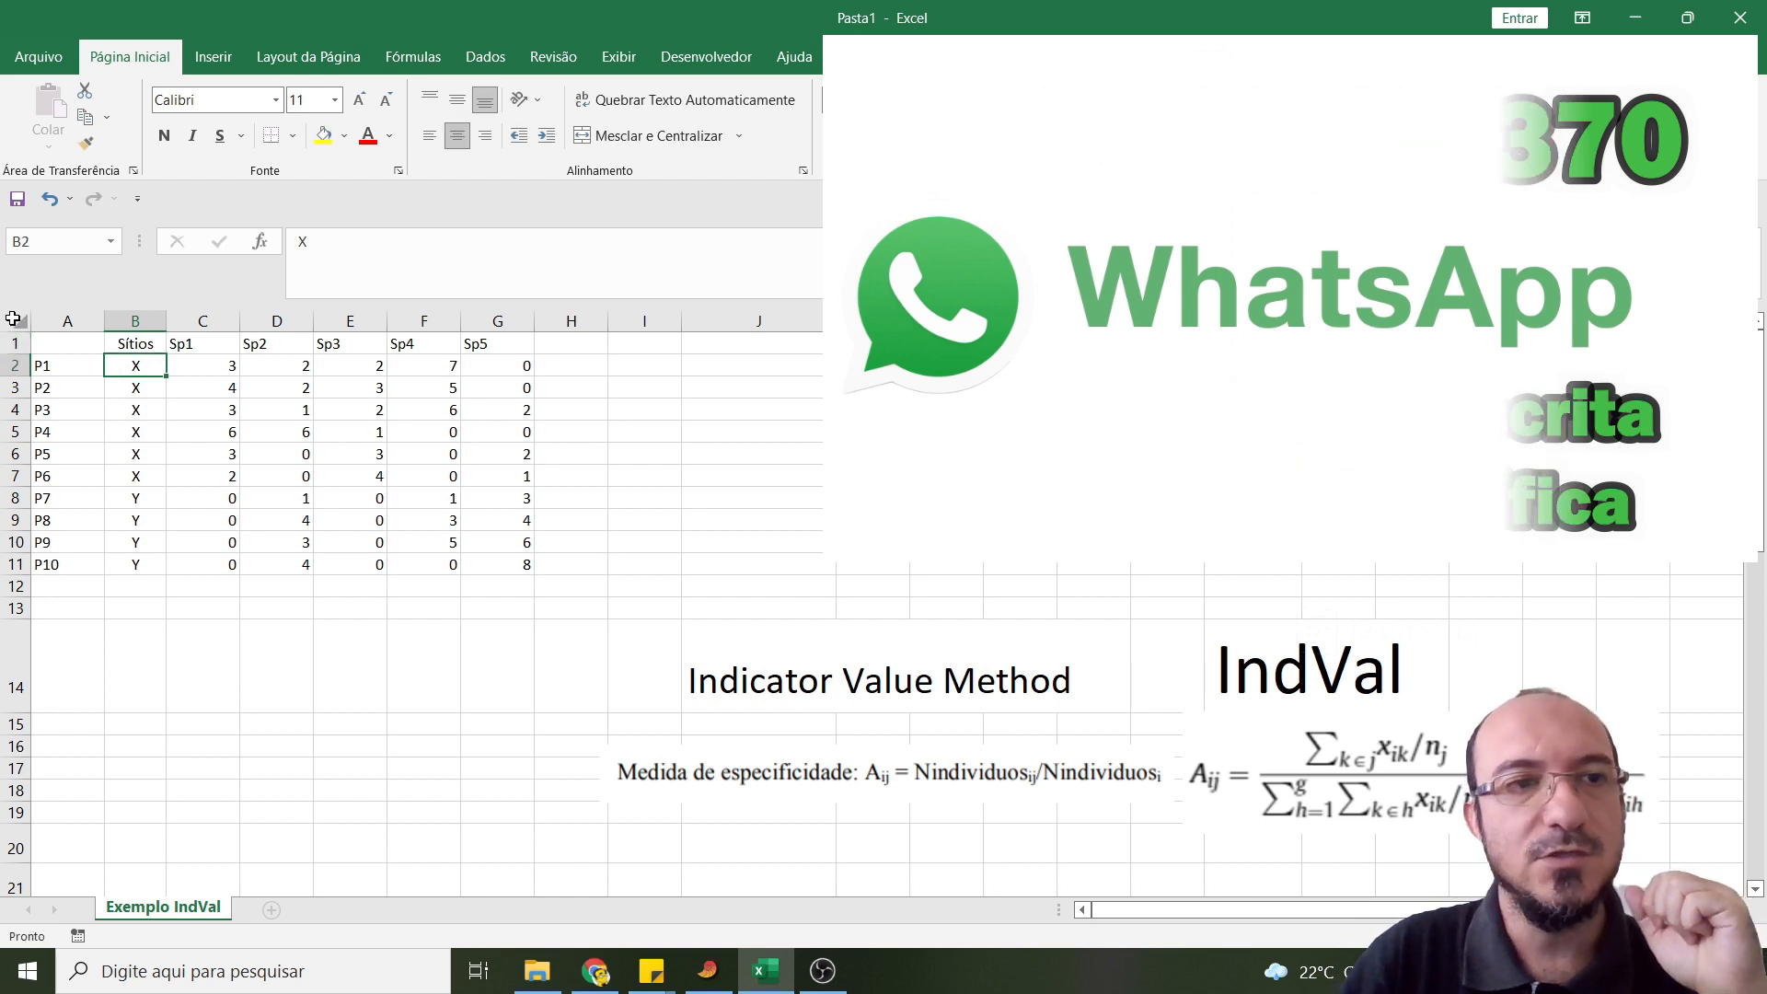
- Set the font size of the whole sheet to 18 and centre the contents of columns C to G
click(13, 318)
click(335, 99)
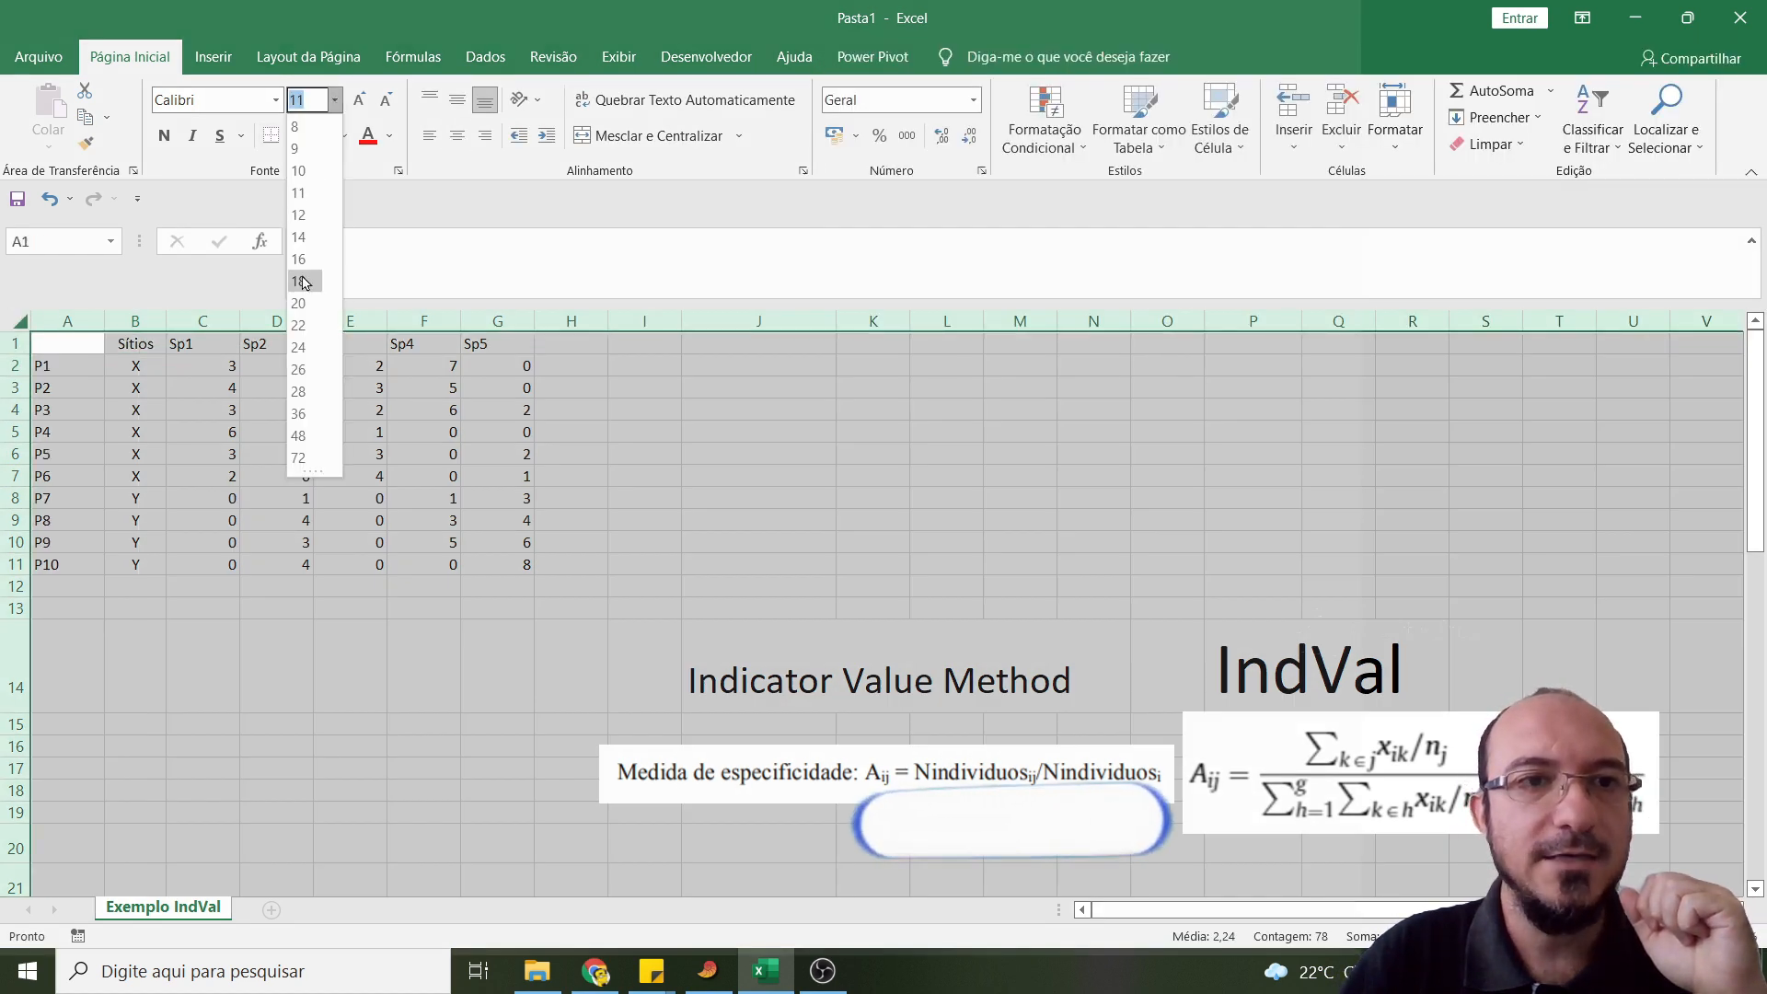
click(299, 282)
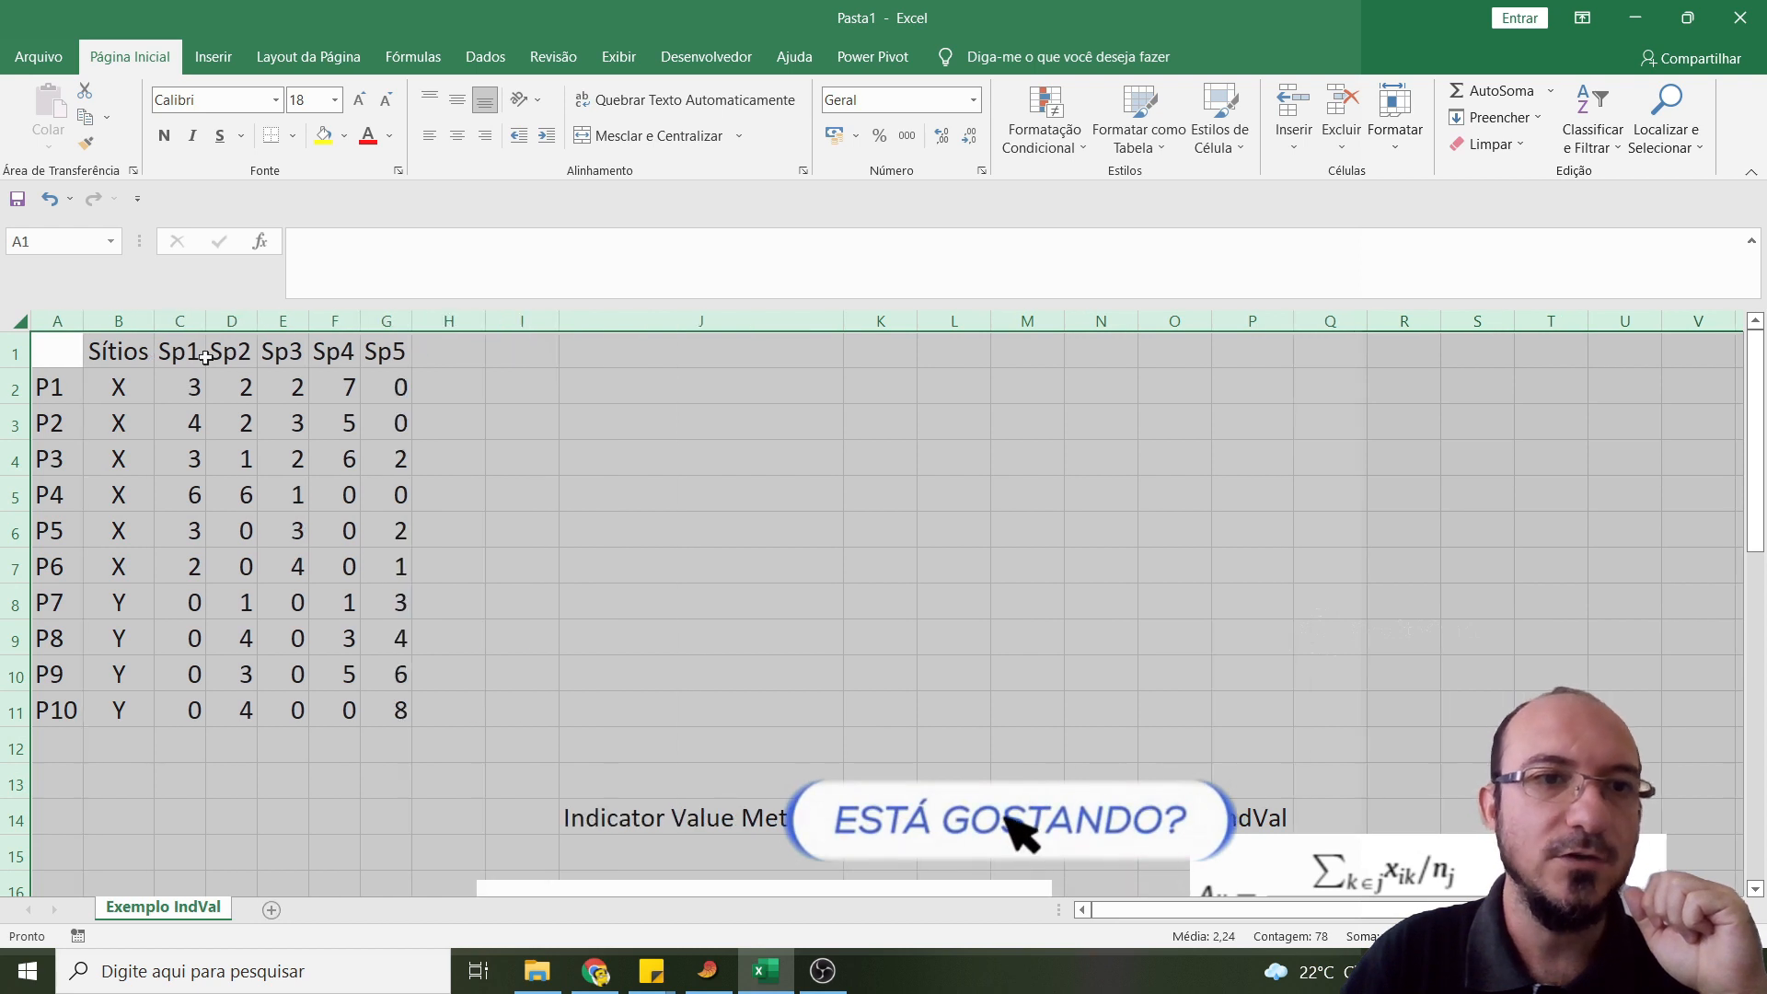
drag(180, 321, 391, 341)
click(457, 135)
click(180, 387)
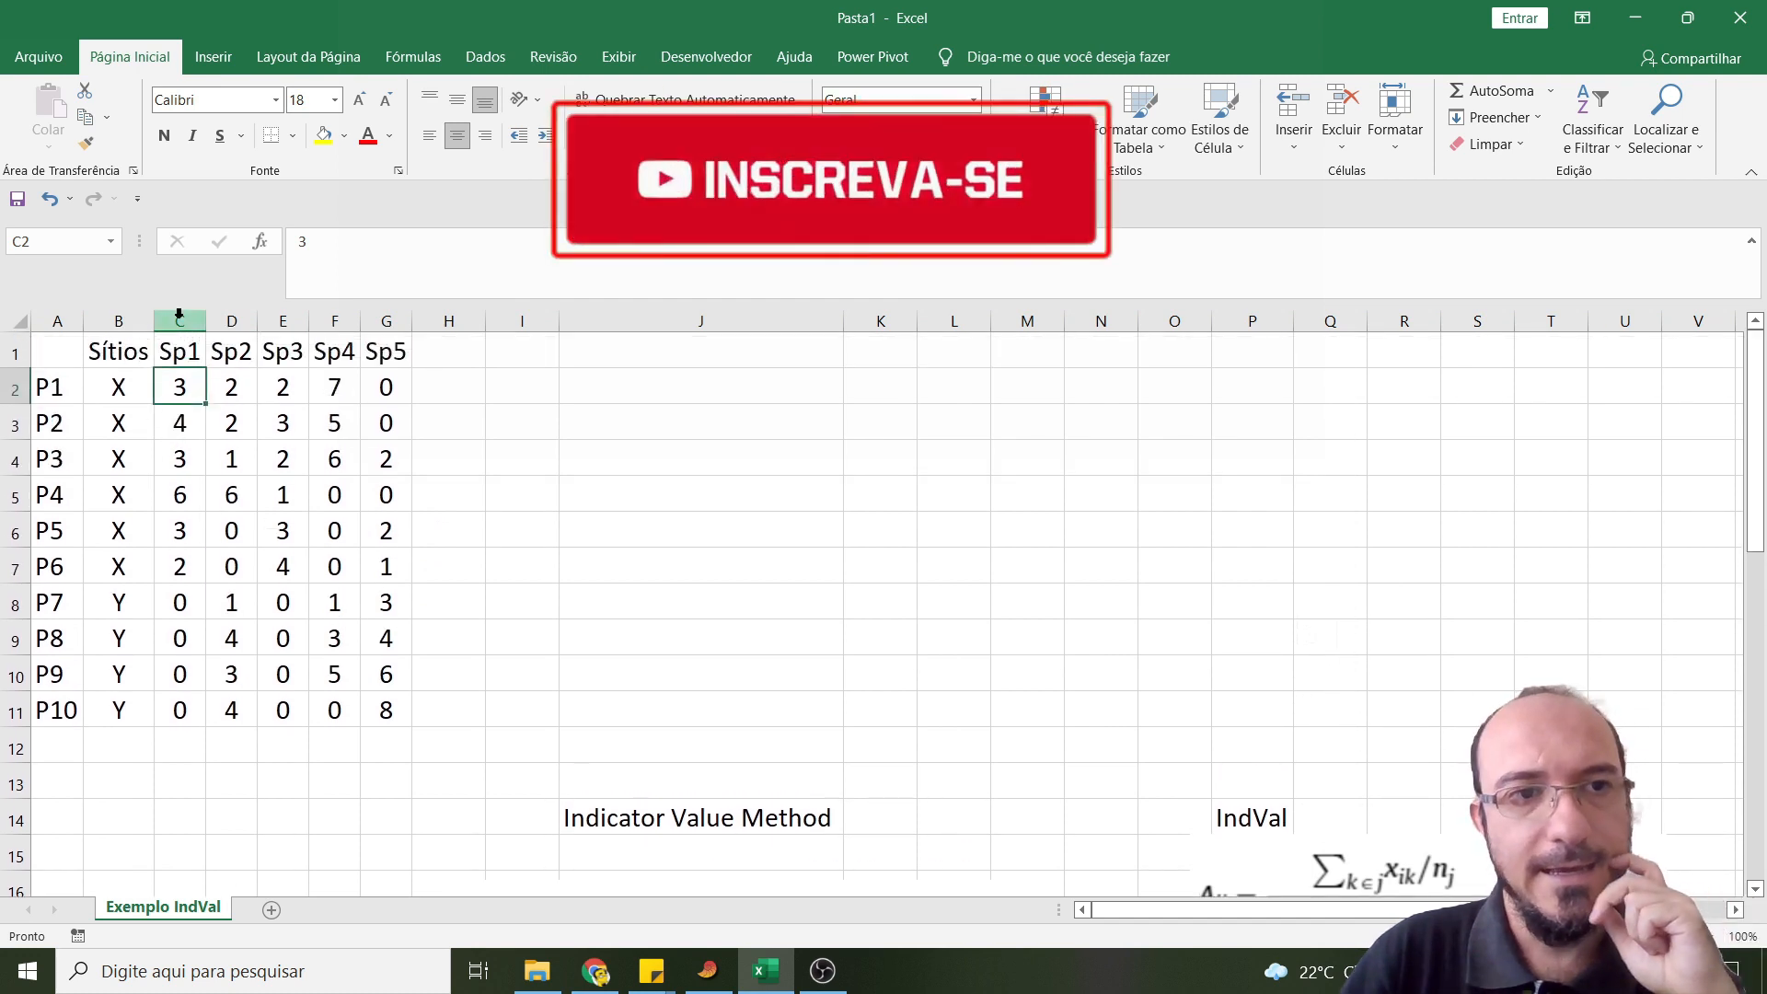
drag(124, 391, 118, 710)
click(493, 571)
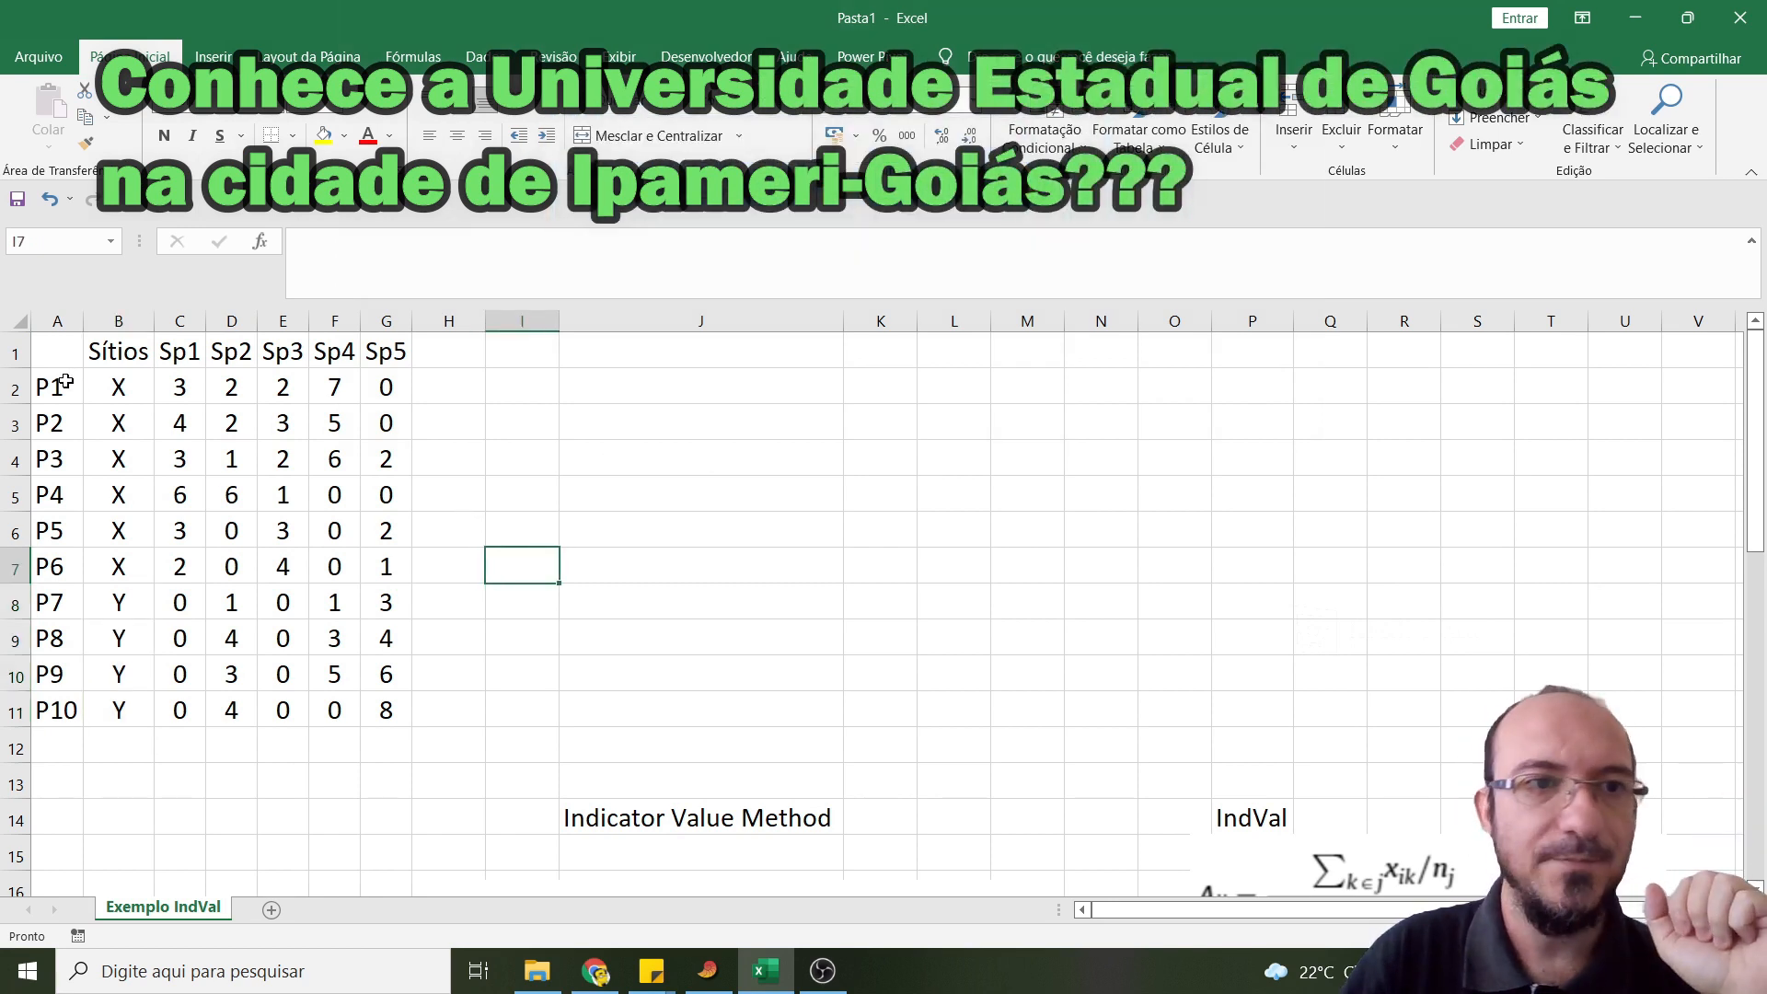
drag(115, 383, 117, 710)
scroll(897, 607, down, 3)
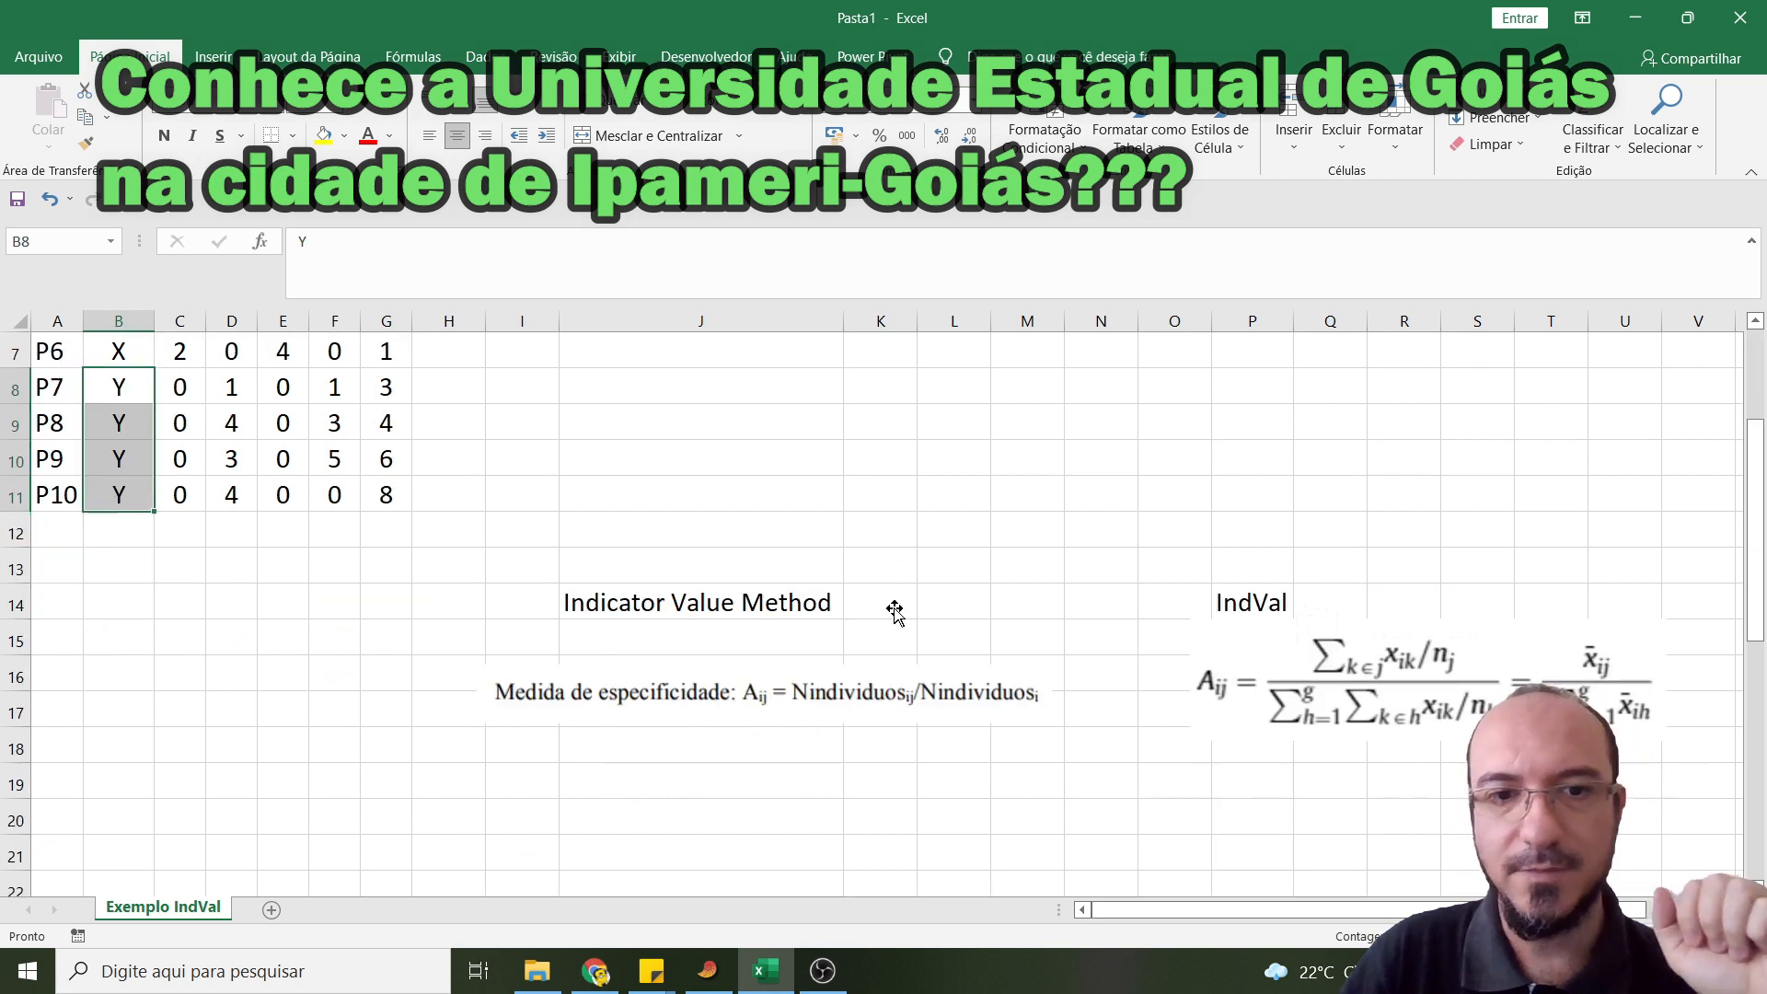
scroll(853, 619, up, 3)
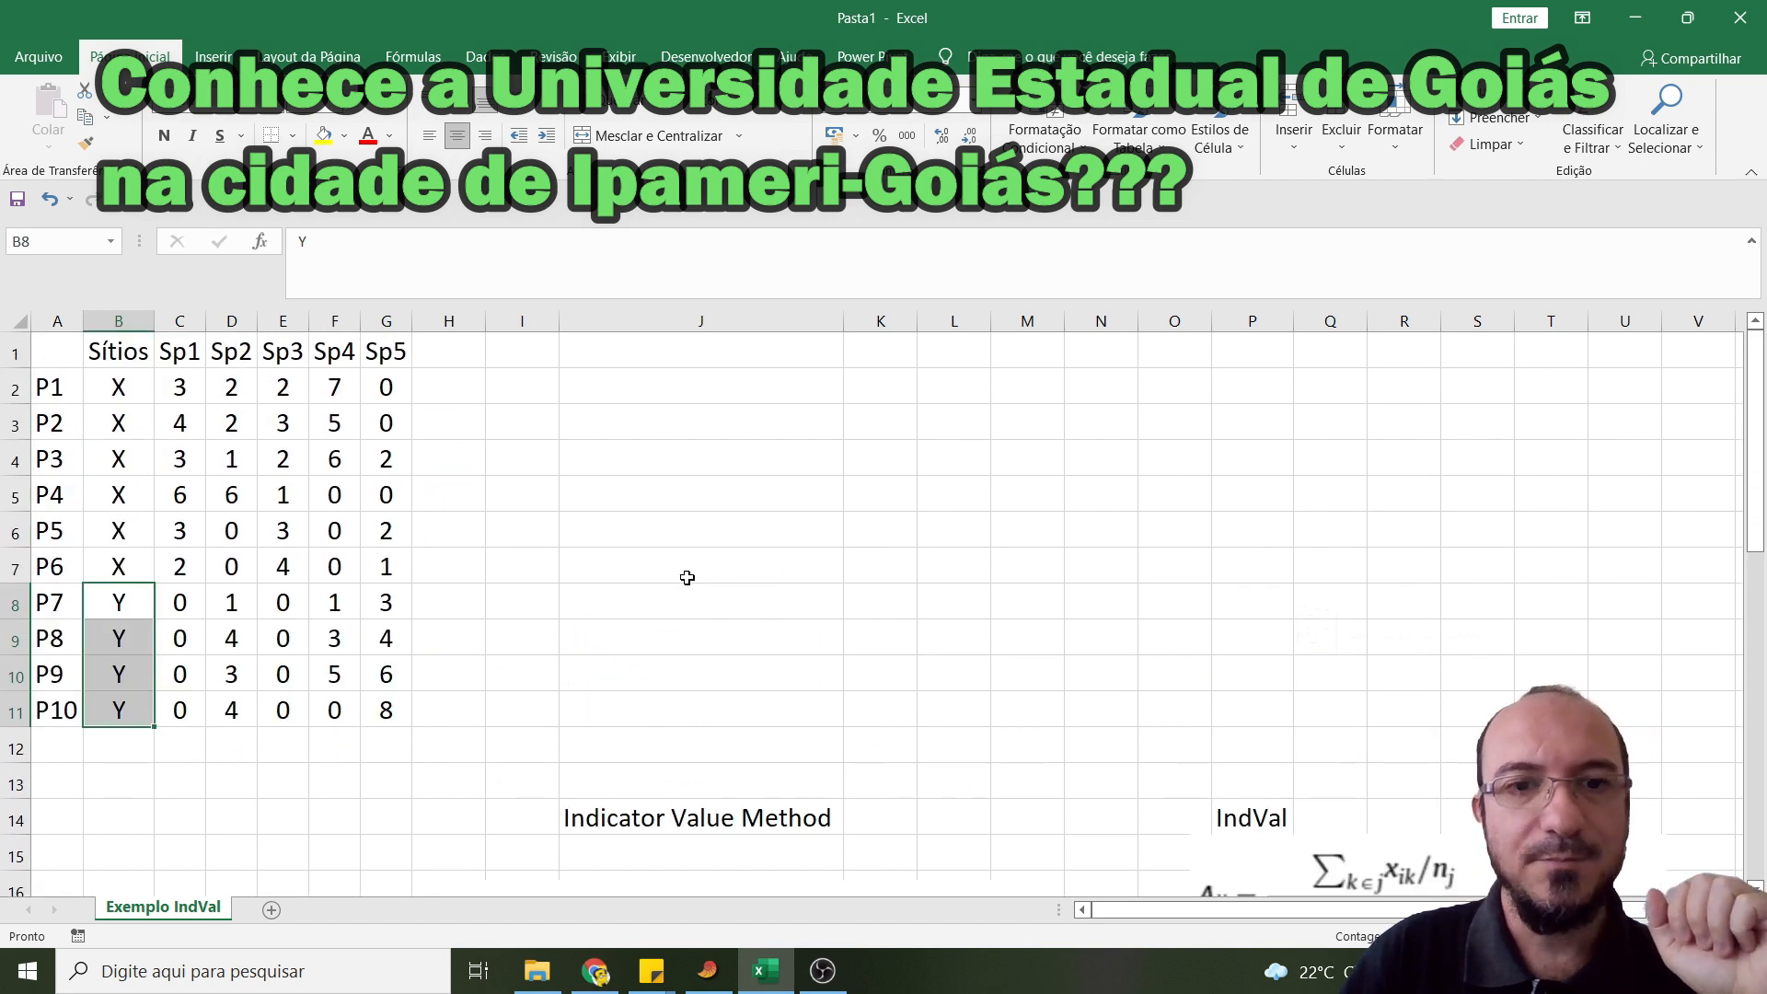
scroll(736, 783, down, 1)
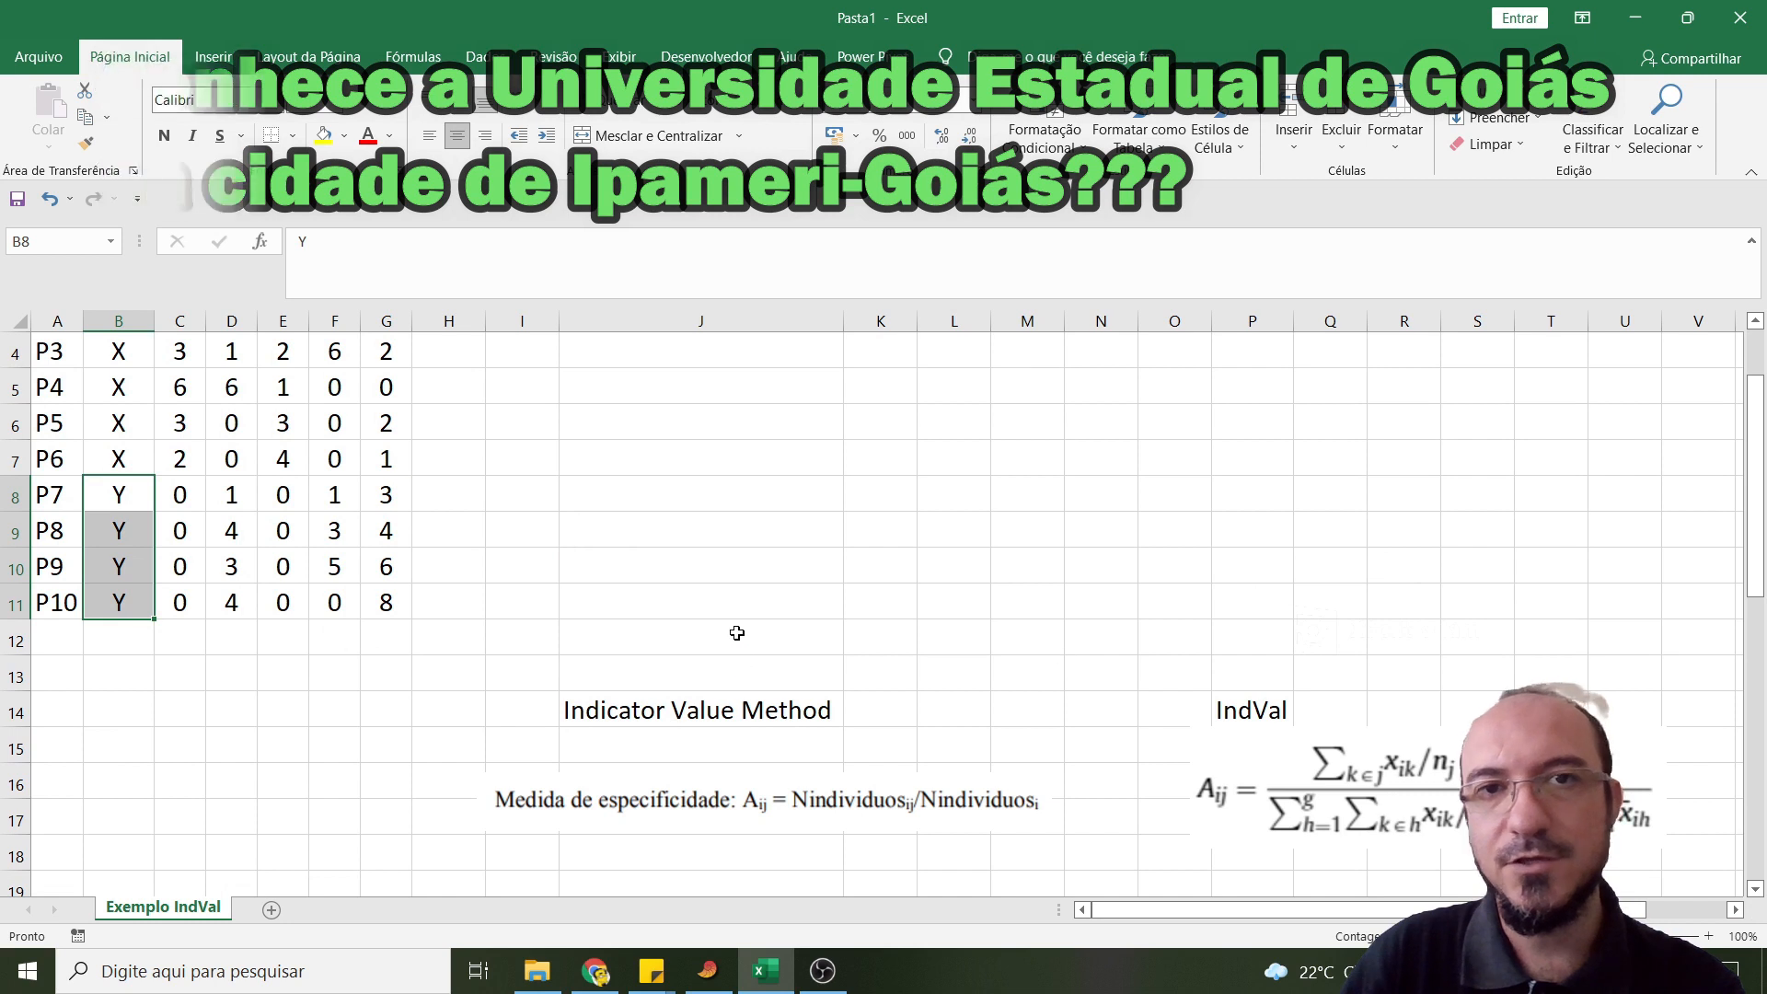
scroll(709, 620, up, 1)
- Move the Aij formula picture under the IndVal heading to the left so that it starts at about column N
scroll(711, 622, down, 3)
drag(1310, 568, 1235, 570)
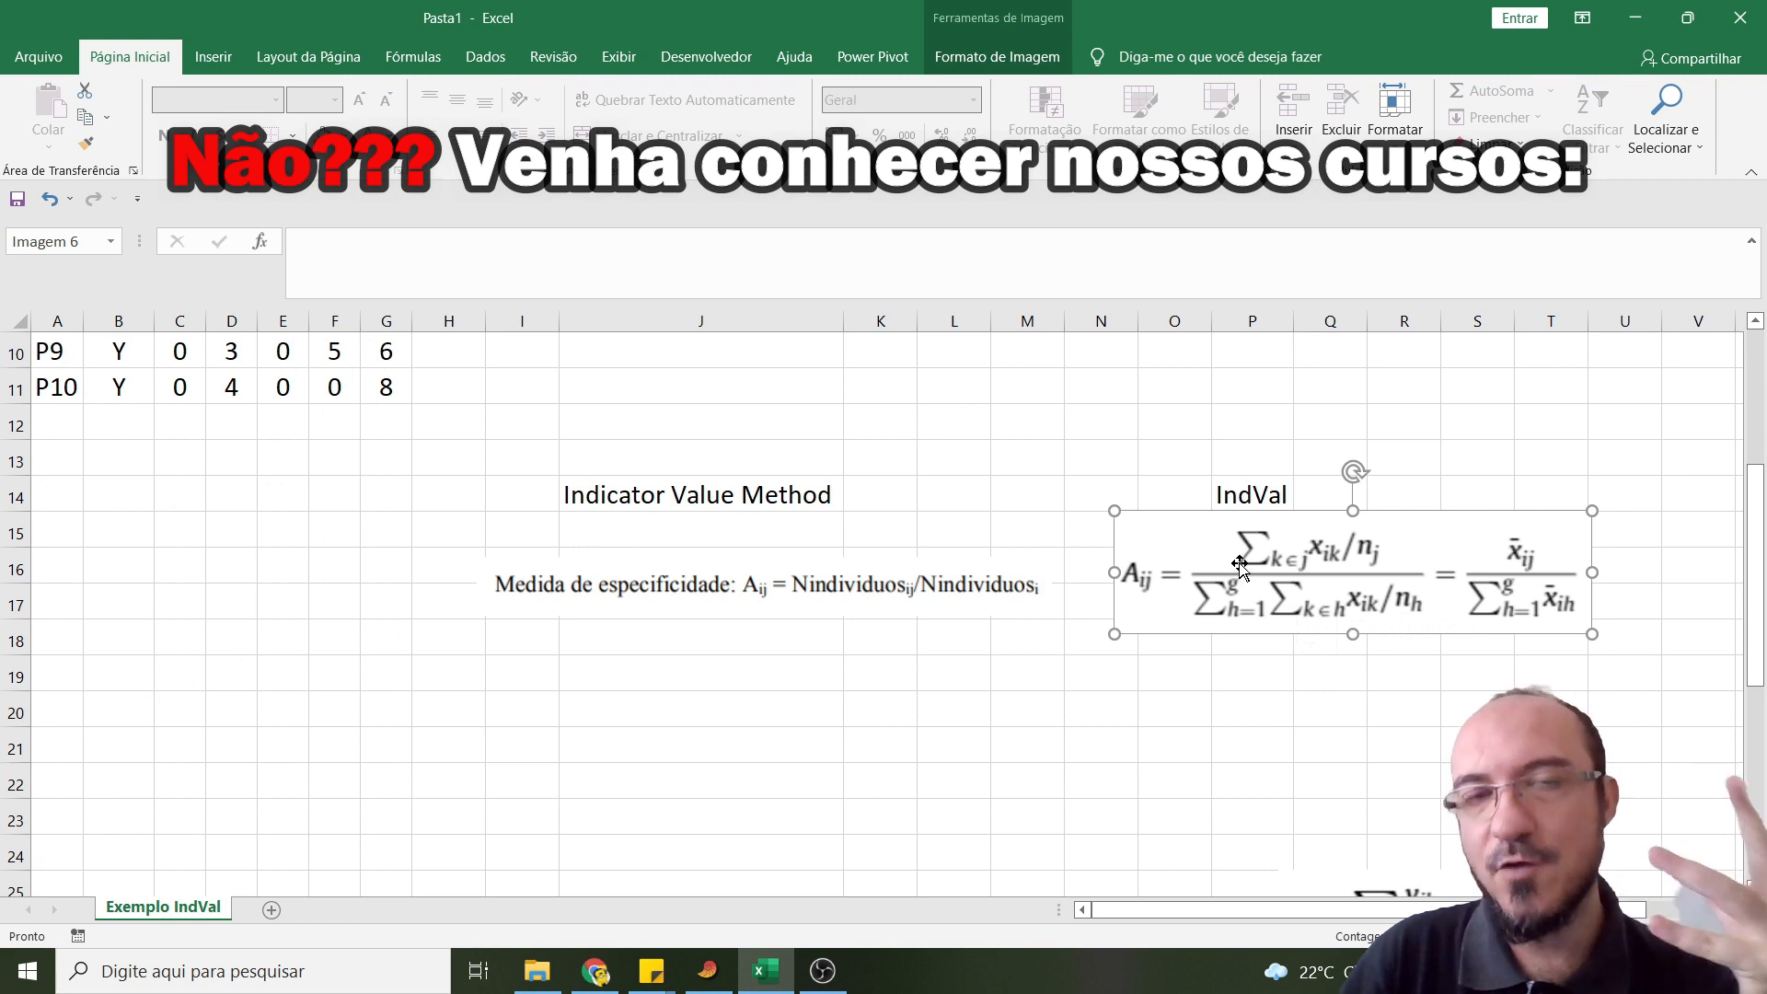
drag(1295, 562, 1281, 564)
click(694, 604)
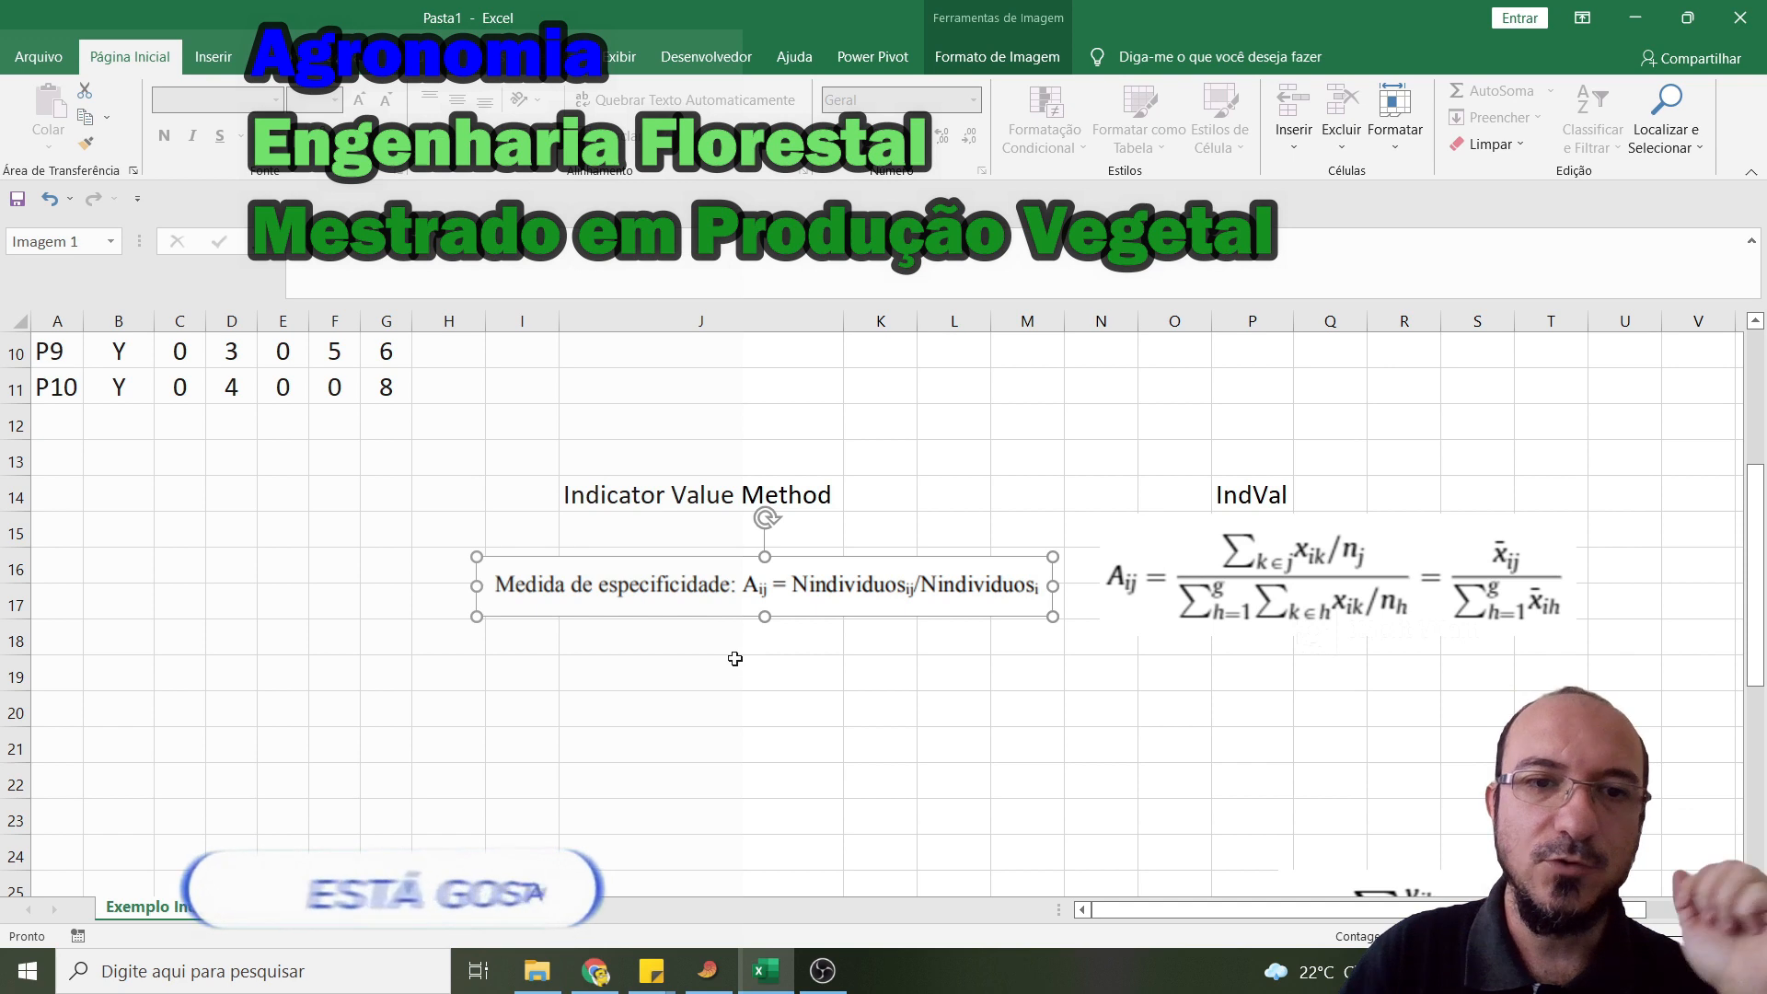
- Examine the specificity and fidelity measure definitions and their formulas below the Indicator Value Method heading
scroll(727, 651, down, 2)
scroll(725, 650, up, 1)
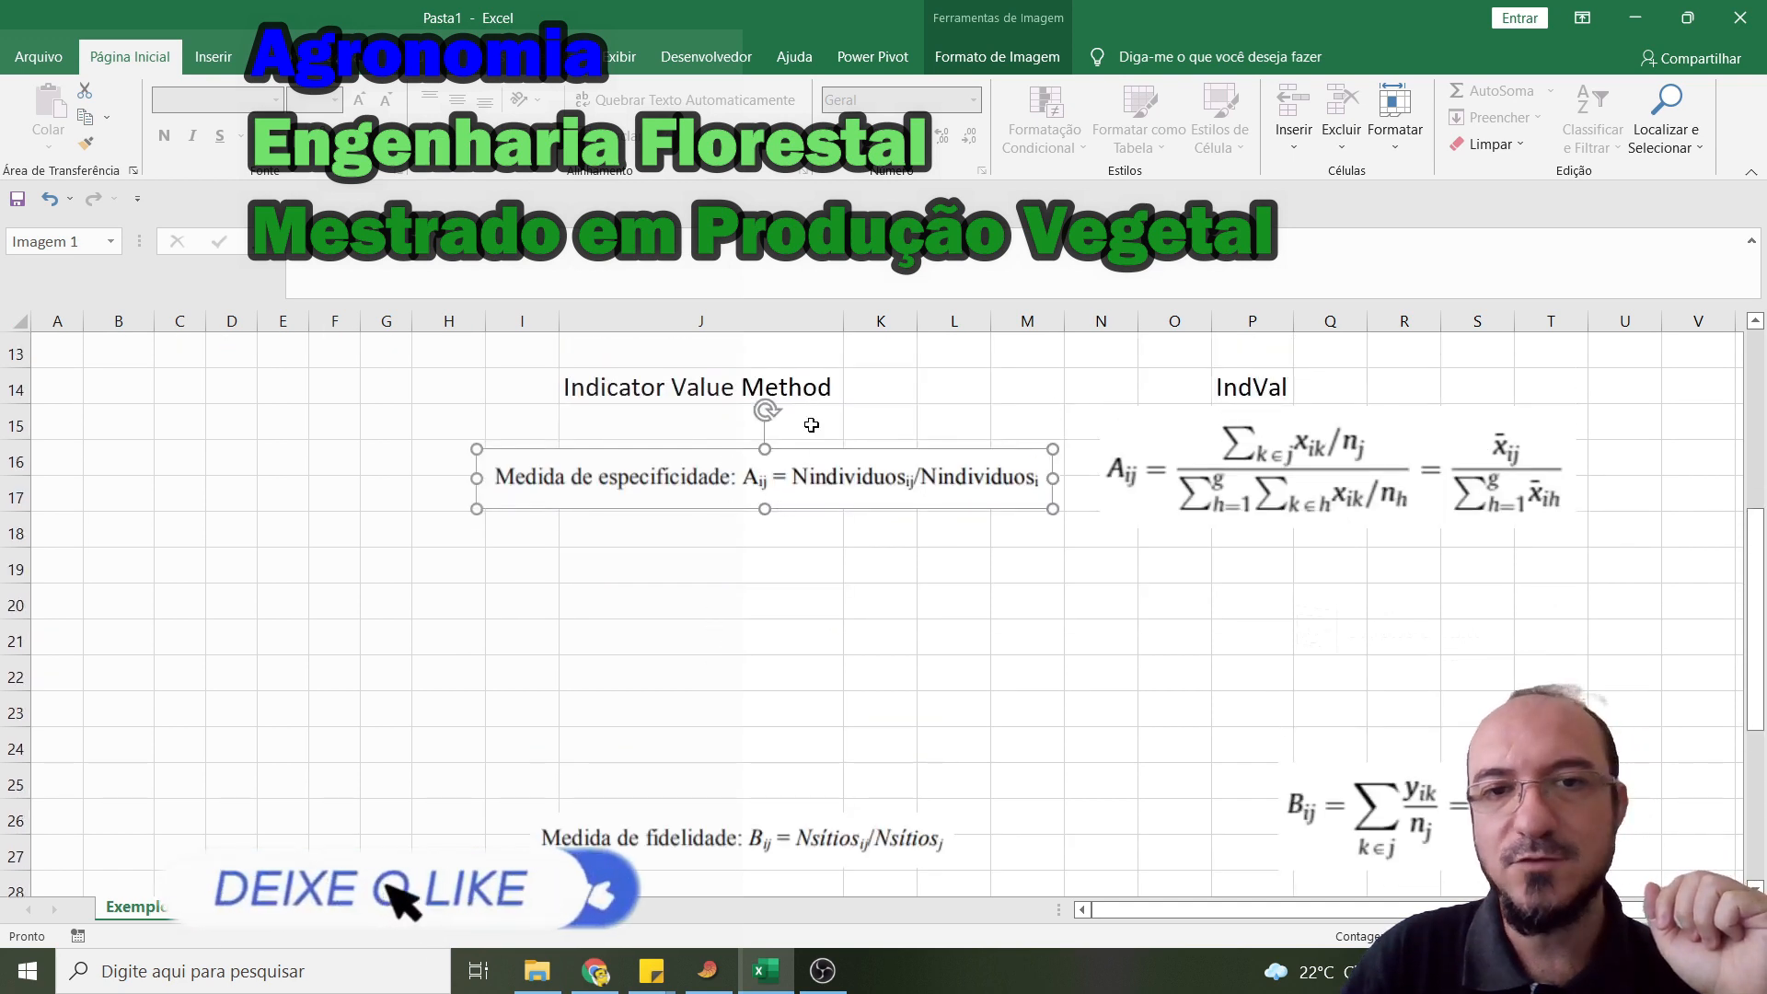
click(857, 598)
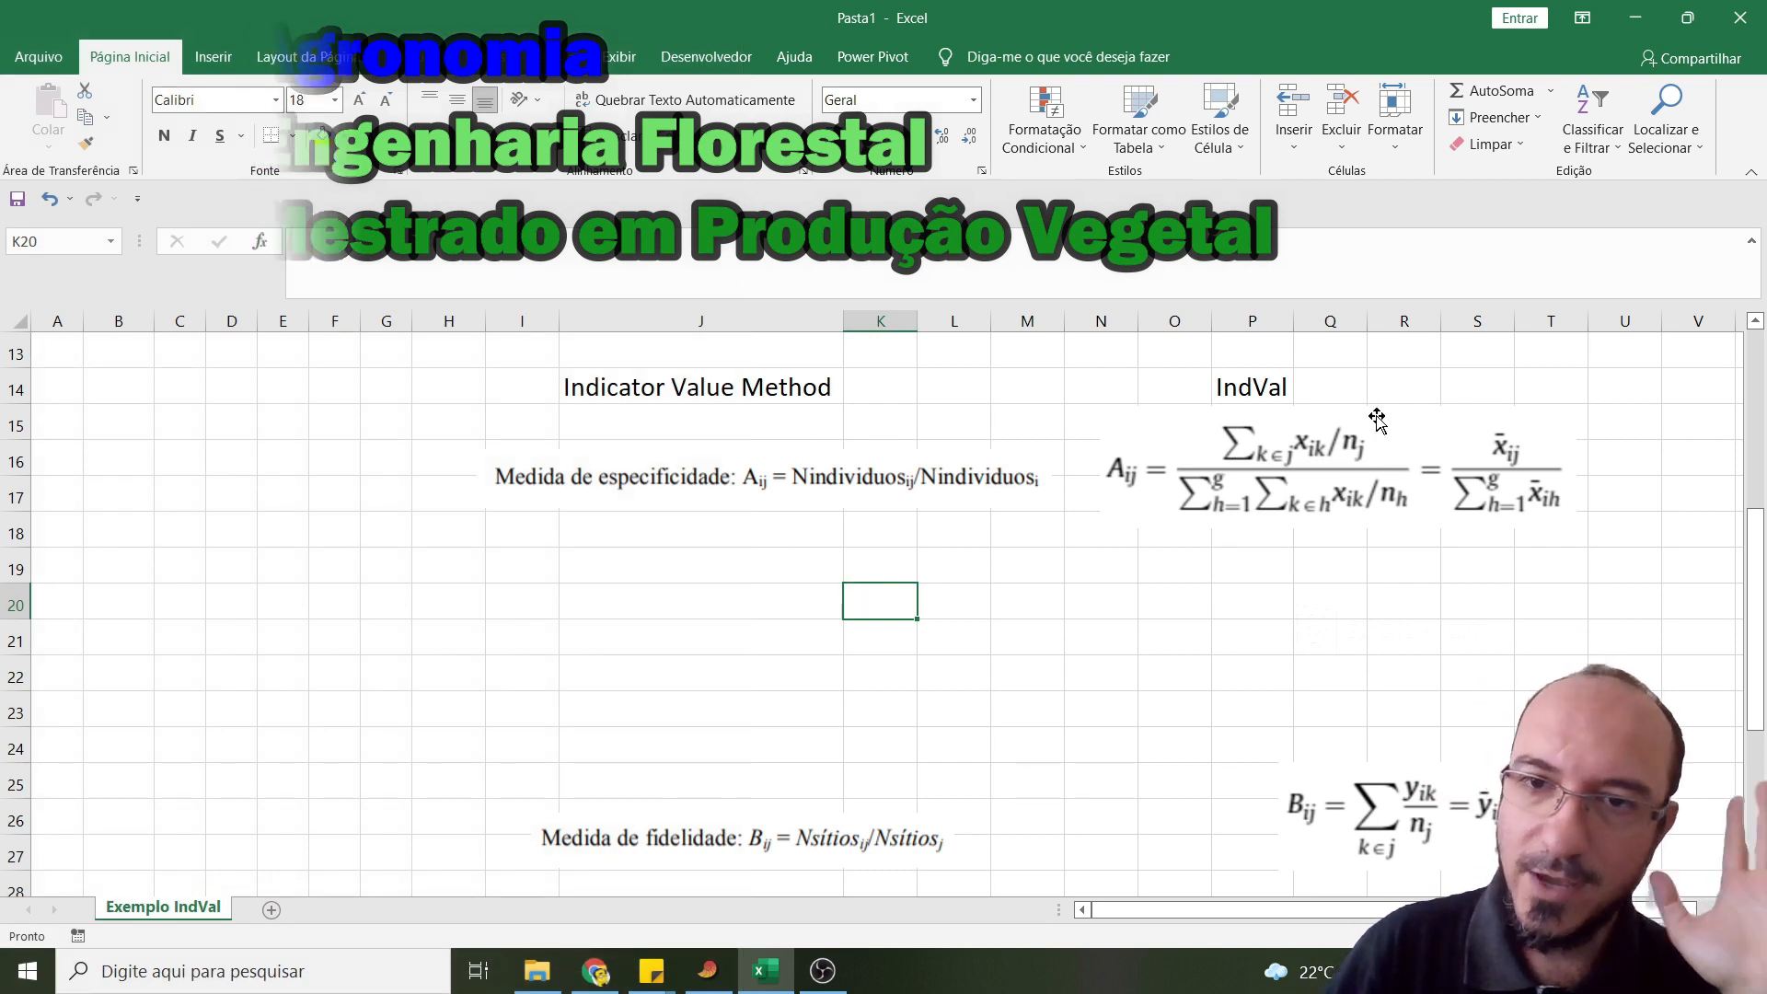
scroll(807, 701, down, 1)
scroll(807, 701, up, 2)
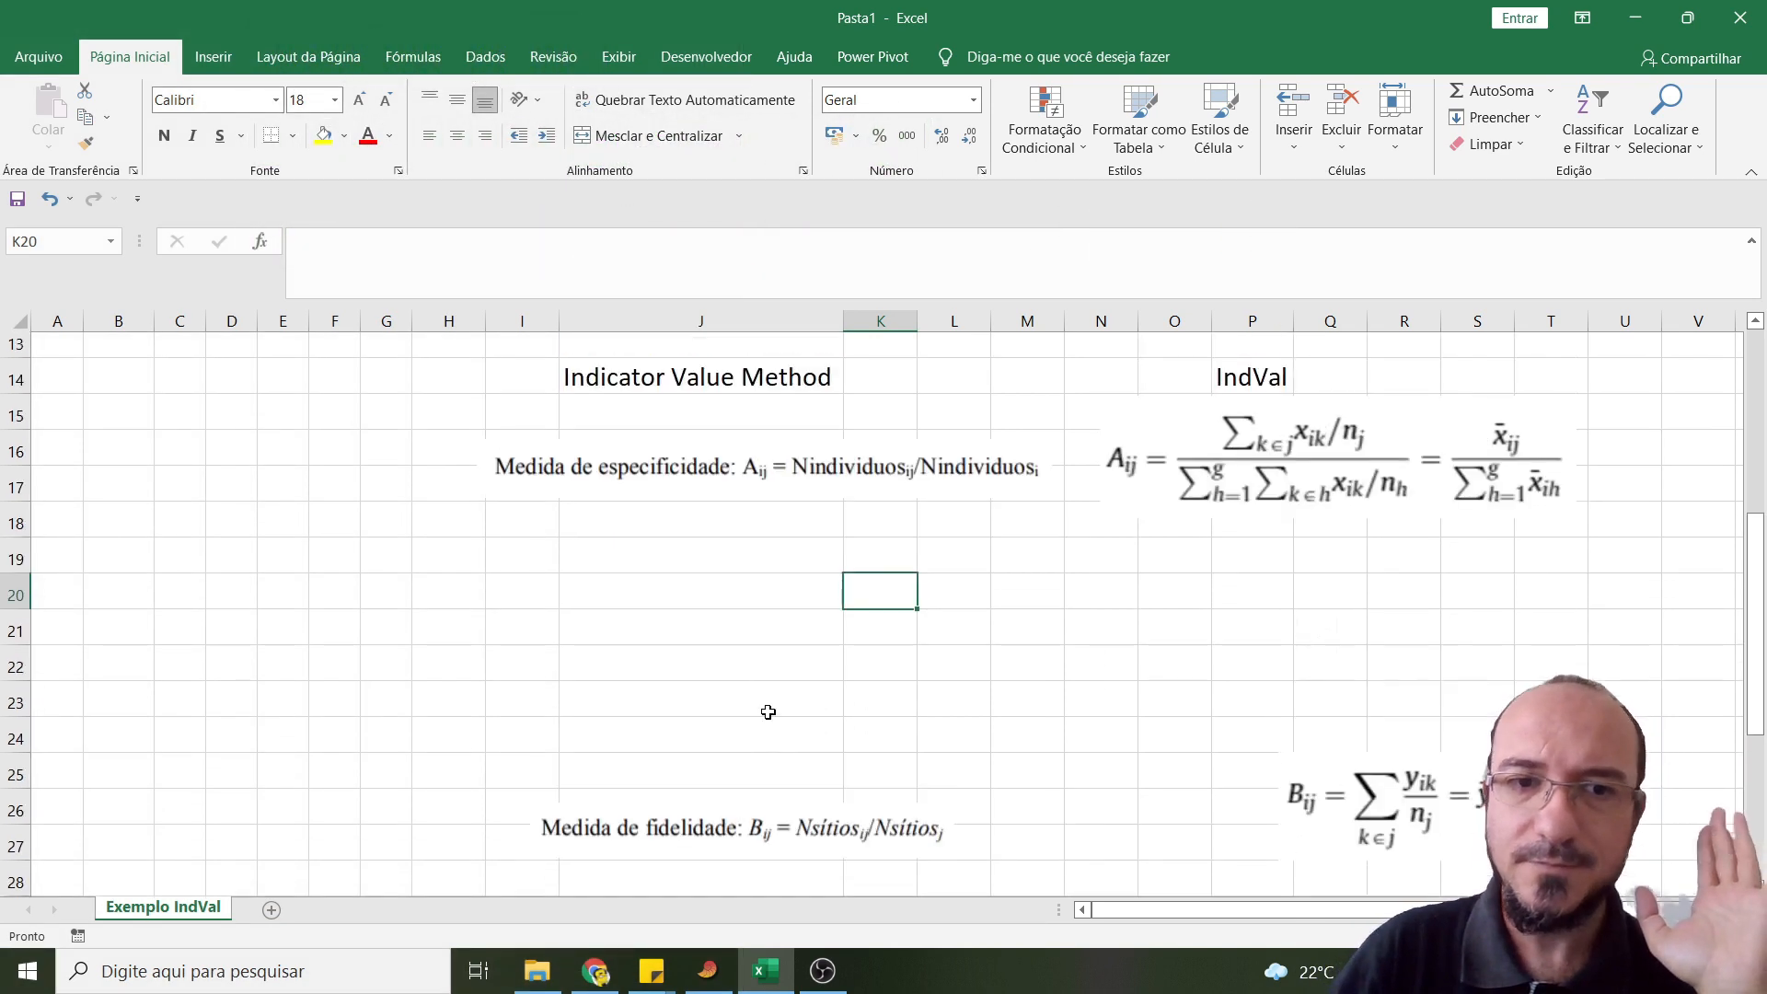
click(643, 495)
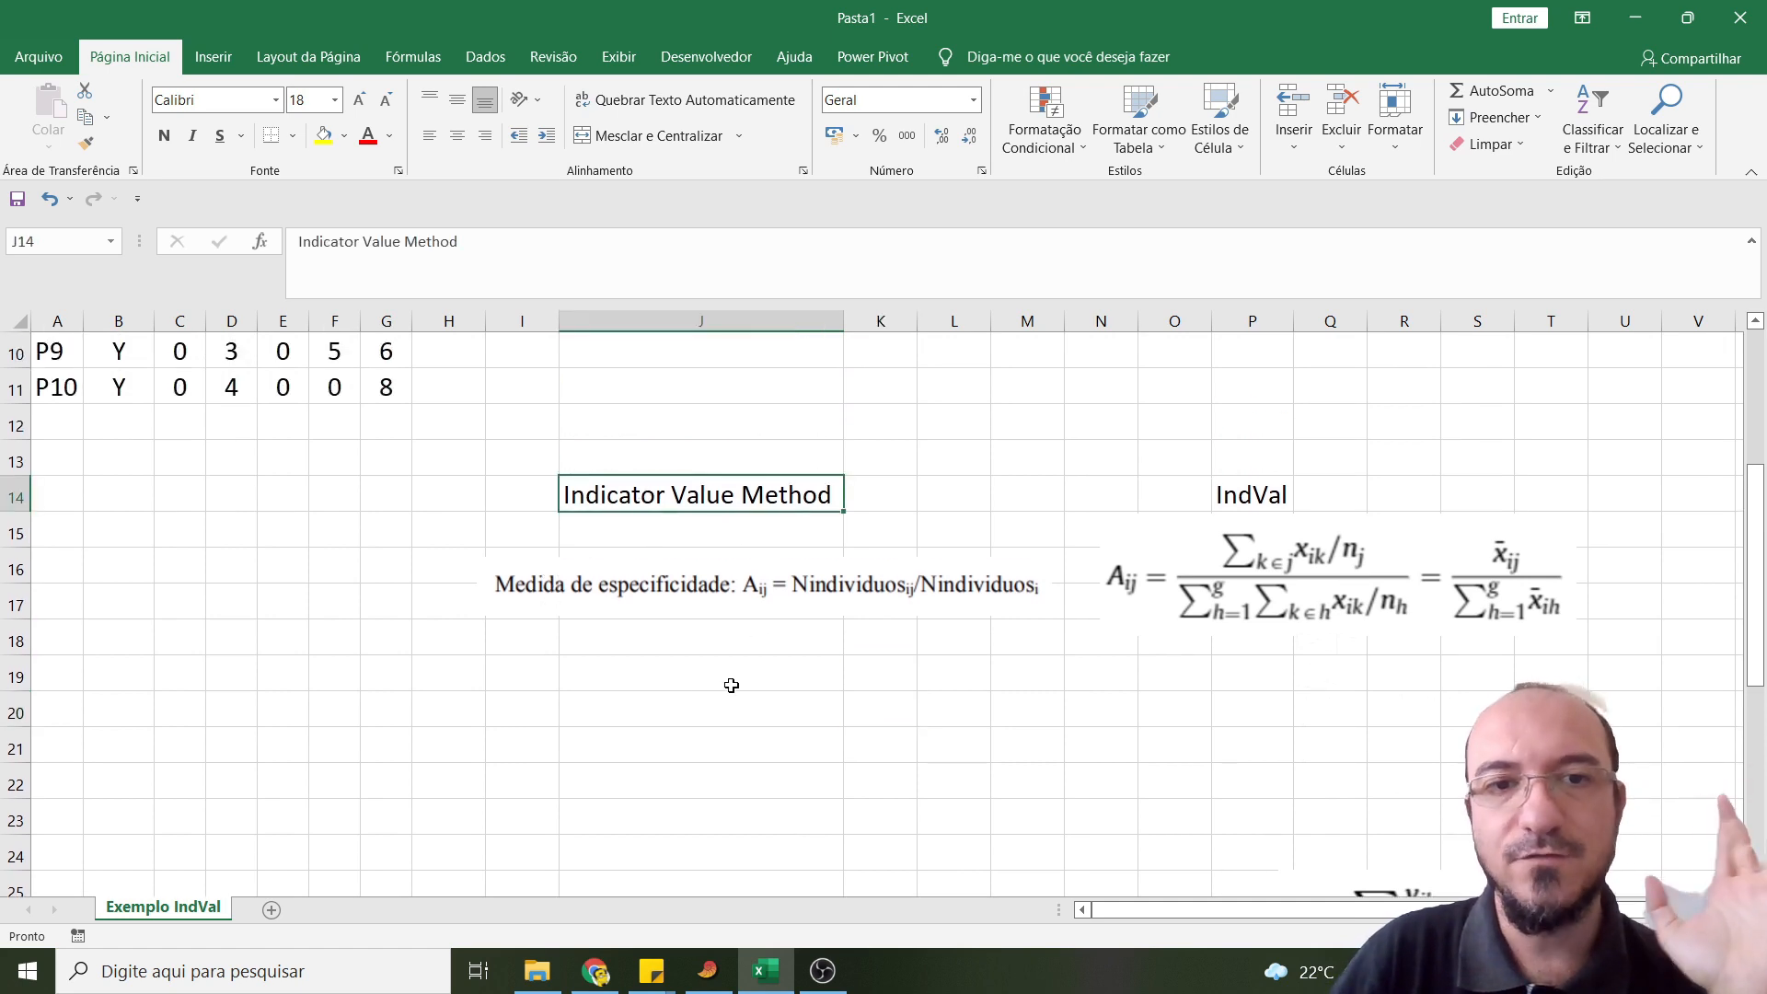
scroll(727, 677, down, 1)
click(603, 488)
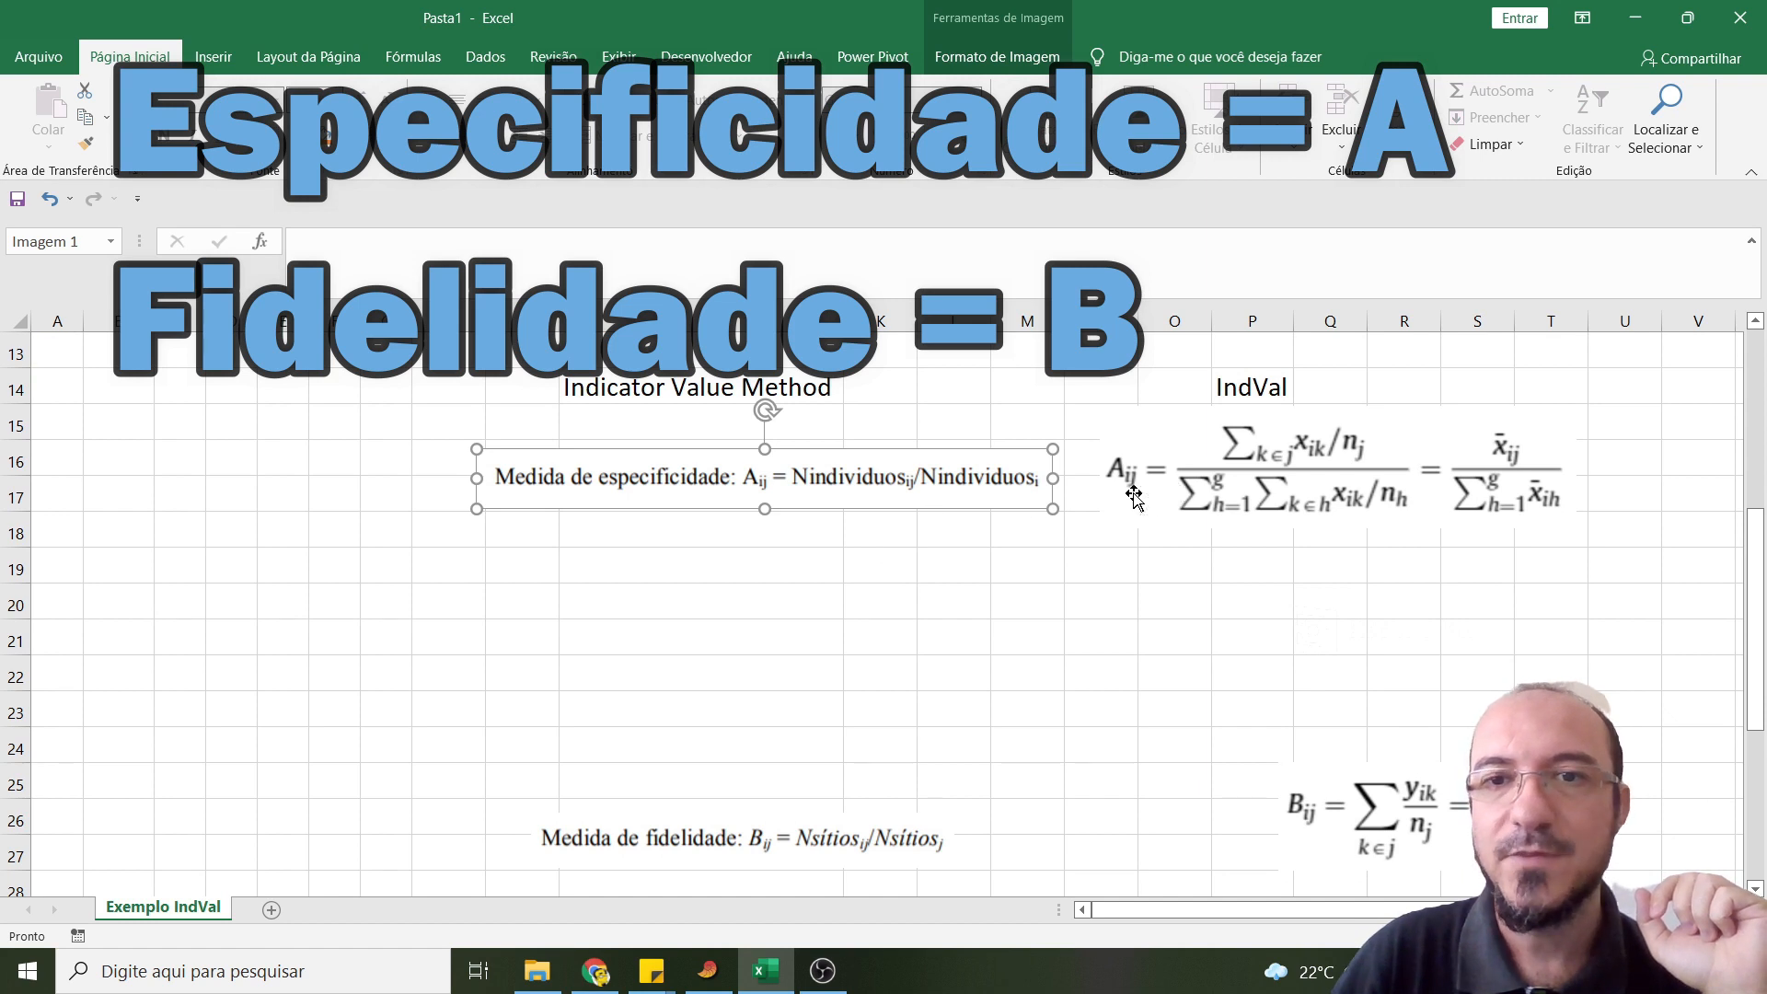
- Move the fidelity measure picture and the Bij formula picture together upwards by about one and a half rows
click(678, 840)
ctrl+click(1341, 818)
drag(1341, 818, 1334, 763)
click(746, 588)
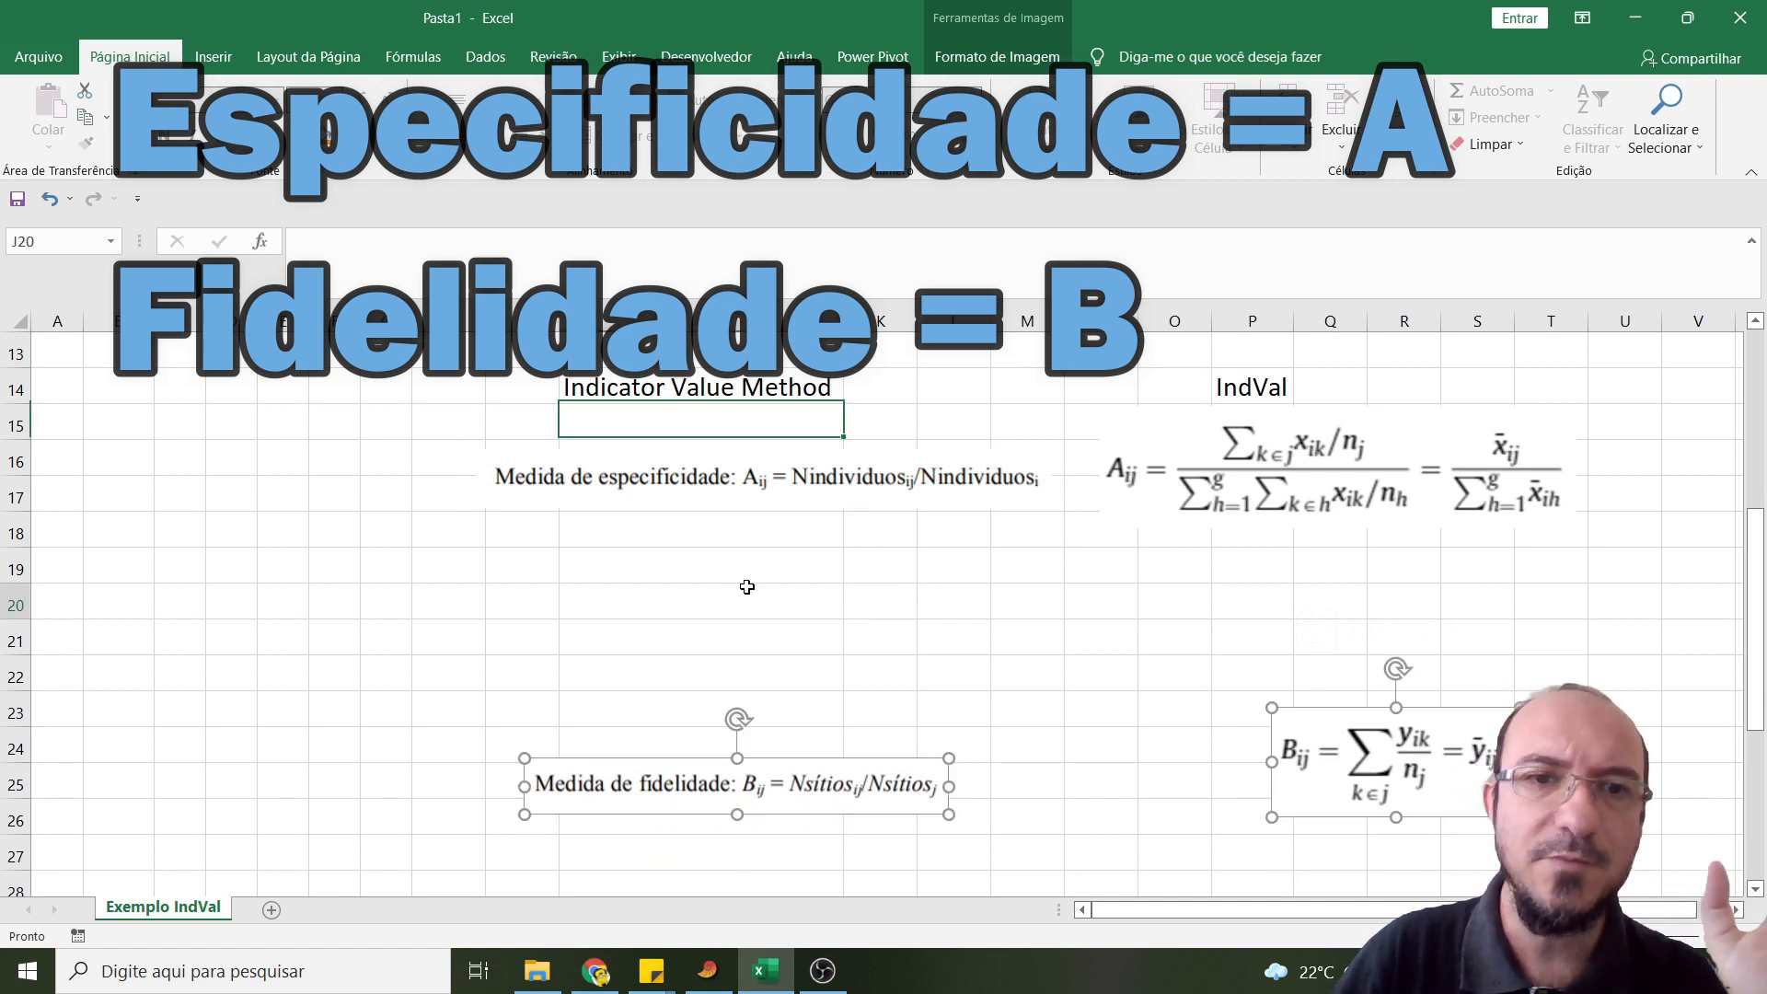
- Enter the label "A sp1 gX" in cell J19 below the specificity formula
scroll(690, 572, up, 1)
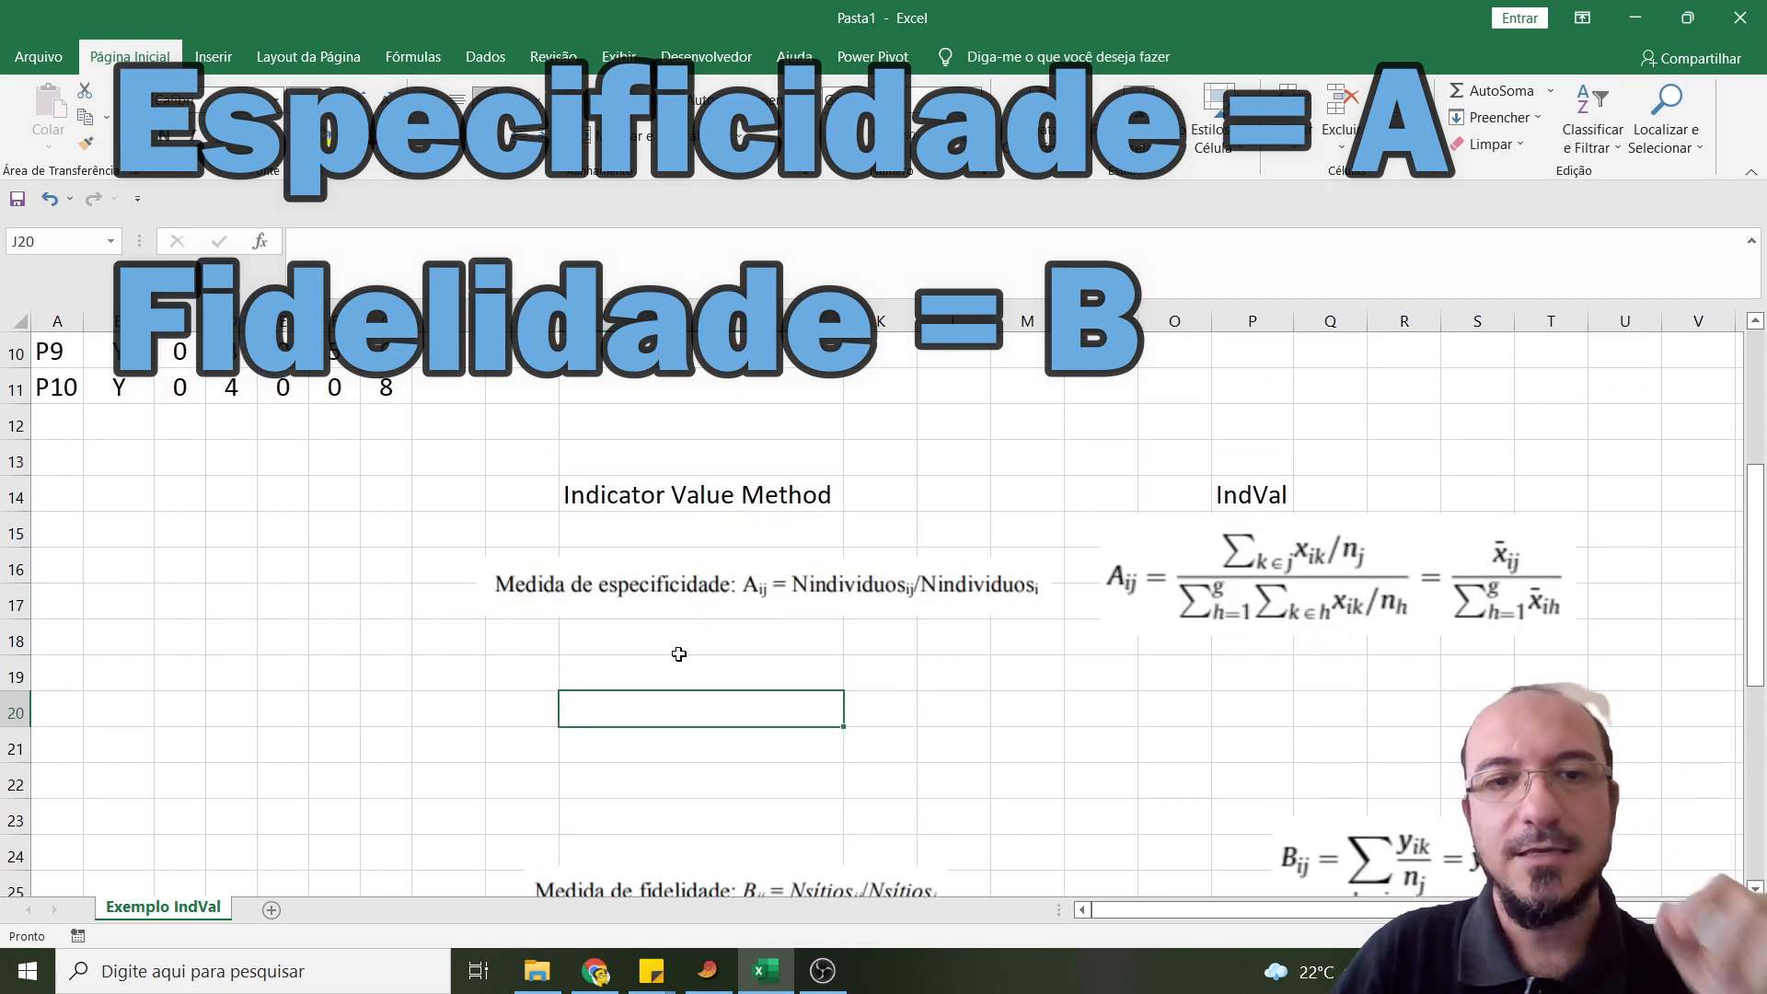
click(678, 653)
scroll(624, 779, up, 2)
scroll(624, 778, down, 1)
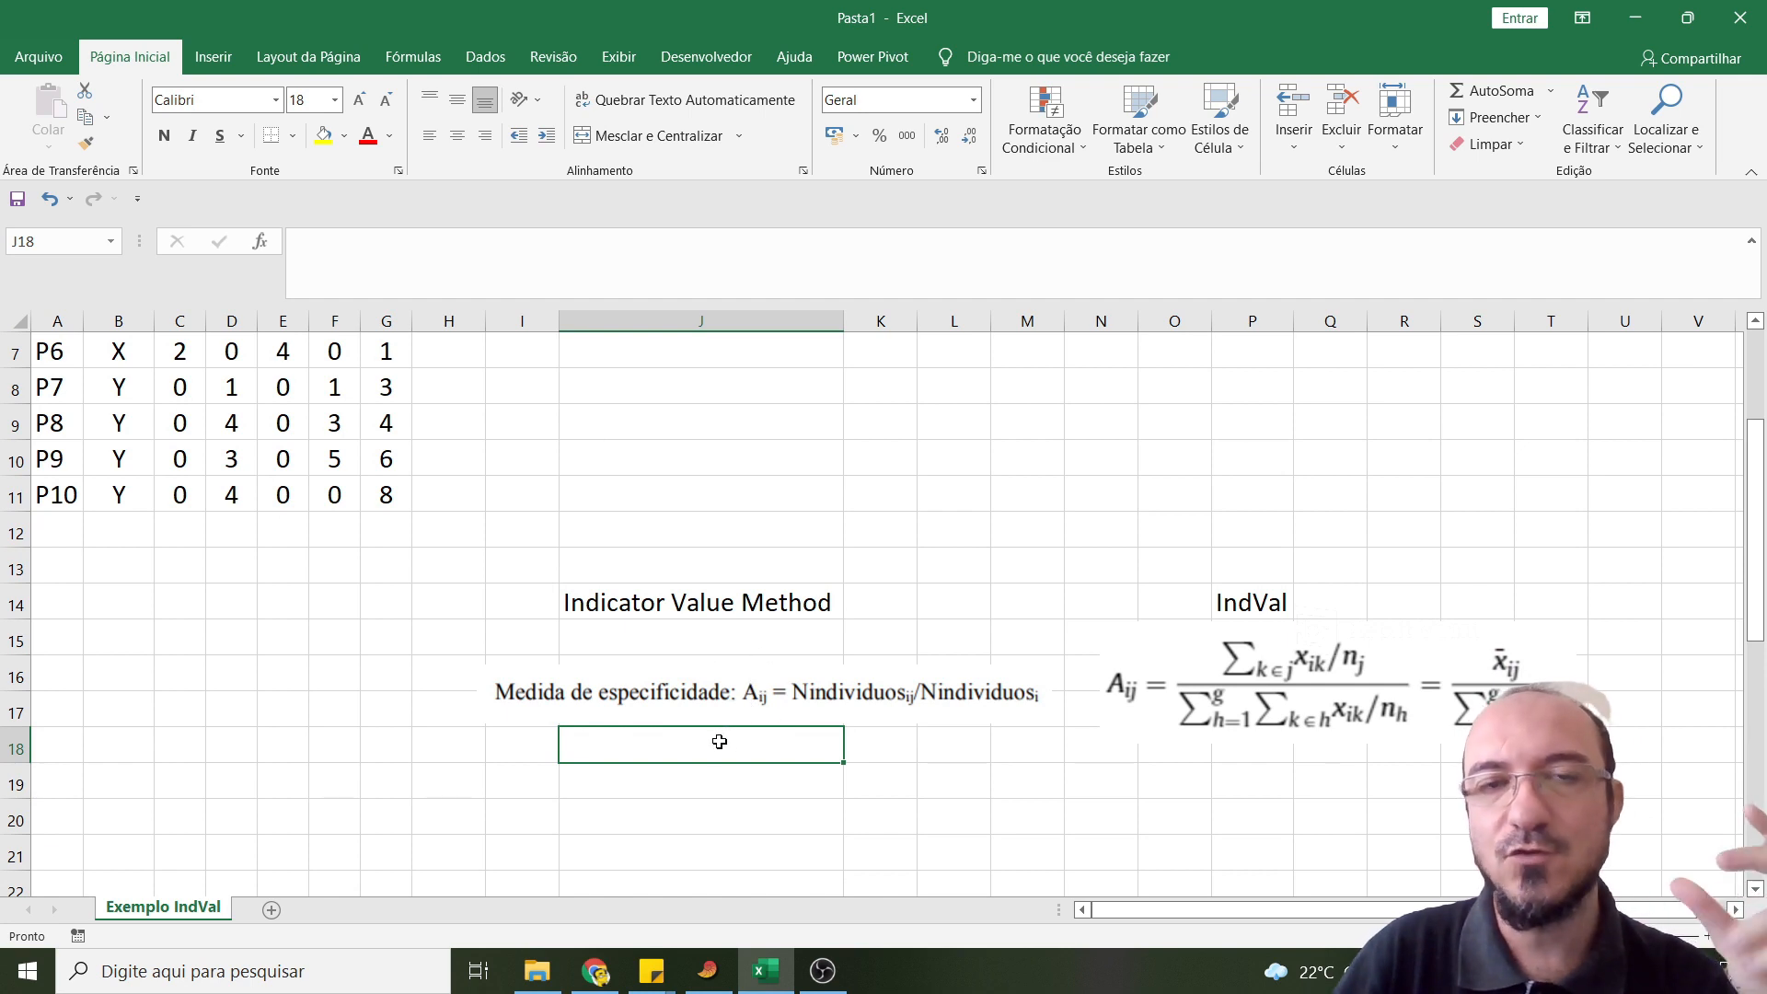
scroll(633, 792, down, 1)
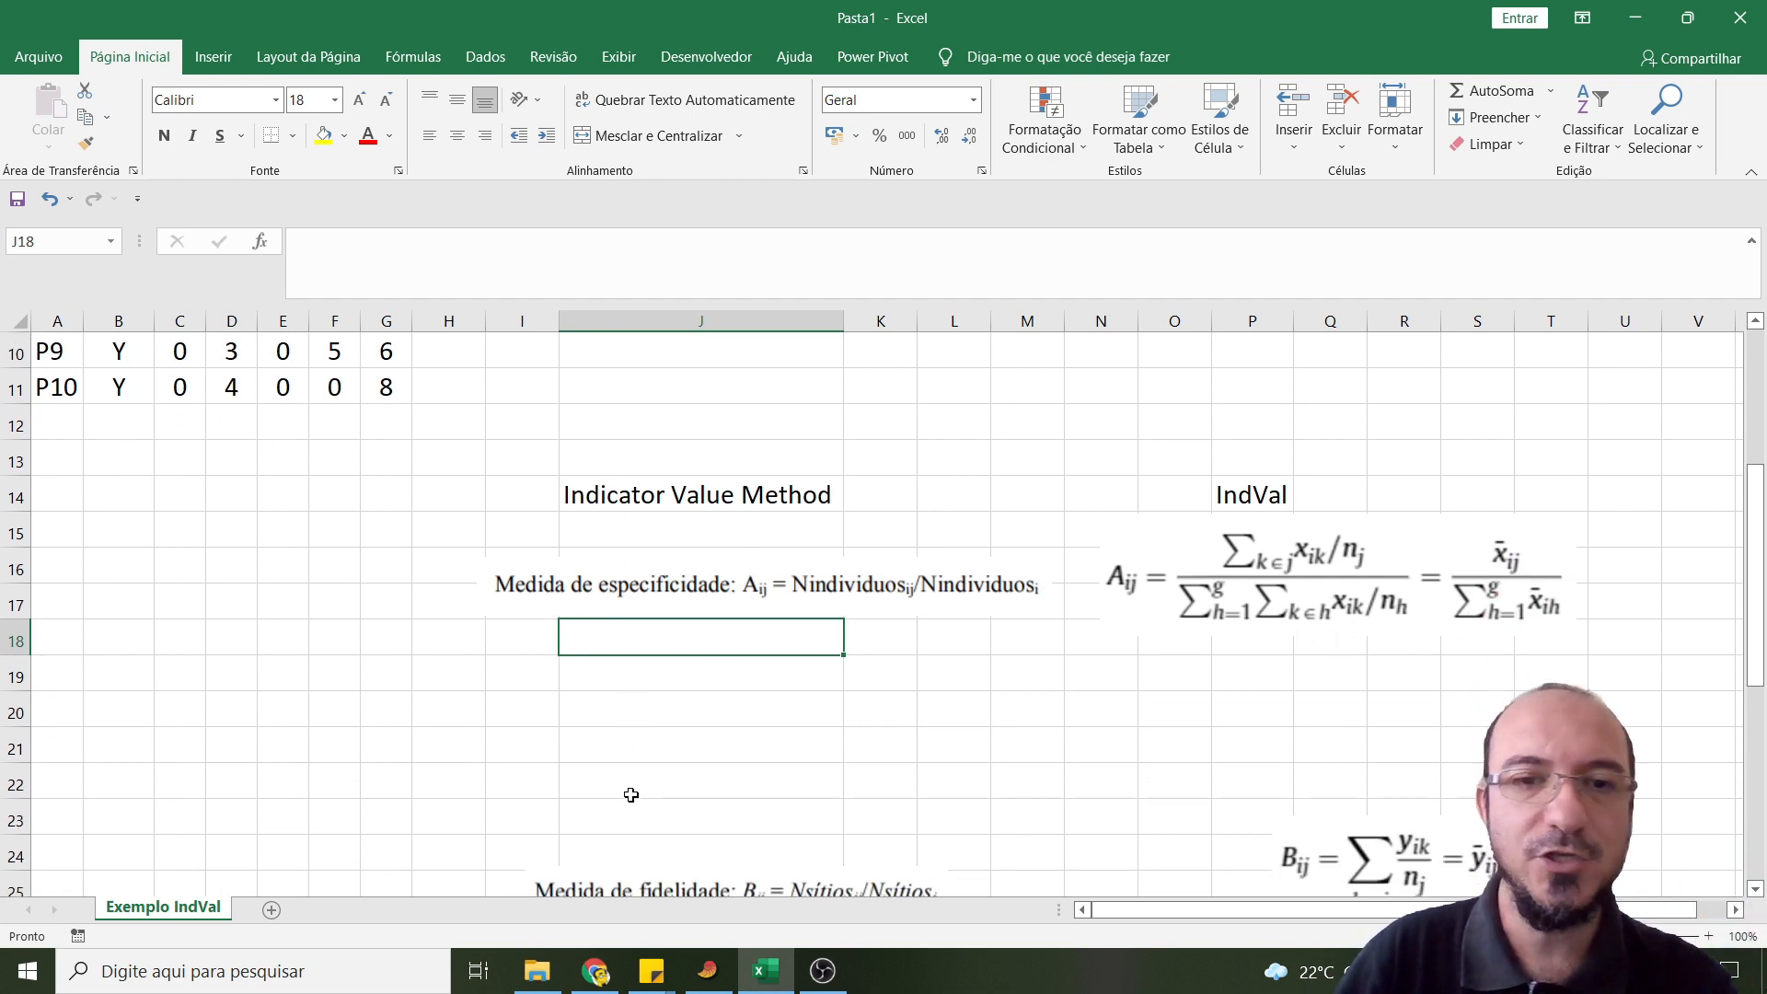
key(Down)
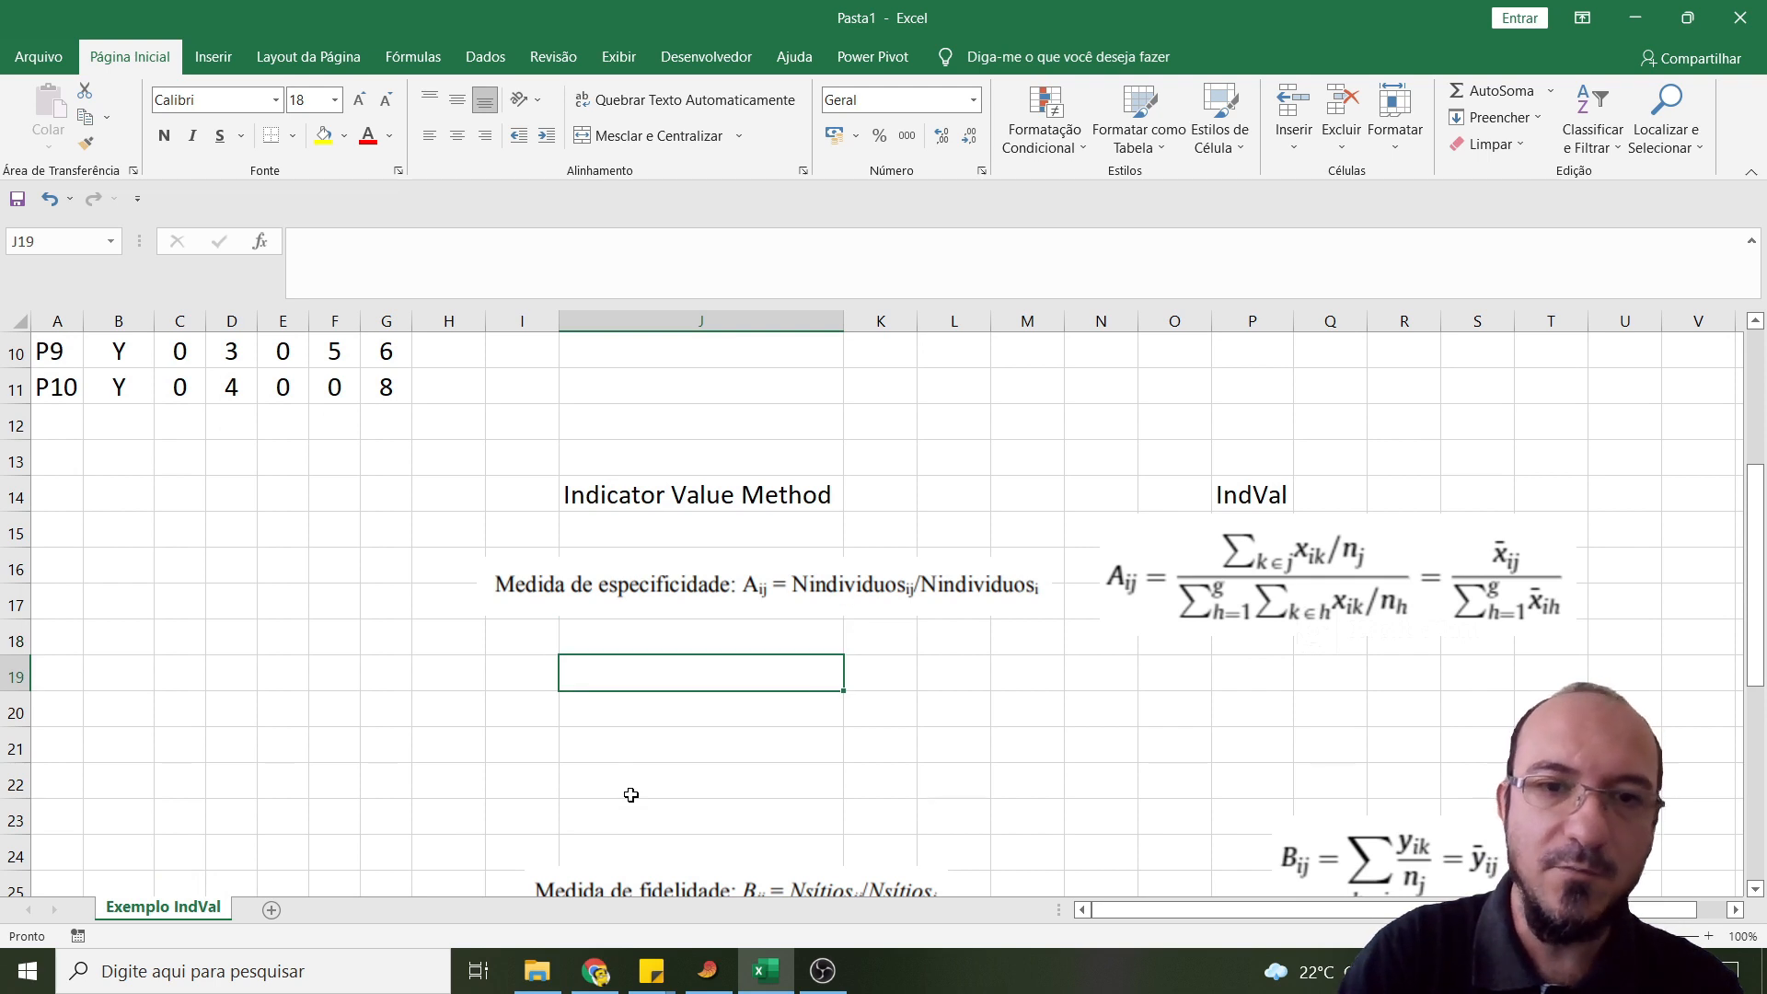
text(A sp1 gX)
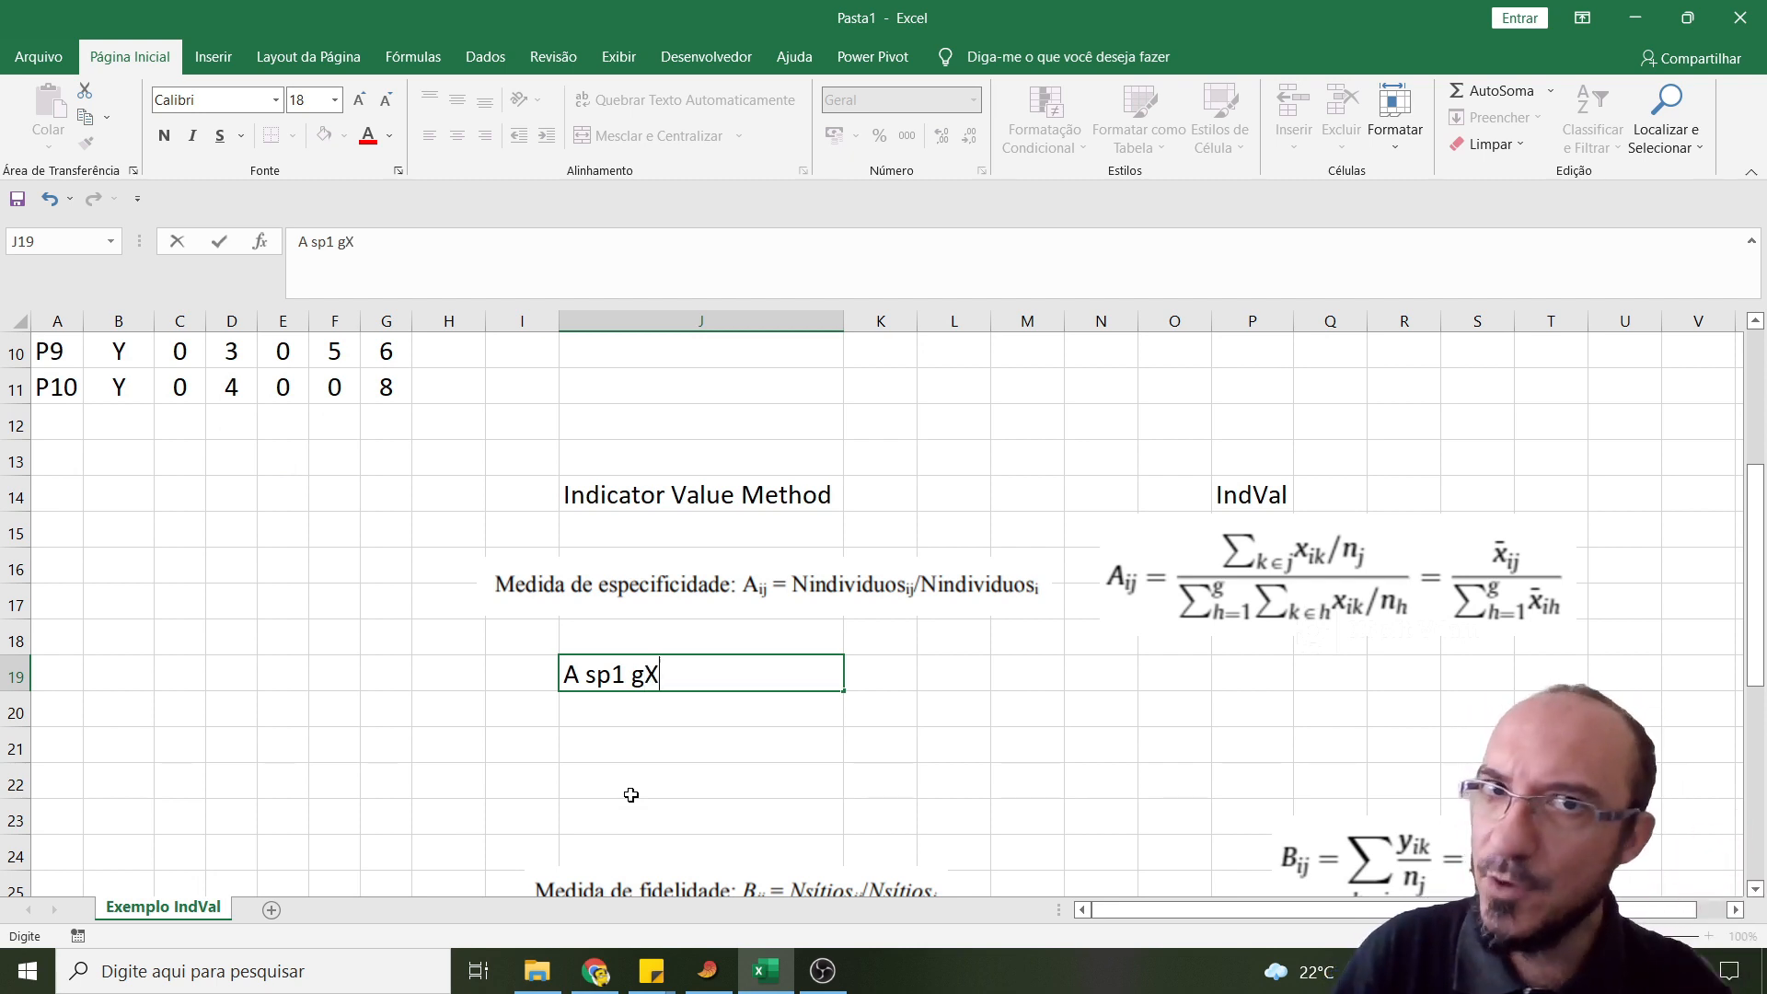
click(702, 743)
- Calculate the mean of Sp1 for site X in cell K19 with =MÉDIA(C2:C7)
click(879, 677)
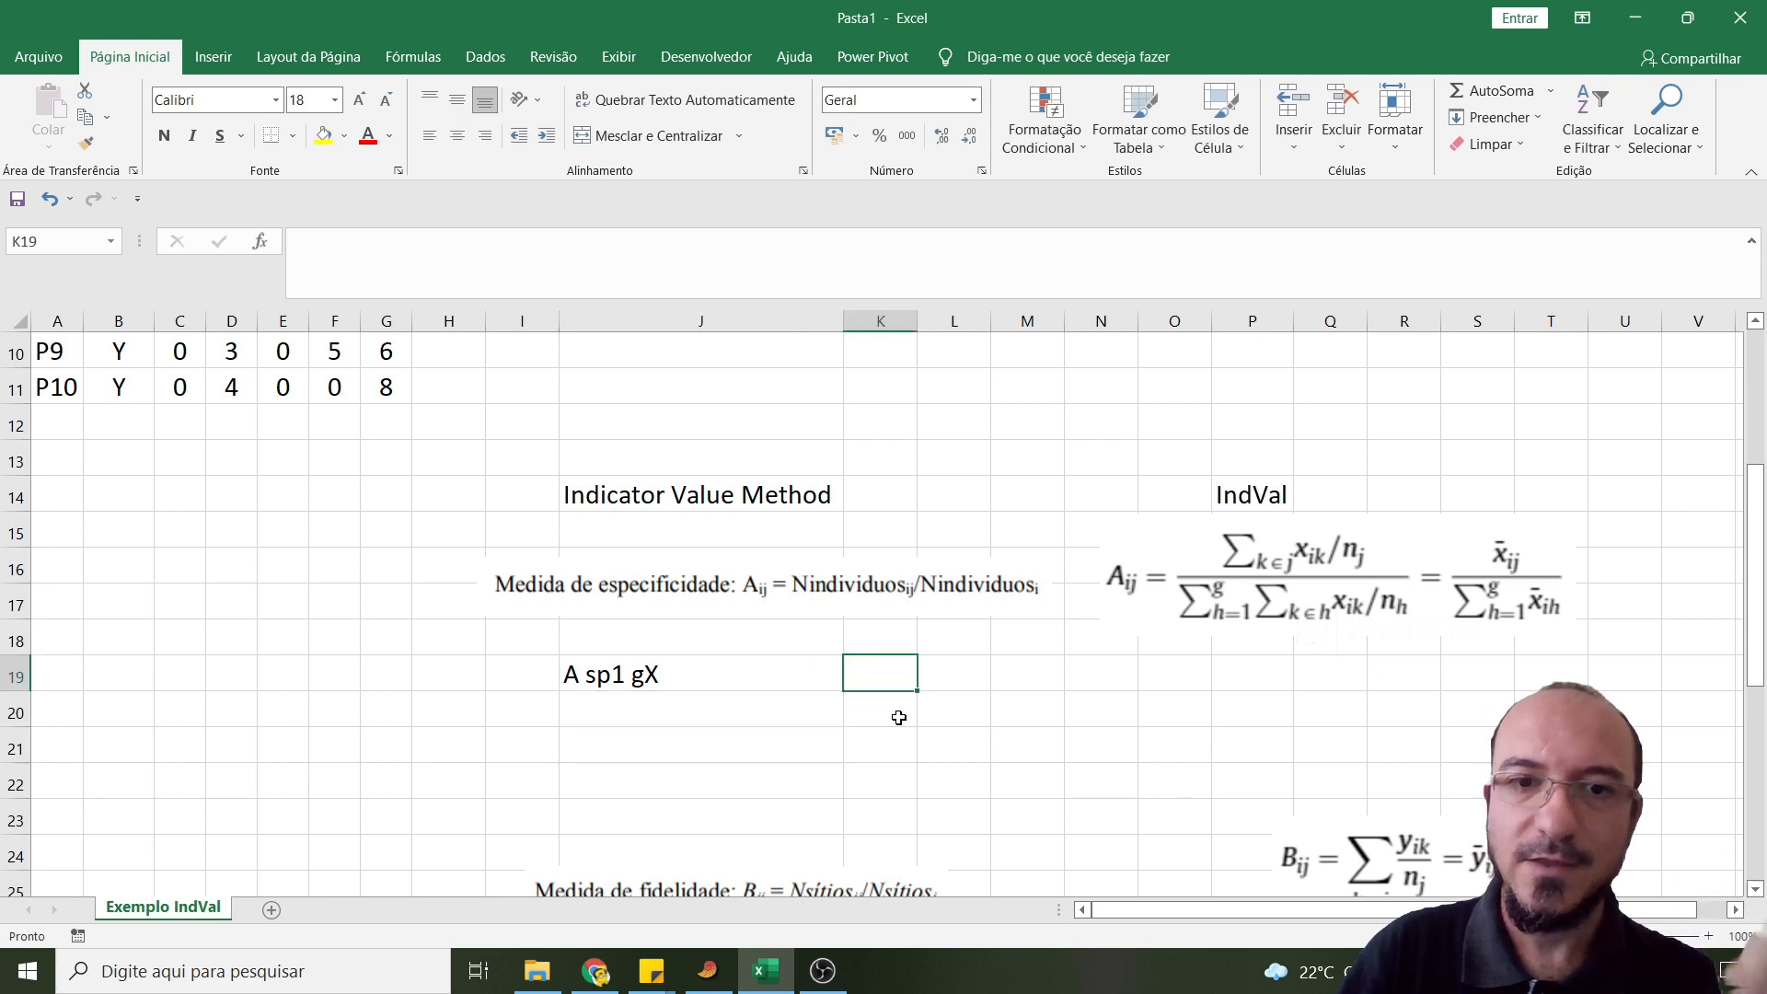
text(=méd)
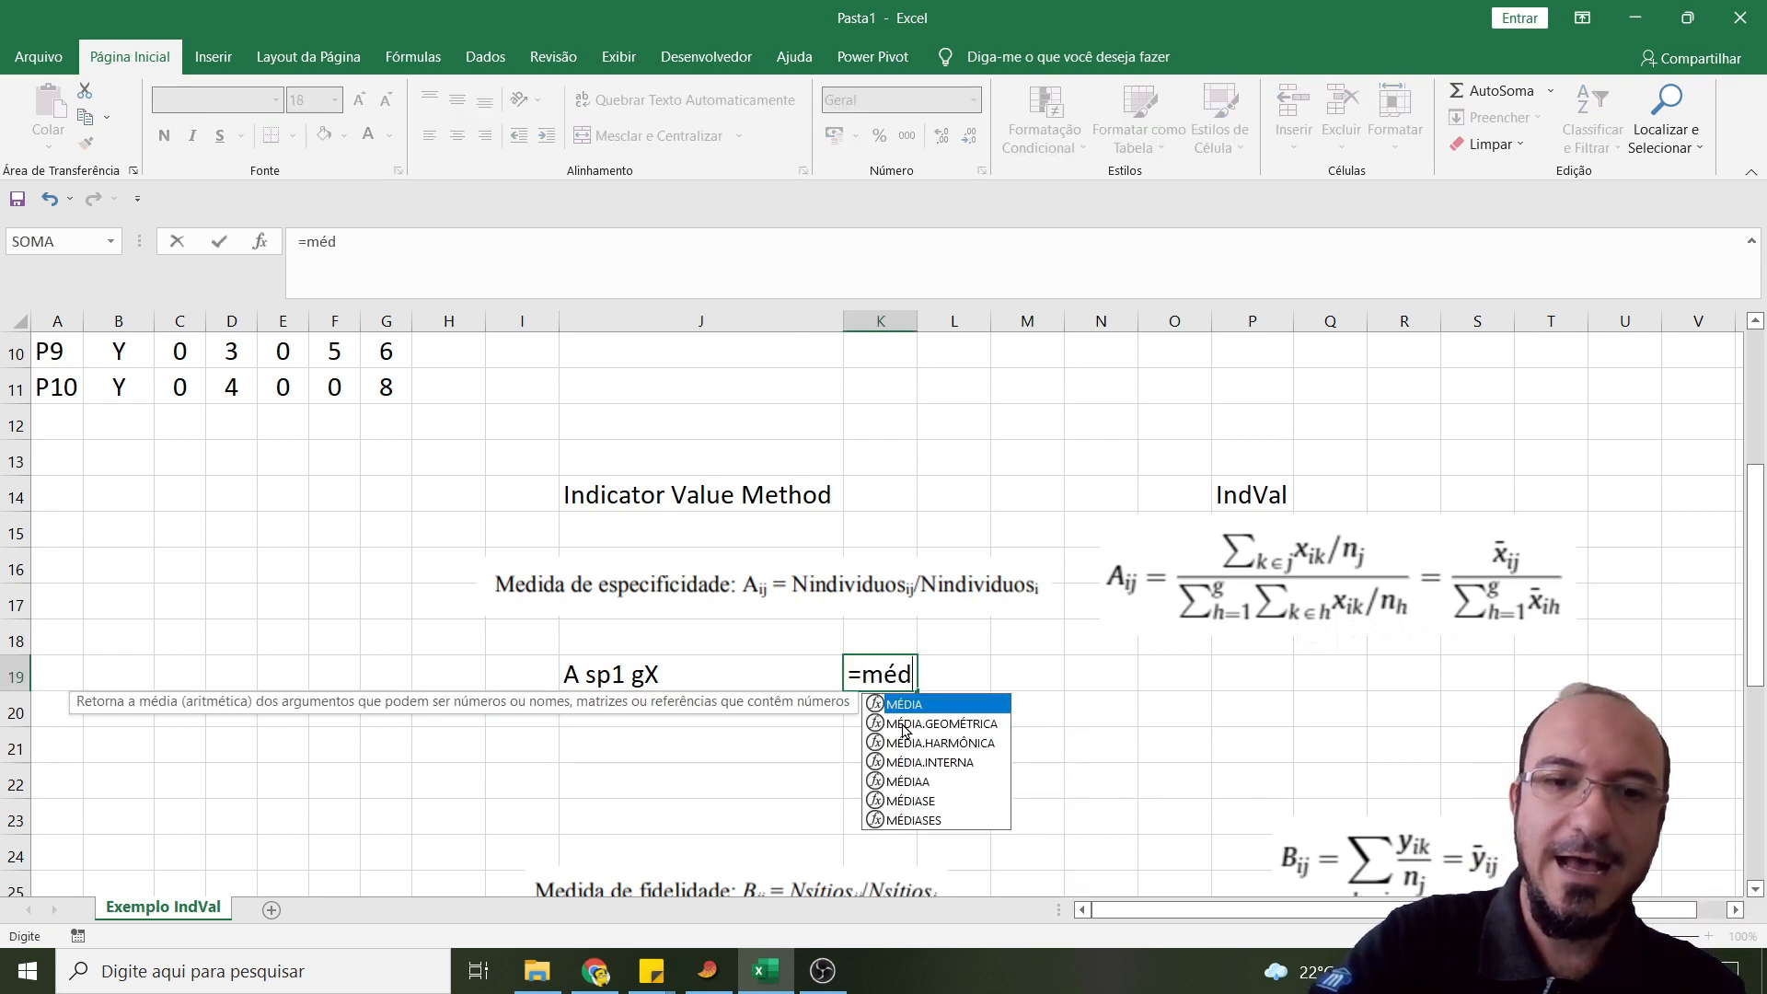
text(ia)
double_click(925, 705)
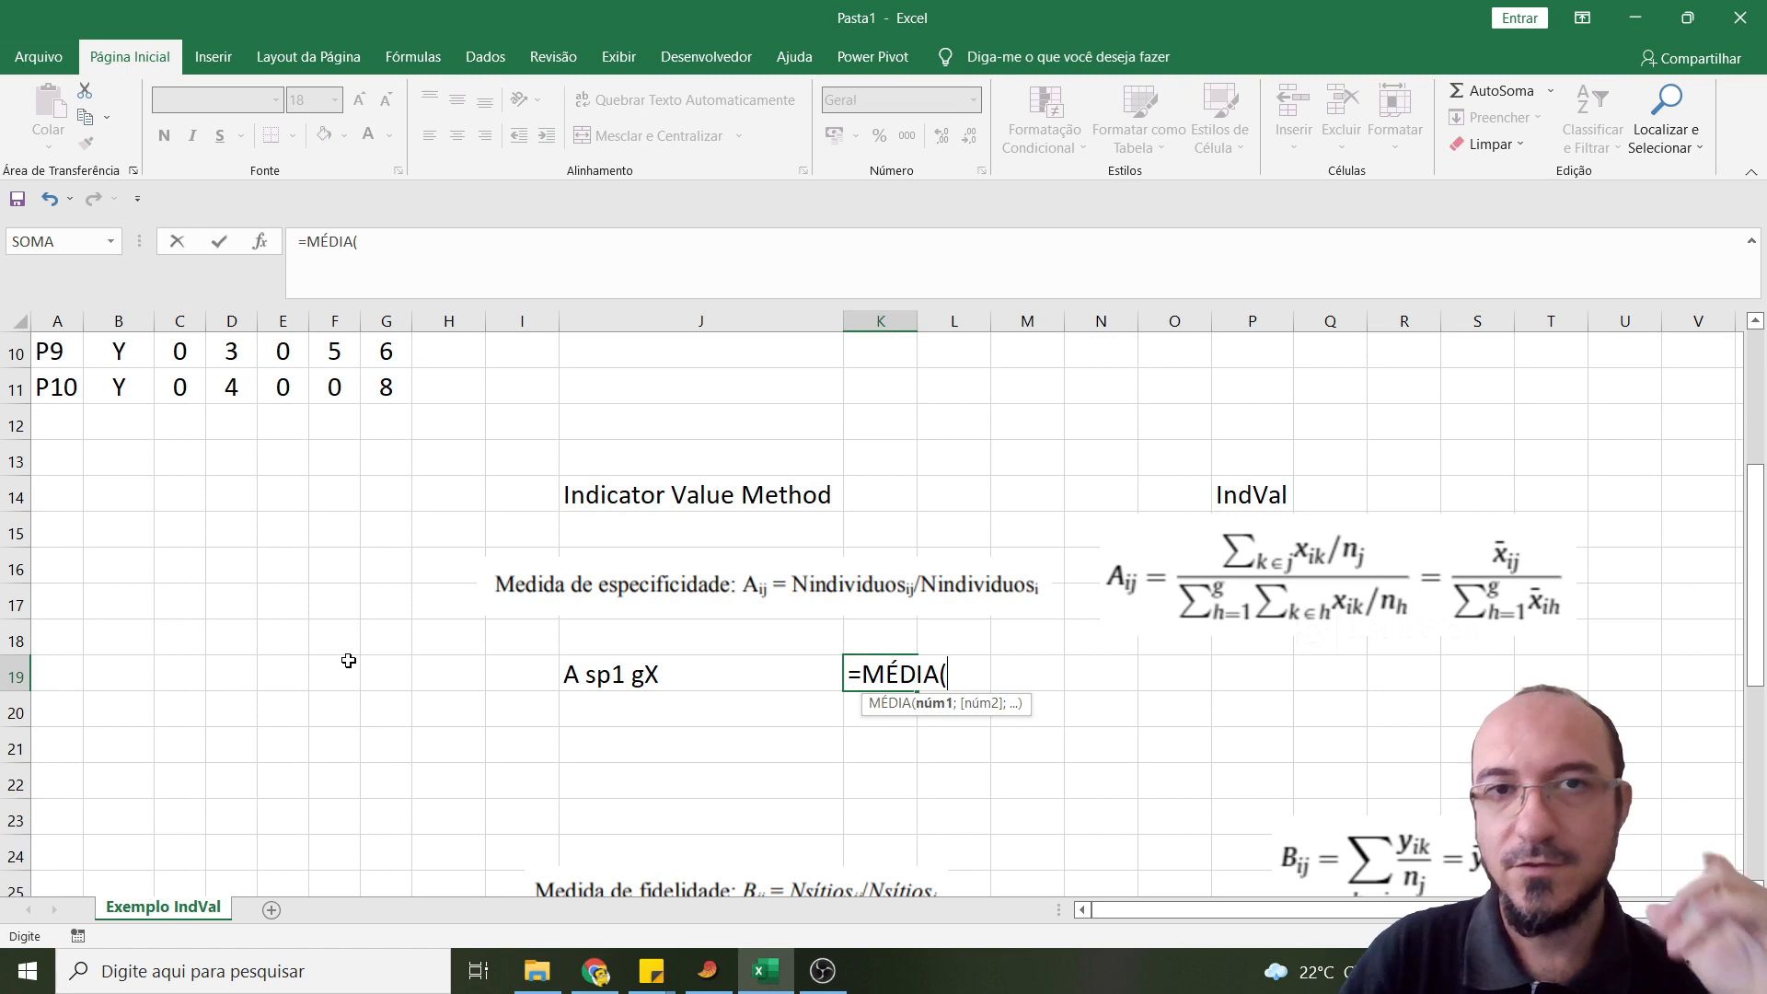
scroll(347, 660, up, 3)
drag(207, 397, 259, 580)
key(Return)
- Add the Sp1 means of sites X and Y in cell K20 with =MÉDIA(C2:C7)+MÉDIA(C8:C11)
scroll(259, 583, down, 2)
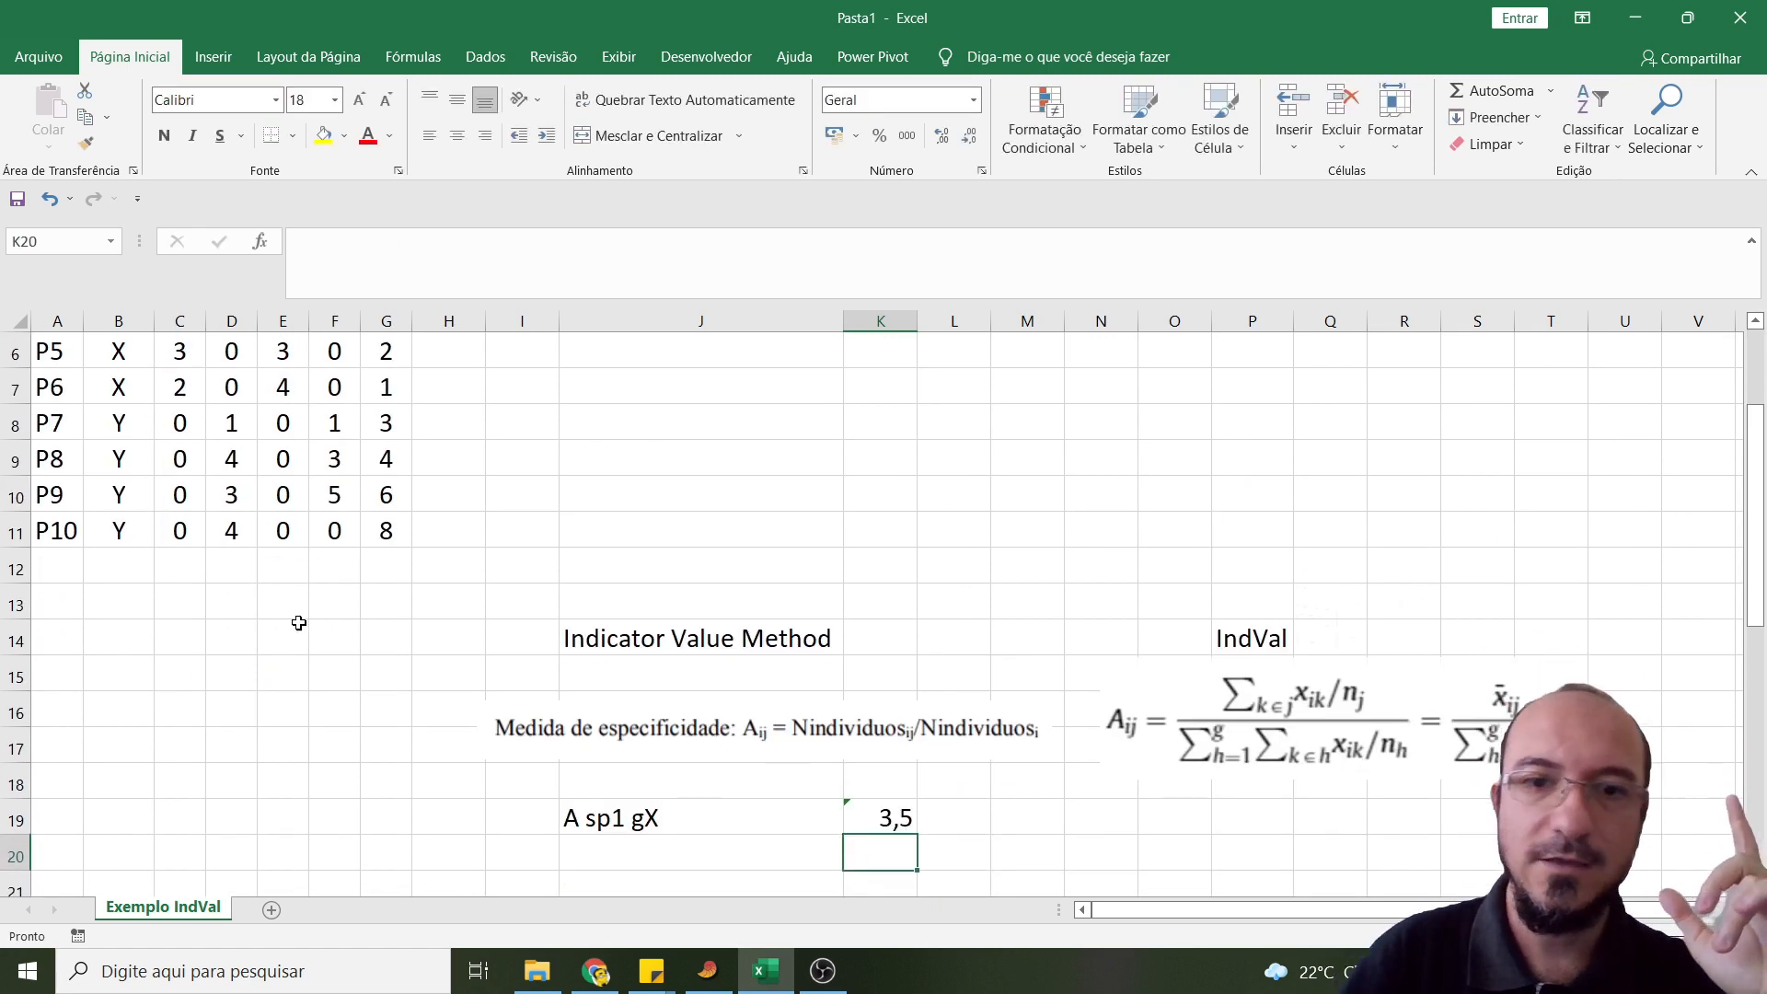
text(=mé)
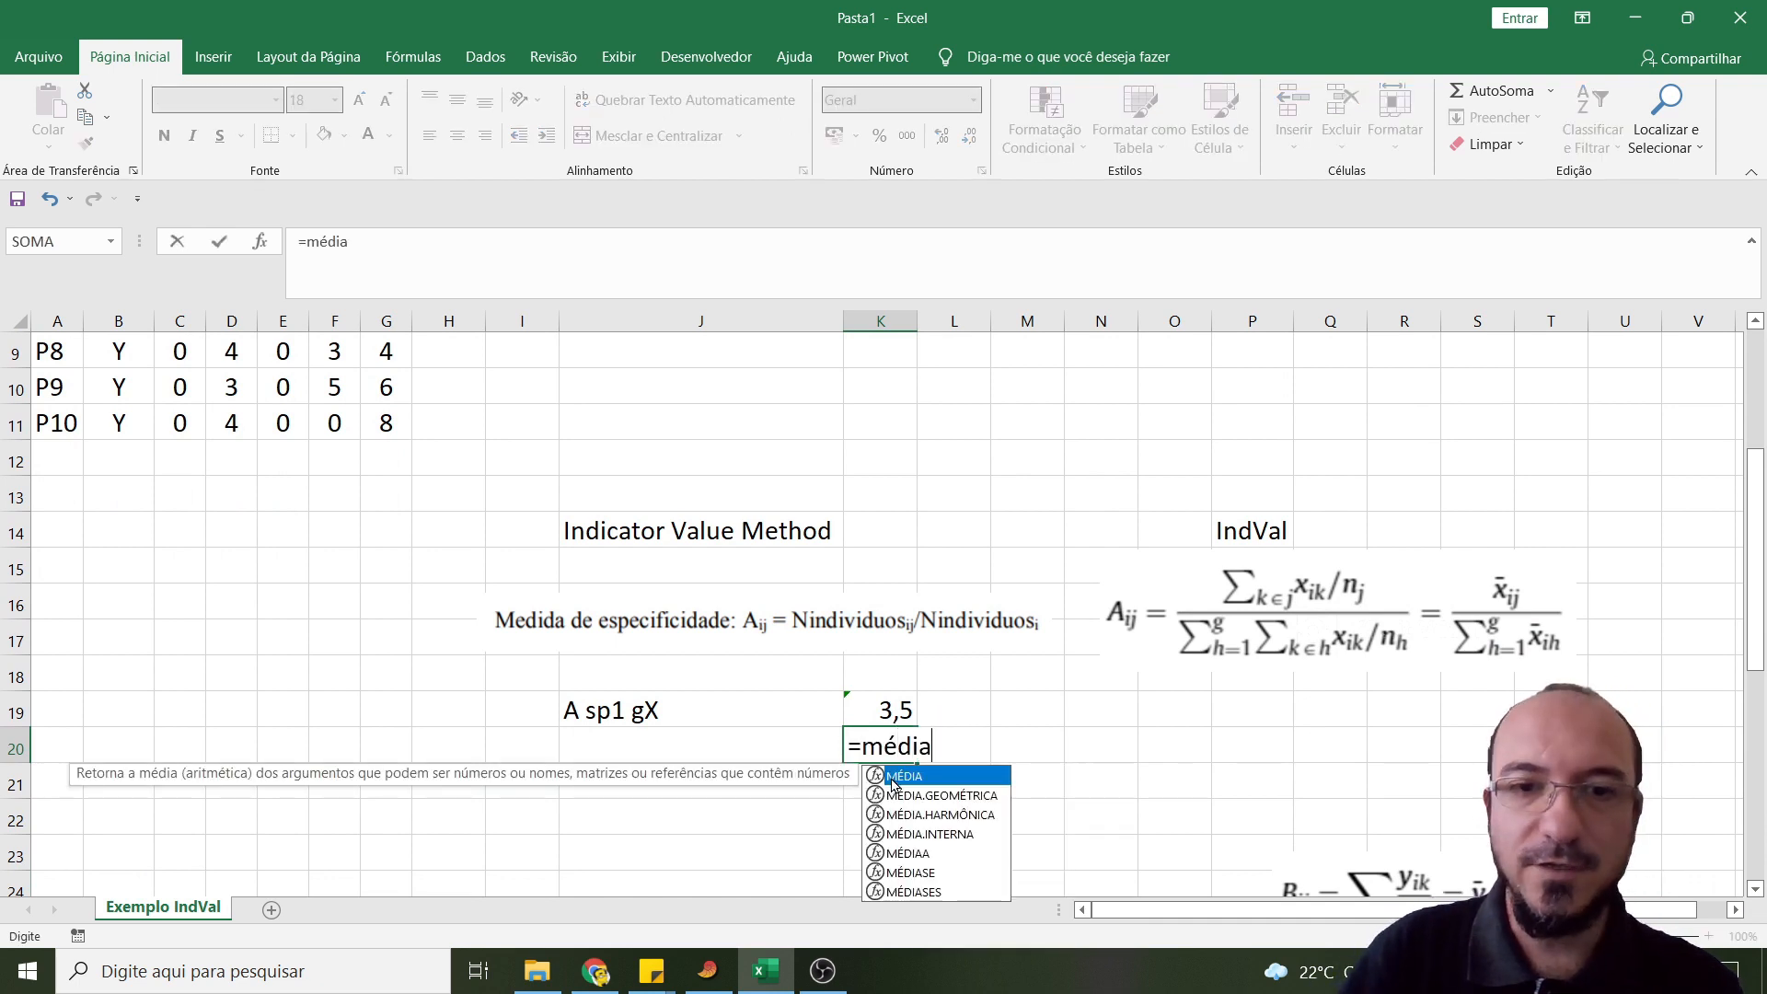
text(dia)
double_click(892, 778)
scroll(120, 509, up, 2)
scroll(207, 387, up, 1)
drag(182, 389, 179, 568)
click(449, 253)
text()+méd)
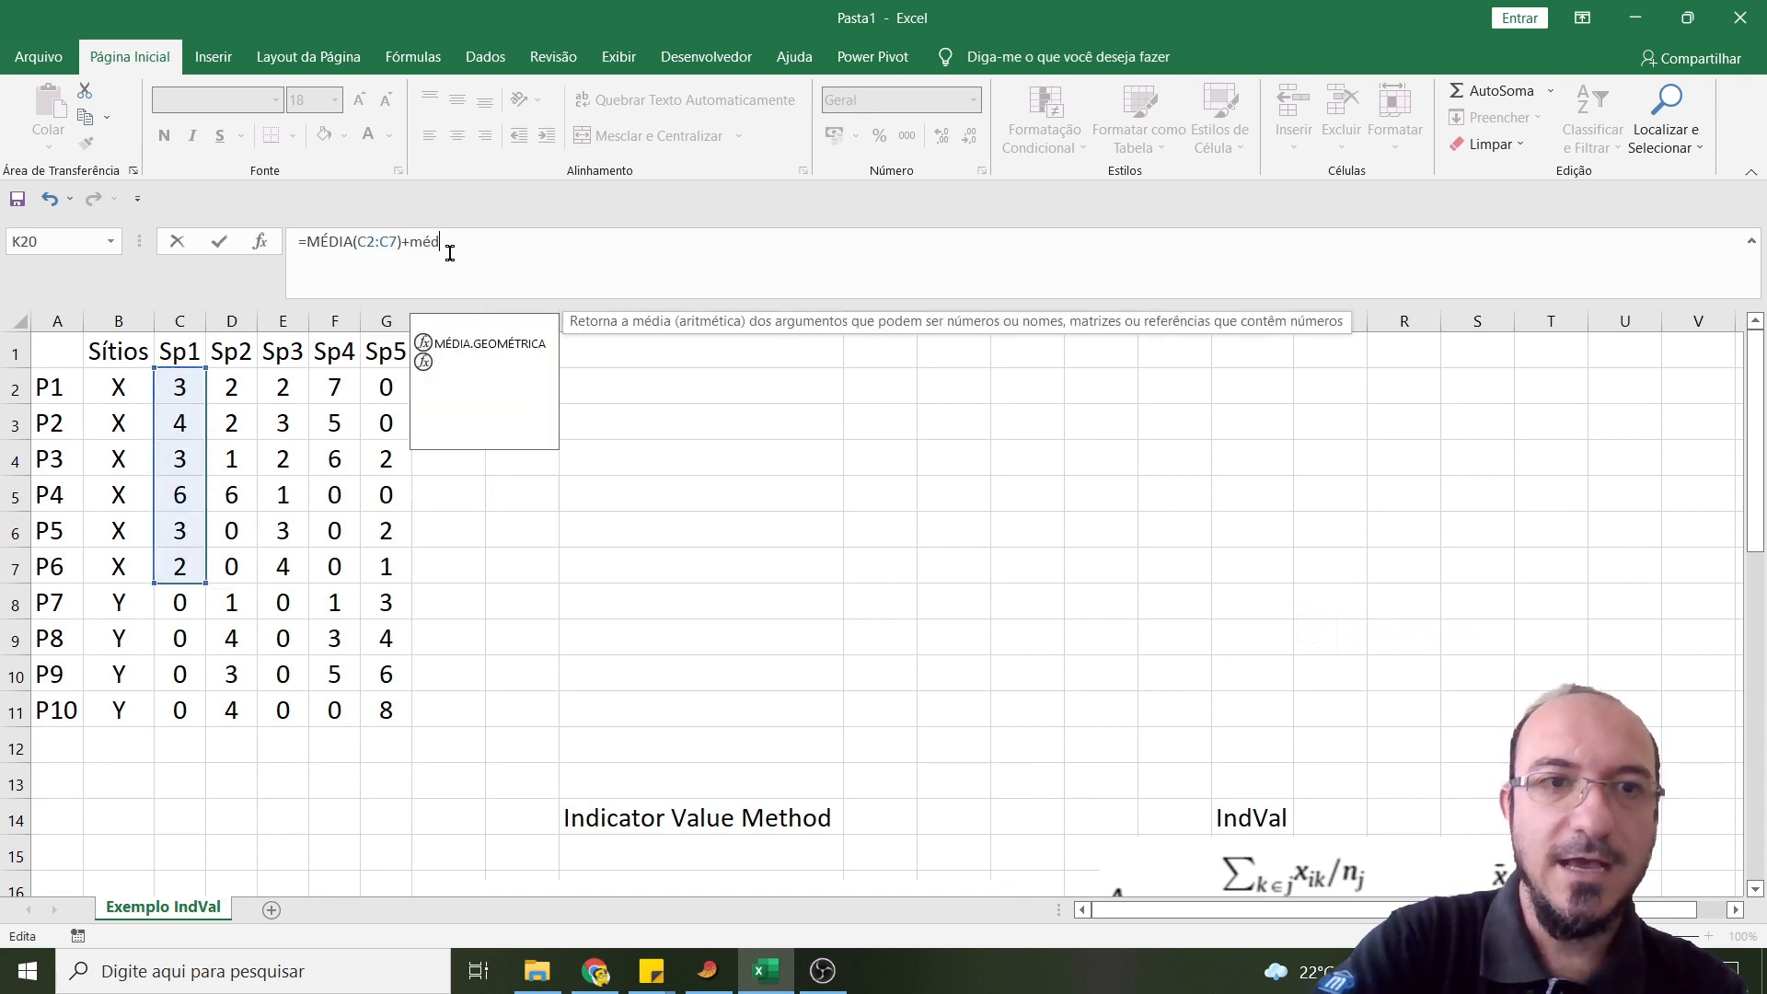
text(ia)
double_click(472, 325)
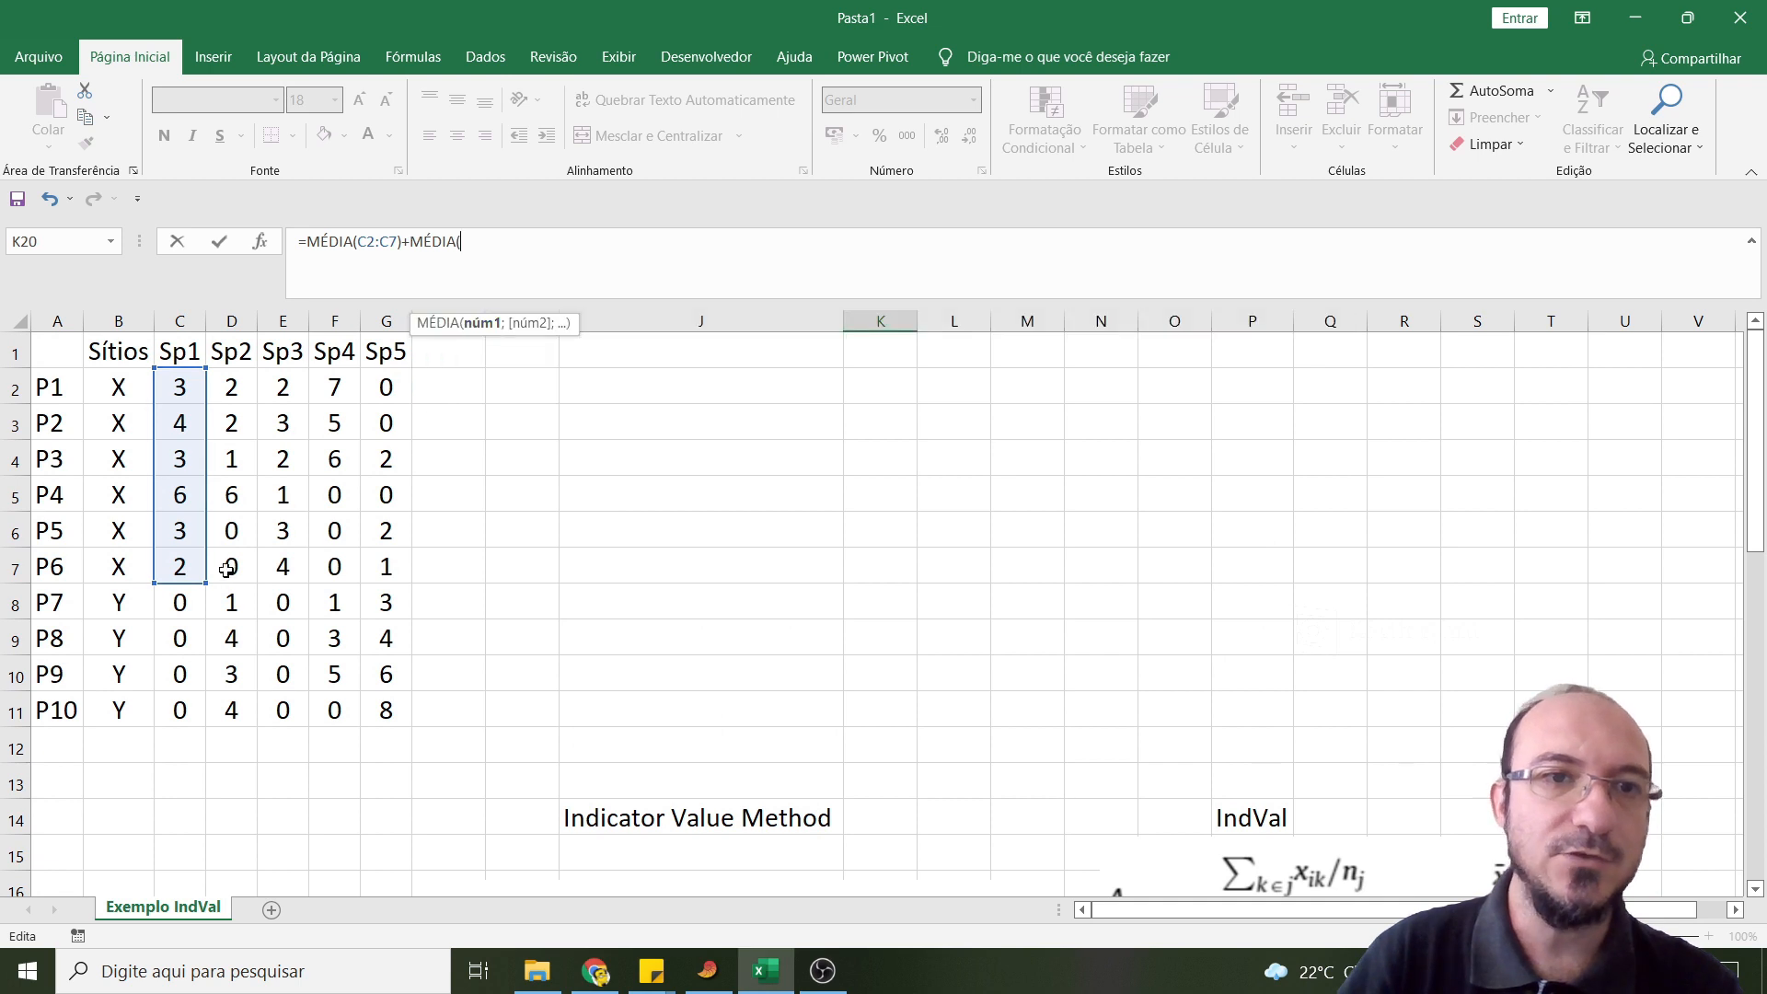
drag(180, 597, 180, 713)
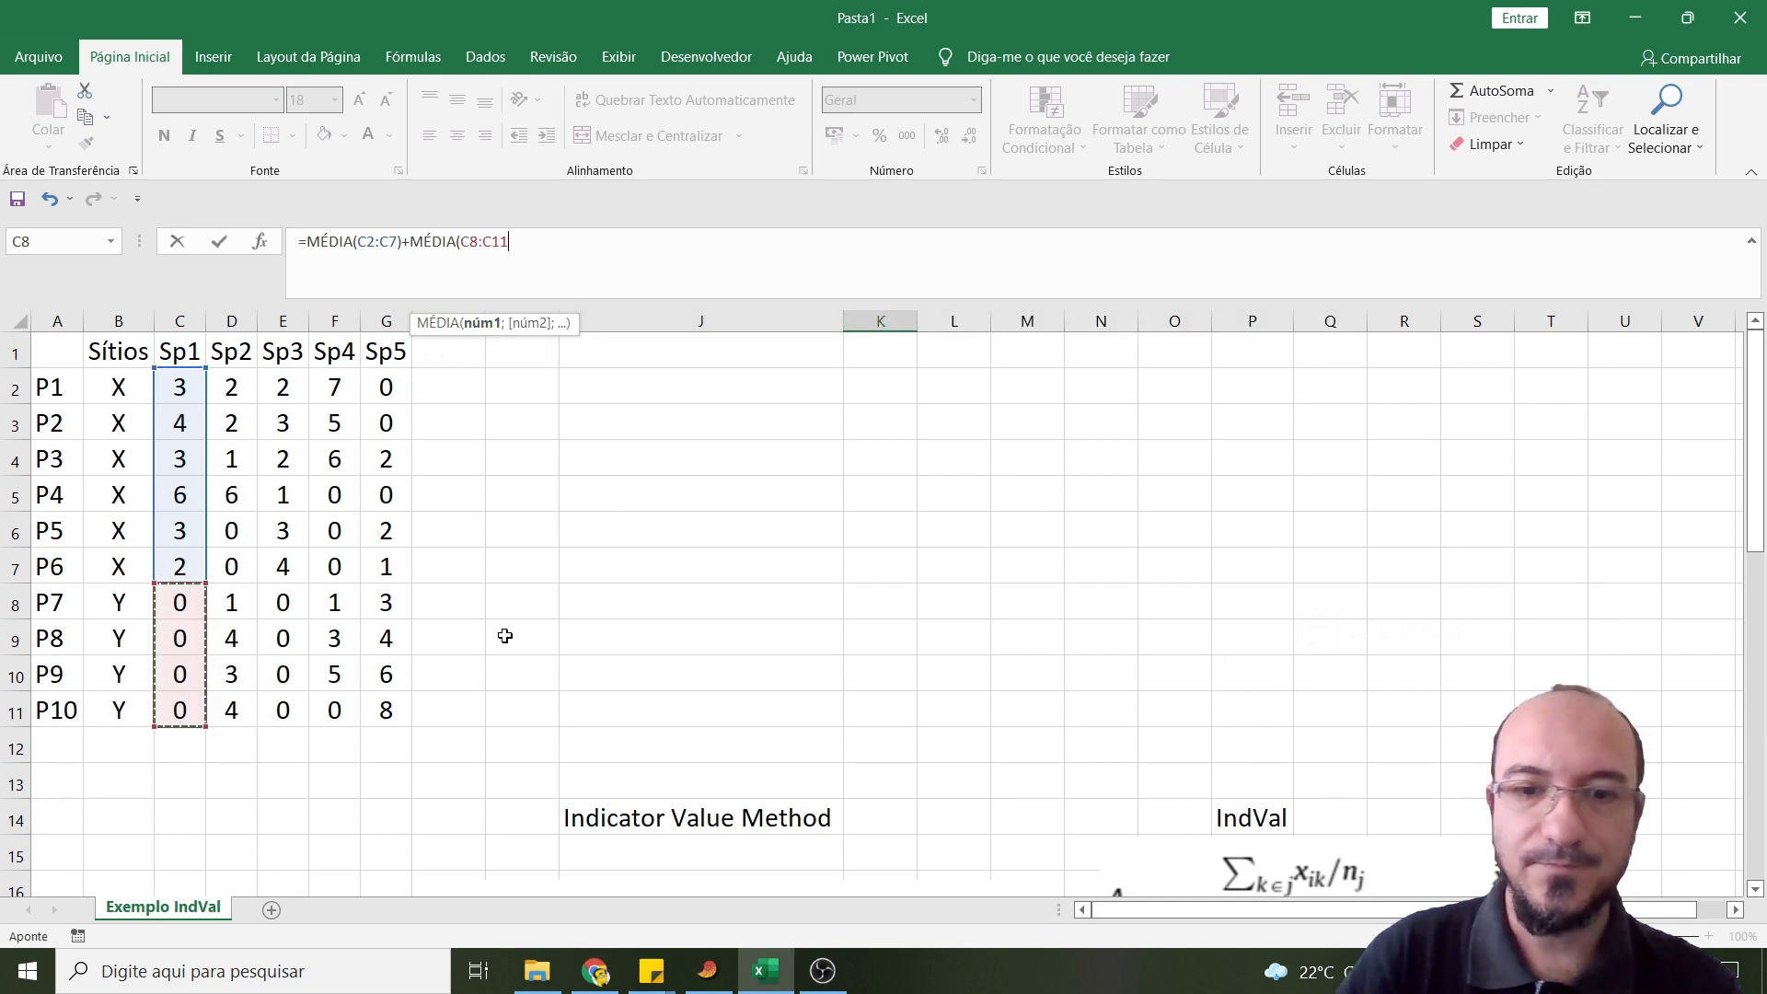
key(Return)
scroll(564, 636, down, 2)
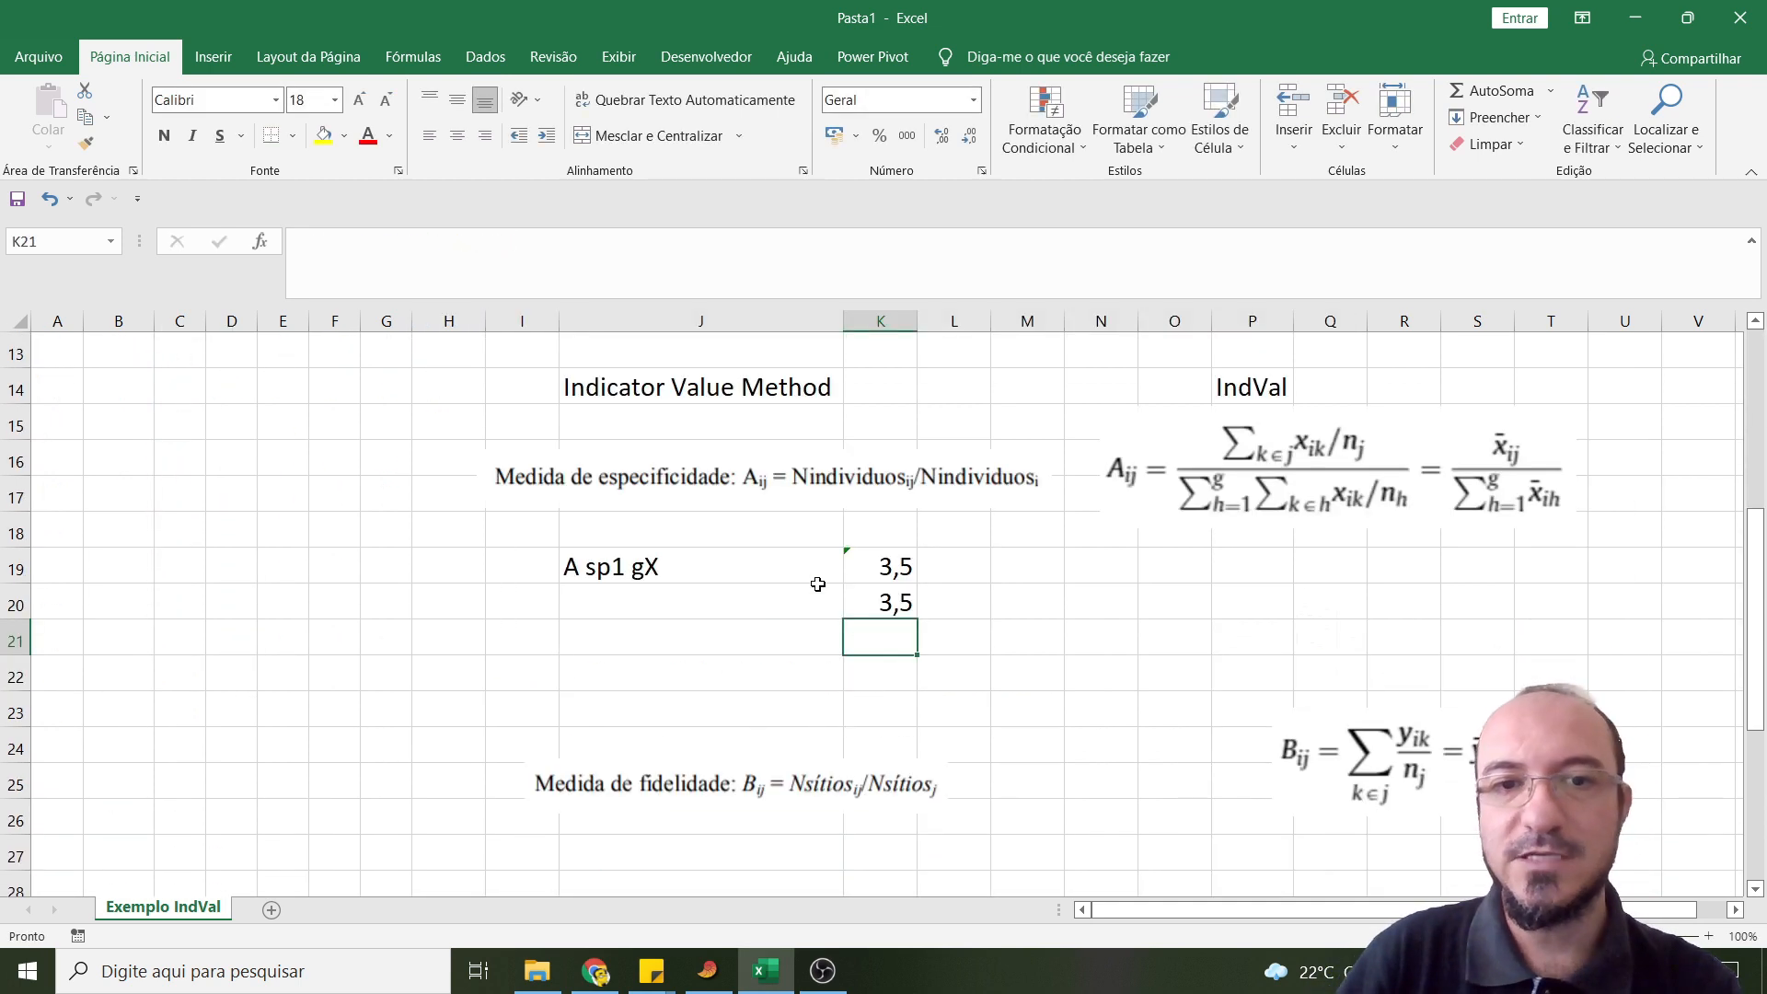
click(862, 567)
click(868, 604)
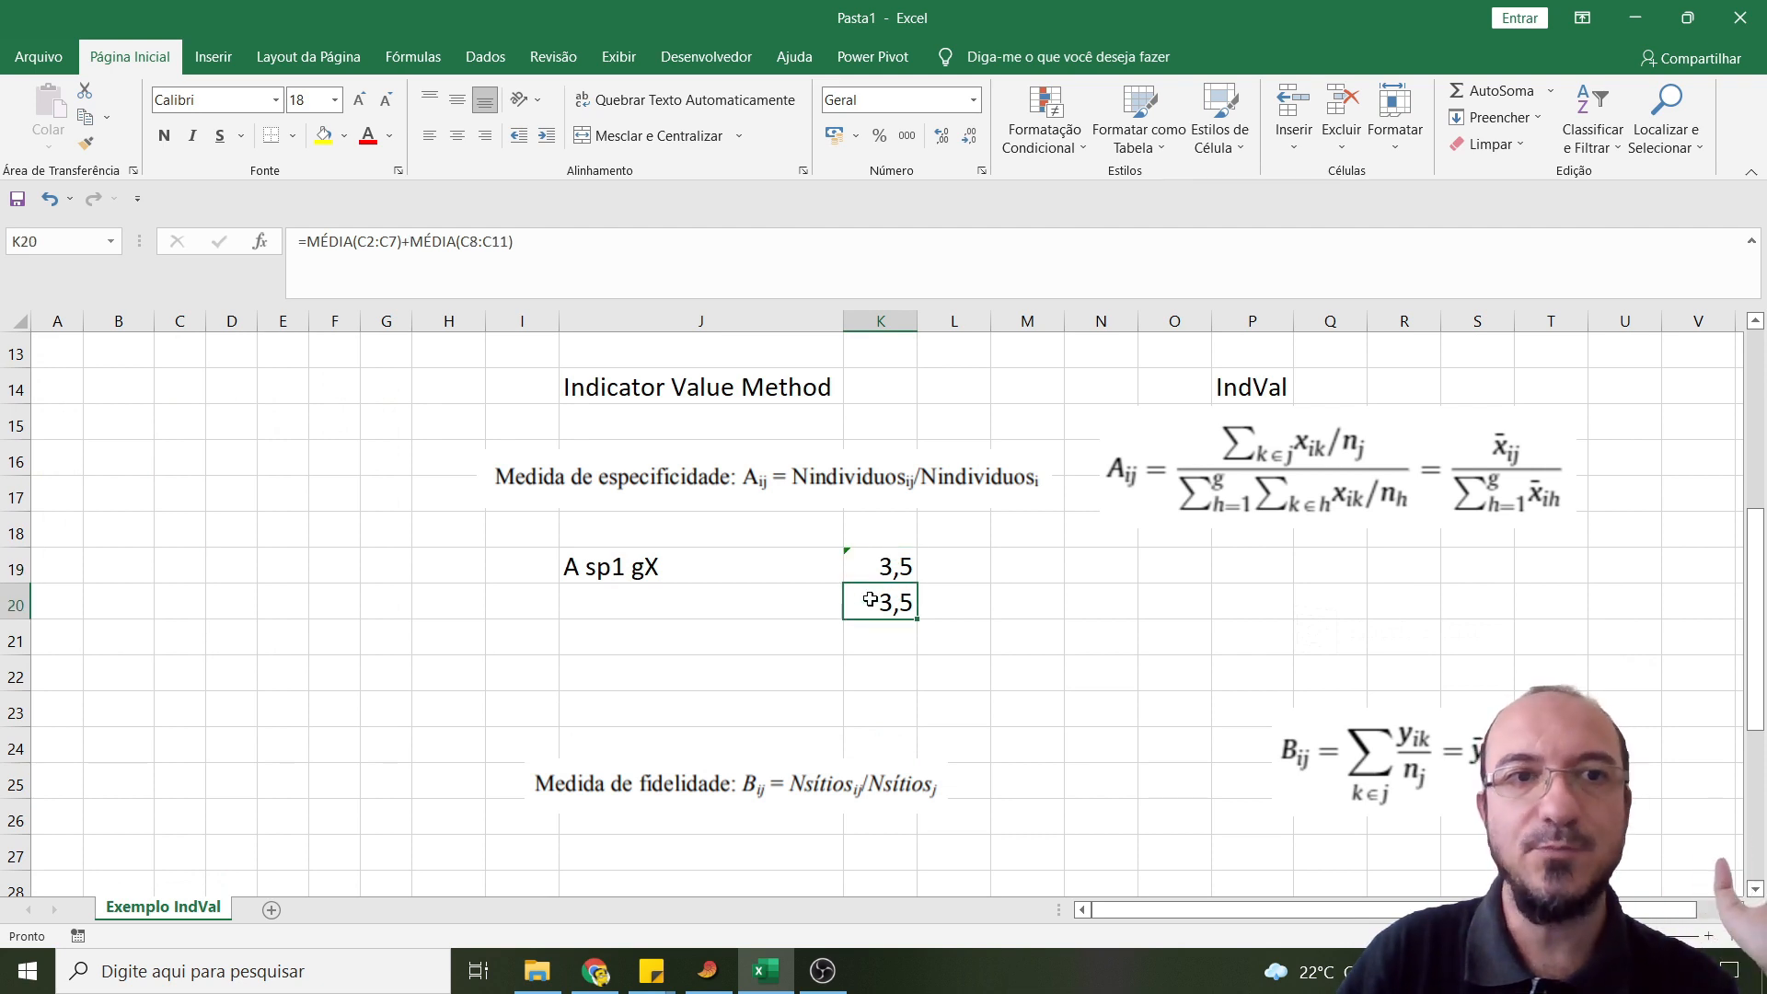
- Copy the label "A sp1 gX" from cell J19 to cell J22
click(621, 572)
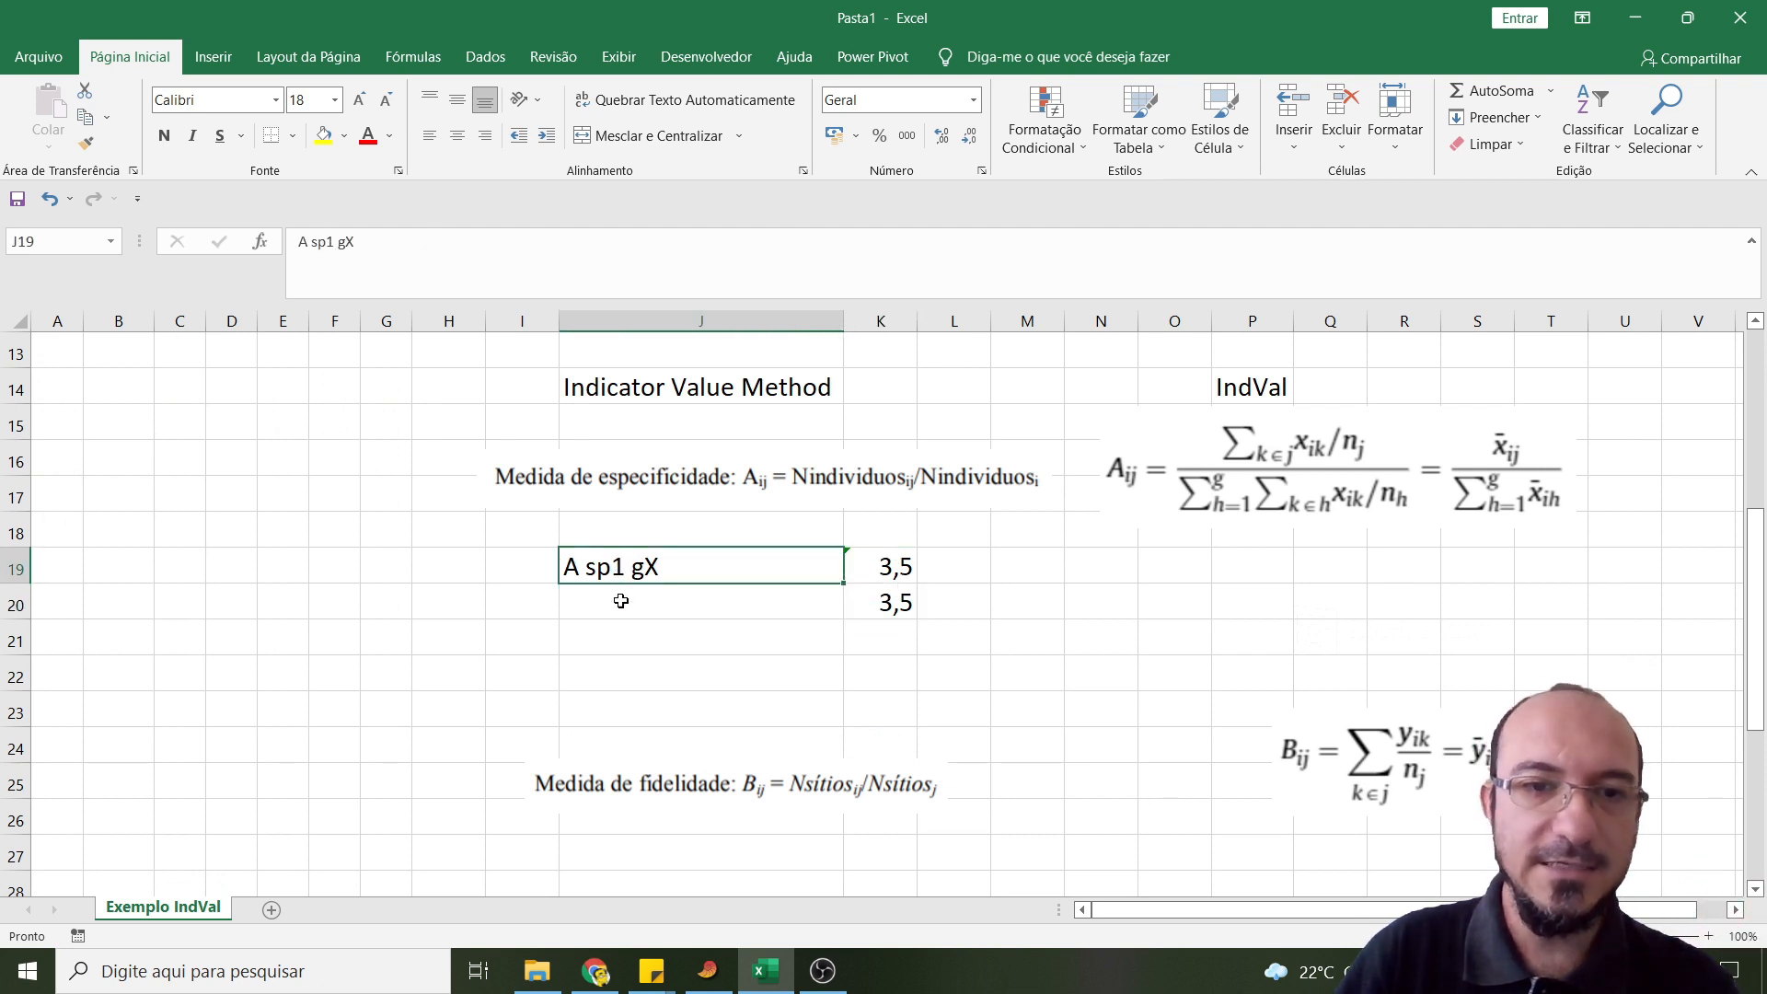
key(ctrl+c)
click(816, 674)
key(ctrl+v)
- Calculate the specificity of Sp1 for site X in cell K22 with =K19/K20
click(879, 671)
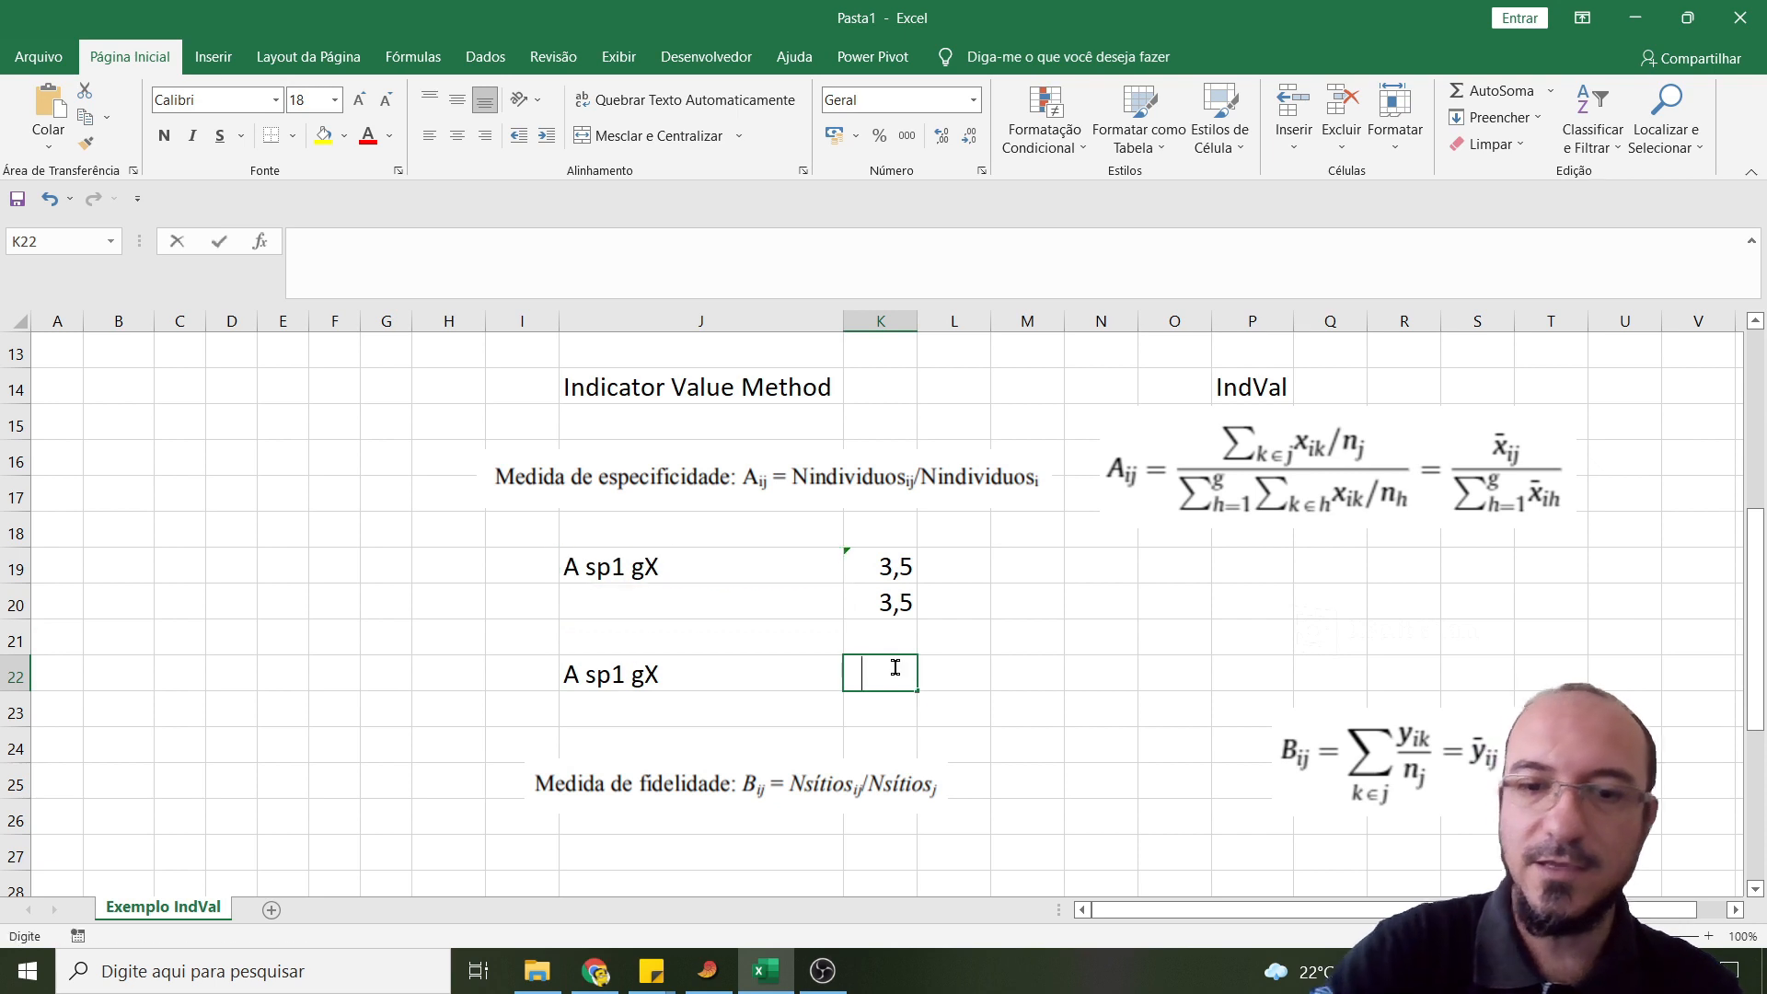
text(=)
click(894, 560)
text(/)
click(894, 597)
key(Return)
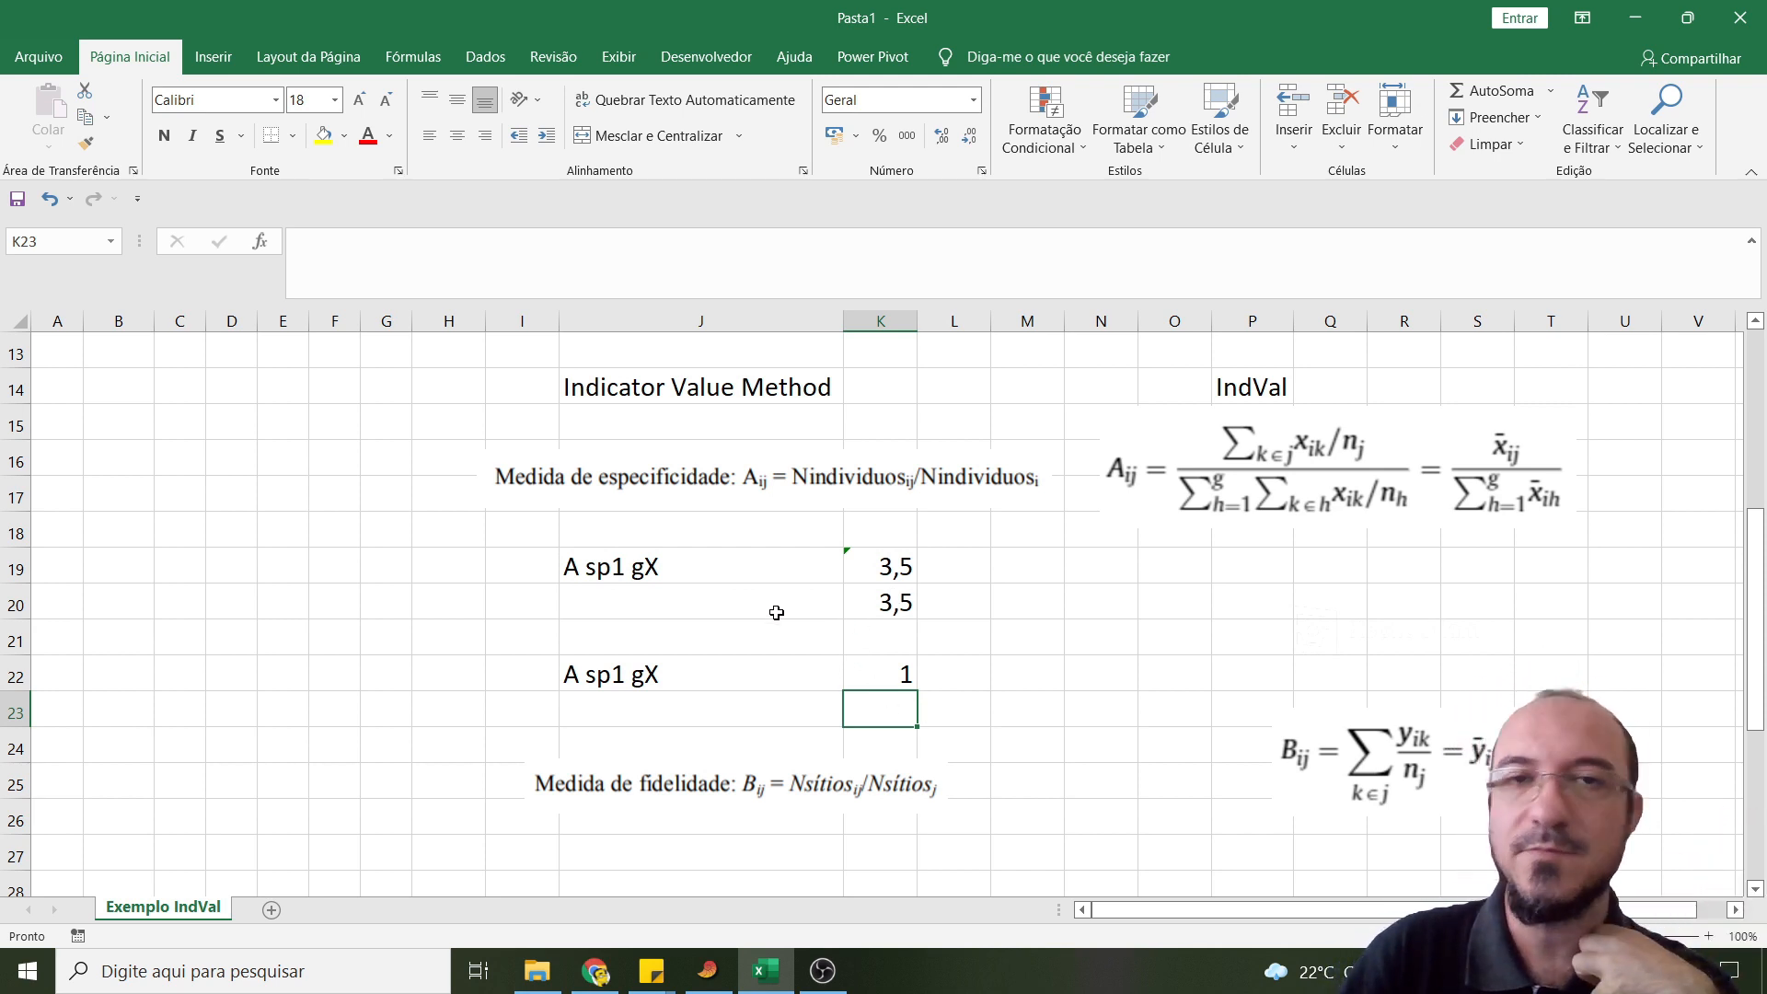
click(883, 565)
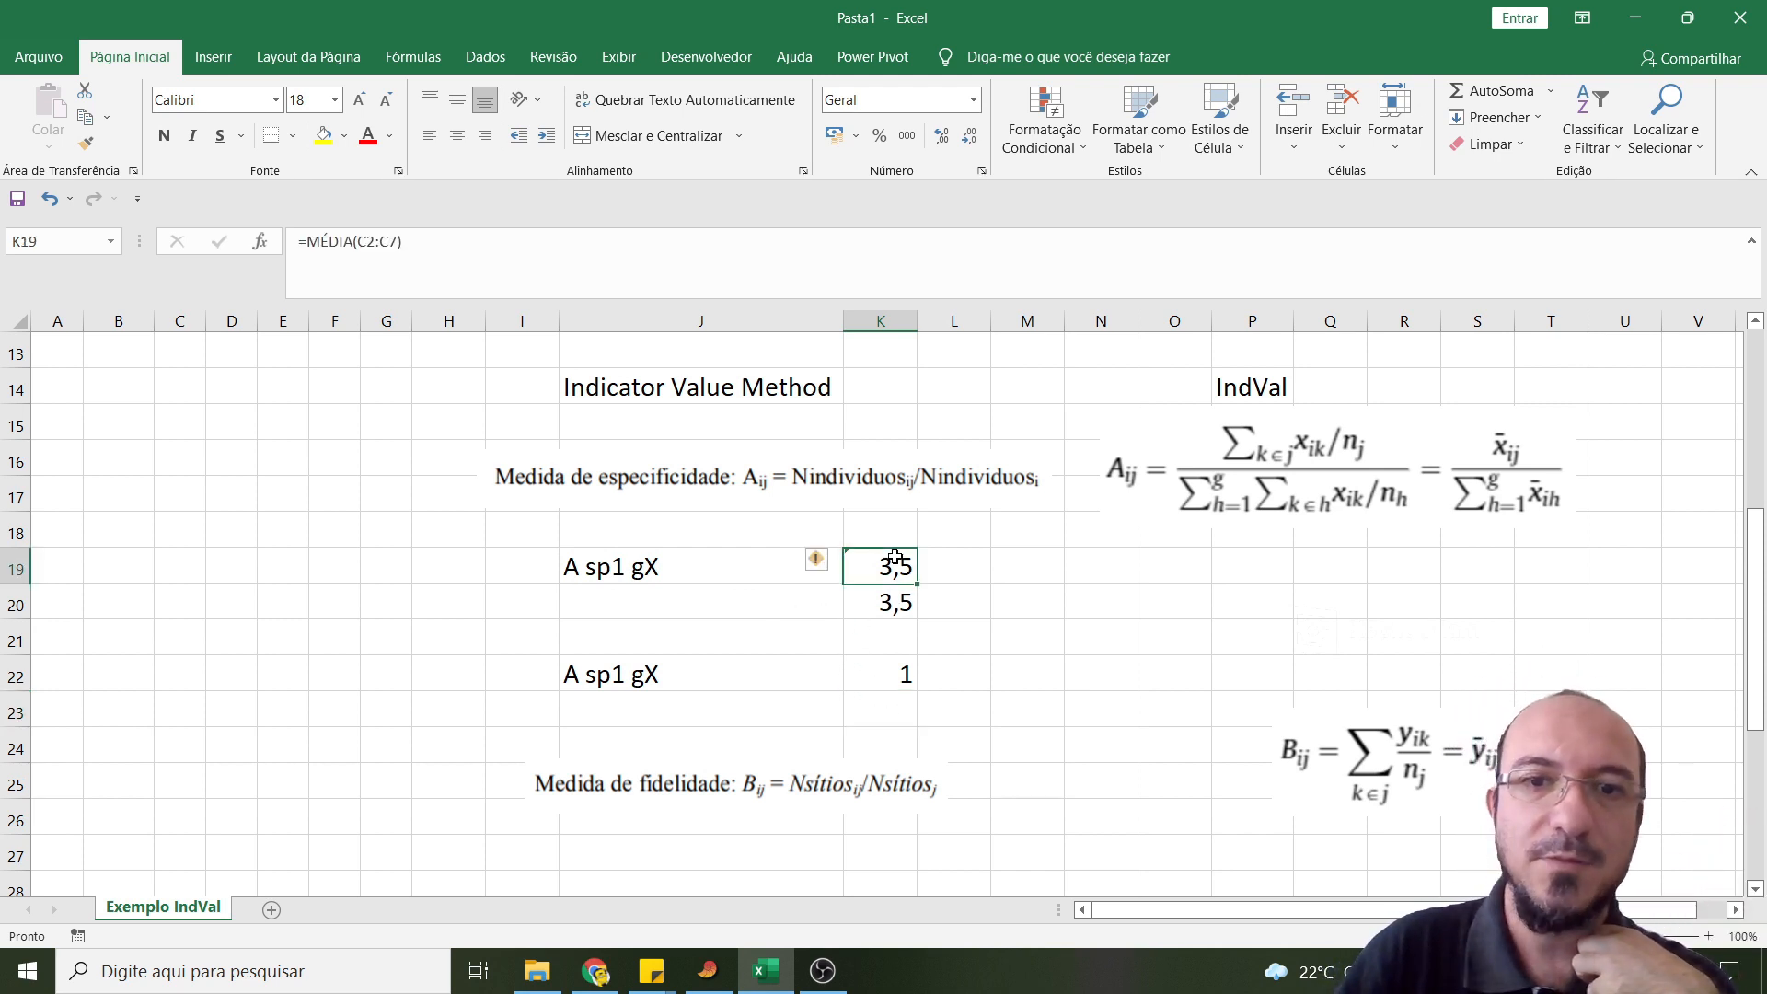
click(873, 603)
click(872, 665)
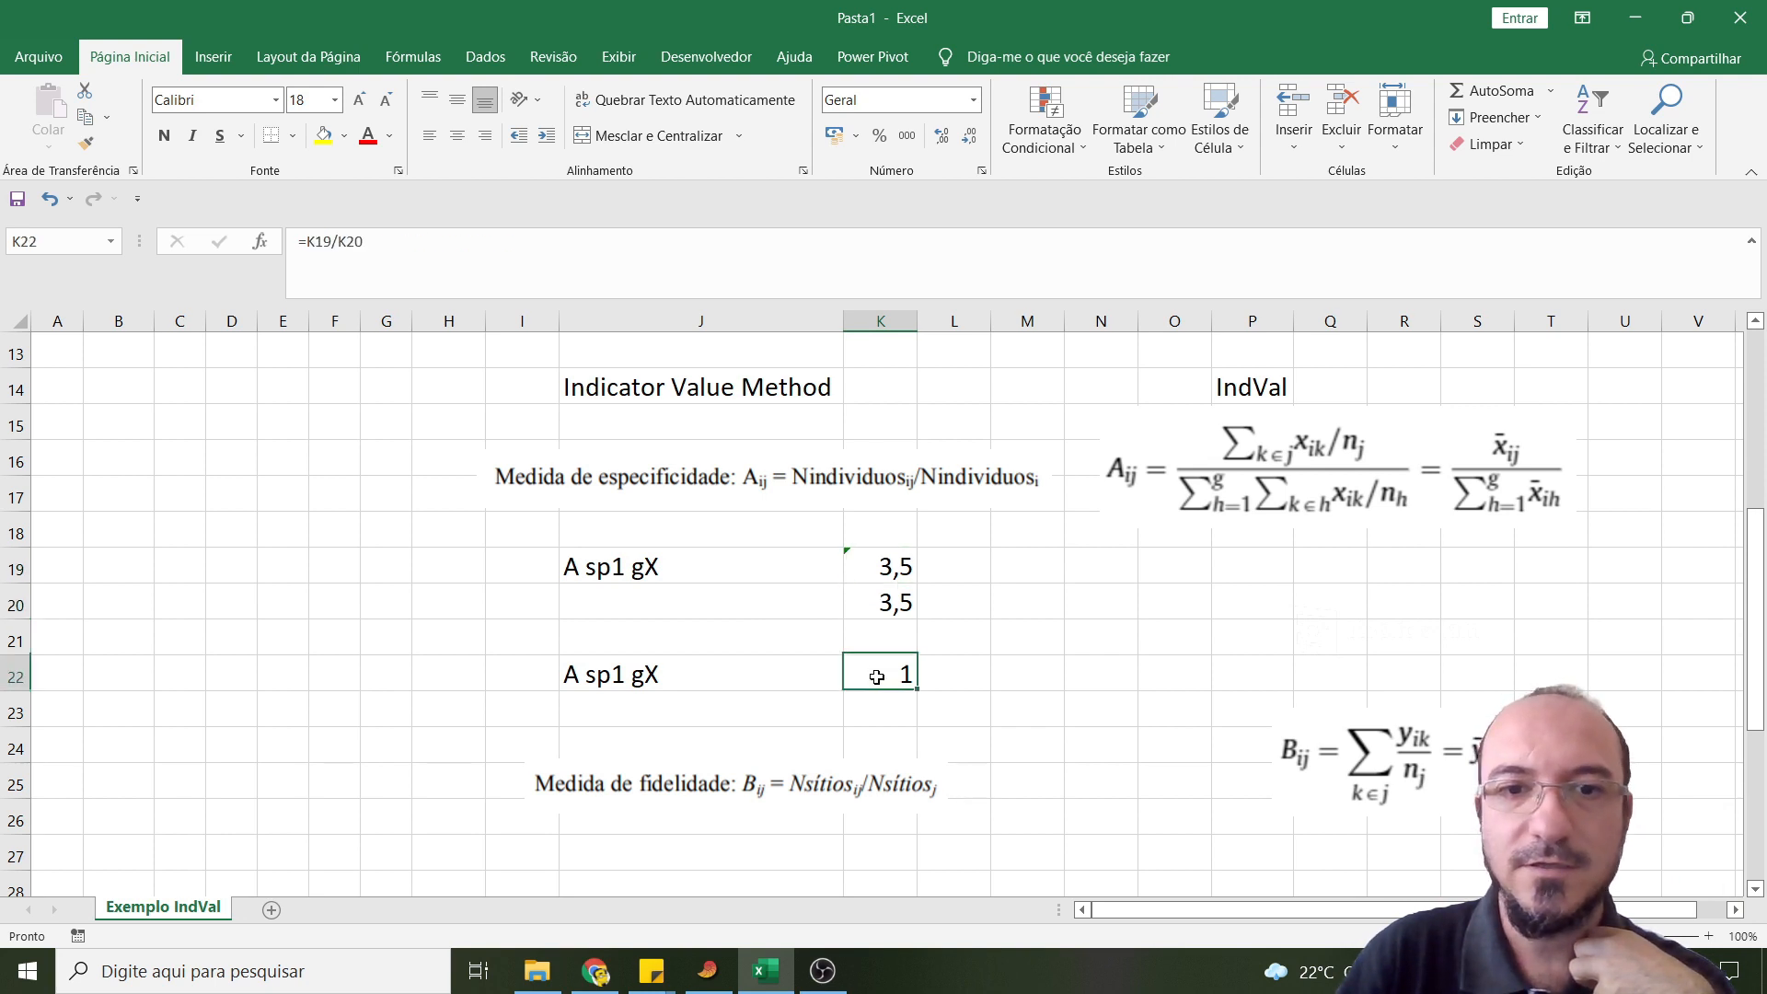
- Label the sum of the group means in cell J20 as "Soma dos grupos"
click(726, 600)
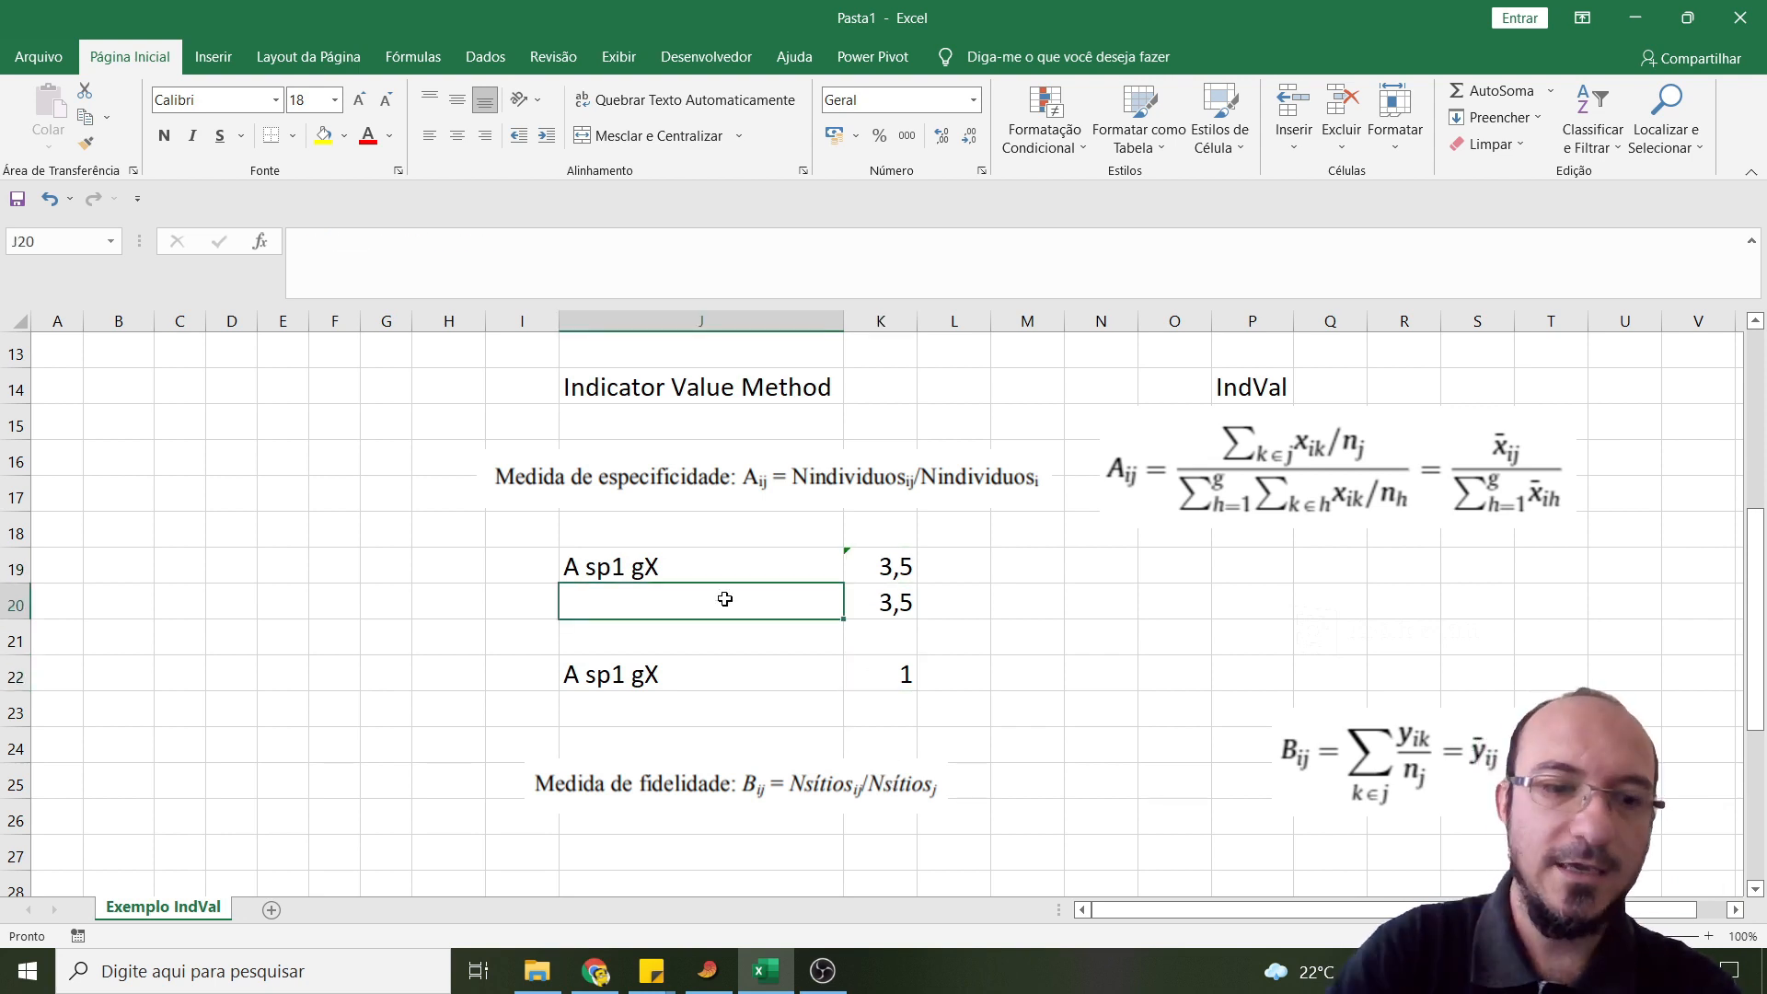
text(Soma)
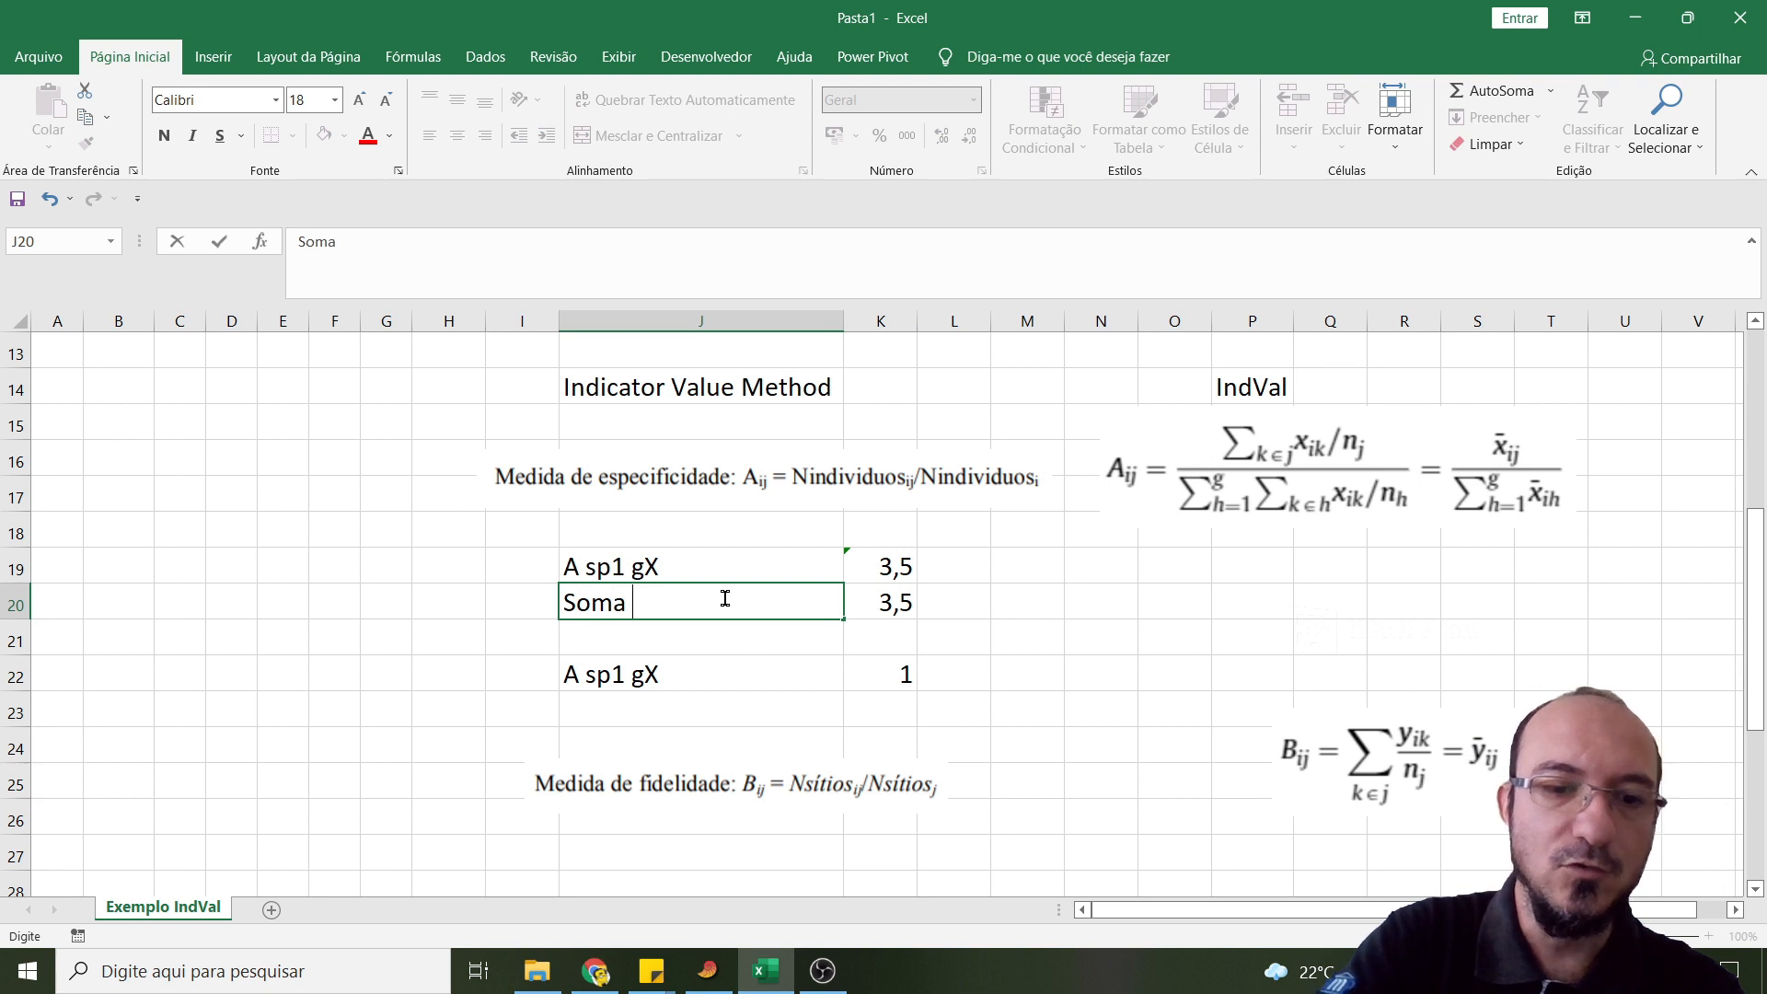
text( dos grupos)
key(Return)
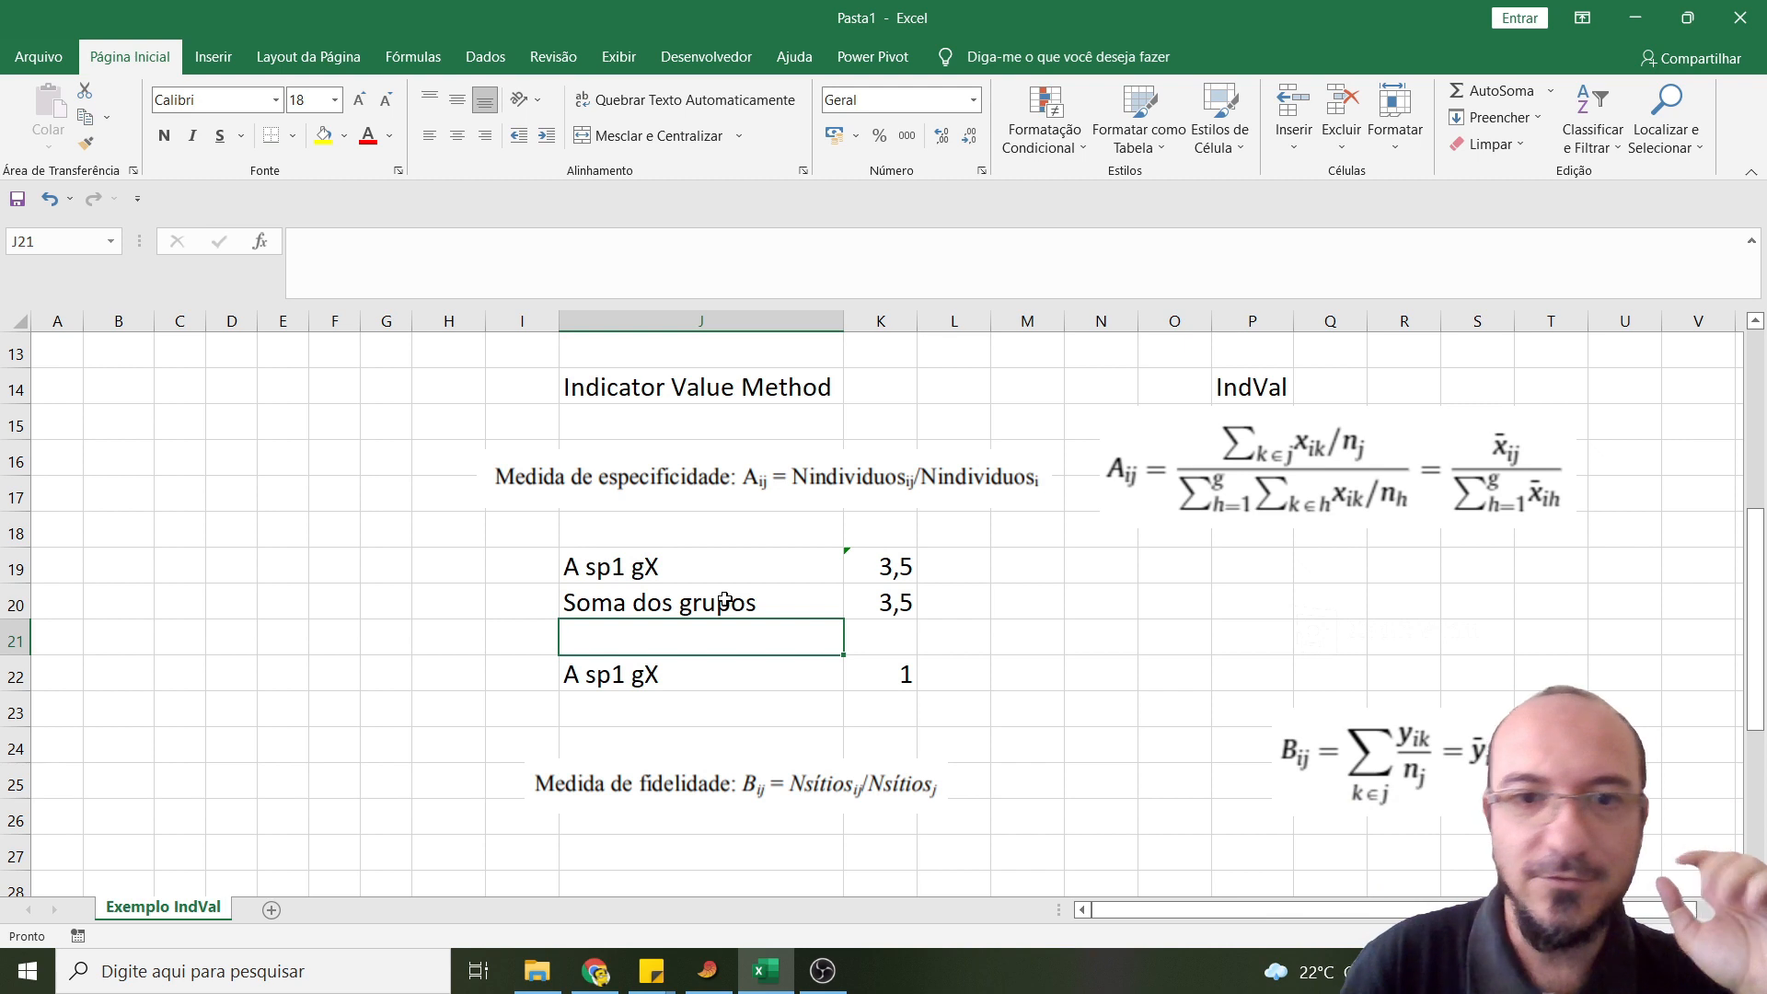
- Enter the label "B sp1 gX" in cell J27 below the fidelity formula
scroll(736, 649, down, 2)
scroll(734, 717, up, 1)
click(710, 764)
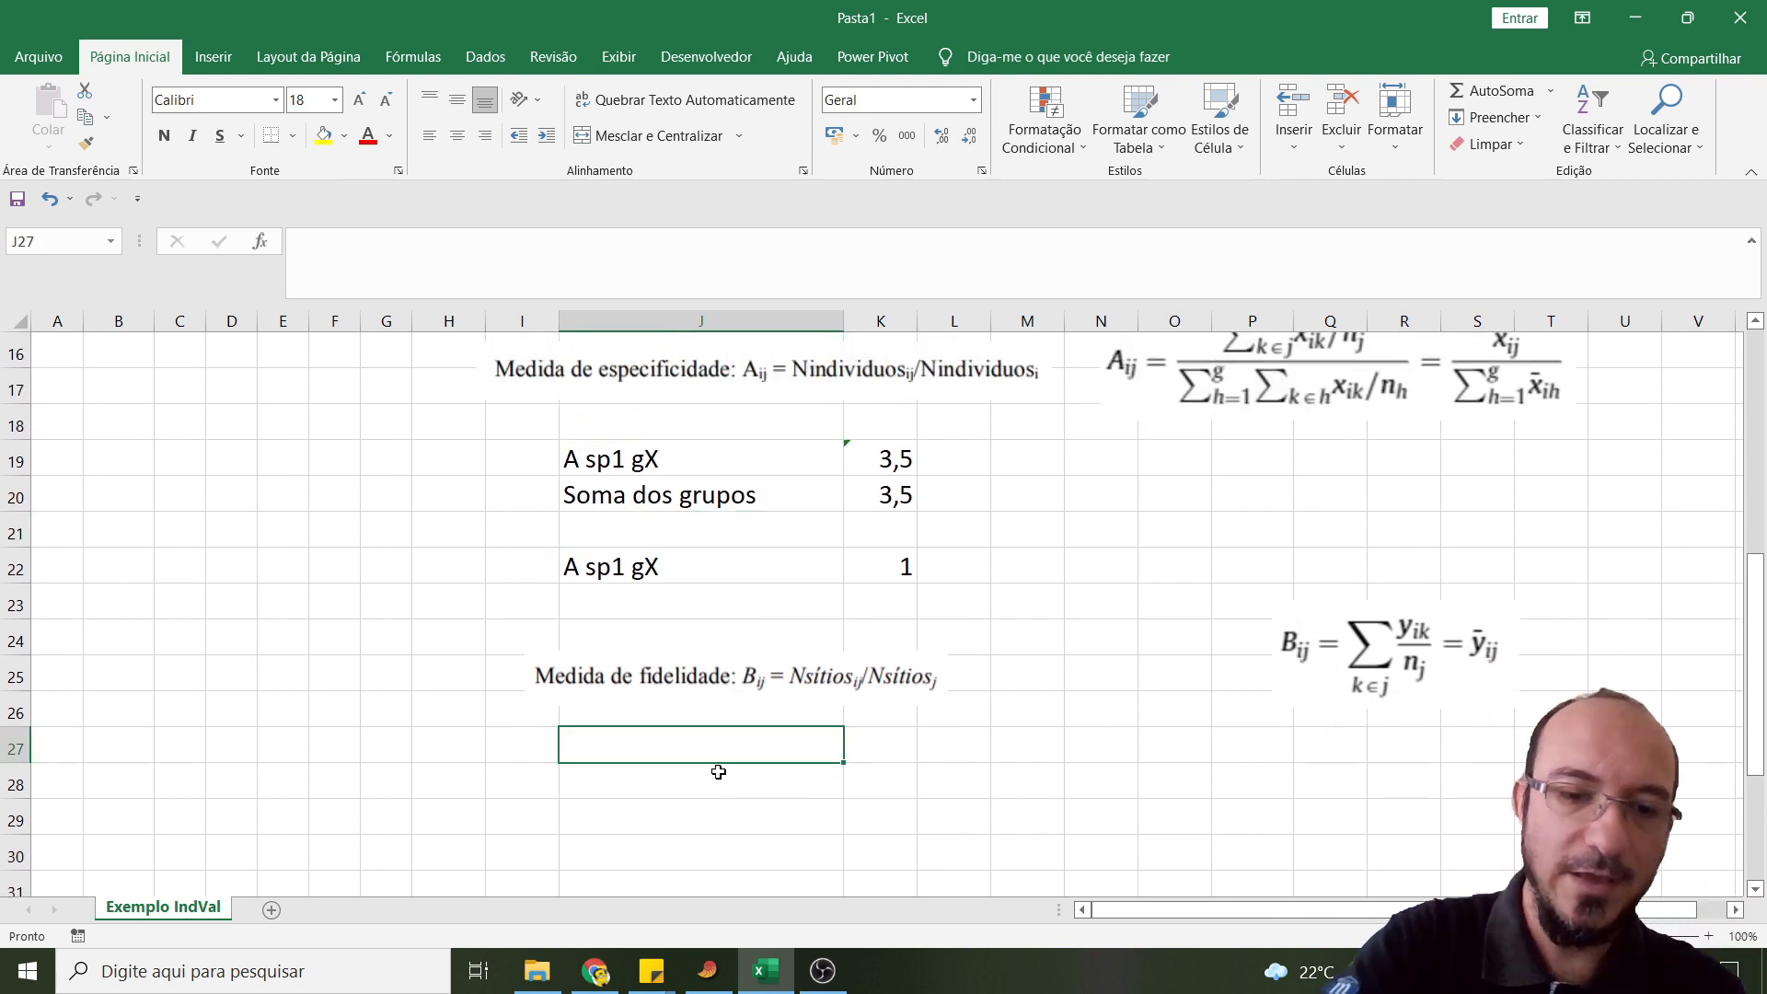
text(B sp1 gX)
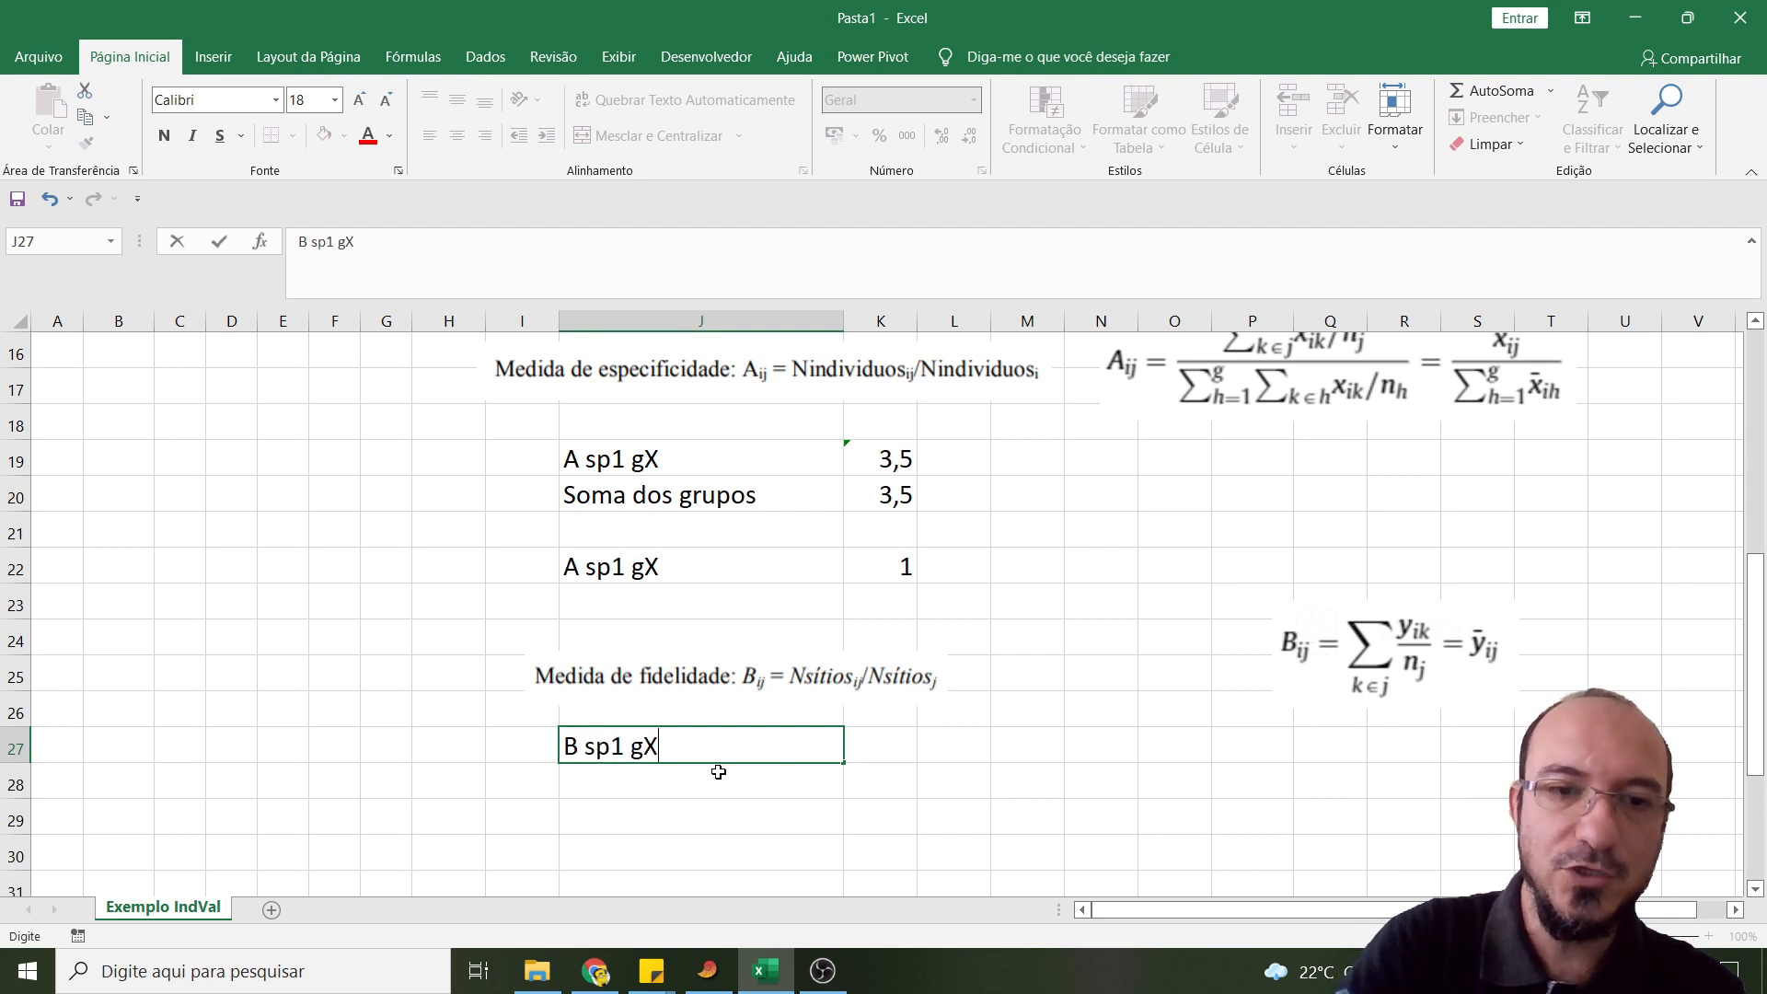
key(Tab)
- Calculate the fidelity of Sp1 for site X in cell K27 with =6/6, based on the plot counts in the data table
text(=)
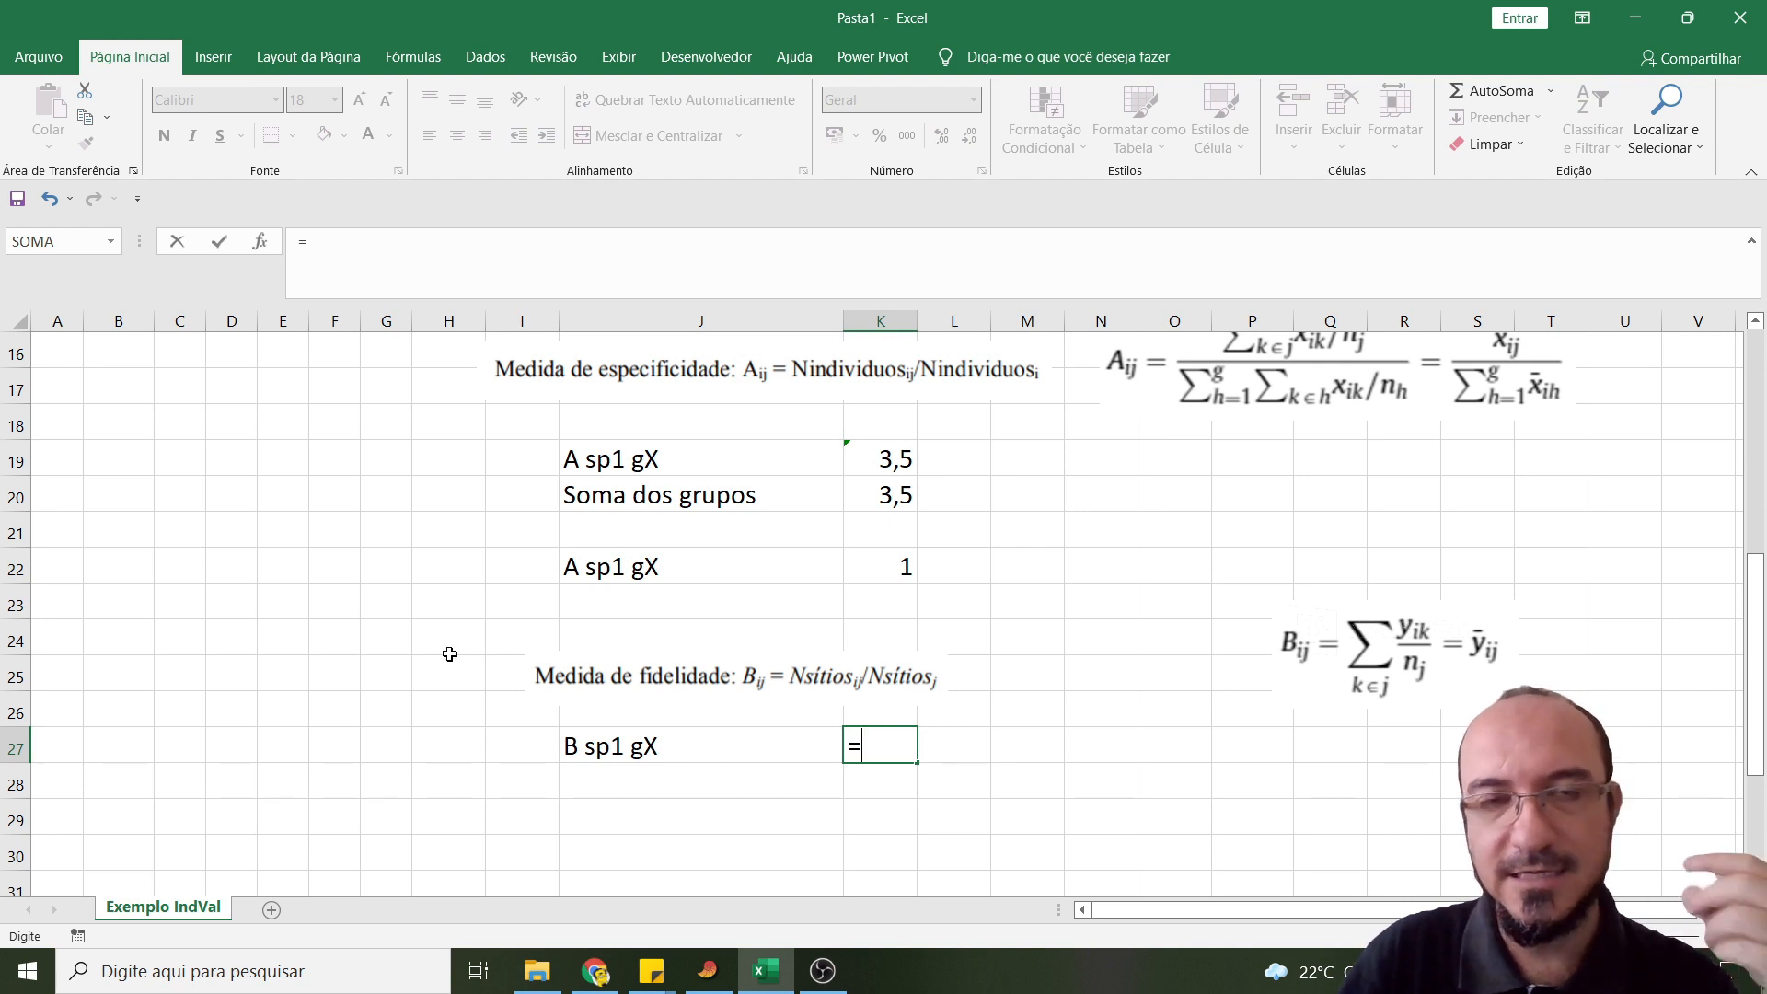
scroll(414, 571, up, 5)
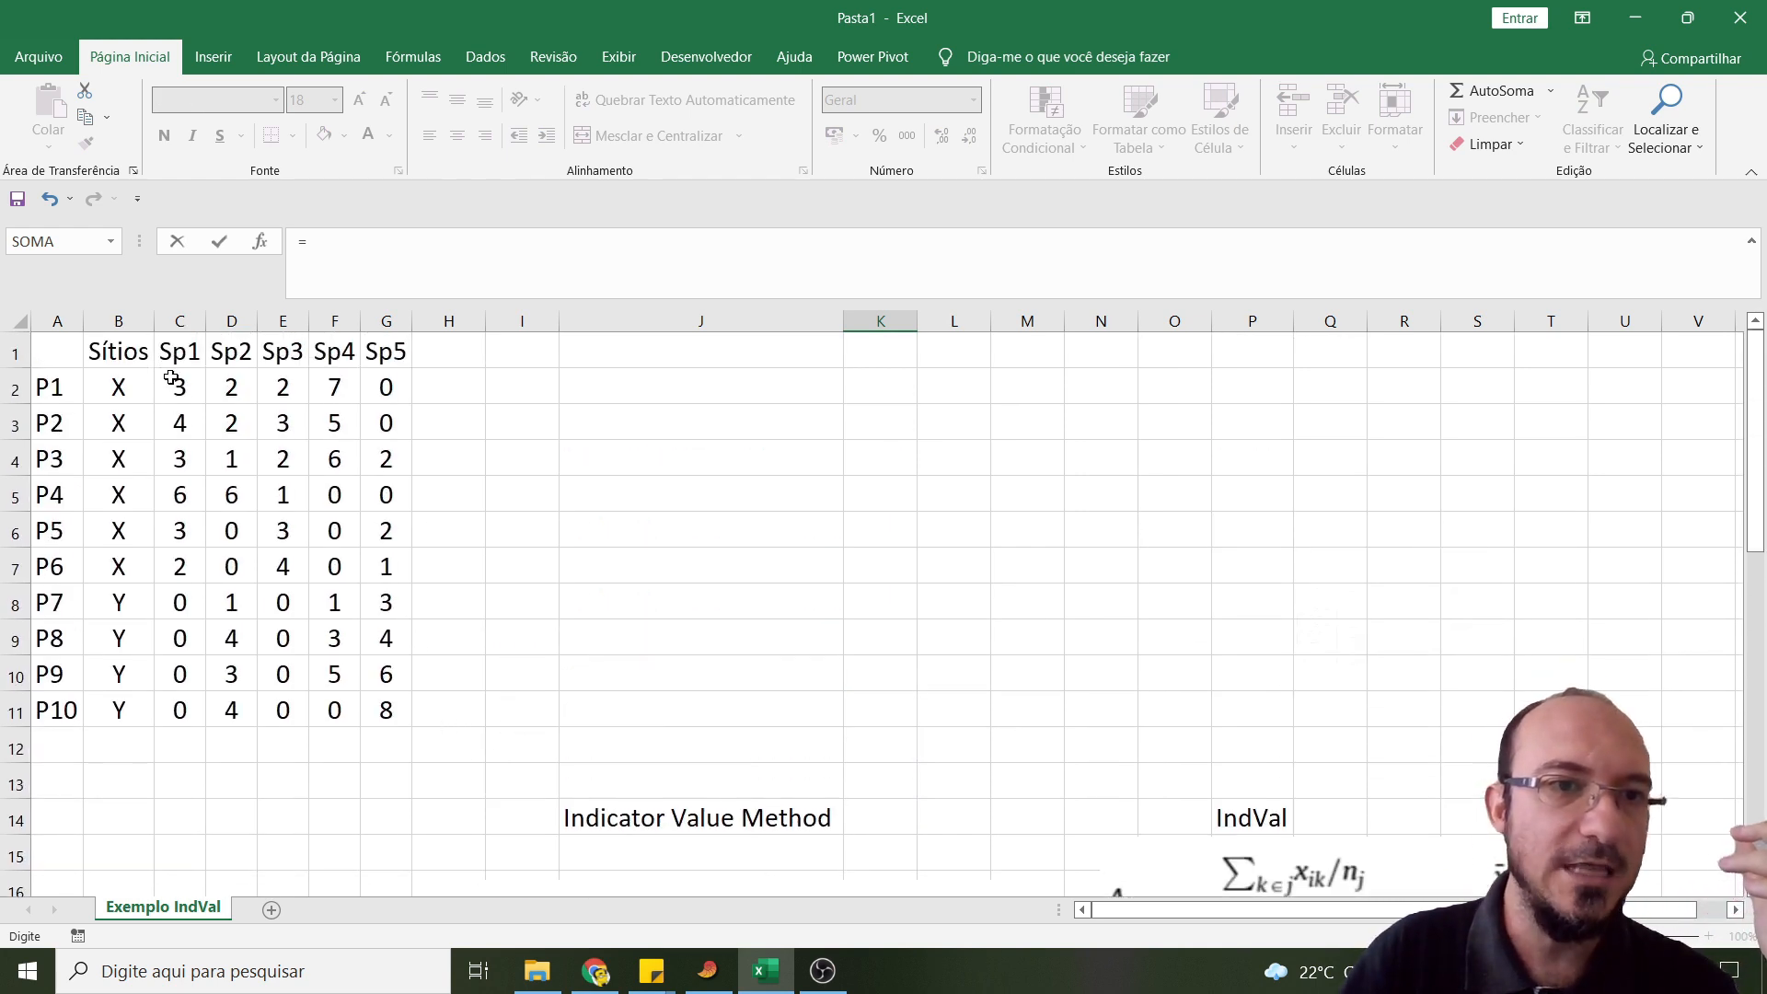
scroll(472, 585, down, 5)
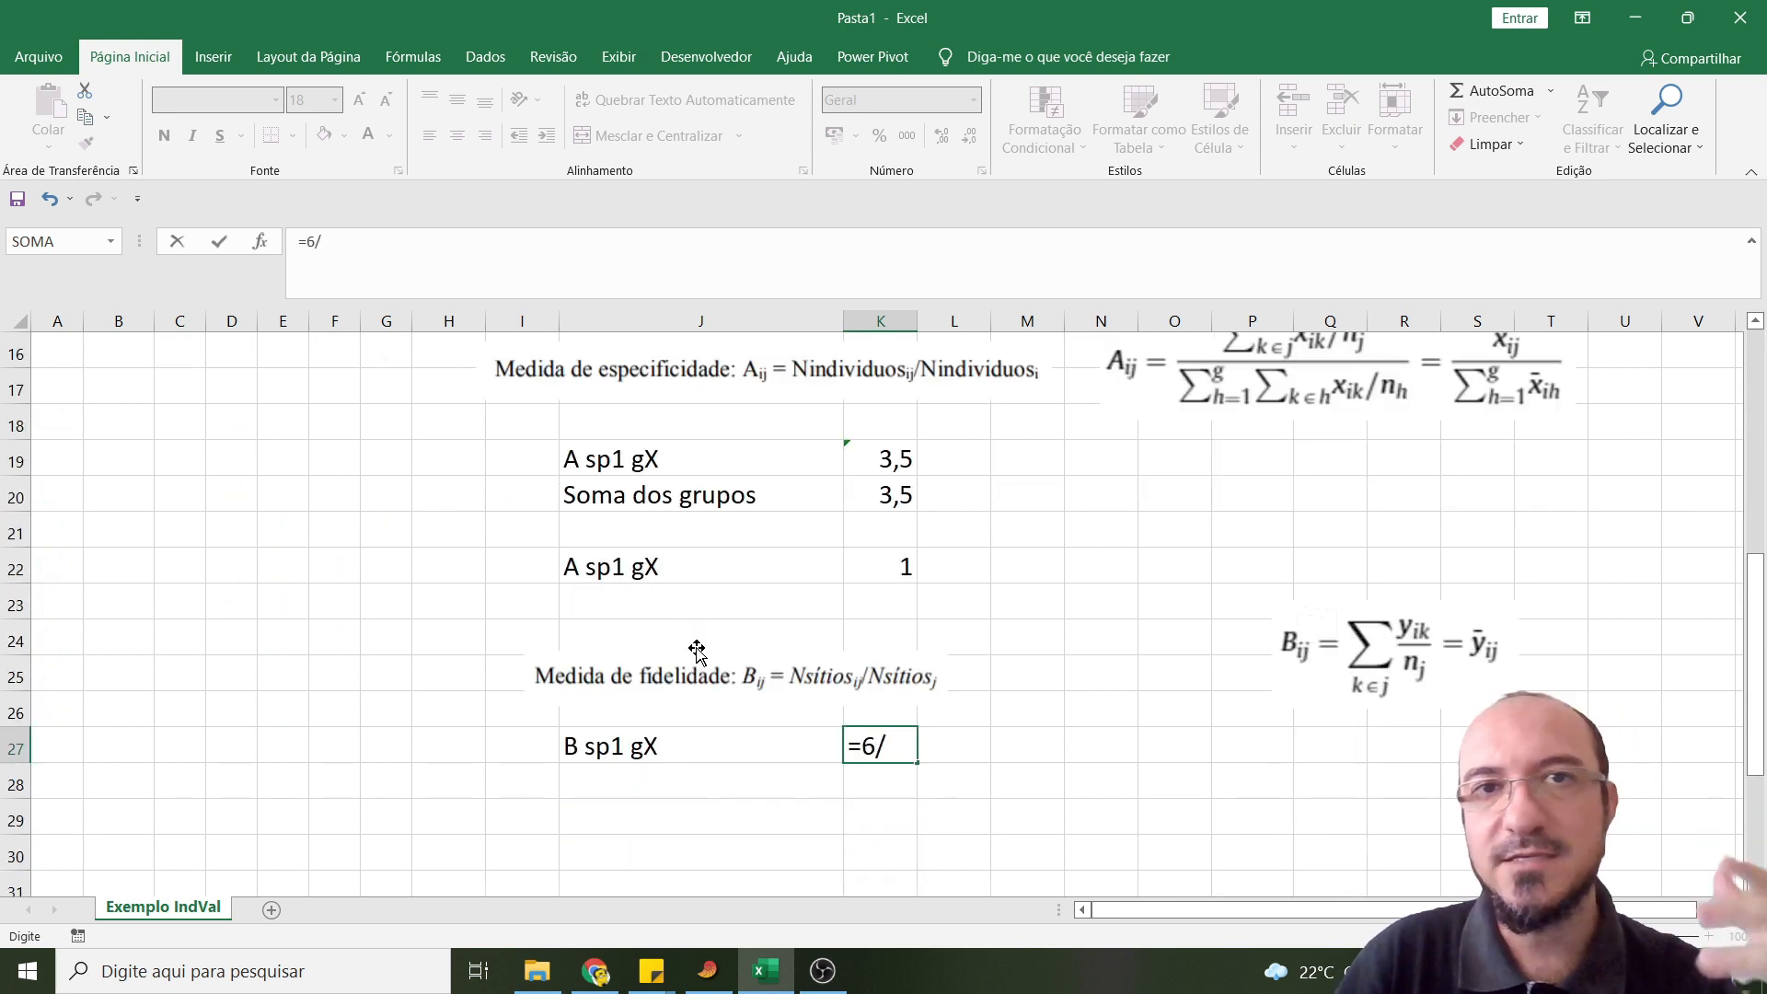
scroll(288, 607, up, 5)
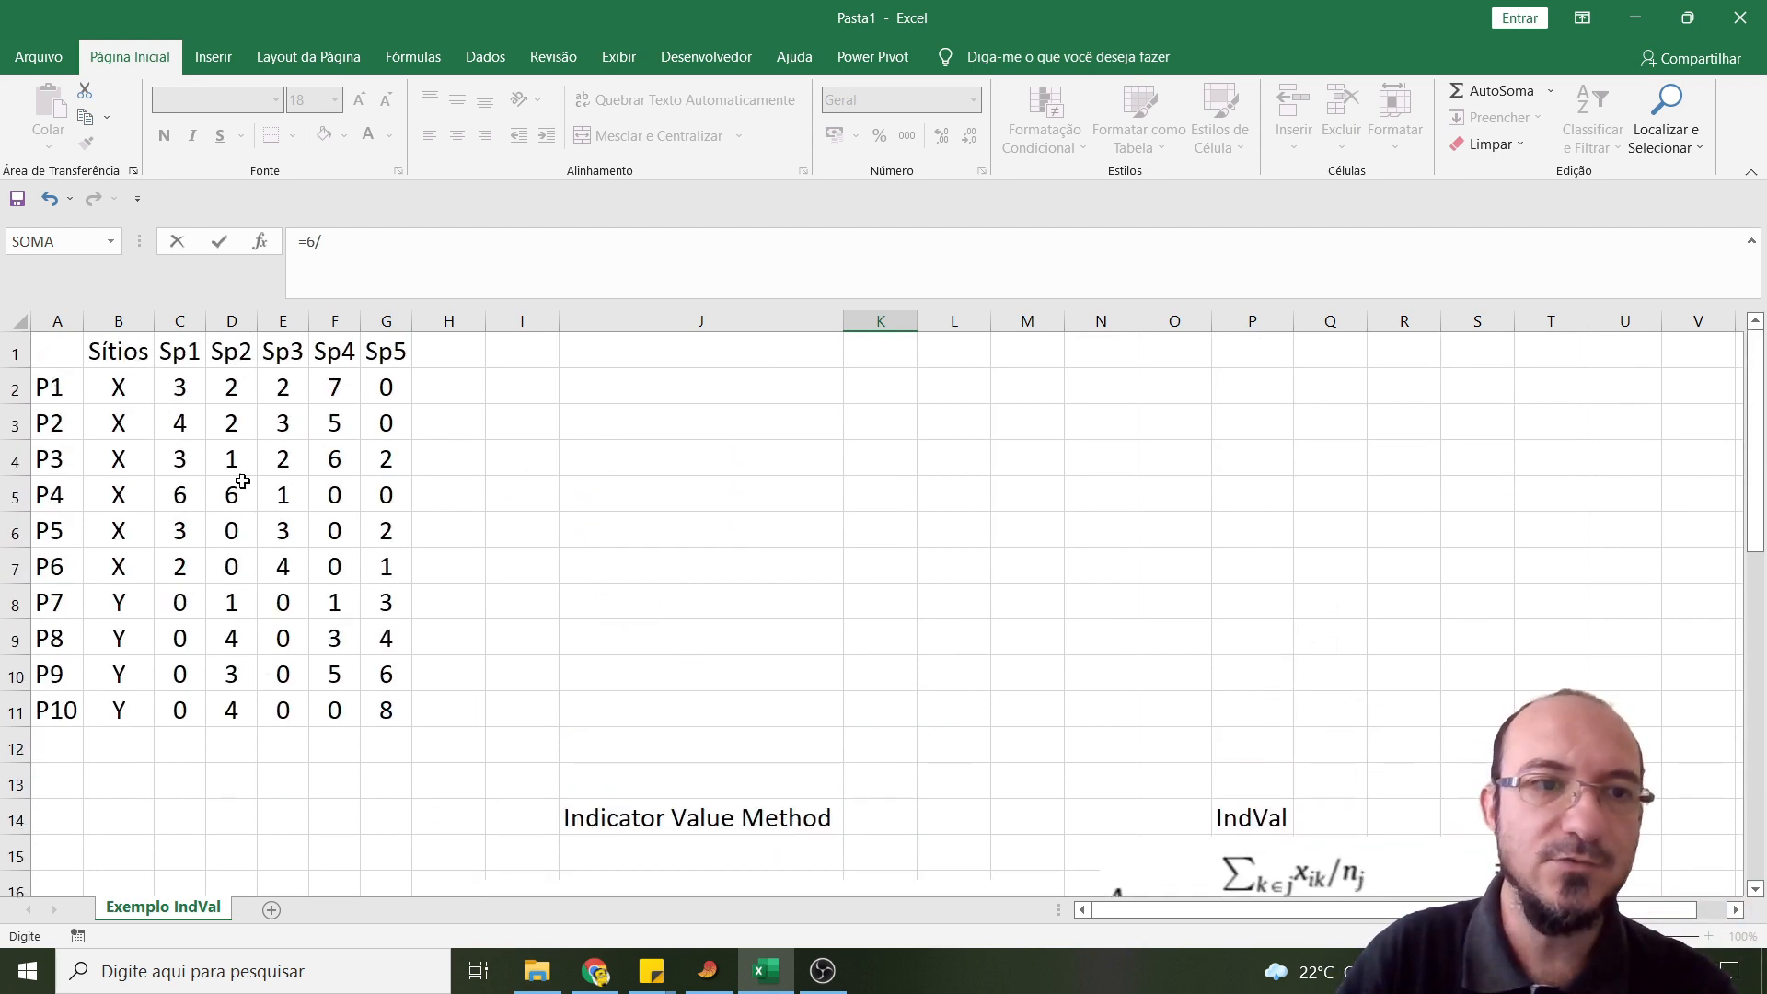
scroll(666, 689, down, 4)
text(6)
key(Return)
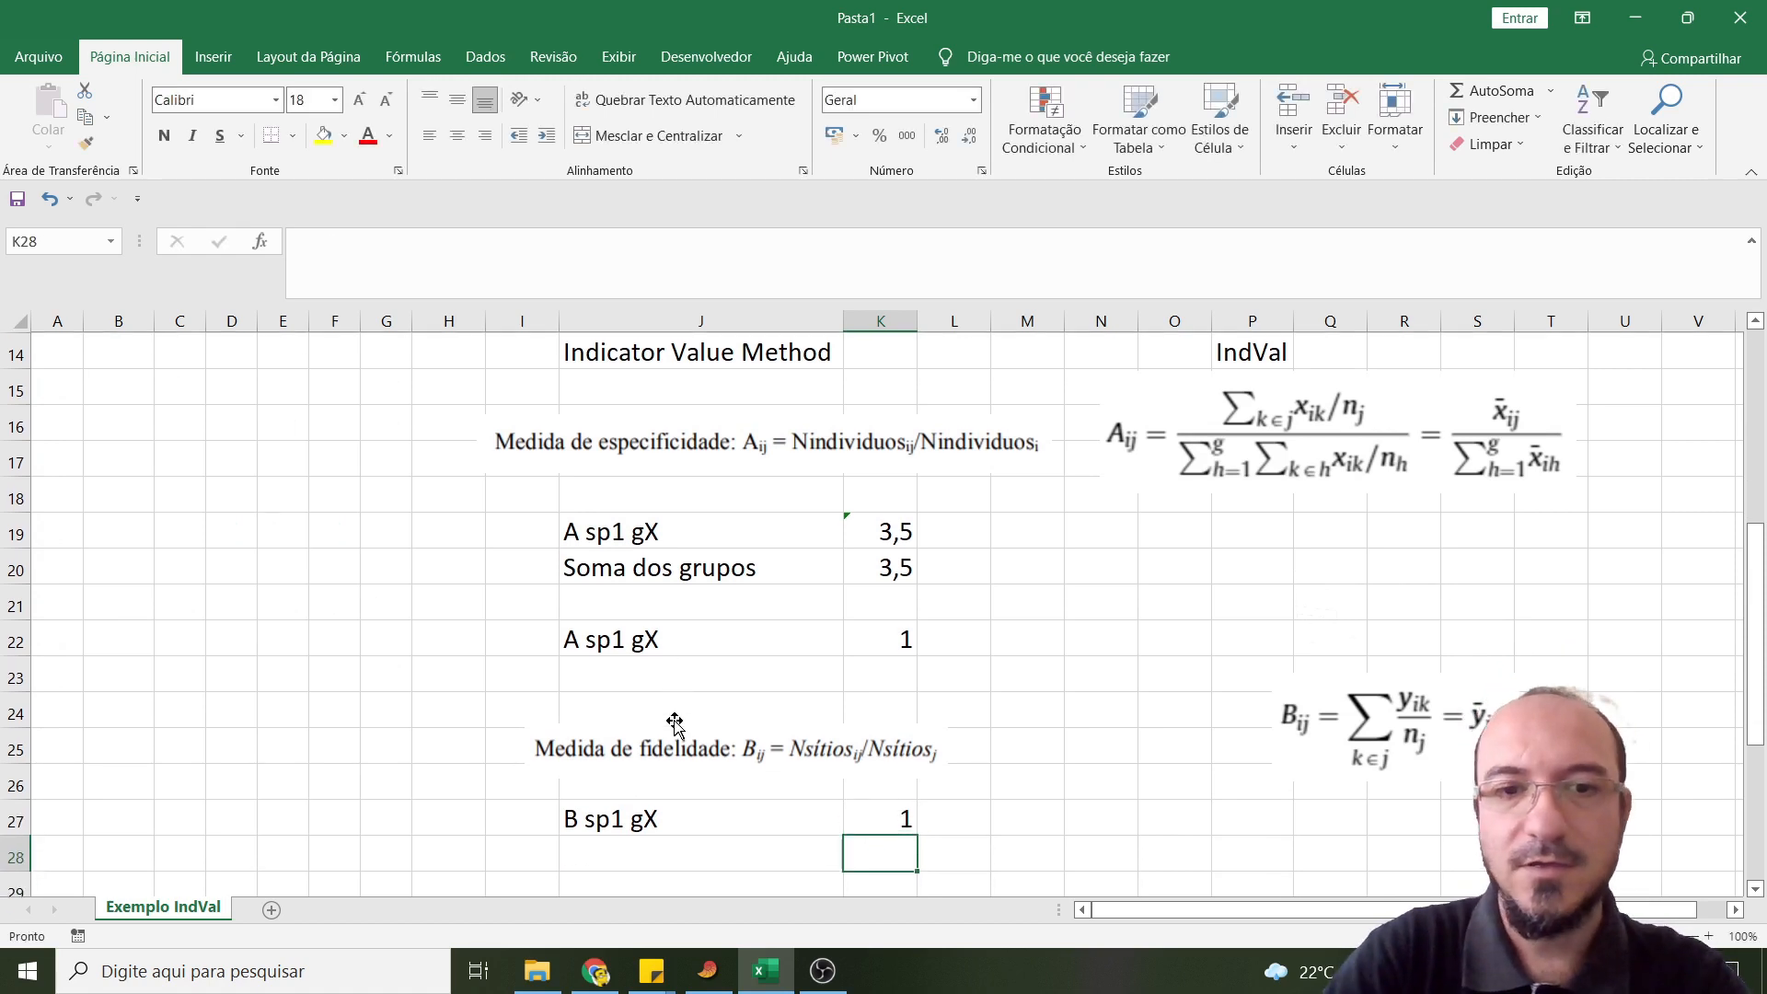
- Enter the label "INDVAL sp1 gX" in cell J30 below the fidelity result
scroll(644, 722, down, 2)
click(594, 715)
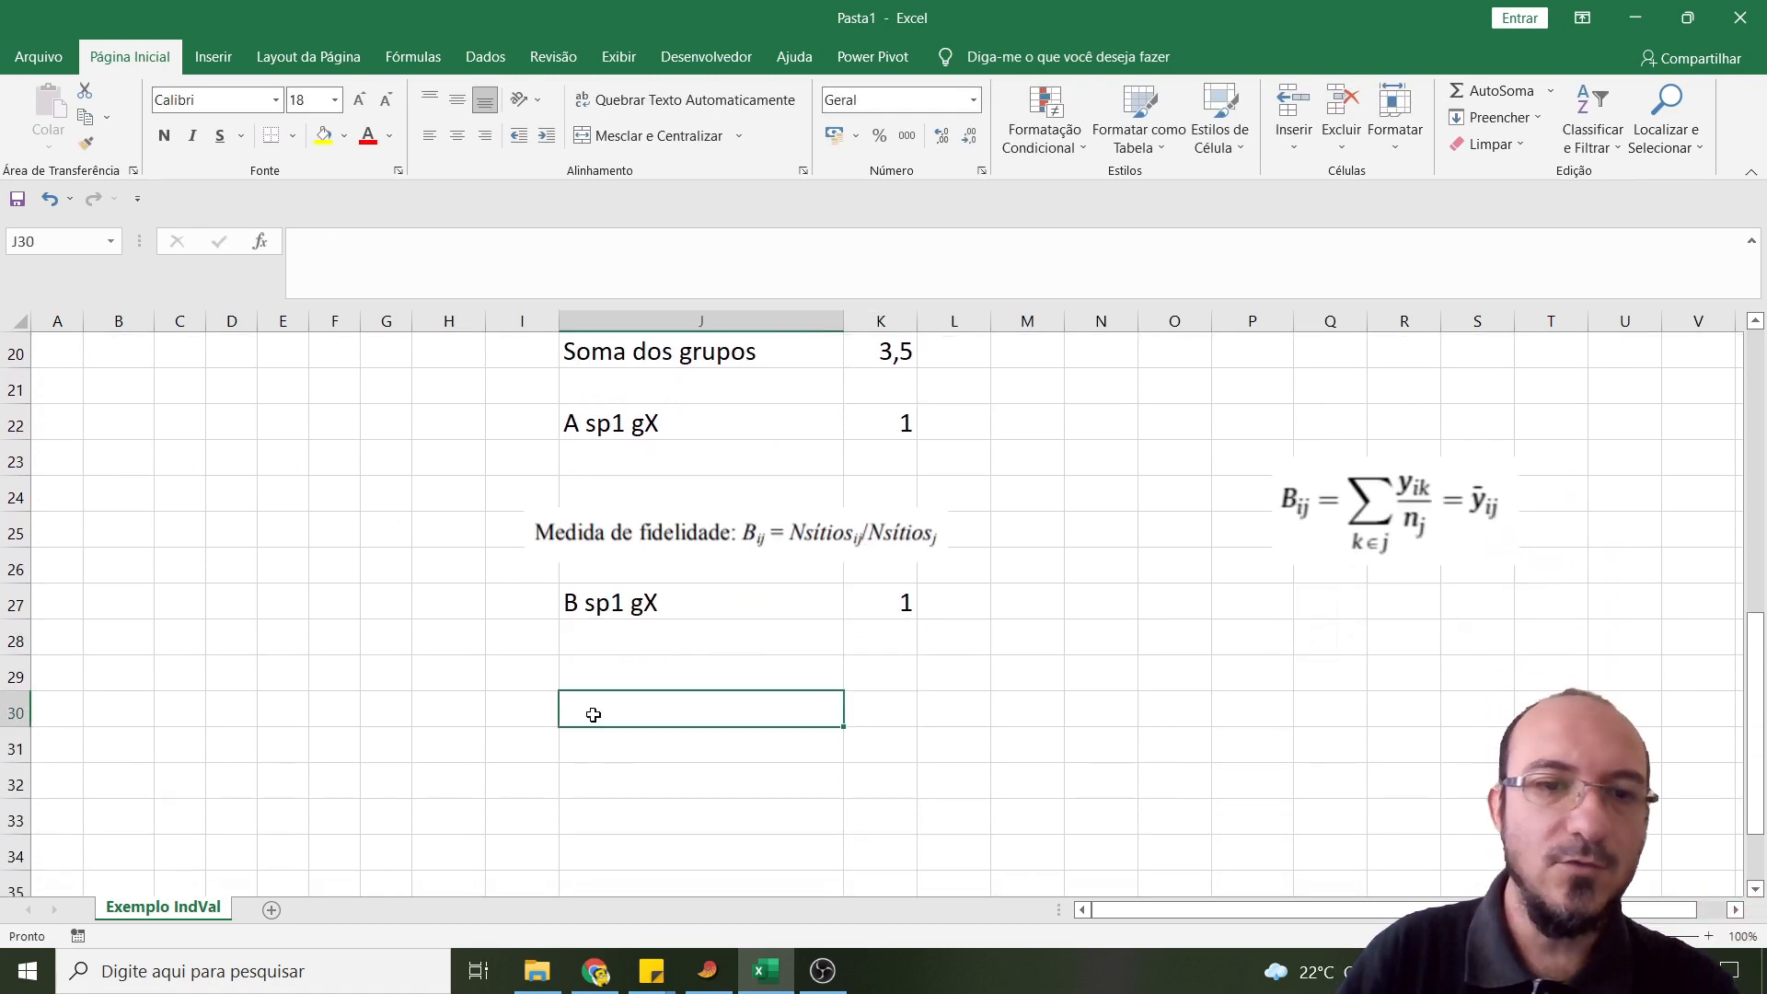
text(INDVAL sp1 gX)
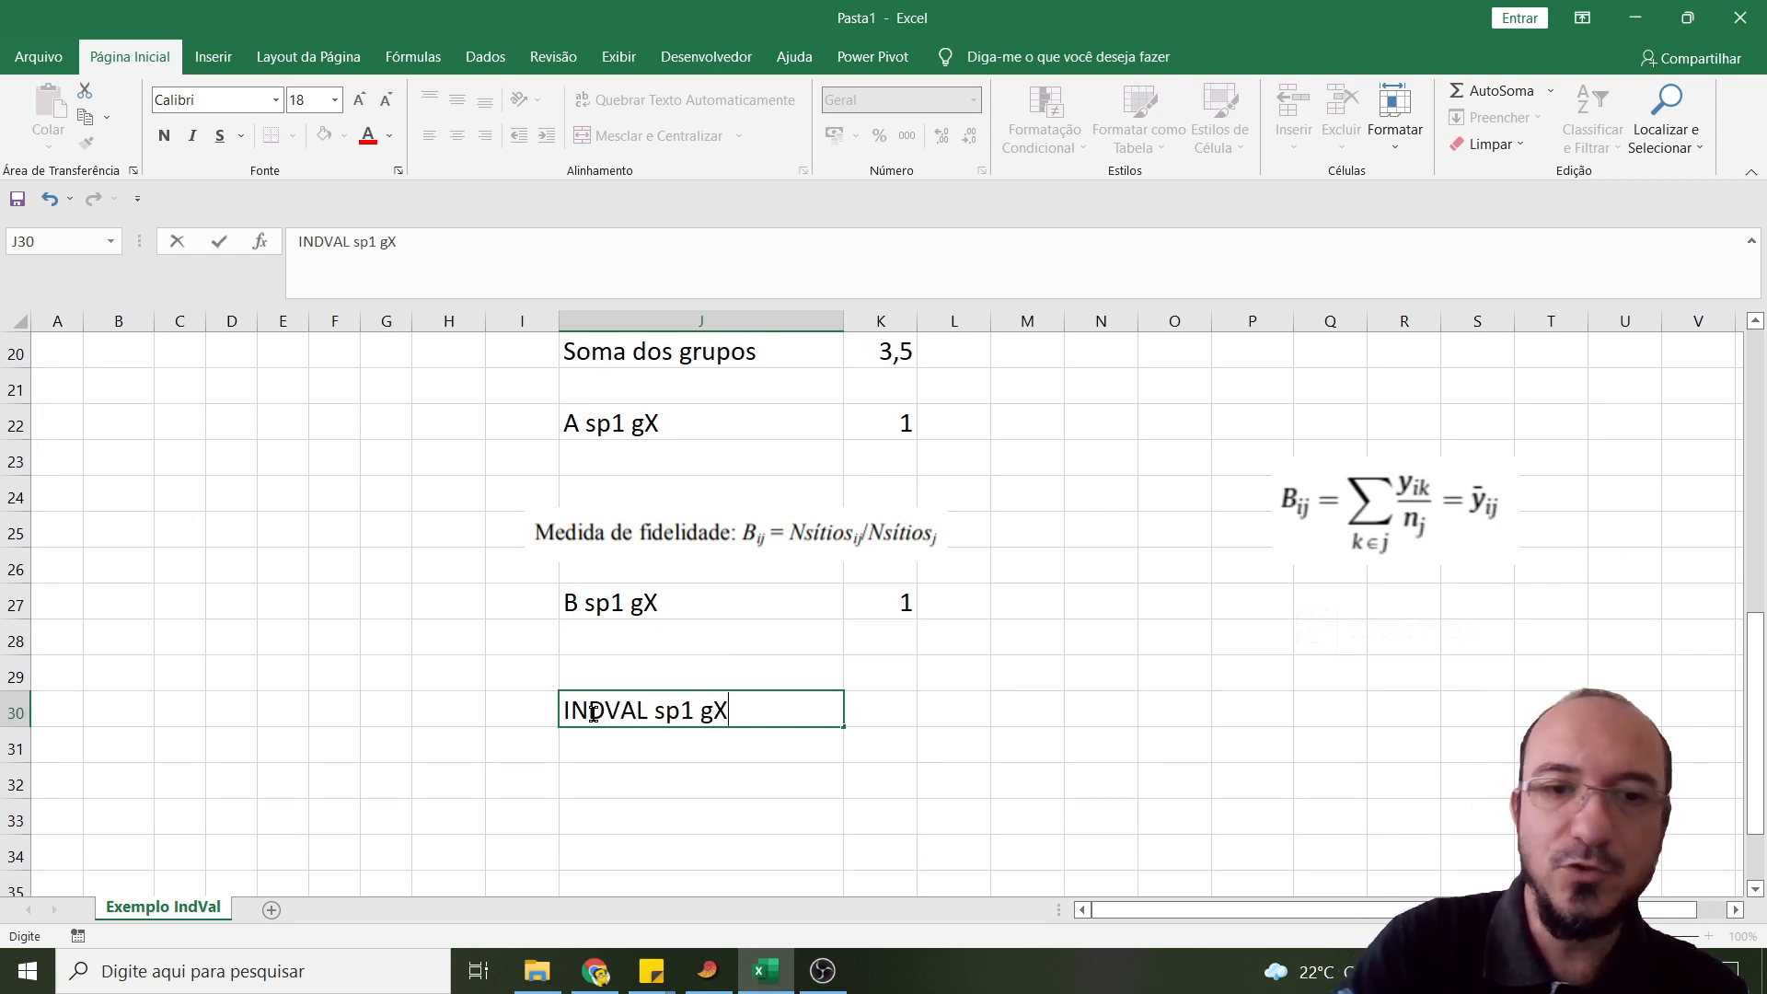
key(Tab)
- Multiply specificity by fidelity in cell K30 with =K22*K27
text(=)
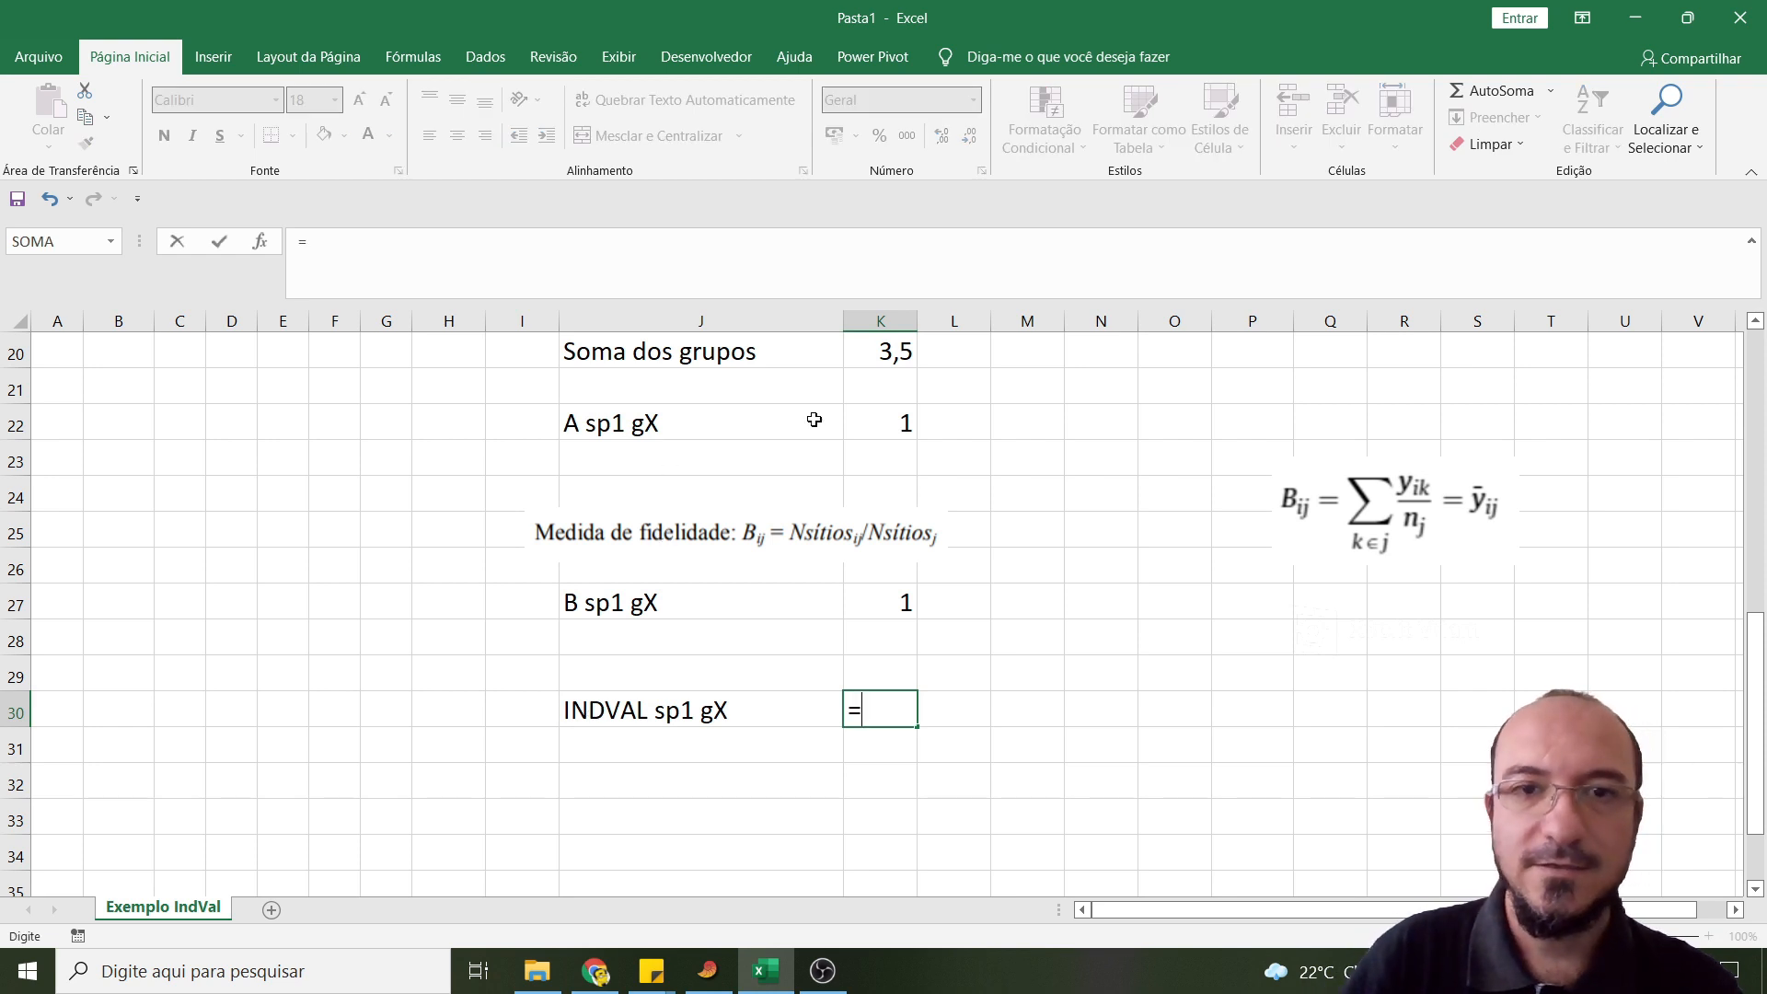
click(876, 424)
text(*)
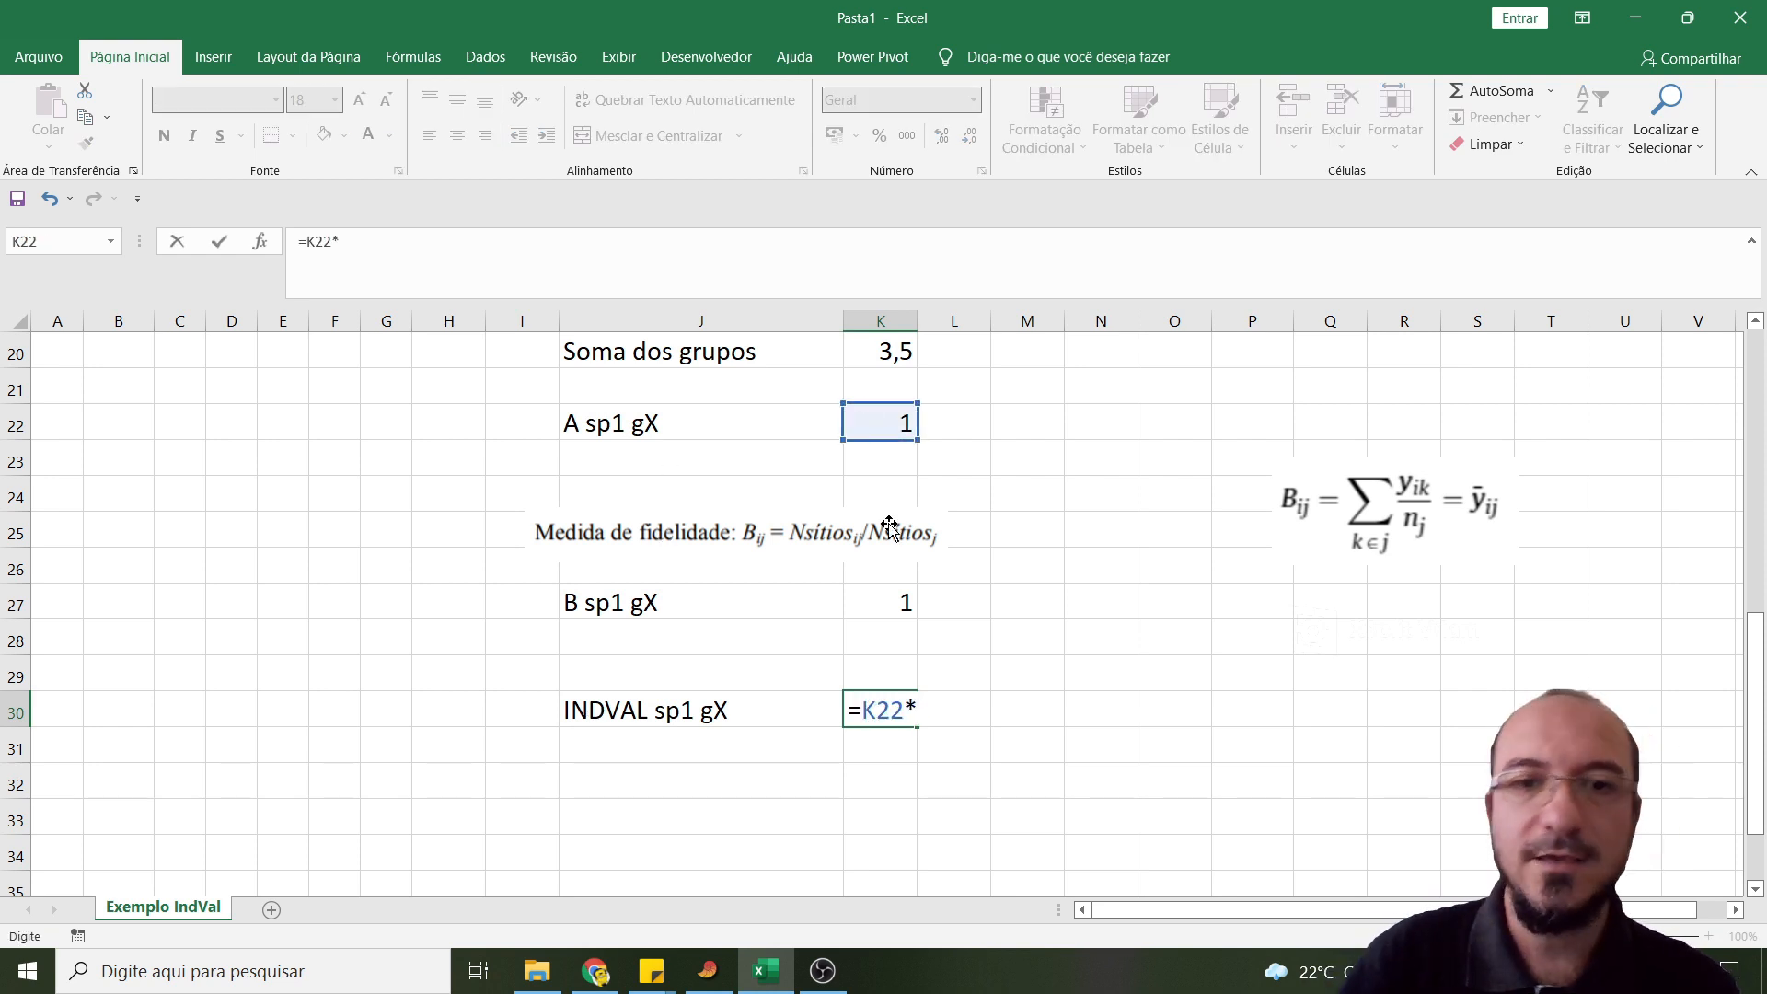
click(885, 596)
key(Return)
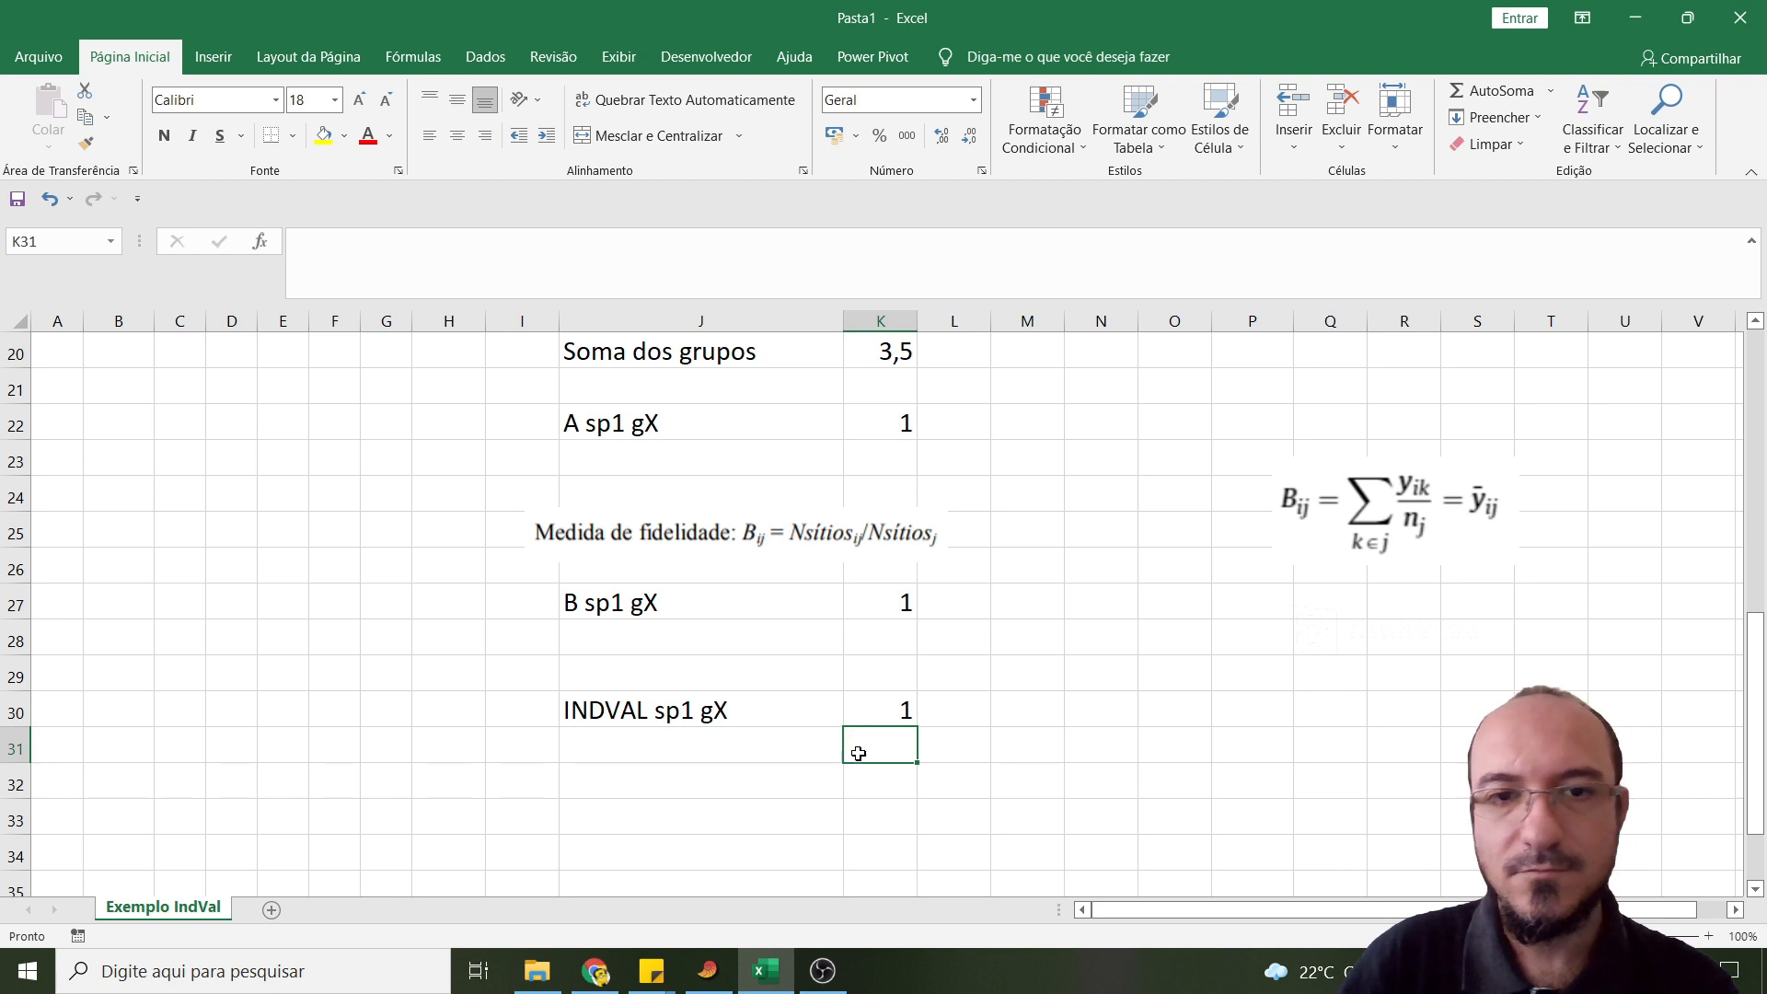
- Extend the IndVal formula in cell K30 to =K22*K27*100 to express it as a percentage
click(884, 704)
click(571, 243)
text(*)
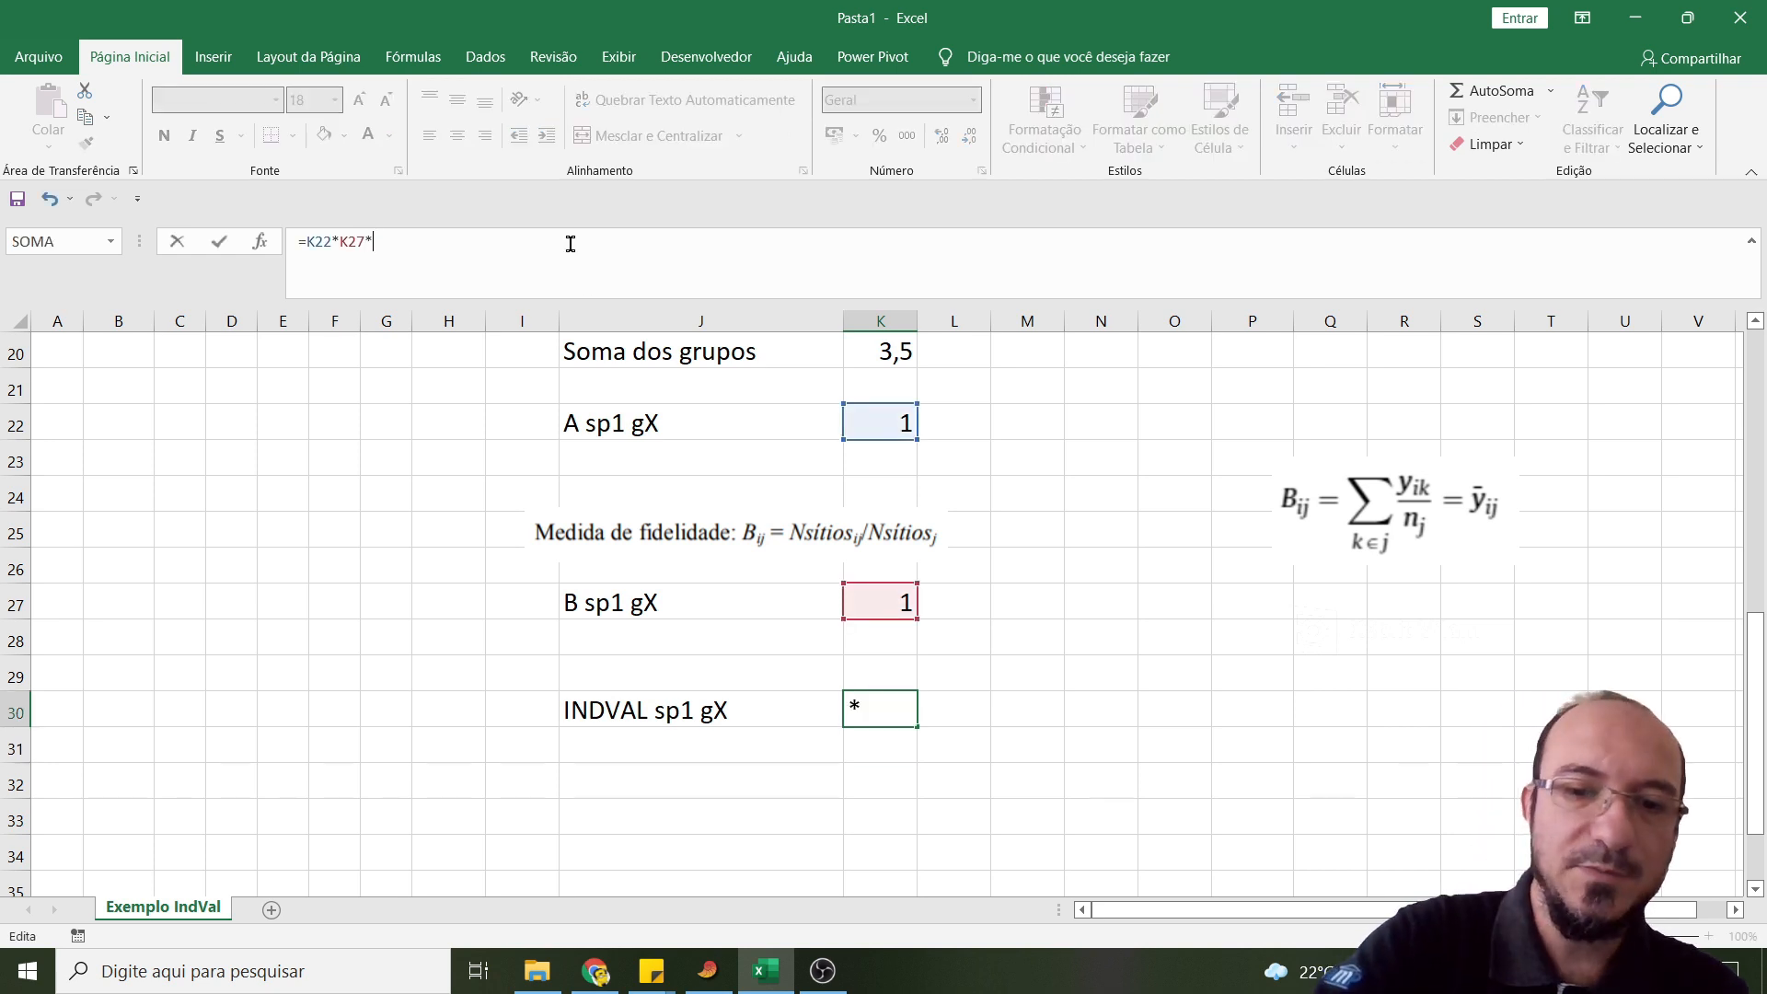
key(Return)
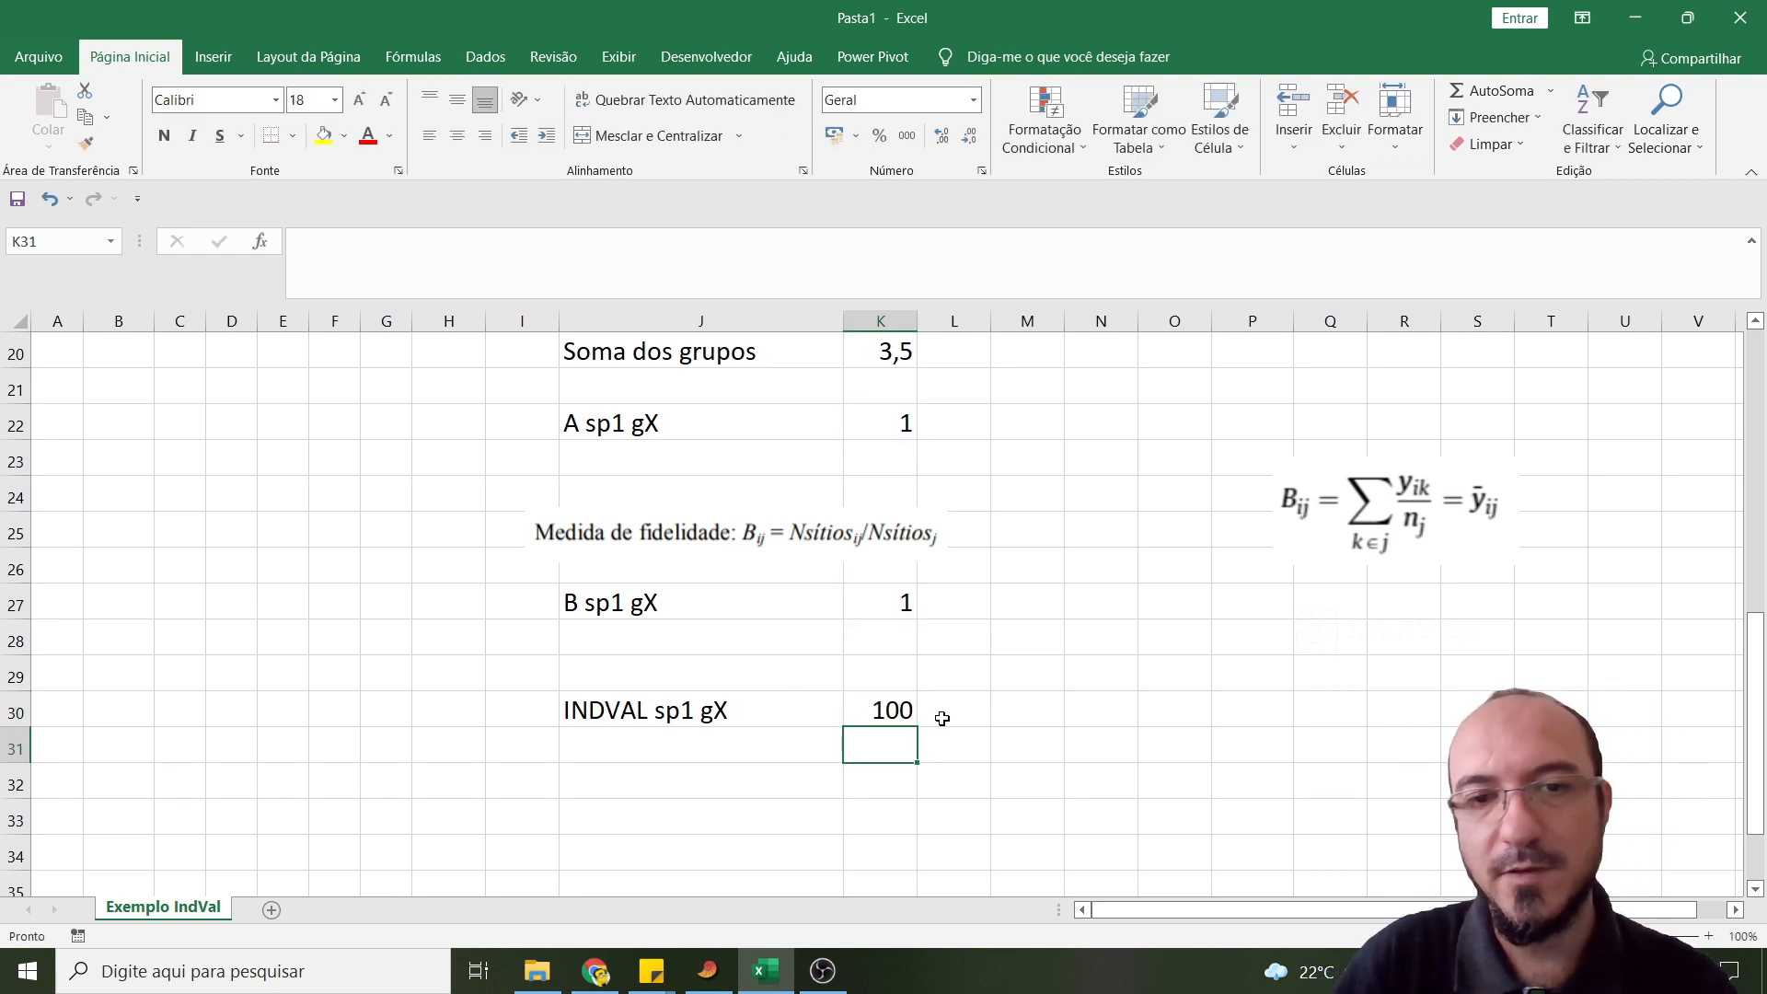
click(884, 709)
- Enter the label "A sp1 gY" in cell M19, beside the site X specificity block
scroll(954, 714, up, 2)
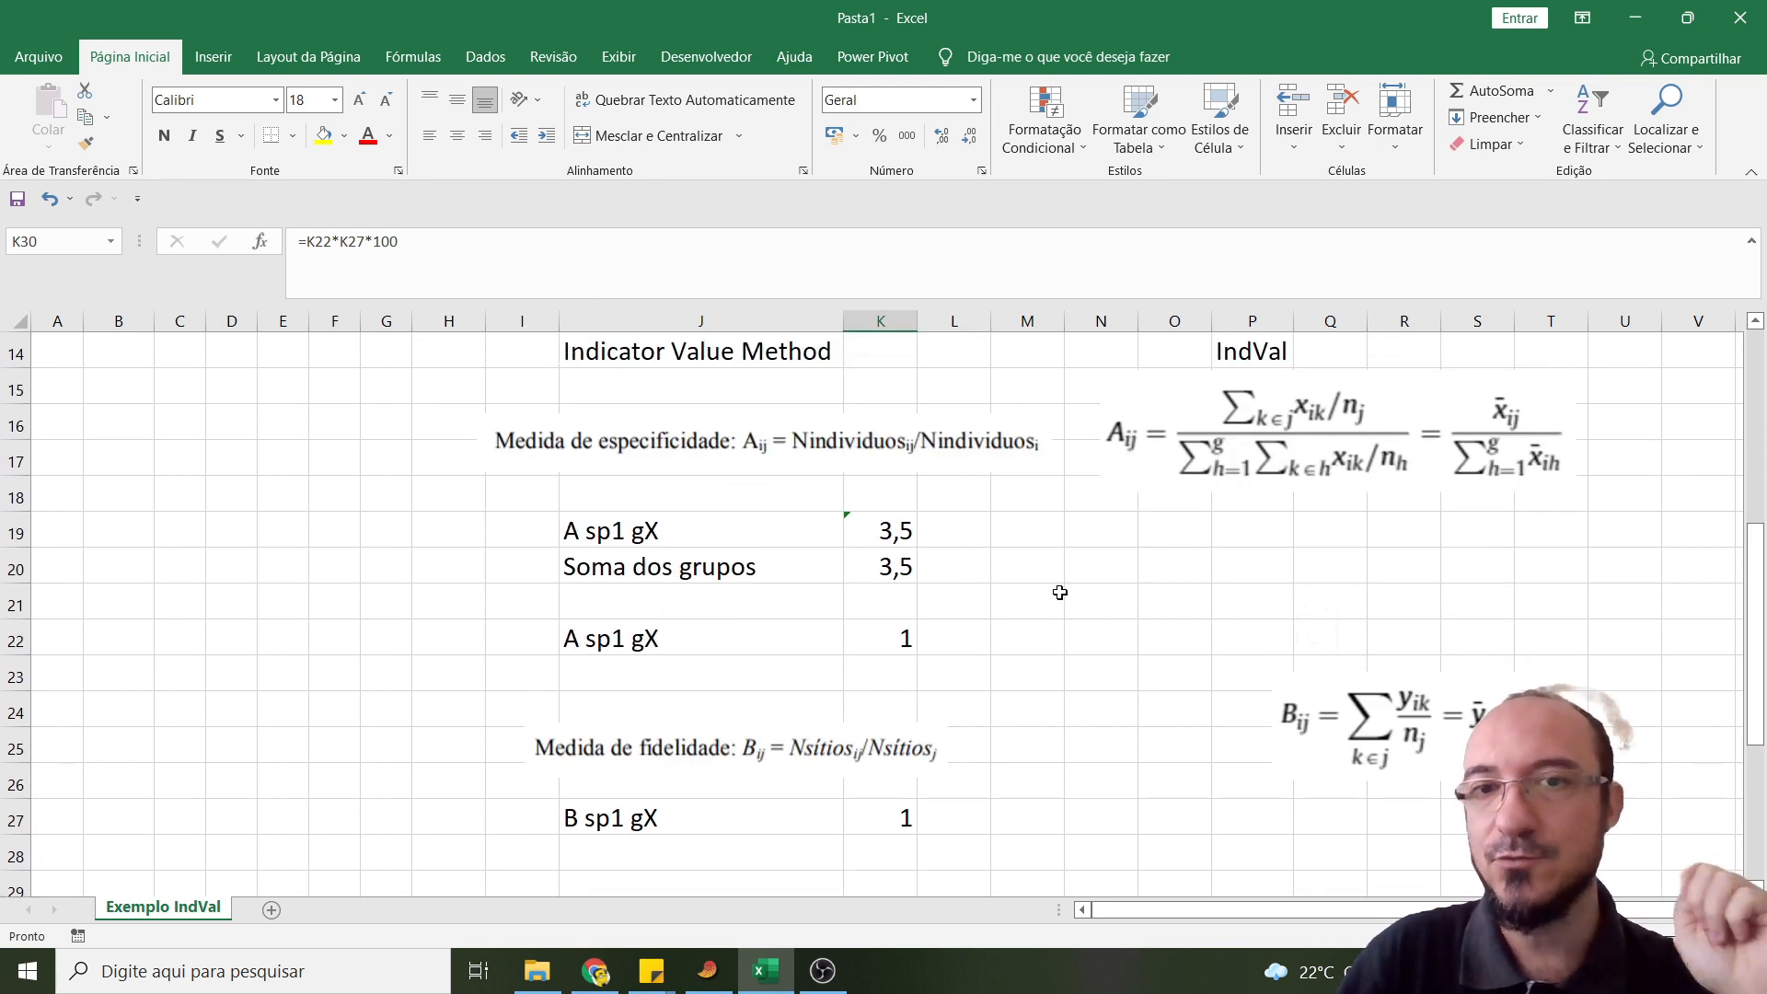
click(998, 536)
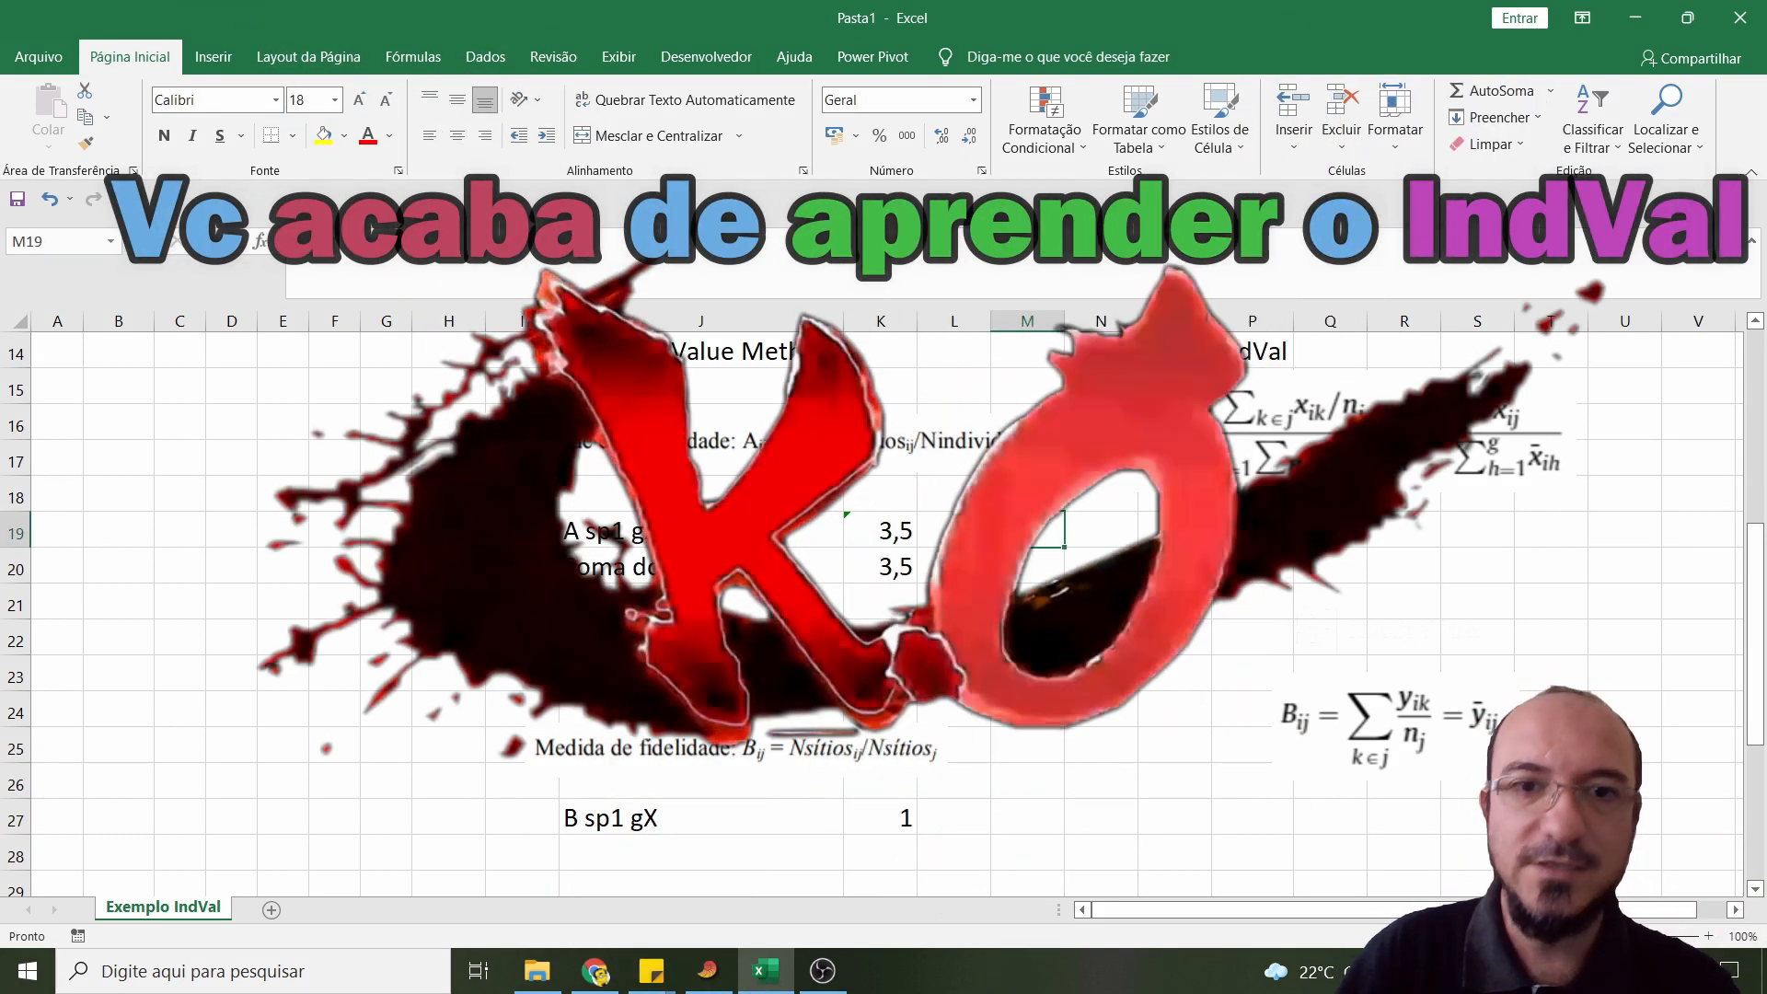
double_click(998, 537)
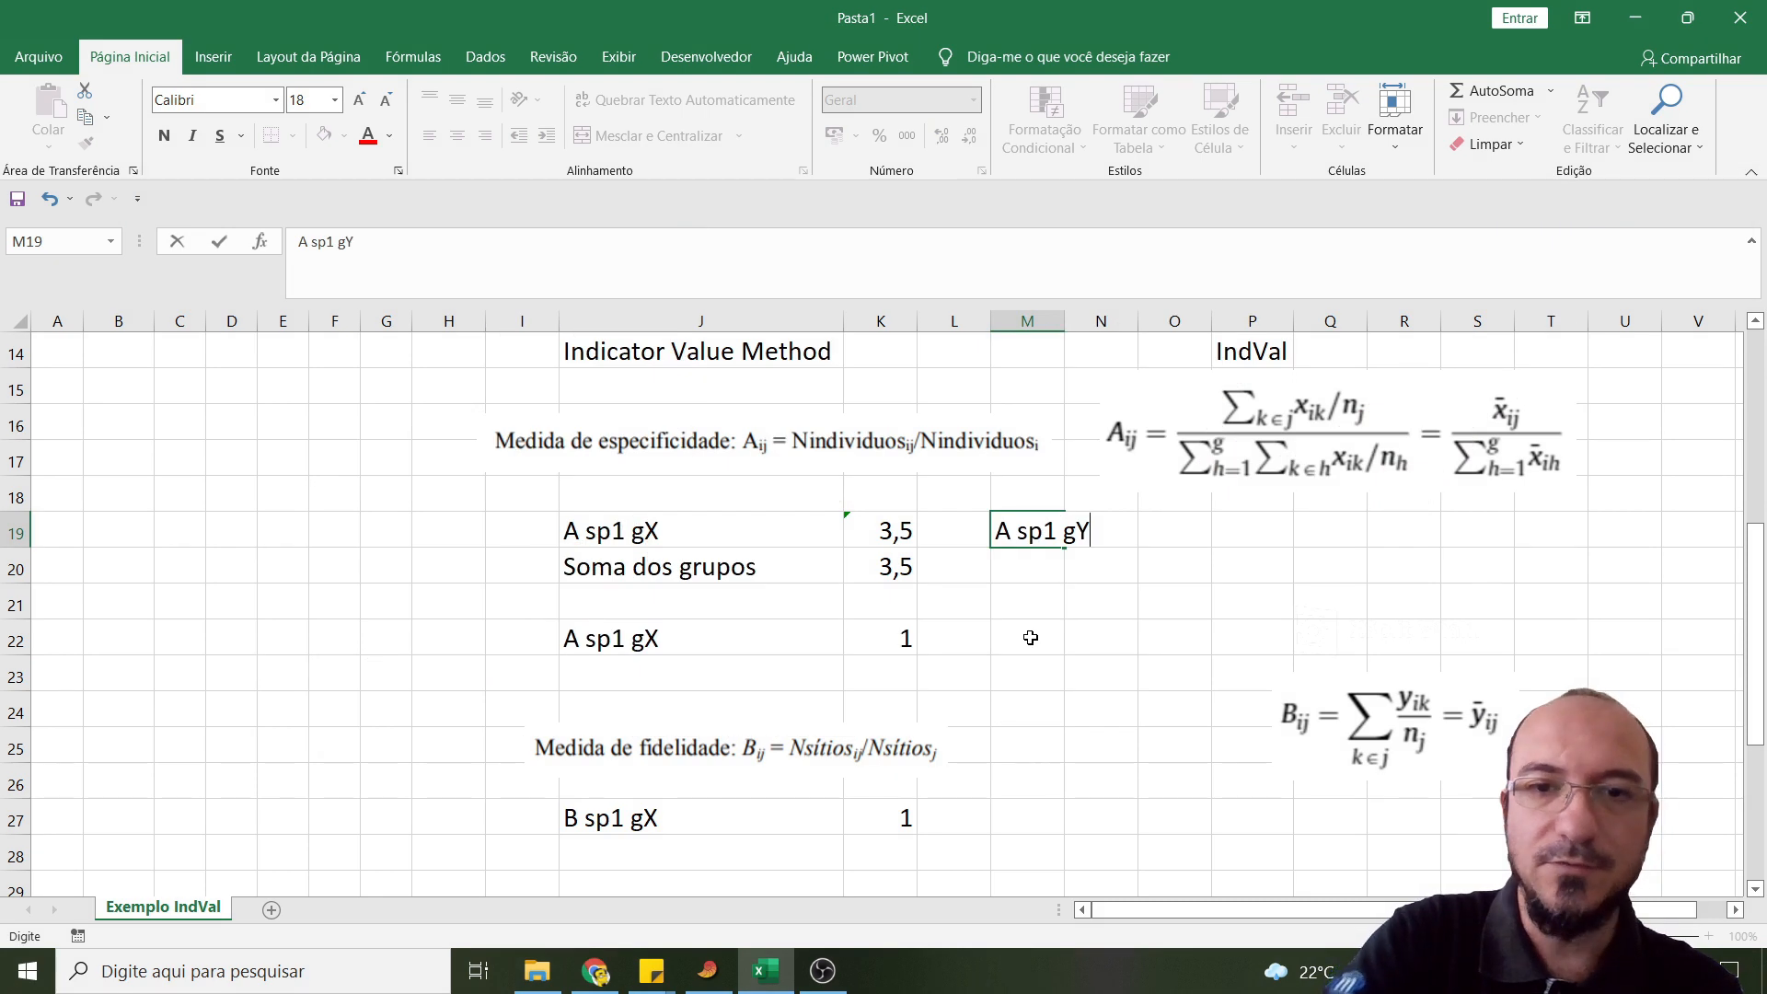
key(Return)
key(Return)
- Enter the label "Soma dos grupos" in cell M20 under the "A sp1 gY" label
key(Up)
key(Up)
key(Down)
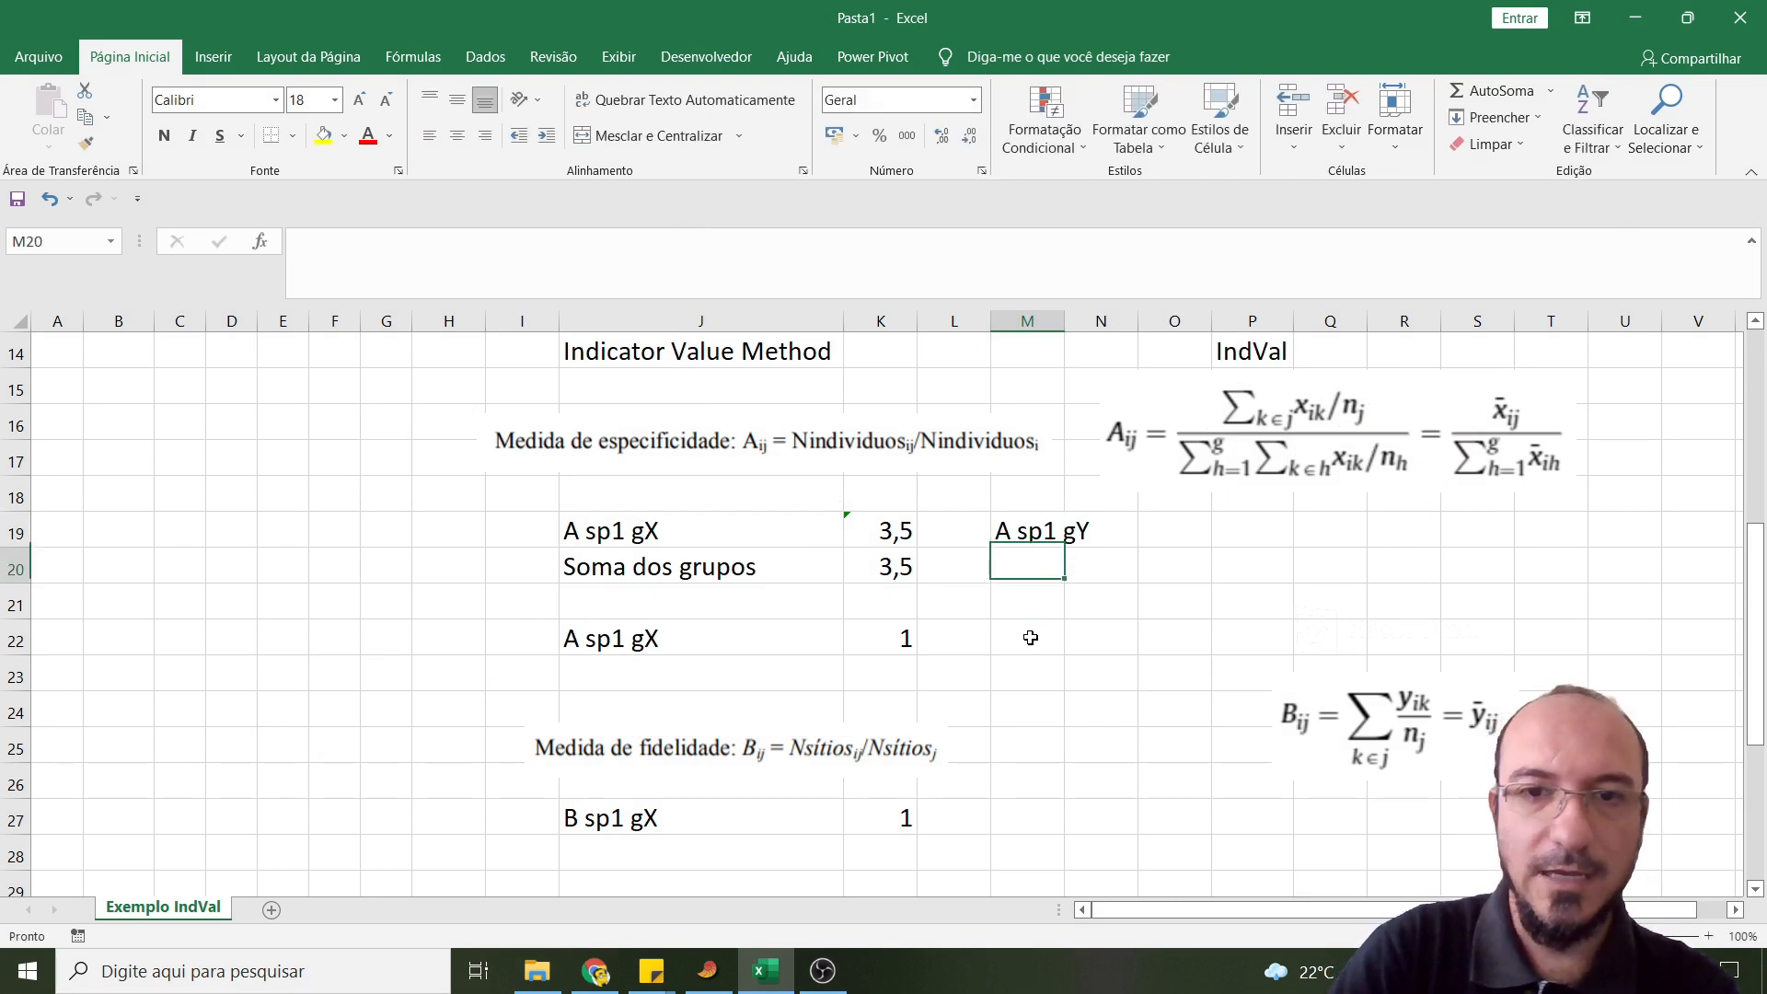
text(Soma)
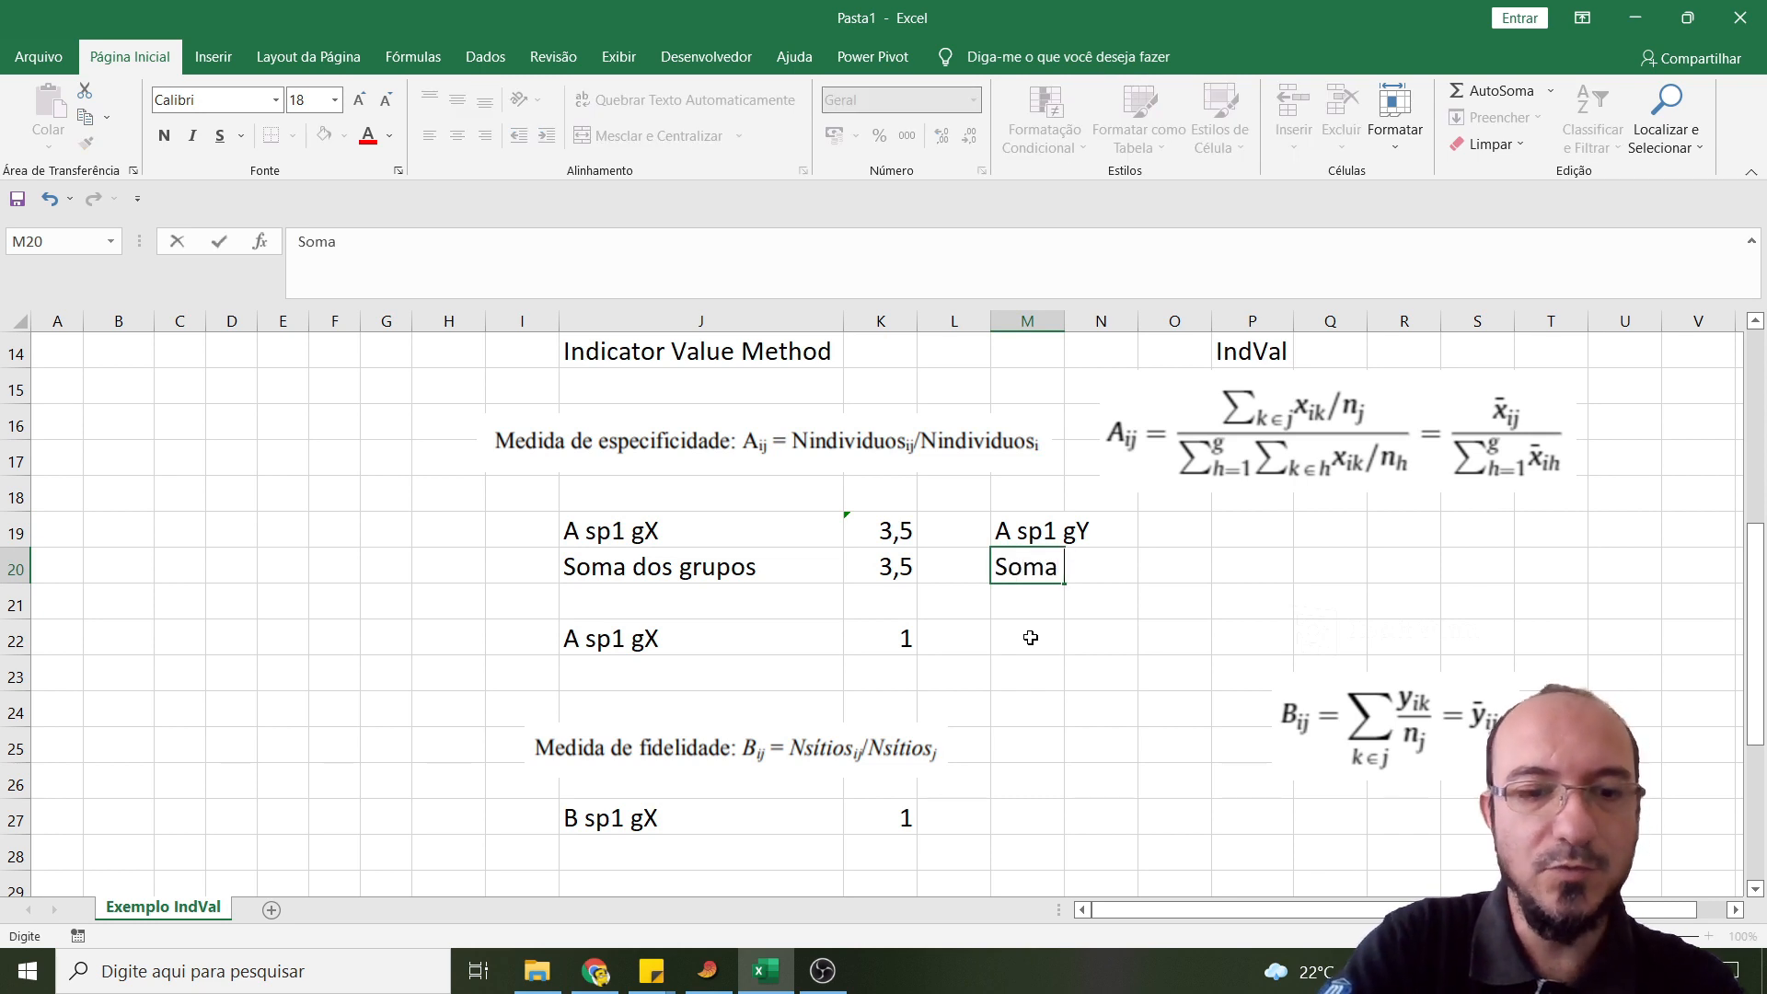
text( dos grupos)
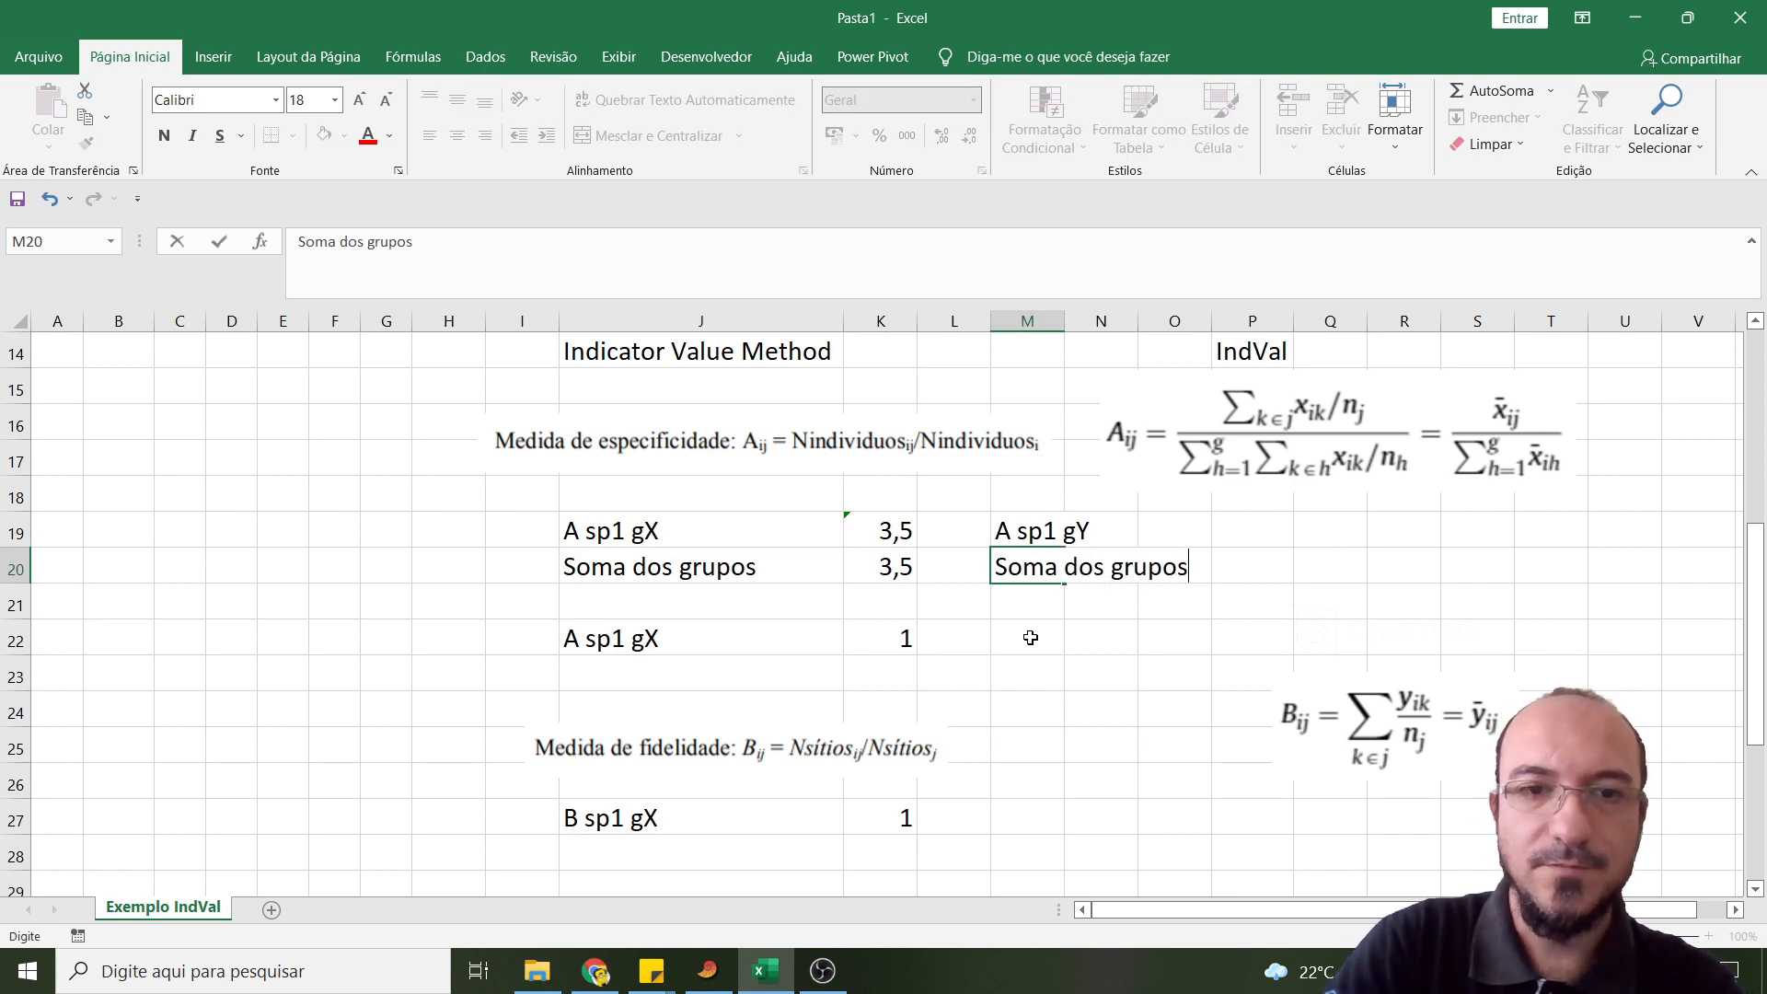
- Copy the label "A sp1 gY" from cell M19 to cell M22
click(1030, 638)
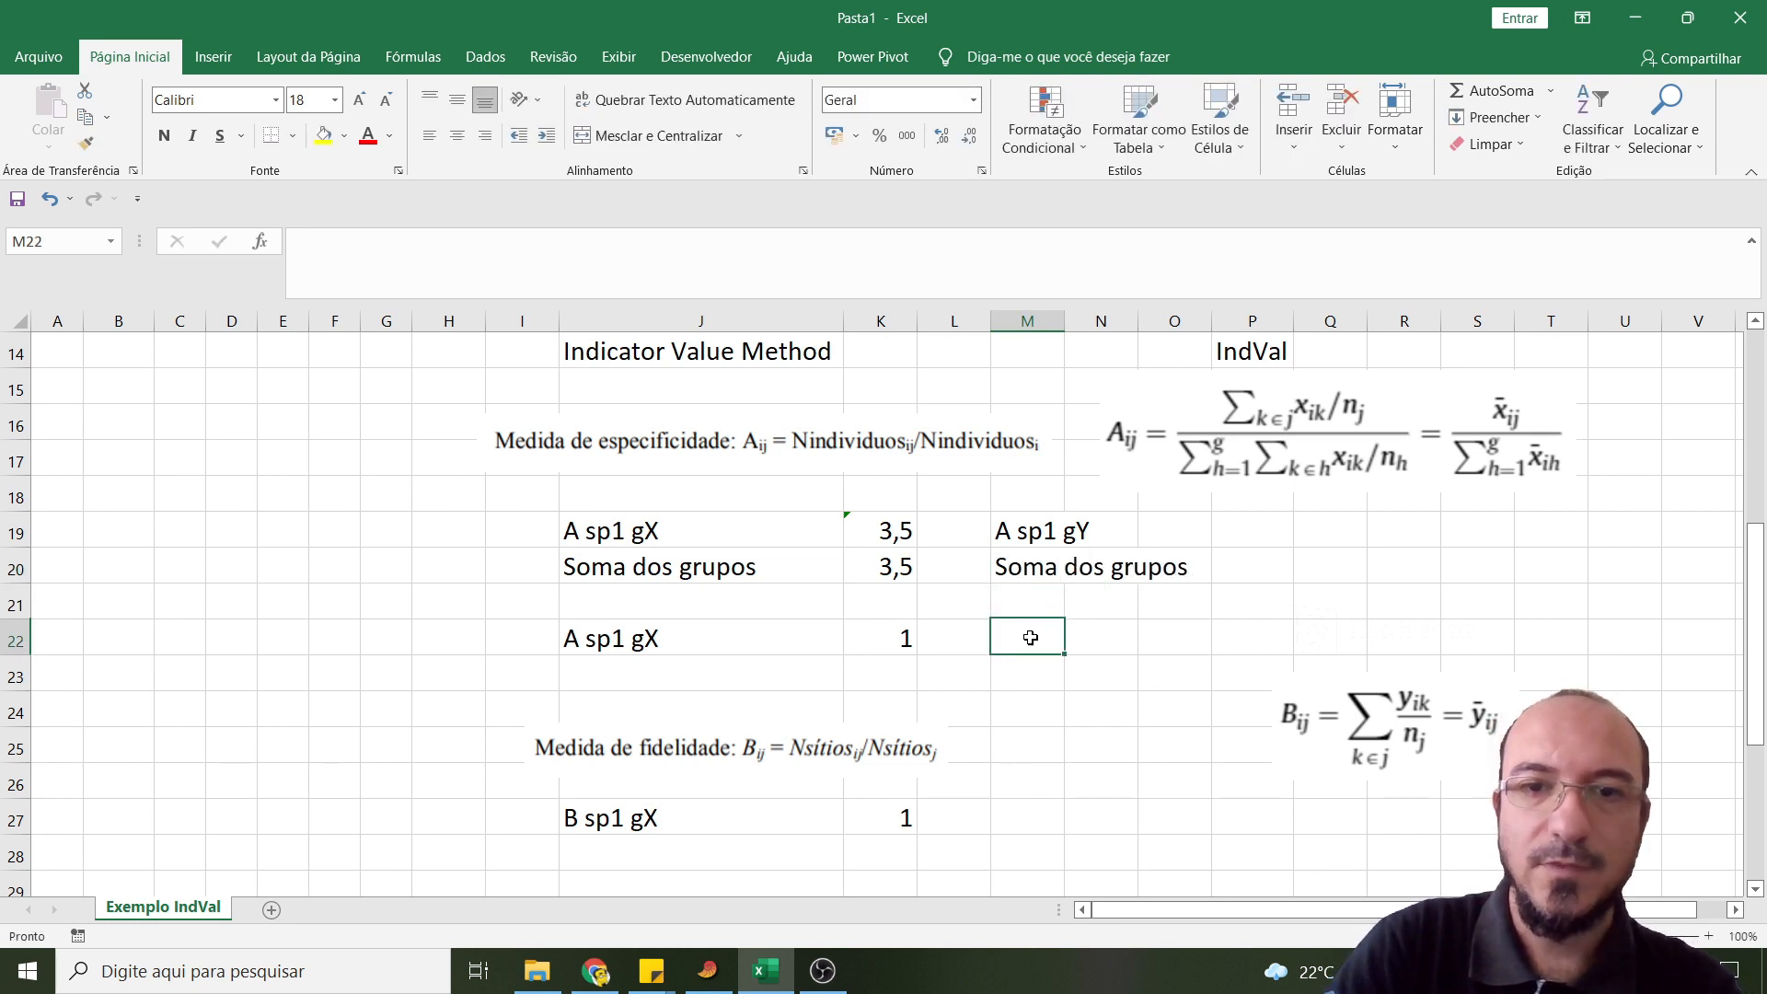
text(A)
key(Escape)
click(1030, 534)
key(ctrl+c)
click(1019, 640)
key(ctrl+v)
- Calculate the mean of Sp1 for site Y in cell O19 with =MÉDIA(C8:C11)
click(1178, 534)
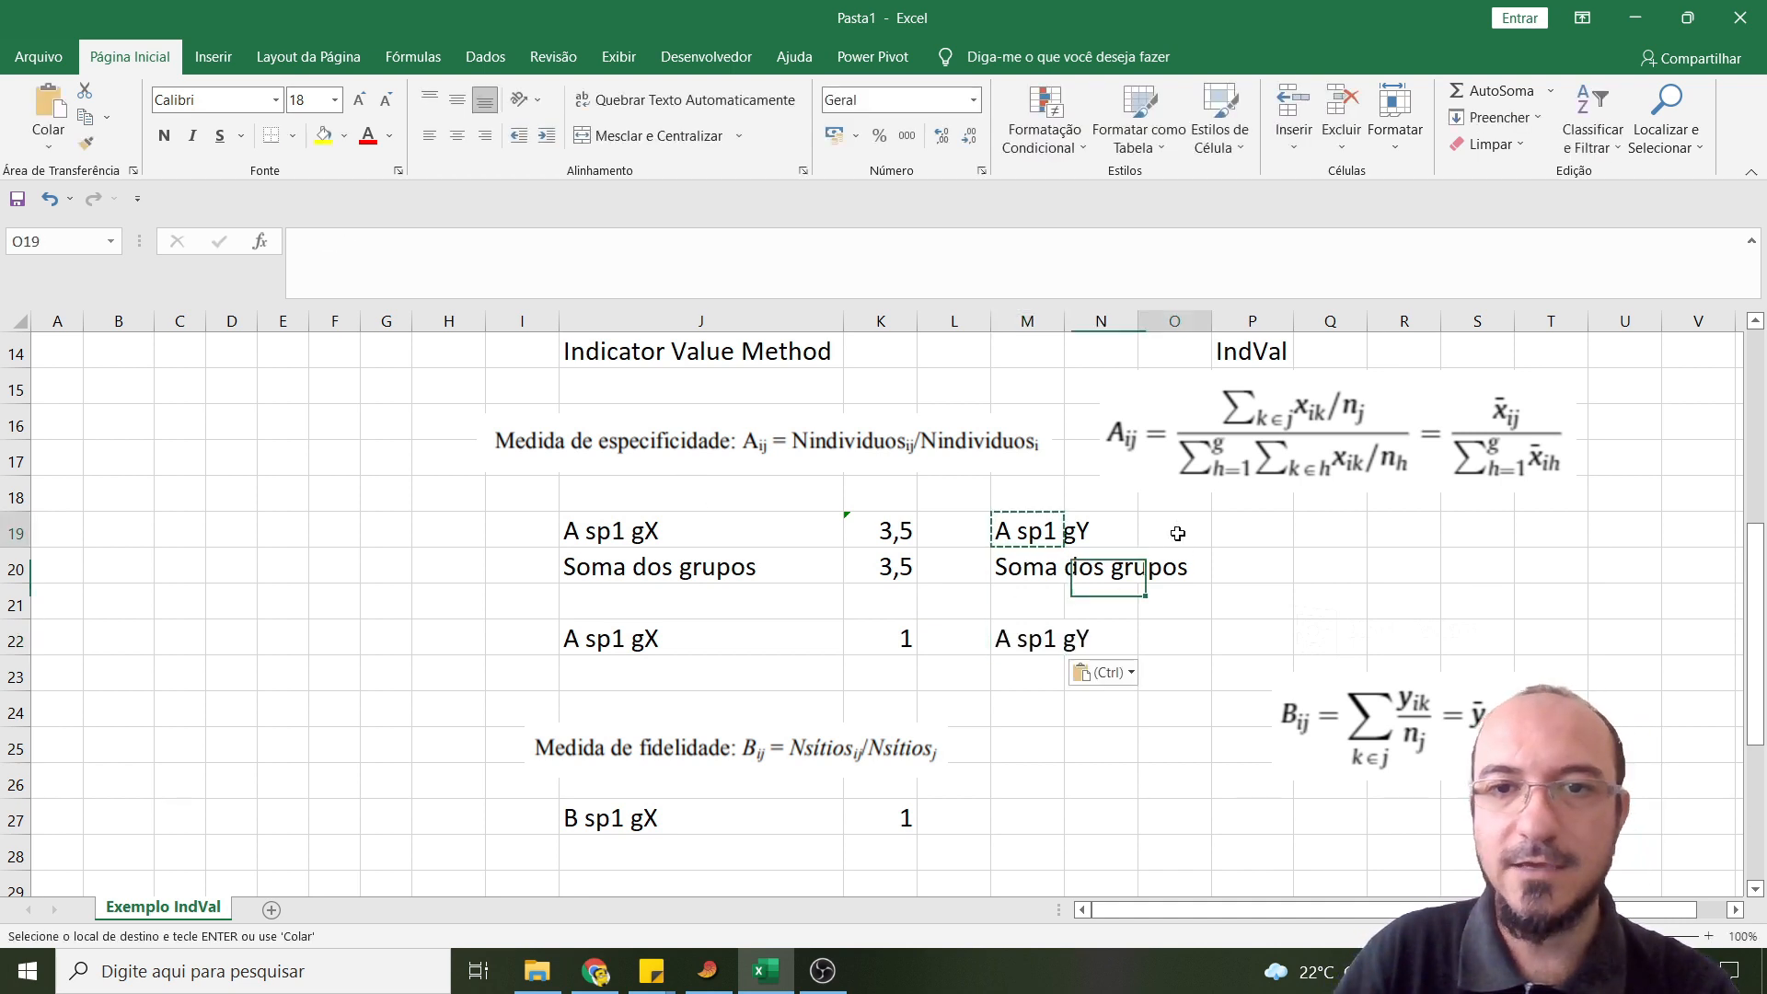
text(=m)
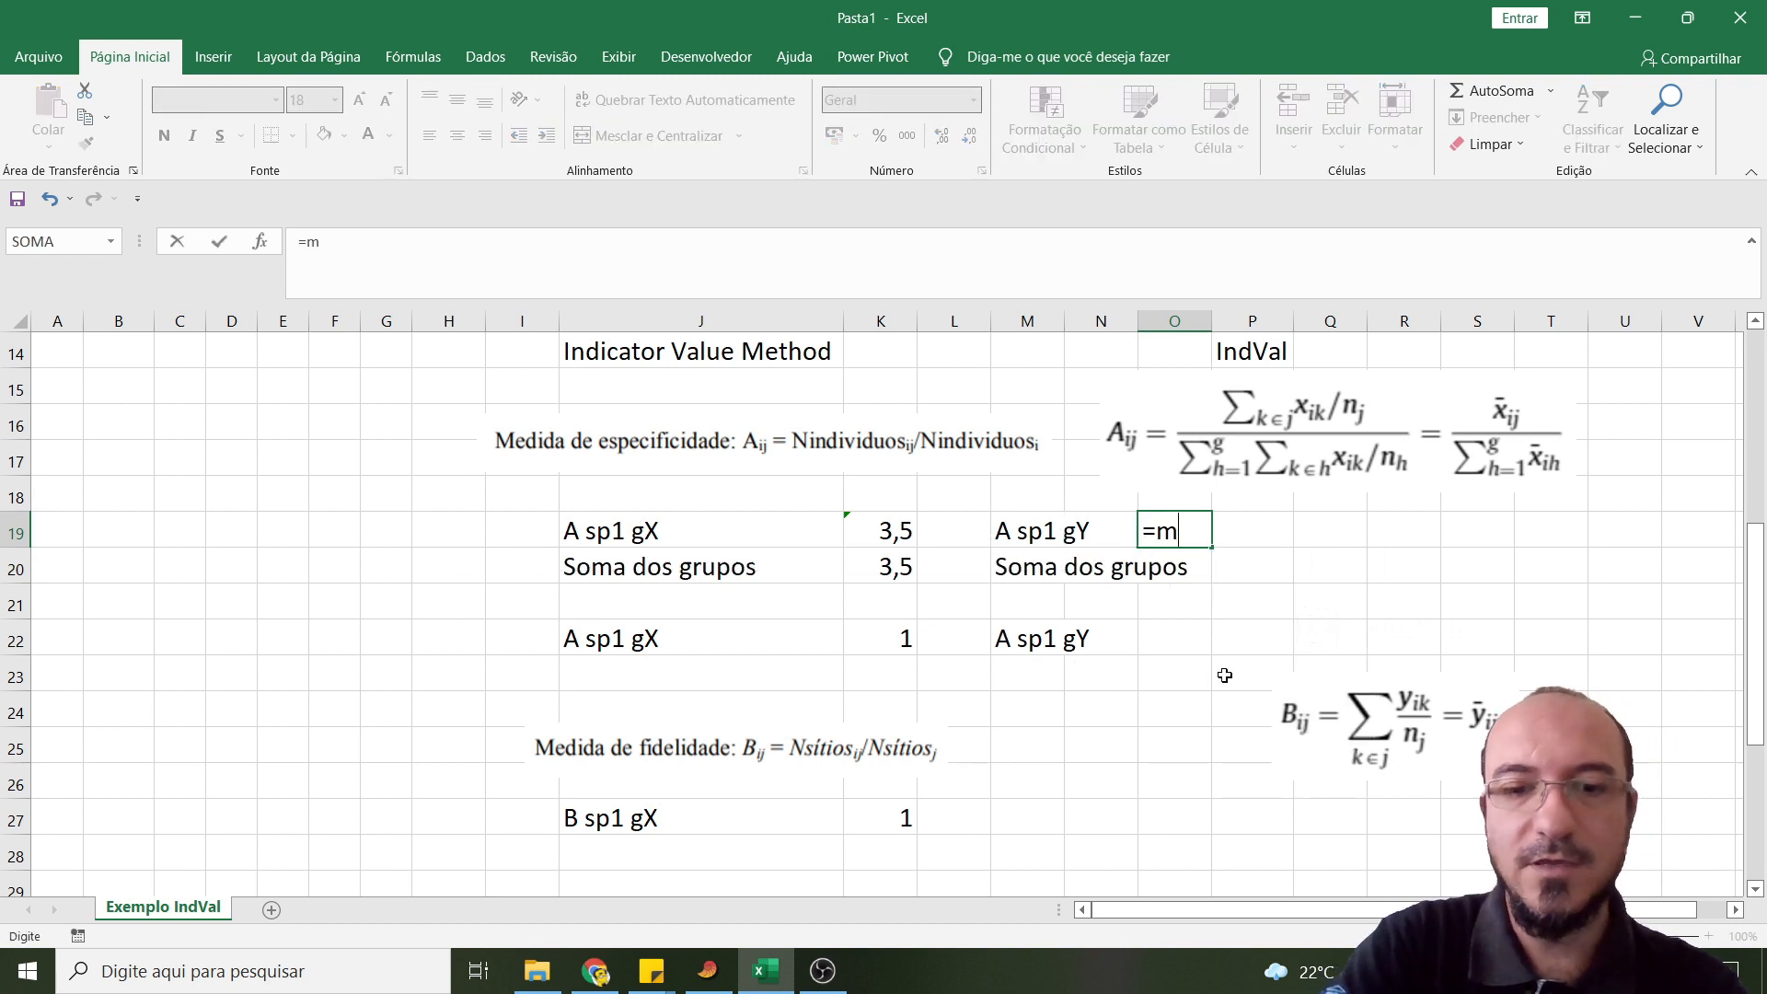
text(édia)
key(Tab)
scroll(469, 543, up, 2)
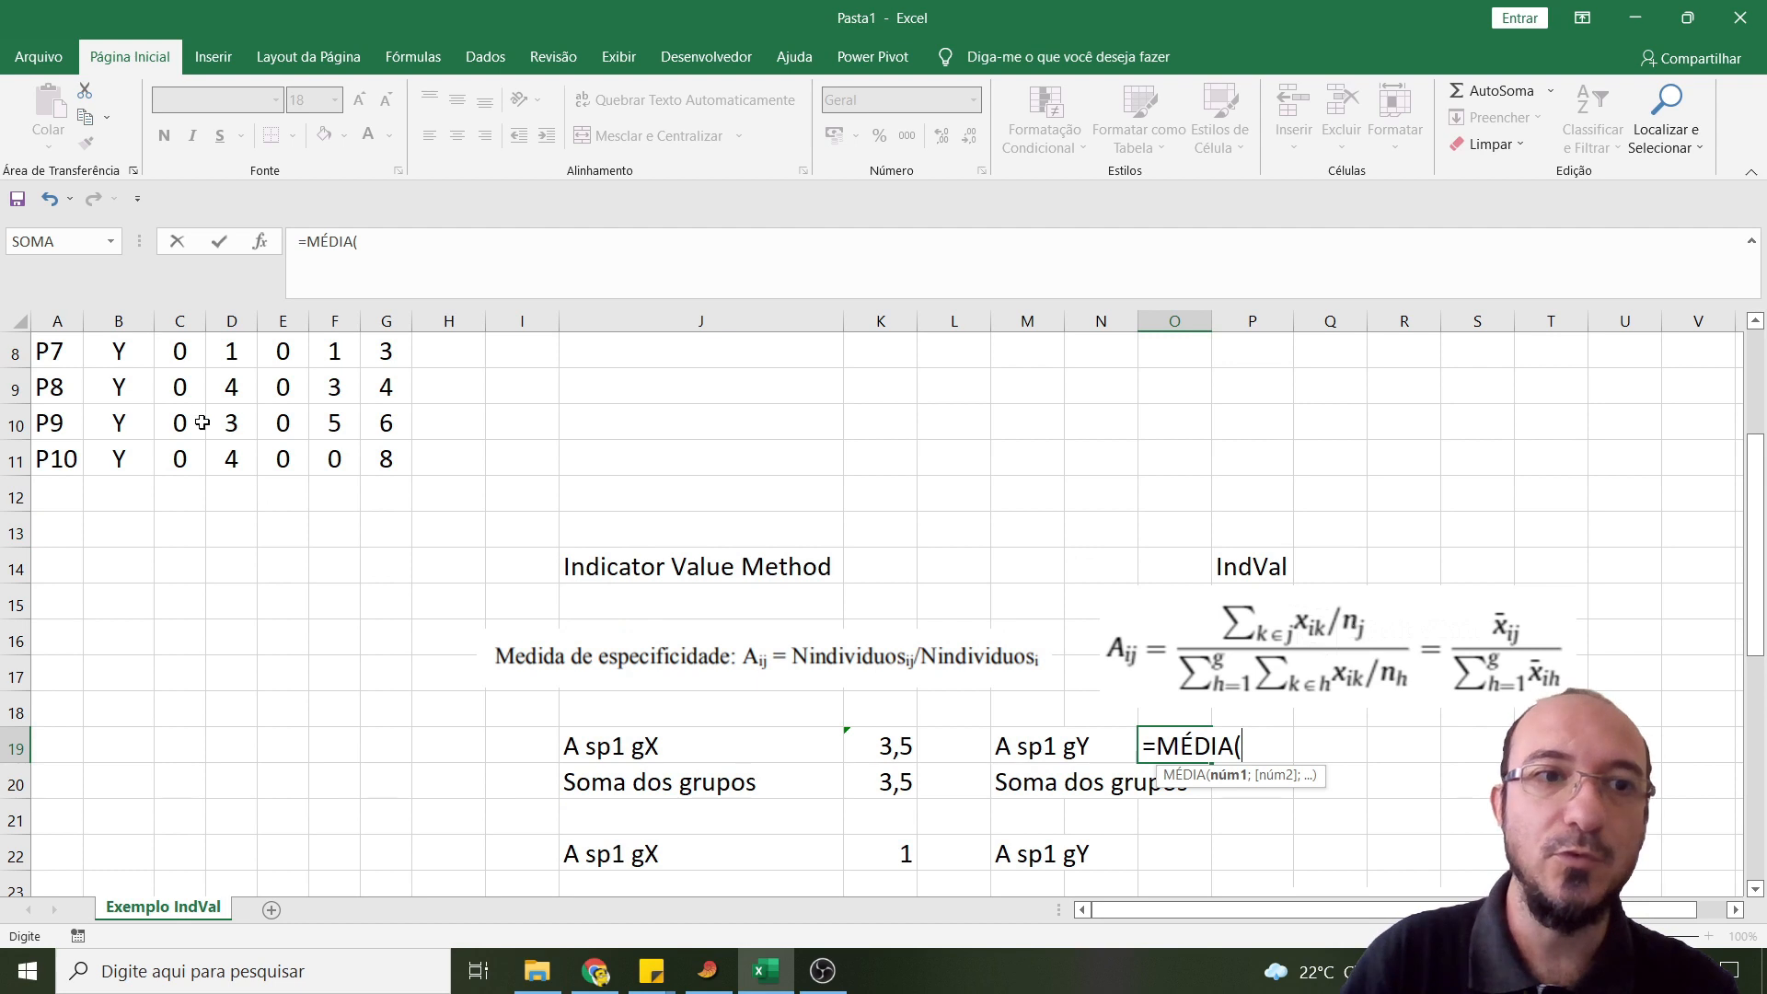
drag(181, 345, 182, 460)
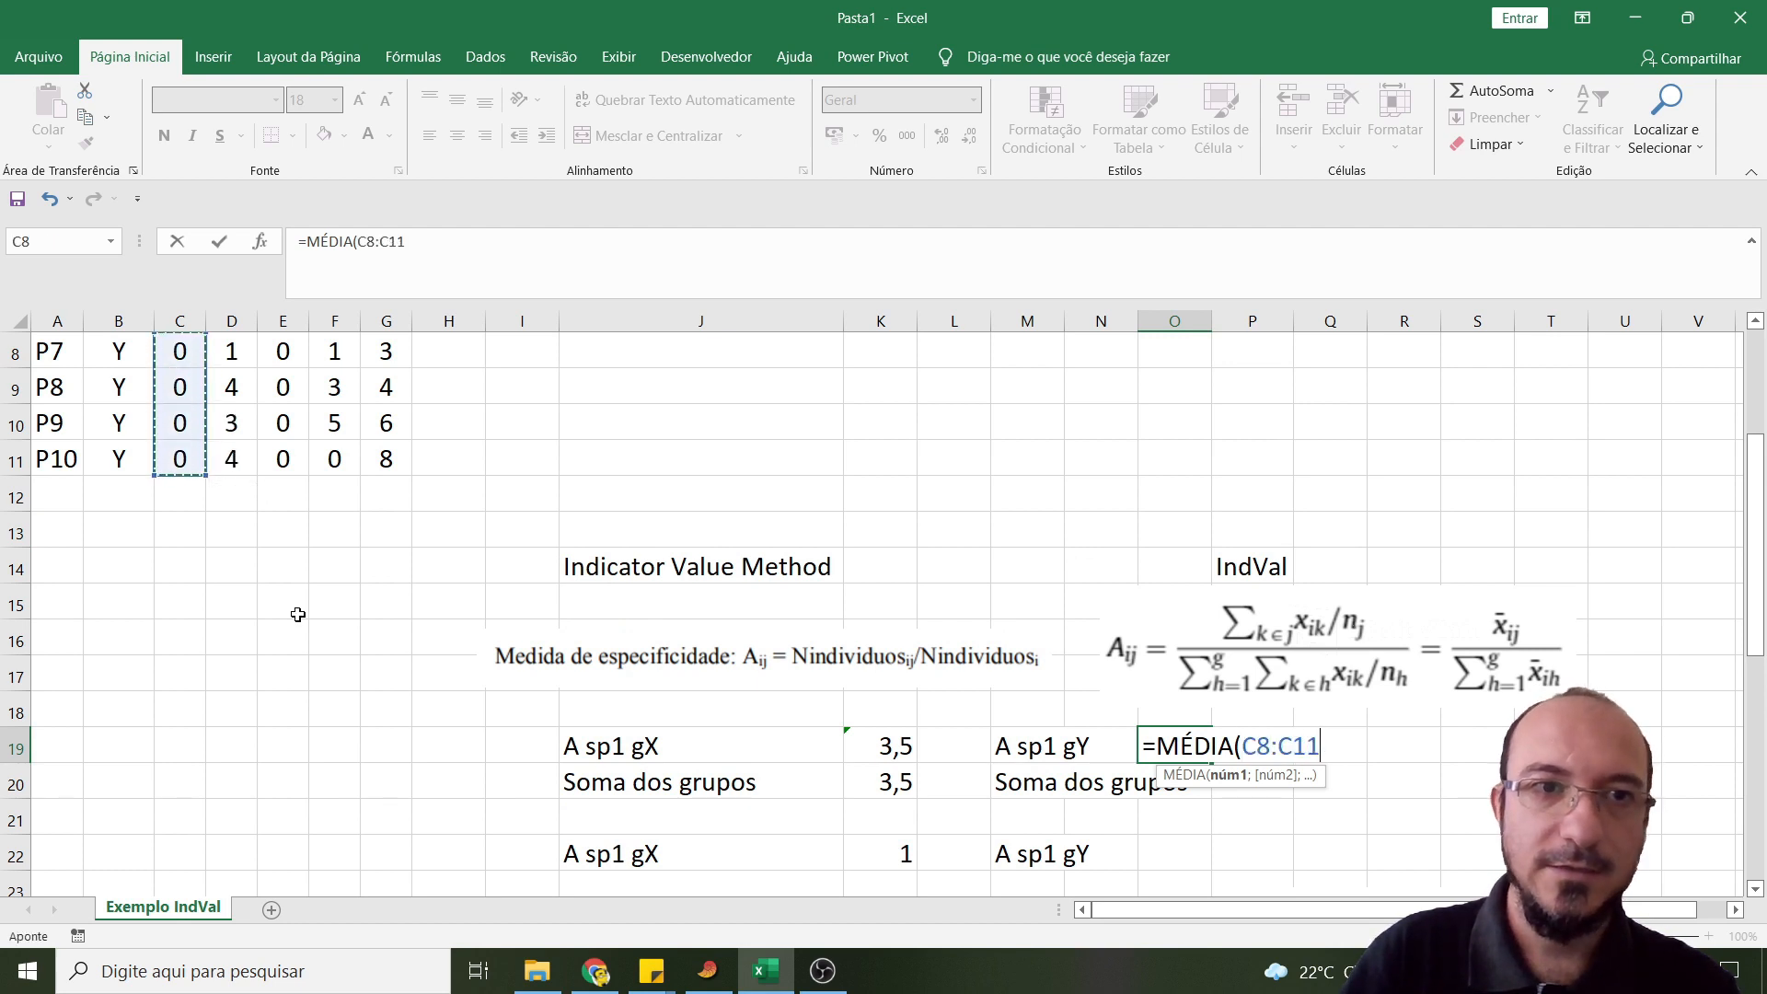
text())
key(Return)
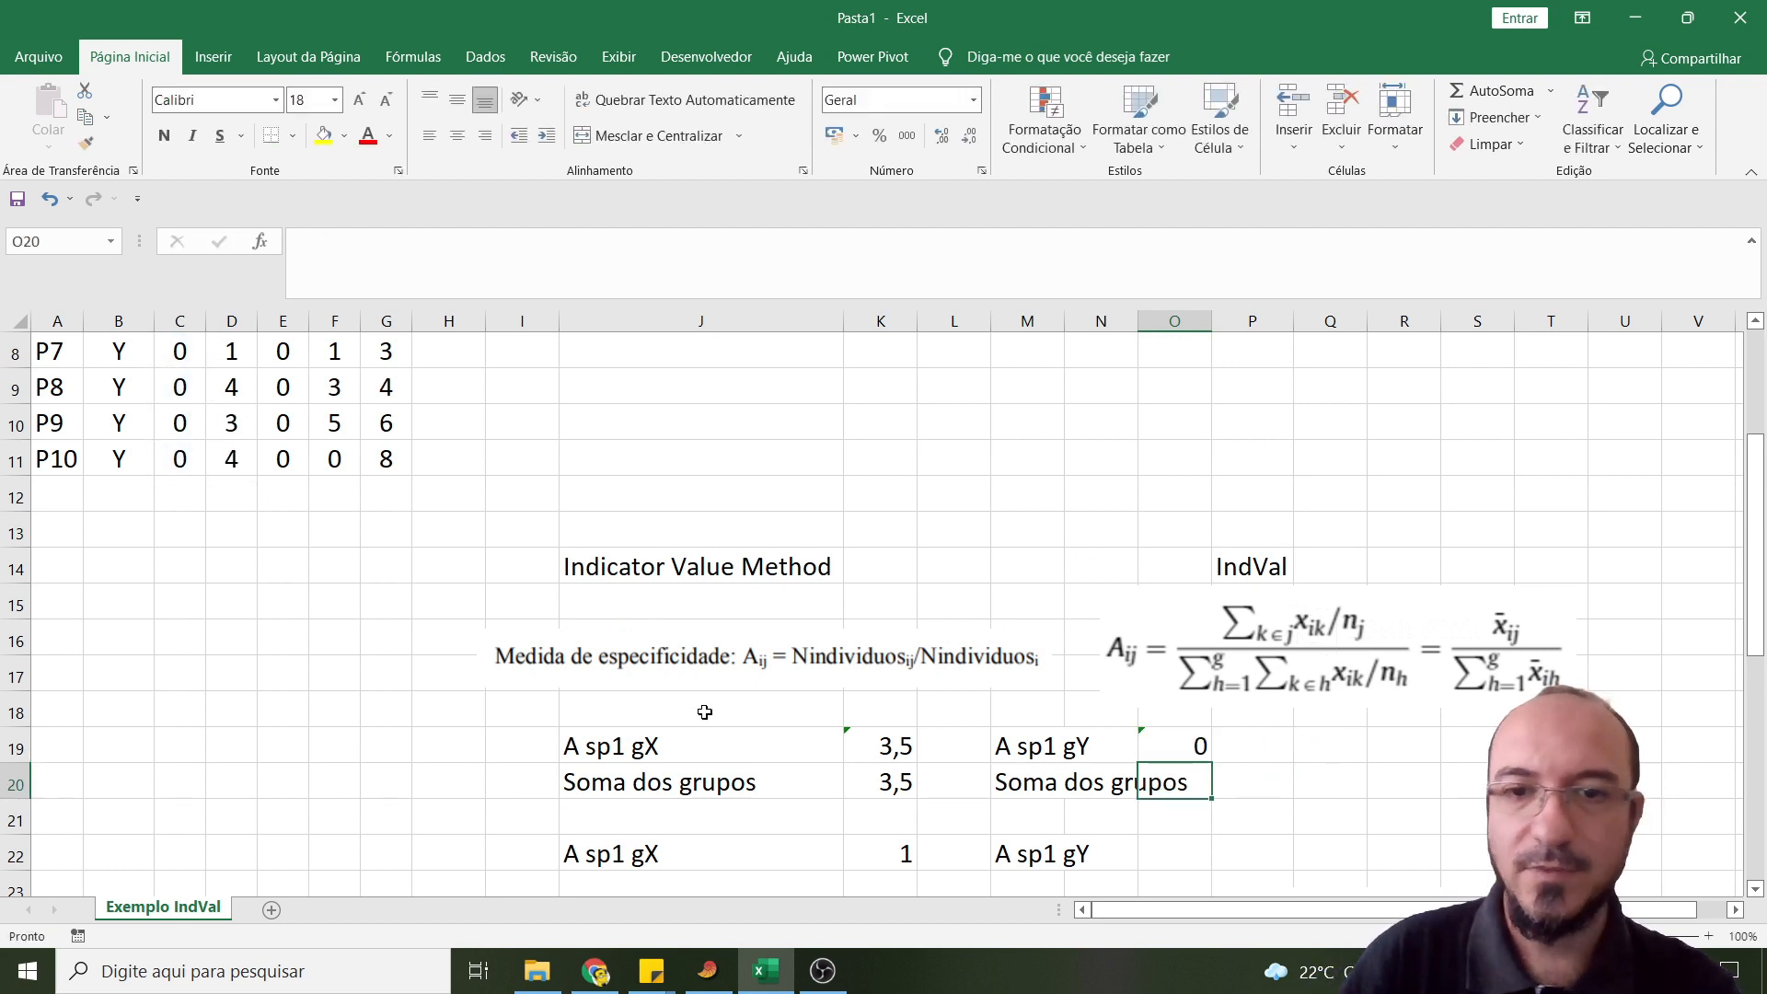
- Begin the group sum in cell O20 with the site X mean of Sp1, =MÉDIA(C2:C7)
scroll(715, 736, down, 1)
text(=)
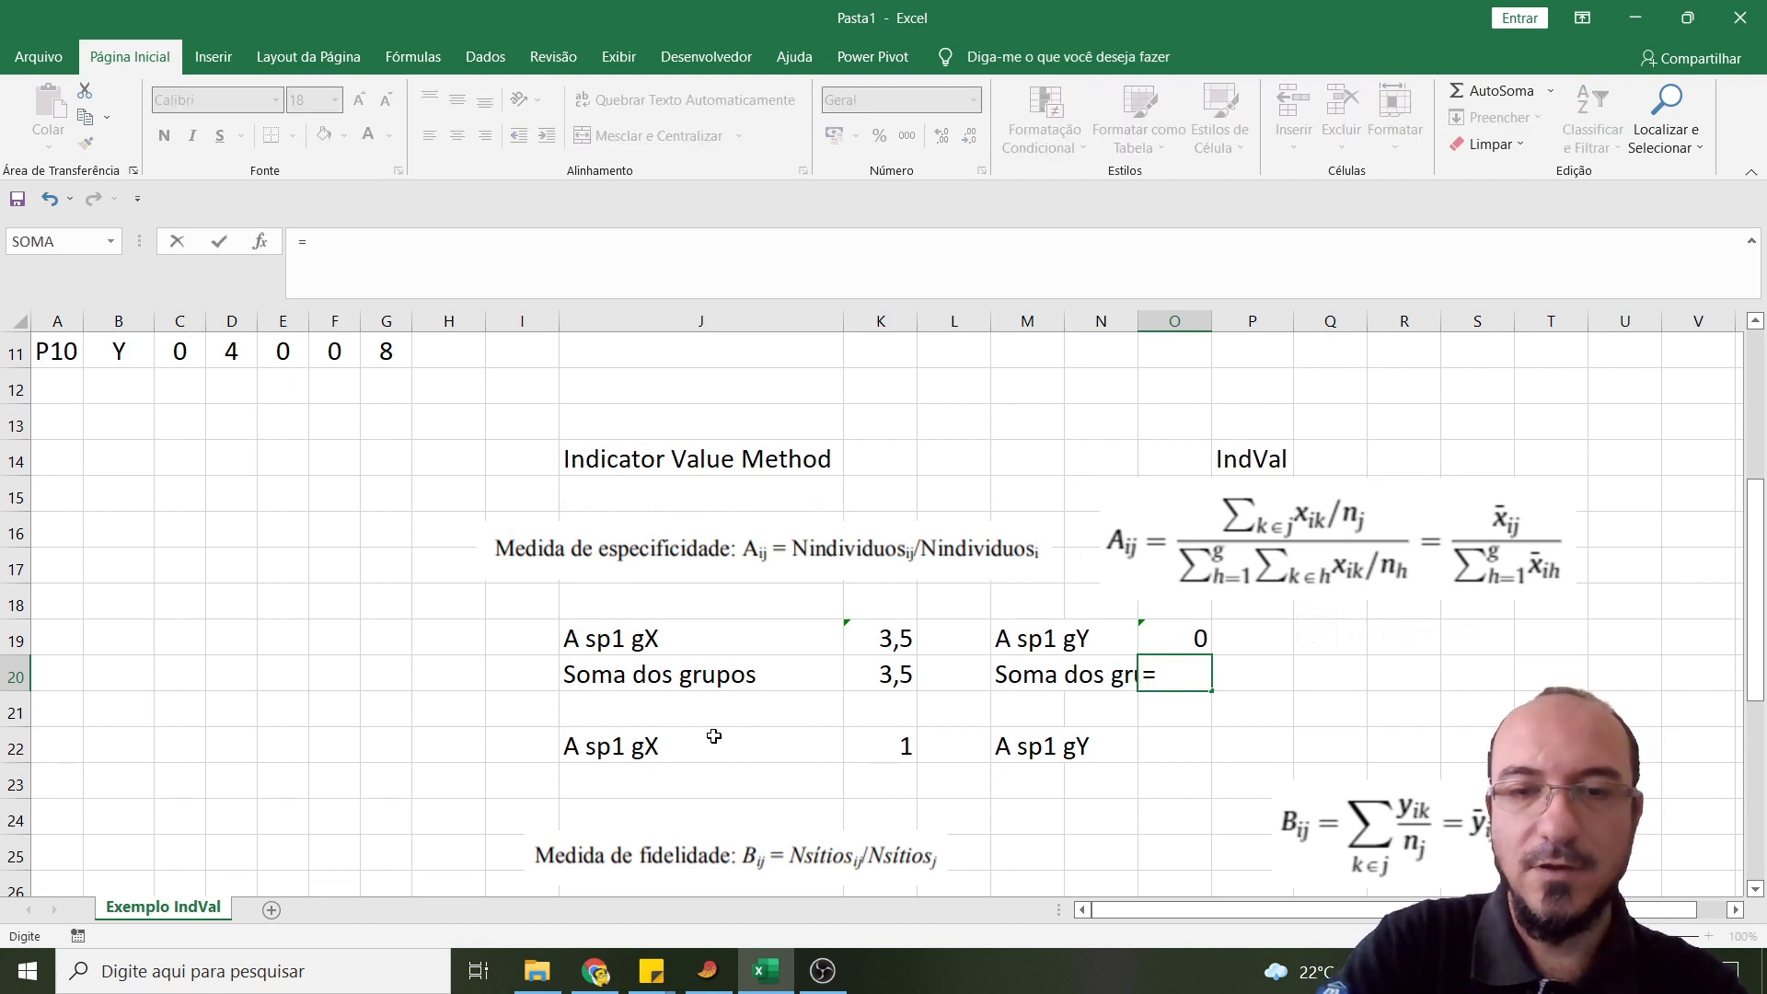
text(médi)
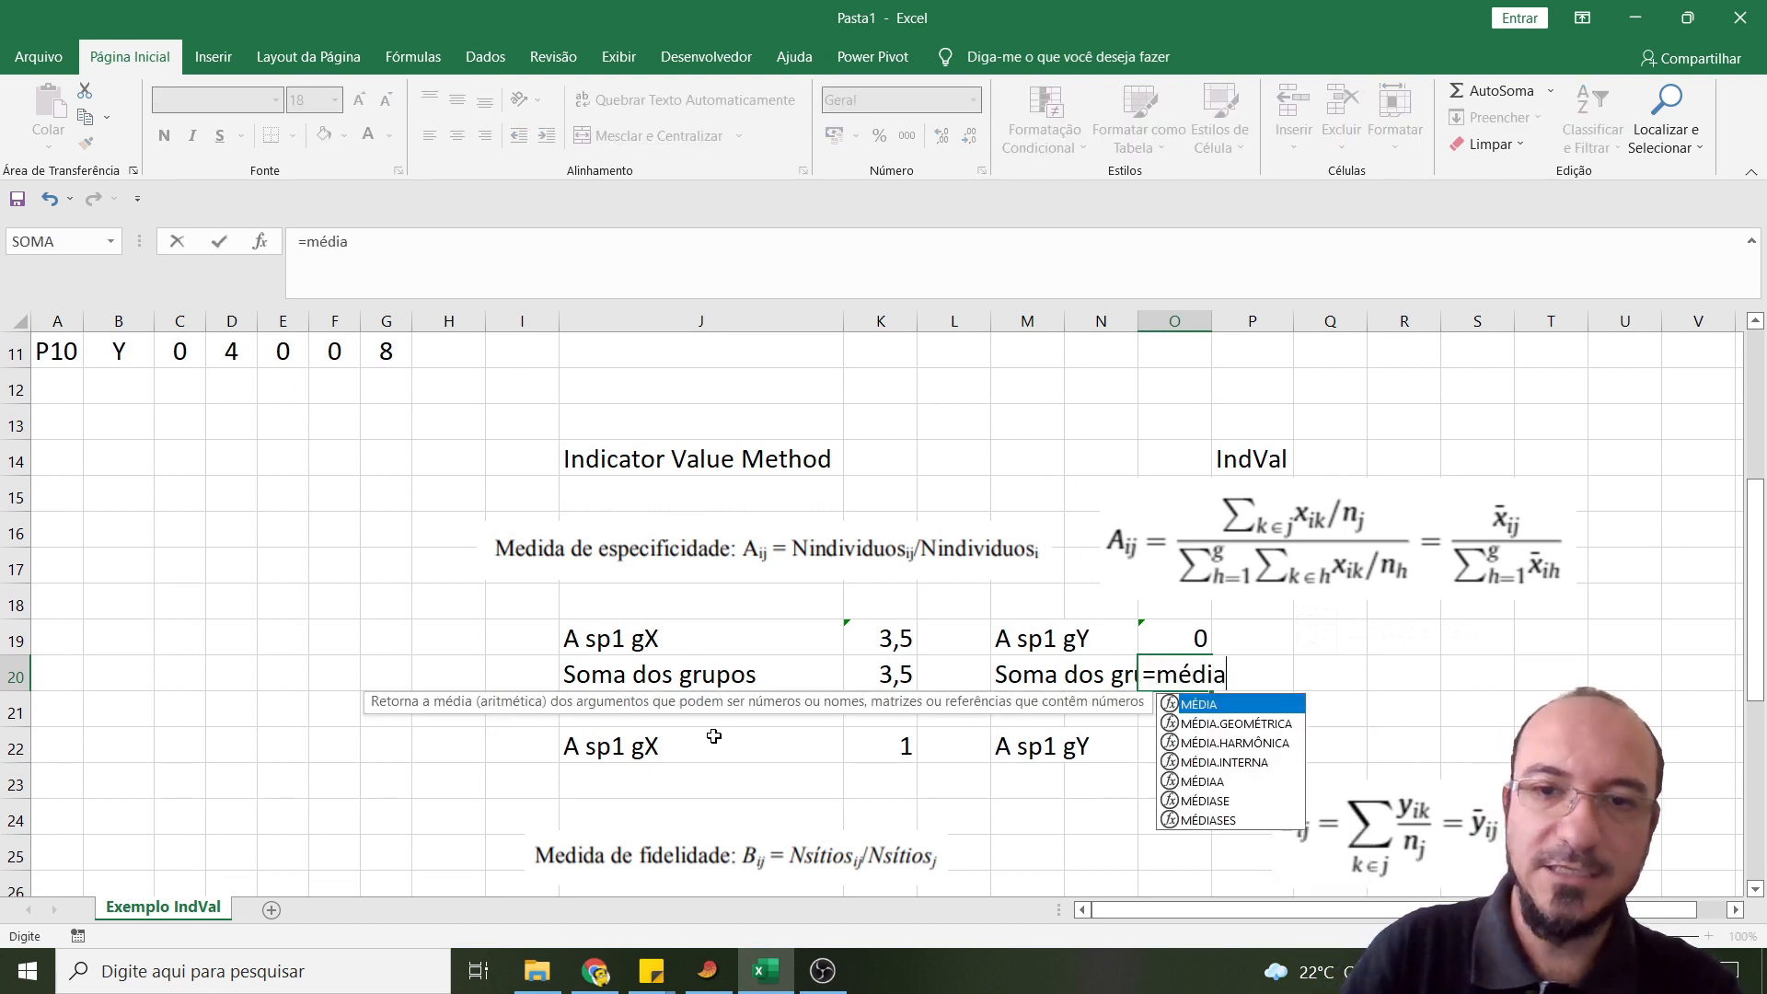
text(a)
double_click(1178, 704)
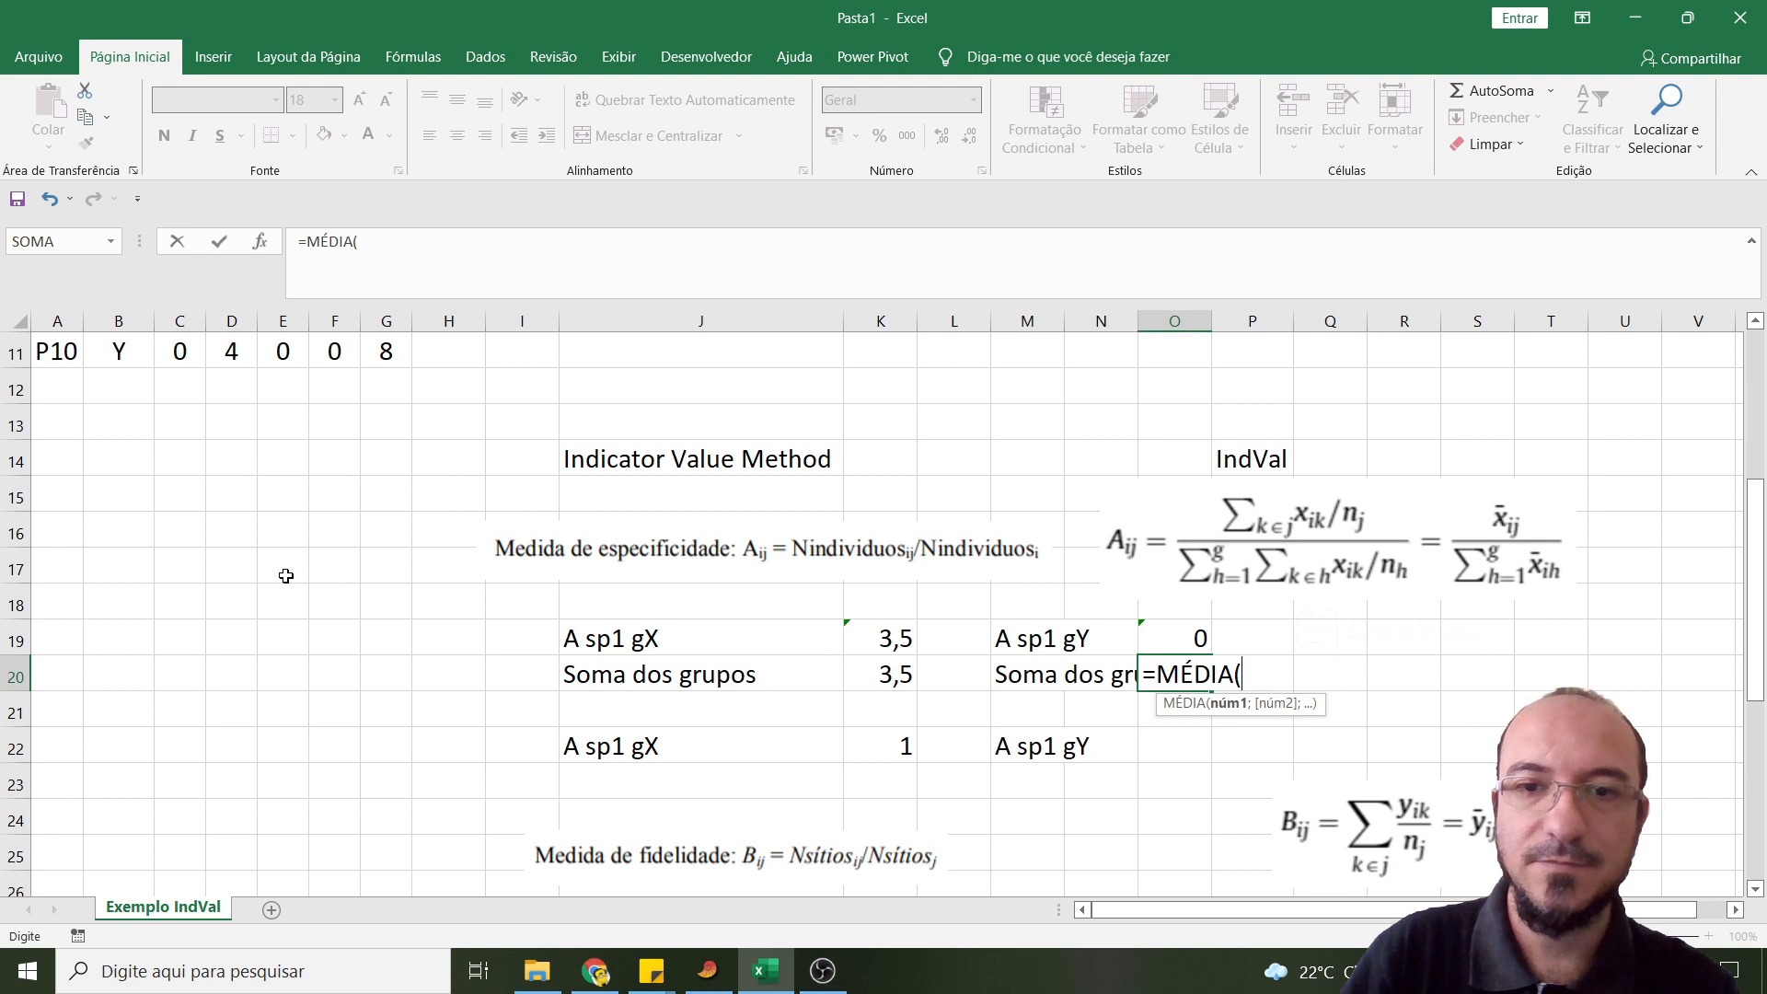
scroll(213, 436, up, 4)
drag(189, 381, 182, 568)
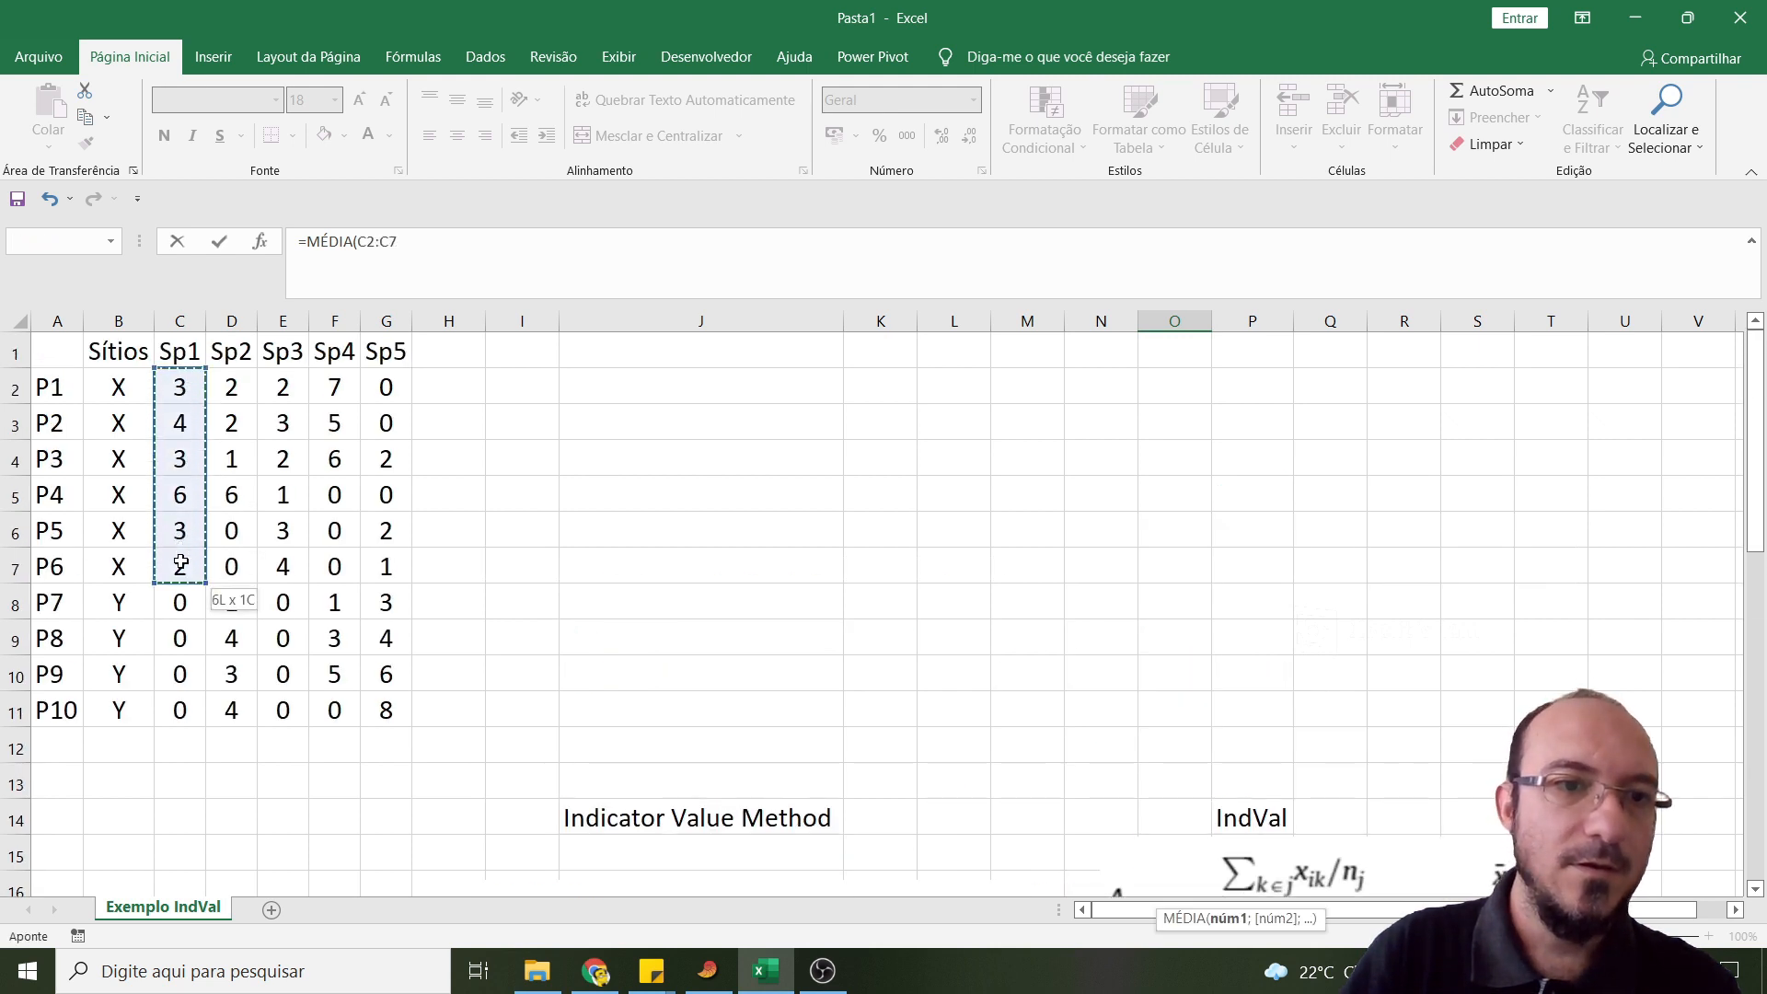
text())
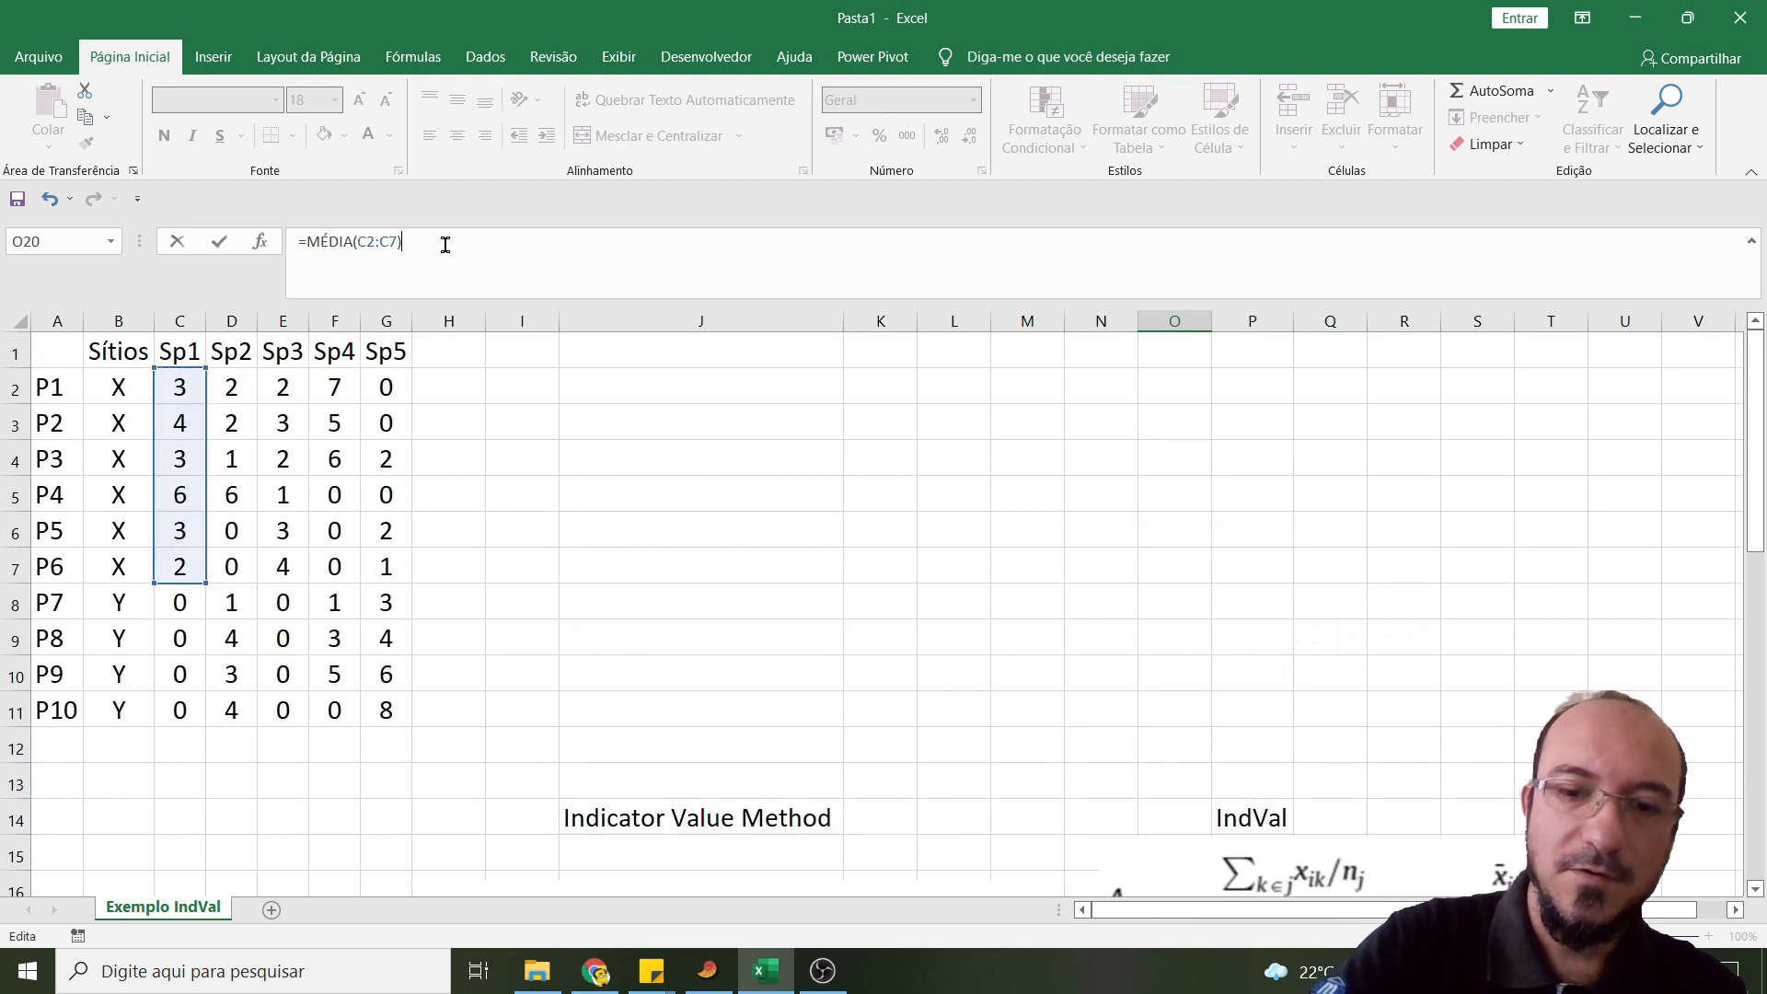
text(+Me)
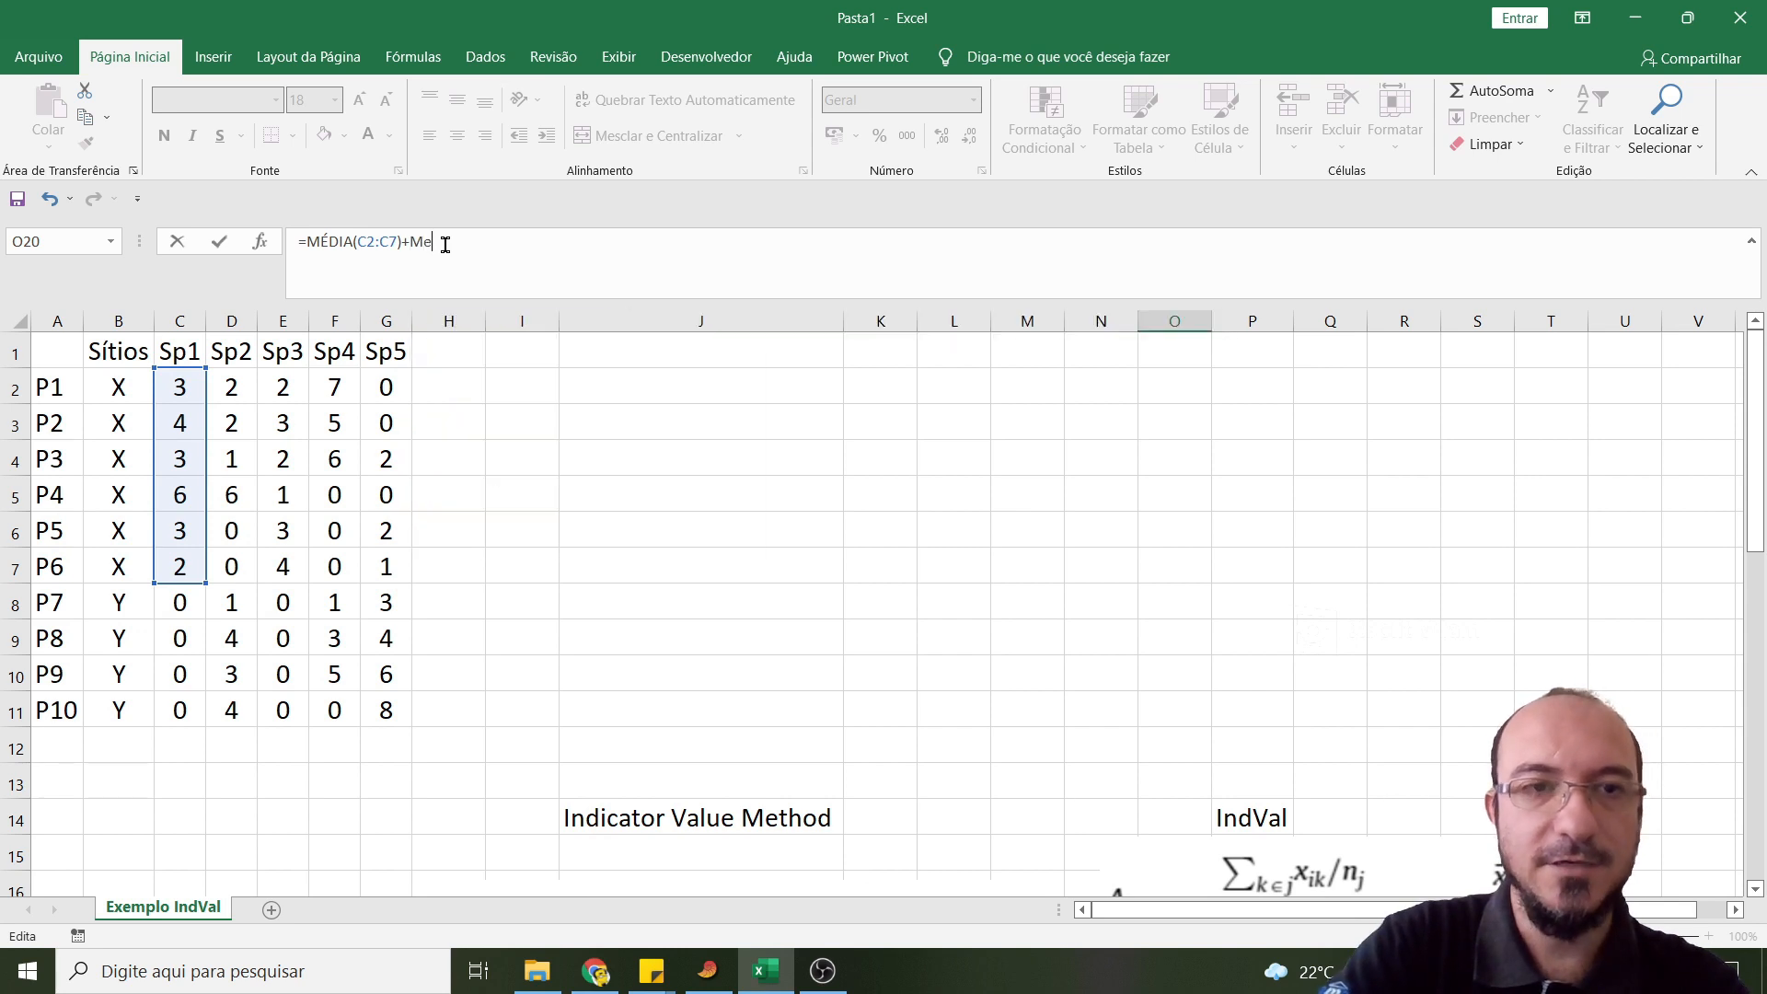
text(´d)
- Complete the O20 formula by adding the site Y mean of Sp1, +MÉDIA(C8:C11)
key(BackSpace)
key(BackSpace)
key(BackSpace)
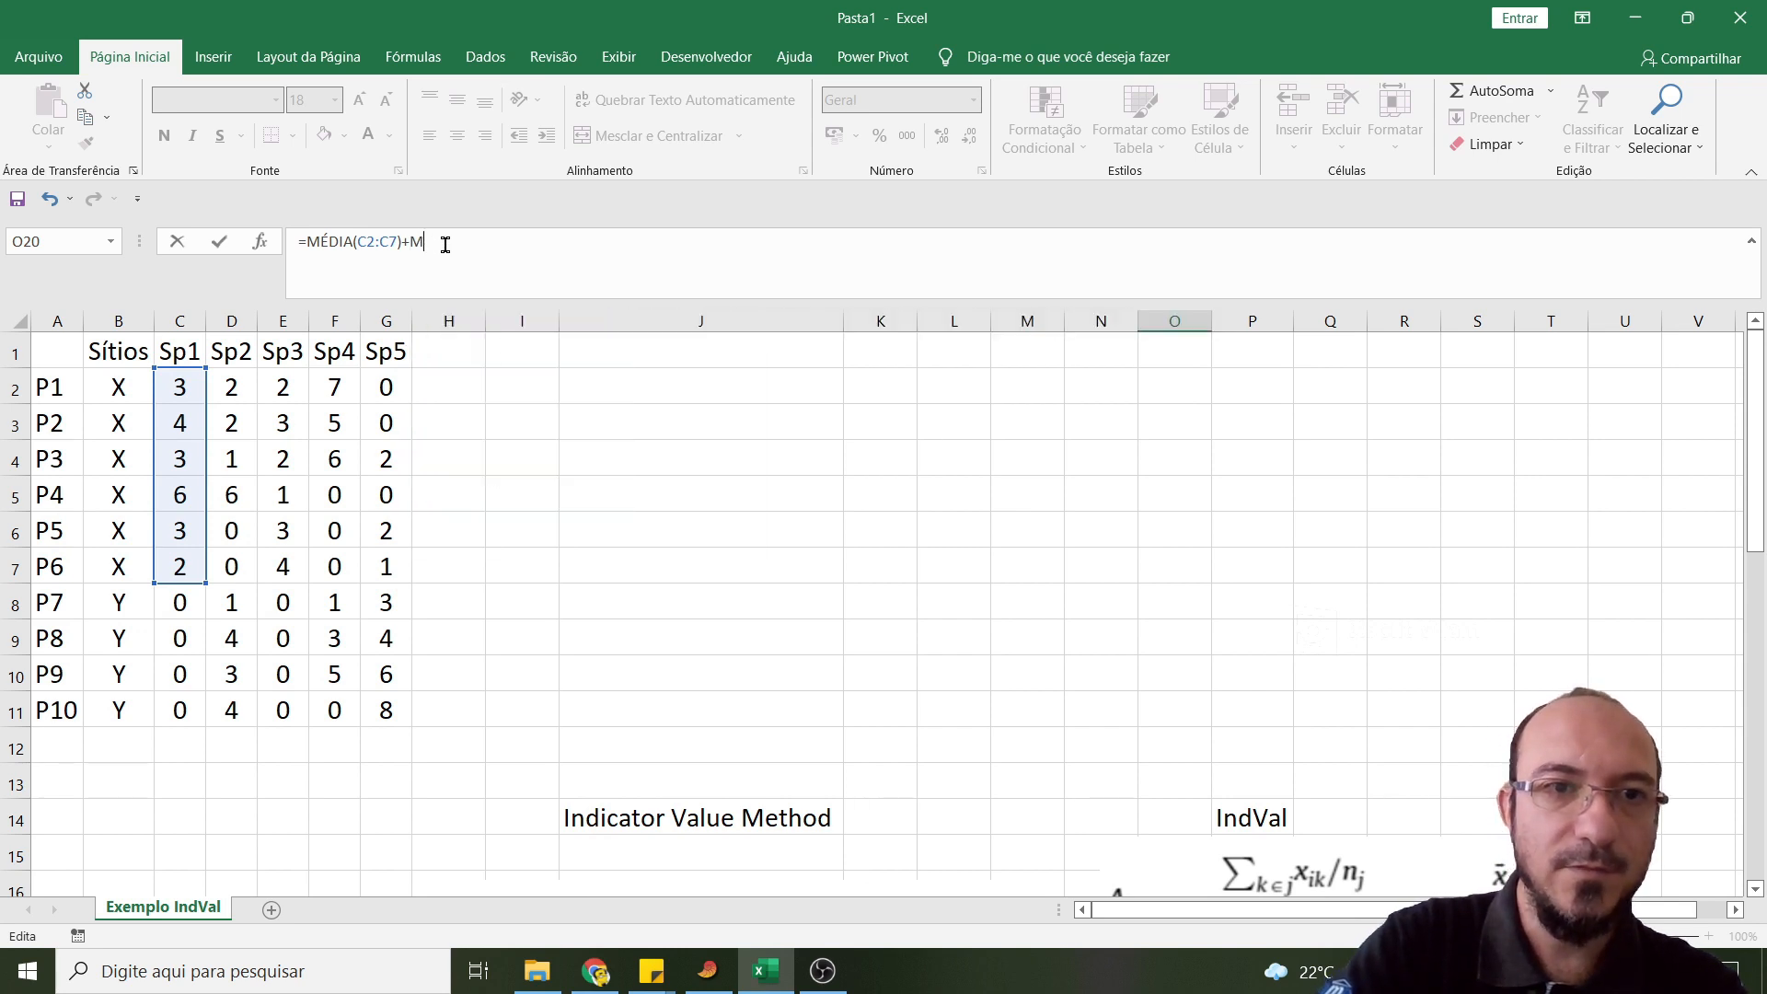
text(édia)
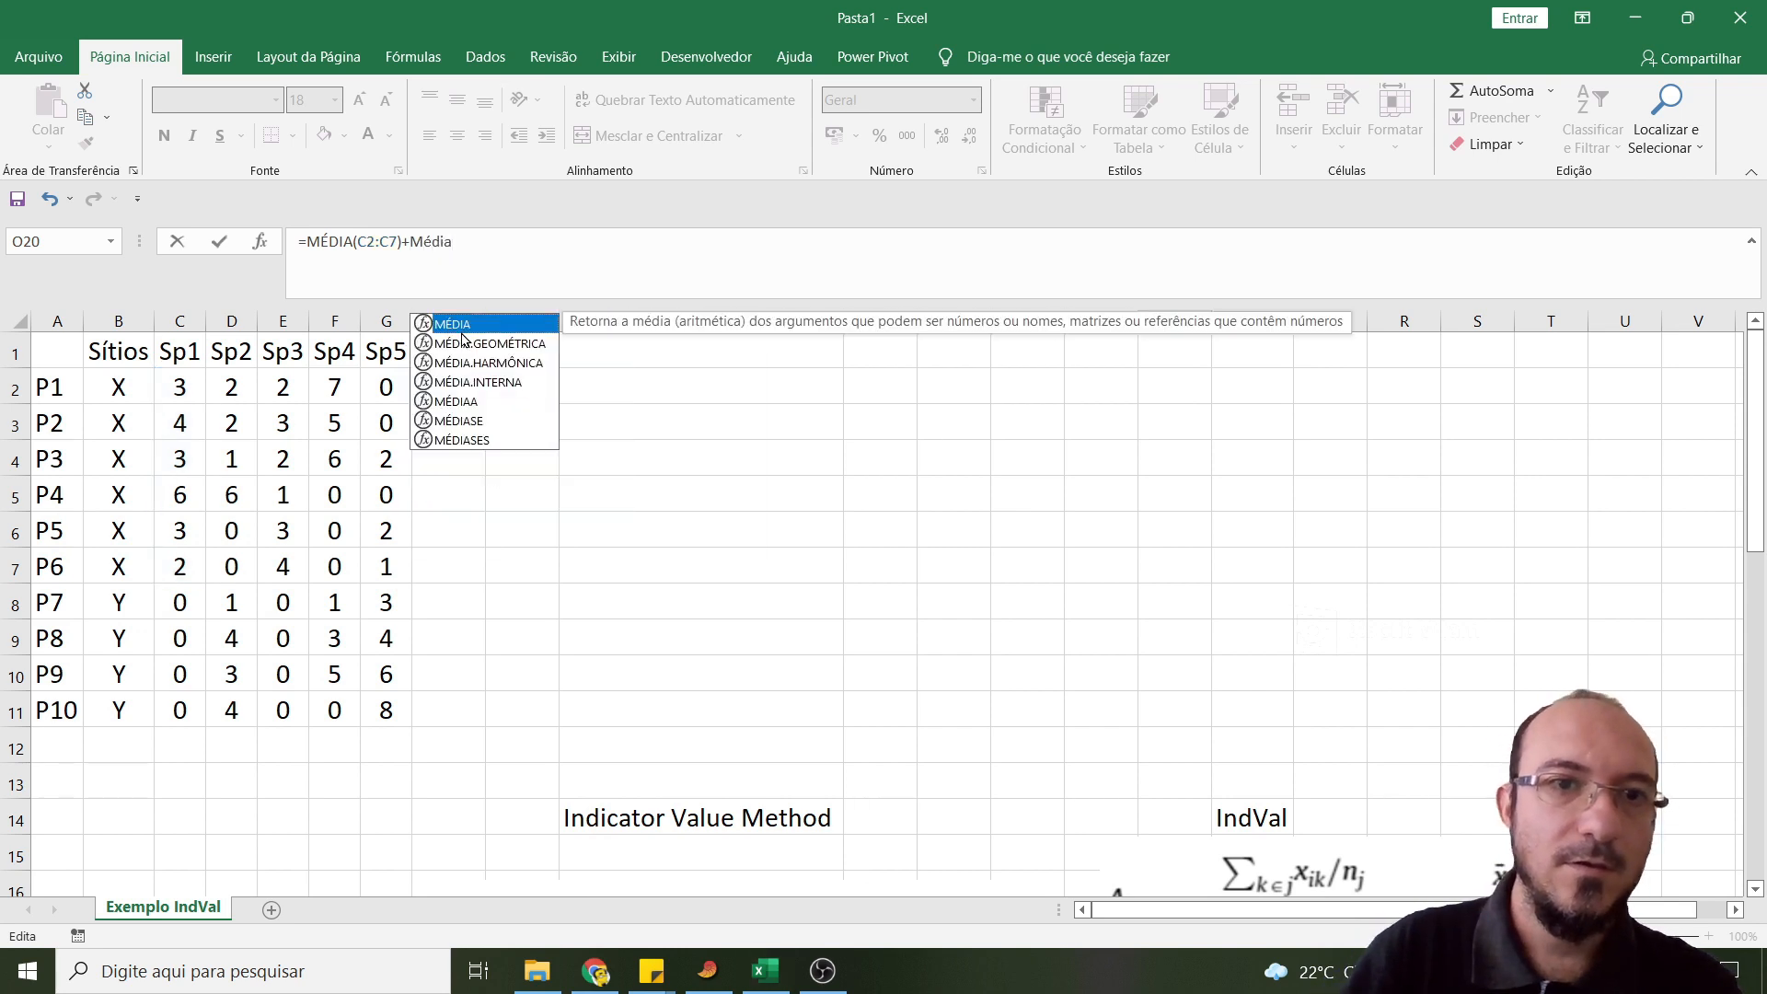
double_click(460, 327)
drag(202, 592, 184, 710)
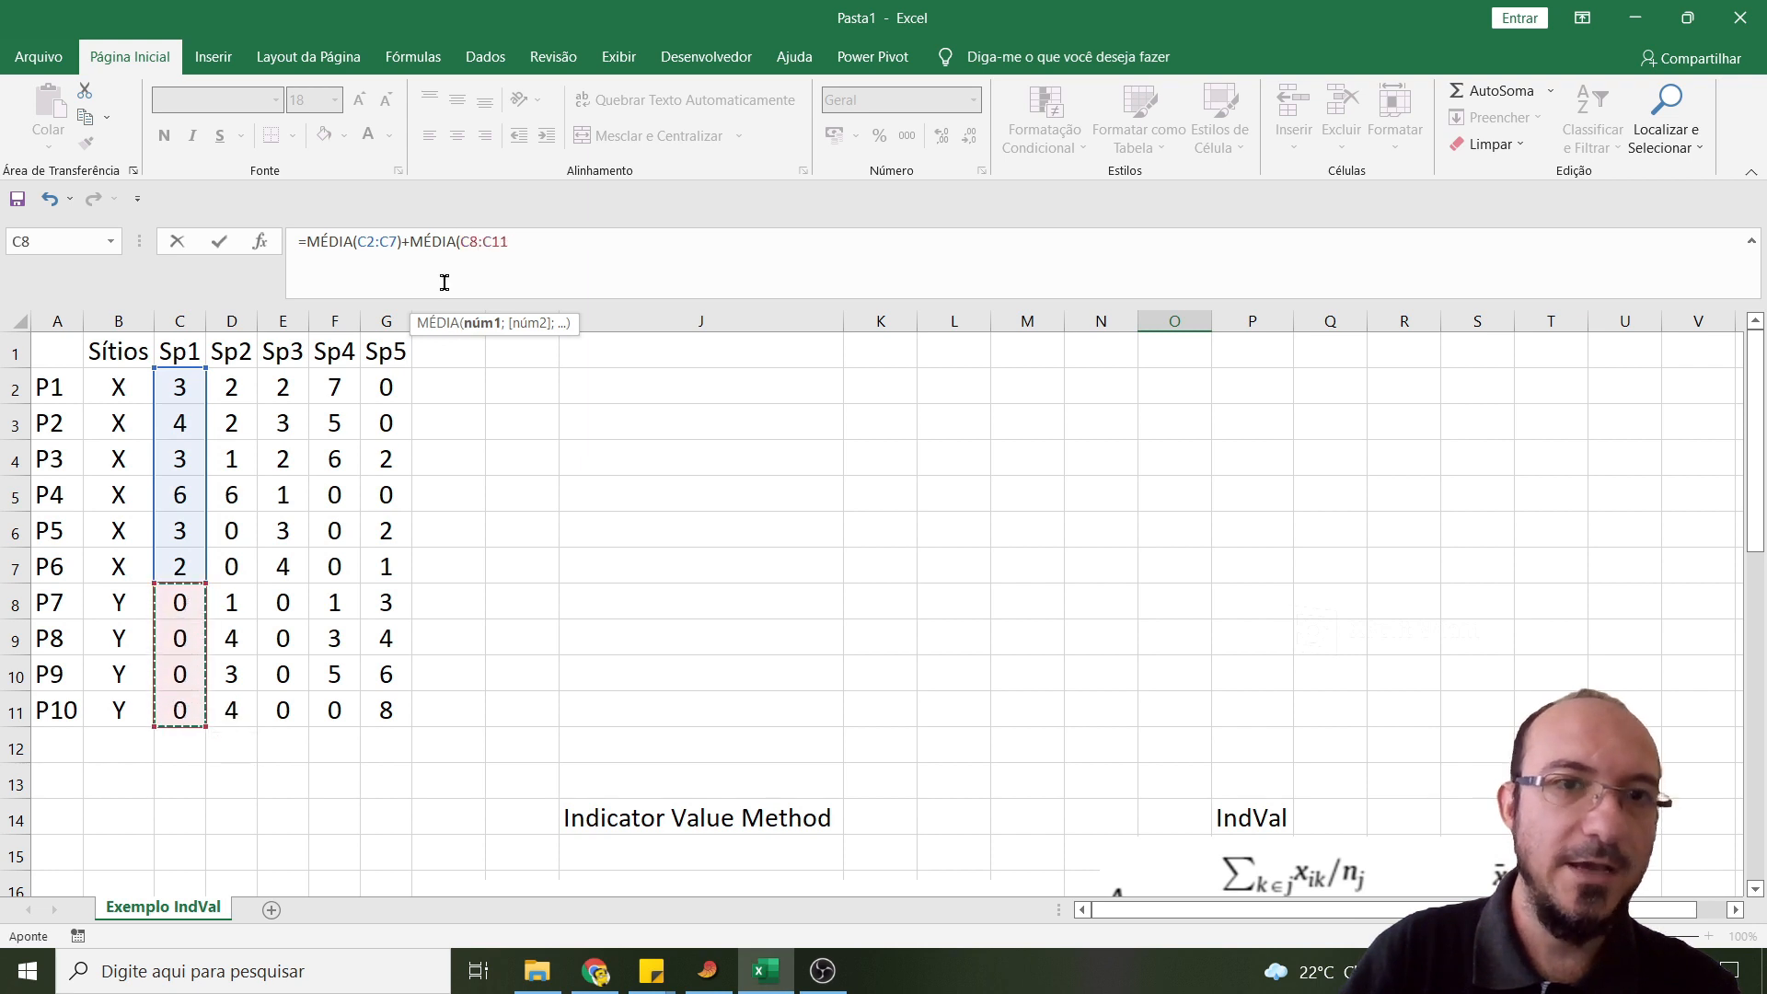
key(Return)
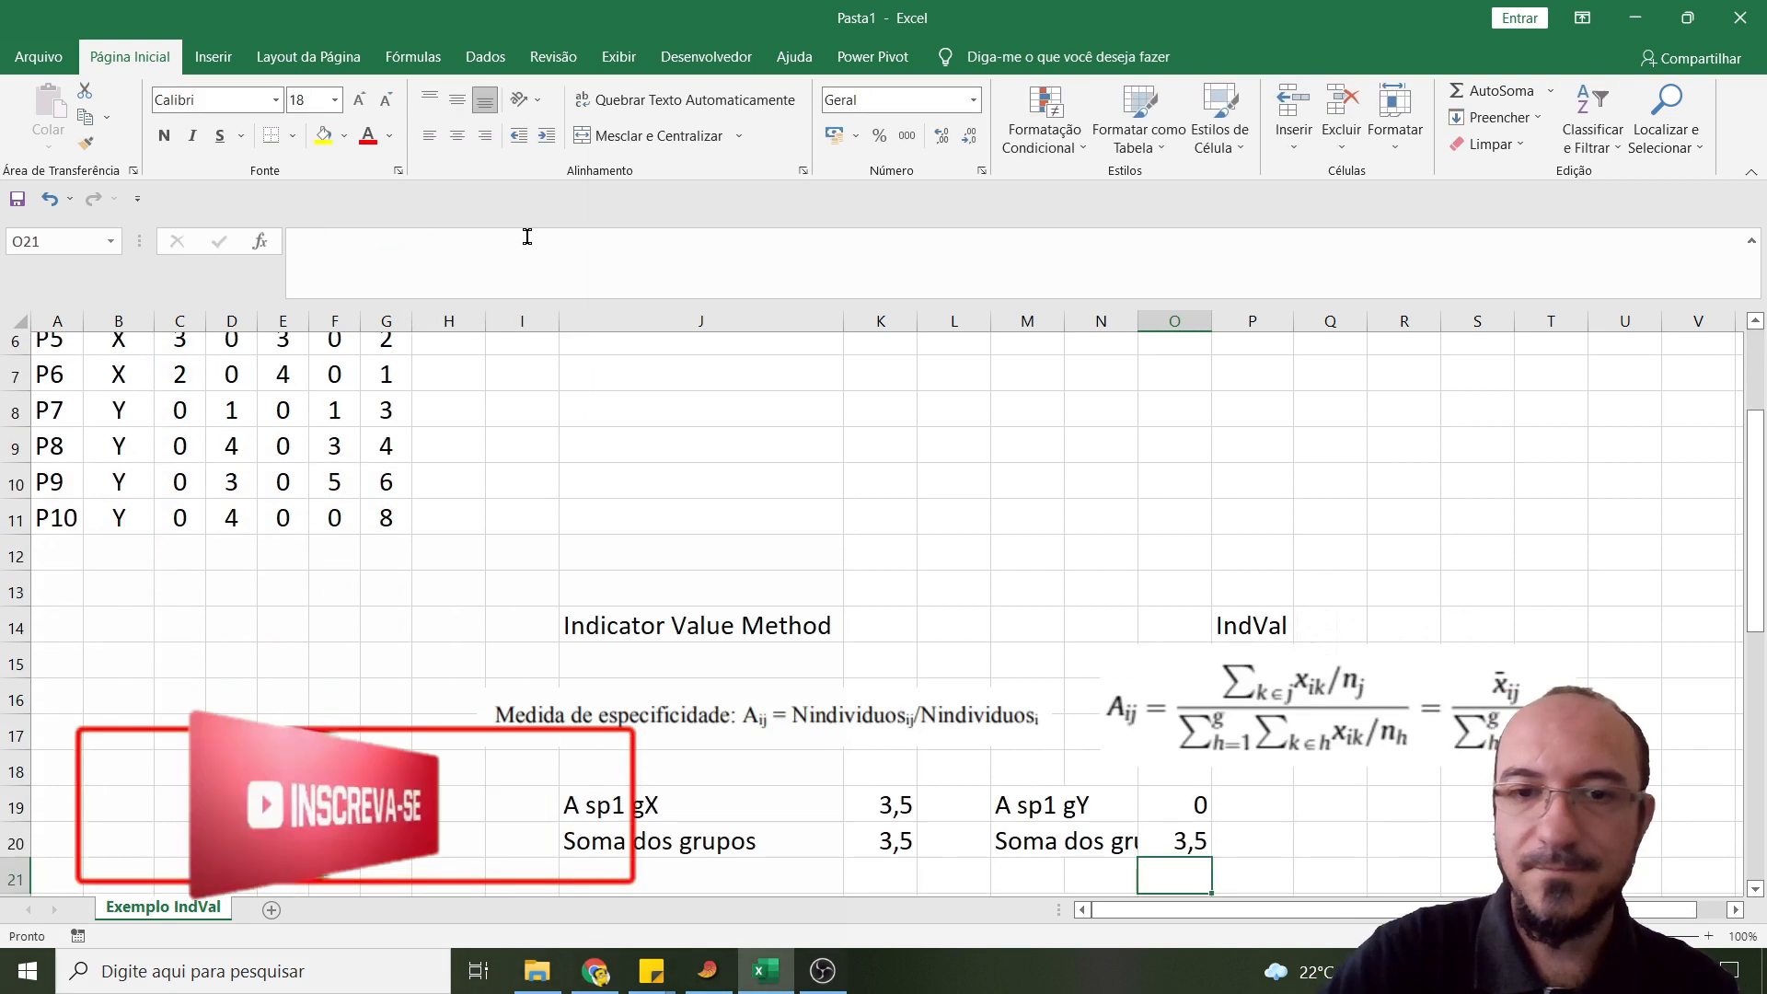
- Calculate the specificity of Sp1 for site Y in cell O22 with =O19/O20
scroll(1059, 548, down, 2)
scroll(1119, 618, down, 2)
click(1161, 566)
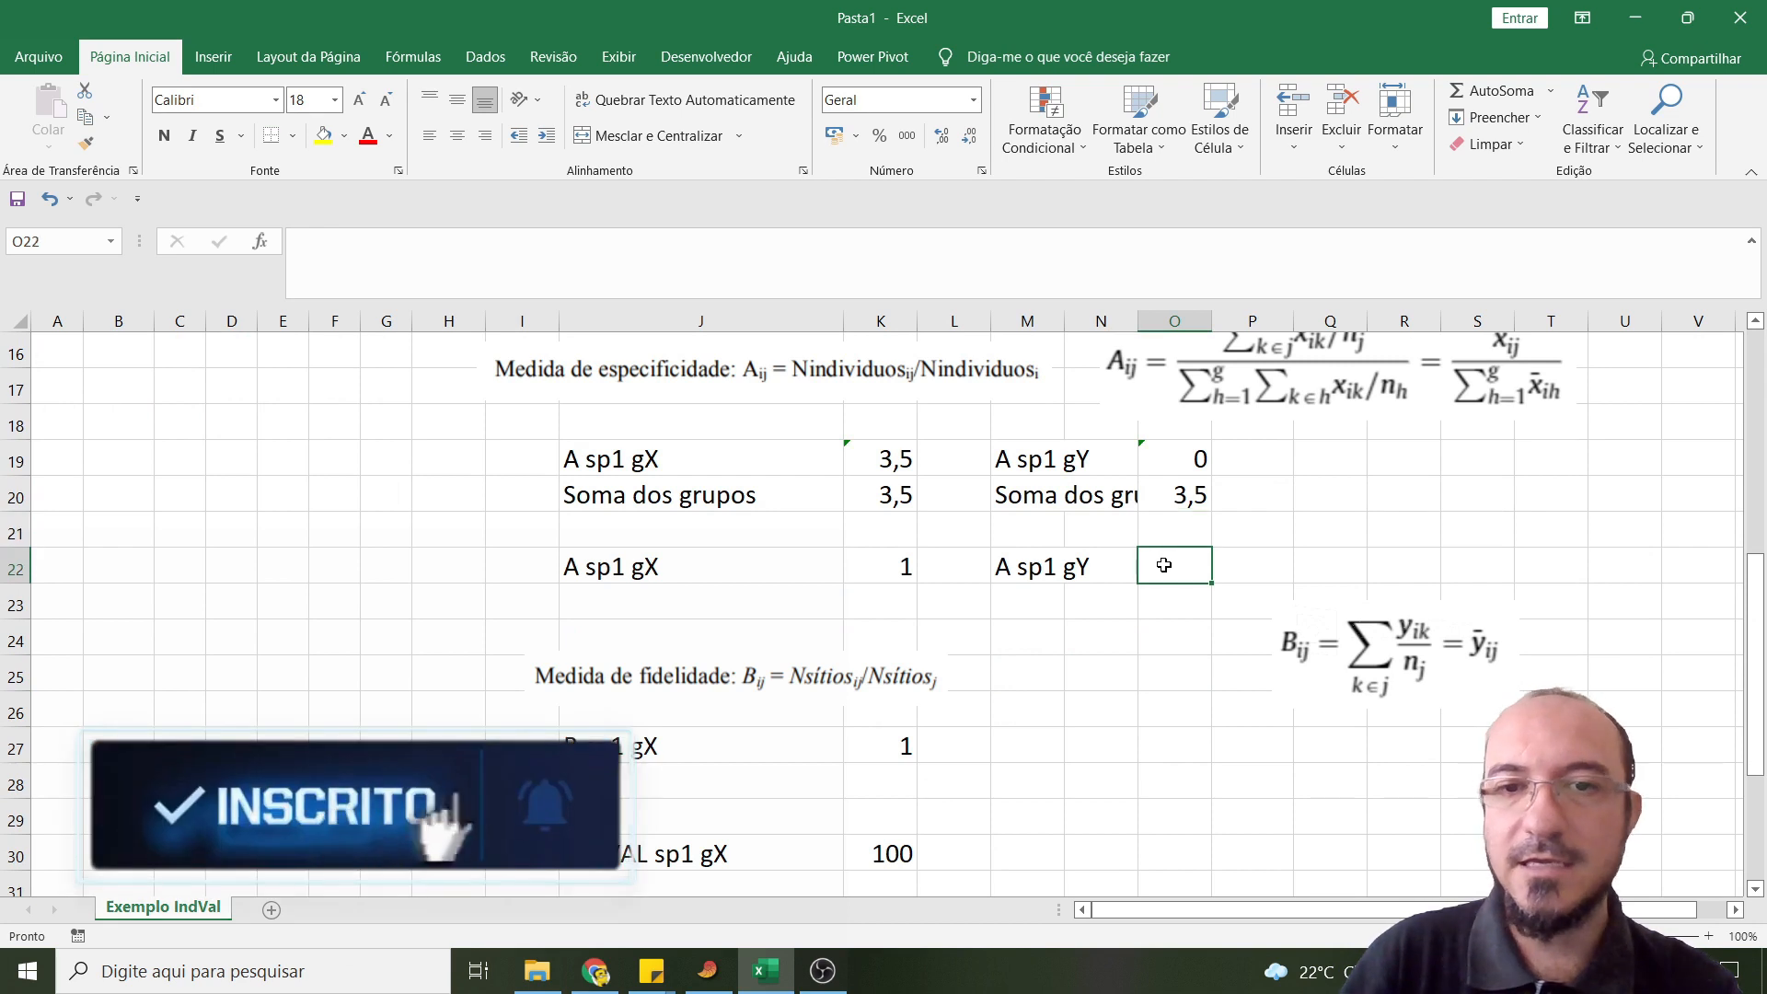
text(=)
click(1183, 448)
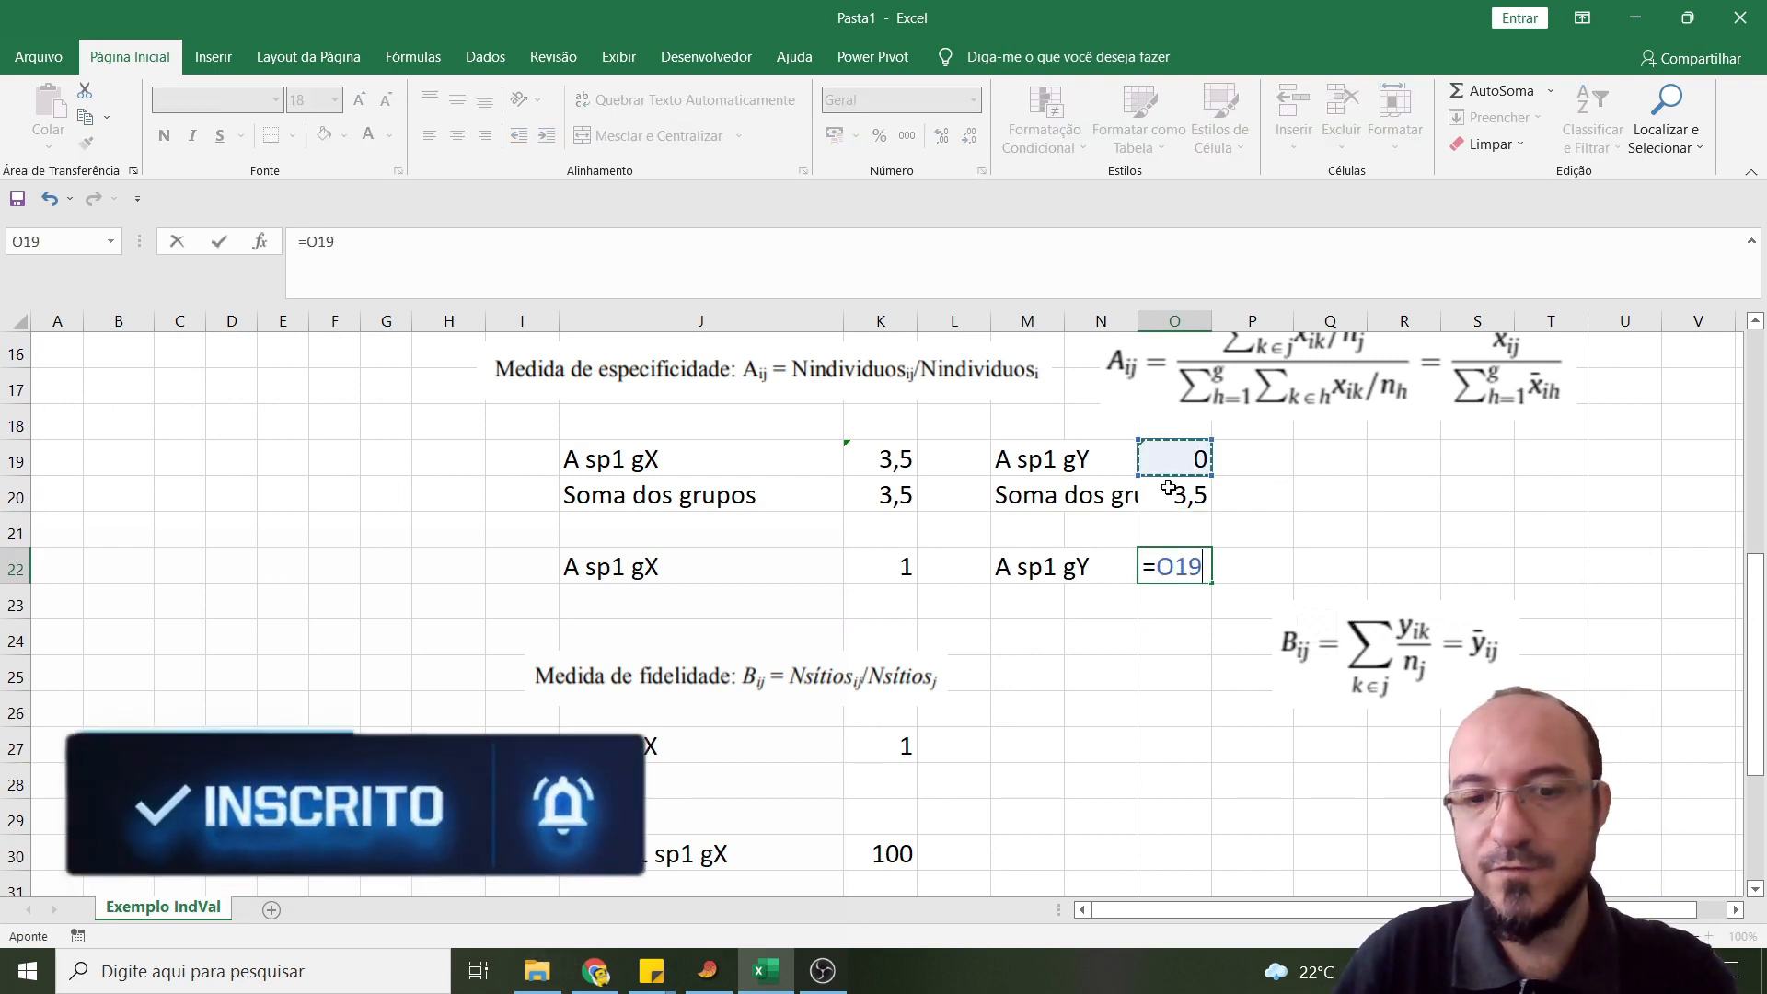
text(/)
click(1164, 502)
key(Return)
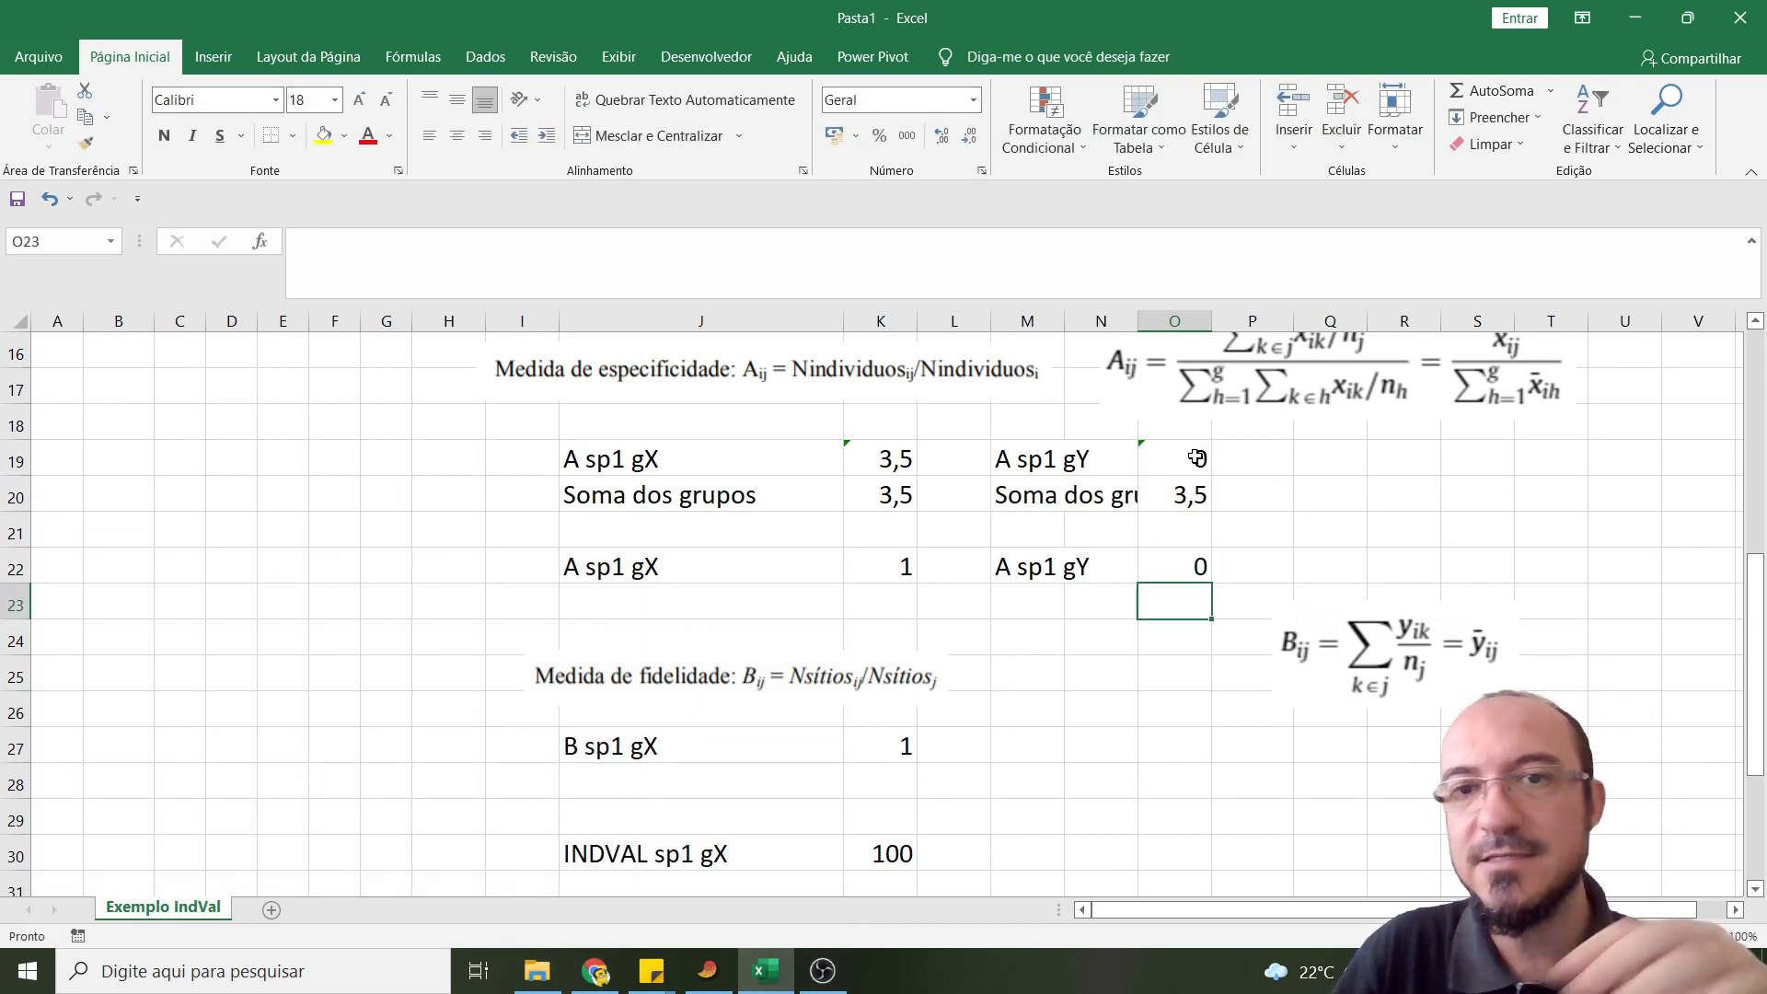
click(1176, 572)
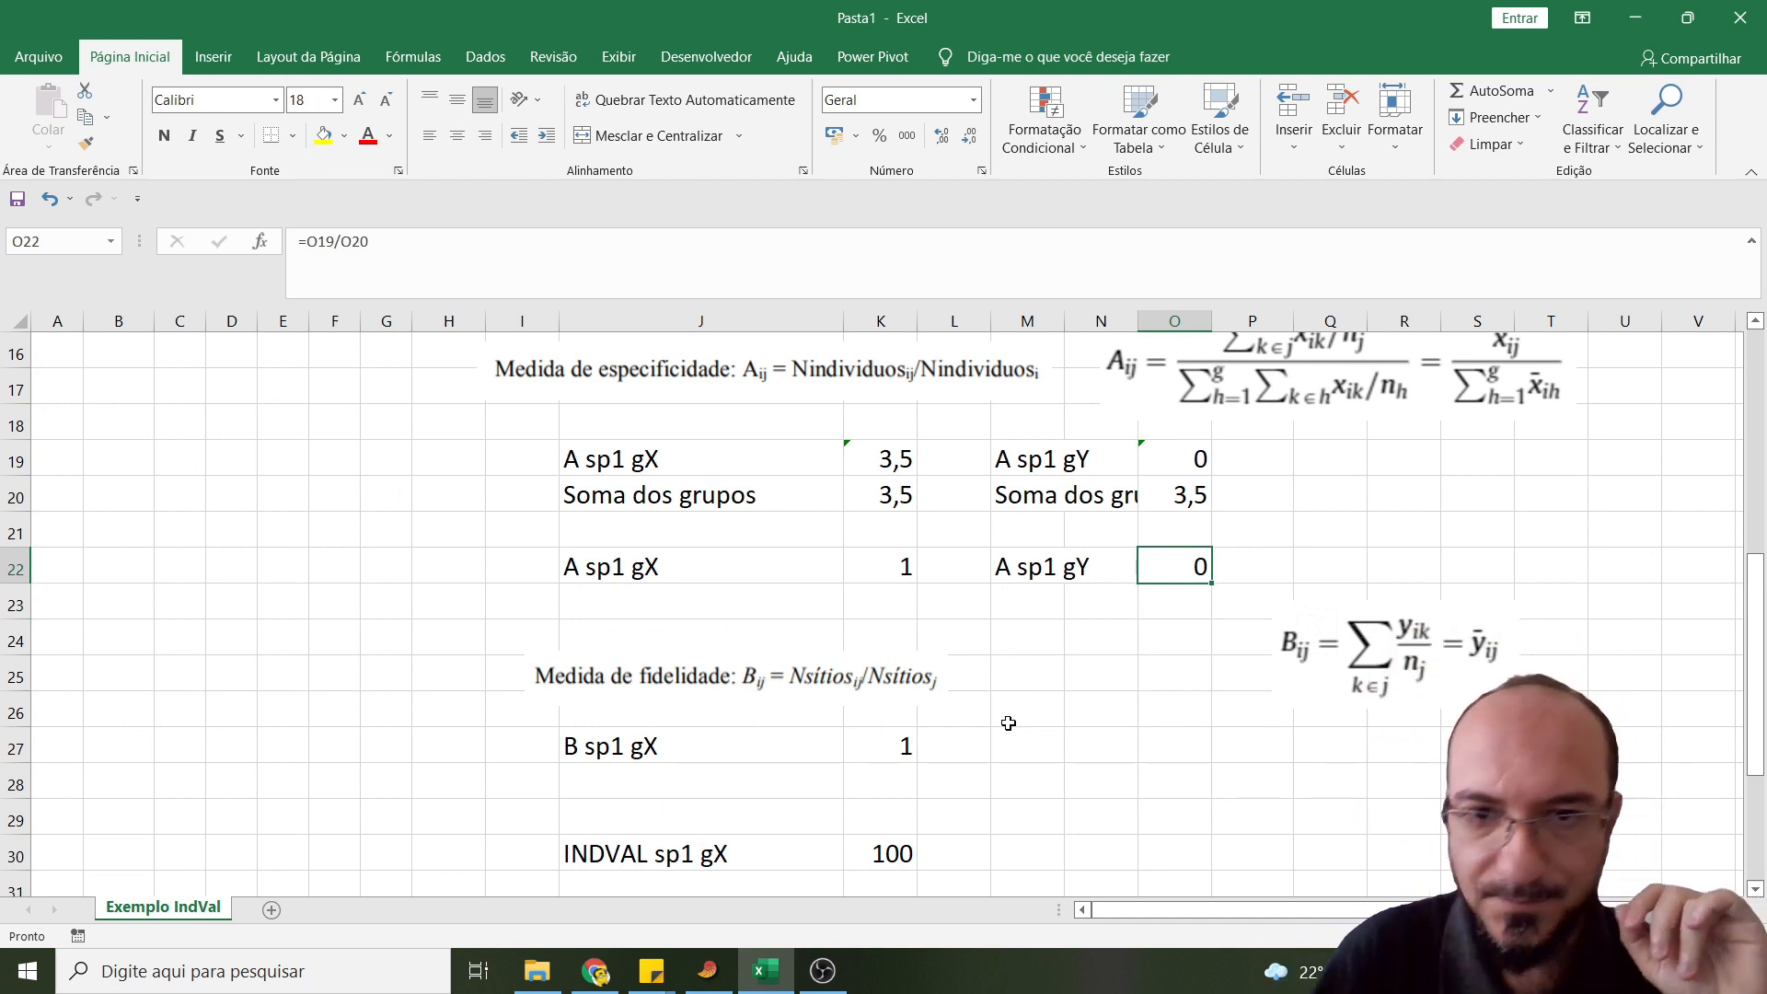
- Enter the label "B sp1 gY" in cell M27, beside the site X fidelity value
scroll(1009, 699, down, 2)
scroll(1009, 686, up, 1)
click(1025, 635)
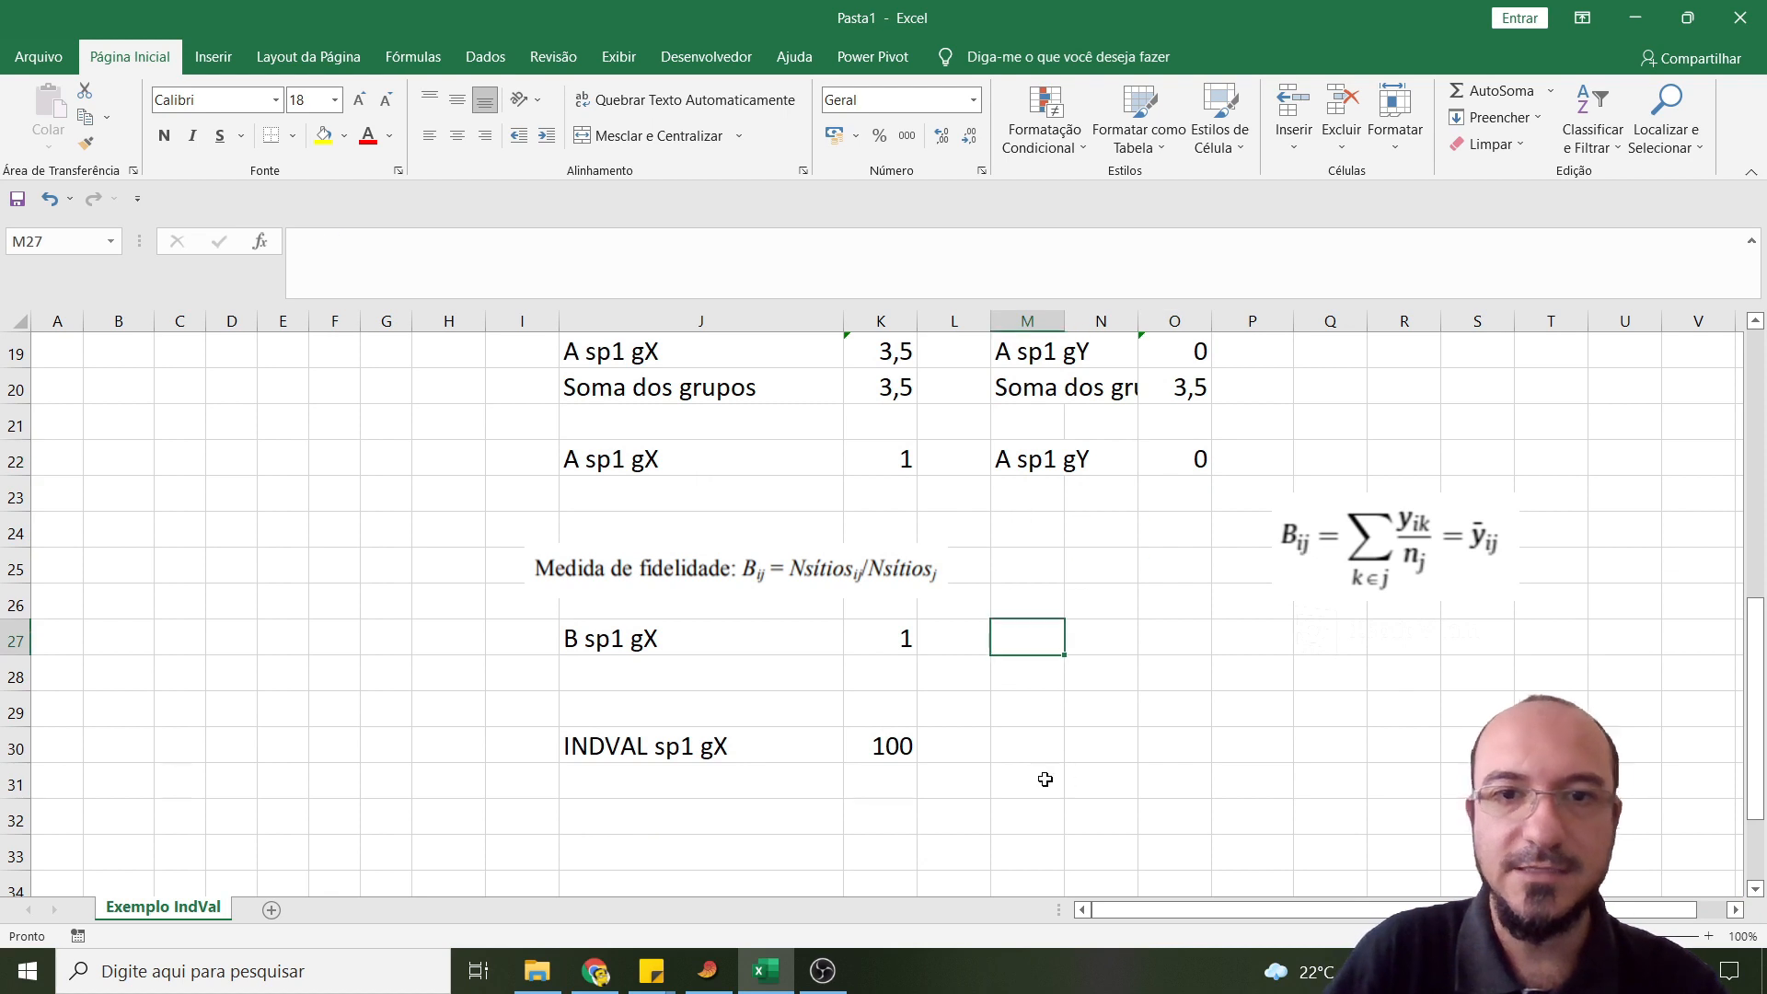
text(B sp1 gY)
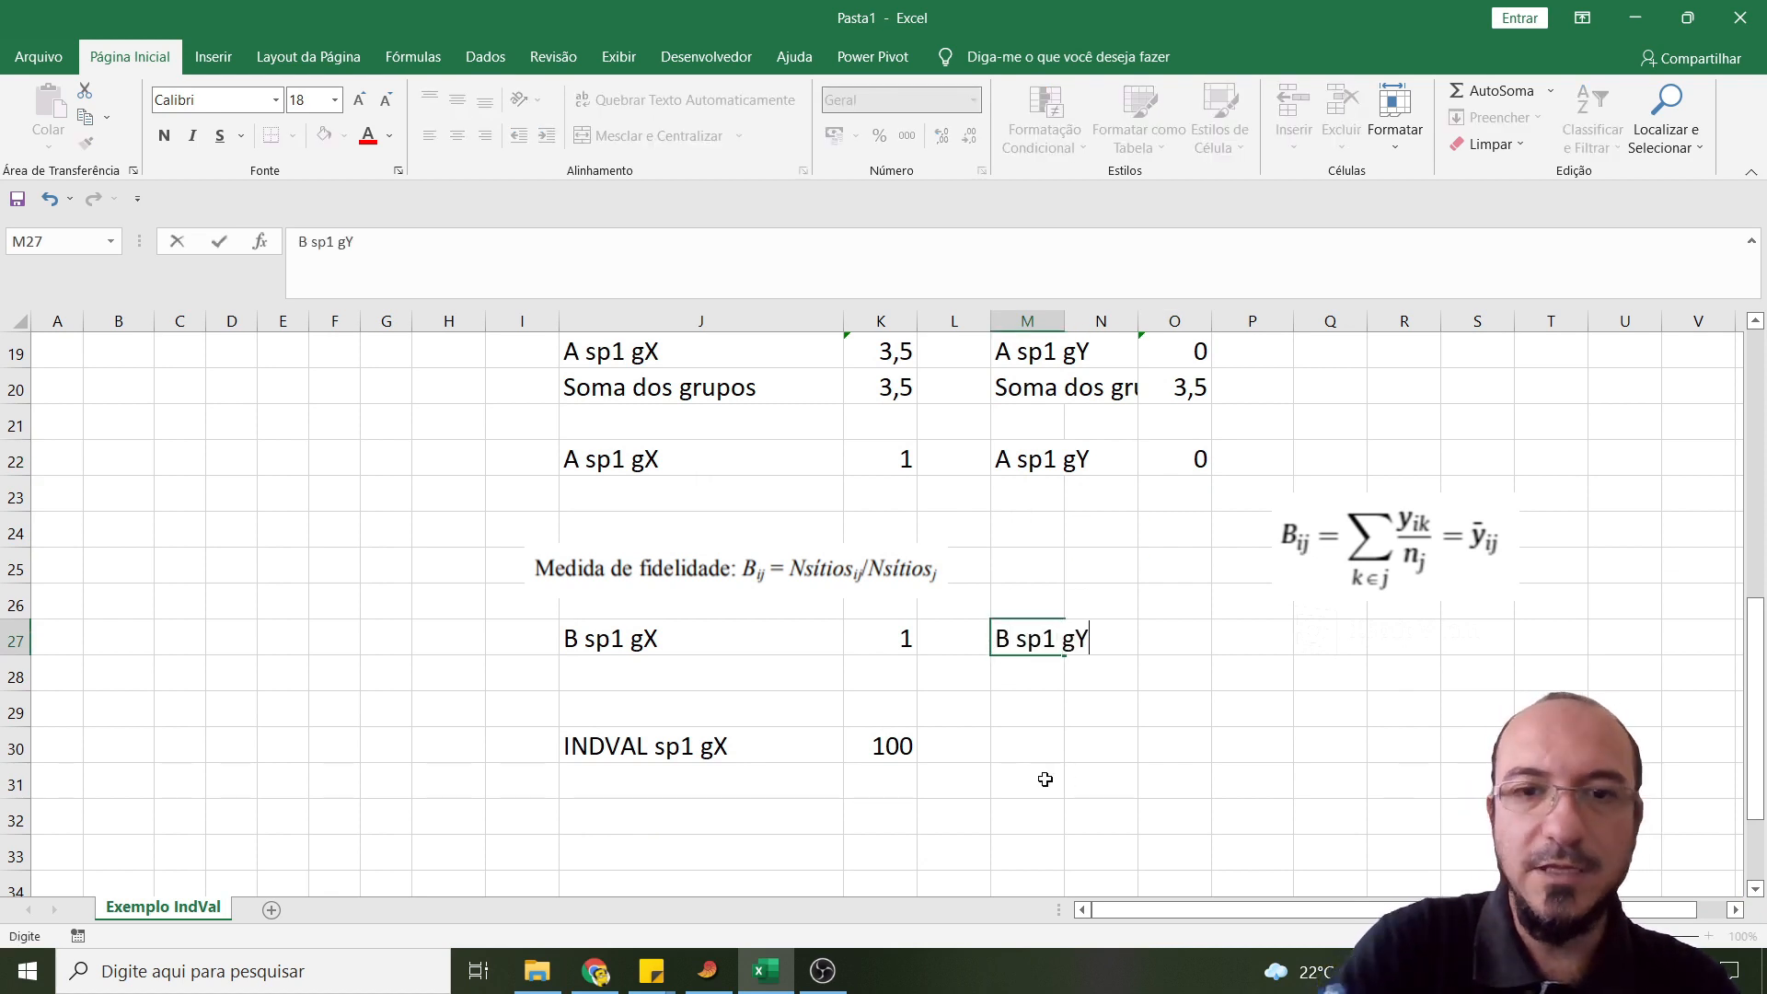
key(Tab)
key(Tab)
- Calculate the fidelity of Sp1 for site Y in cell O27 with =0/4
text(=)
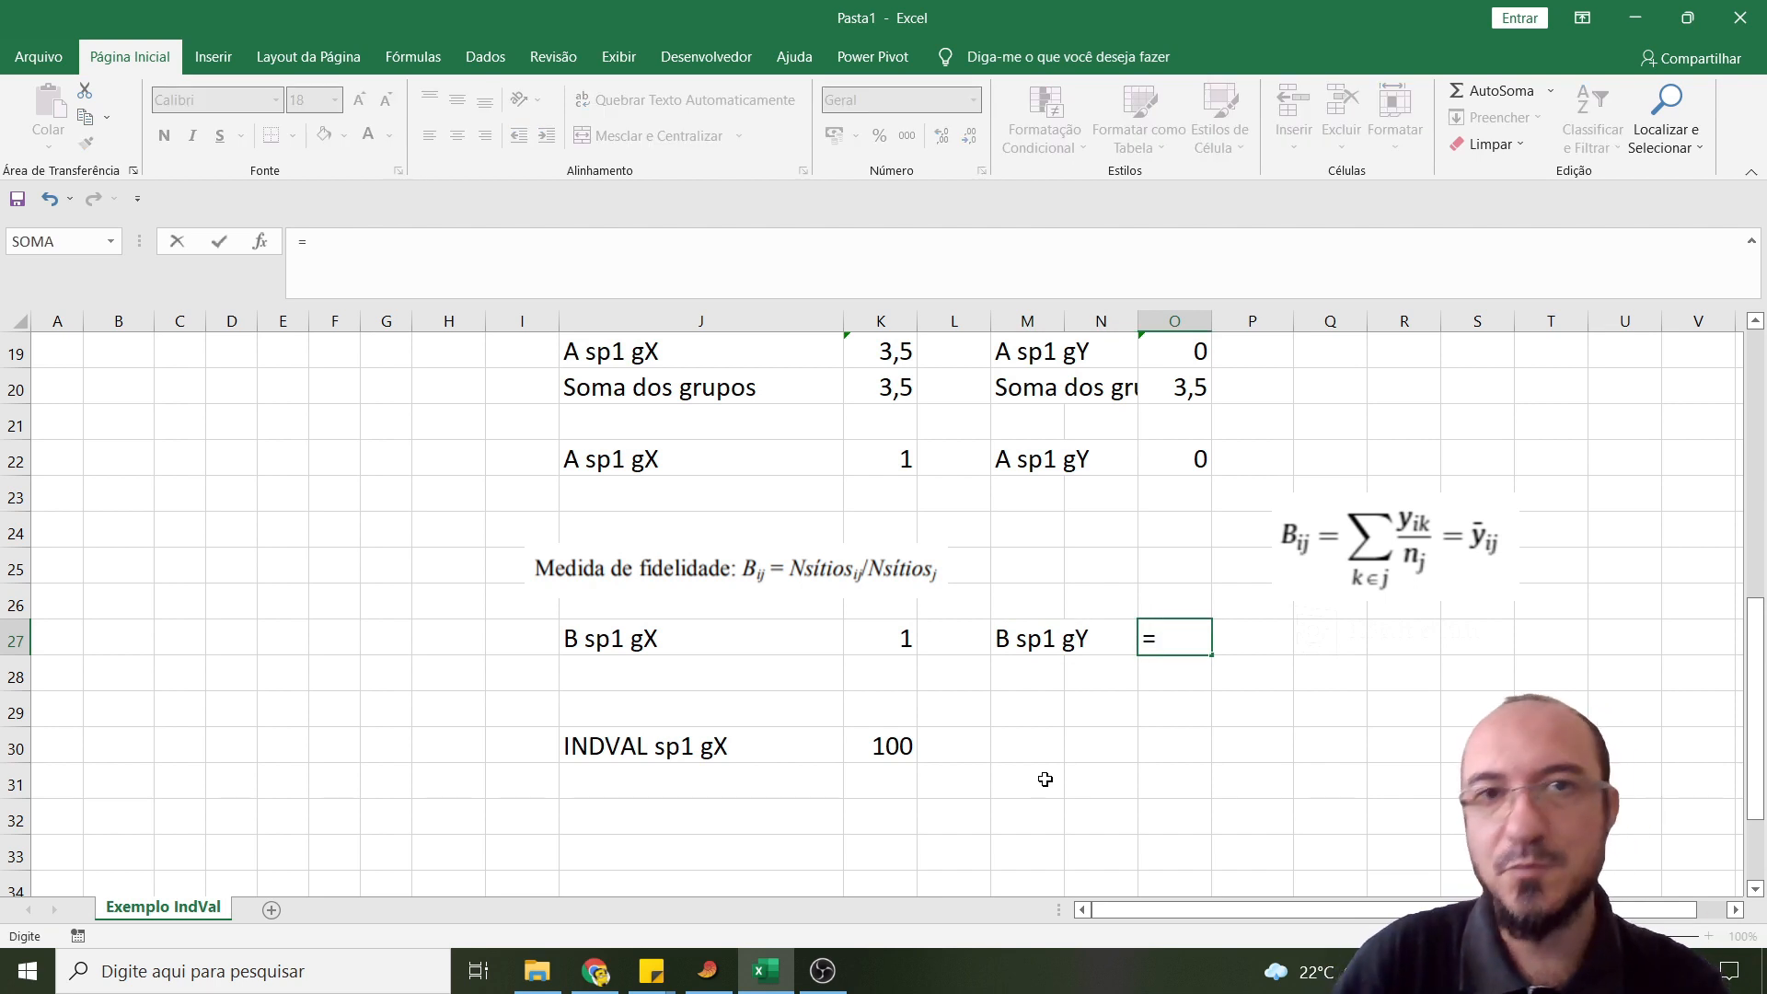
scroll(397, 592, up, 3)
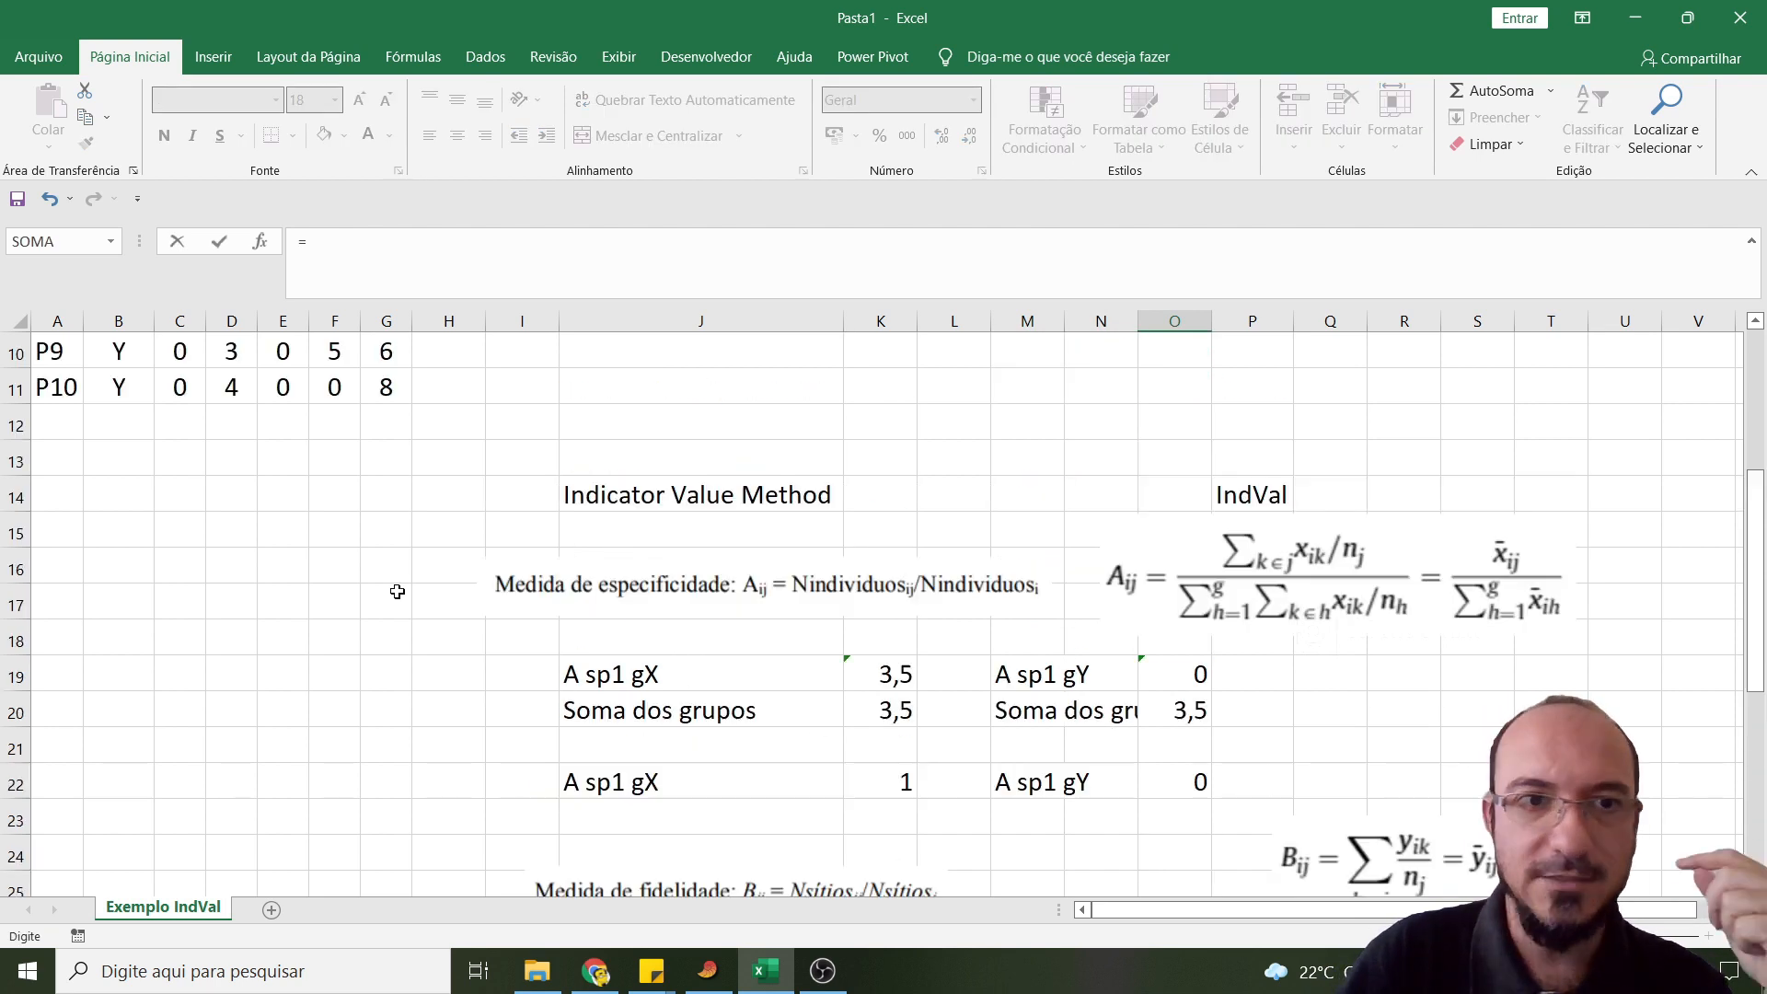
scroll(397, 592, up, 2)
scroll(692, 604, down, 4)
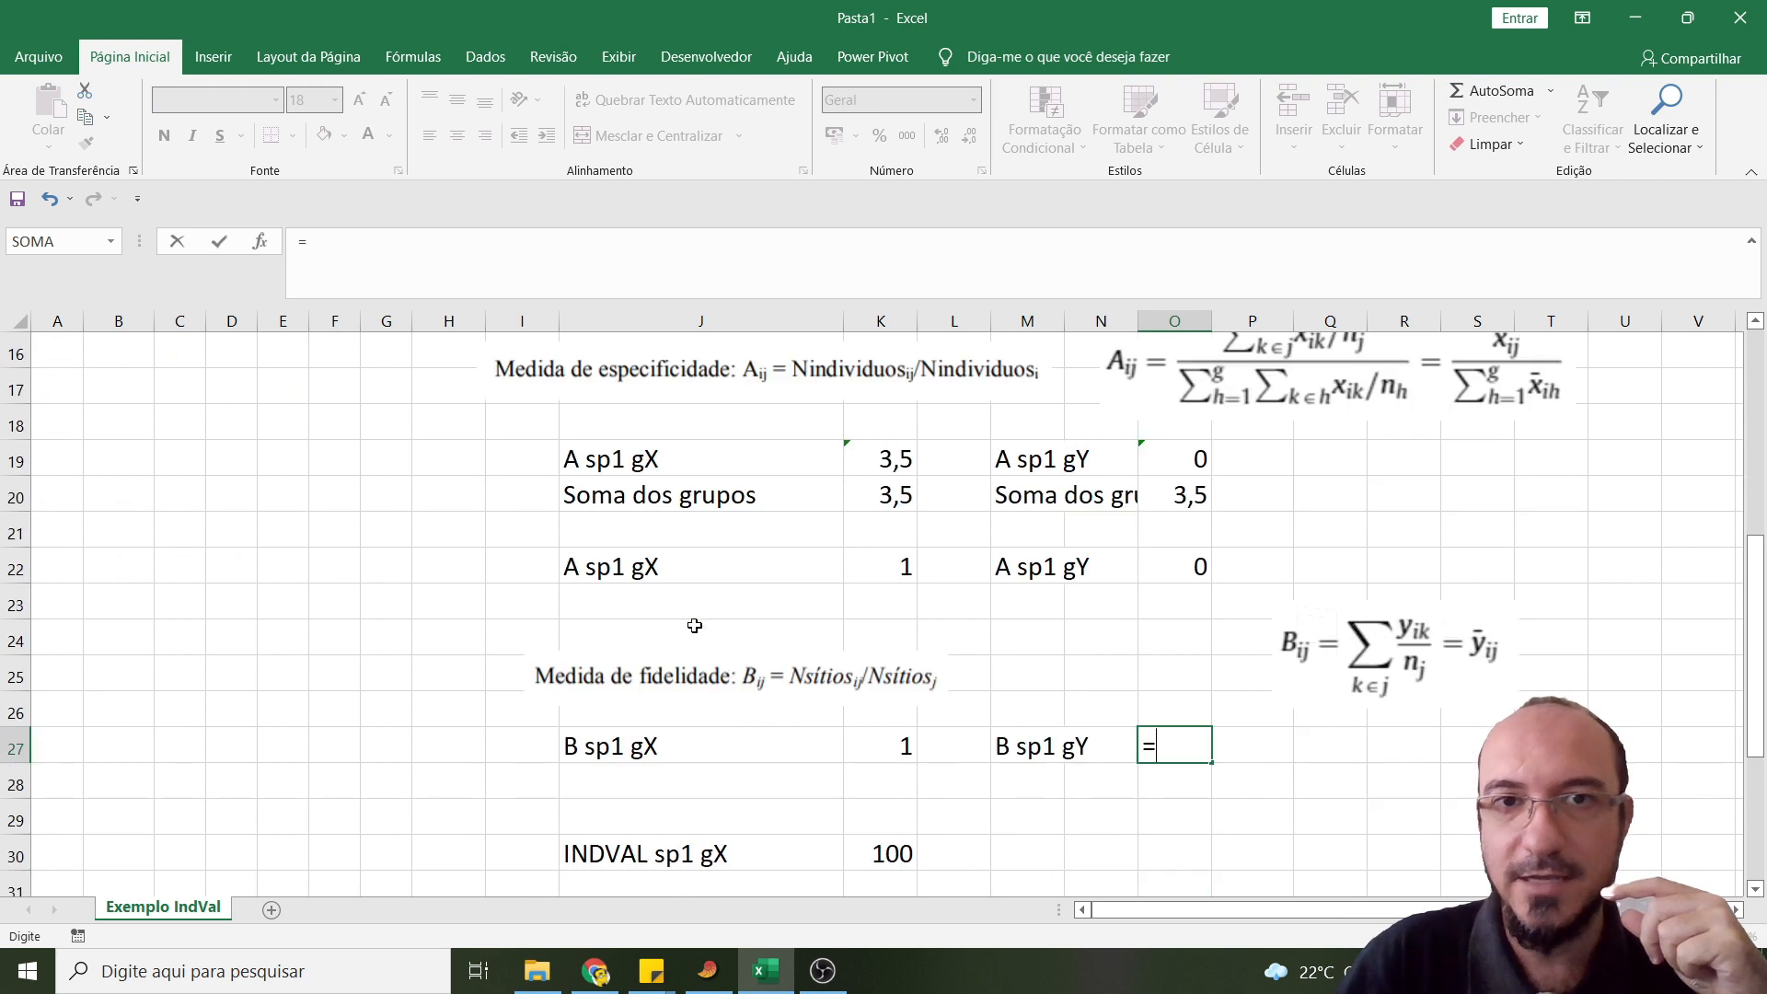
text(0/)
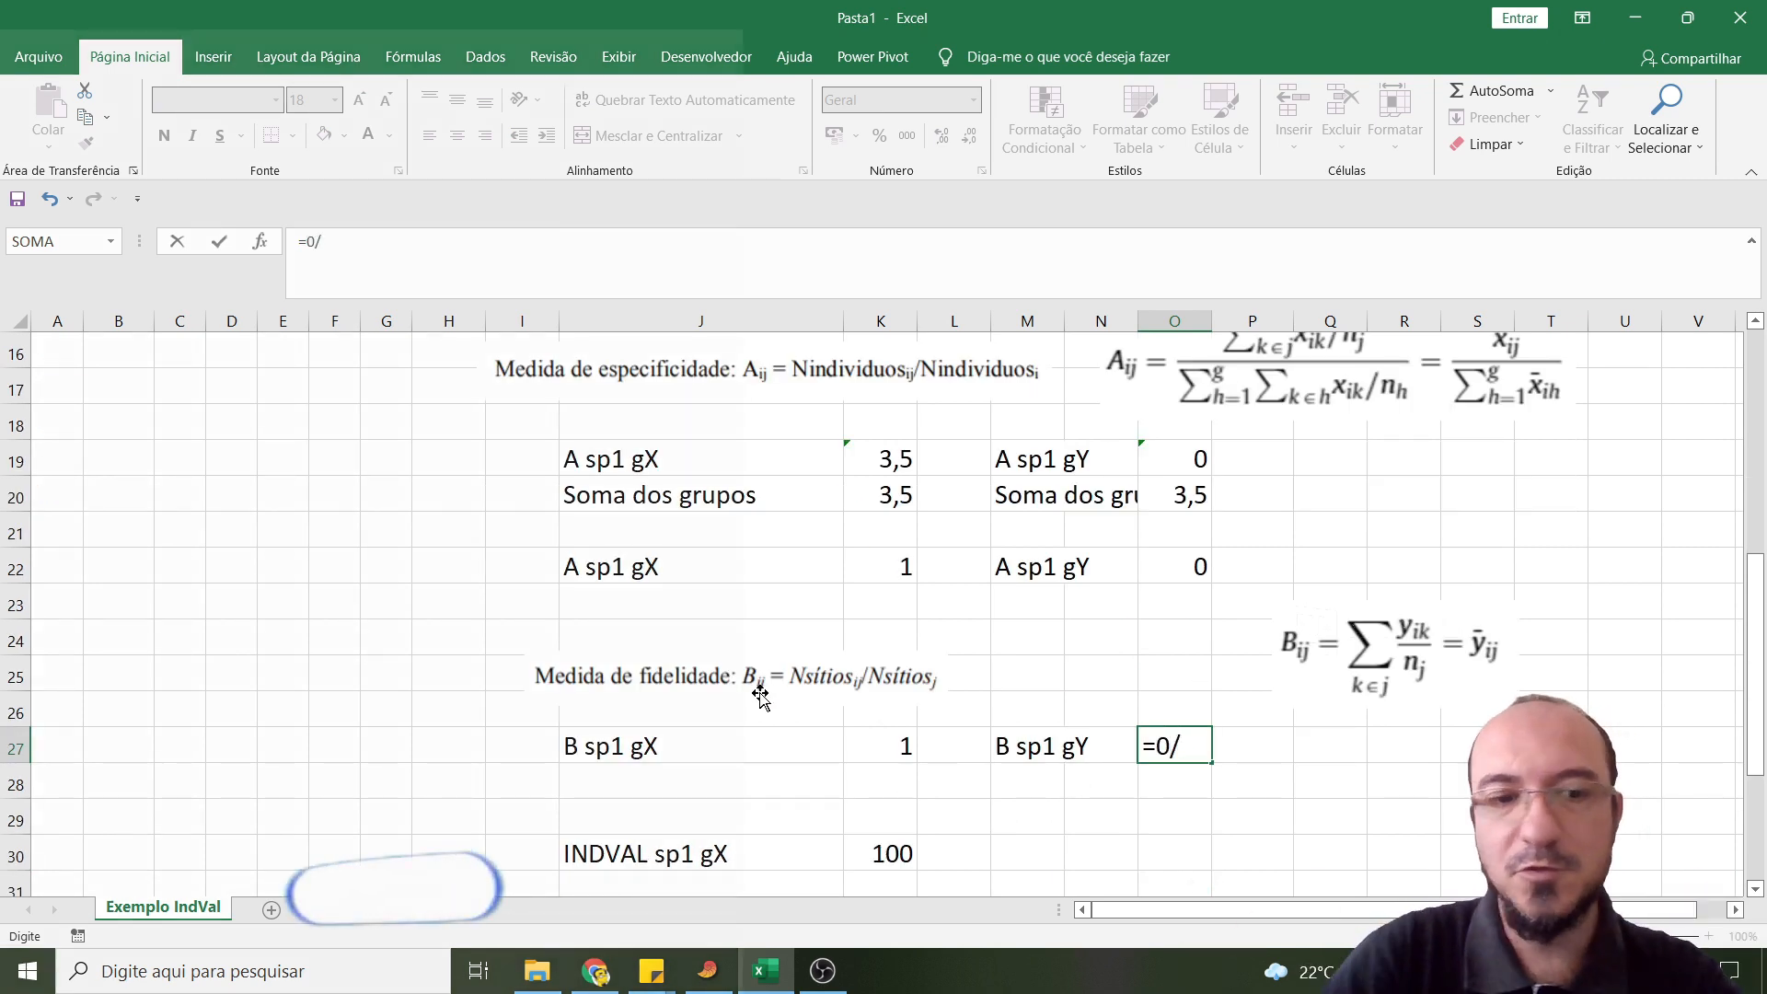
text(4)
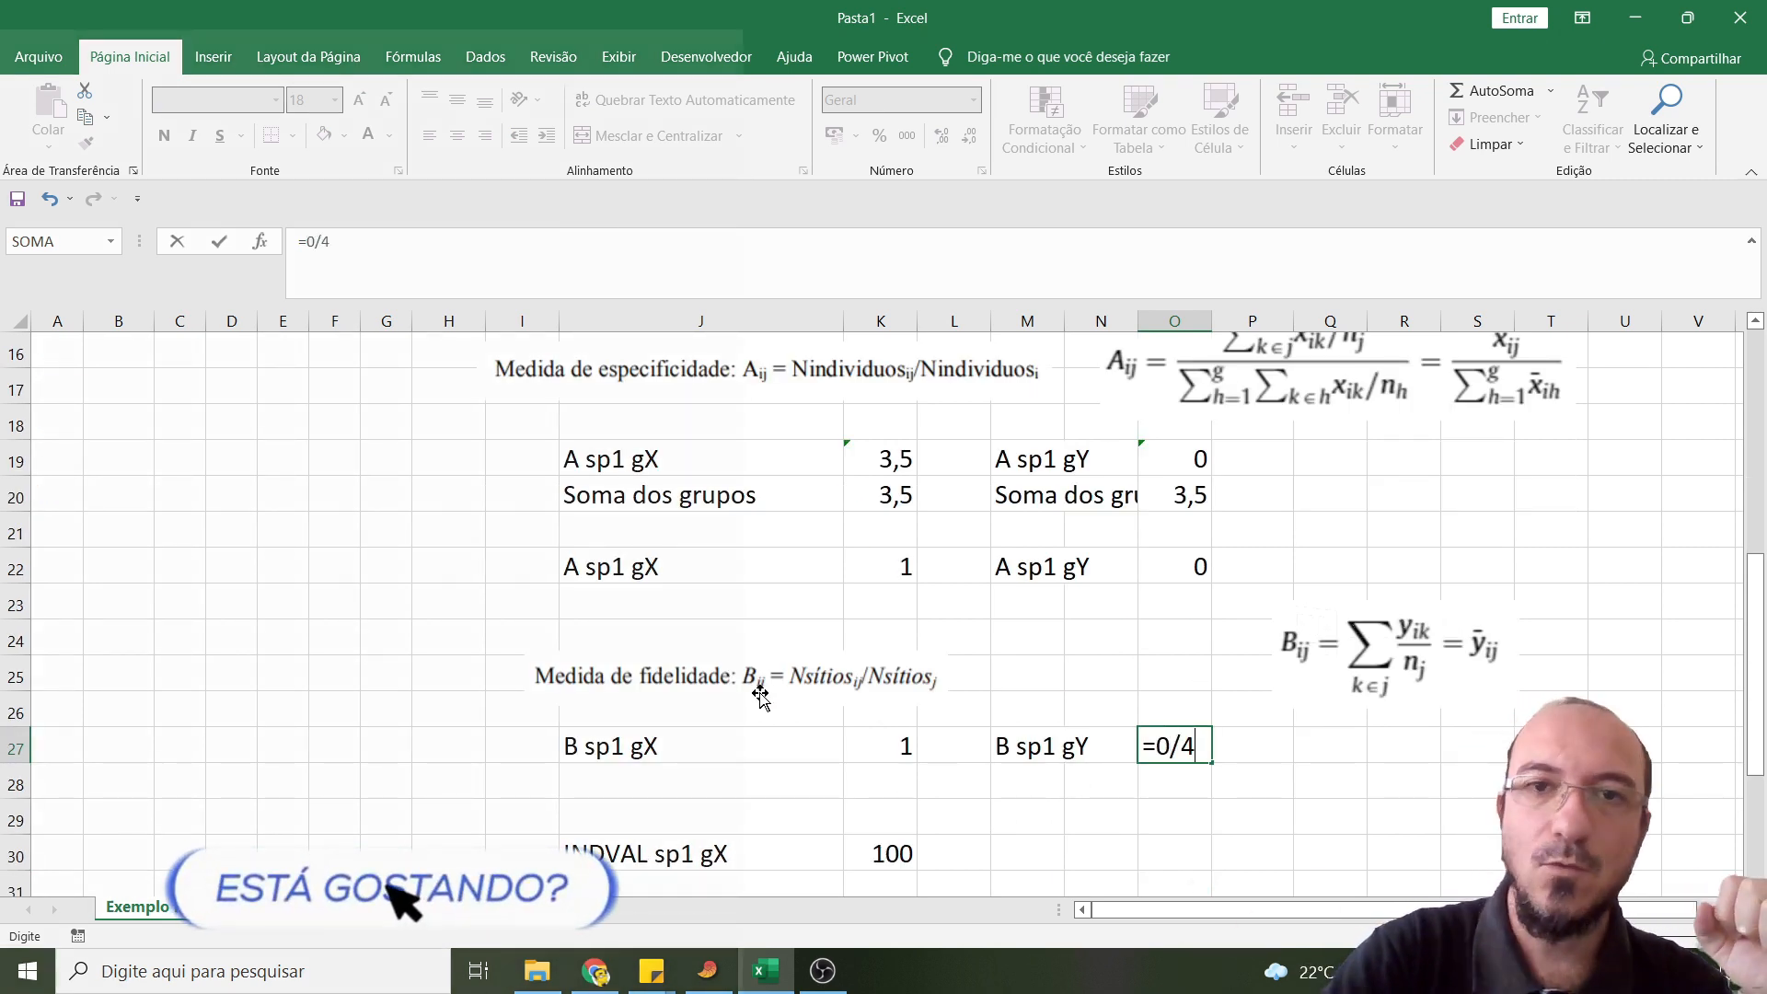
key(Return)
- Enter the label "INDVAL sp1 gY" in cell M30, beside the site X IndVal result
scroll(1028, 669, down, 2)
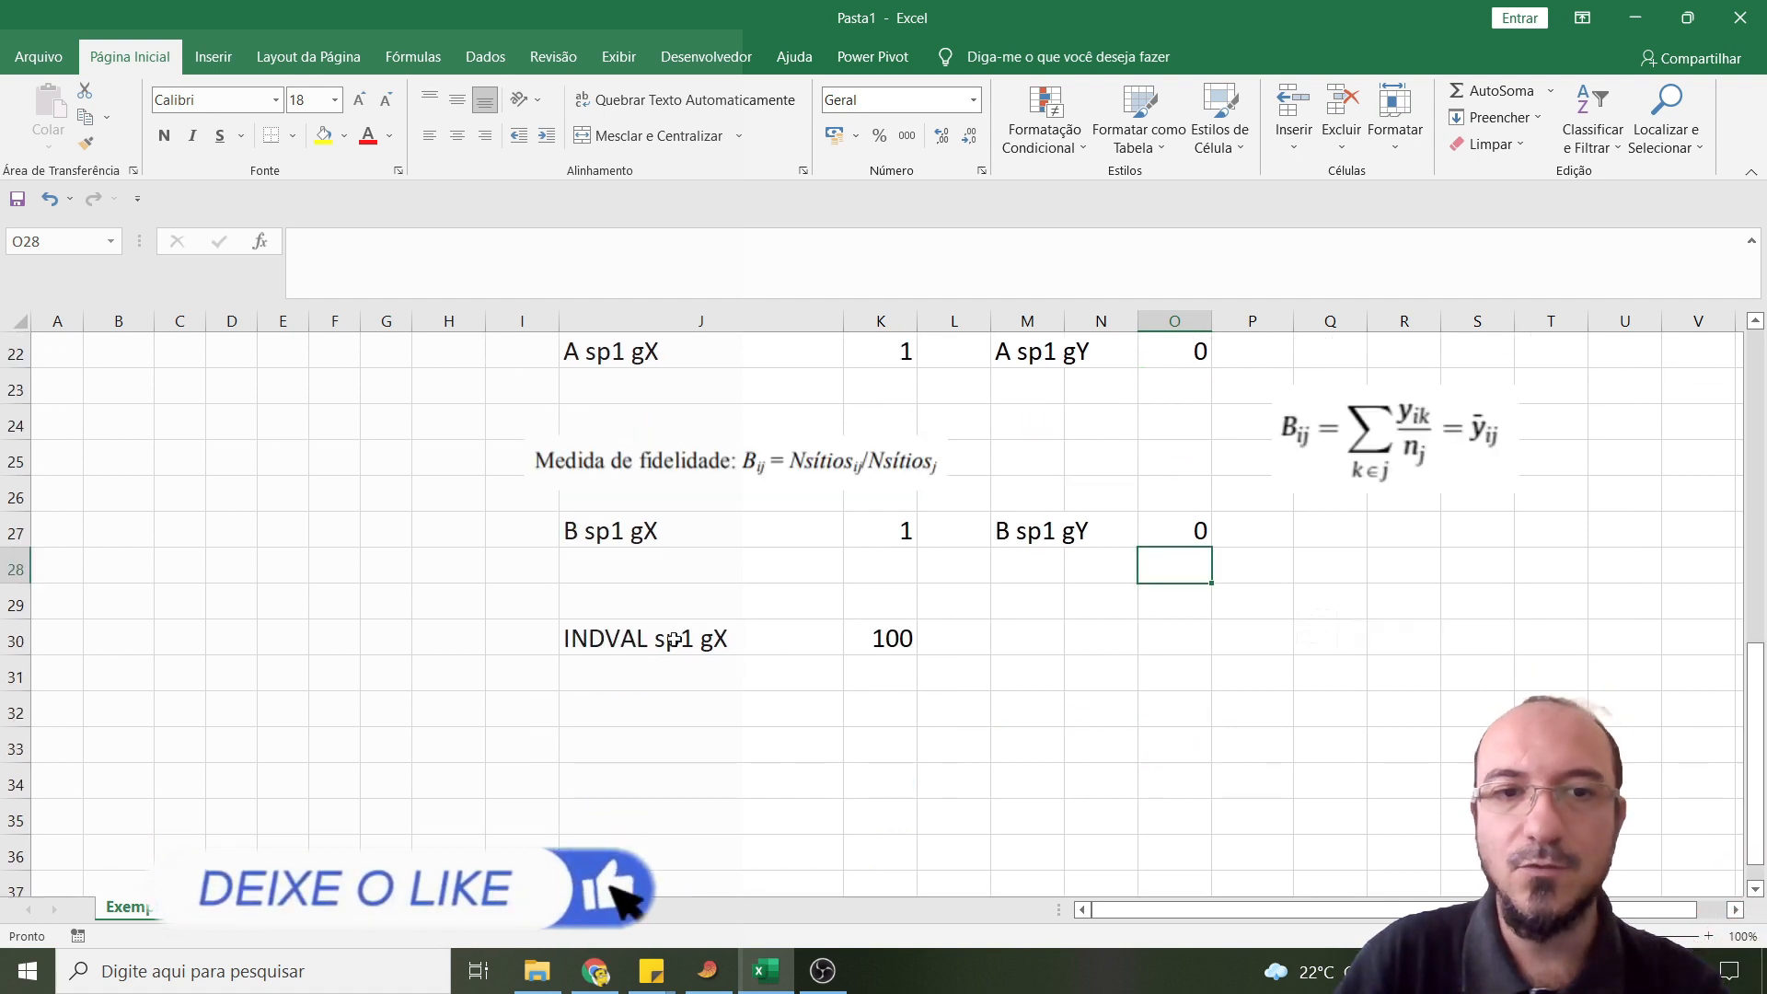
click(1016, 646)
text(INDVAL sp1 gY)
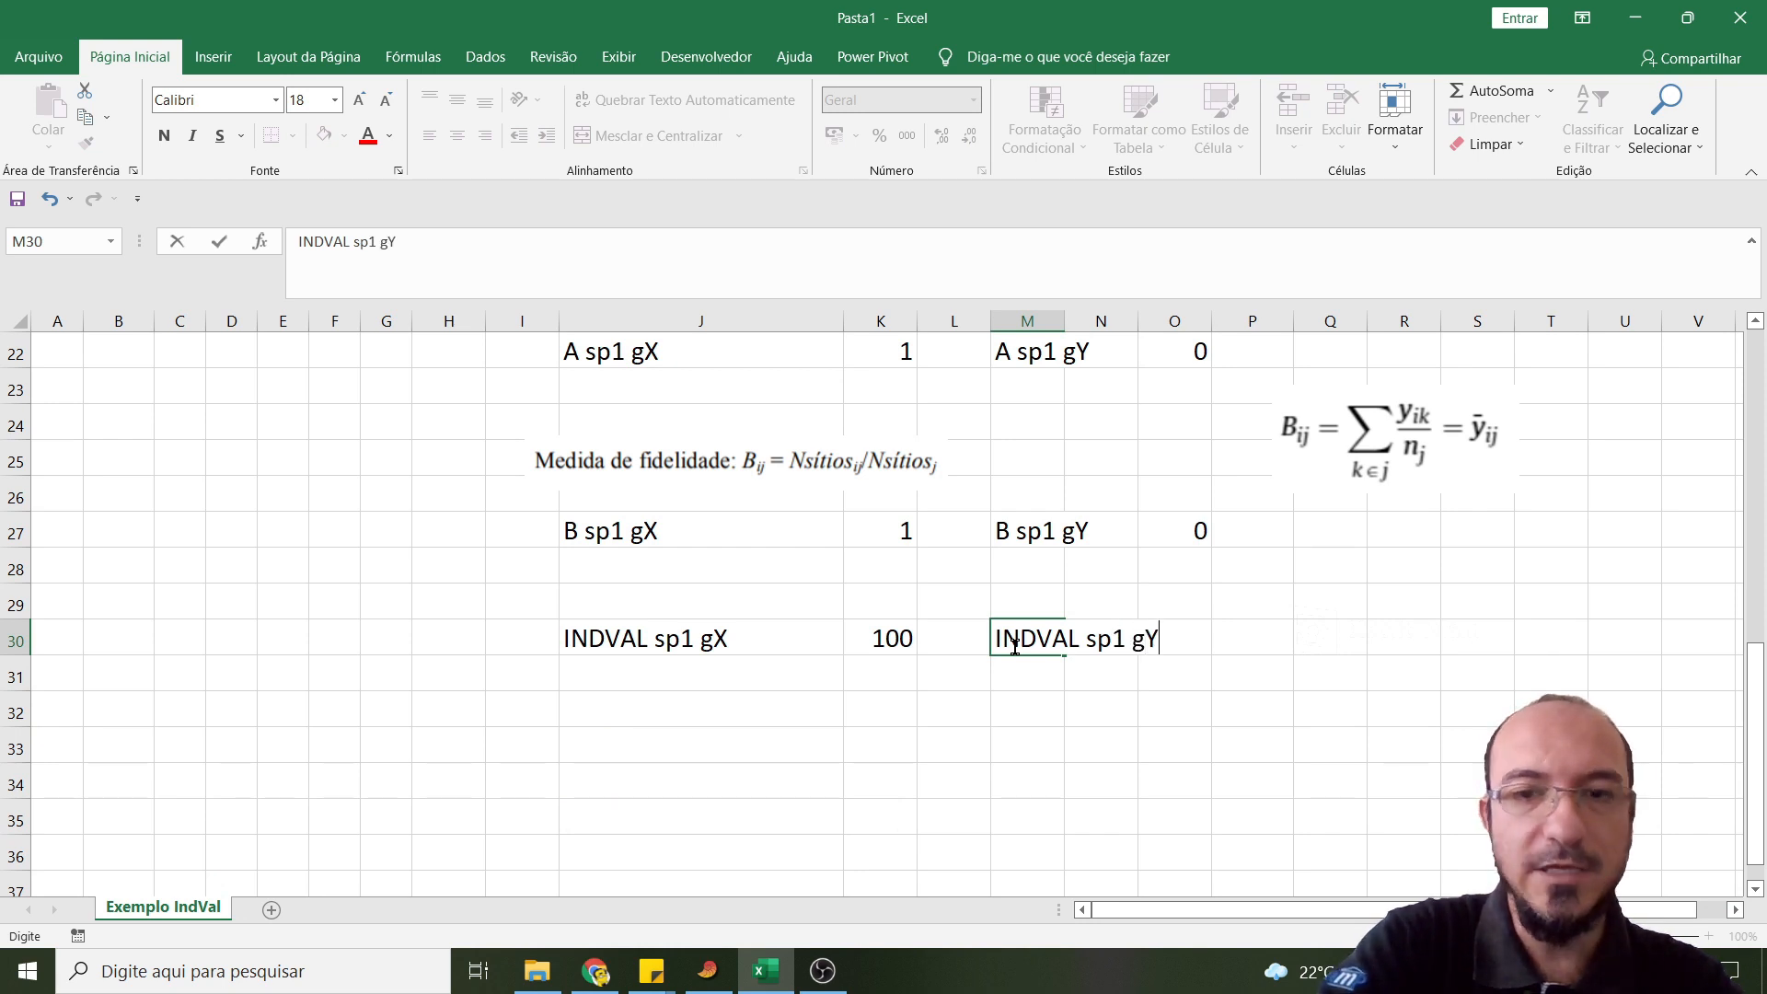
click(1156, 711)
- Calculate the IndVal of Sp1 for site Y in cell O30 with =O22*O27
click(1197, 630)
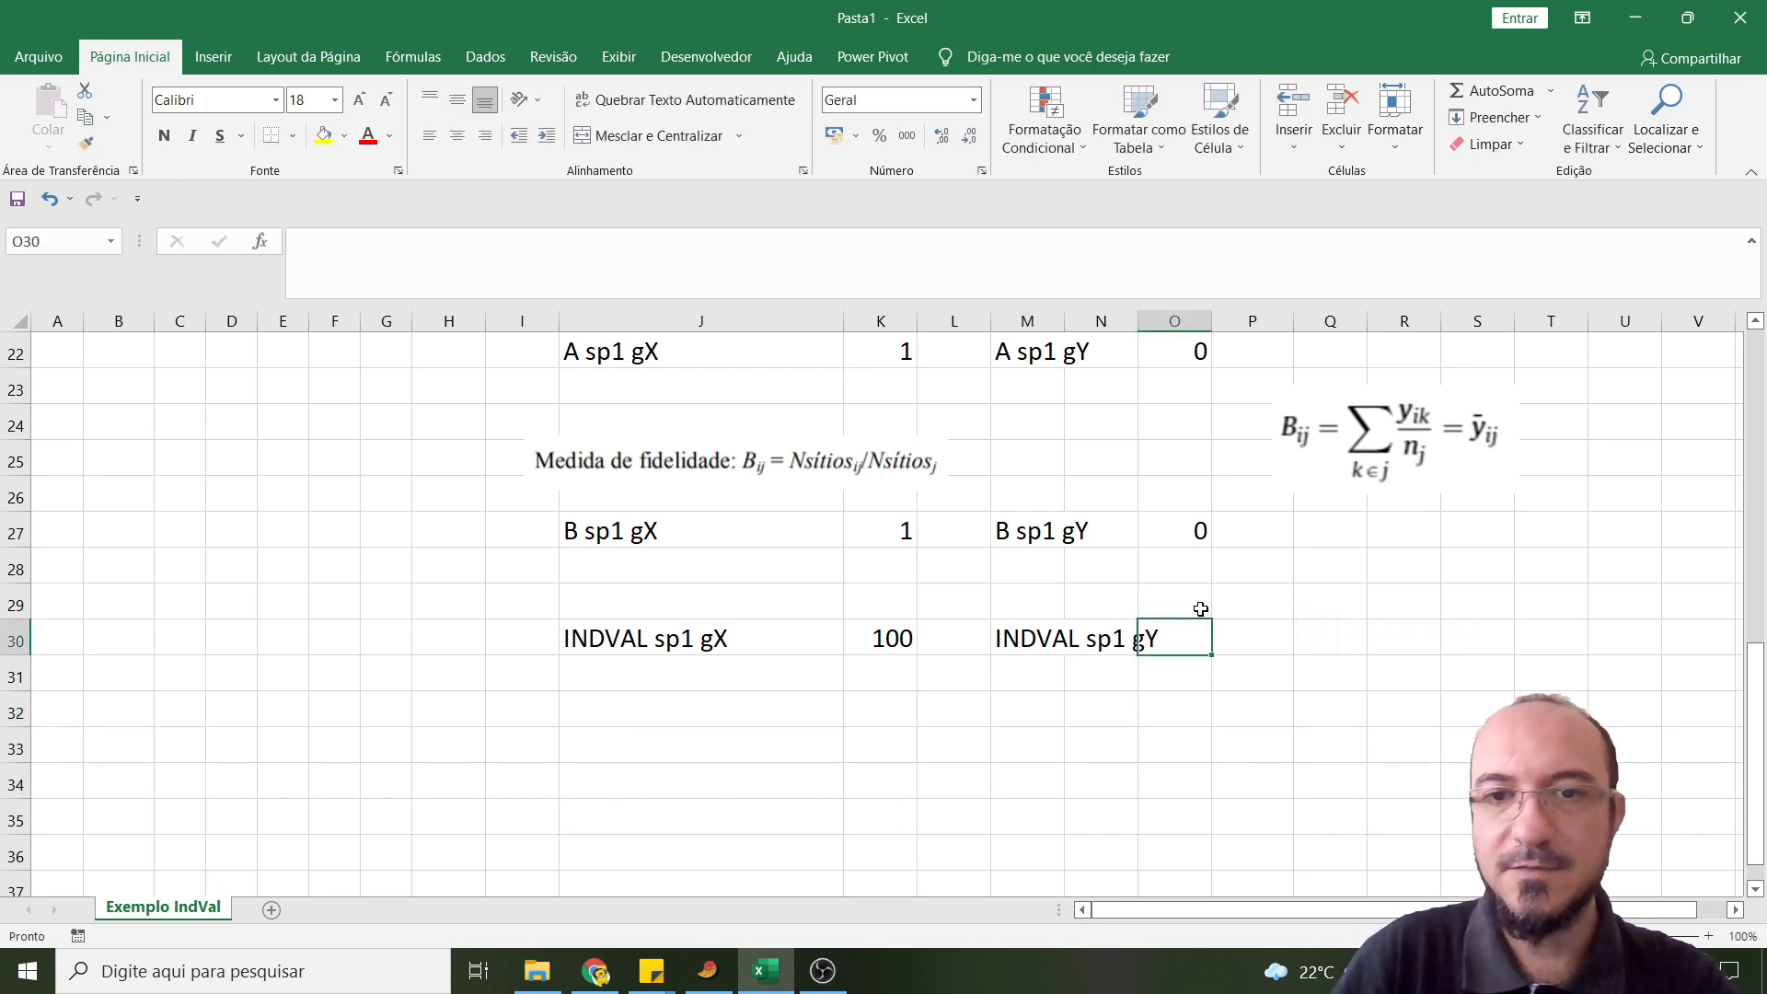
text(=)
click(1179, 346)
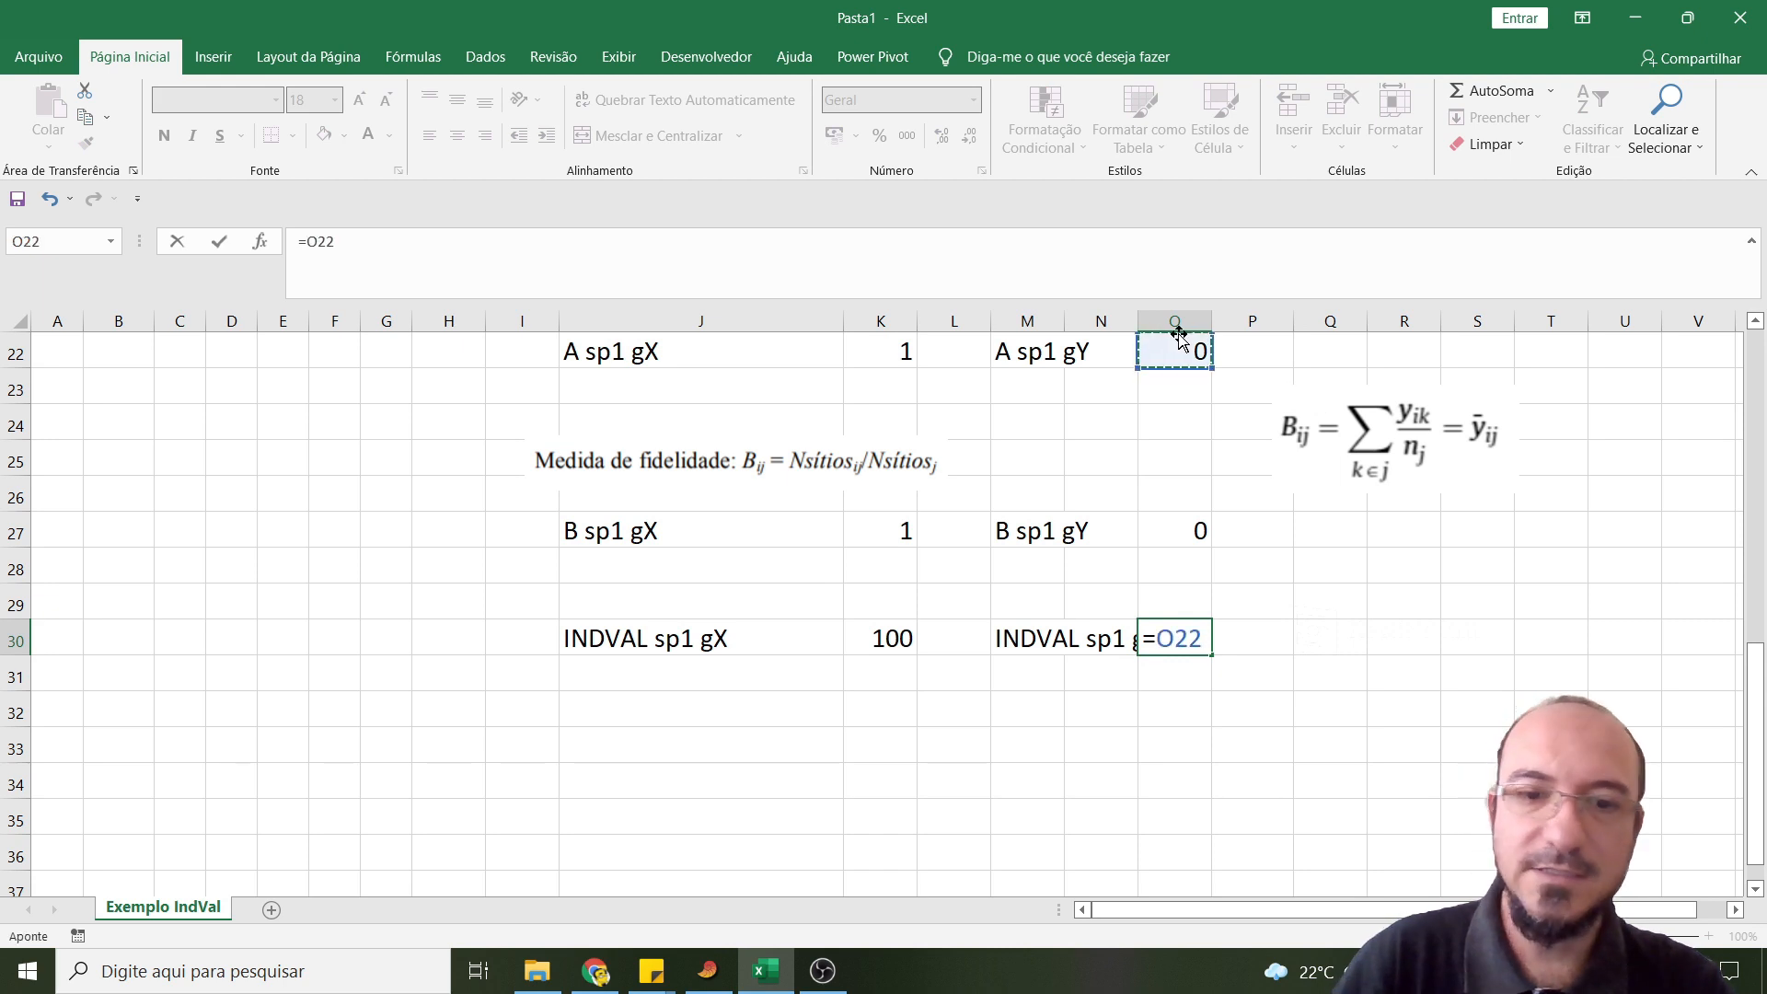
text(*)
click(1182, 527)
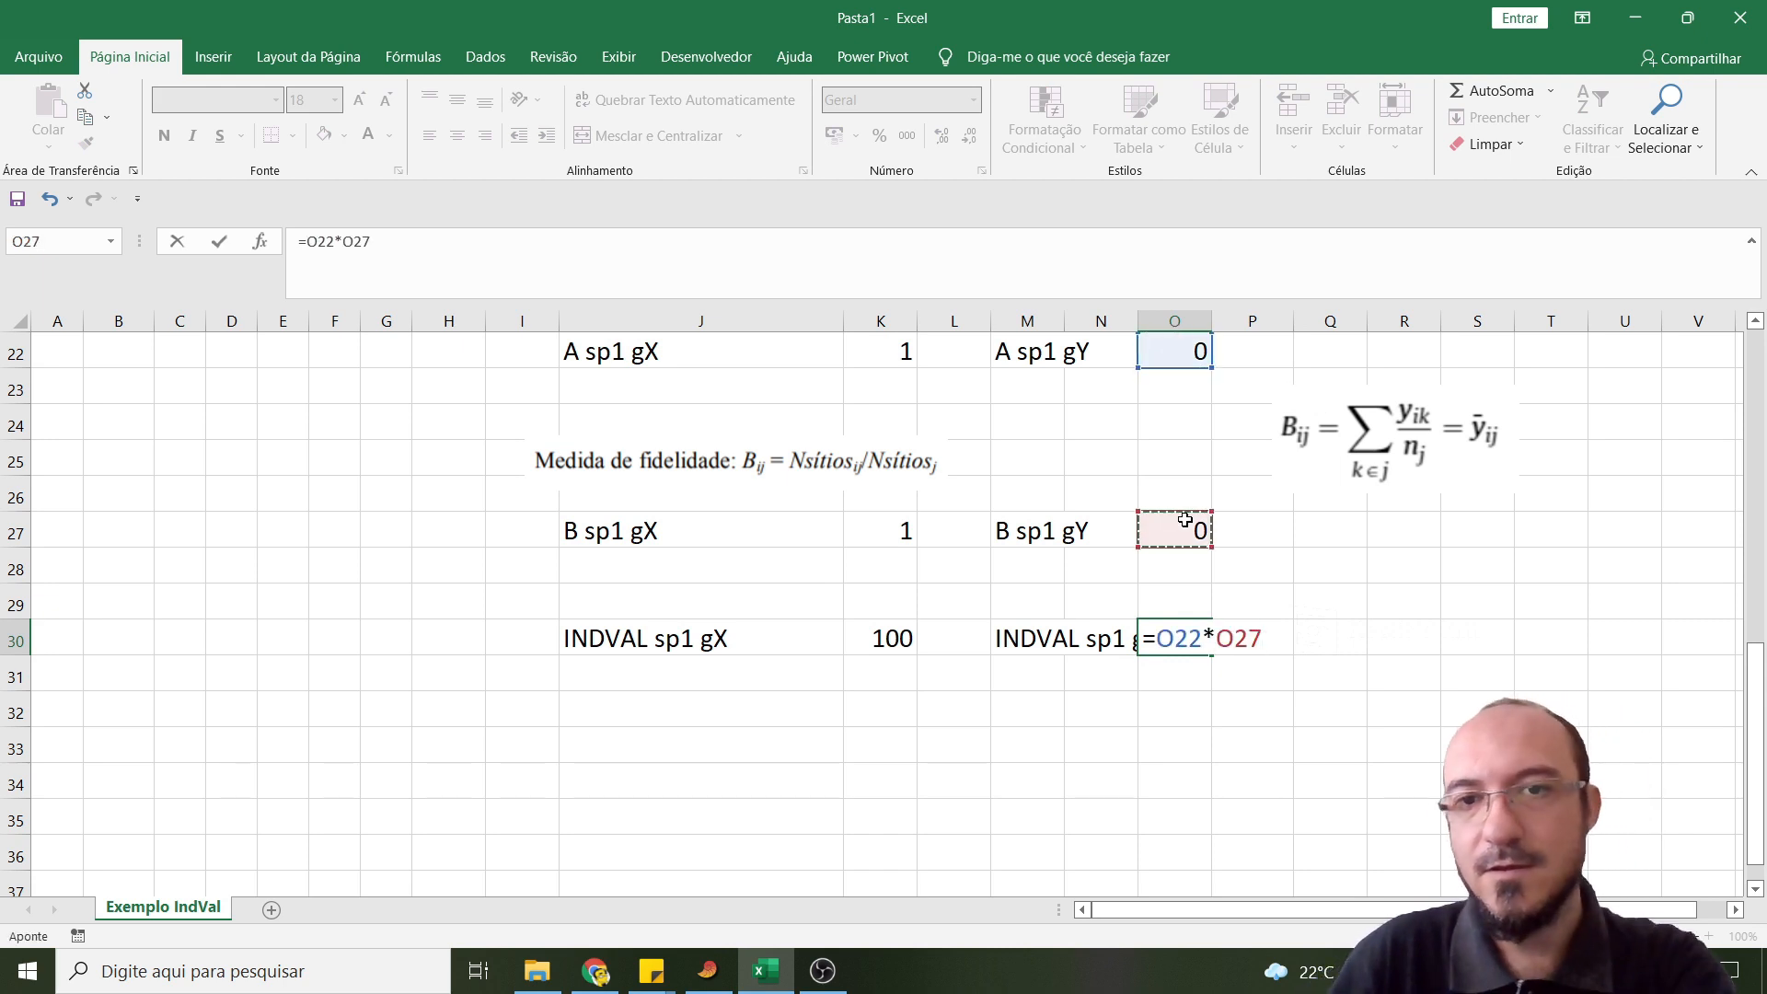
key(Return)
- Review the Sp1 specificity, fidelity and IndVal calculations for sites X and Y against the fidelity formula
scroll(1197, 644, up, 2)
scroll(1159, 693, up, 1)
scroll(1159, 692, down, 2)
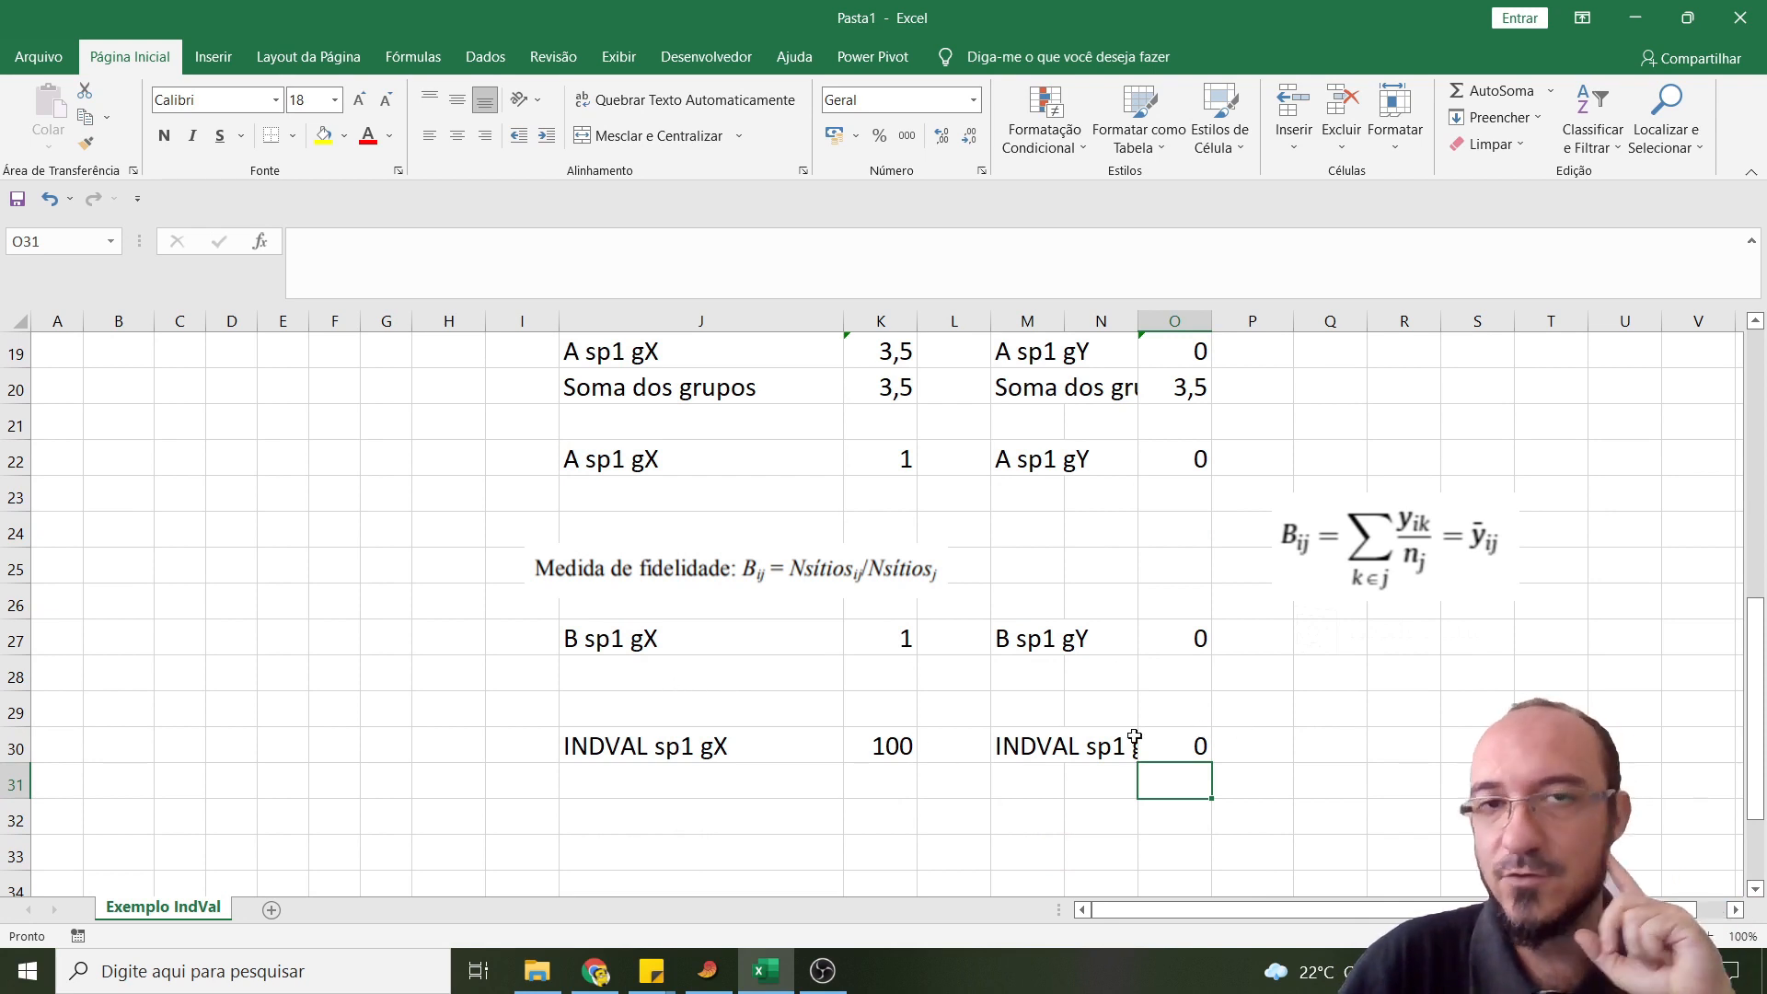
scroll(1335, 689, up, 3)
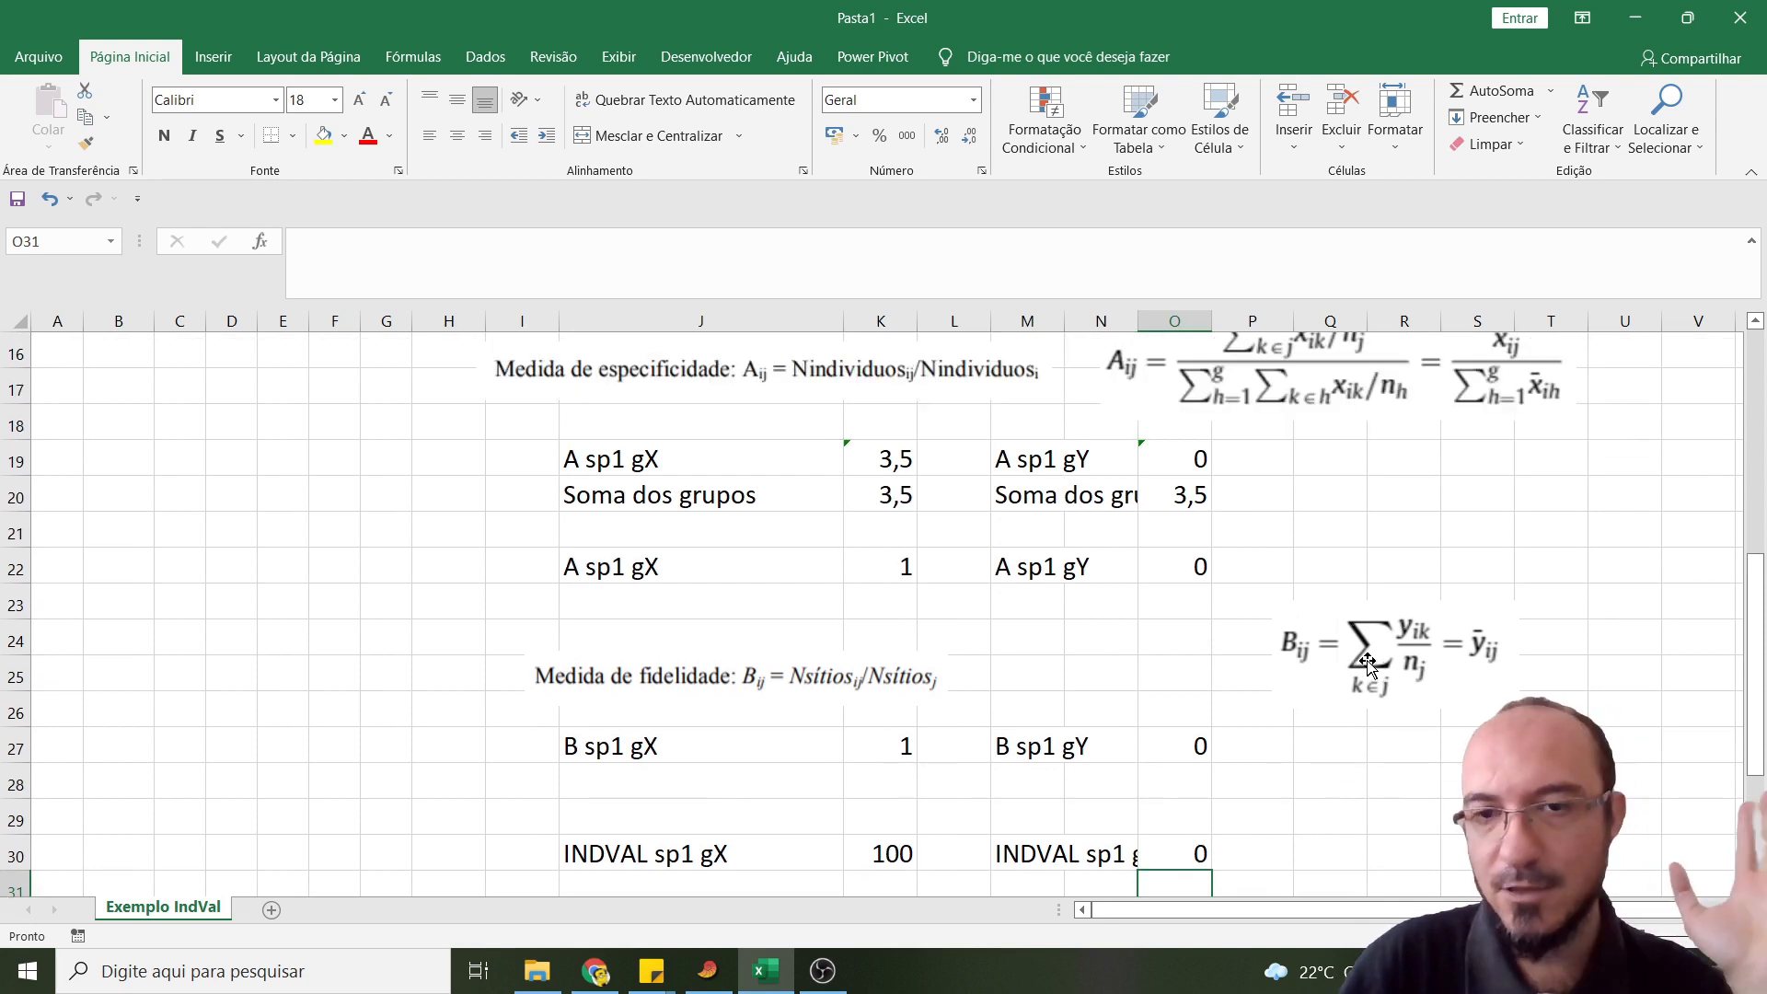
click(1378, 663)
drag(1377, 663, 1367, 659)
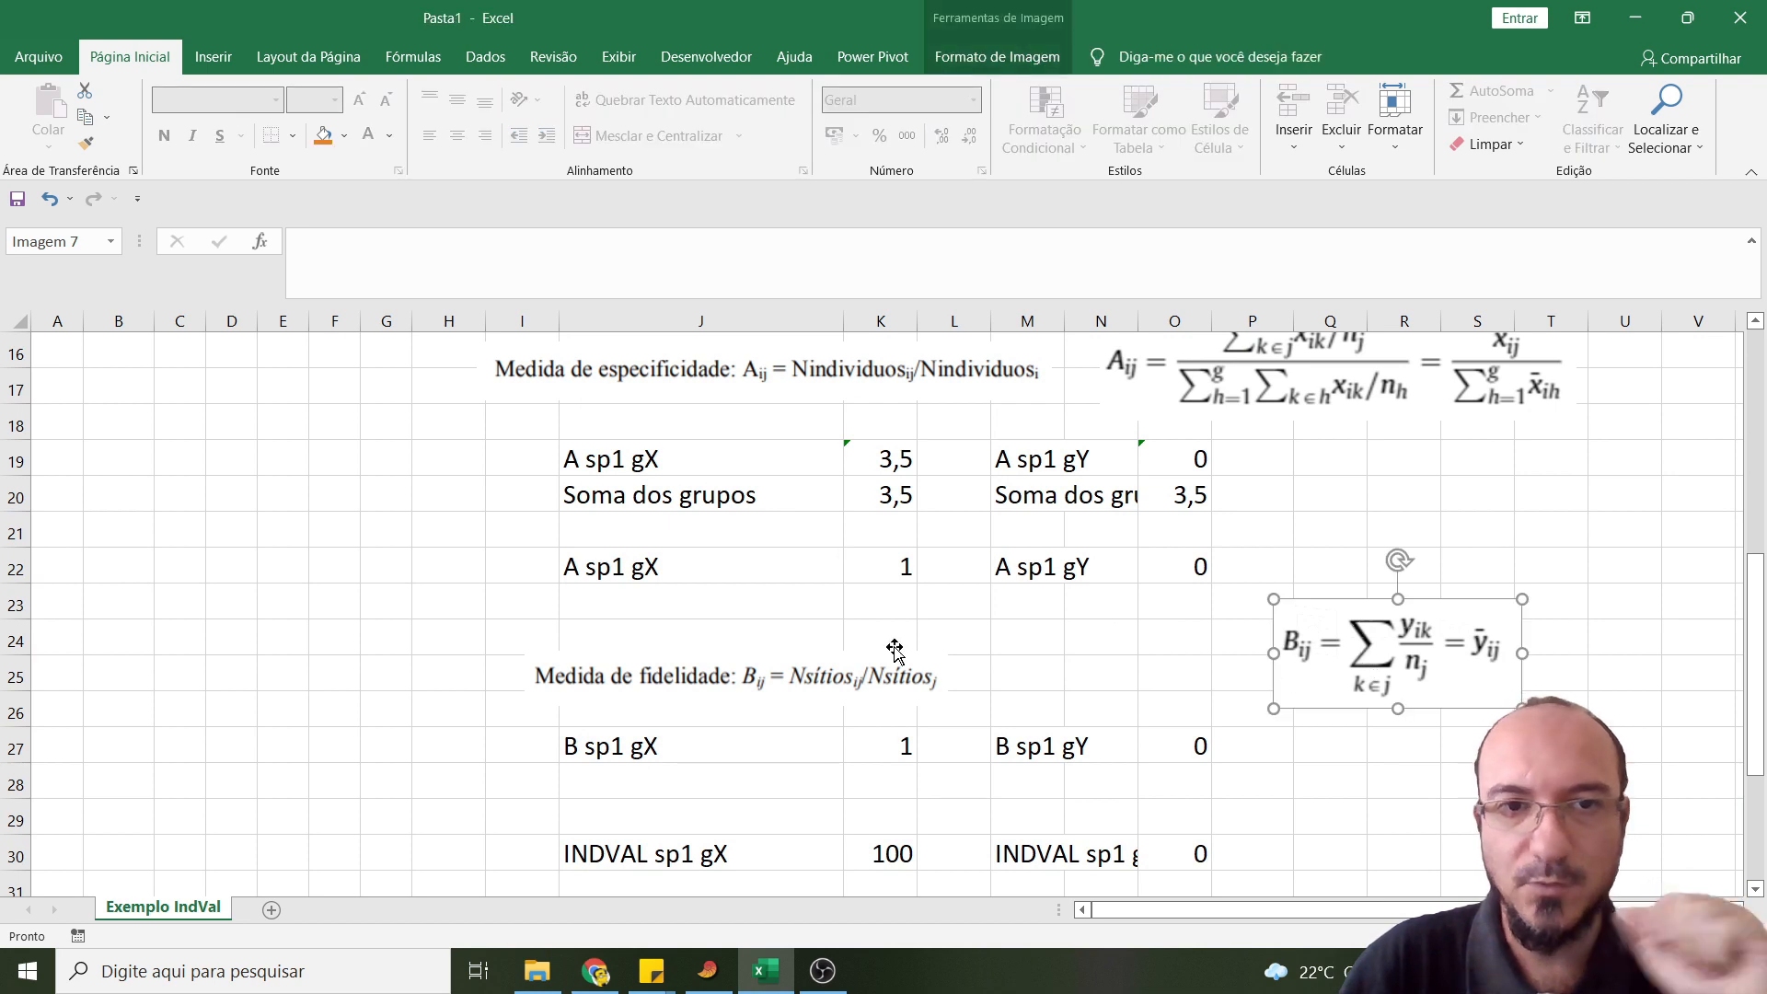
scroll(900, 651, down, 1)
scroll(737, 620, up, 1)
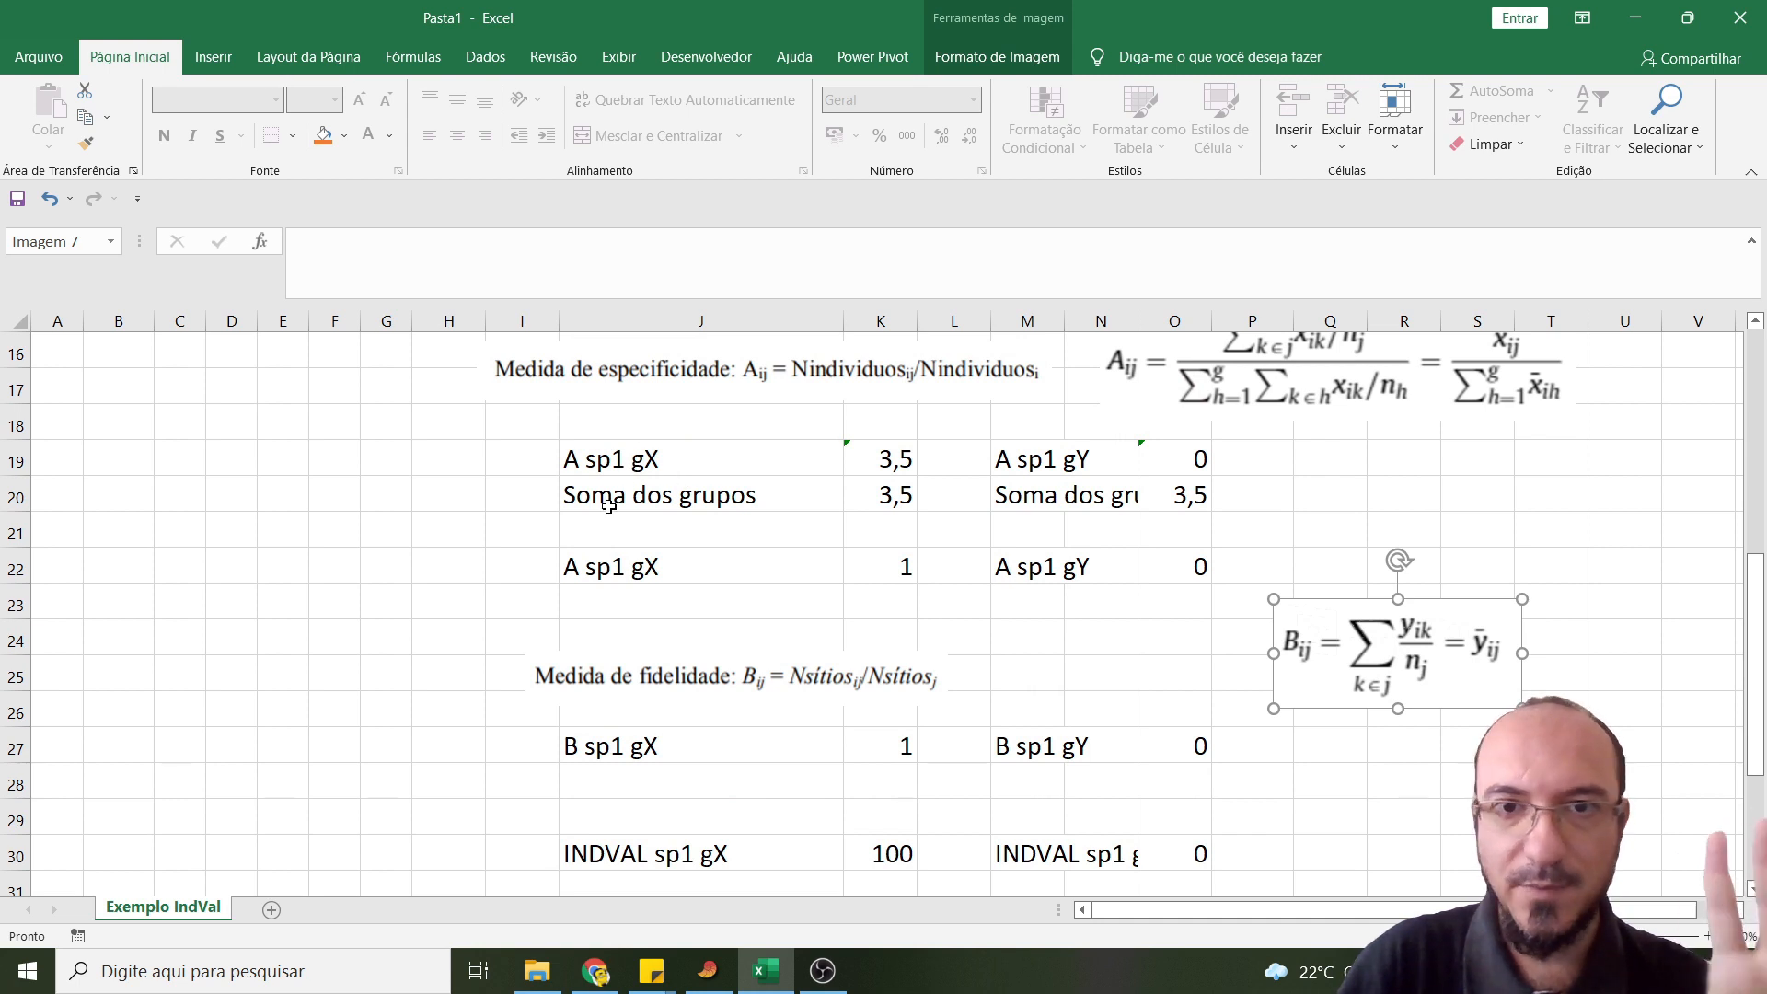
- Compare the Sp1 and Sp2 abundances across the plots of sites X and Y in the data table
scroll(532, 508, up, 5)
drag(231, 387, 177, 391)
drag(177, 602, 176, 709)
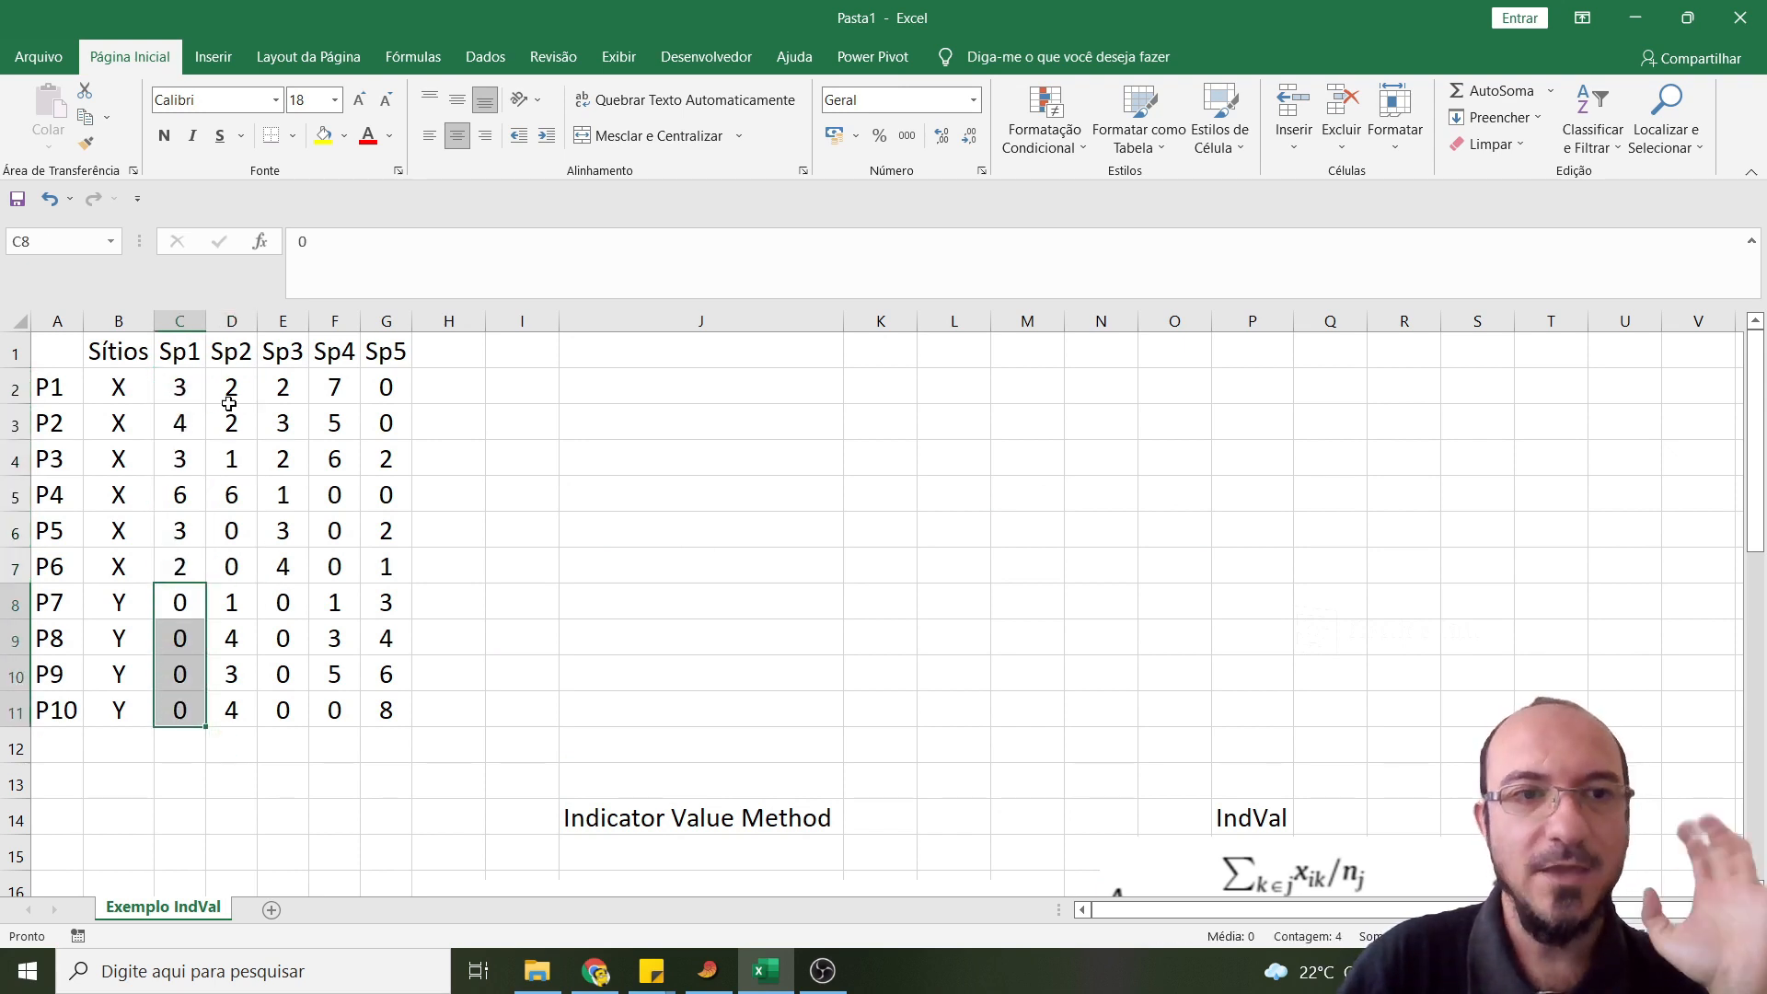
drag(224, 371, 231, 710)
drag(230, 530, 232, 552)
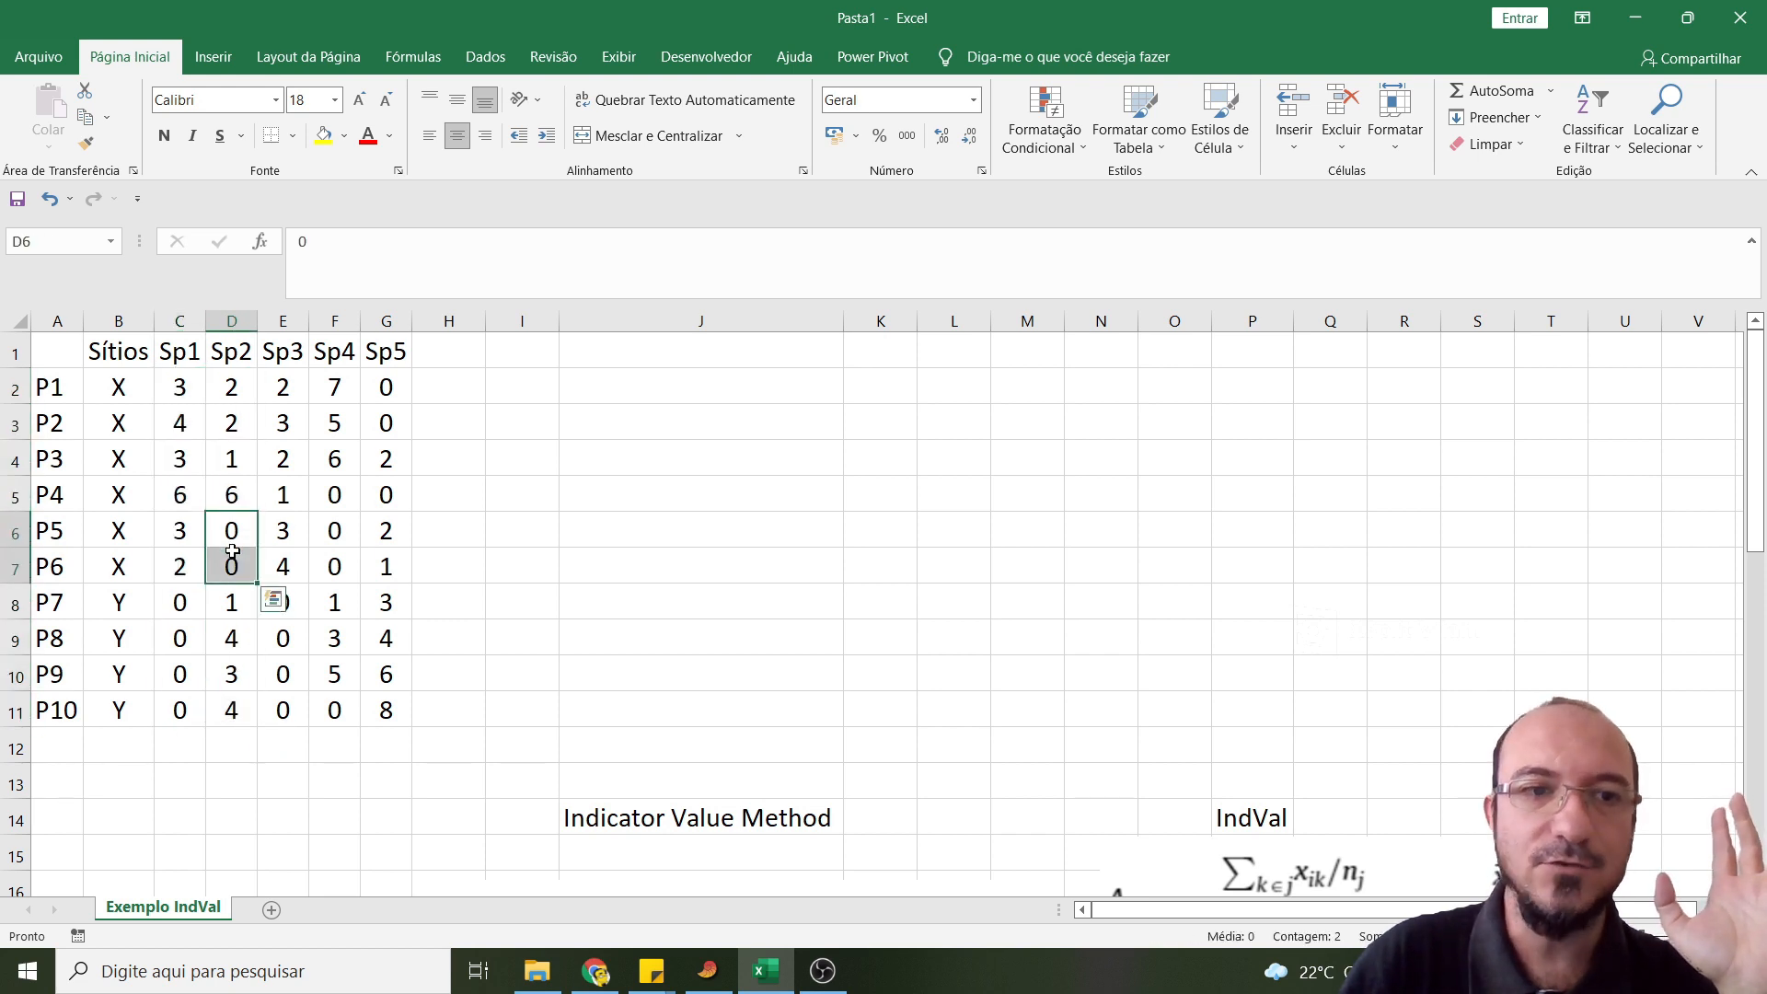
click(228, 630)
click(232, 424)
- Select the range H19:Q30 covering the whole Sp1 calculation block for both sites
scroll(815, 511, down, 5)
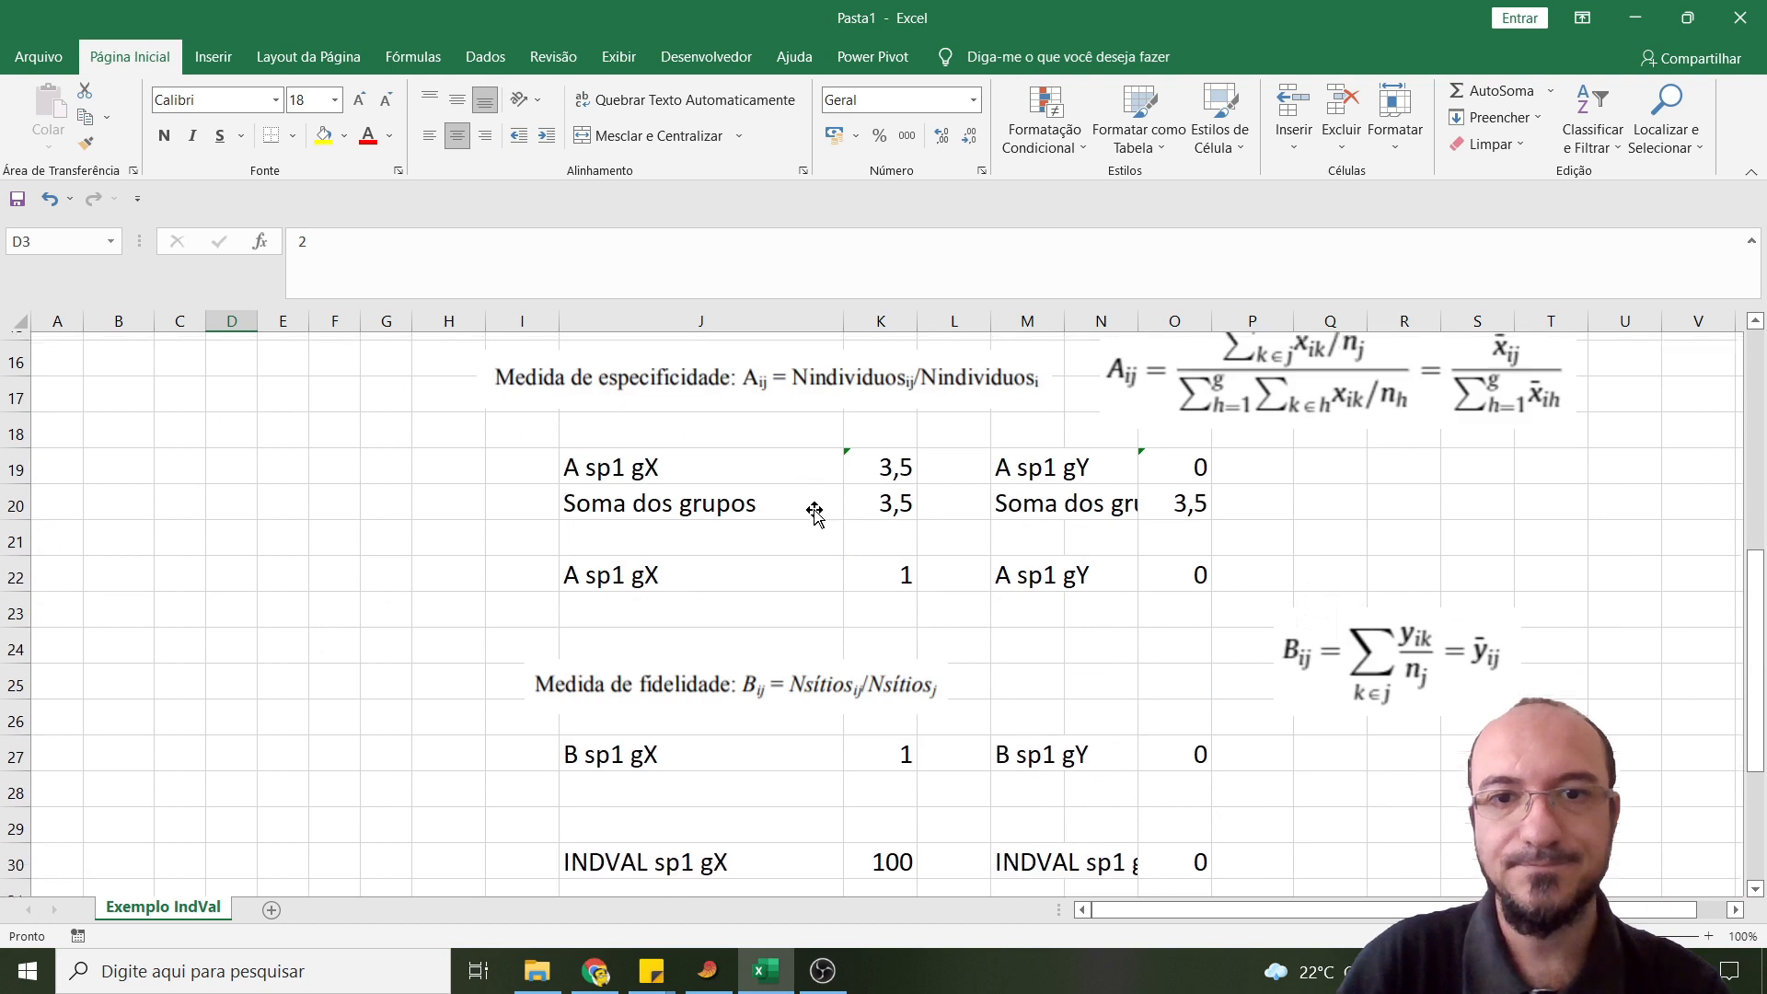
scroll(552, 460, down, 1)
scroll(637, 463, up, 1)
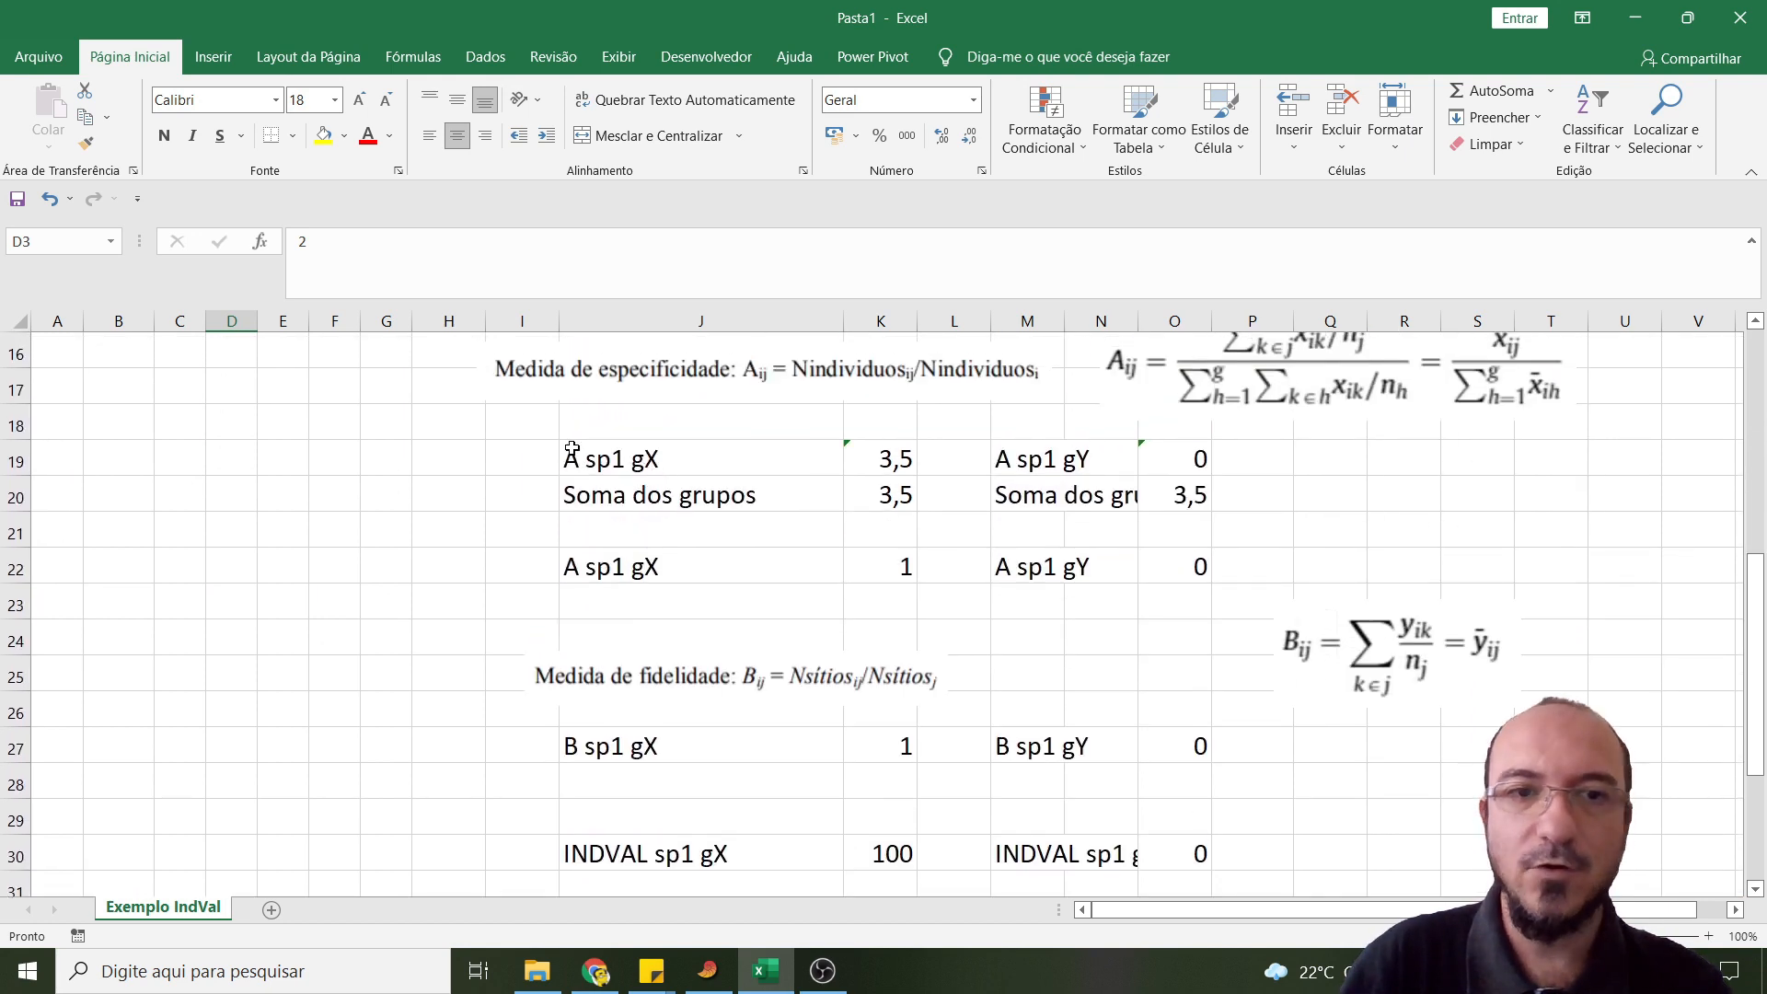
drag(438, 450, 1306, 865)
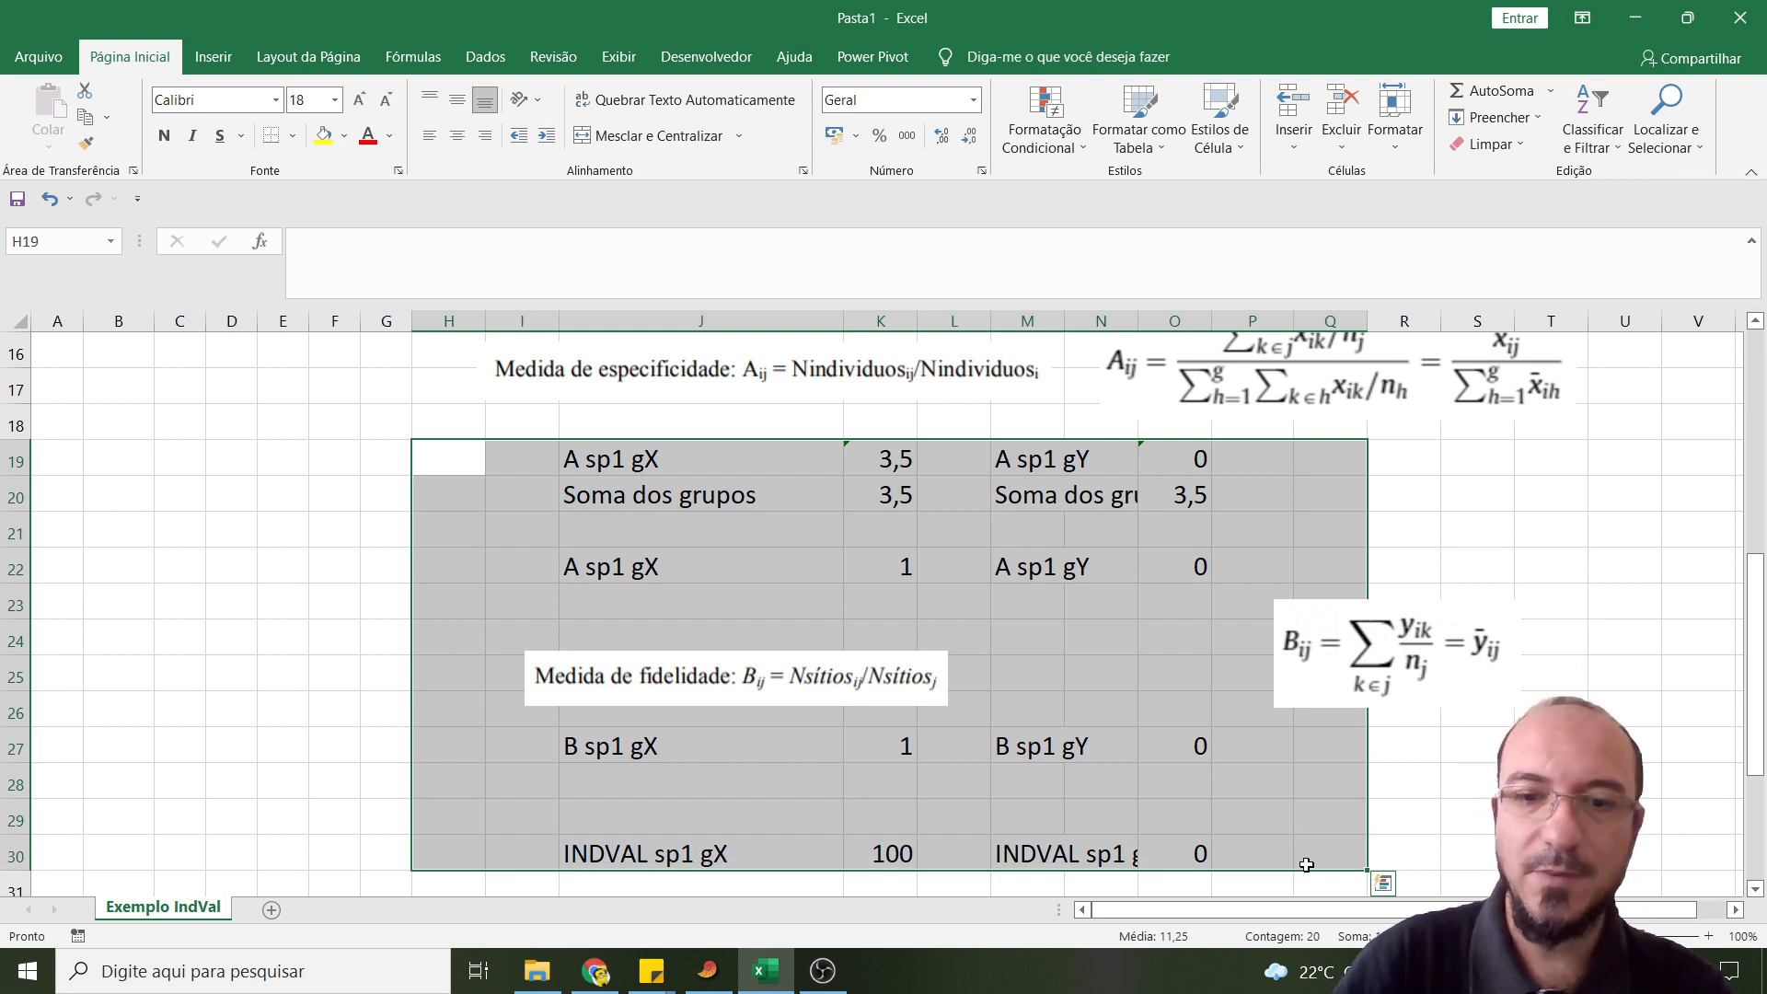
- Clear the Sp1 calculations in H19:Q30 and label cell J19 as "A sp2 gX"
key(Delete)
scroll(815, 500, up, 2)
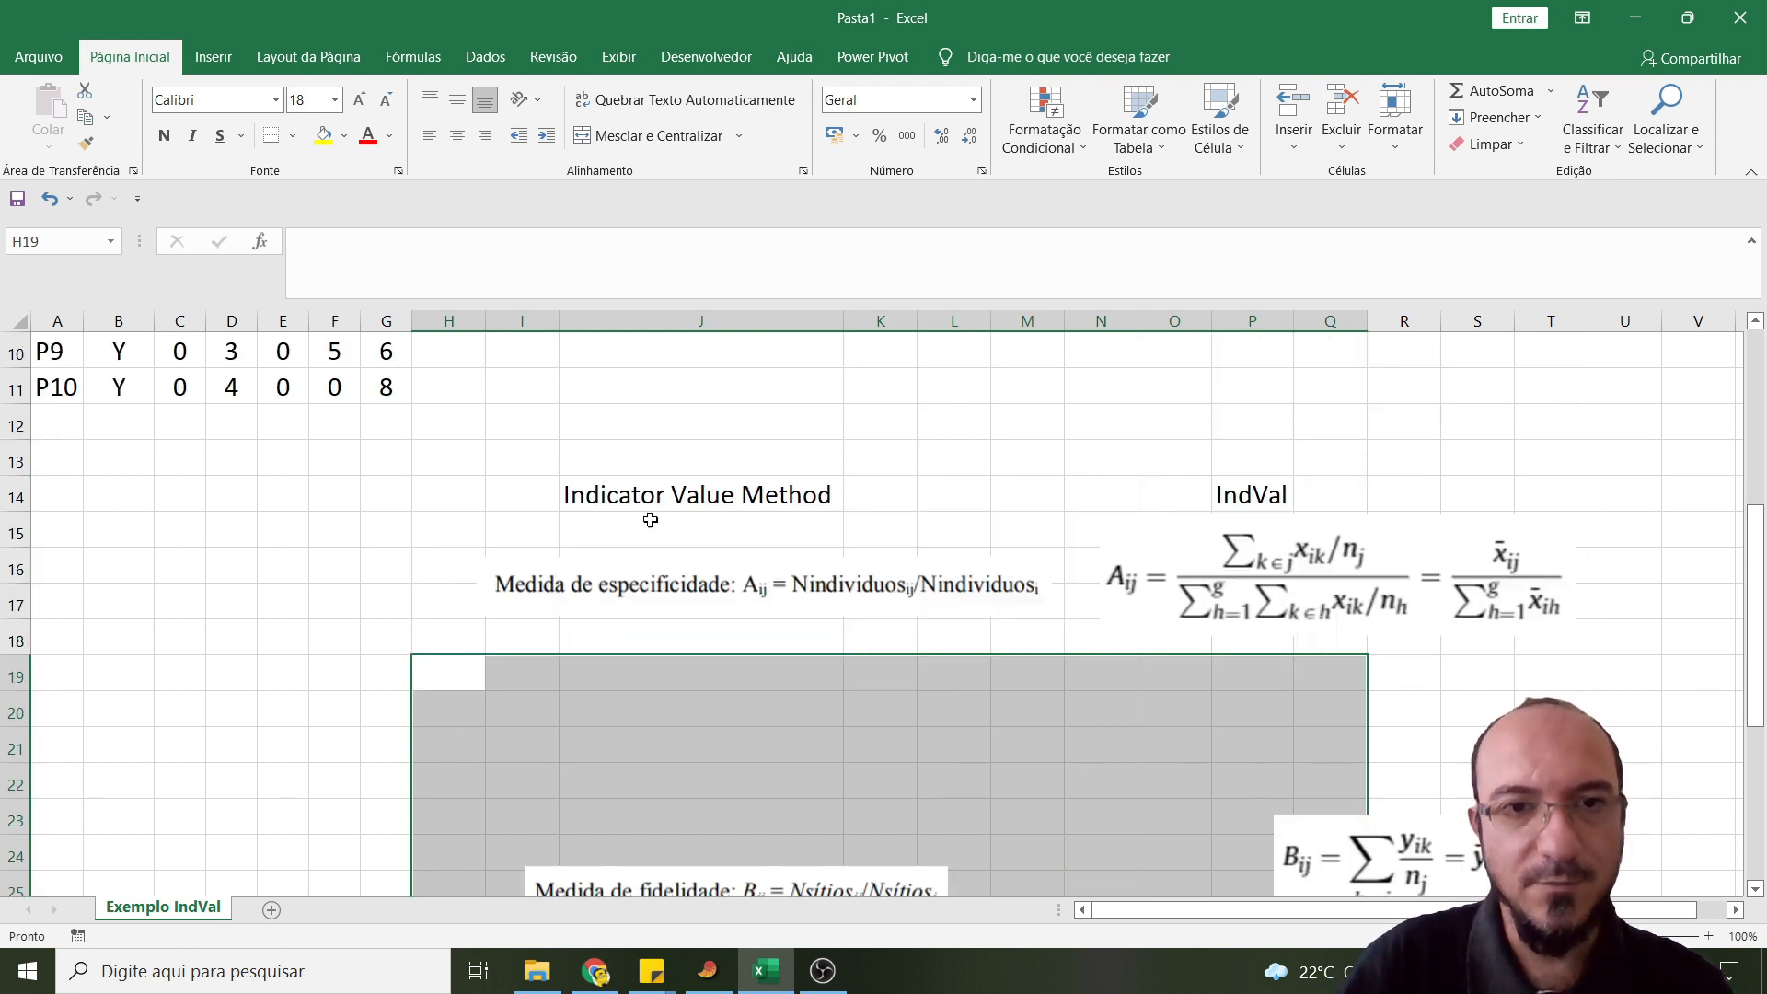
click(594, 676)
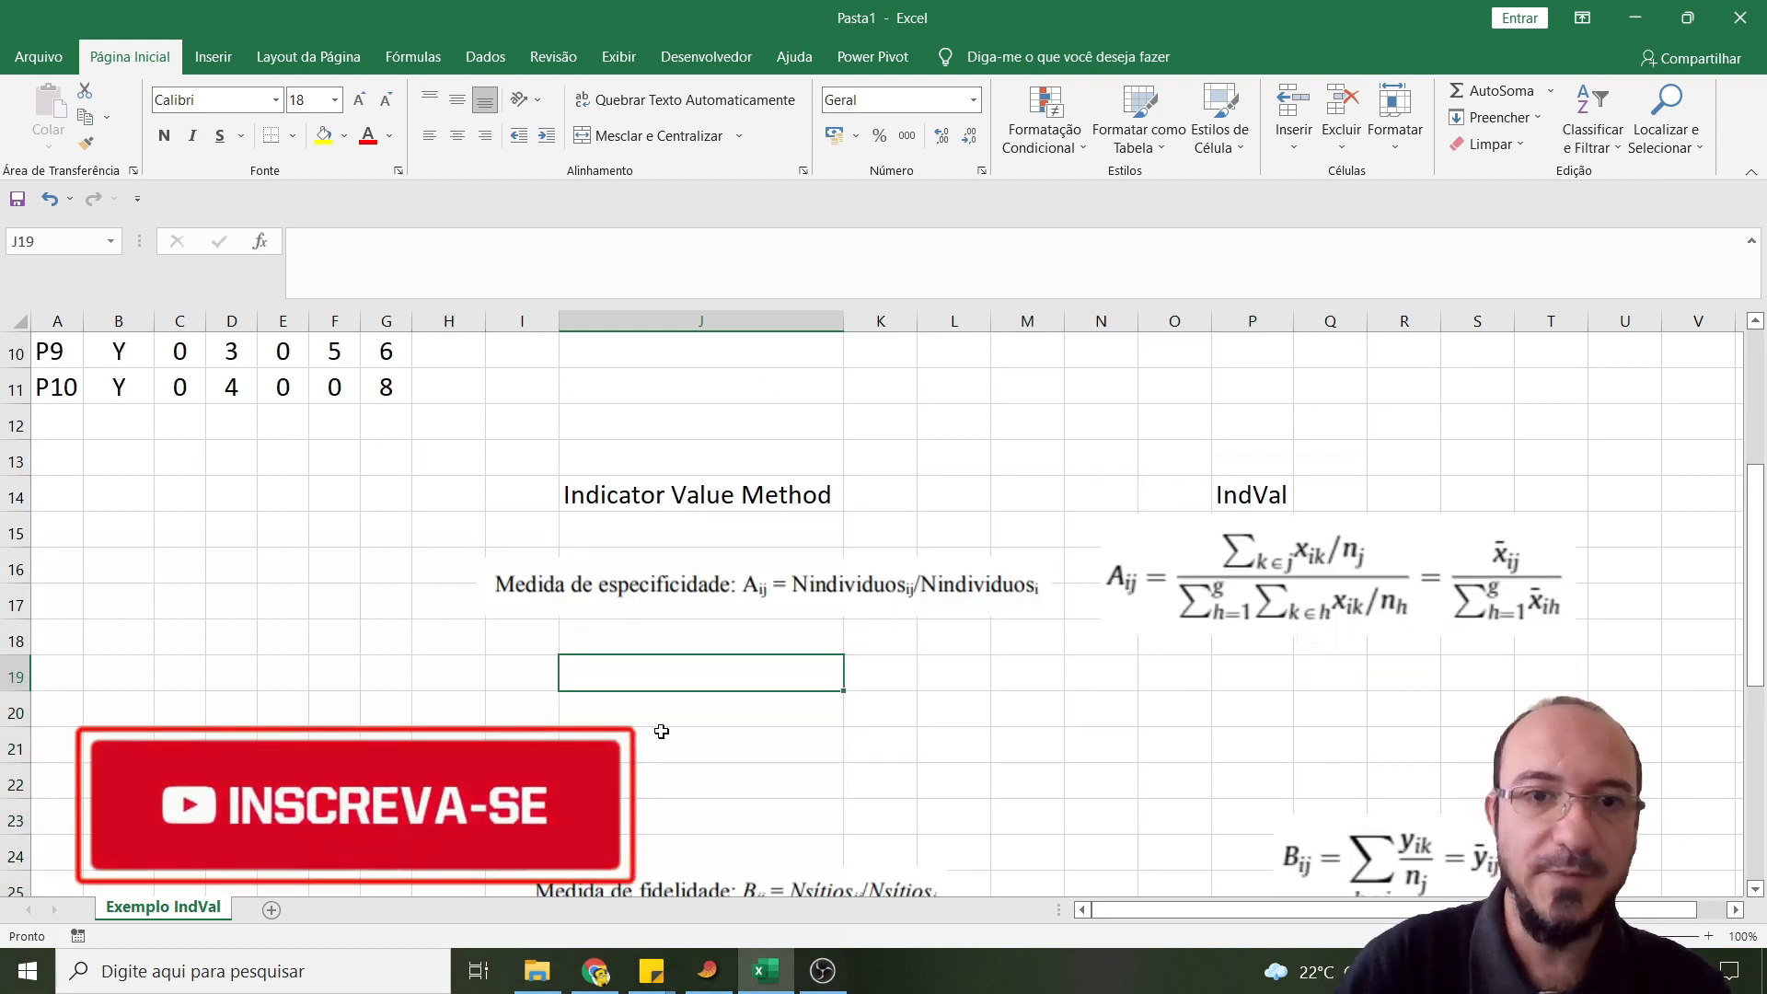
text(A sp2)
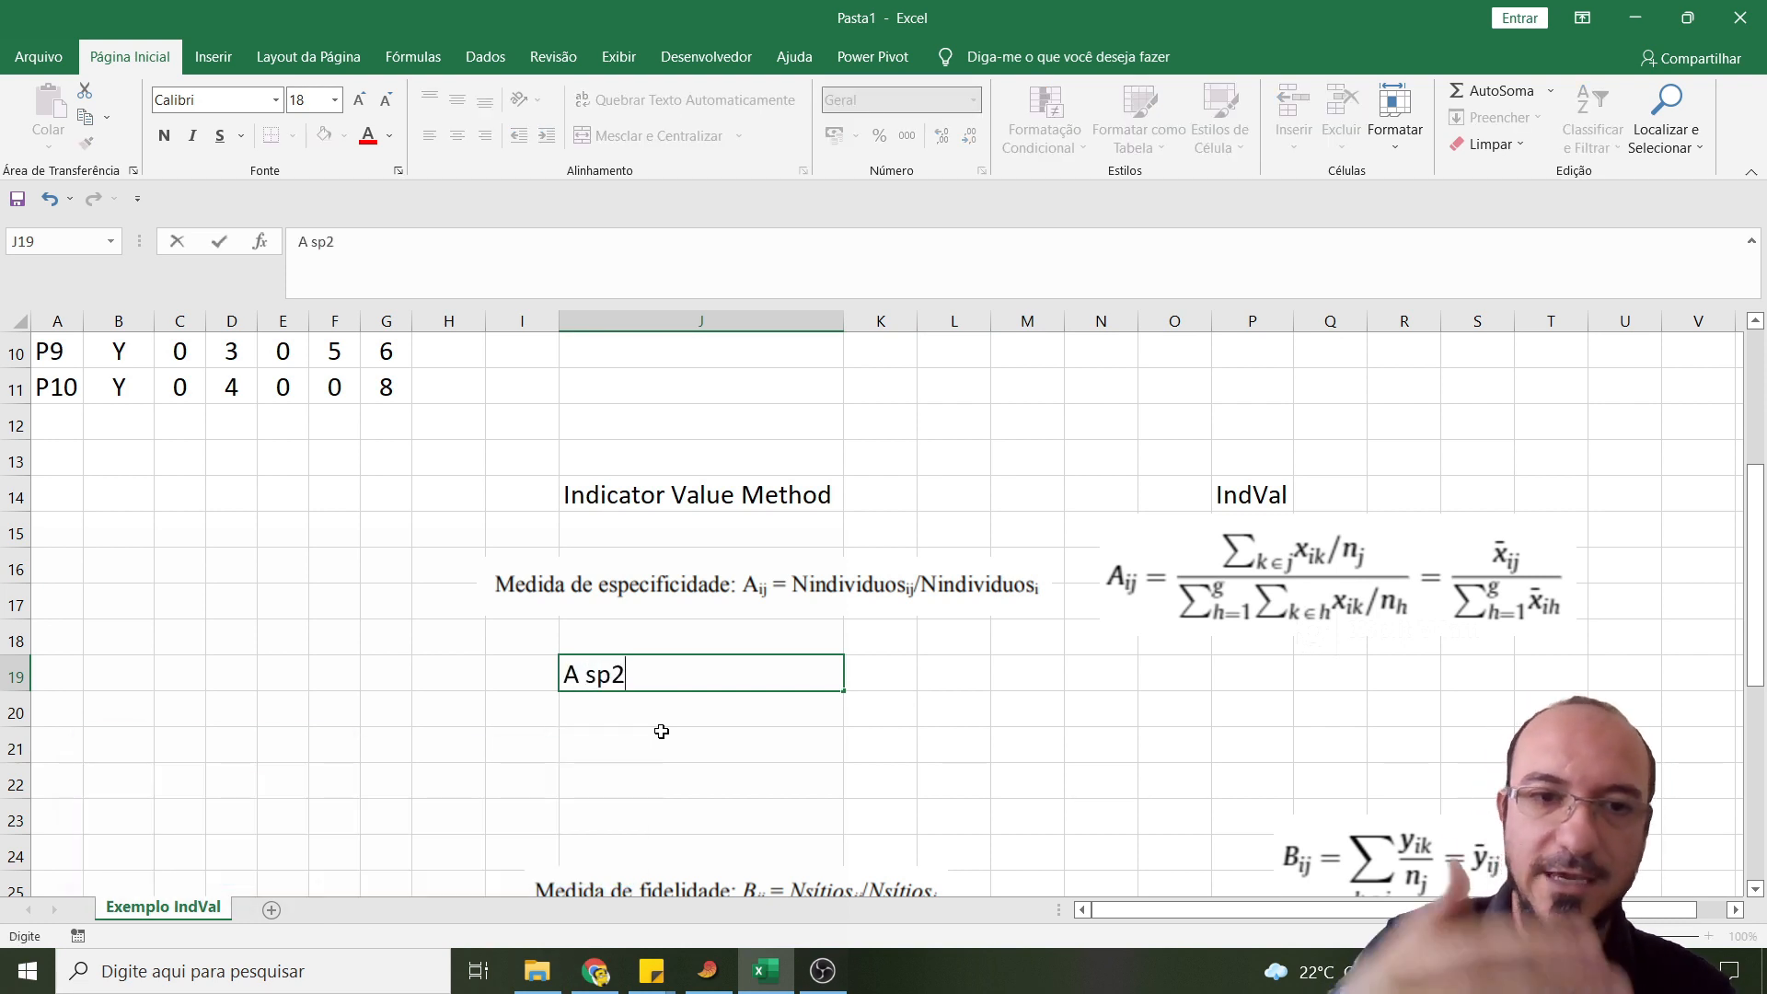
text( g)
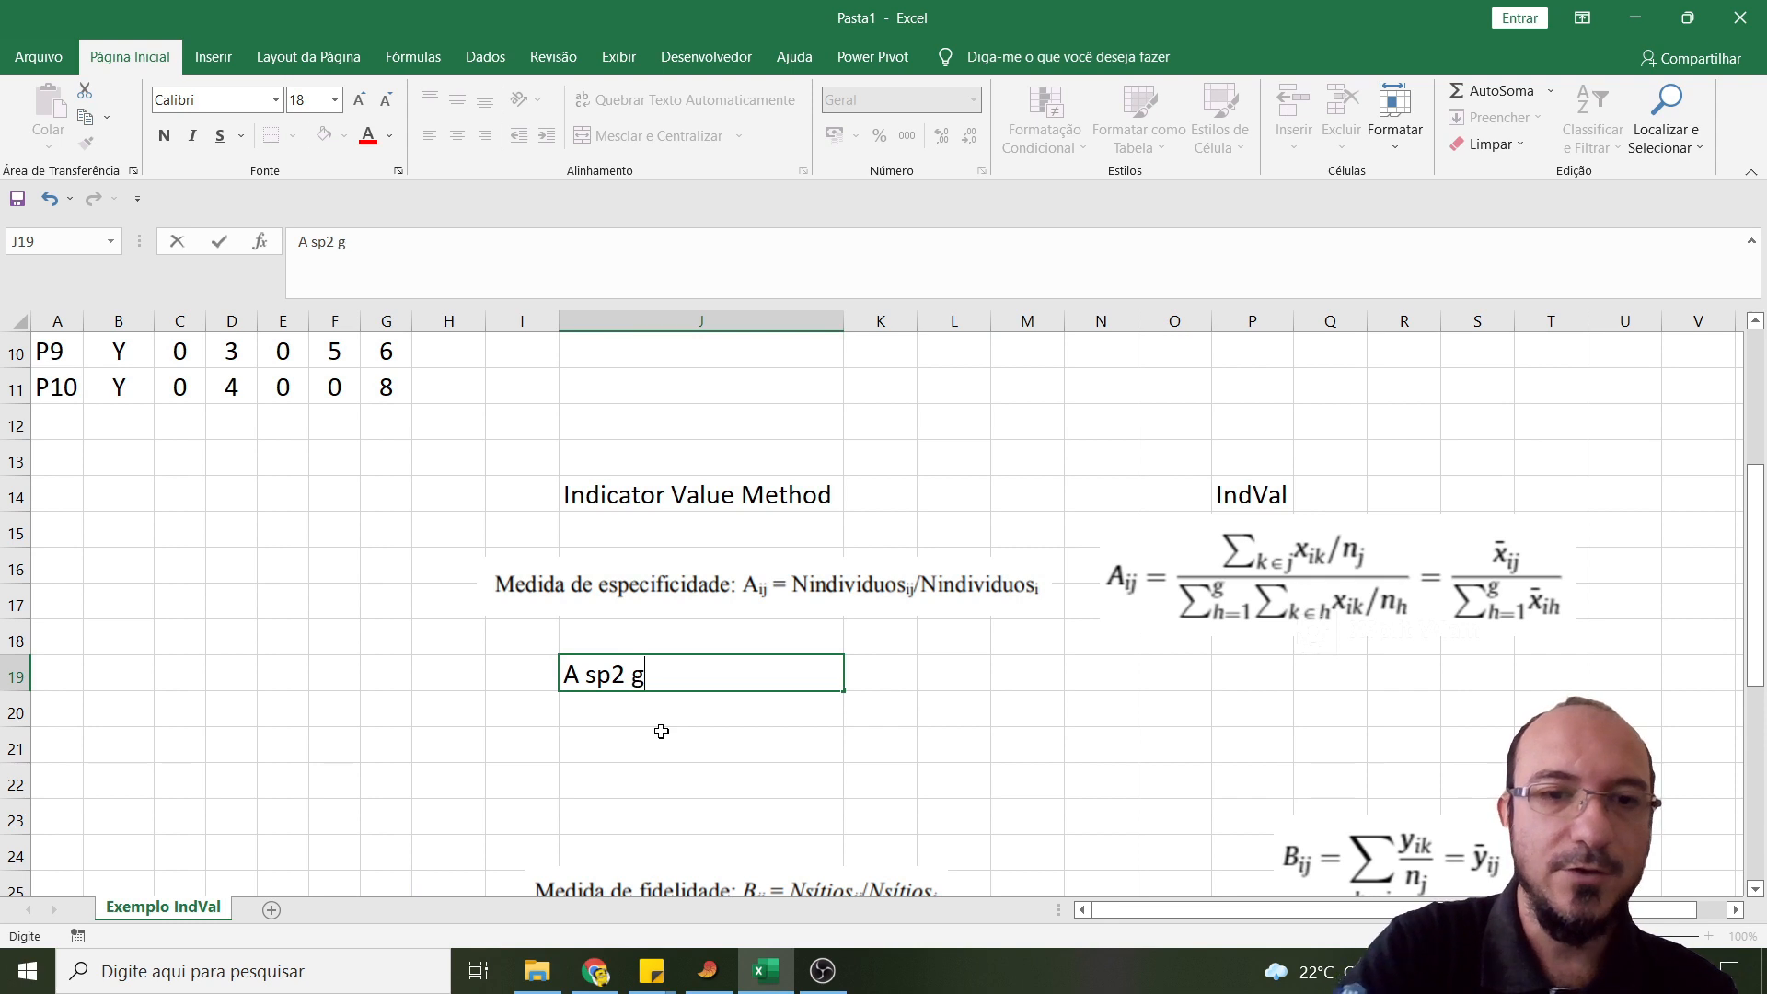
text(X)
key(Tab)
- Calculate the mean Sp2 abundance of site X in cell K19 with =MÉDIA(D2:D7)
text(=)
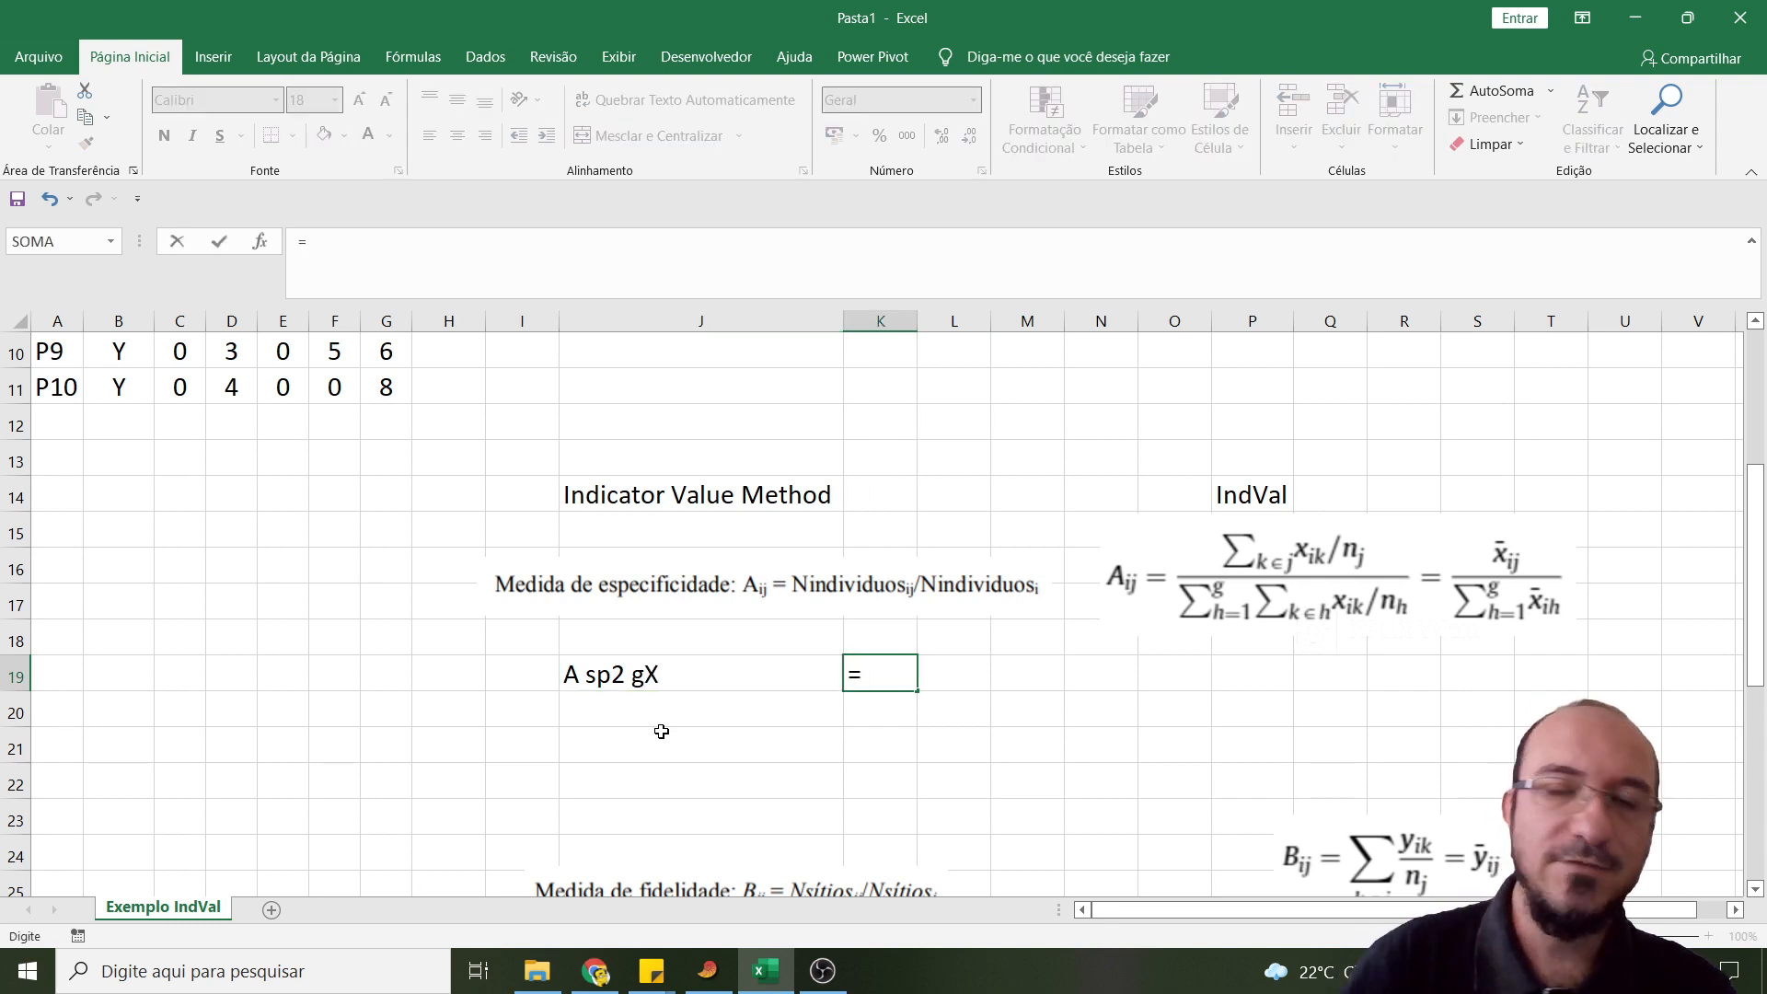
text(média)
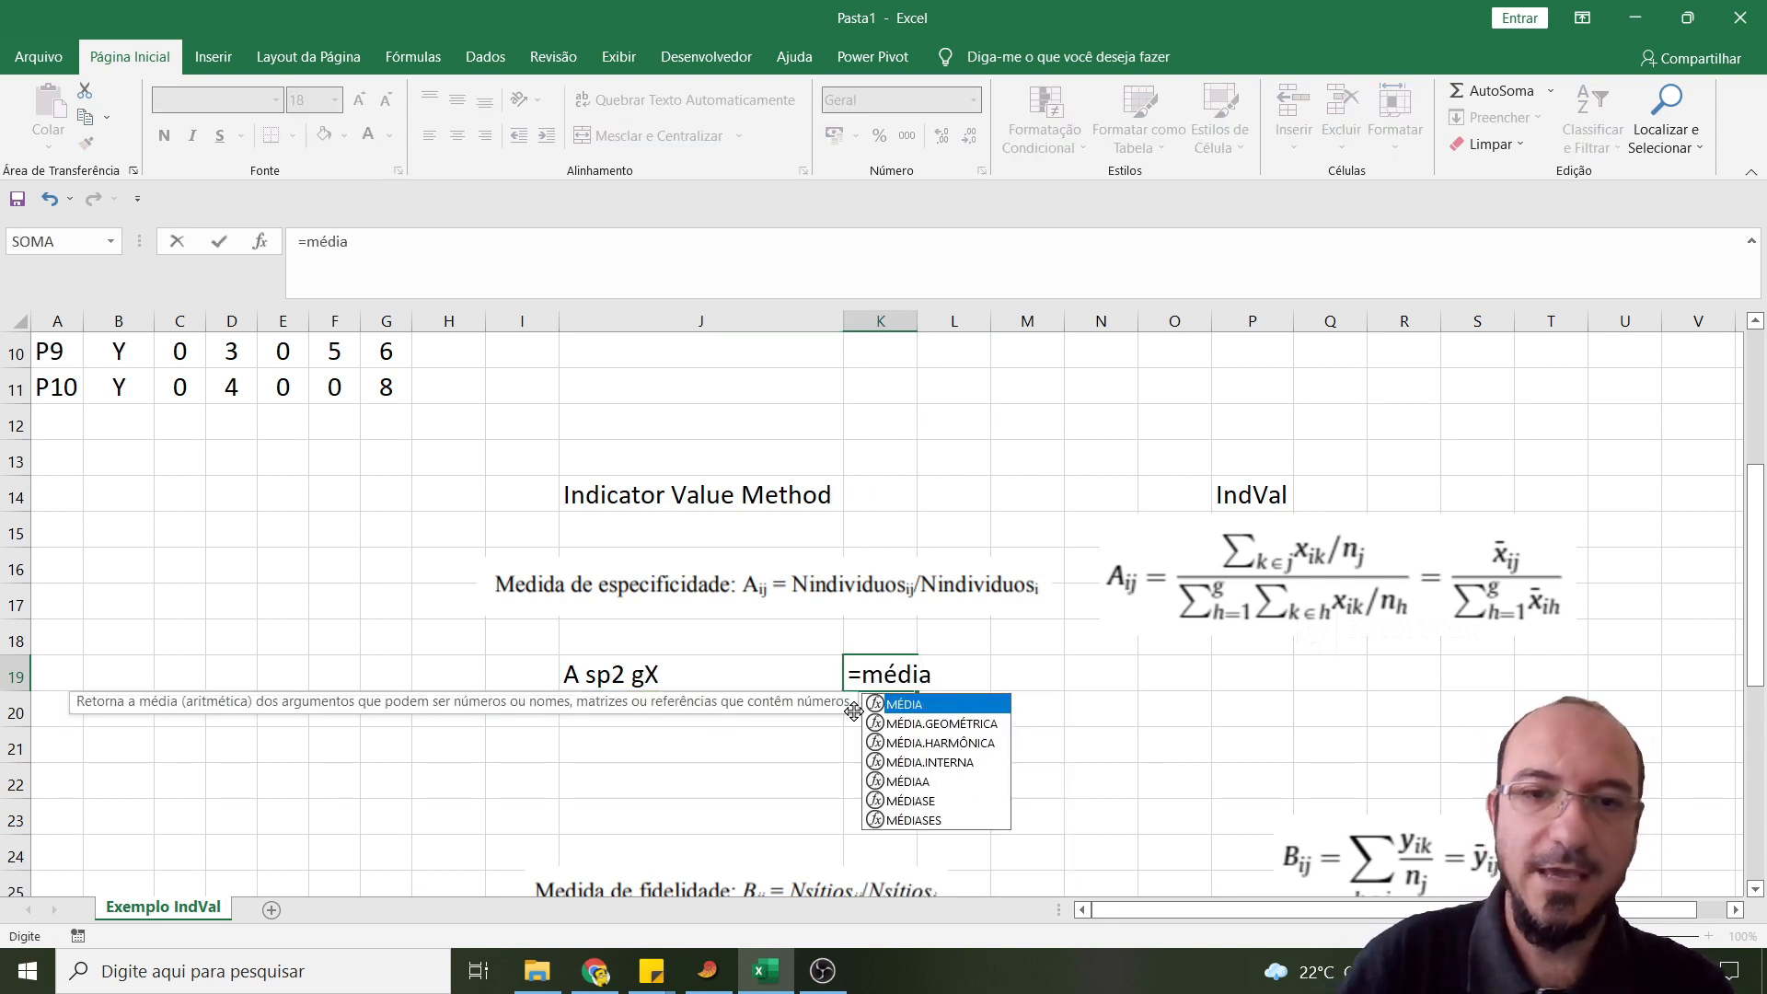
key(Tab)
scroll(201, 671, up, 3)
drag(227, 386, 231, 569)
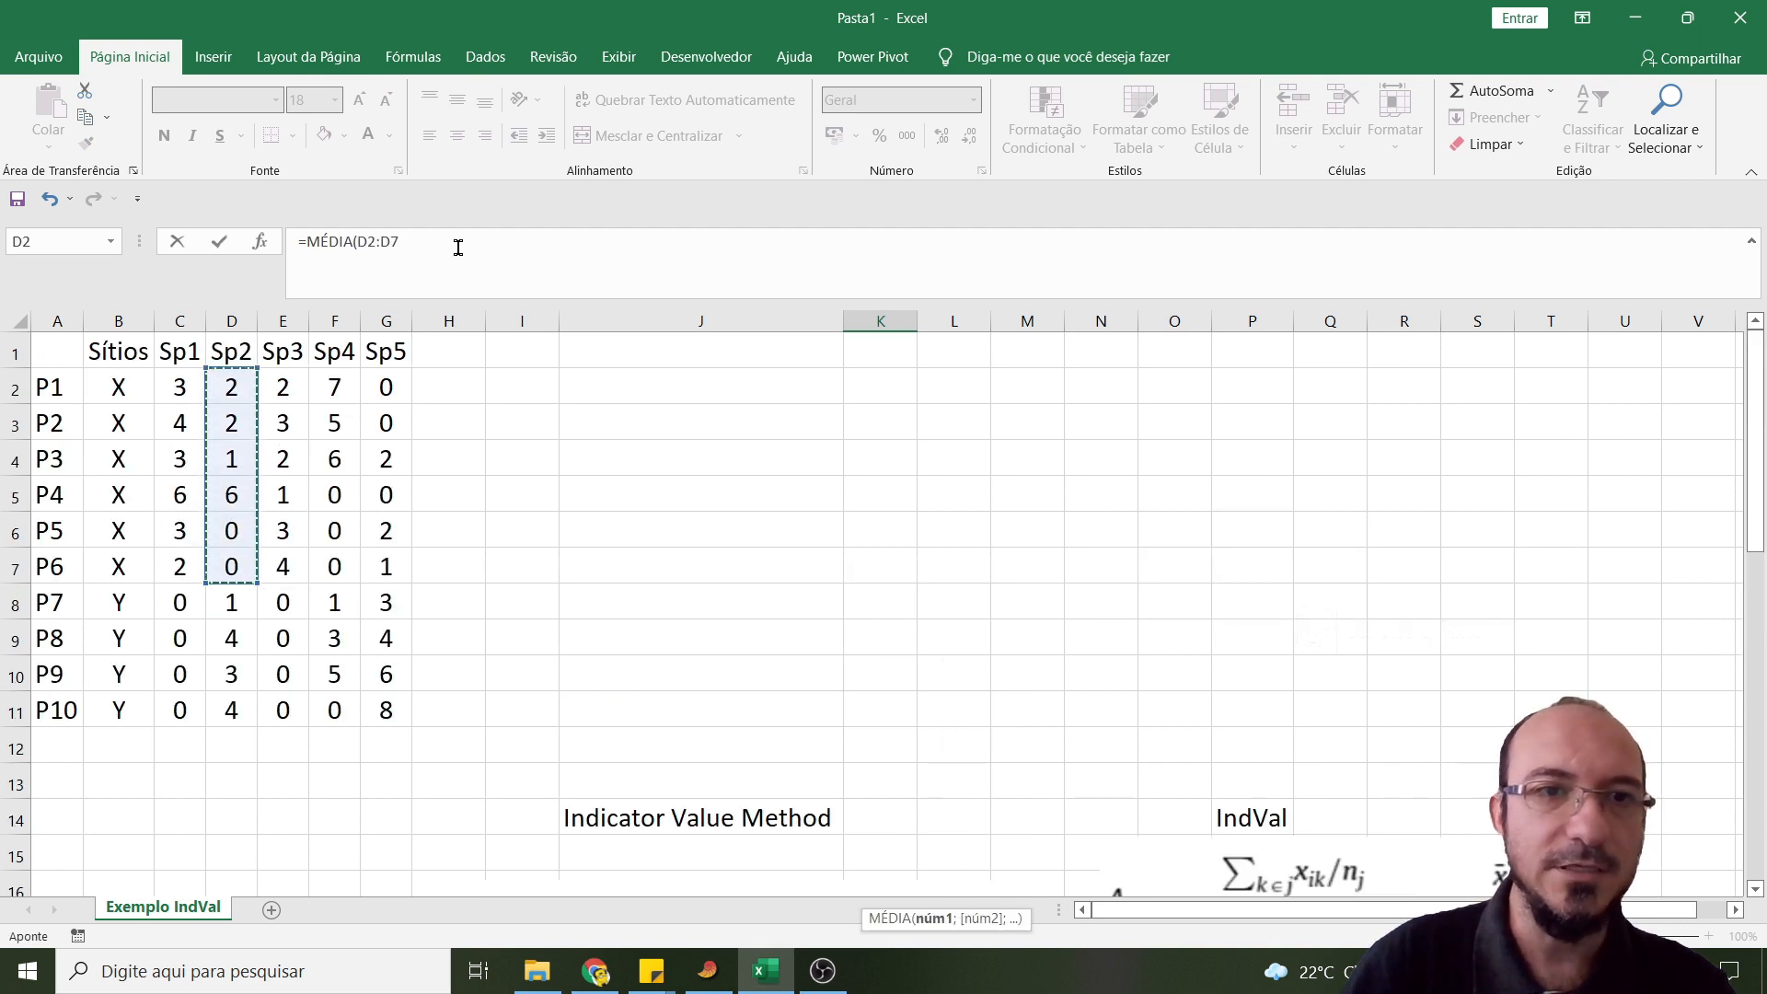
text())
key(Return)
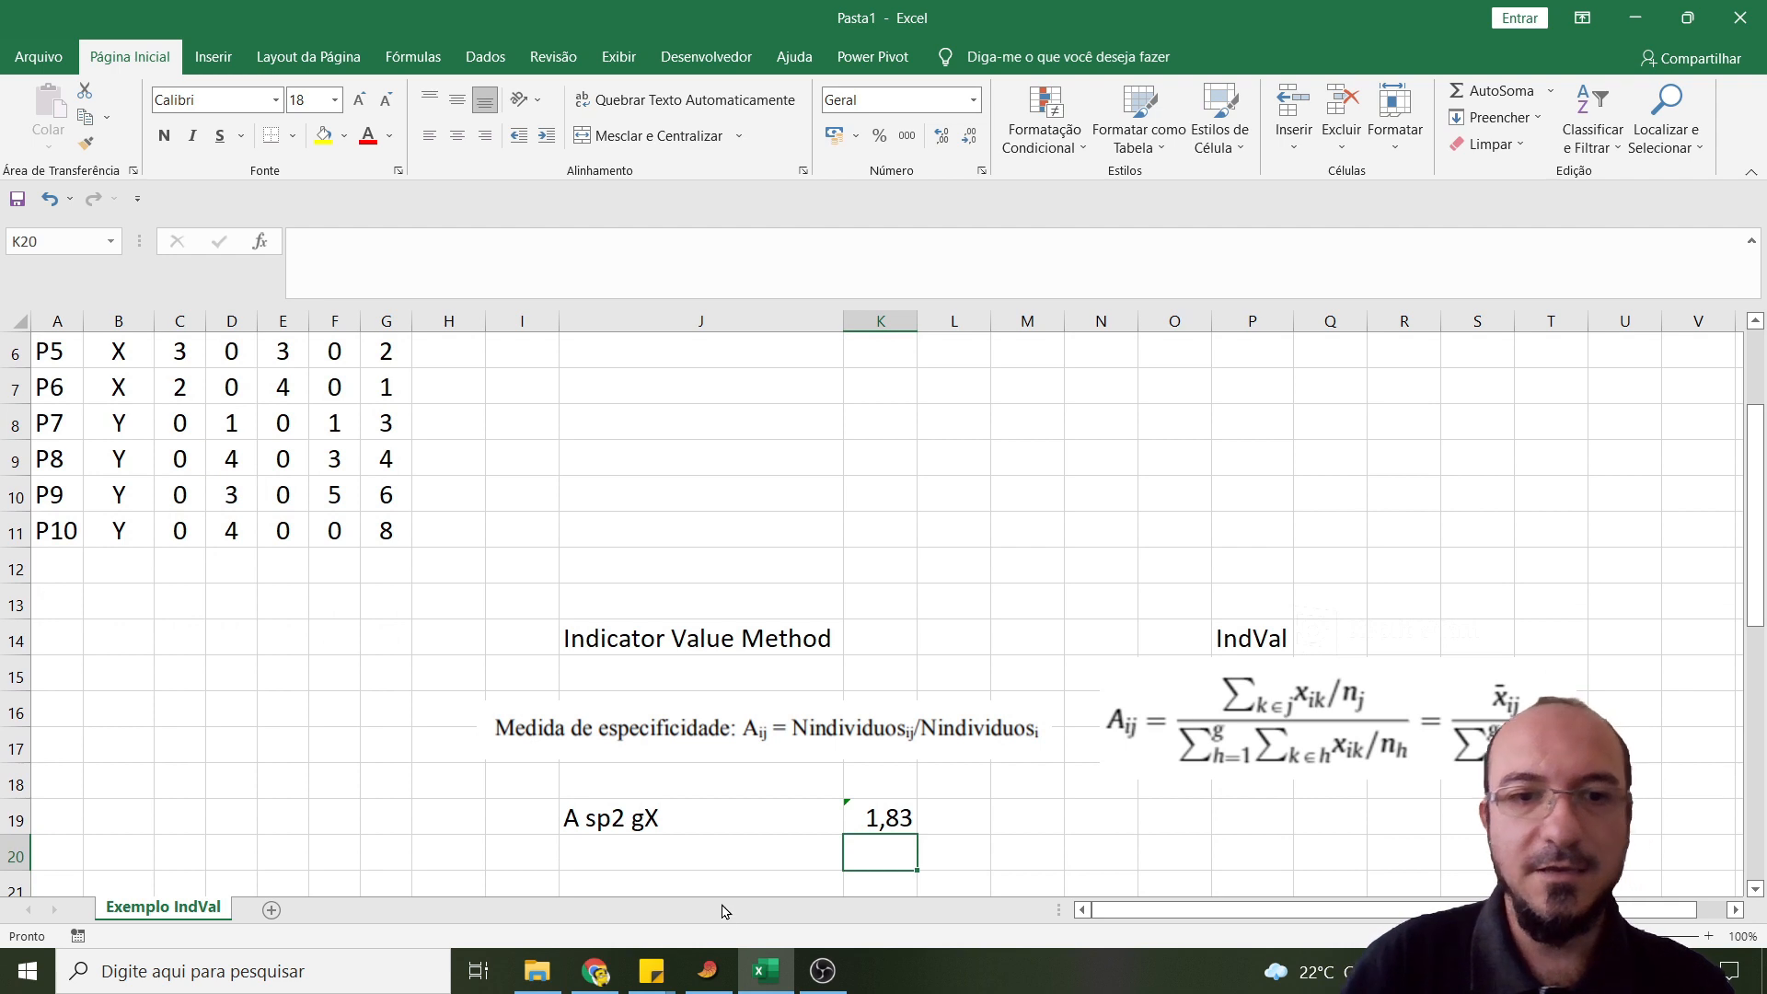
- Label cell J20 as "Soma dos grupos"
click(685, 854)
text(Soma)
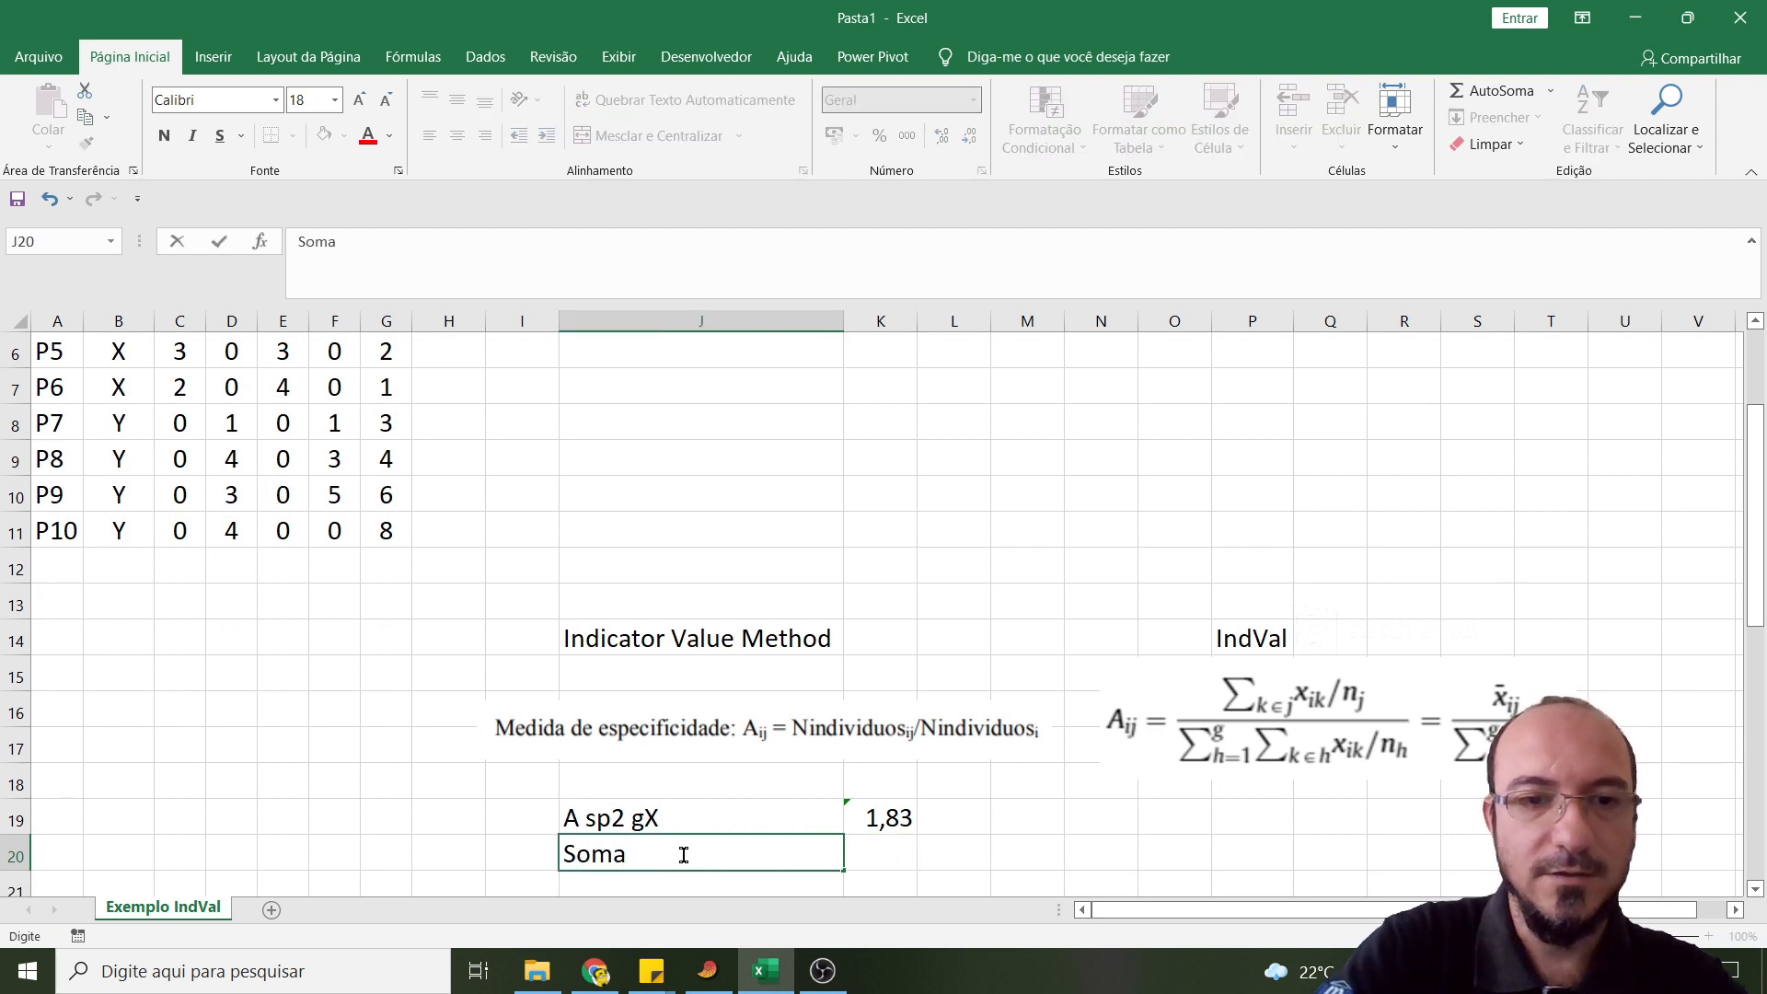
text( dos grupos)
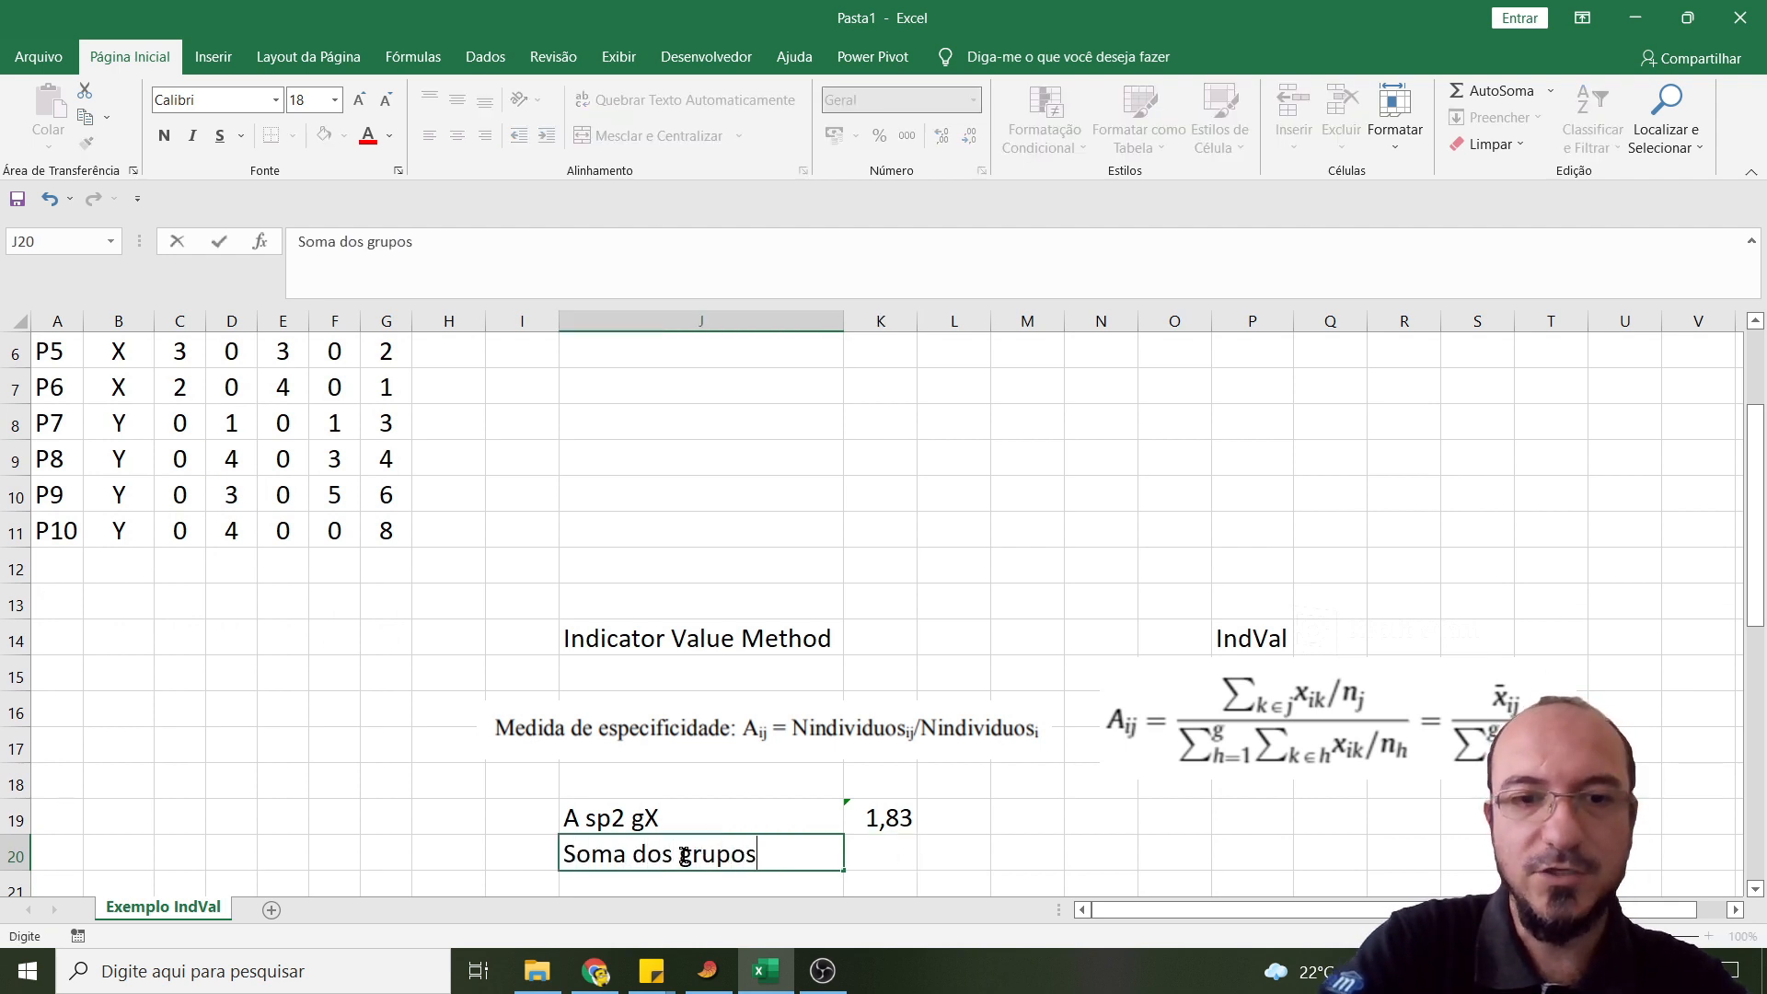
key(Tab)
- Sum the Sp2 means of sites X and Y in cell K20 with =MÉDIA(D2:D7)+MÉDIA(D8:D11)
text(=méid)
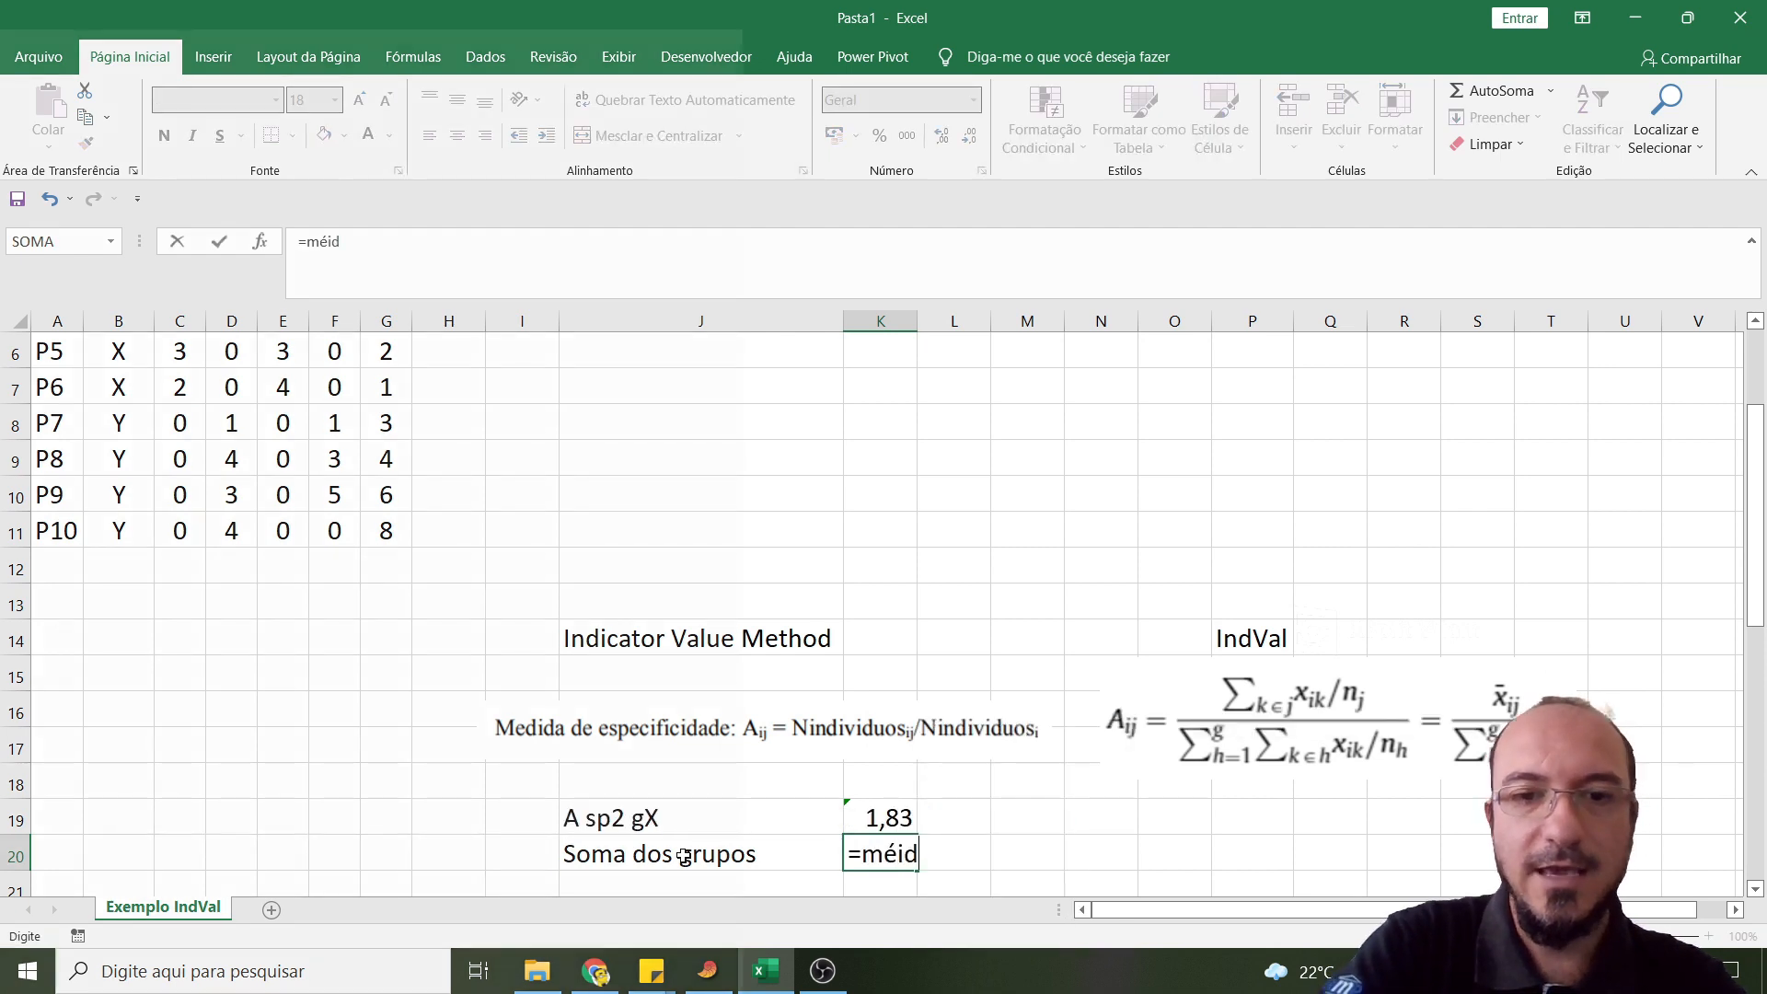
key(BackSpace)
key(BackSpace)
text(di)
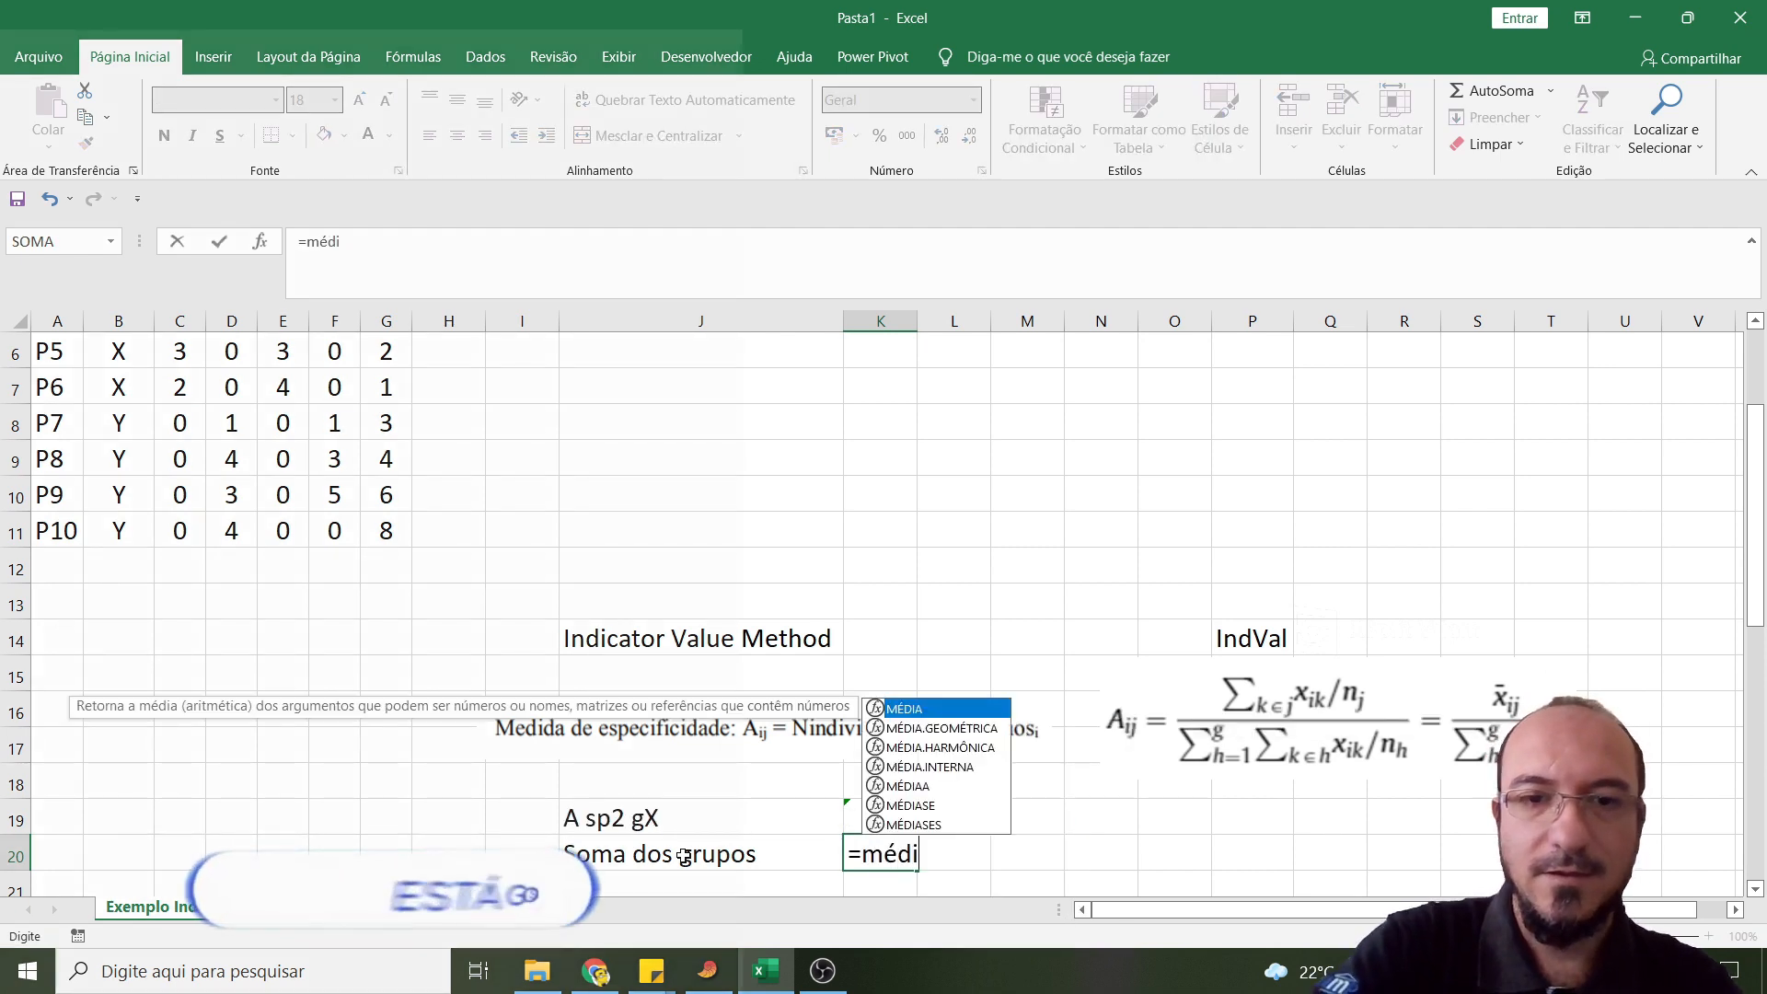
key(Tab)
scroll(184, 497, up, 2)
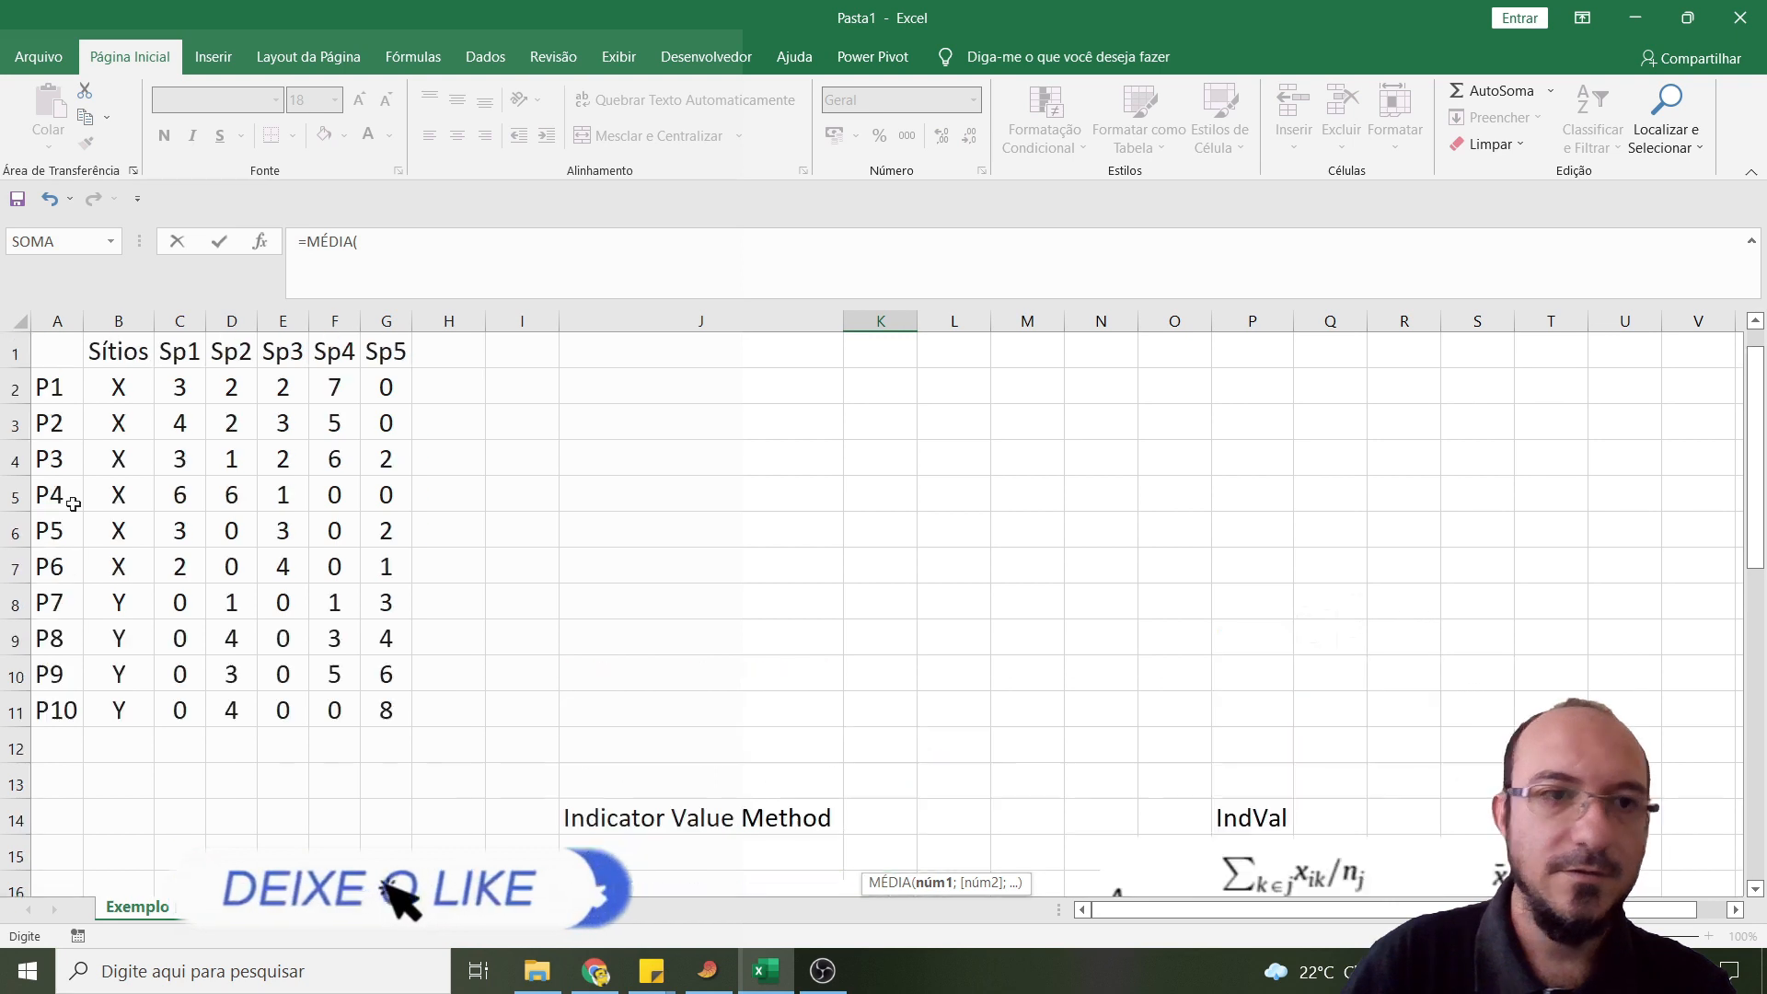
drag(229, 386, 231, 566)
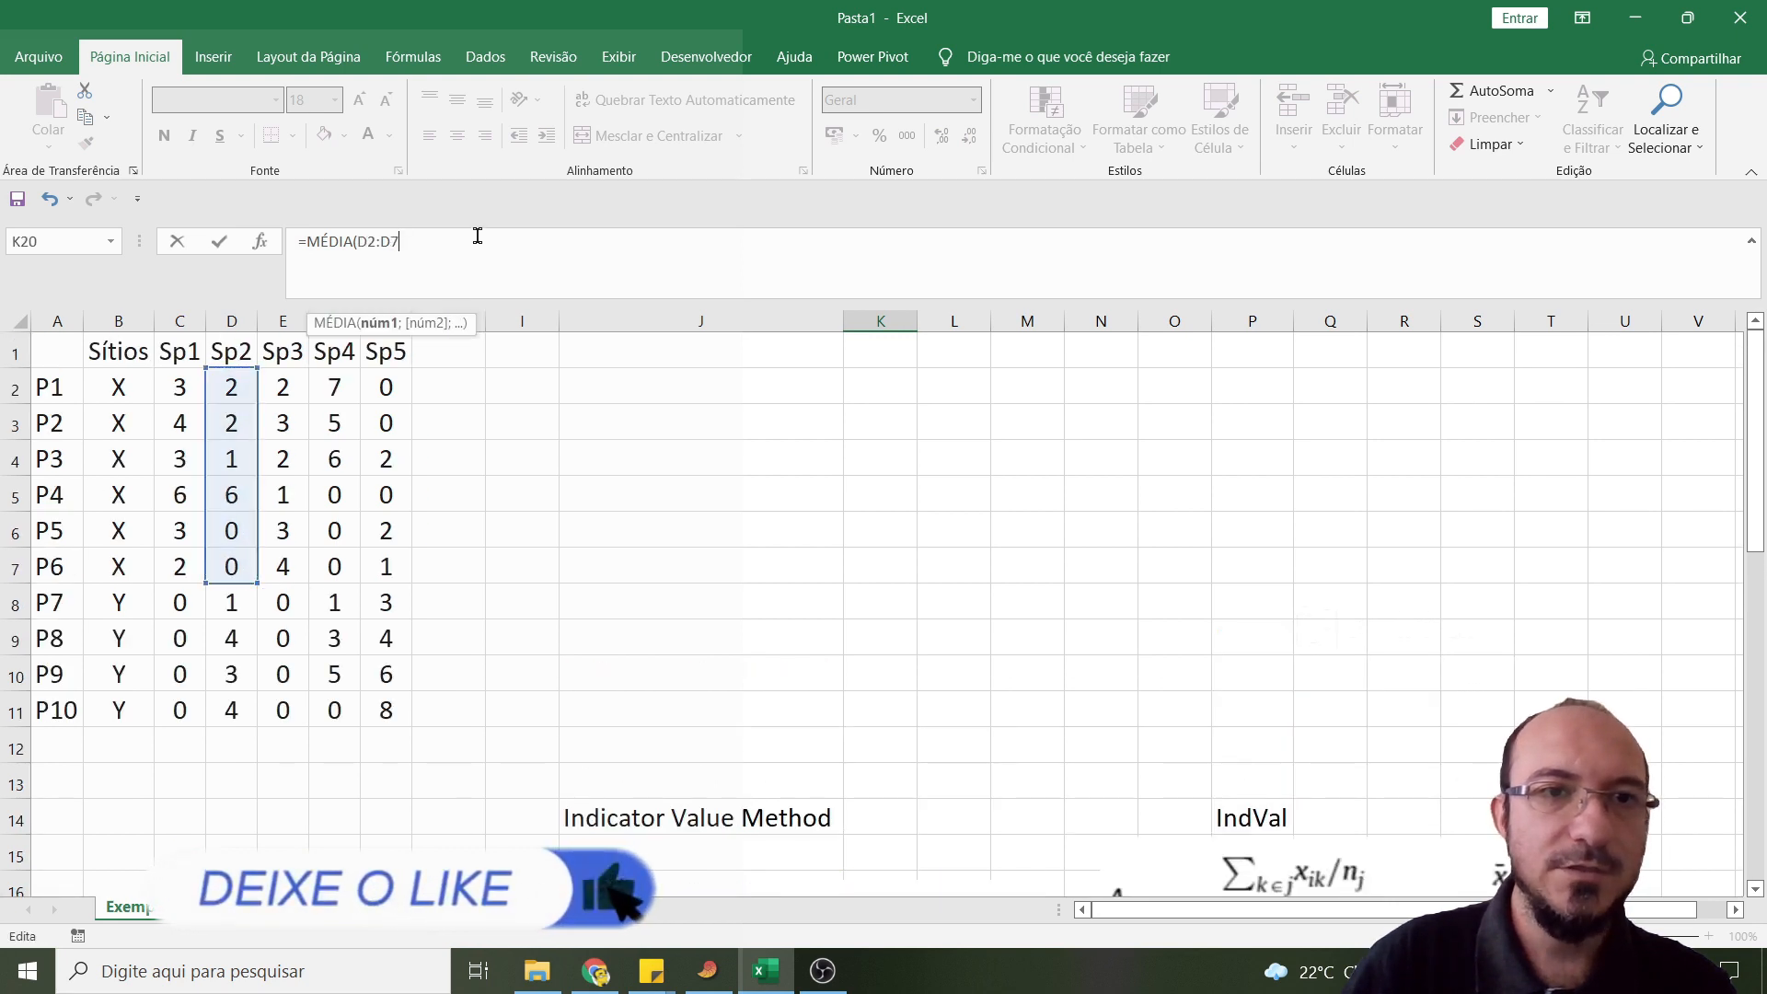
text()+méd)
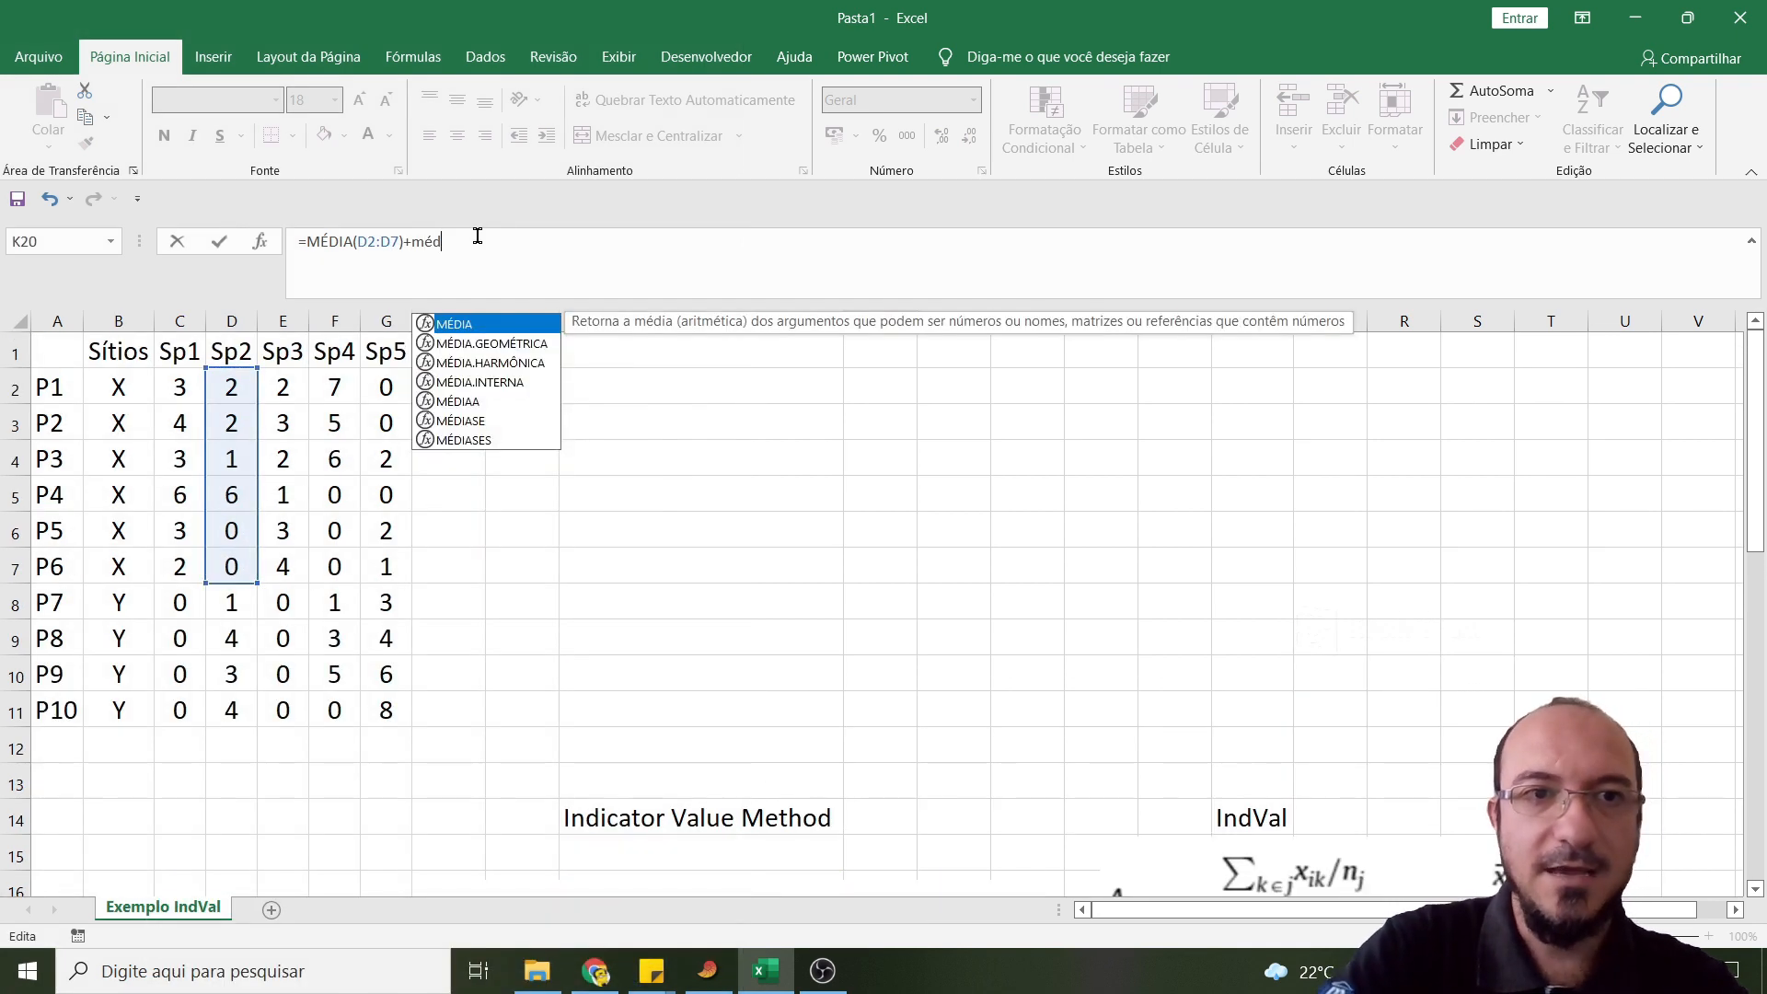
text(ia)
key(Tab)
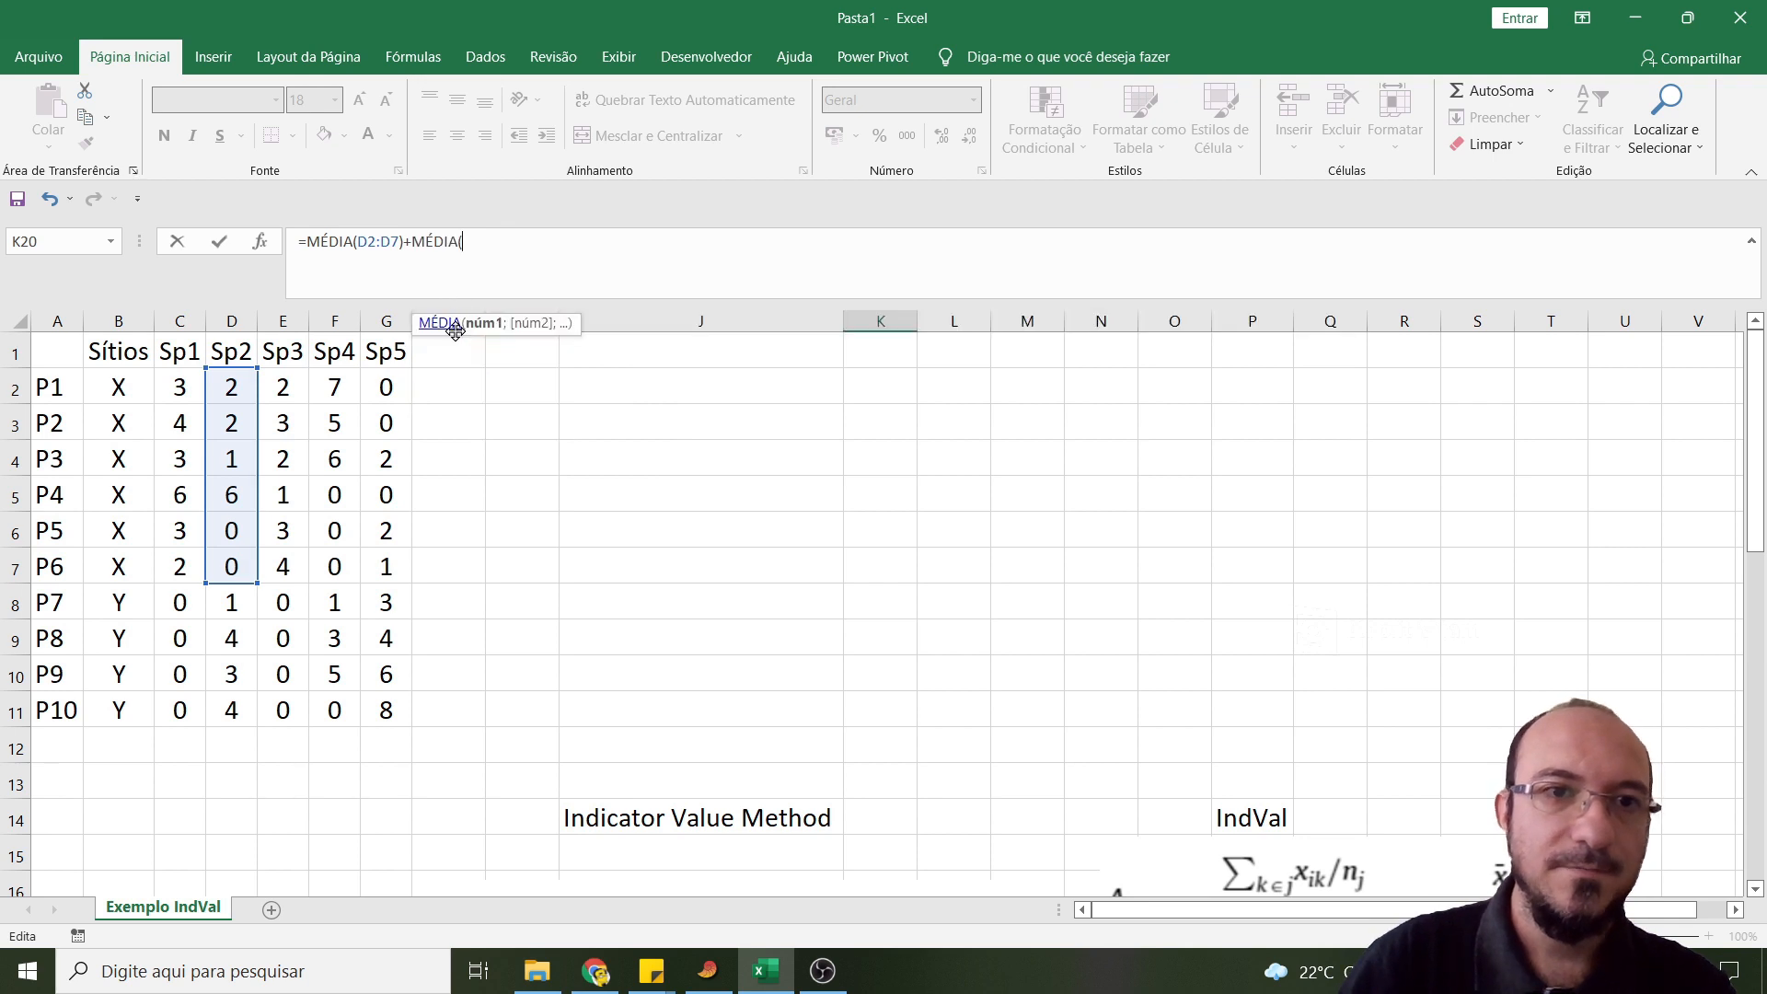
drag(231, 603, 232, 710)
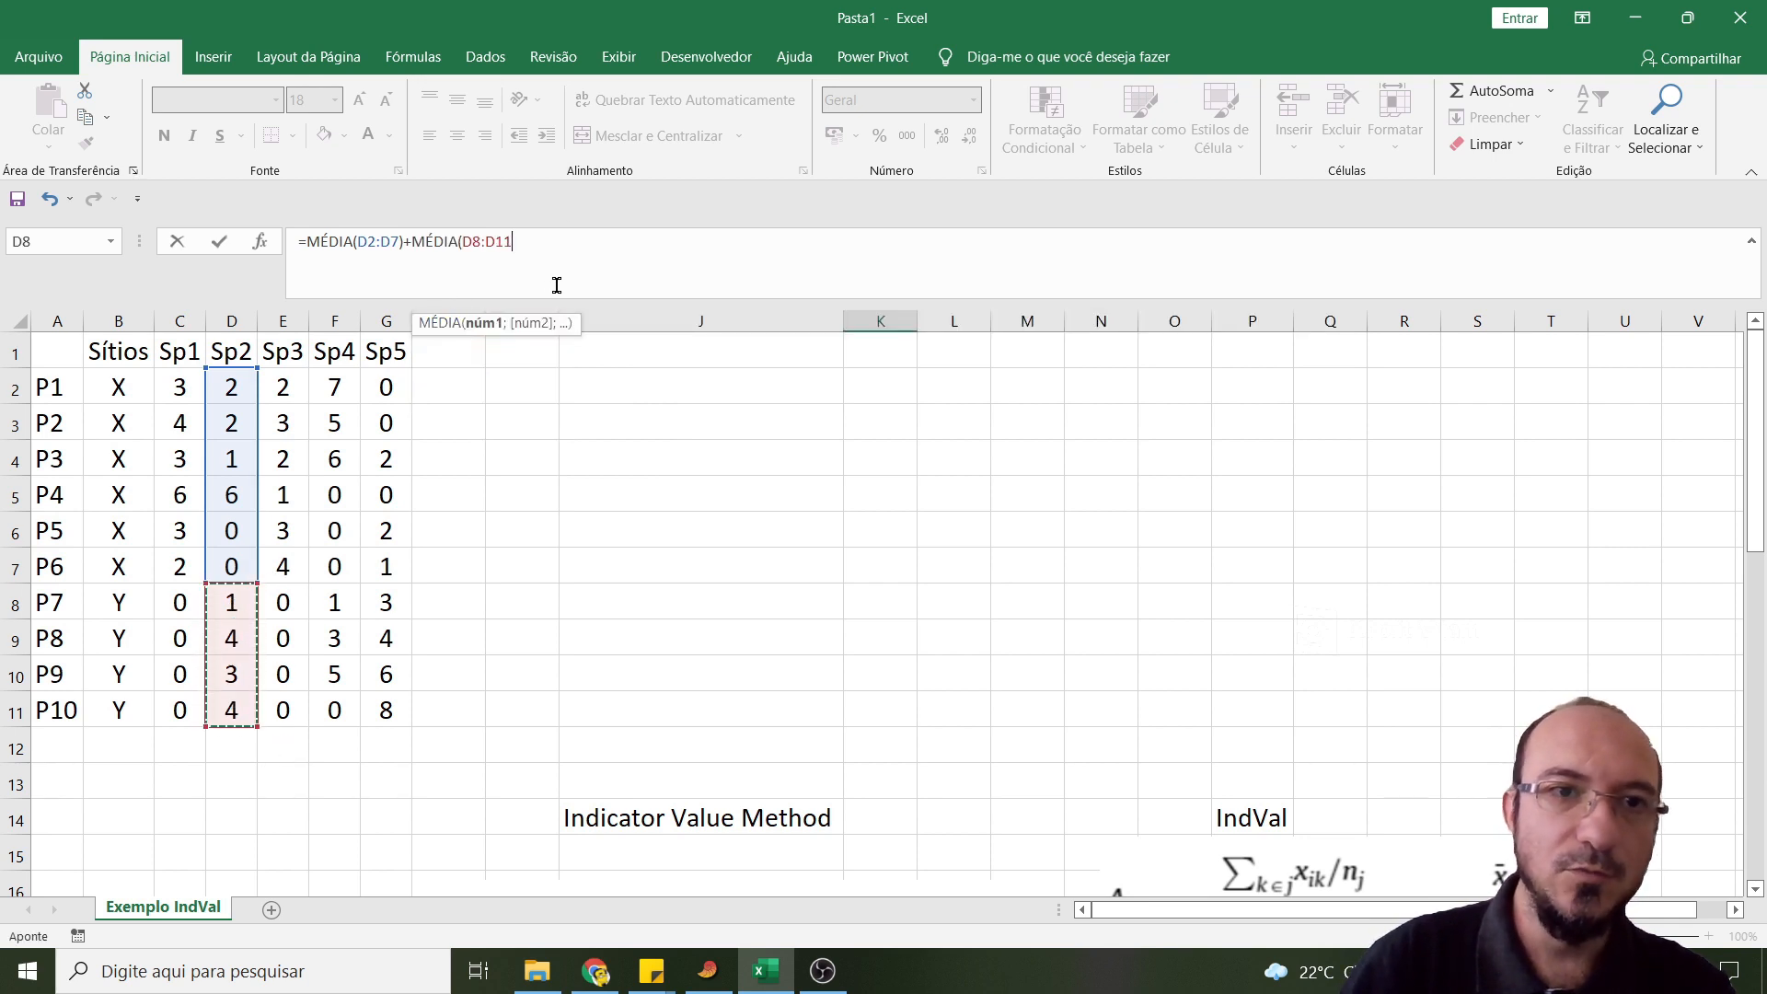
key(Return)
- Copy the "A sp2 gX" label from J19 to J22
scroll(650, 417, down, 2)
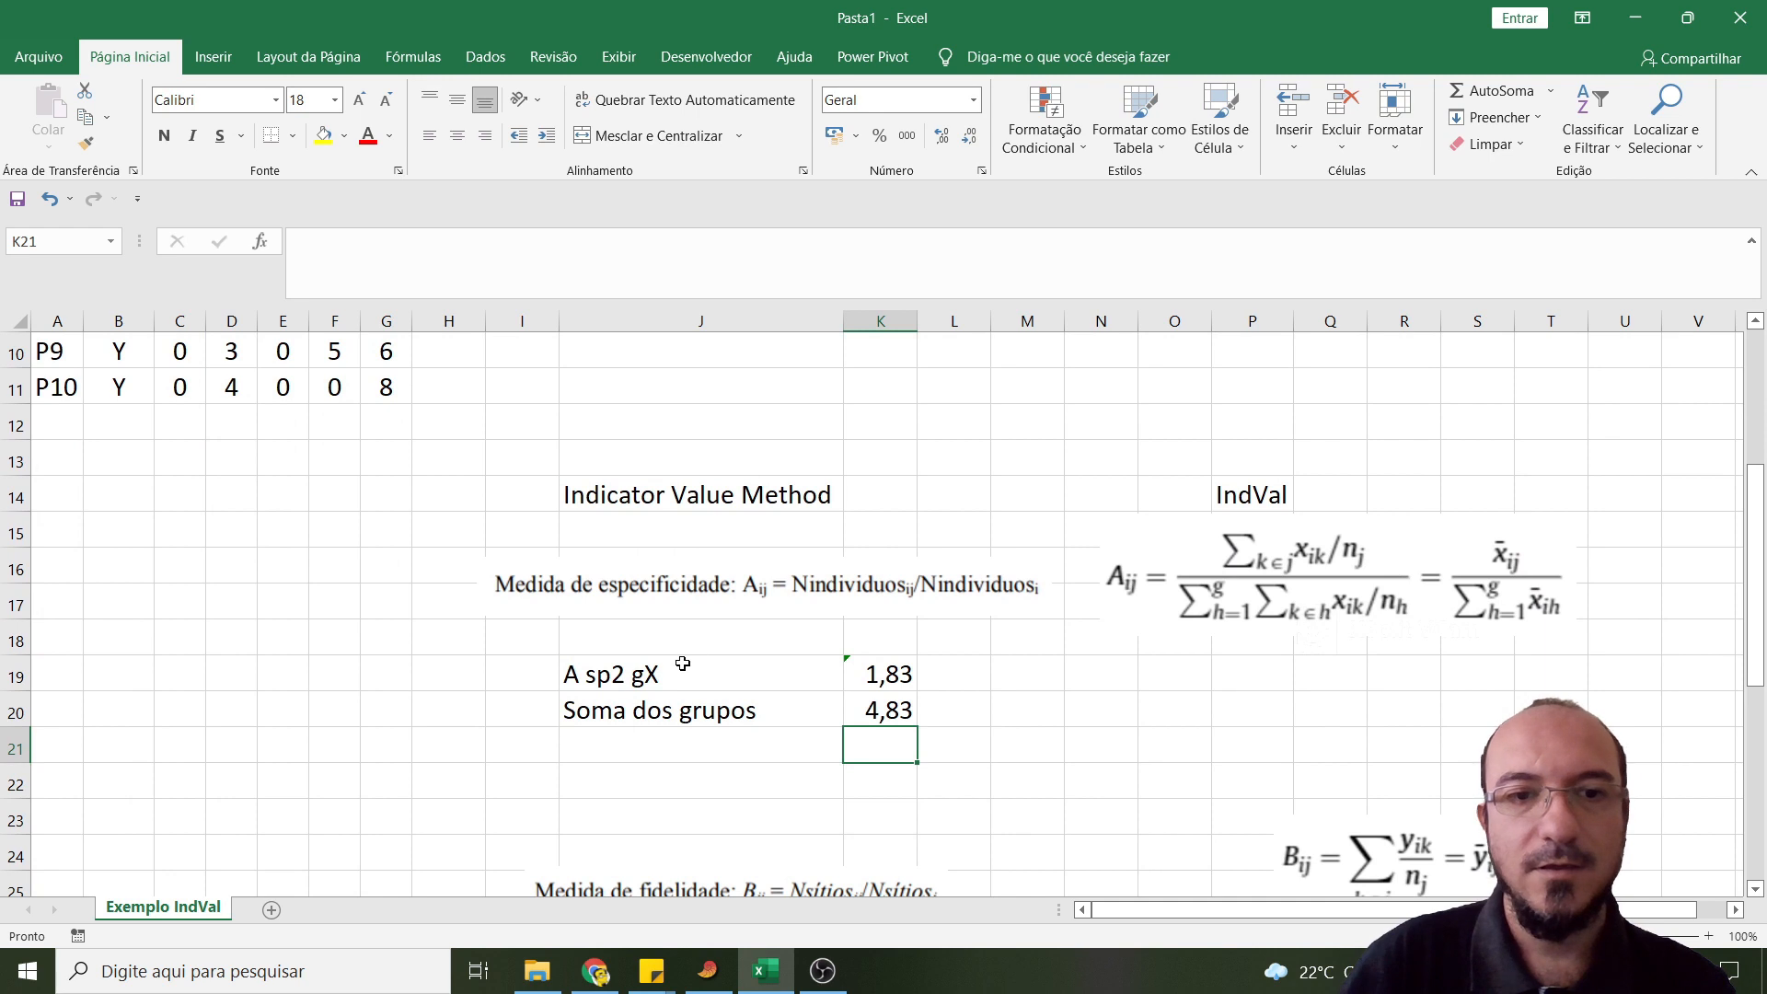
click(679, 677)
key(ctrl+c)
click(671, 781)
key(ctrl+v)
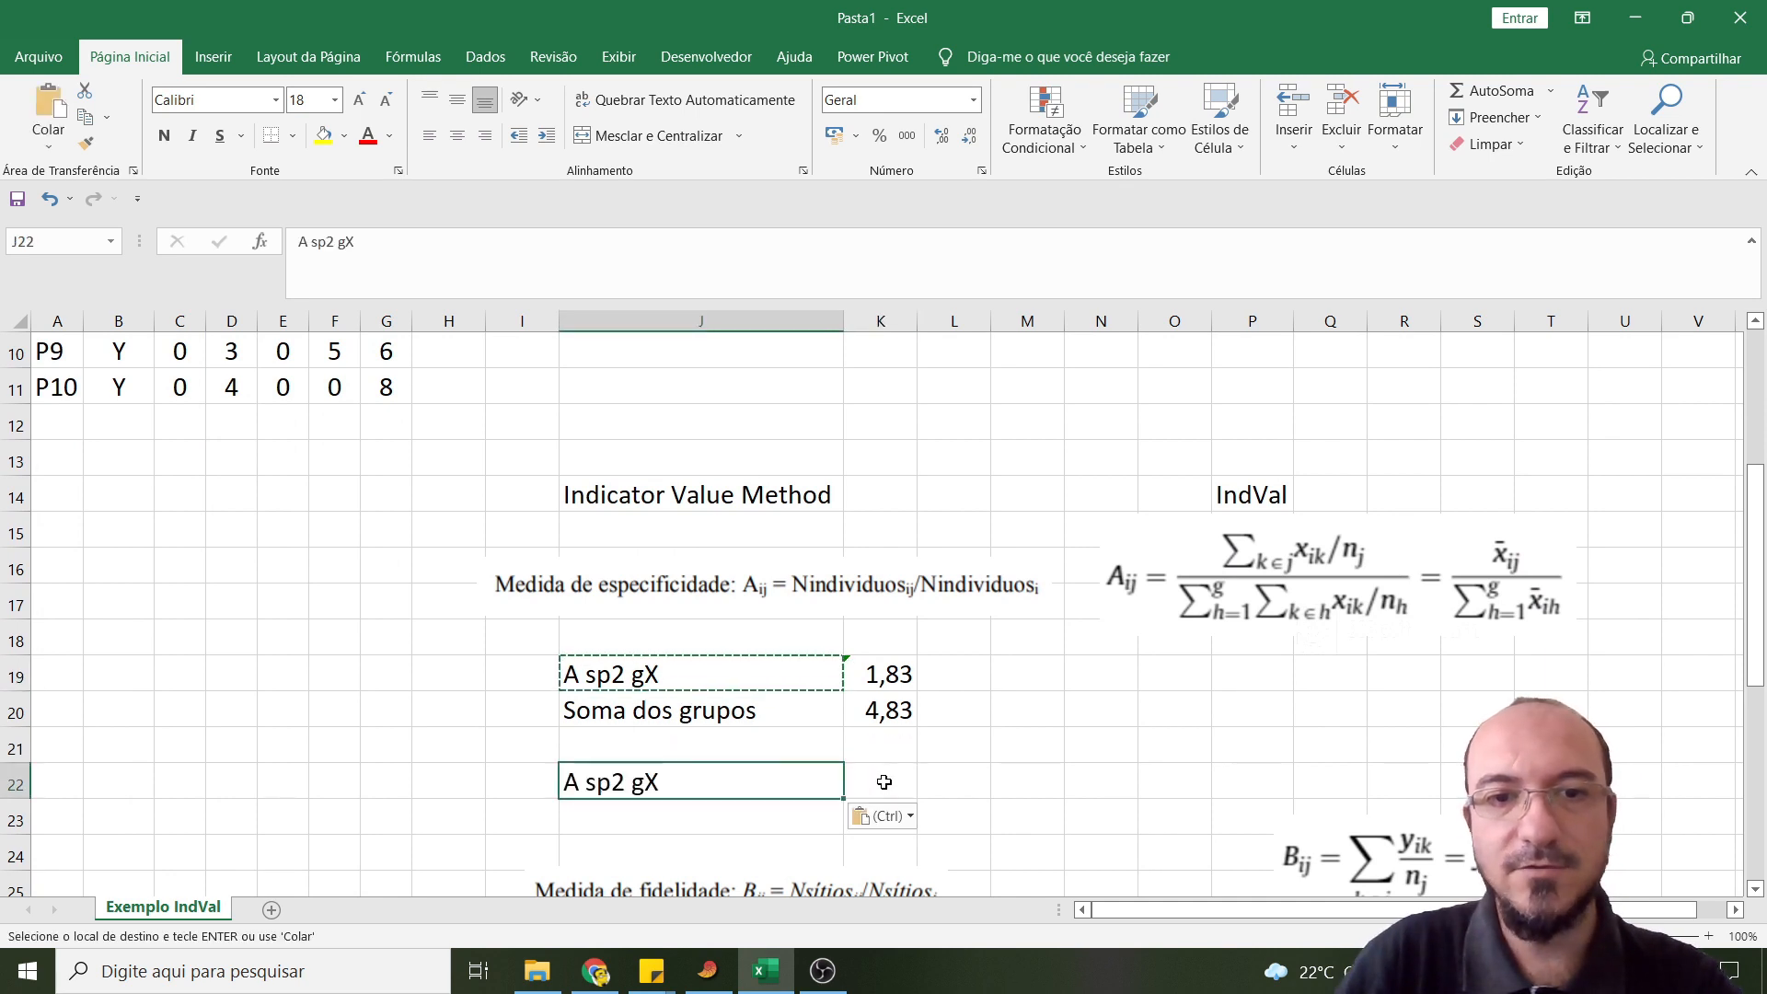
- Calculate the specificity of Sp2 for site X in cell K22 with =K19/K20
click(885, 781)
text(=)
click(886, 676)
text(/)
click(874, 711)
key(Return)
- Display the Sp2 specificity in K22 with four decimal places
scroll(947, 714, down, 3)
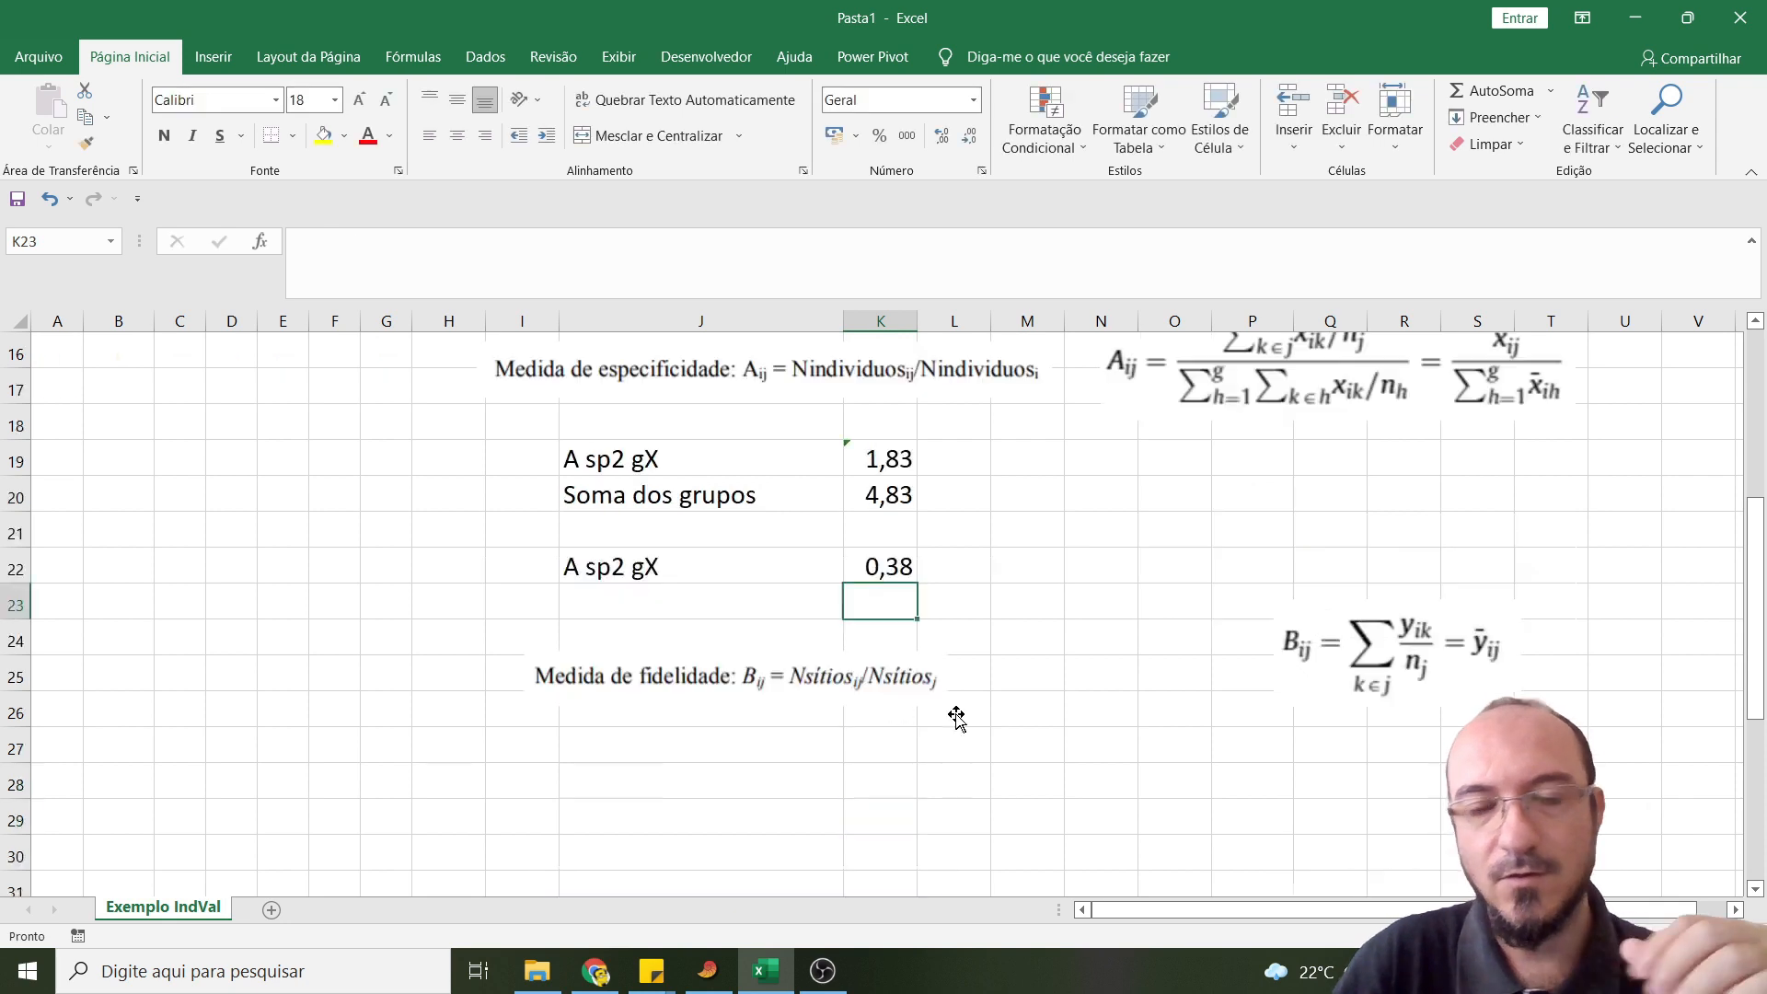
scroll(947, 714, up, 2)
click(889, 672)
click(949, 139)
click(949, 139)
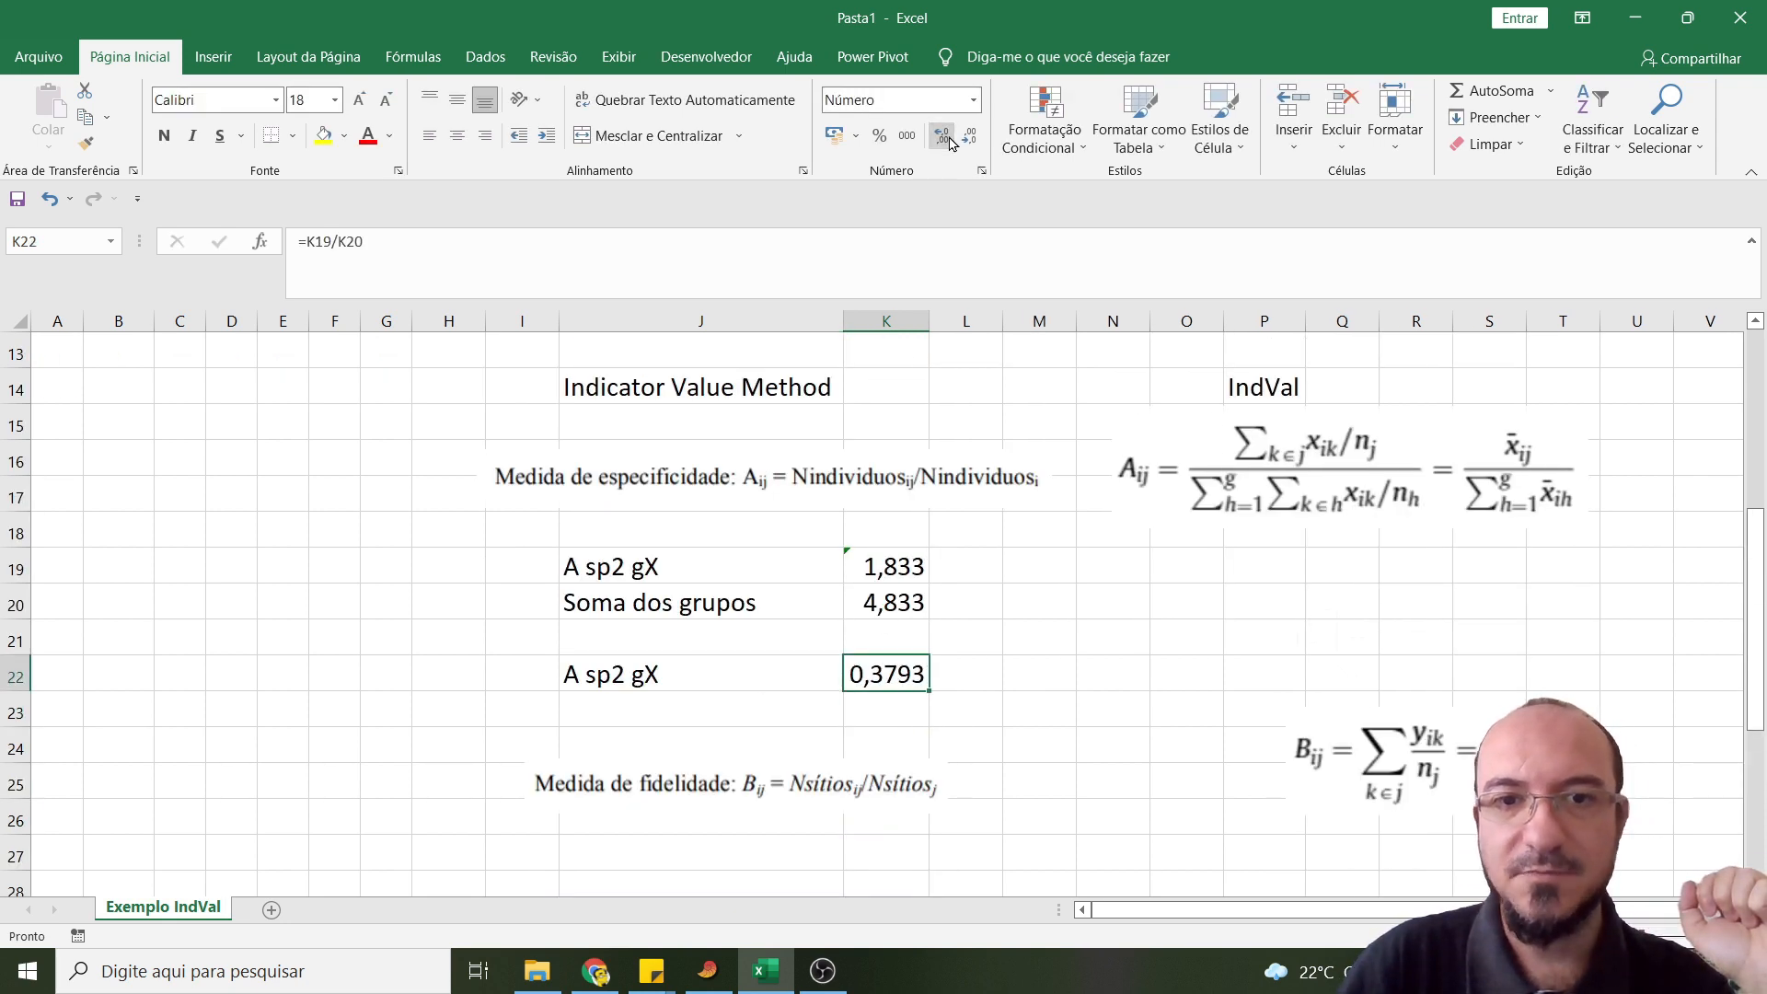
- Label cell J27 under the fidelity formula as "B sp2 gX"
scroll(874, 819, down, 1)
click(699, 757)
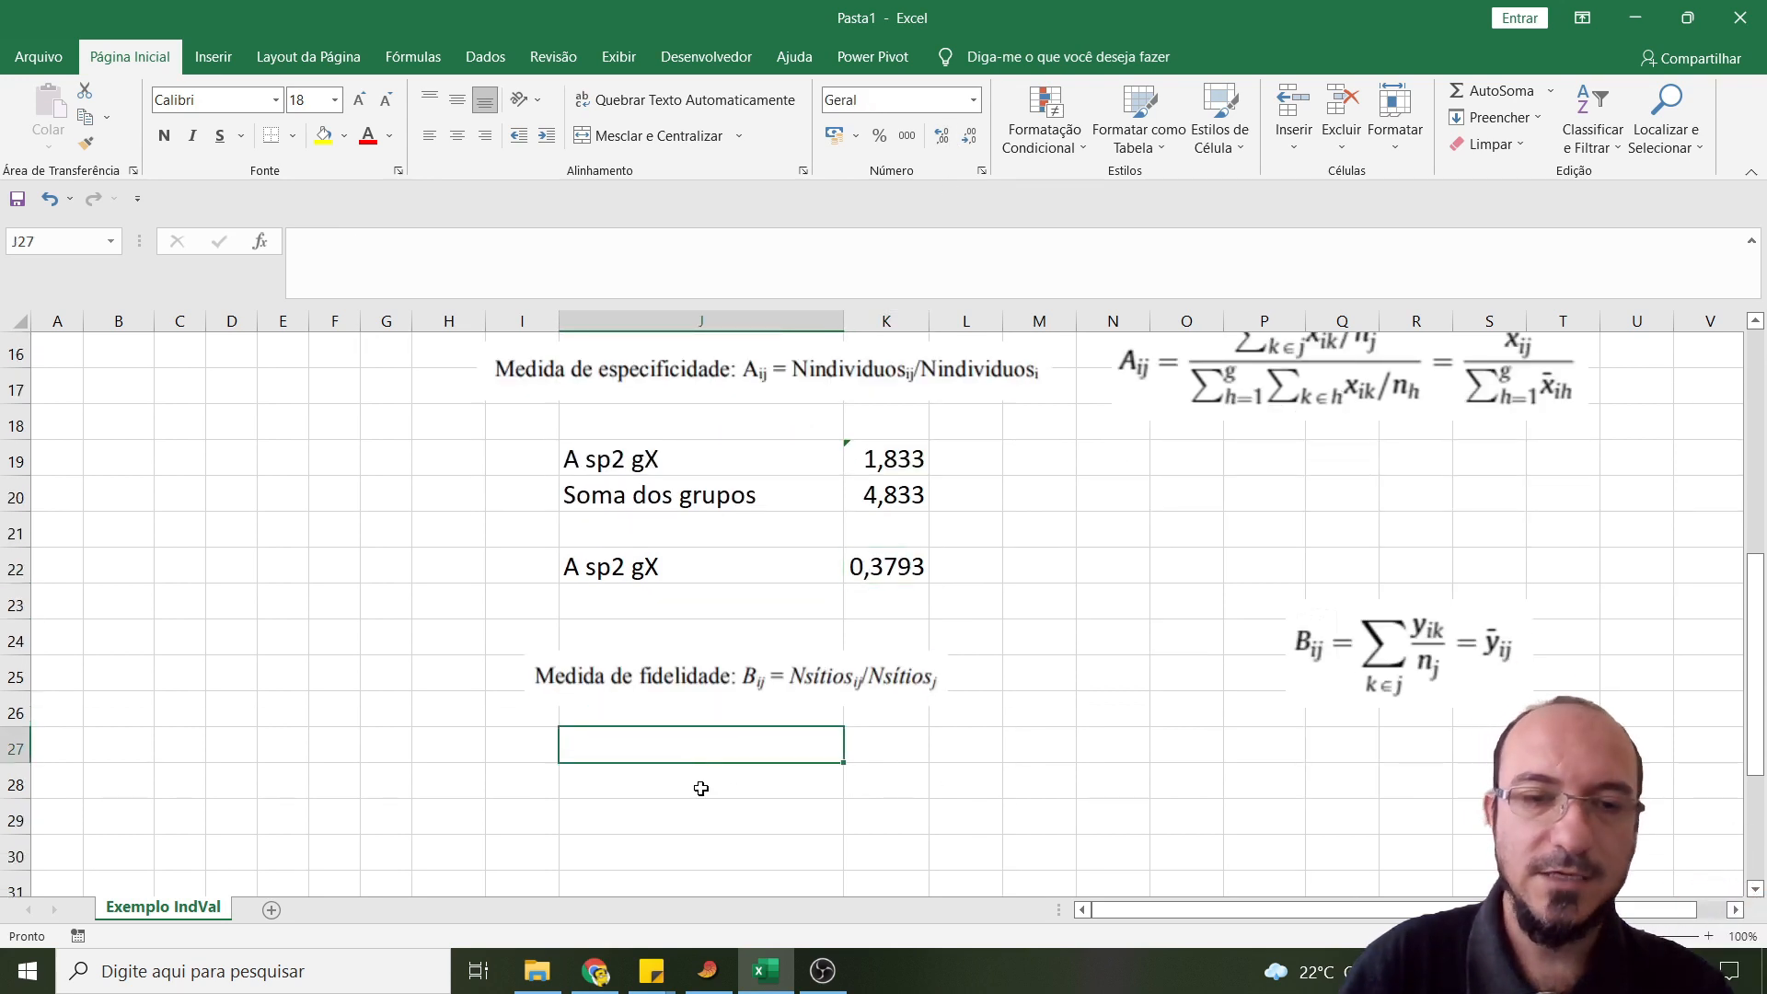
text(B sp2 gX)
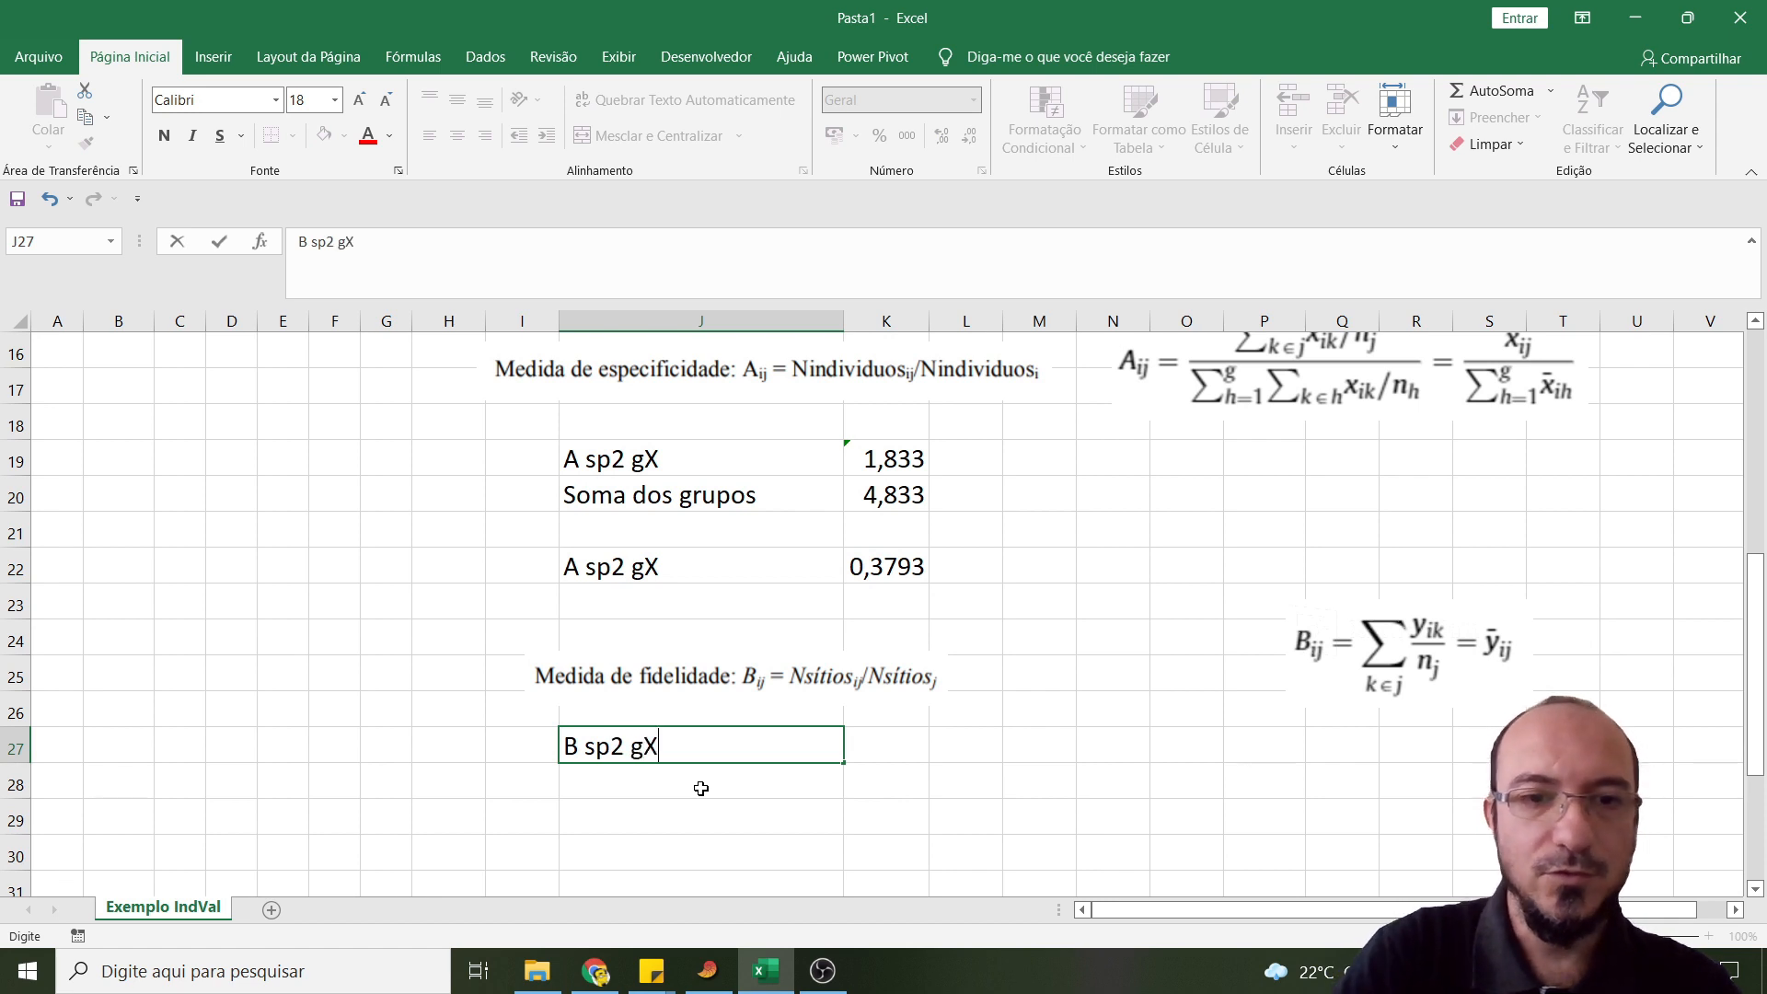
key(Tab)
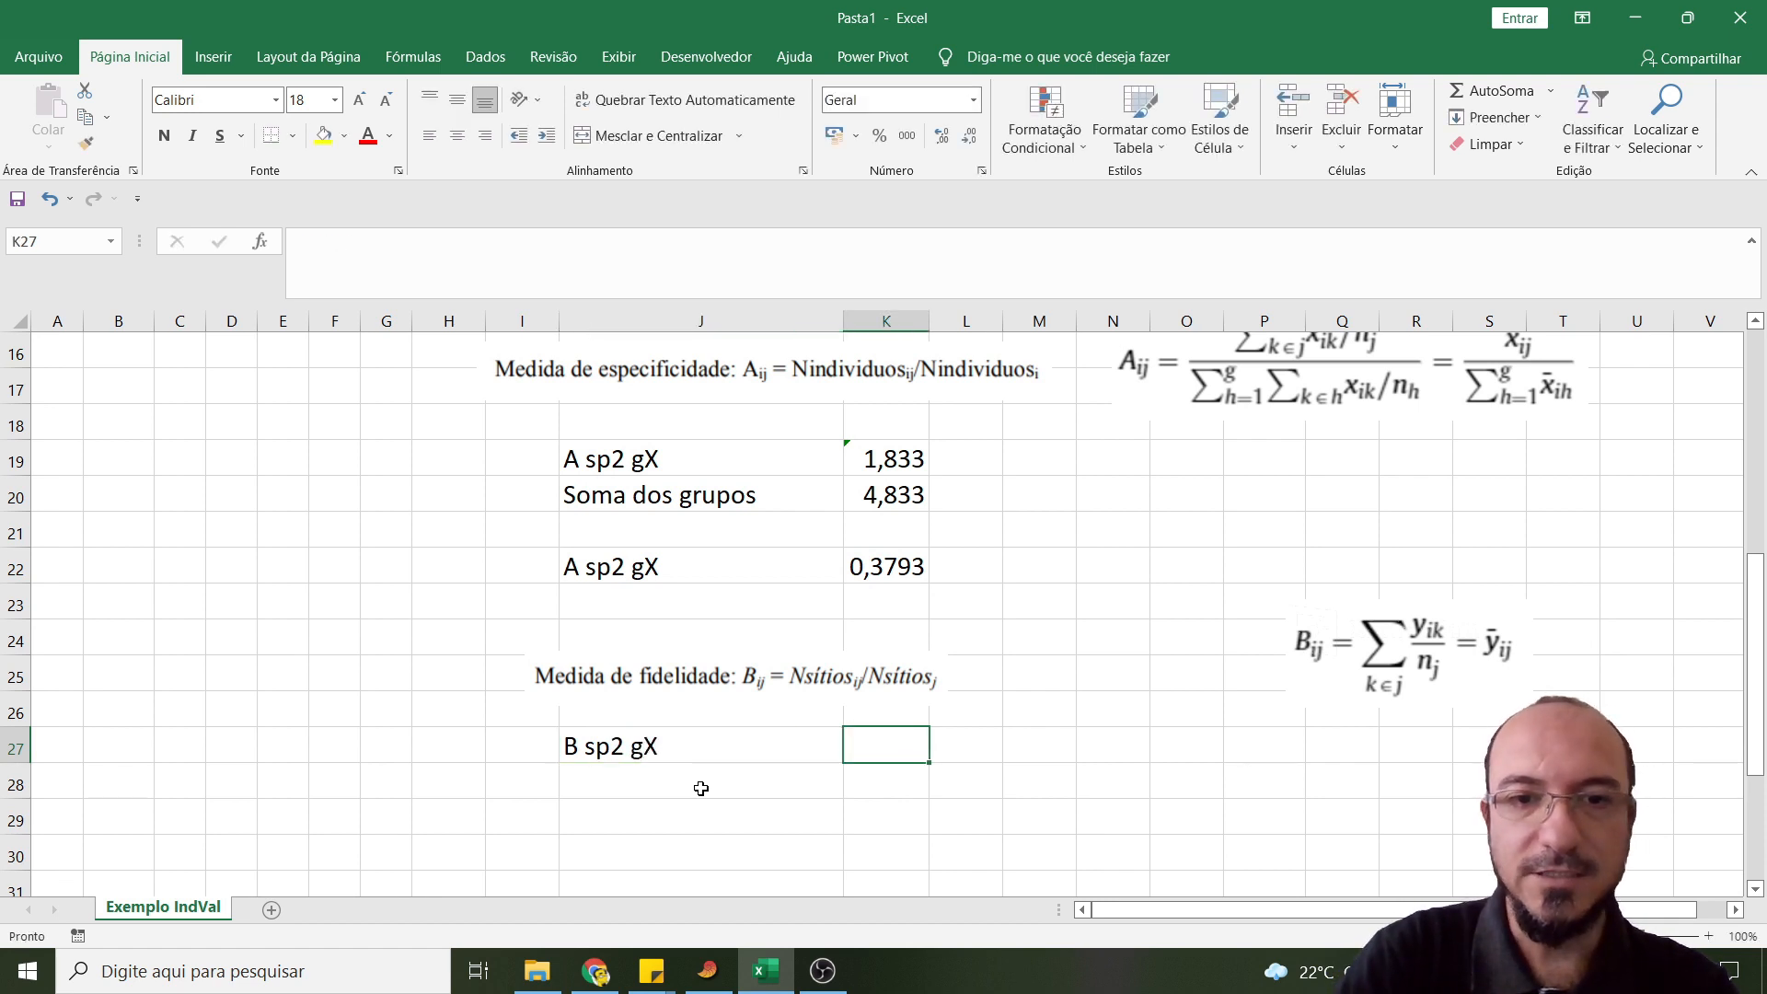
- Calculate the fidelity of Sp2 for site X in K27 as the share of site X plots containing Sp2
text(=)
scroll(671, 763, up, 5)
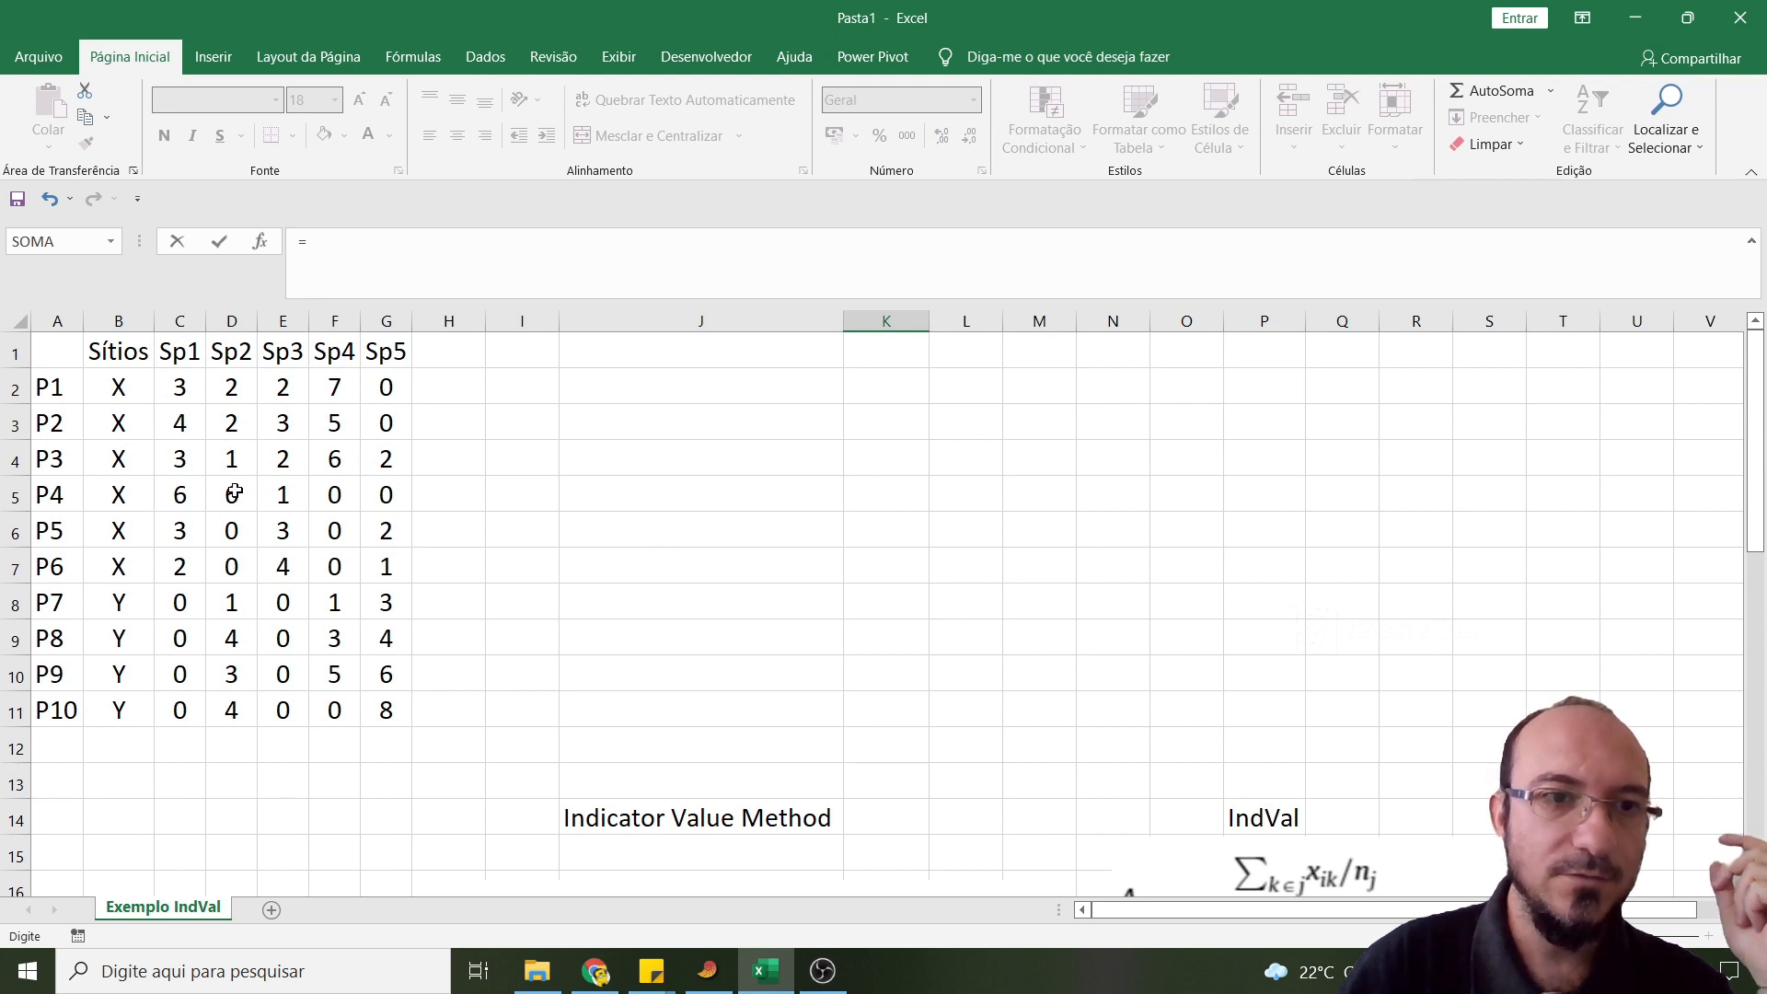
scroll(718, 660, down, 5)
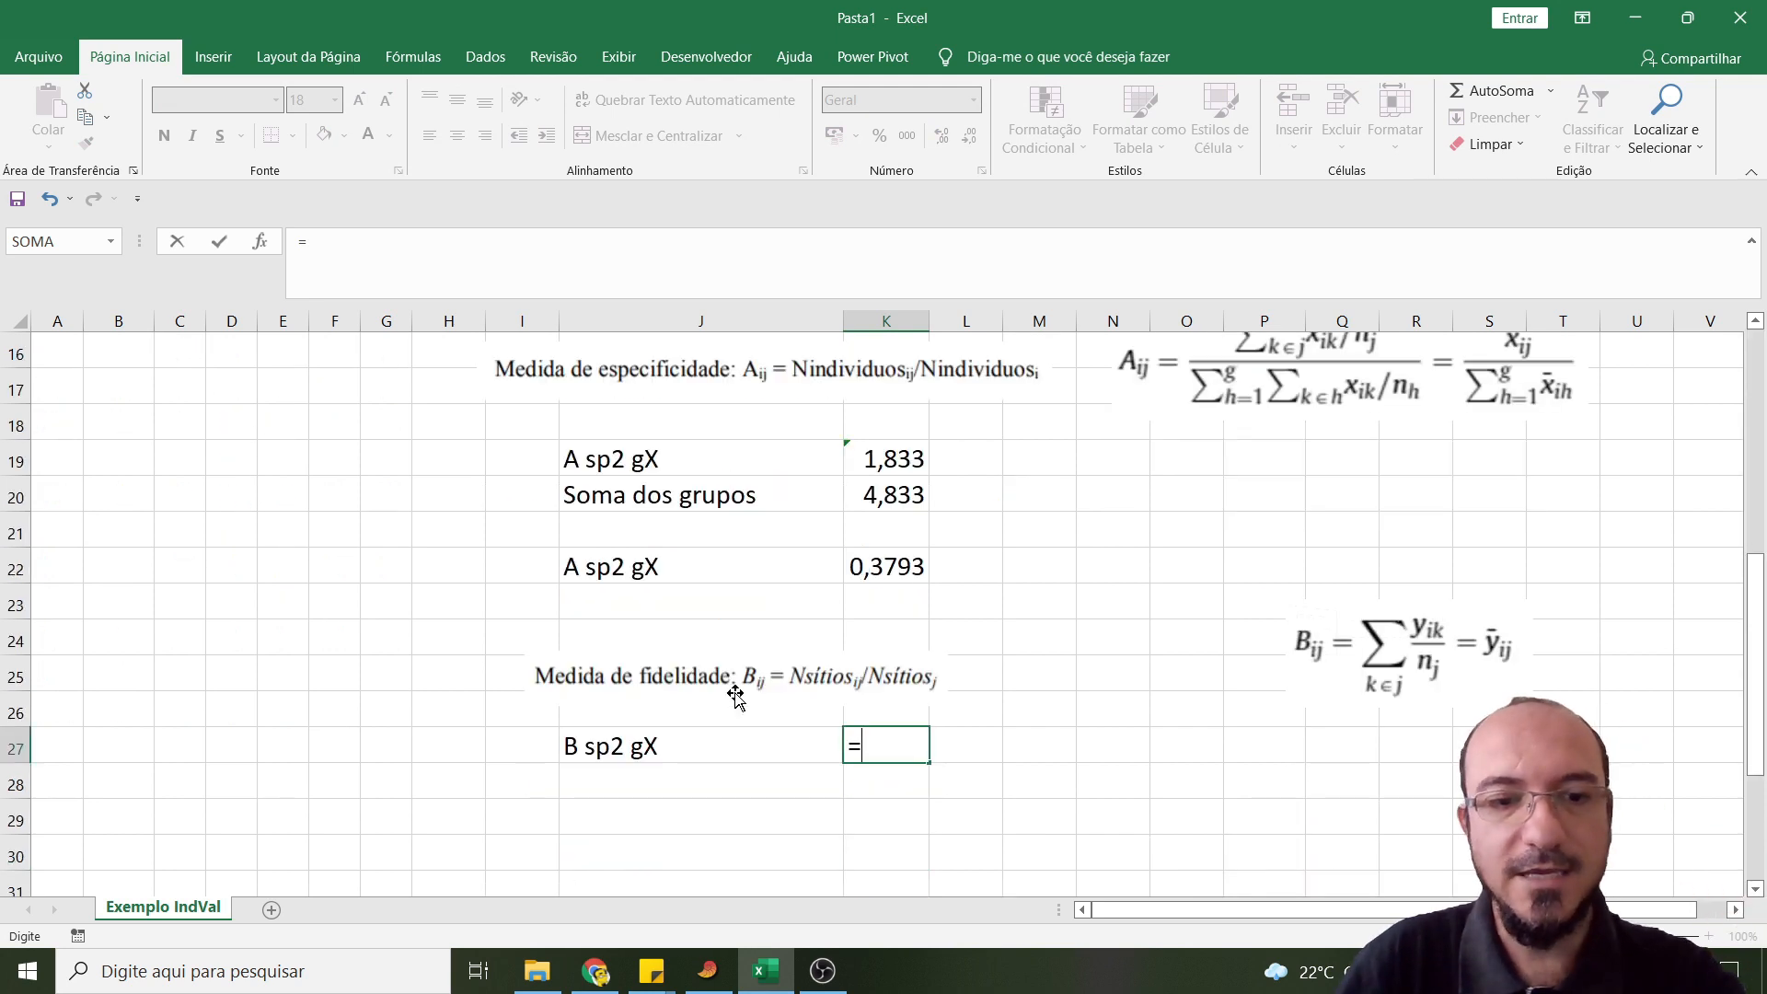
key(Return)
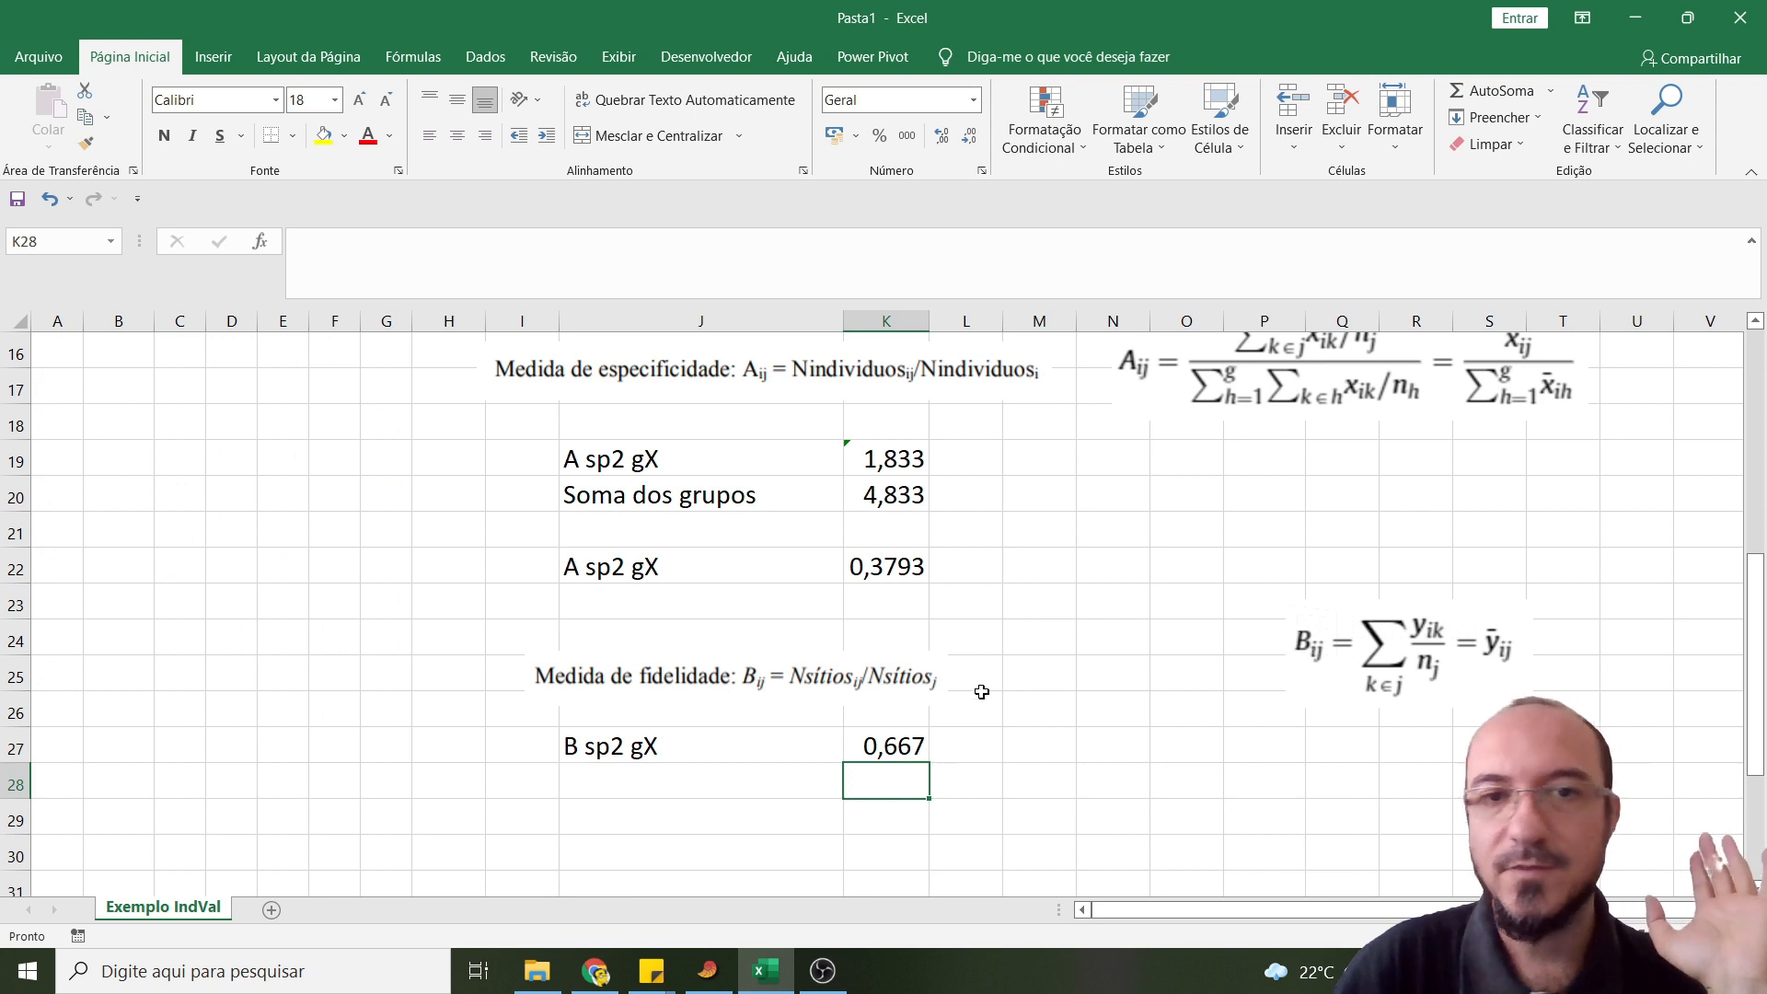
- Label cell J30 as "INDVAL sp2 gX"
scroll(633, 765, down, 1)
click(628, 755)
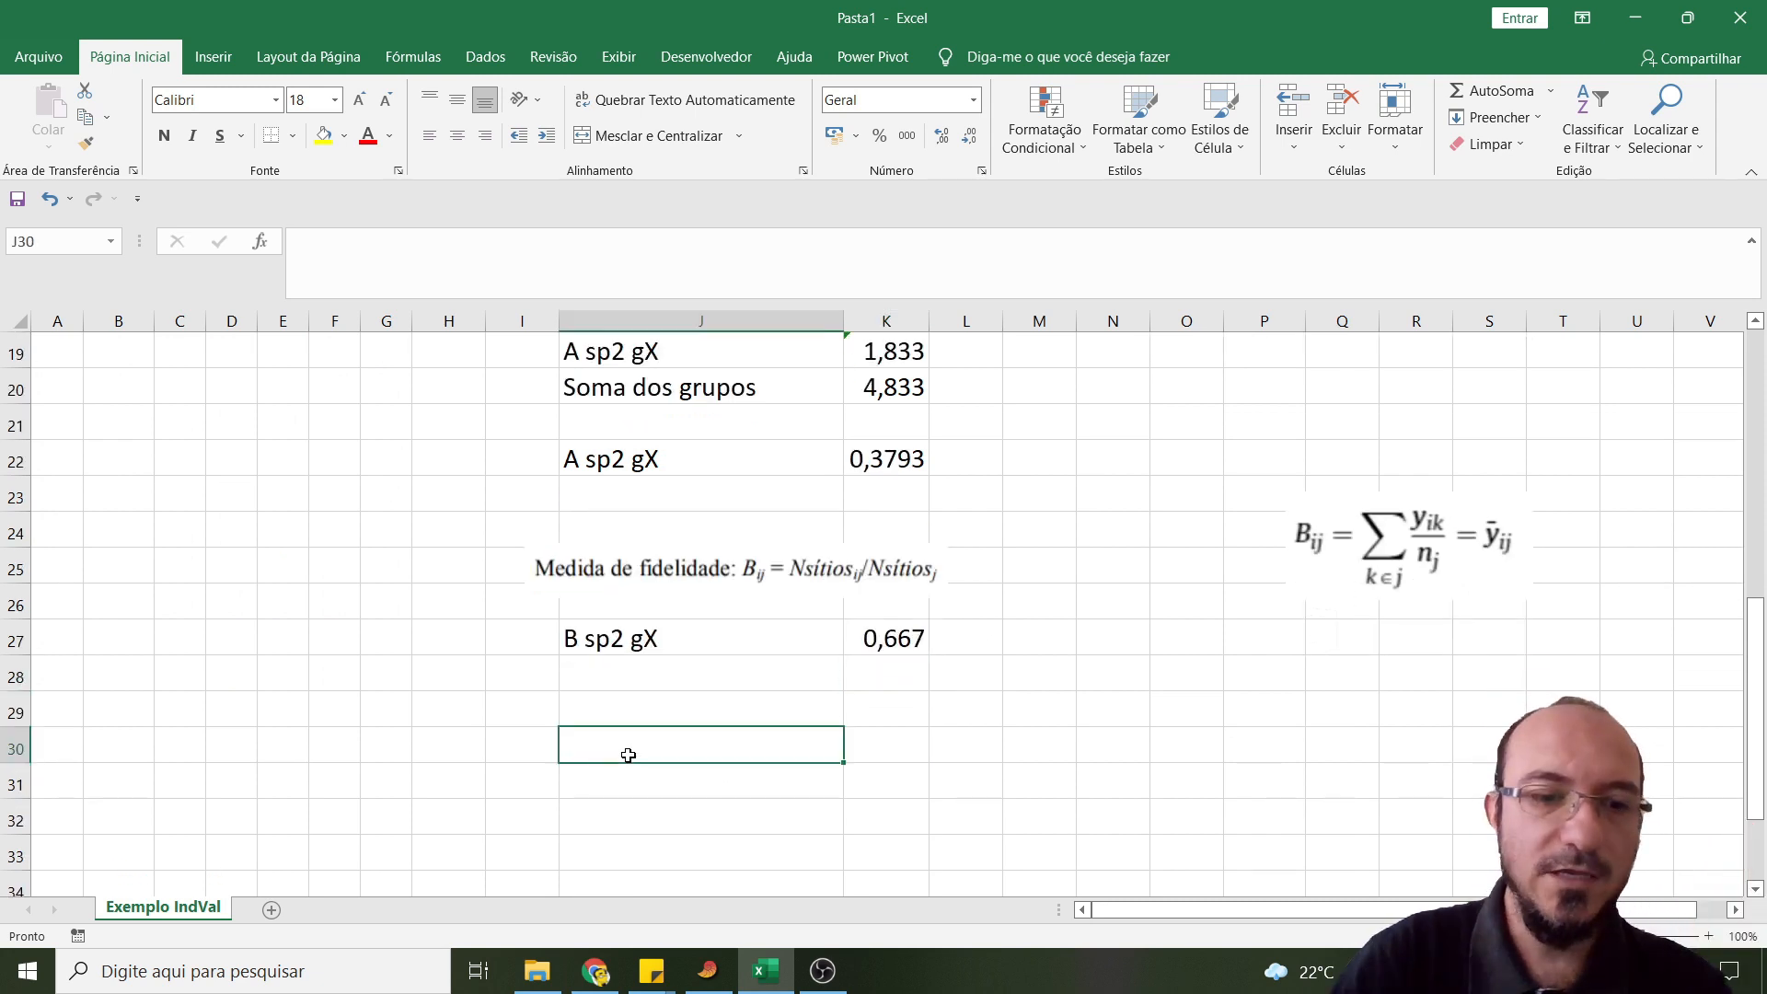
text(INDVAL)
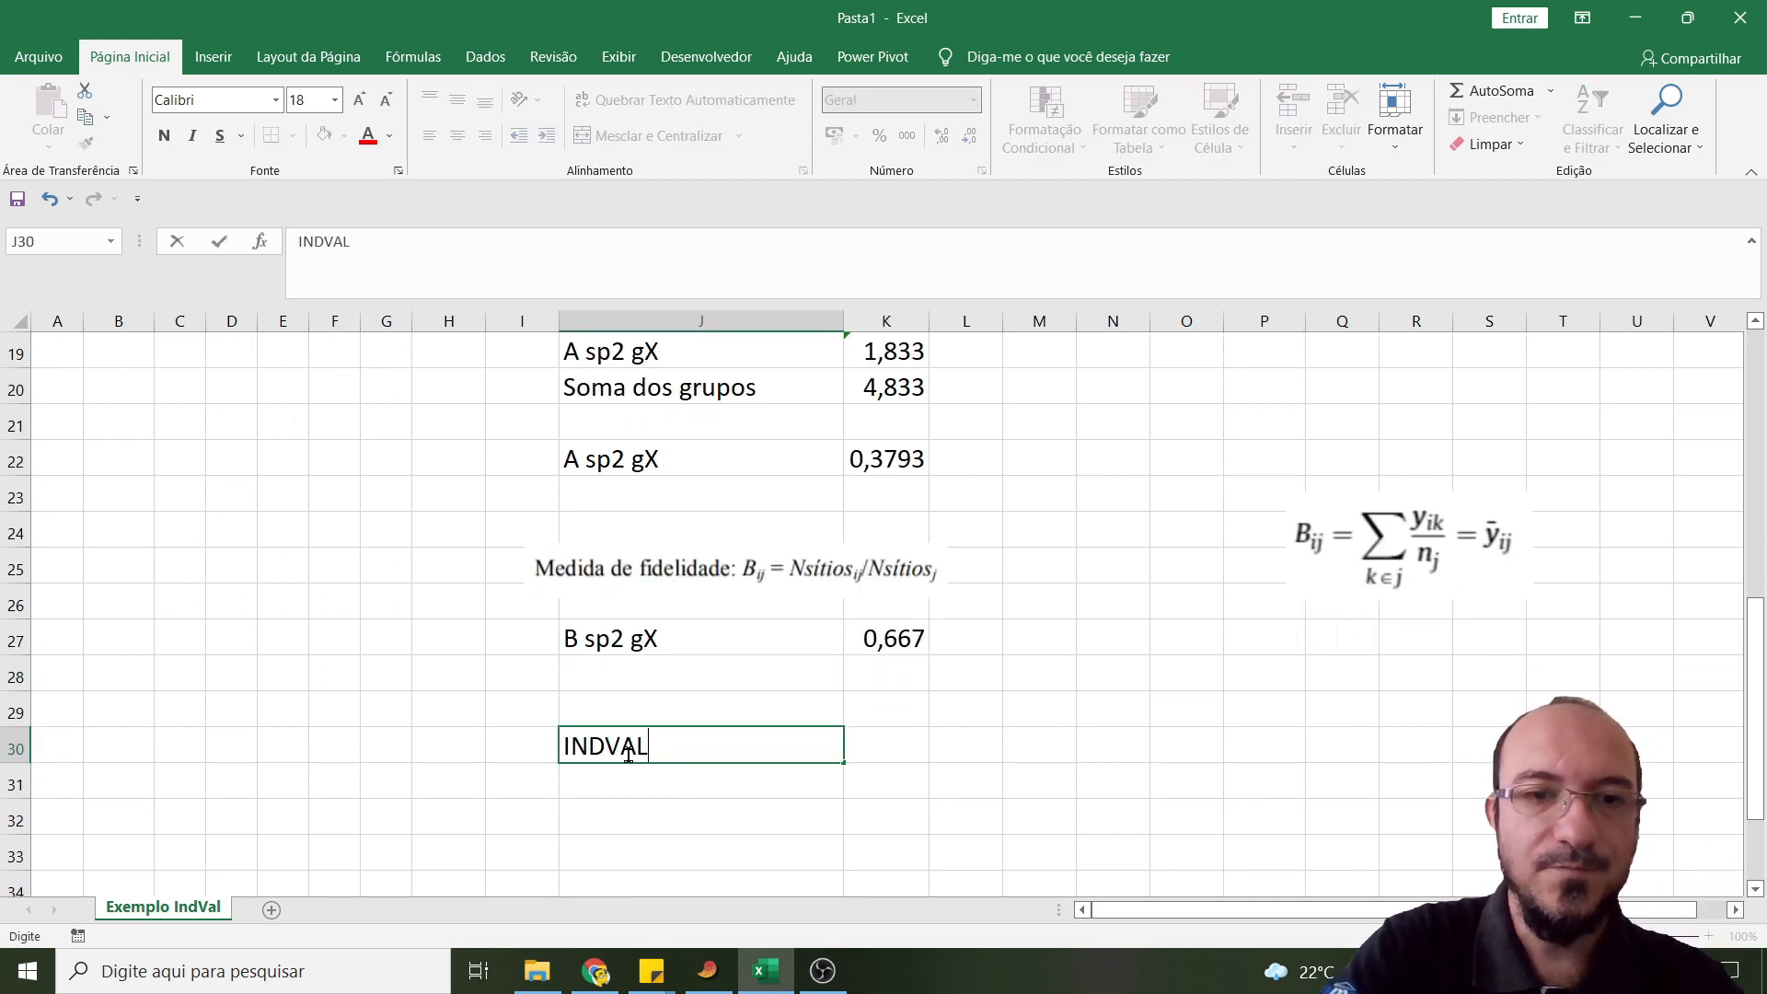
text( sp2 gX)
key(Tab)
- Calculate the IndVal of Sp2 for site X in cell K30 with =K22*K27
text(=)
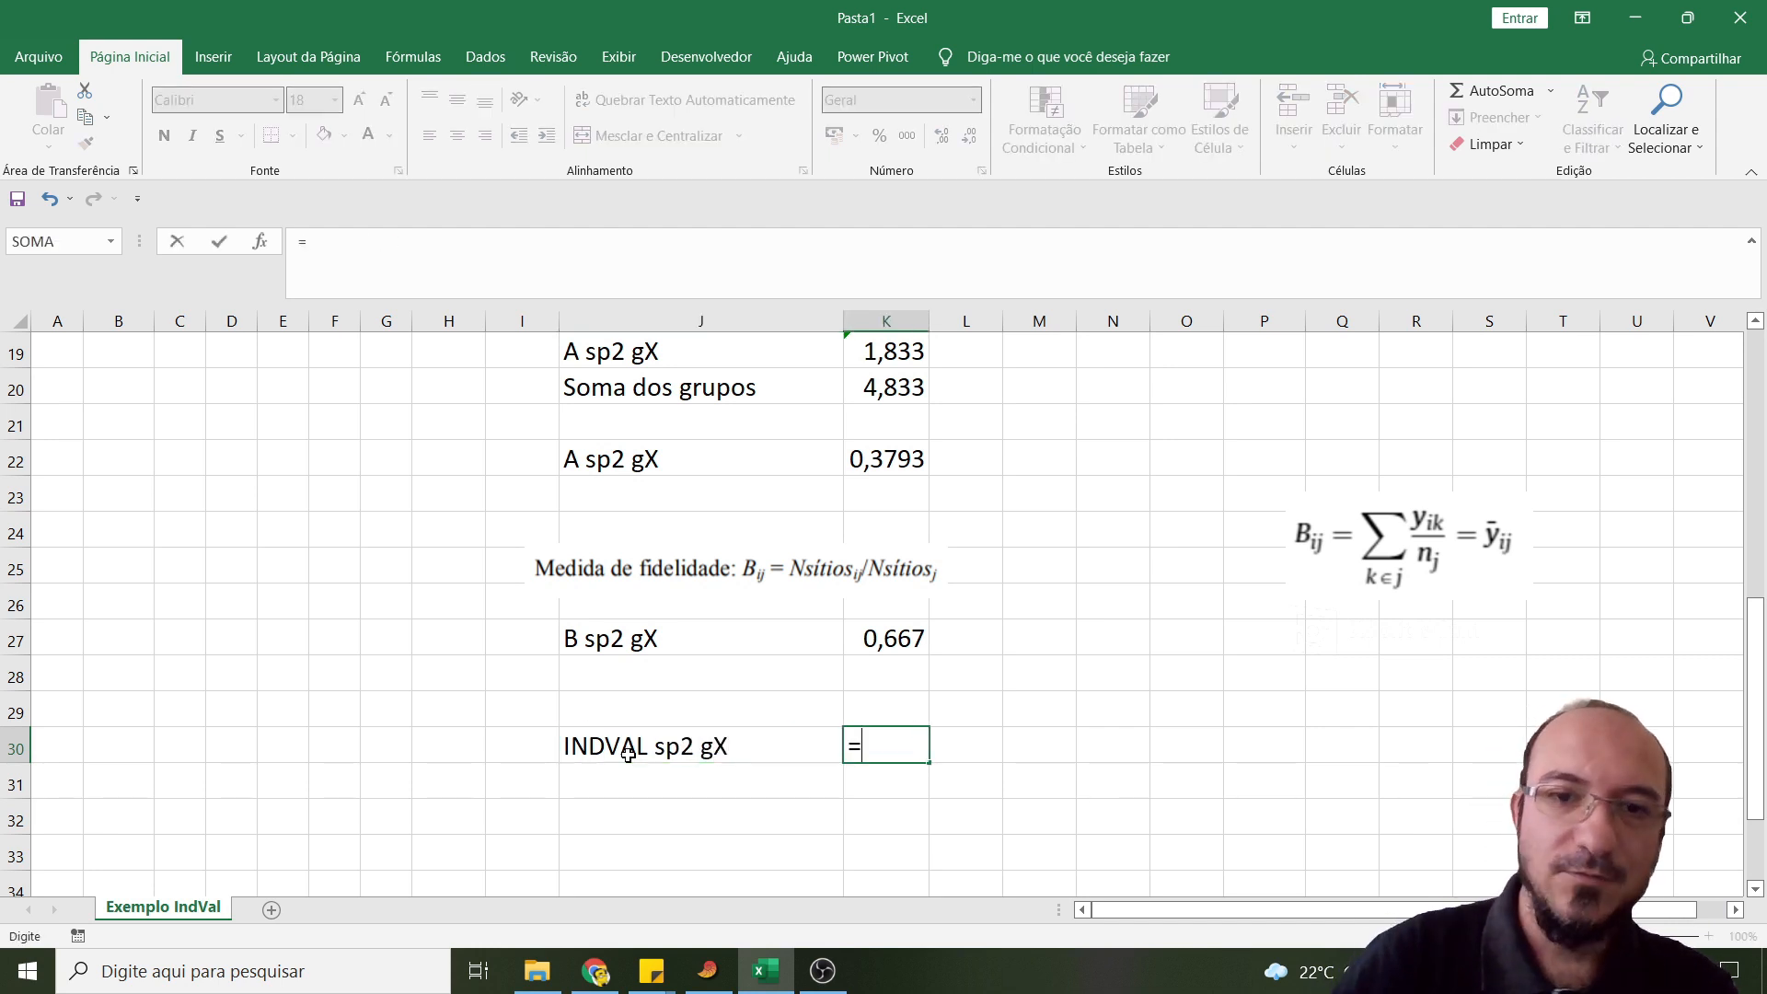
click(921, 459)
text(*)
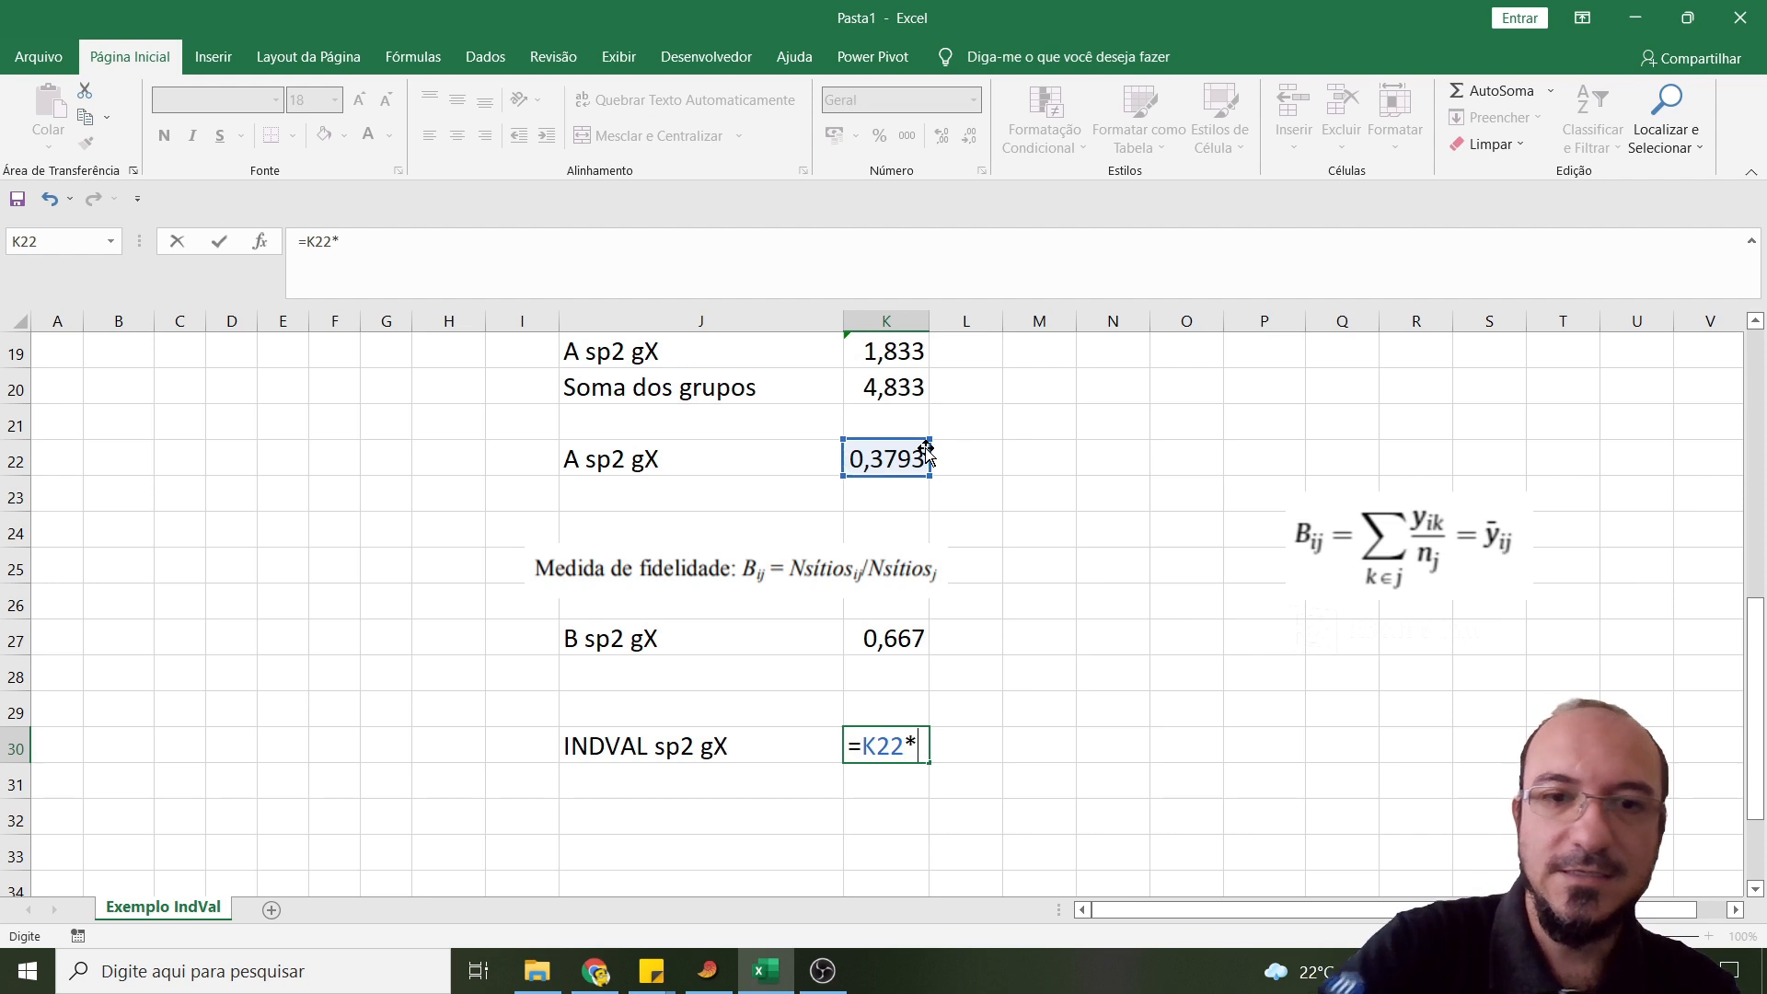
click(901, 637)
key(Return)
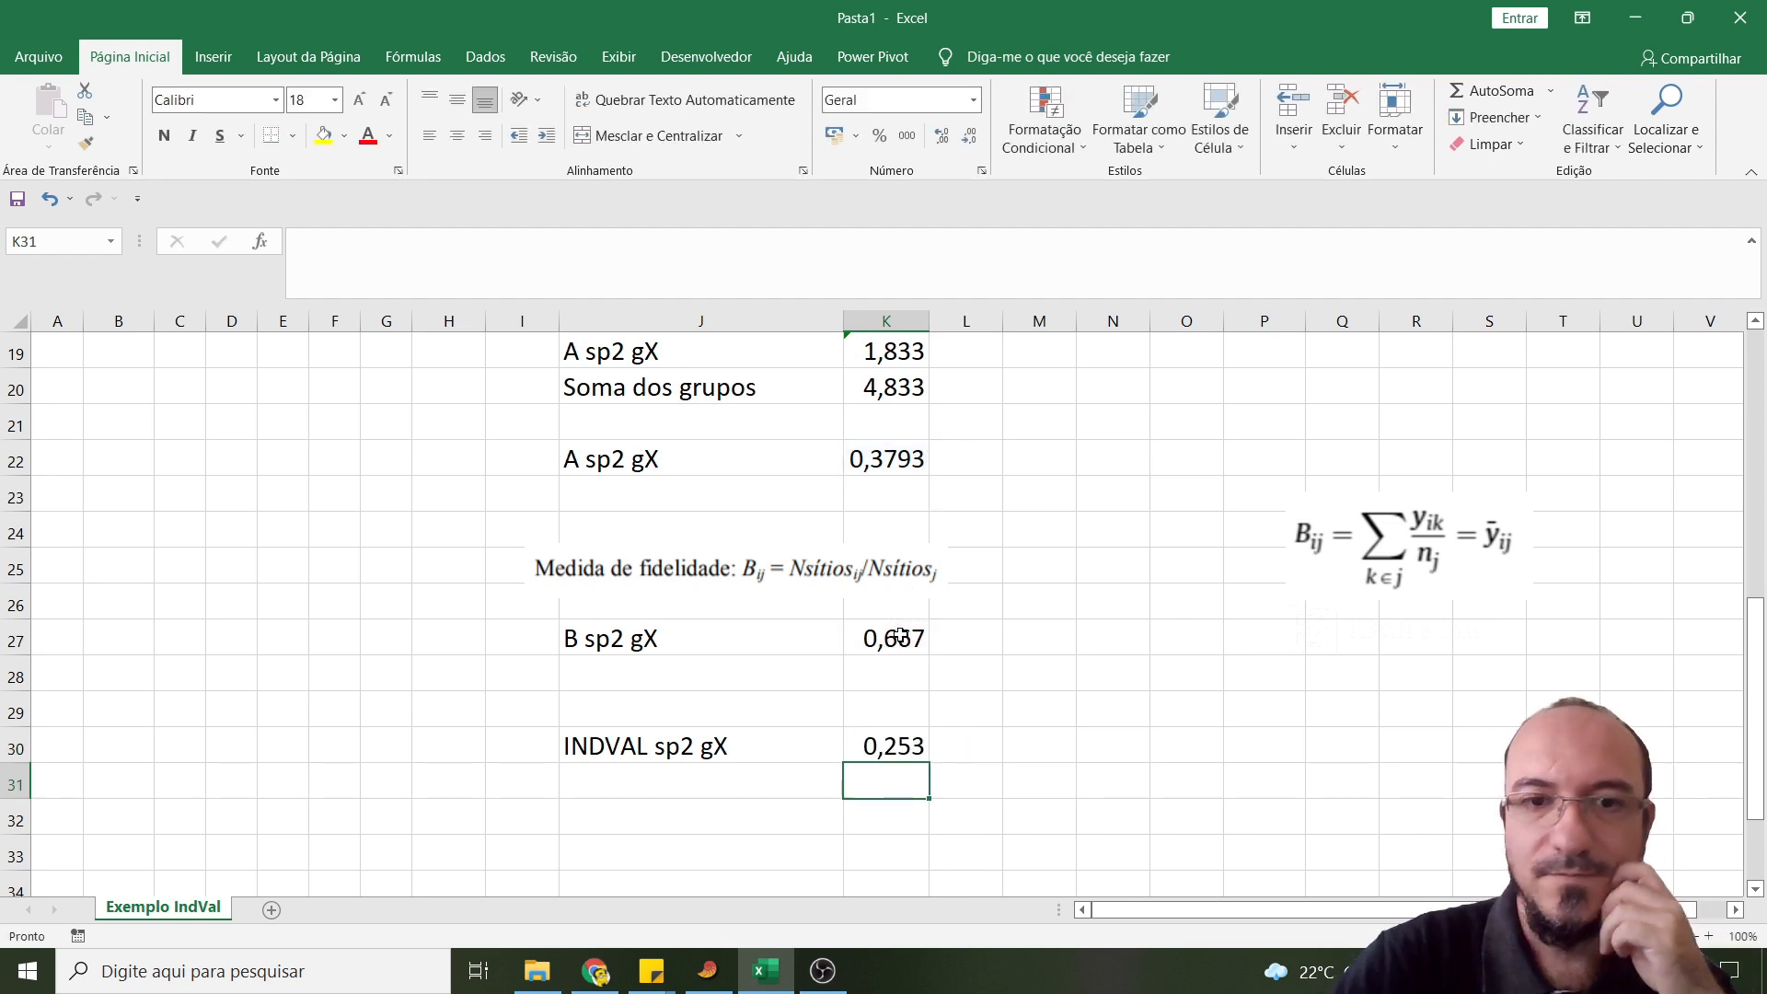
- Display the Sp2 IndVal in K30 with four decimal places
click(856, 742)
click(943, 137)
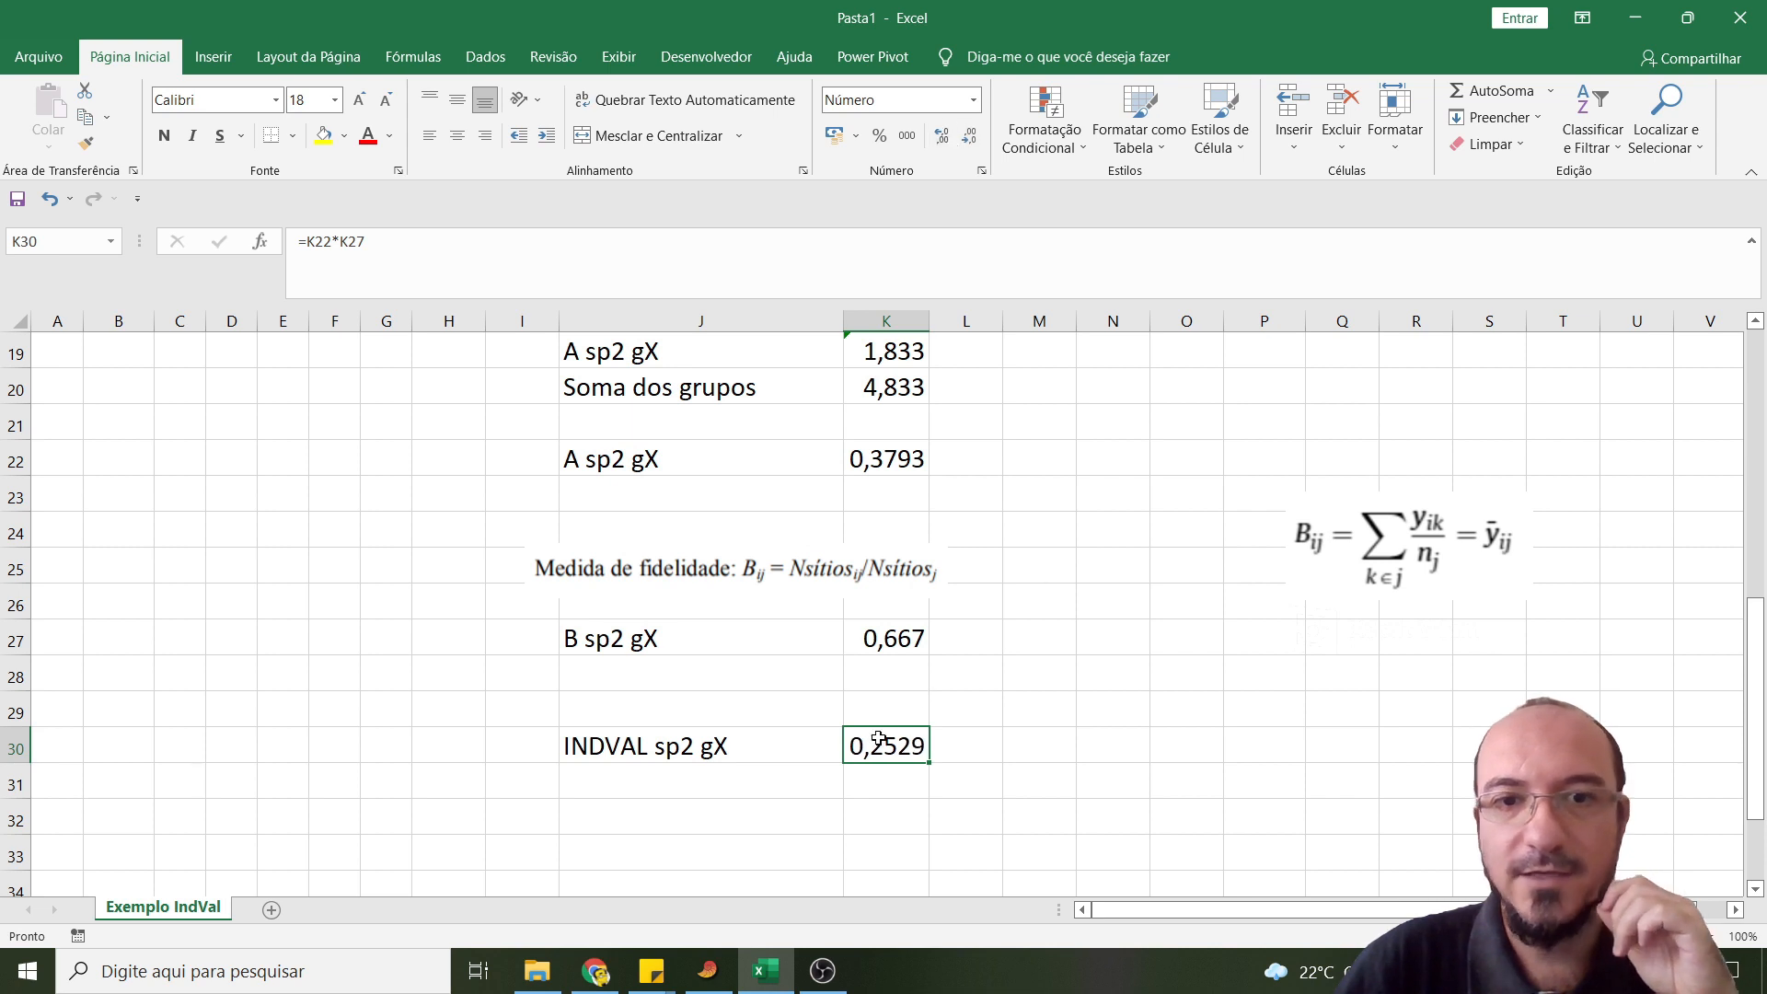
scroll(1035, 651, up, 2)
scroll(1022, 631, down, 2)
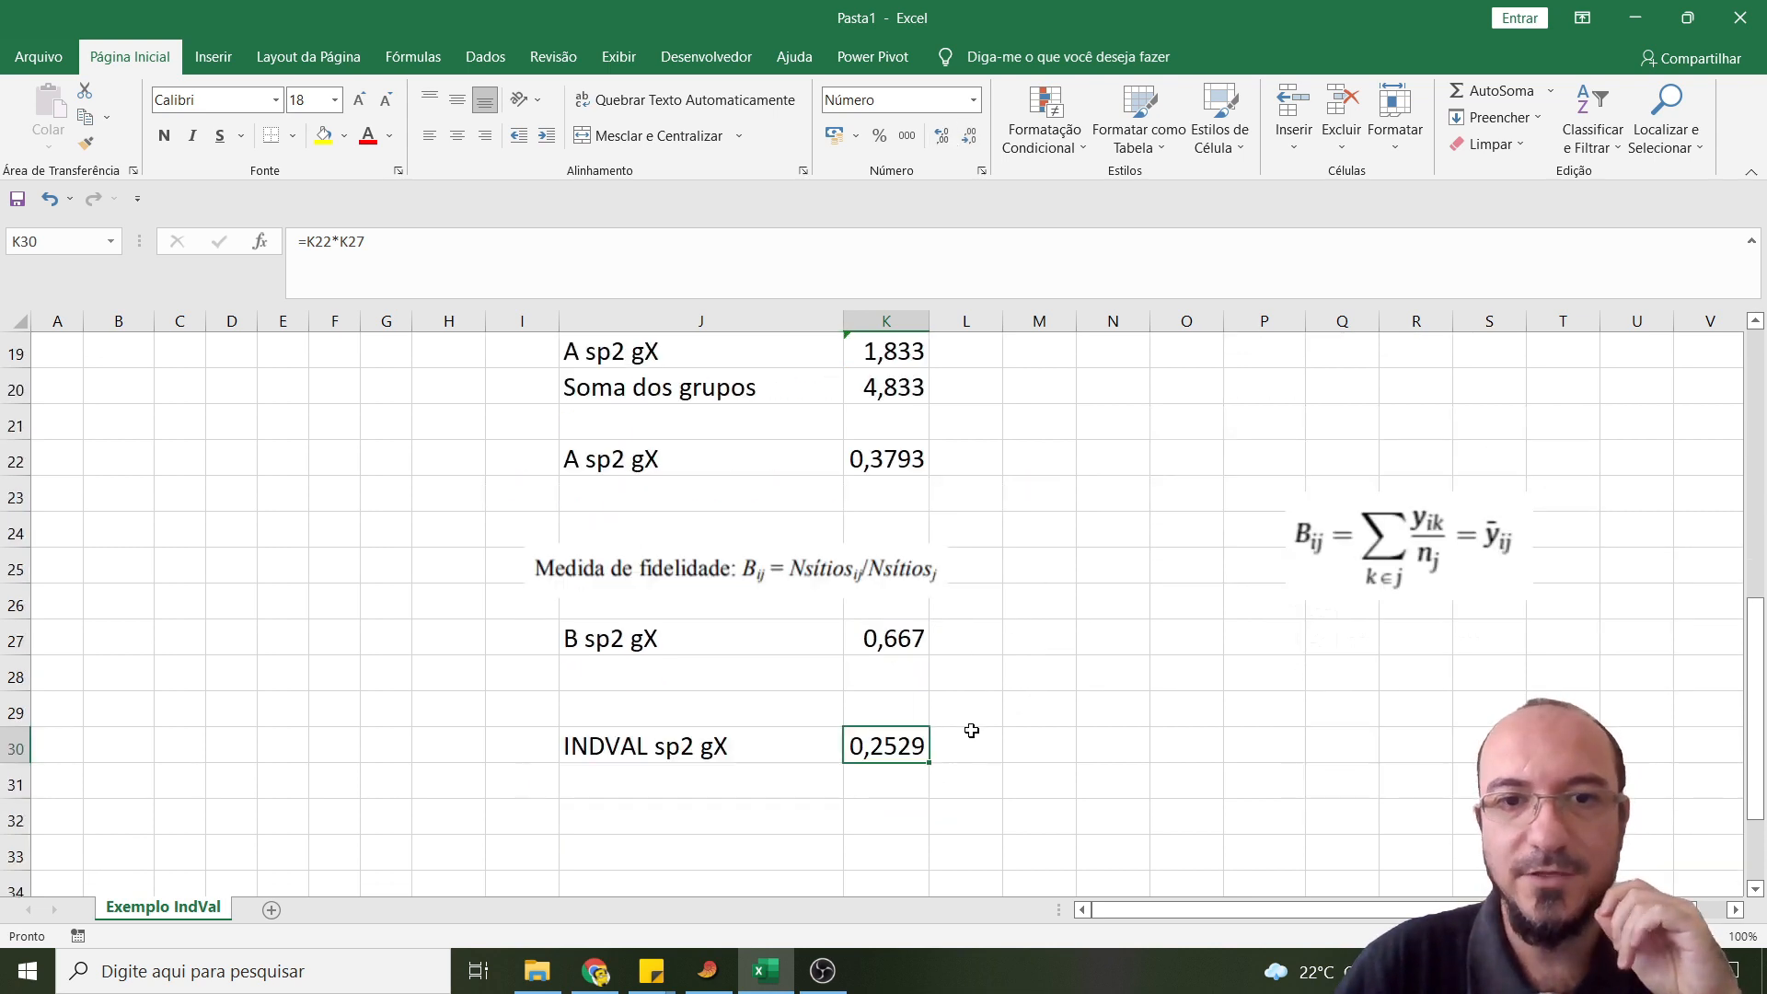
- Move the fidelity formula picture to about columns O to R, rows 24 to 27
scroll(1021, 676, up, 1)
scroll(1073, 591, up, 1)
drag(1426, 778, 1338, 813)
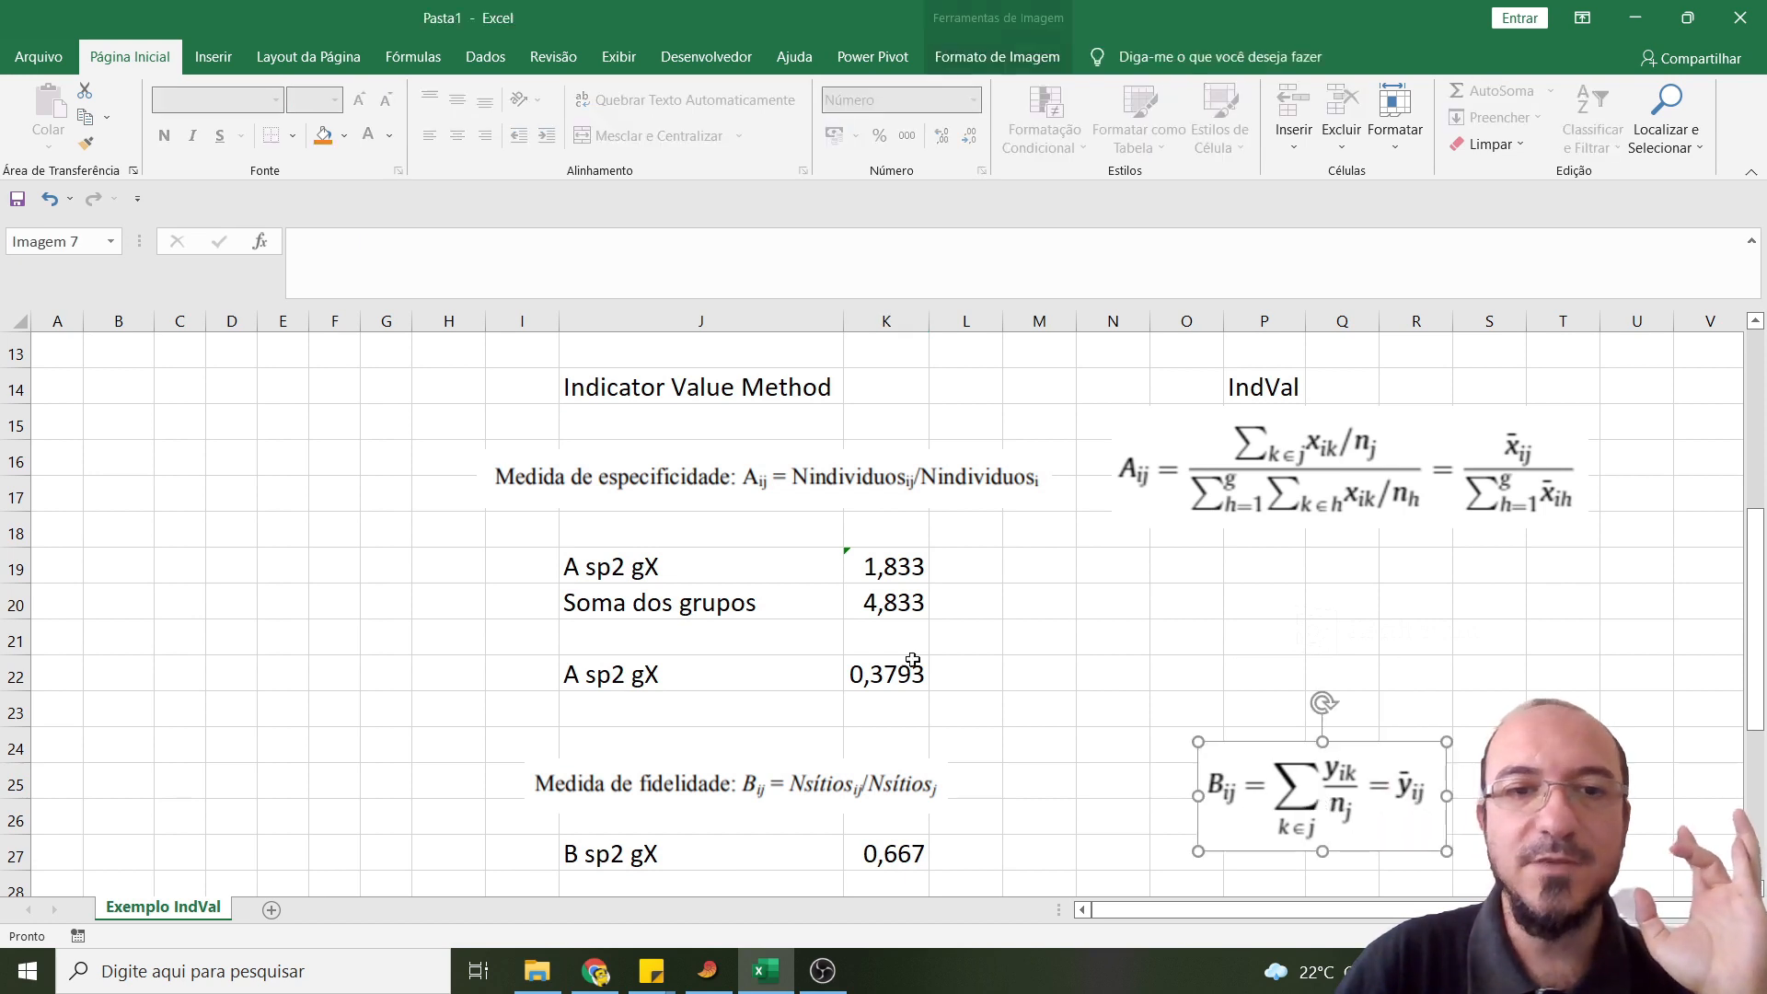
- Label cell N19 as "A sp2 gY" and cell N20 as "Soma dos grupo"
click(1119, 569)
text(A so)
text(p2 g)
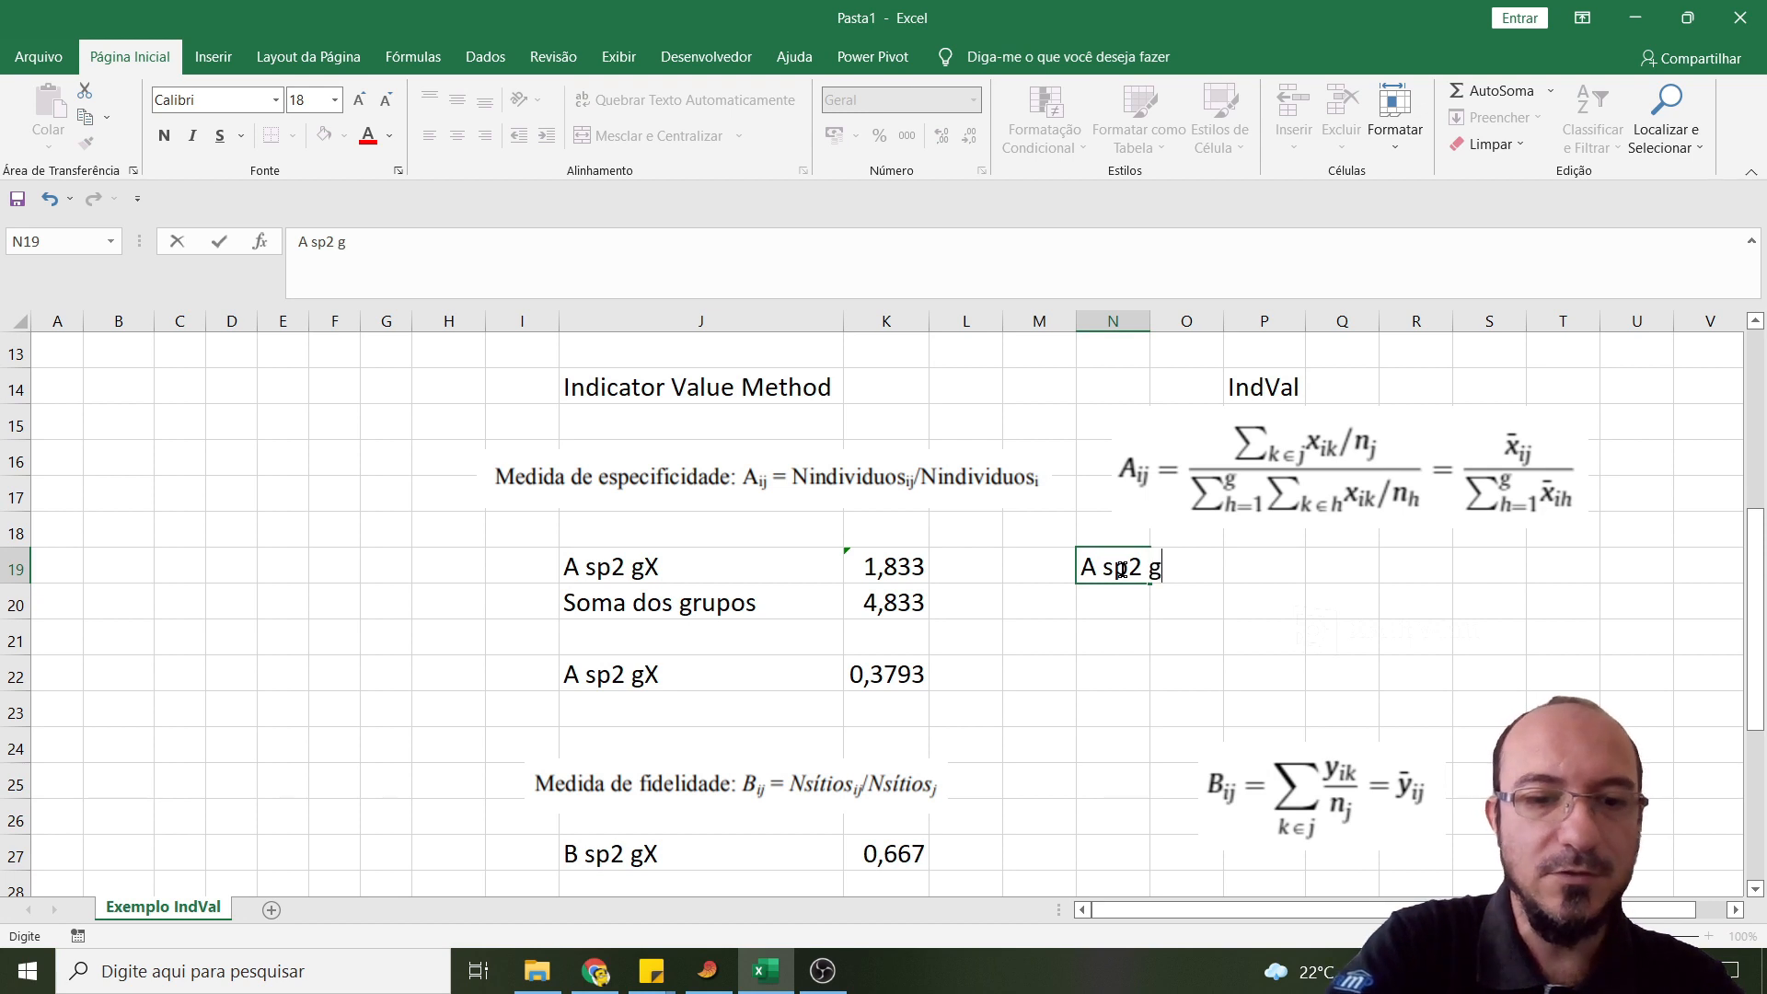
text(Y)
key(Return)
text(Soma dos grupo)
- Calculate the mean abundance of Sp2 in site Y in cell Q19 with =MÉDIA(D8:D11)
key(Right)
key(Right)
key(Right)
key(Up)
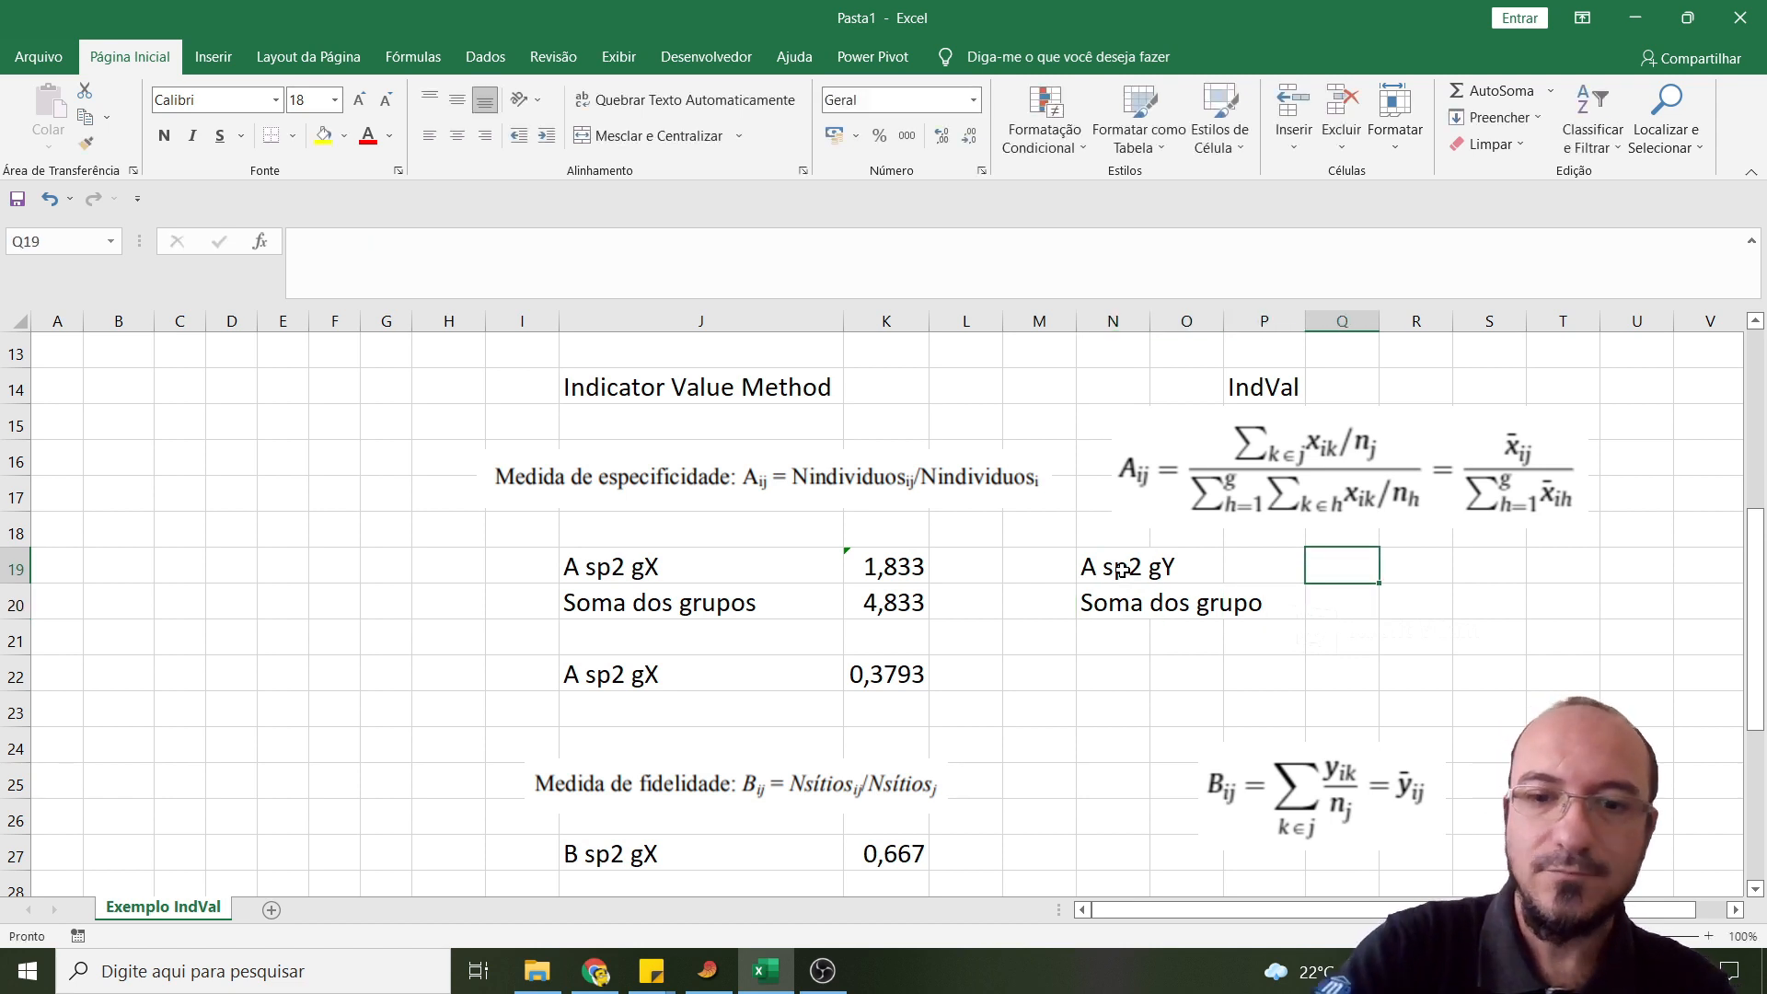
text(=)
scroll(653, 603, up, 3)
text(m)
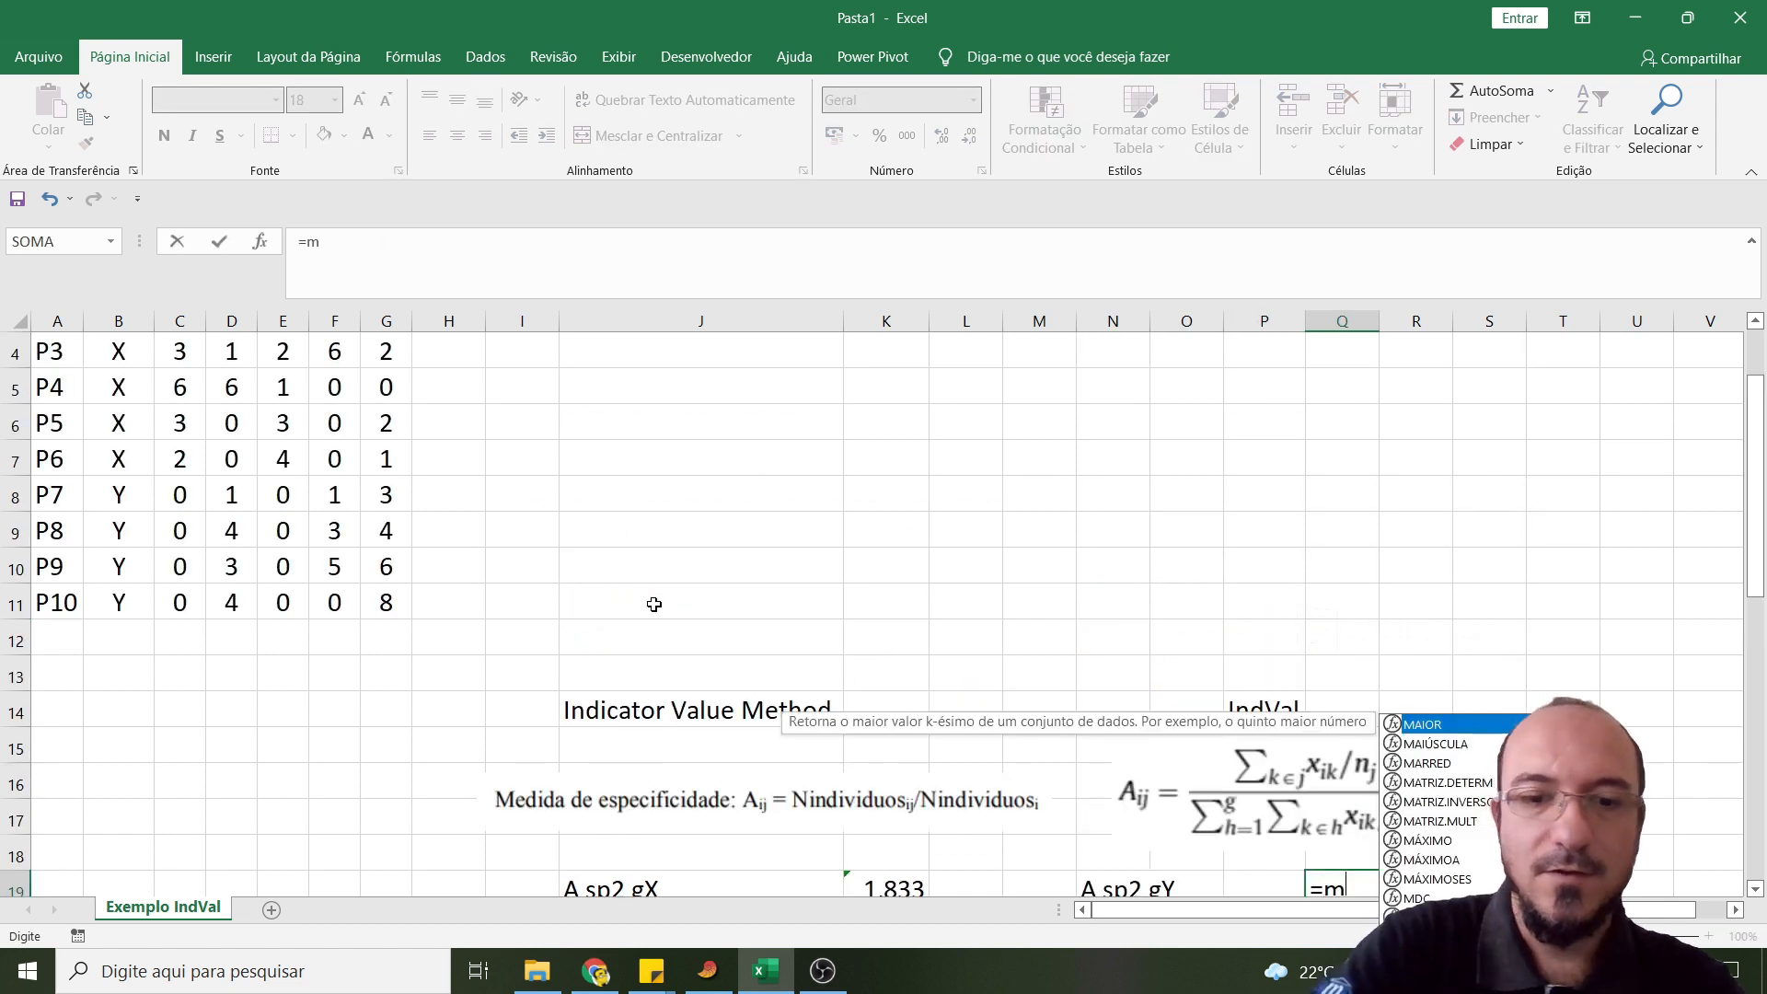
text(édi)
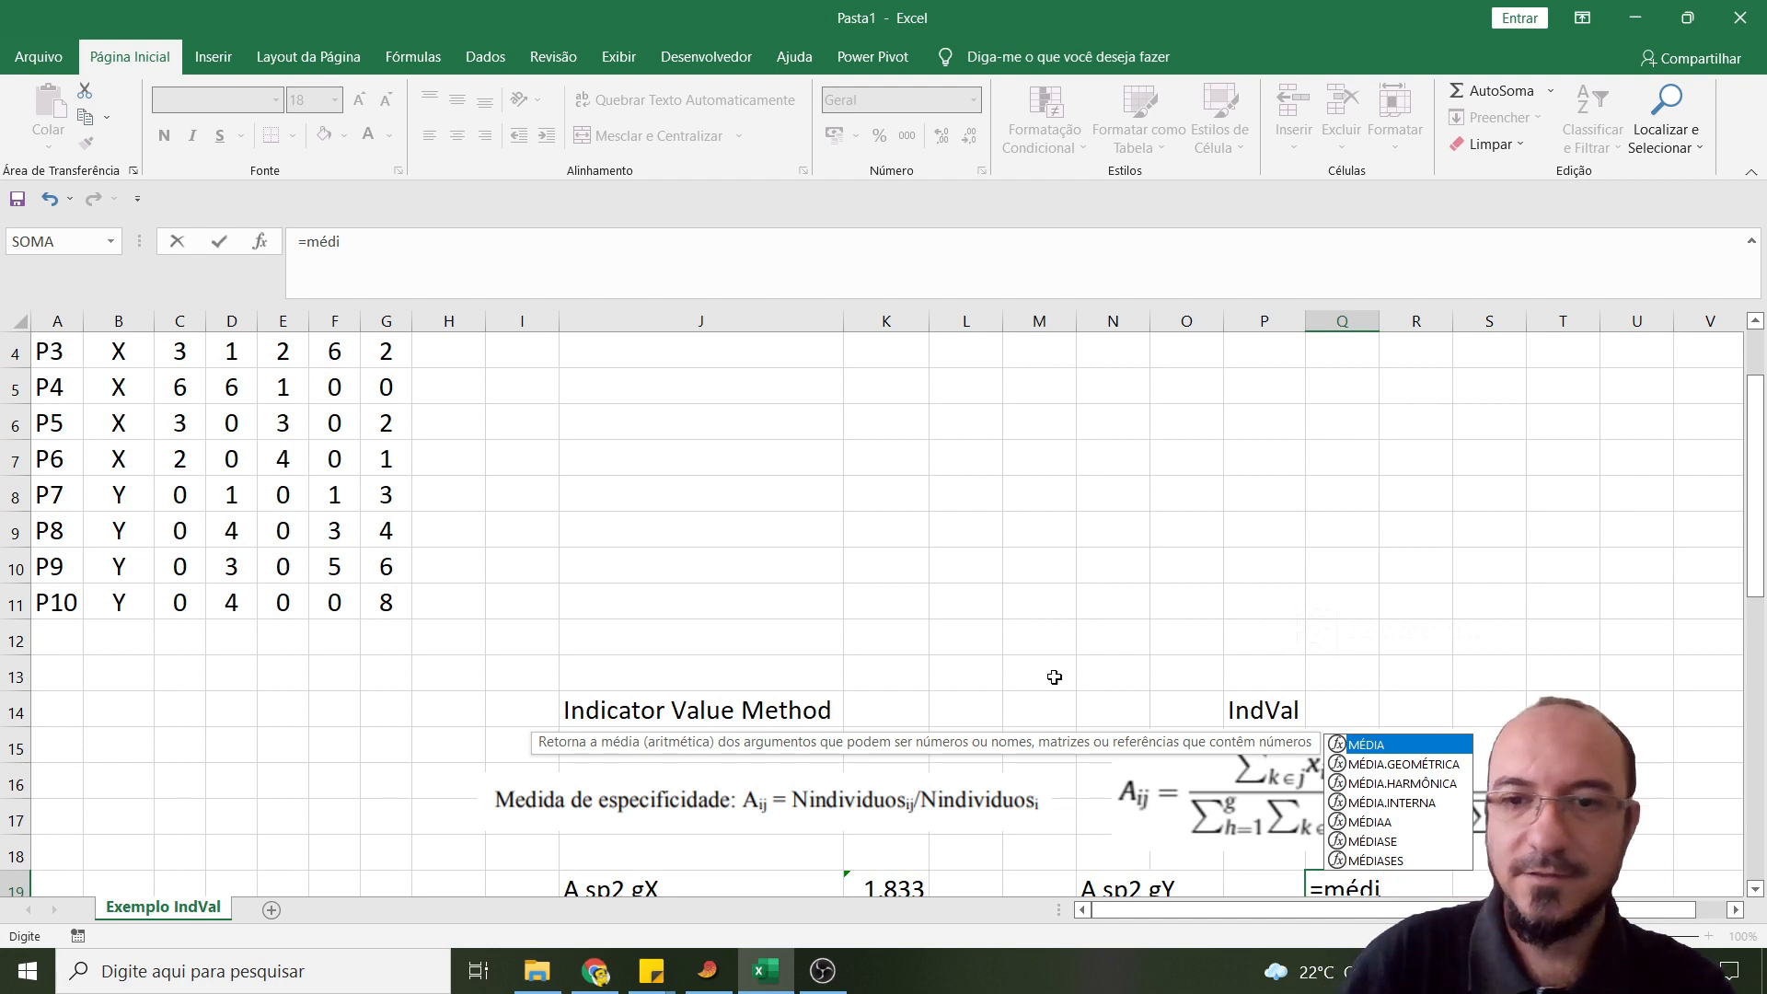
key(Tab)
drag(231, 490, 233, 607)
click(442, 247)
text())
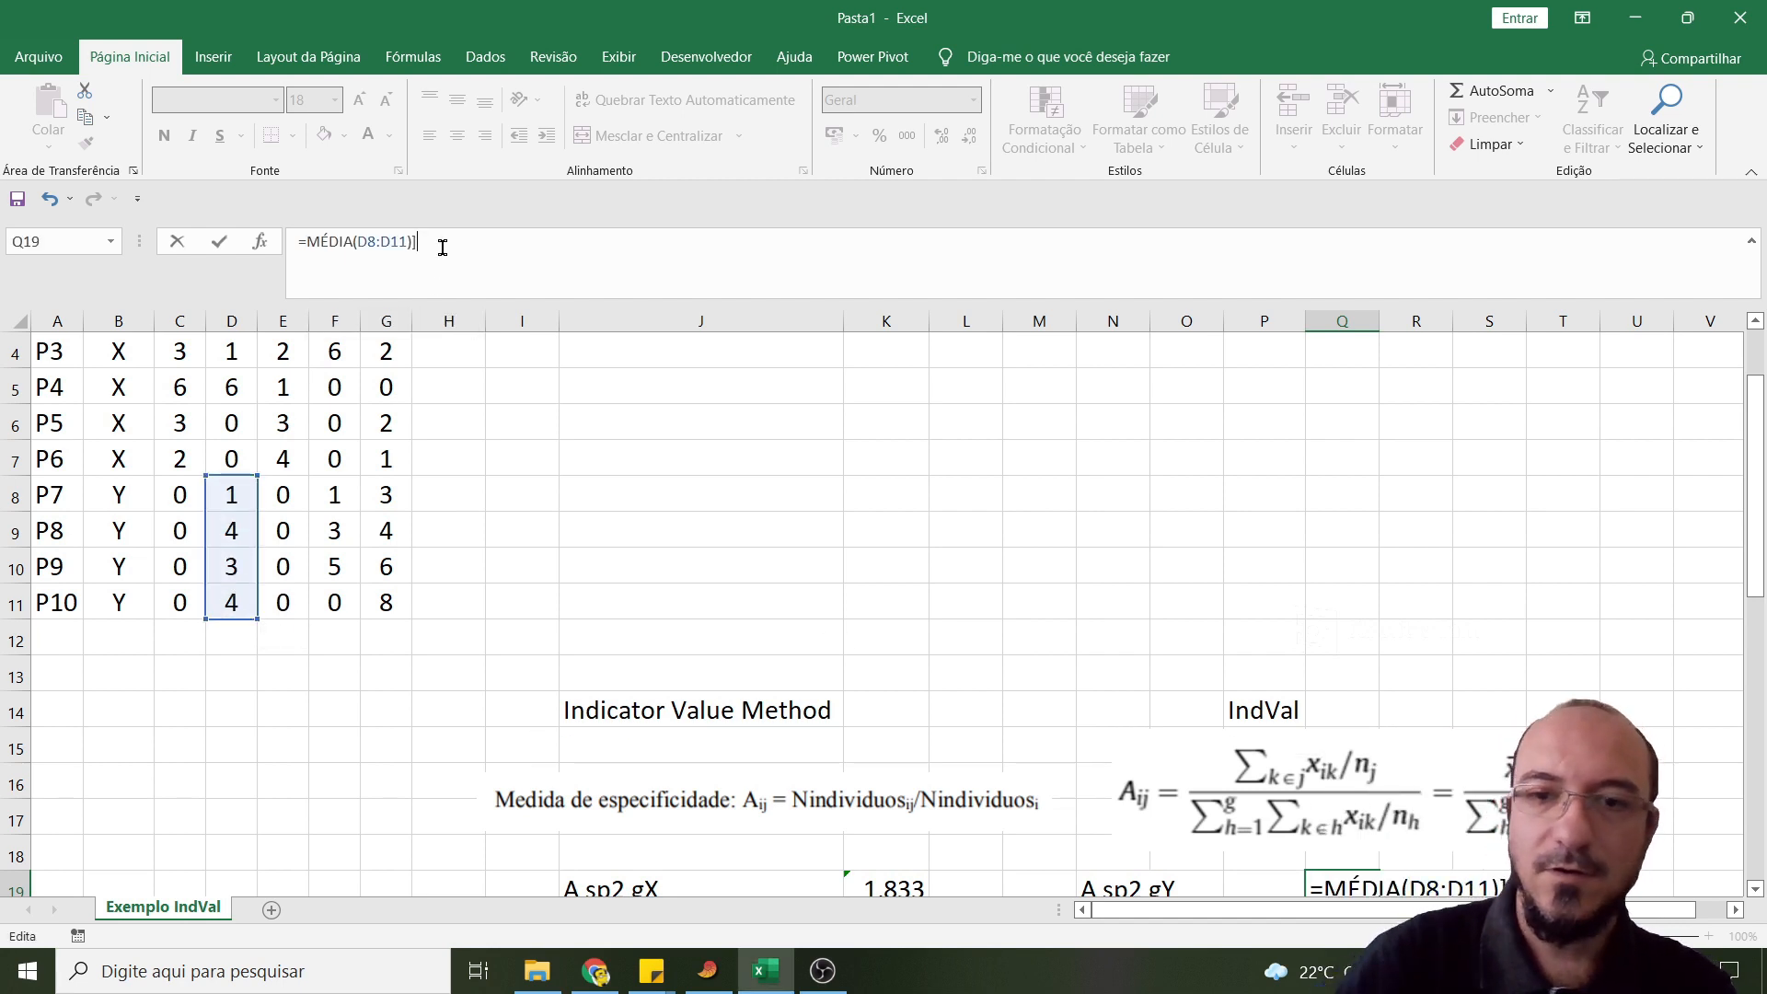
key(Return)
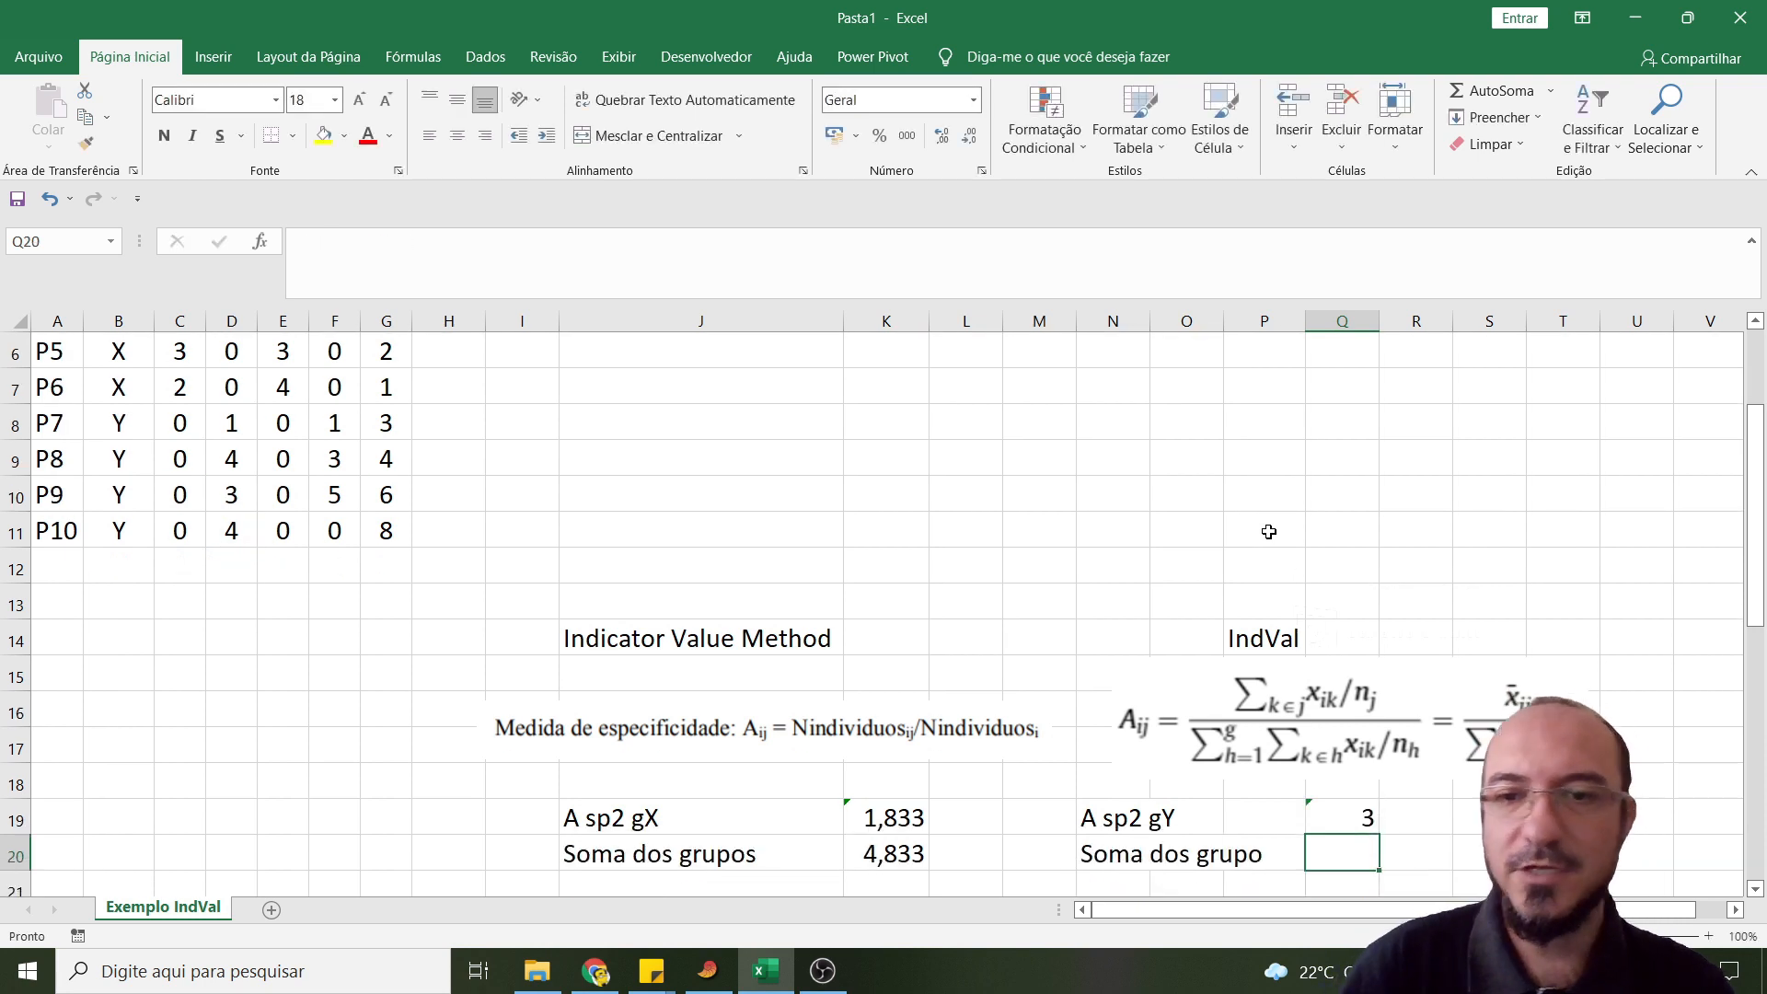
- Calculate the sum of the Sp2 group means in cell Q20 with =MÉDIA(D2:D7)+MÉDIA(D8:D11)
text(=)
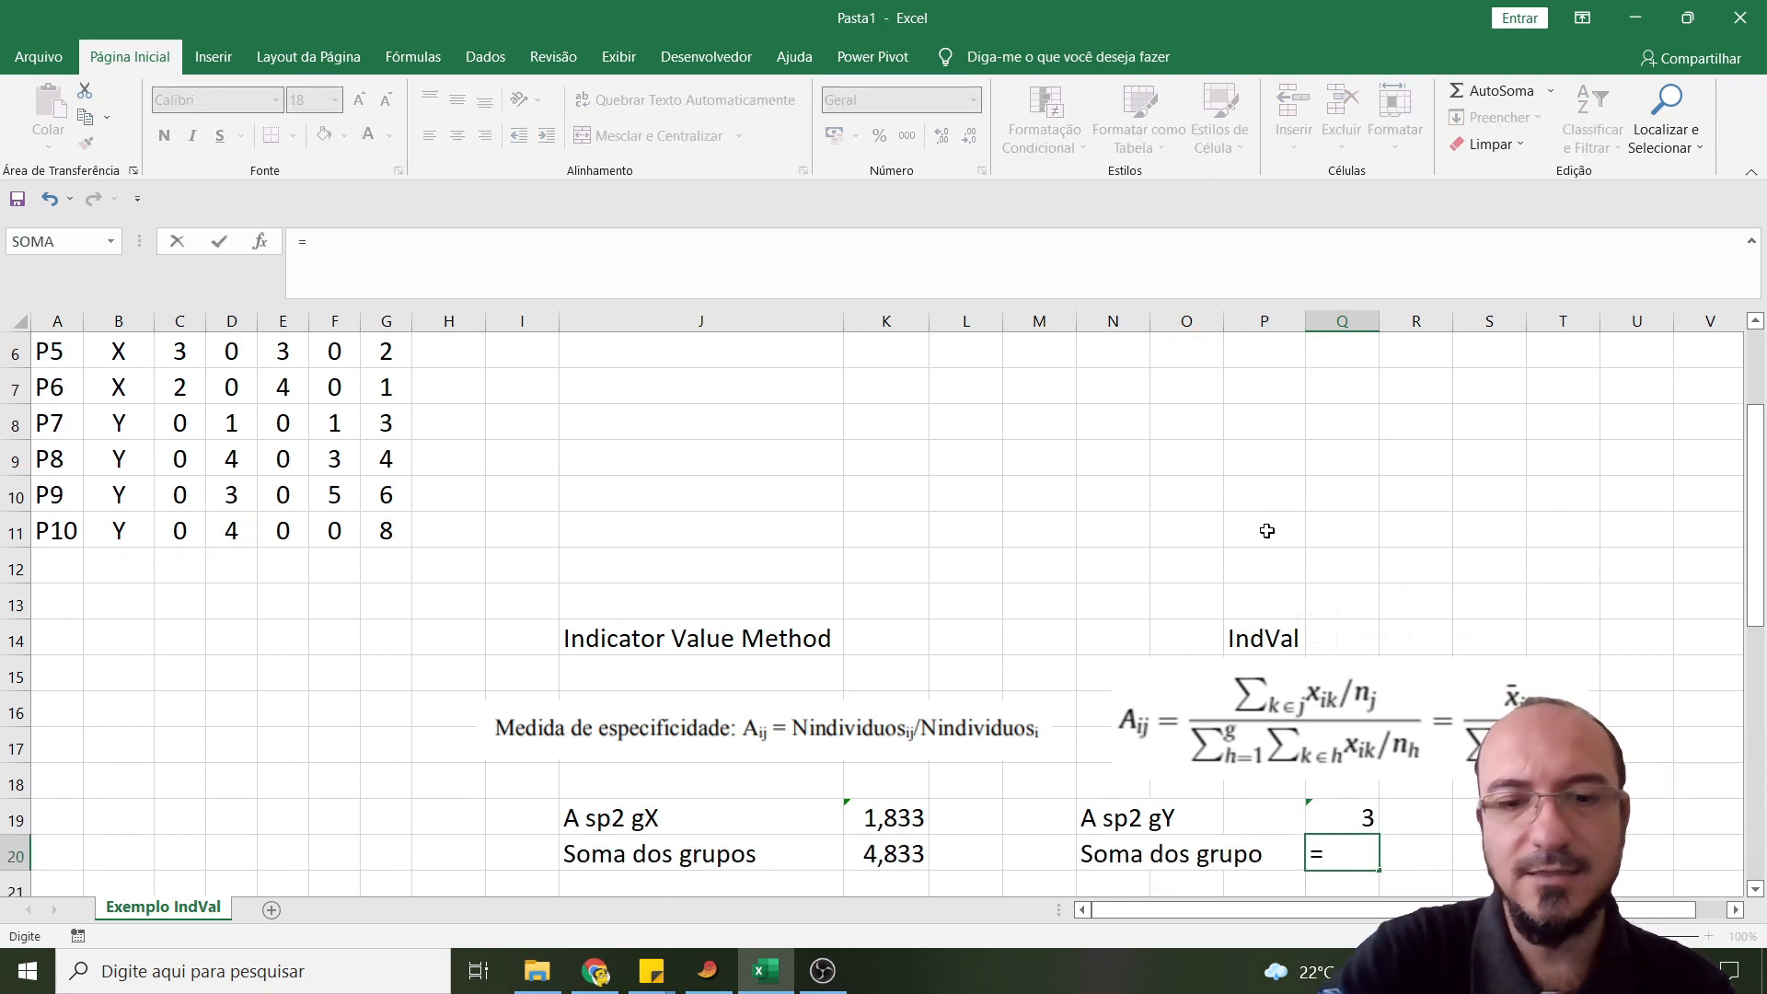
text(mé)
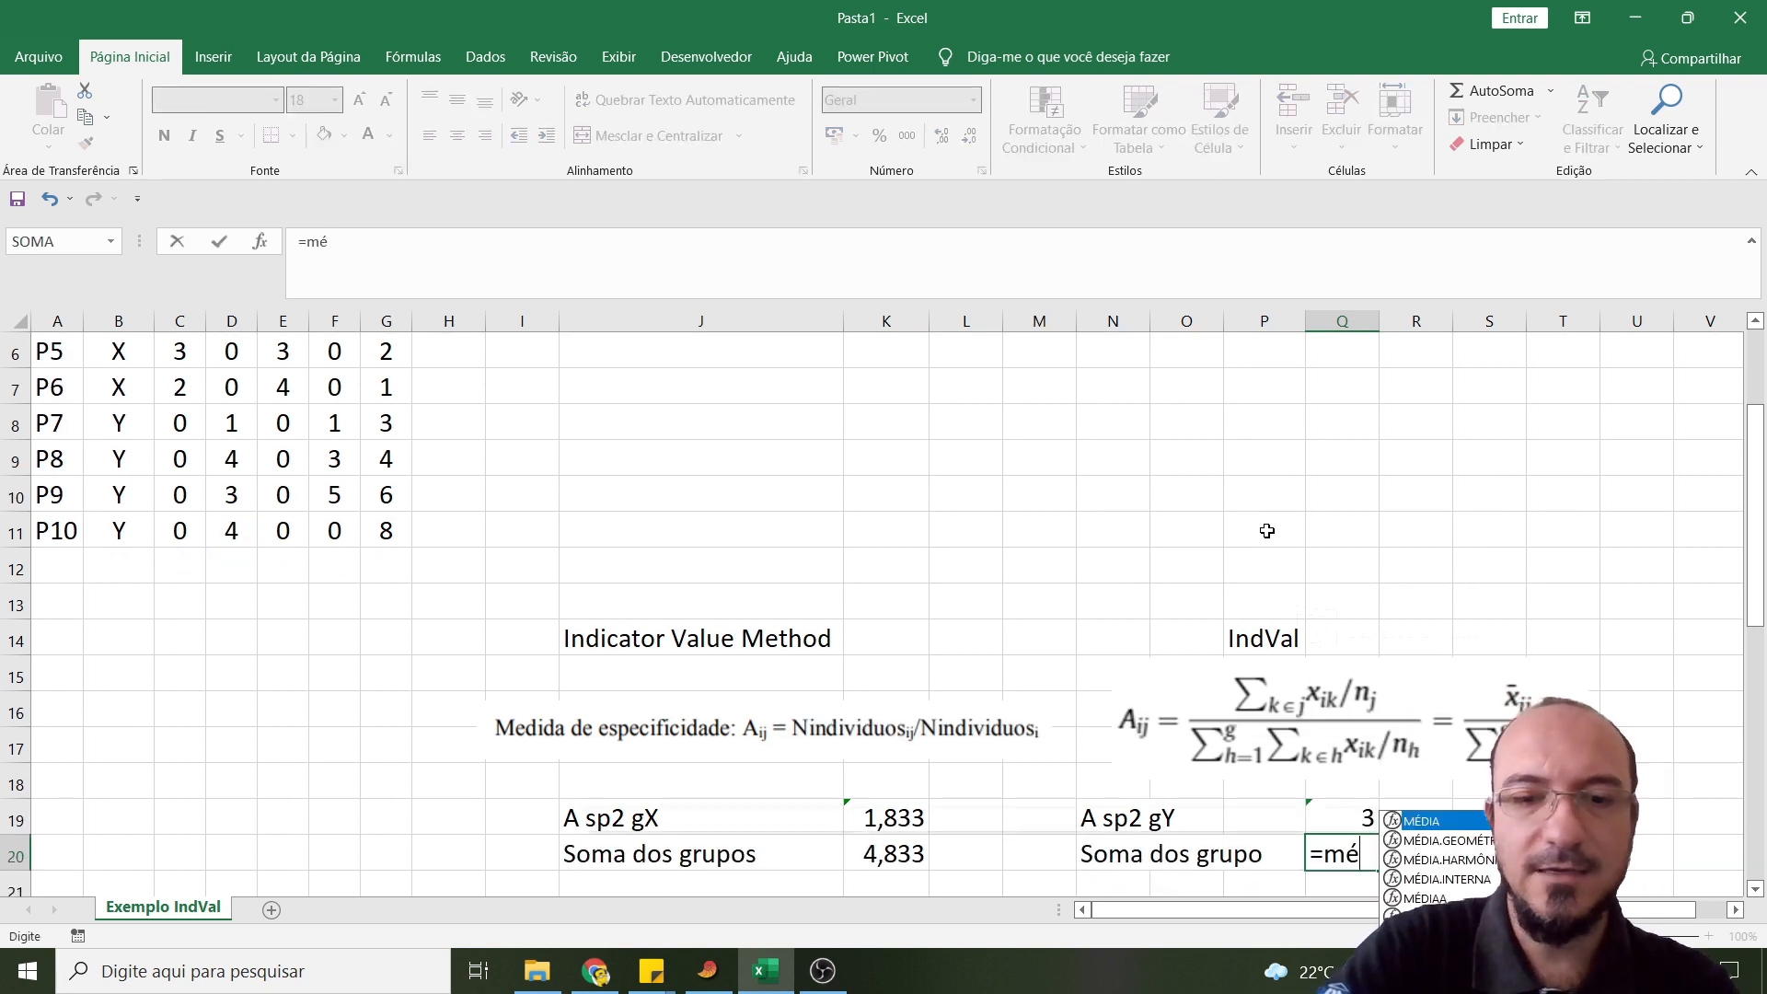
double_click(1410, 822)
scroll(395, 543, up, 2)
drag(237, 381, 231, 563)
click(426, 249)
text())
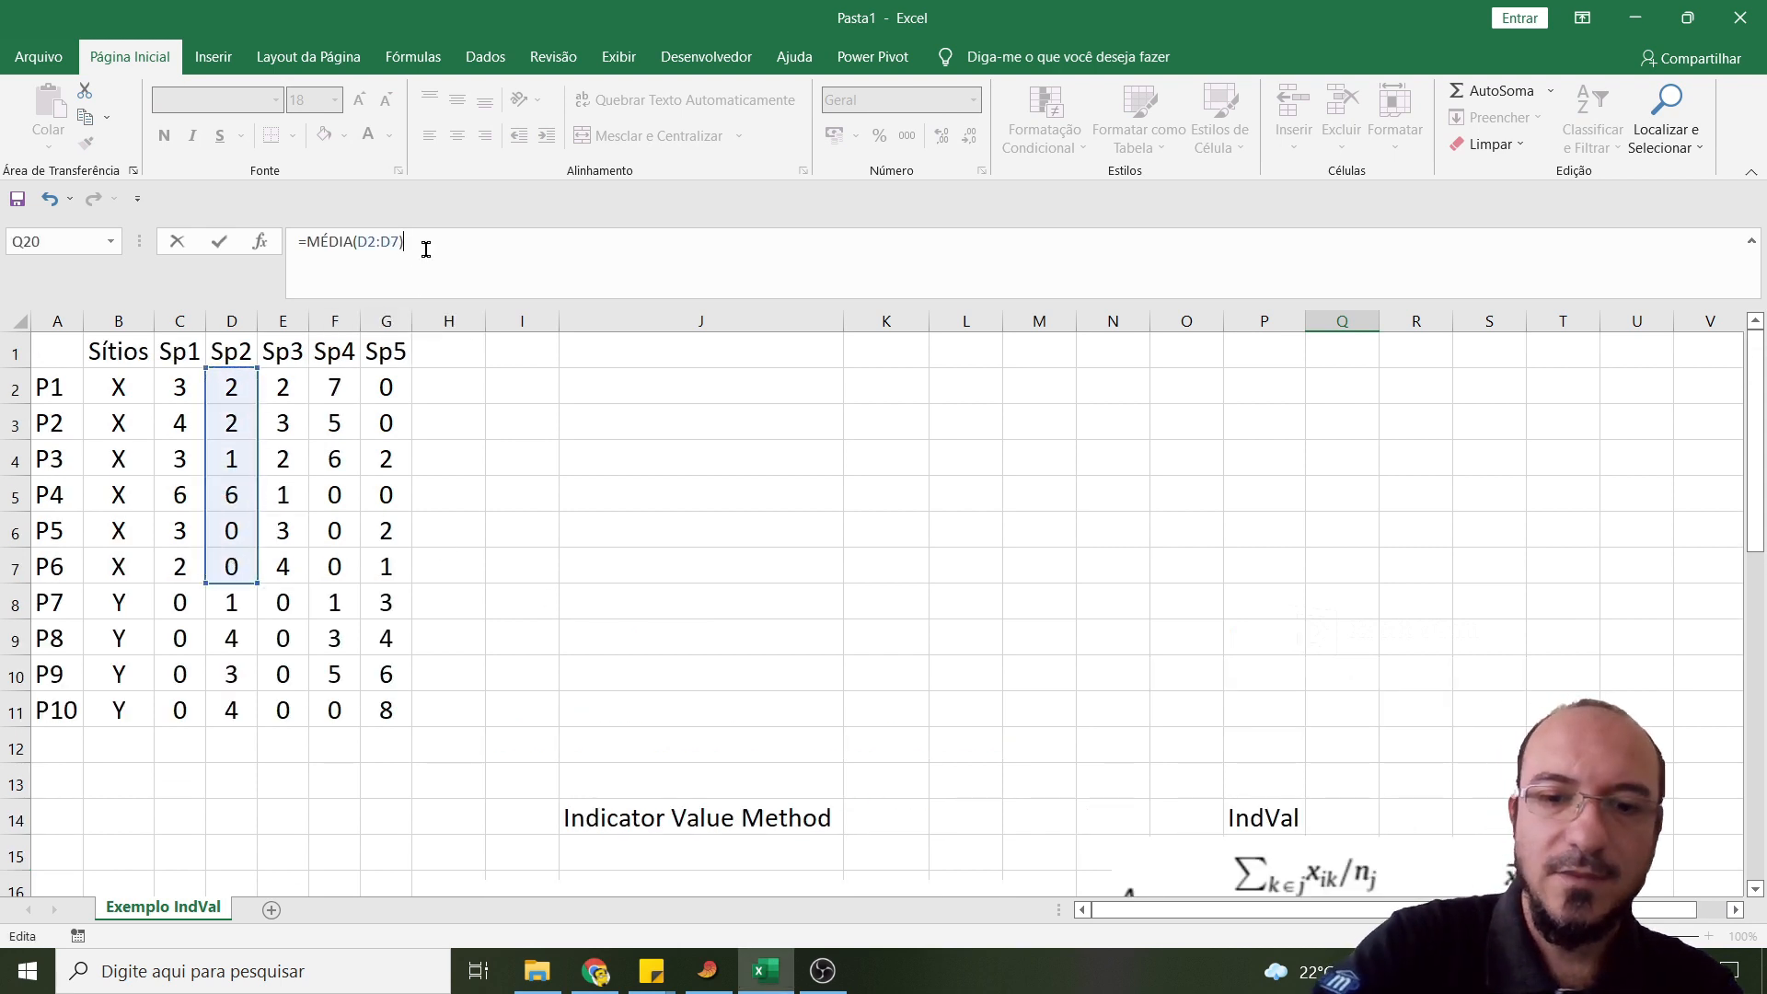
text(+média)
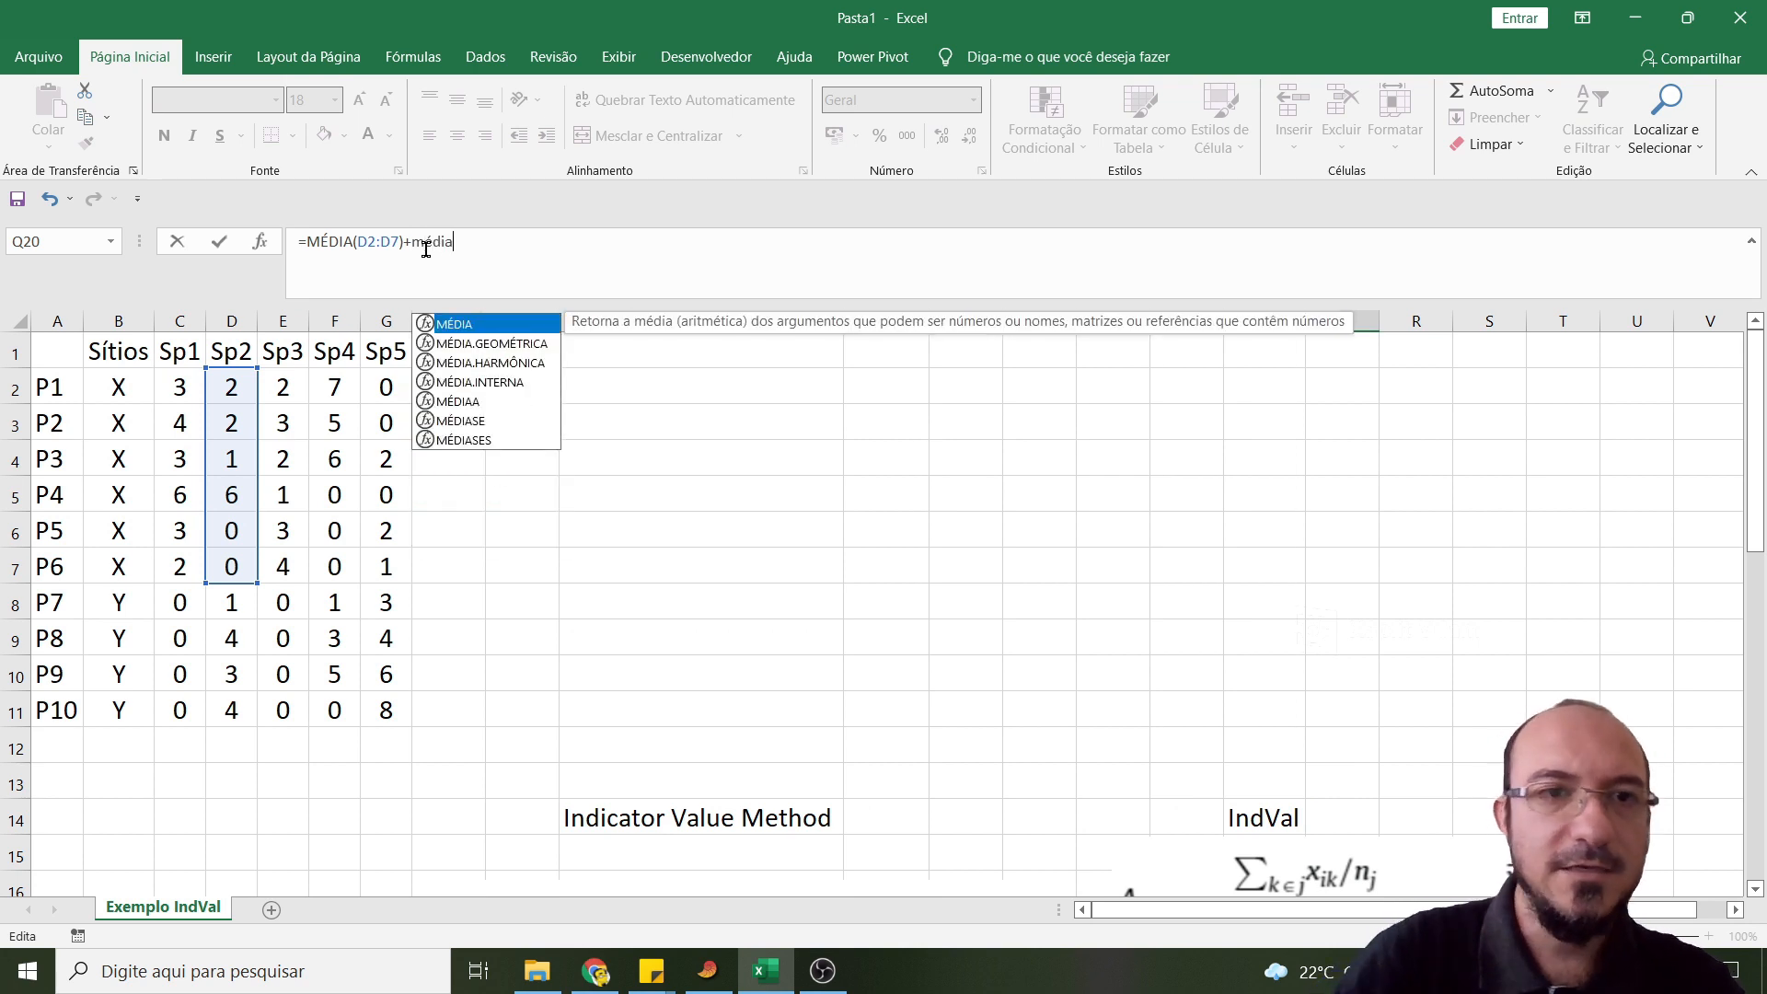
double_click(465, 324)
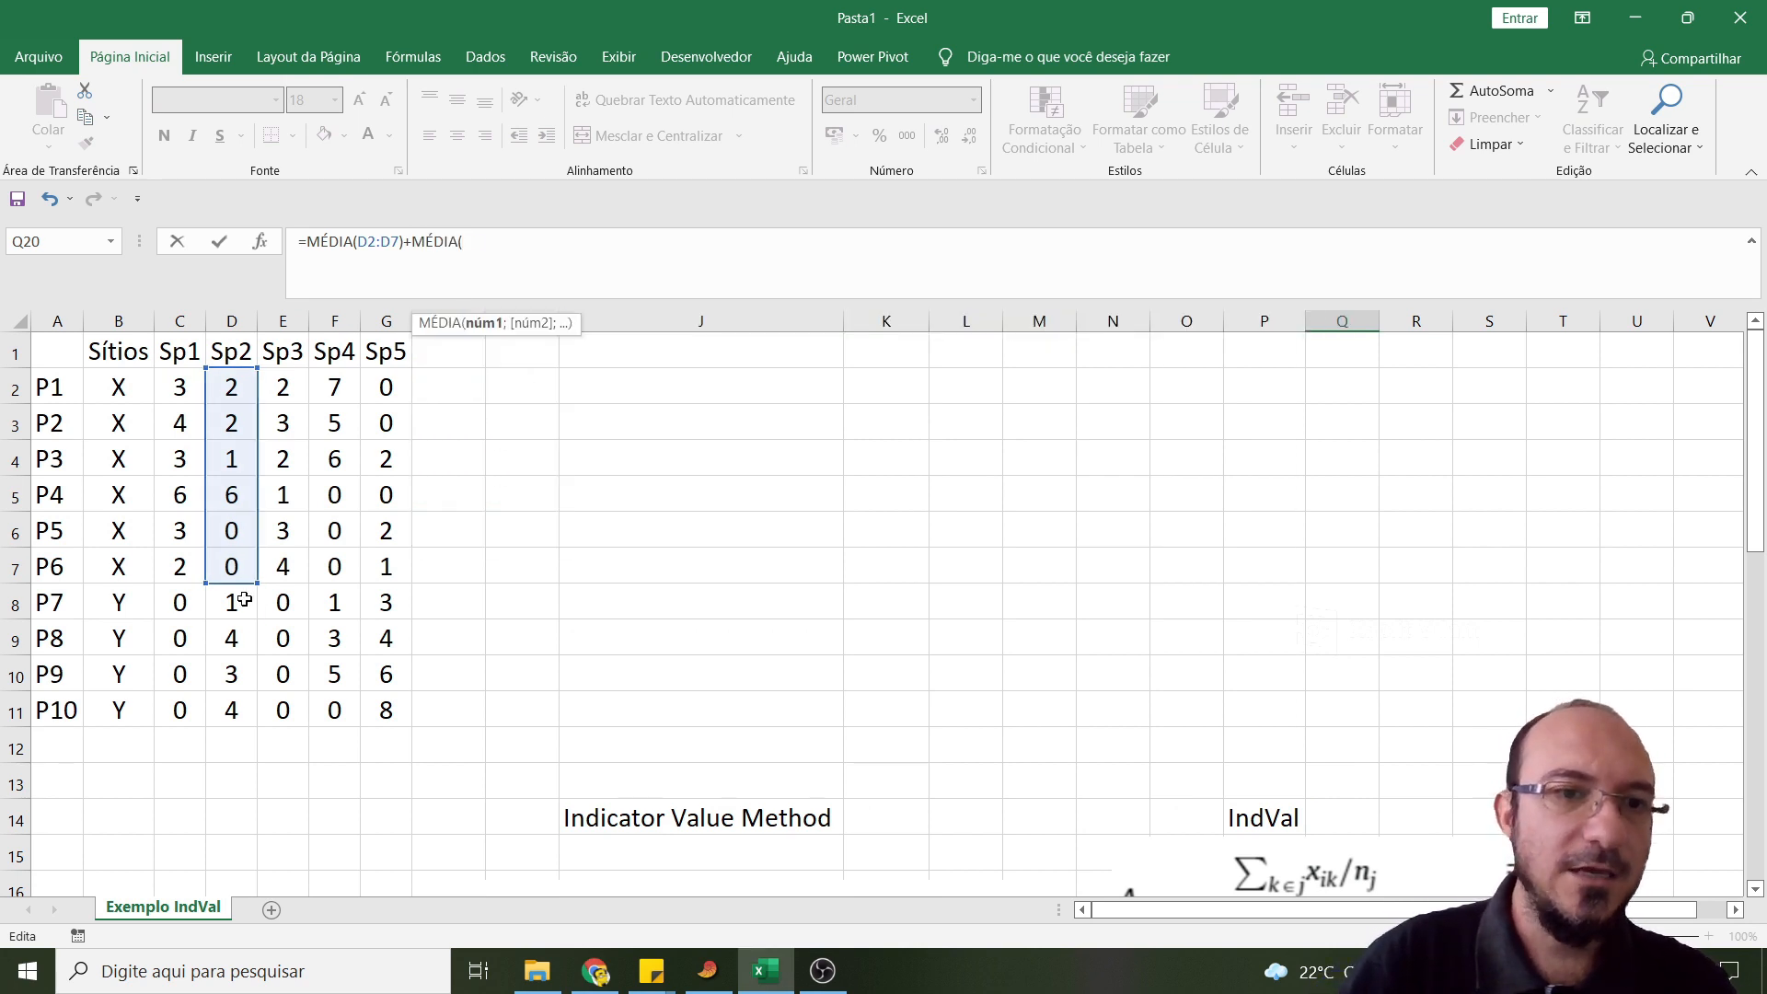
drag(243, 600, 231, 710)
click(550, 251)
text())
key(Return)
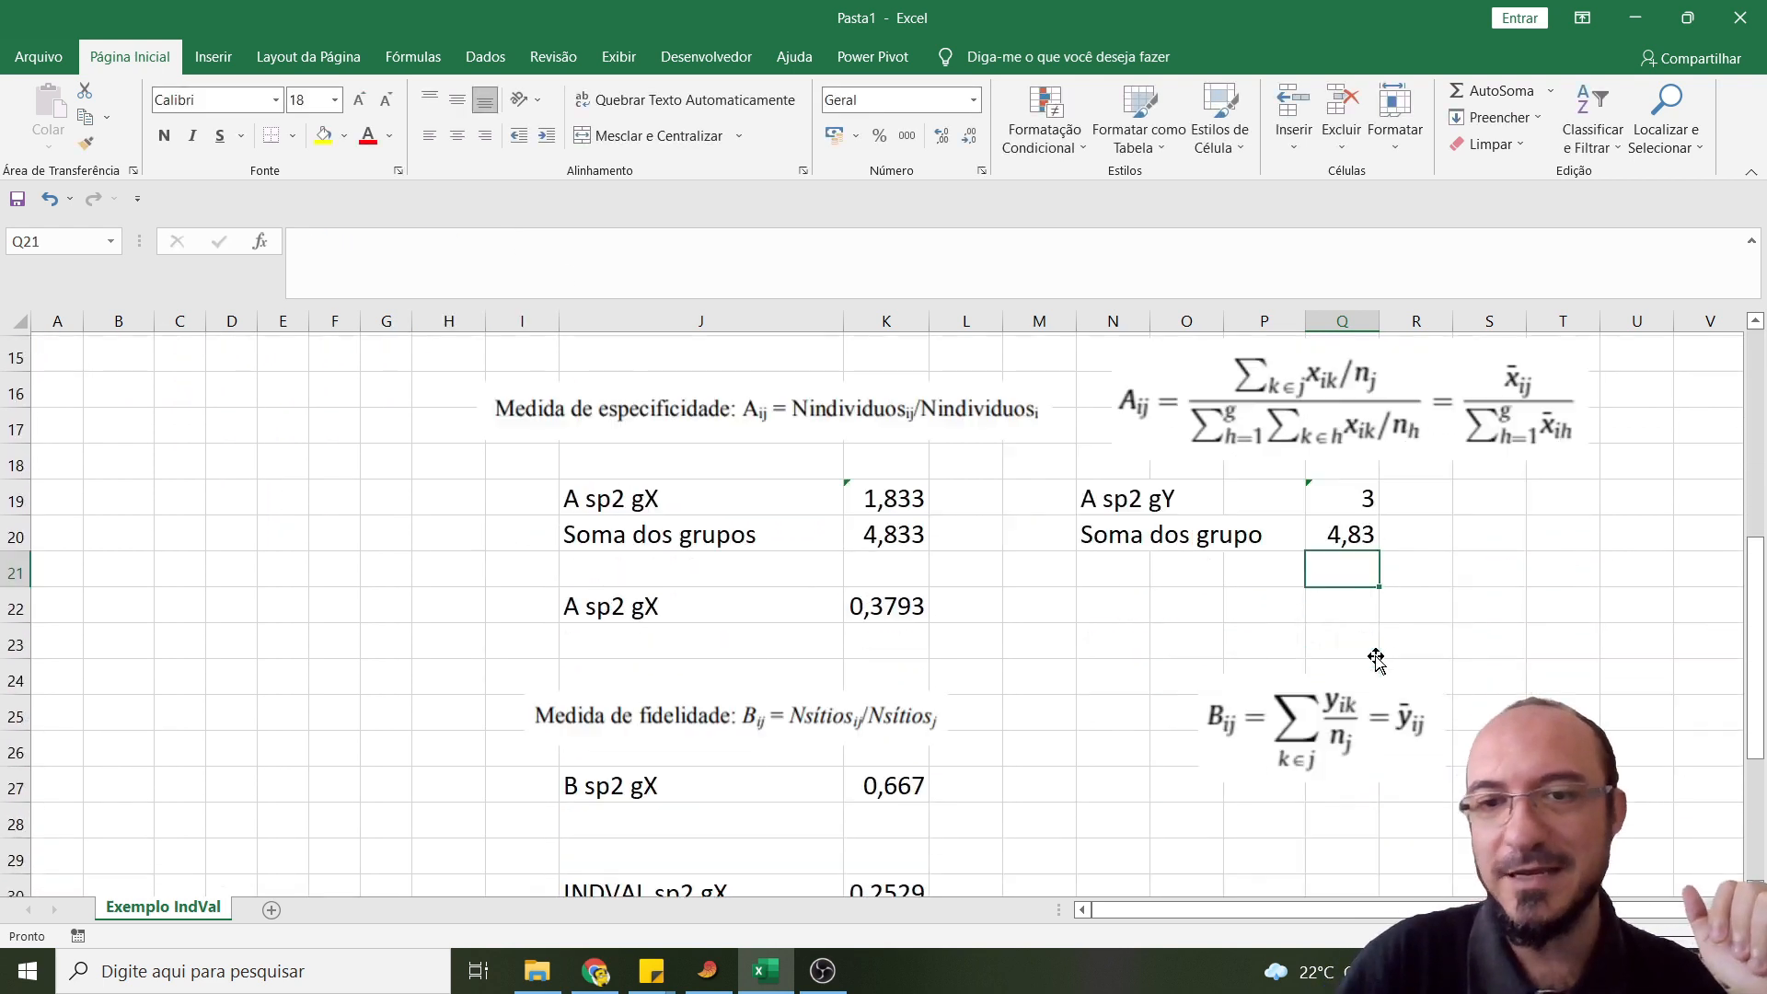
- Copy the "A sp2 gY" label from N19 to cell N22
scroll(1375, 659, down, 1)
click(1119, 469)
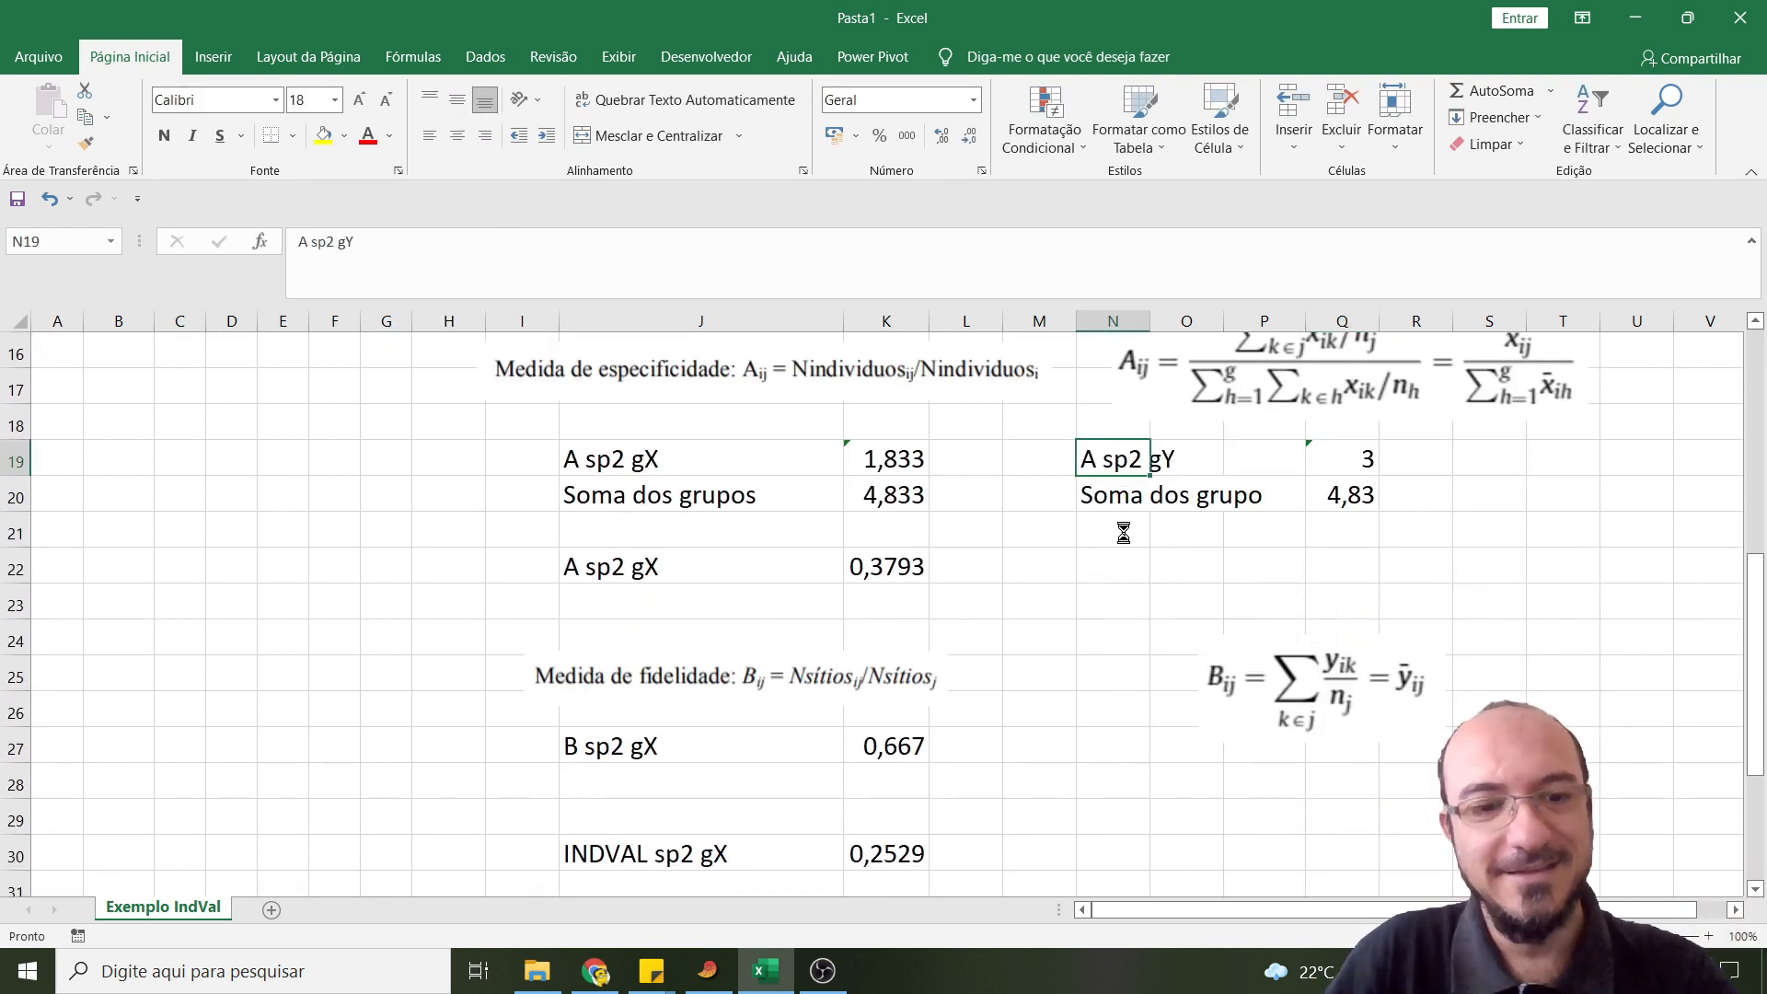
key(ctrl+c)
click(1113, 568)
key(ctrl+v)
- Calculate the specificity of Sp2 for site Y in cell Q22 with =Q19/Q20
click(1337, 568)
text(=)
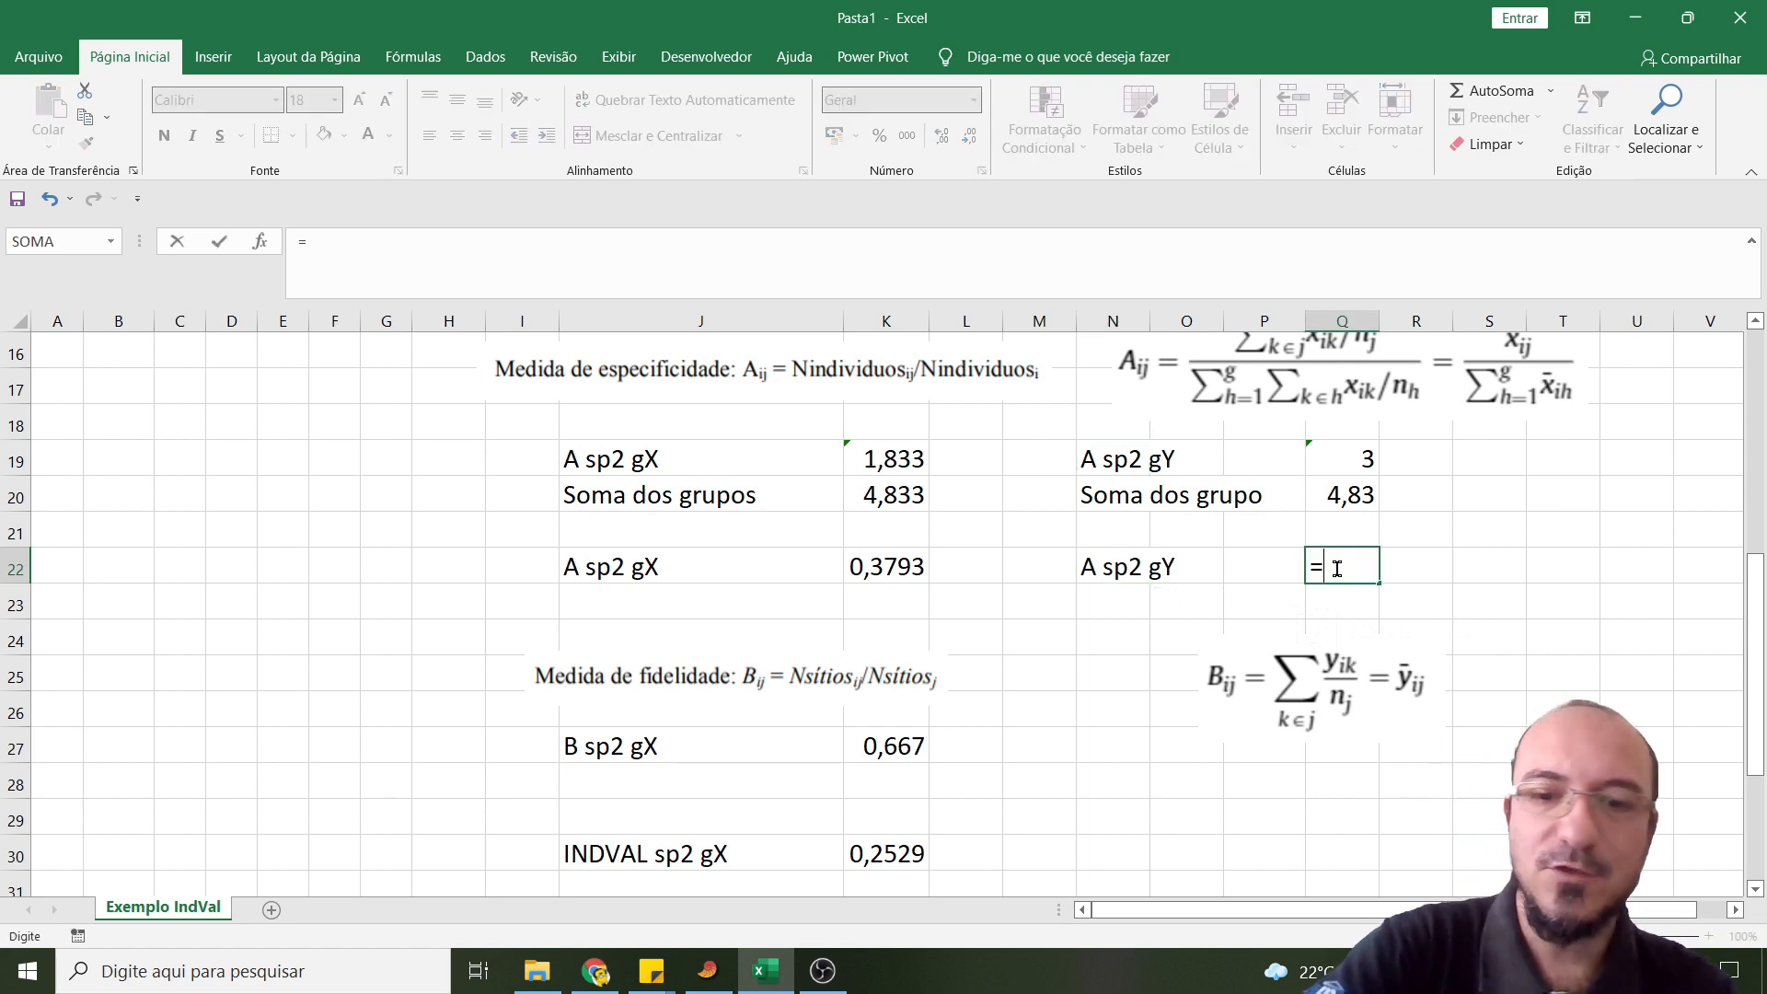
click(1367, 458)
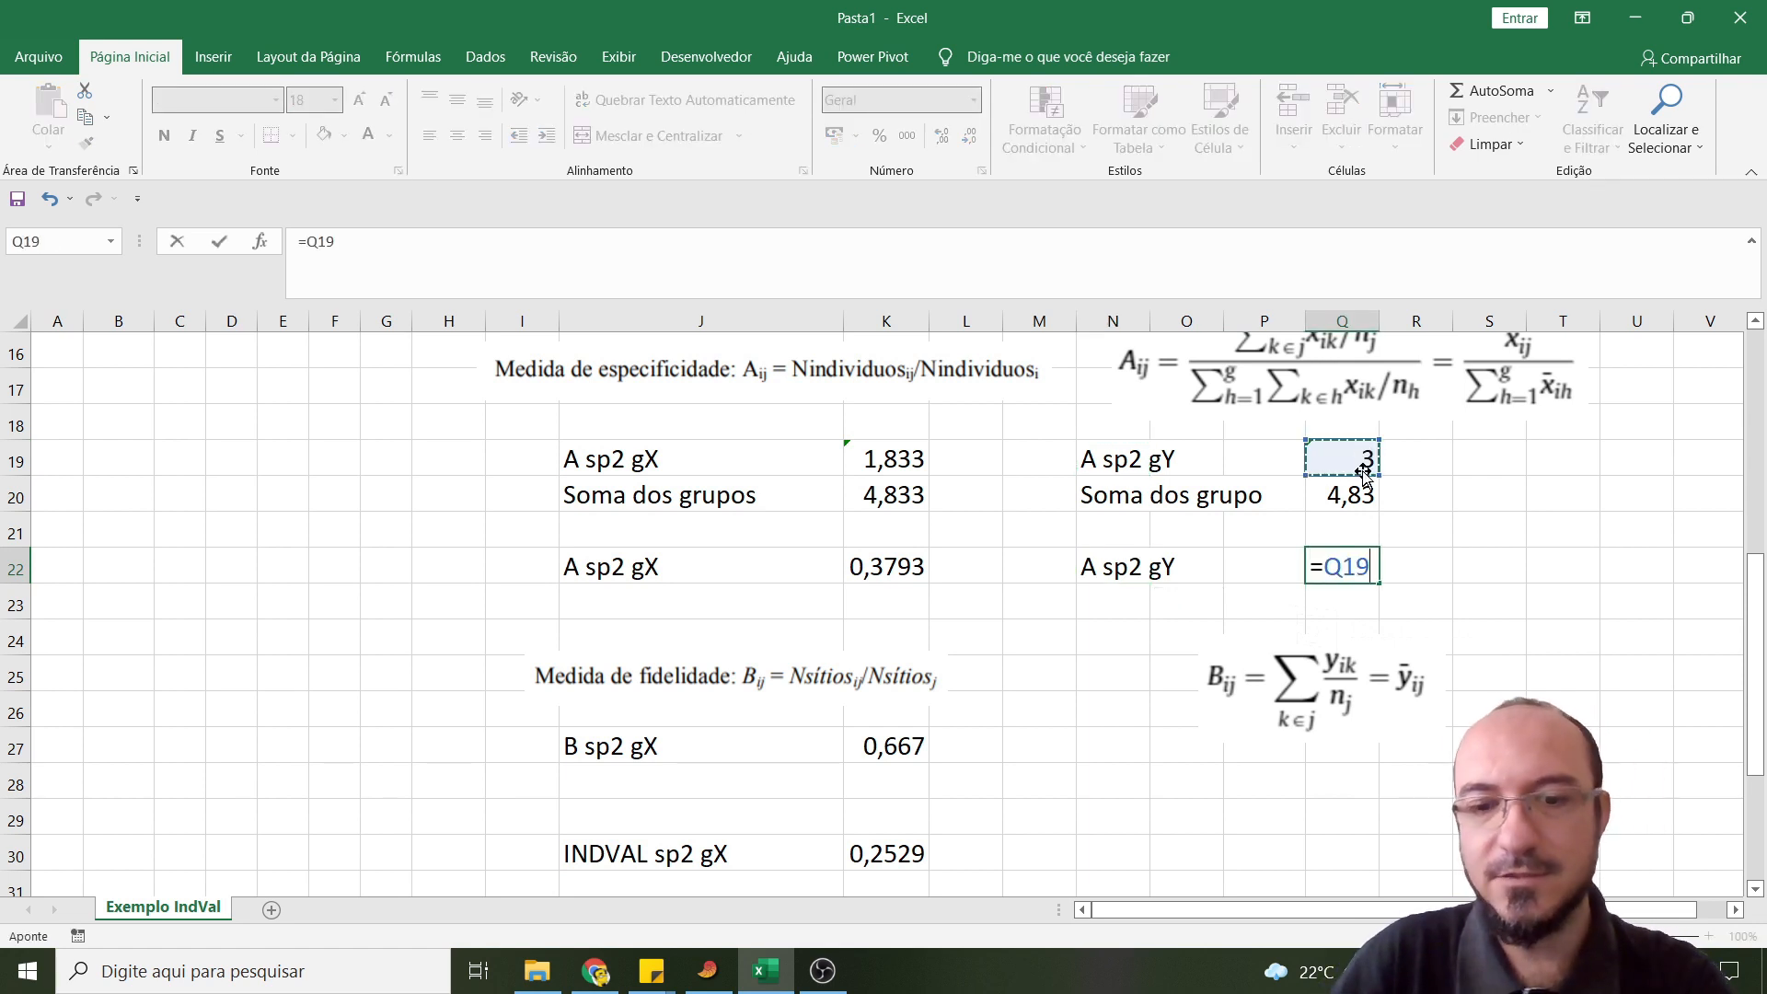
text(/)
click(1362, 494)
key(Return)
- Move the fidelity formula picture up to about columns O to R, rows 23 to 26
scroll(1265, 655, down, 1)
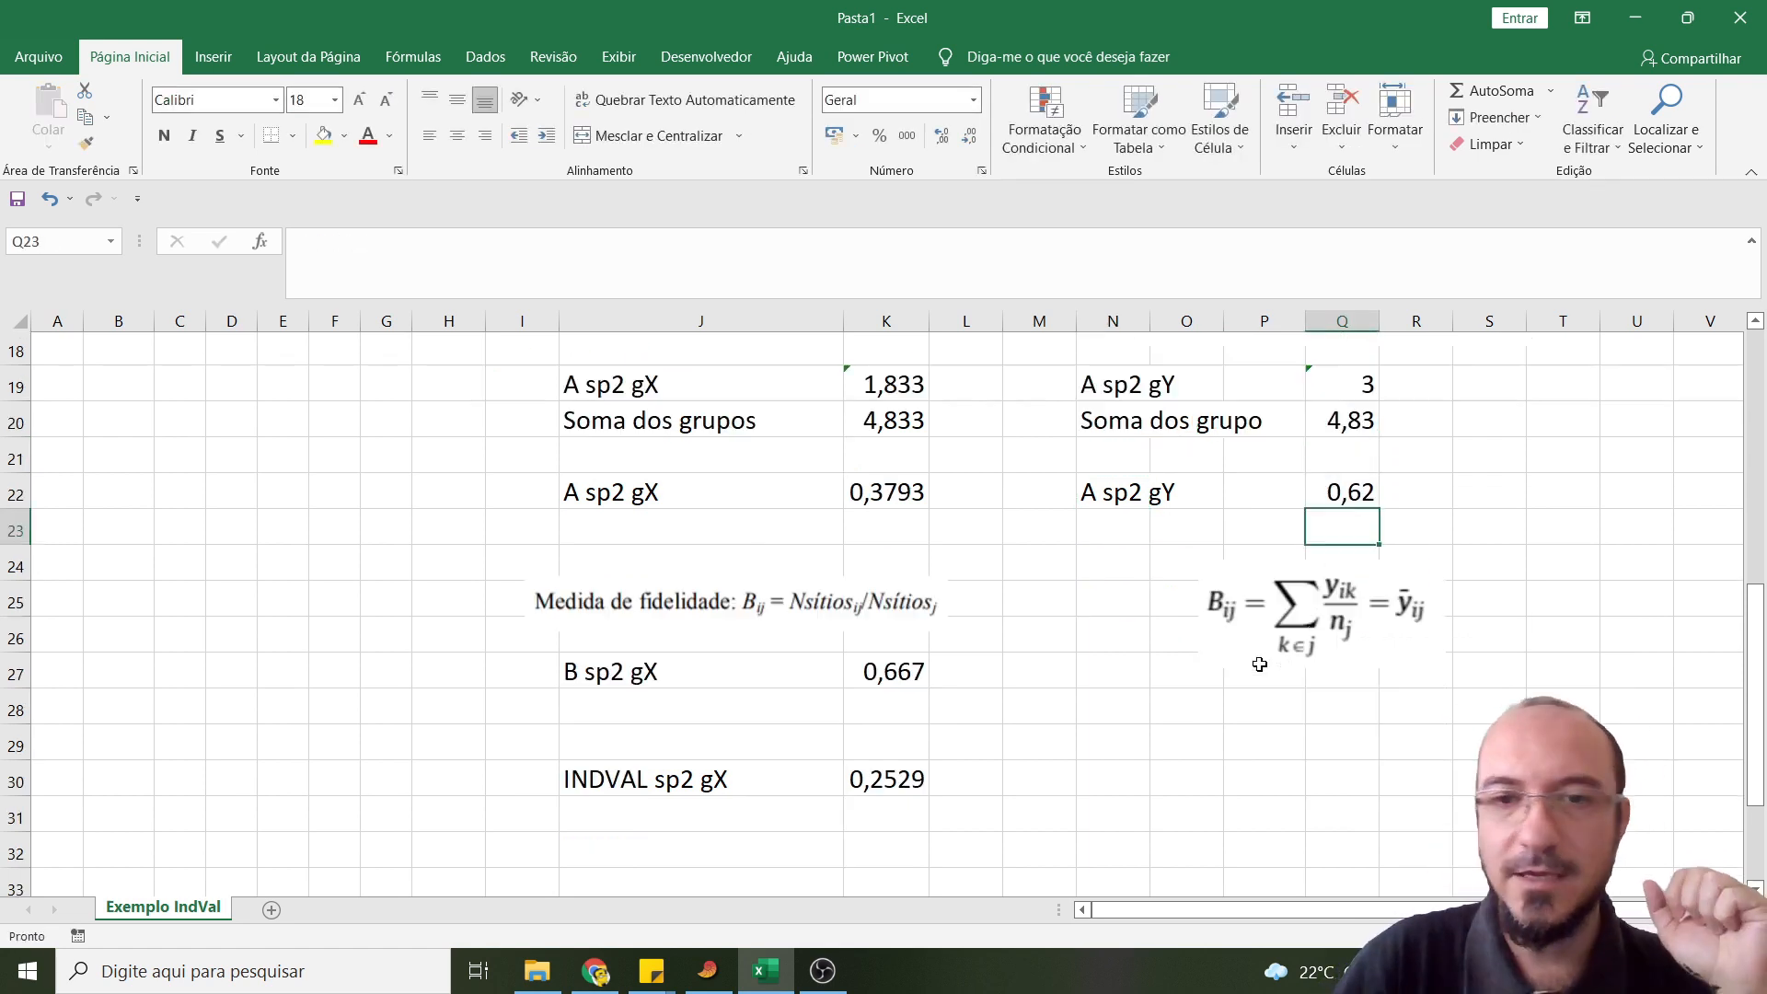
drag(1300, 603, 1277, 581)
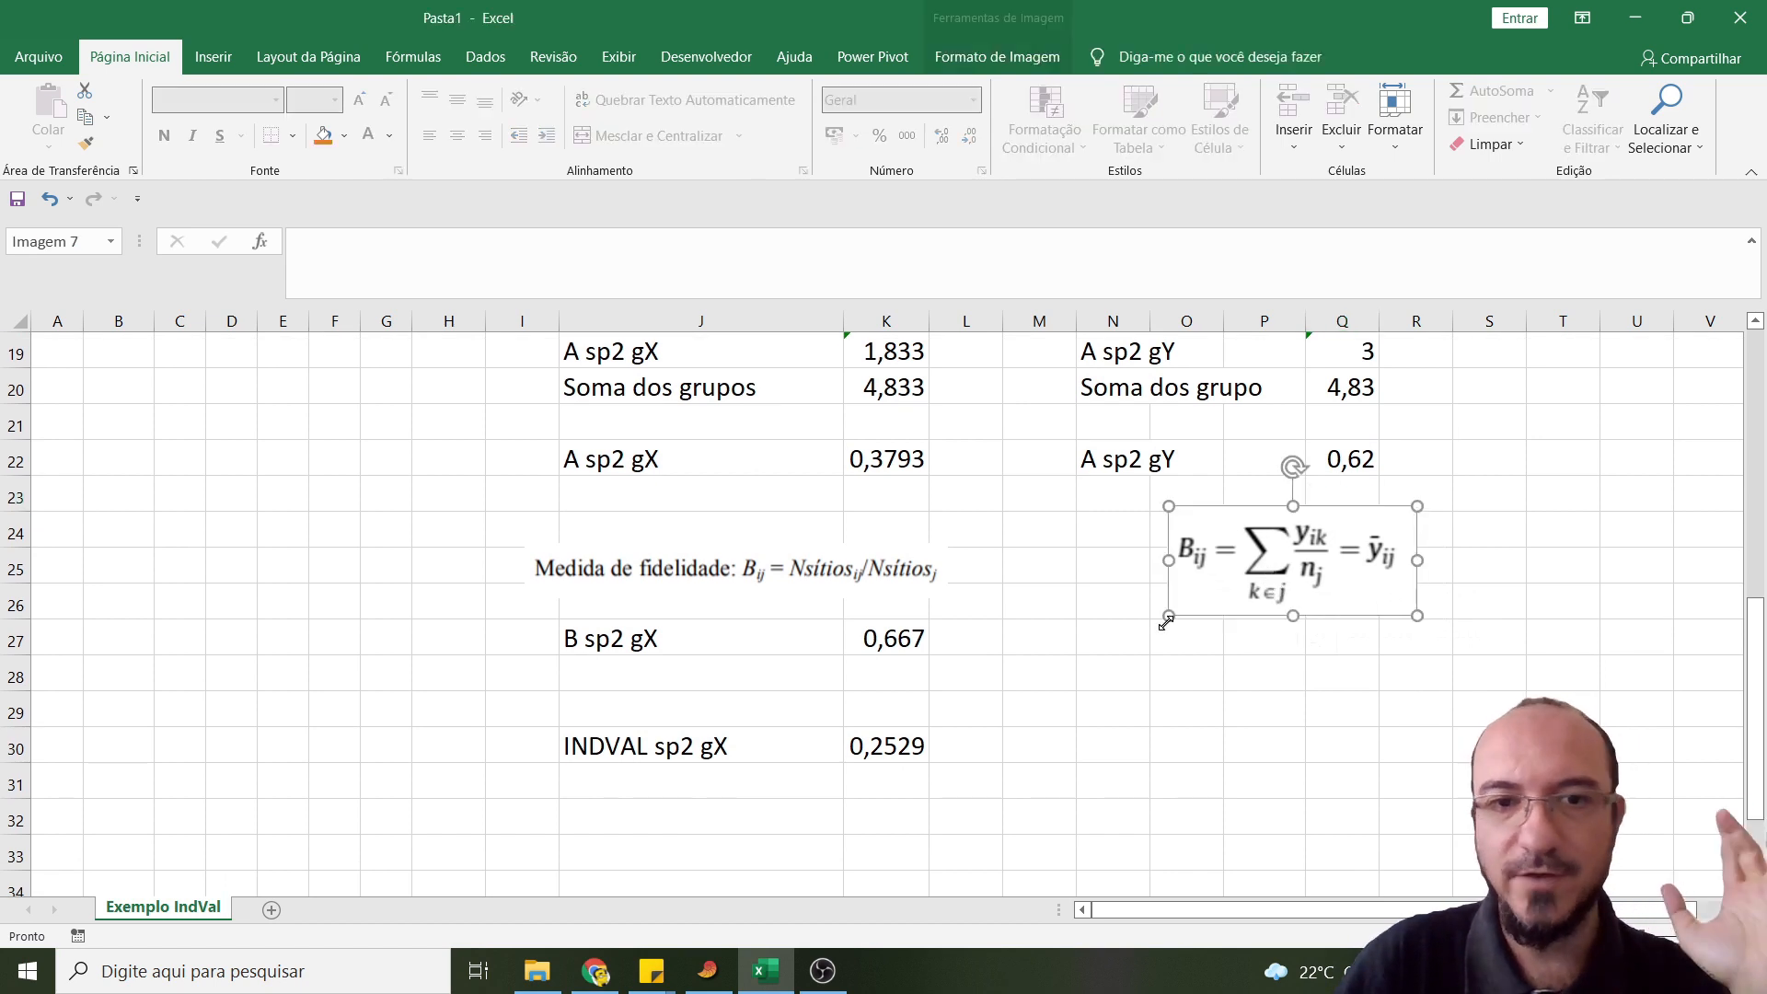
scroll(938, 686, up, 1)
- Label cell N27 as "B sp2 gY"
click(1109, 754)
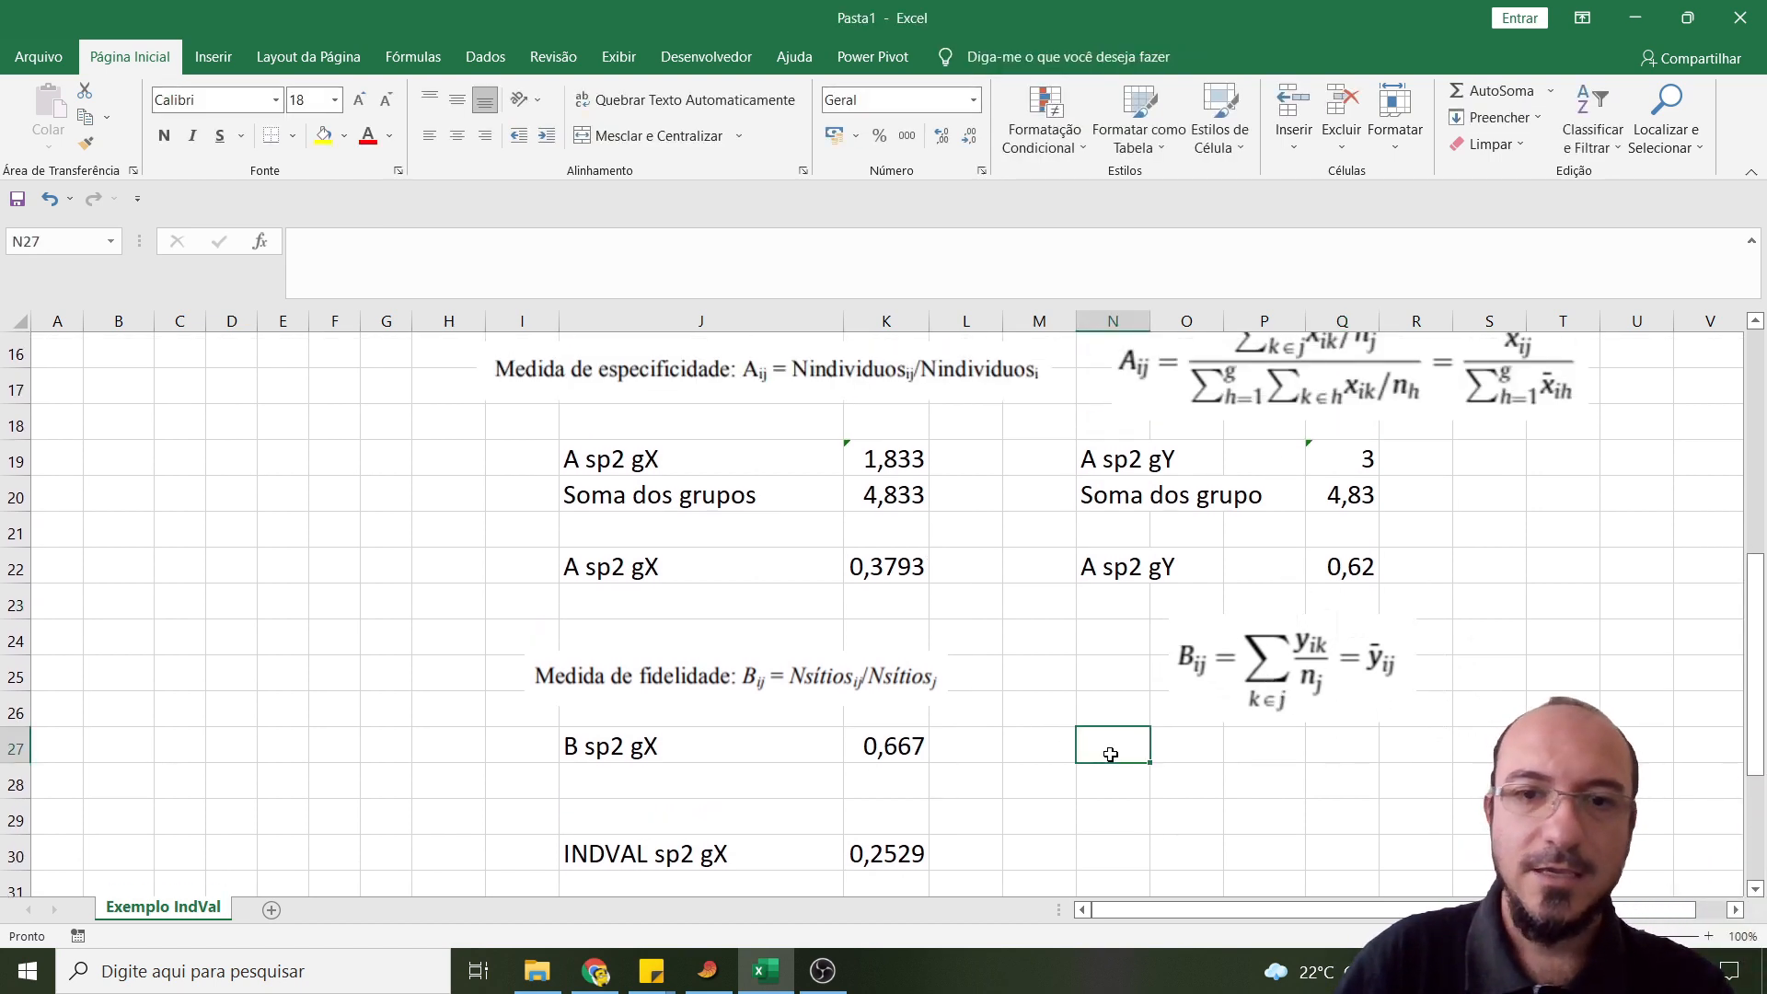
text(B sp2 )
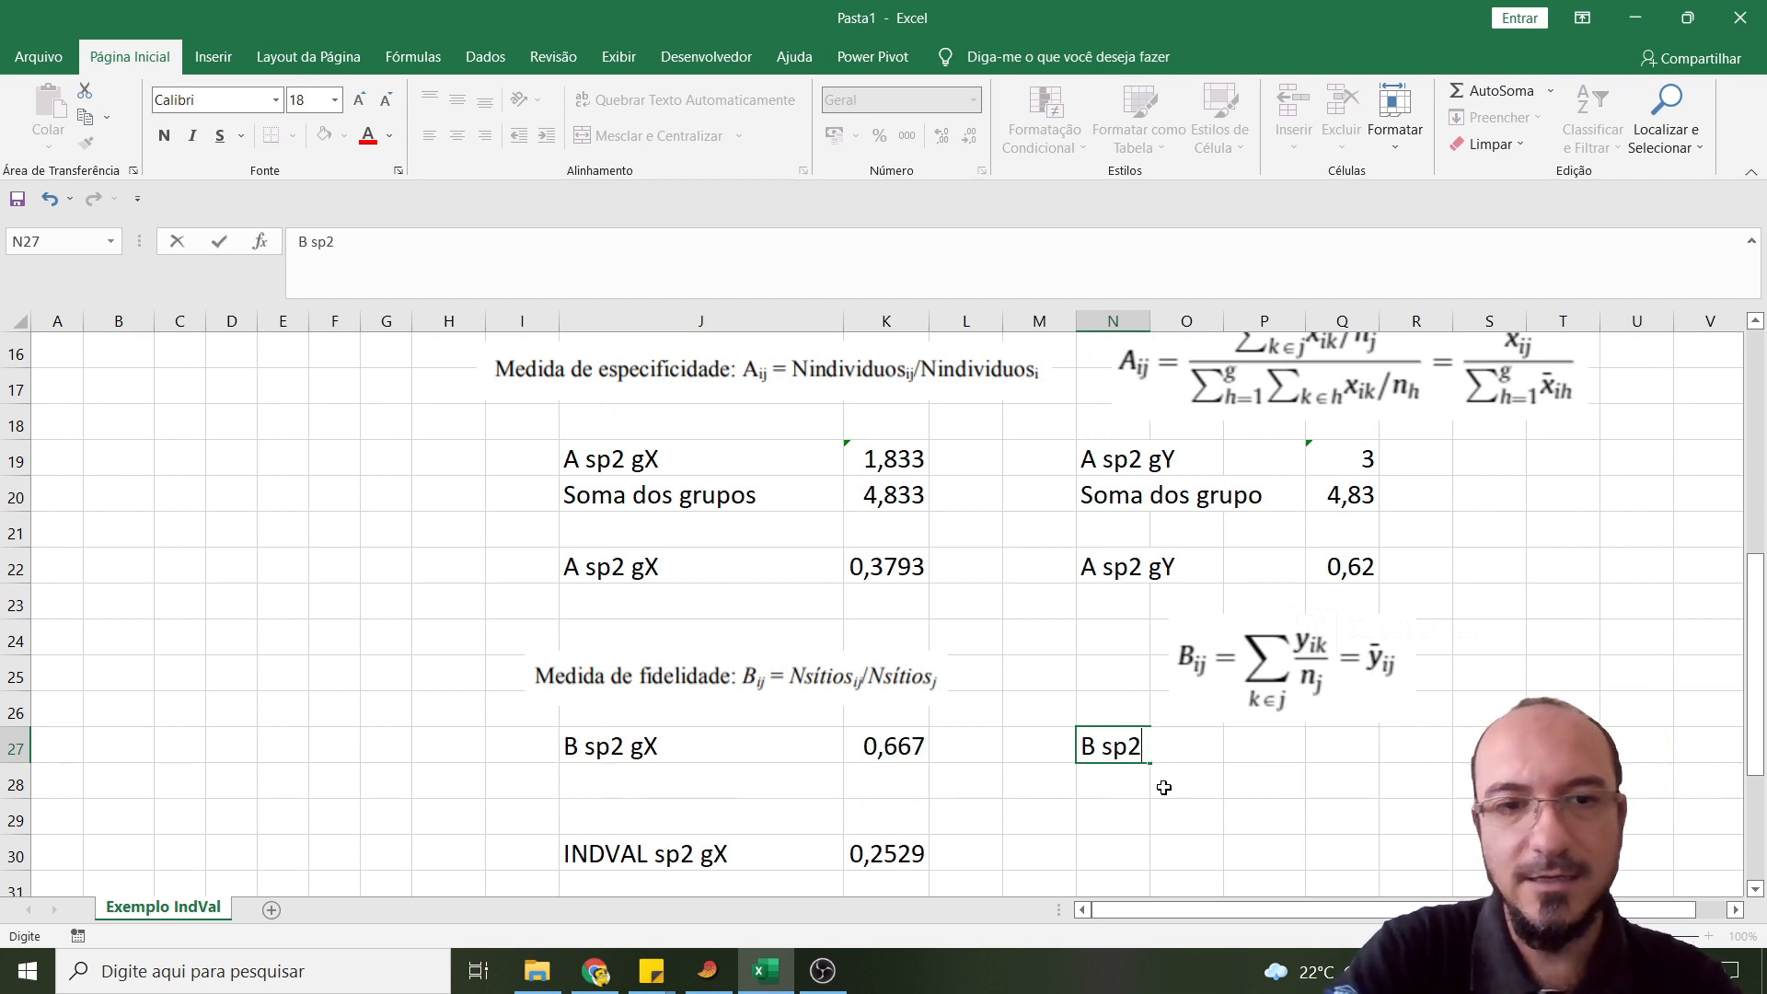
text(gY)
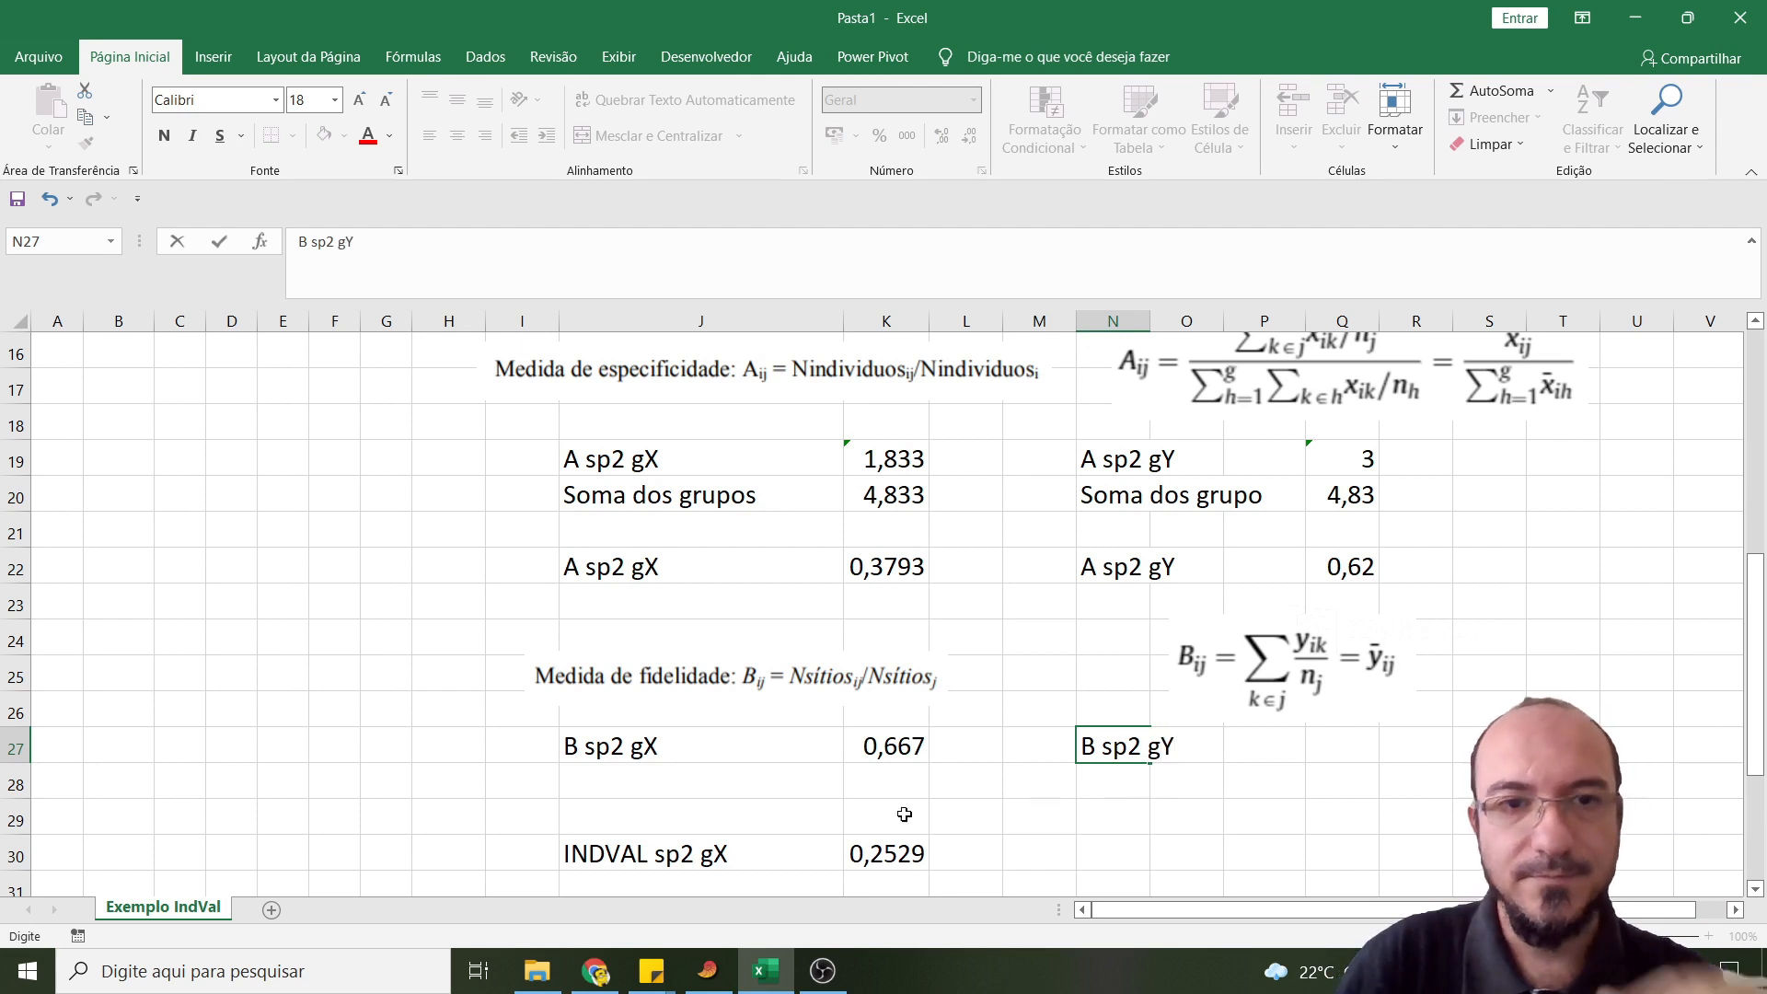
click(649, 750)
double_click(644, 747)
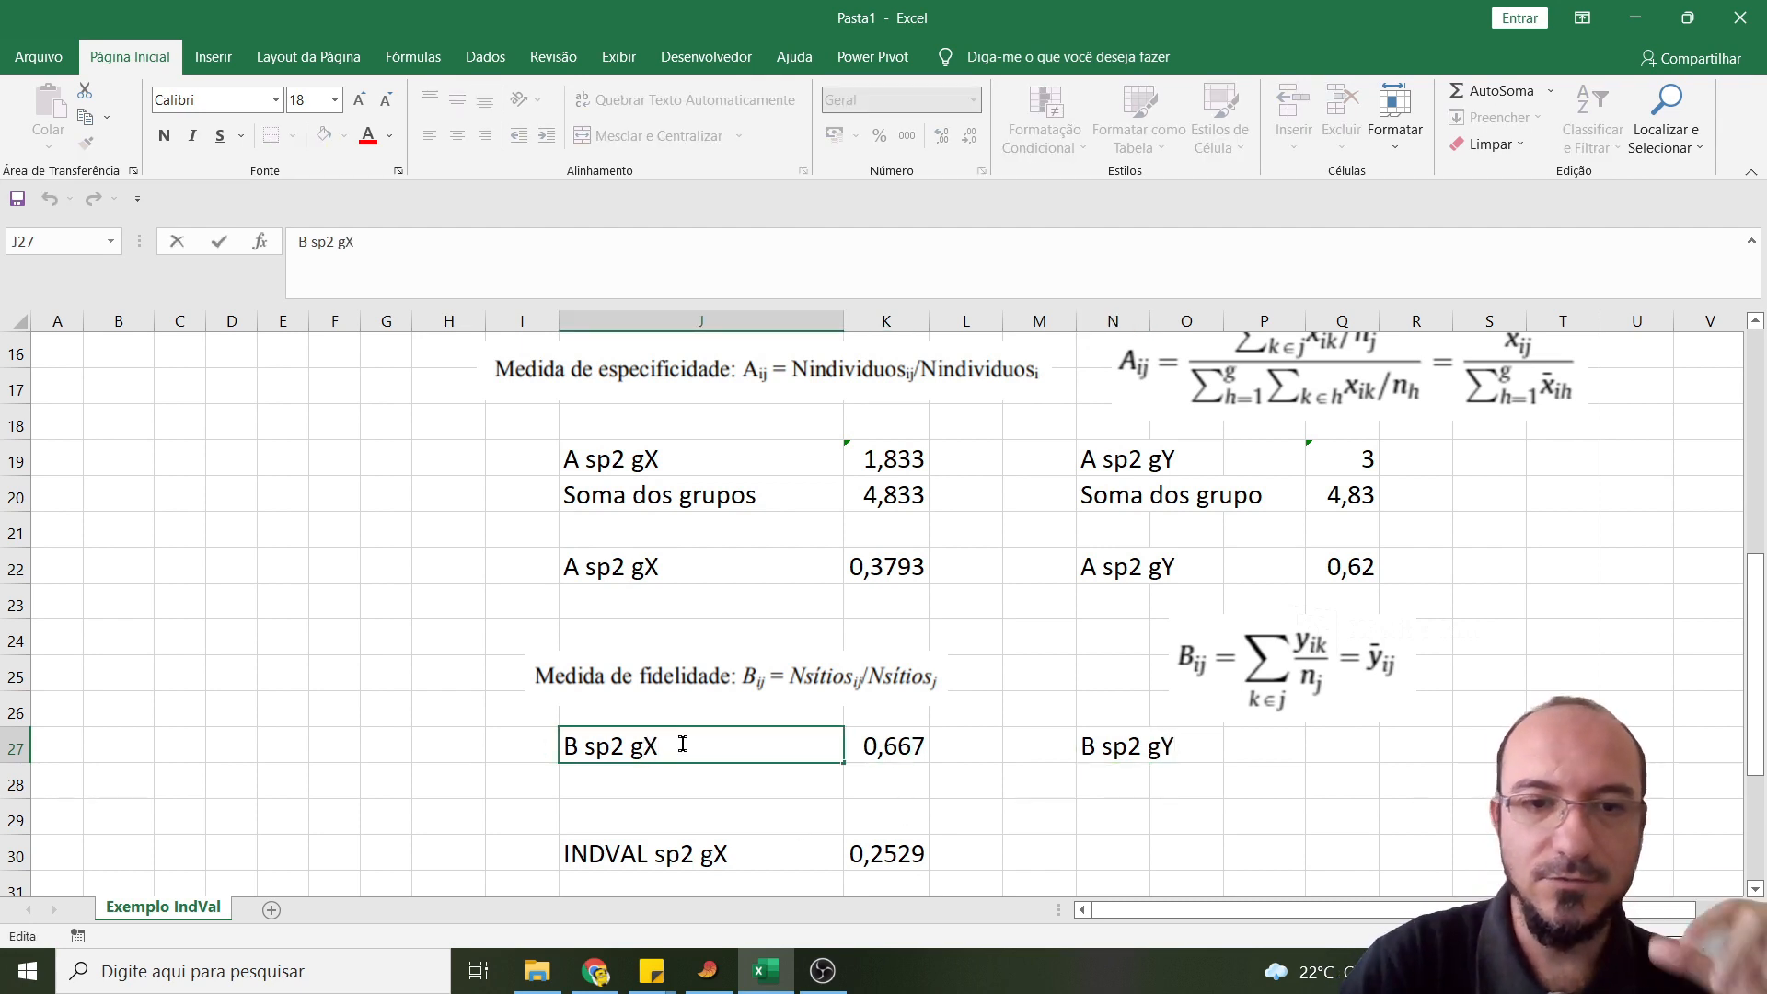
click(1141, 818)
click(1109, 737)
- Calculate the fidelity of Sp2 for site Y in cell P27 with =4/4
scroll(1235, 789, down, 1)
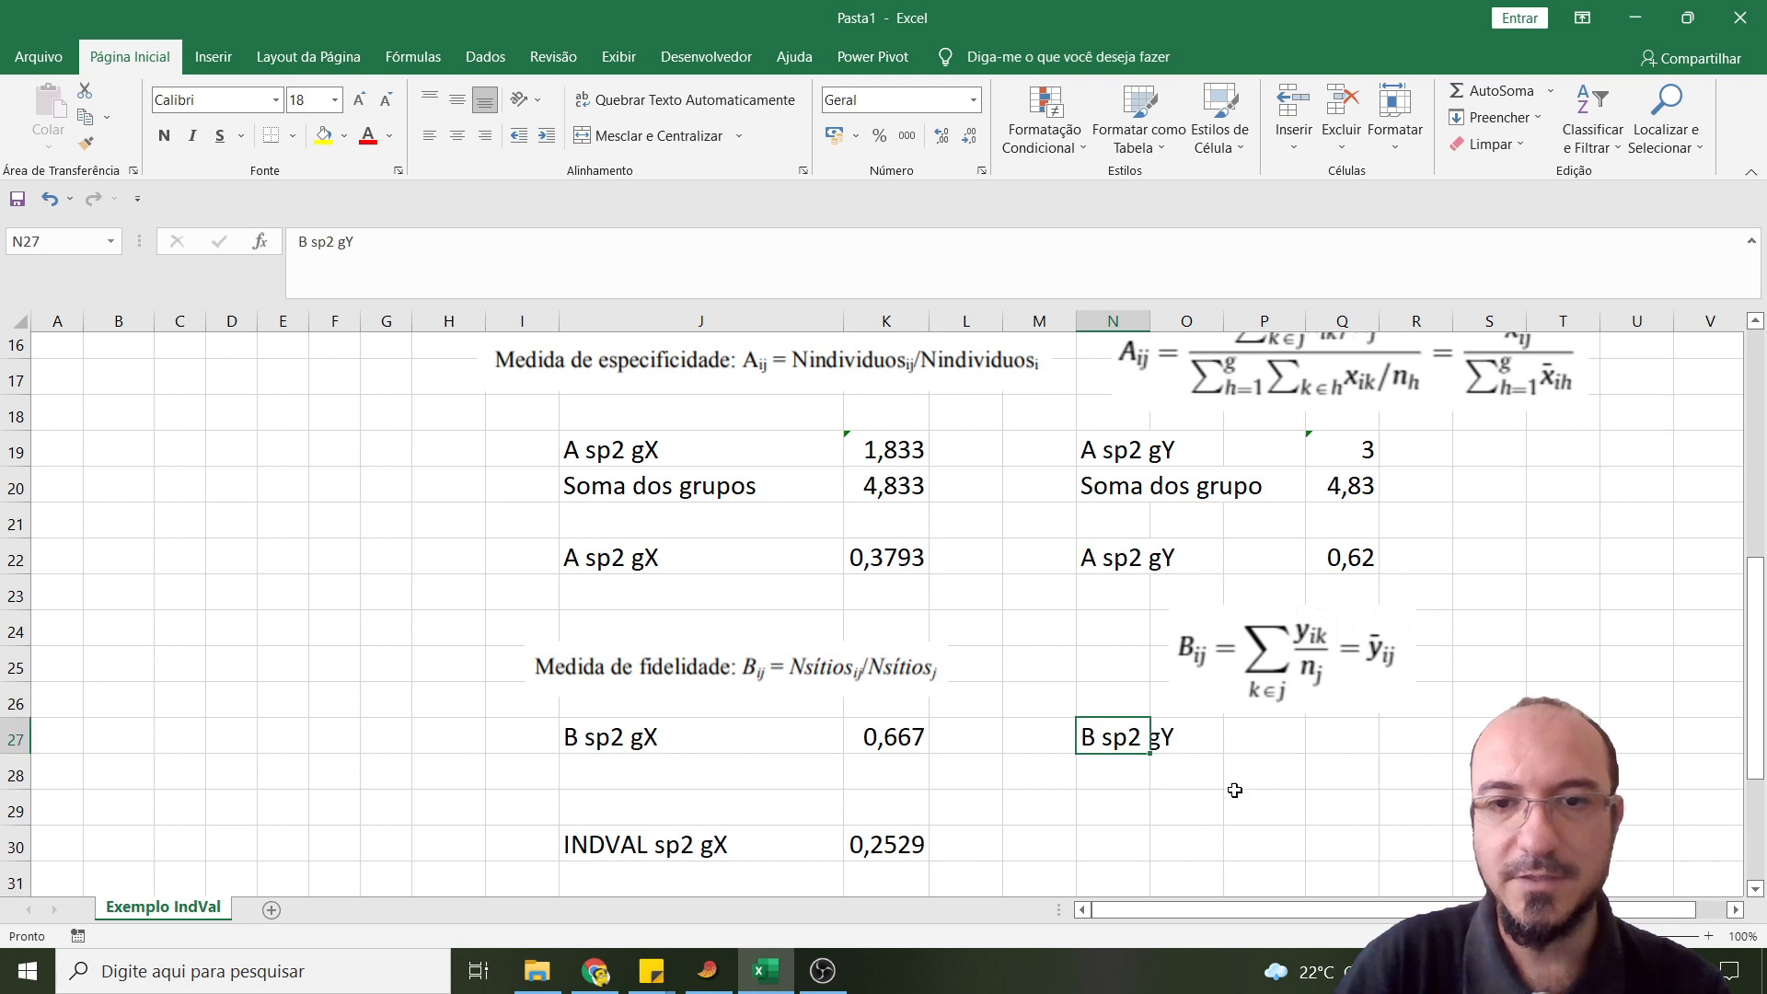
scroll(1235, 790, down, 1)
click(1248, 642)
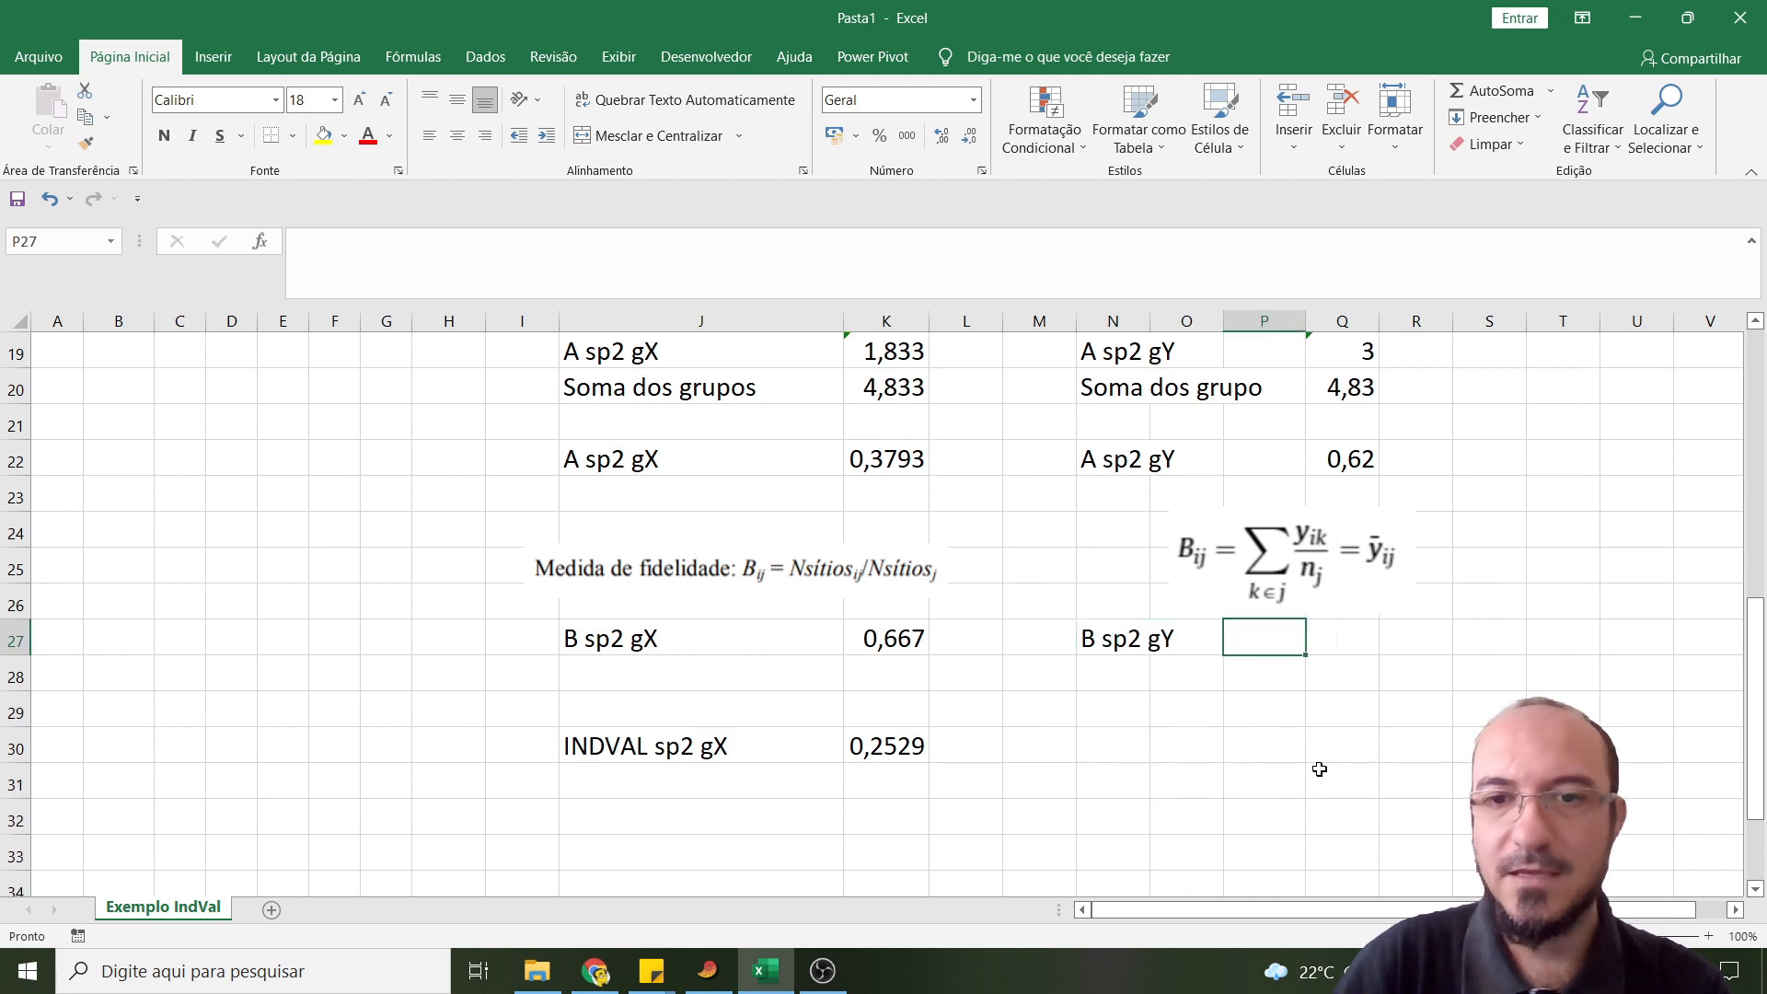
text(=)
scroll(237, 500, up, 4)
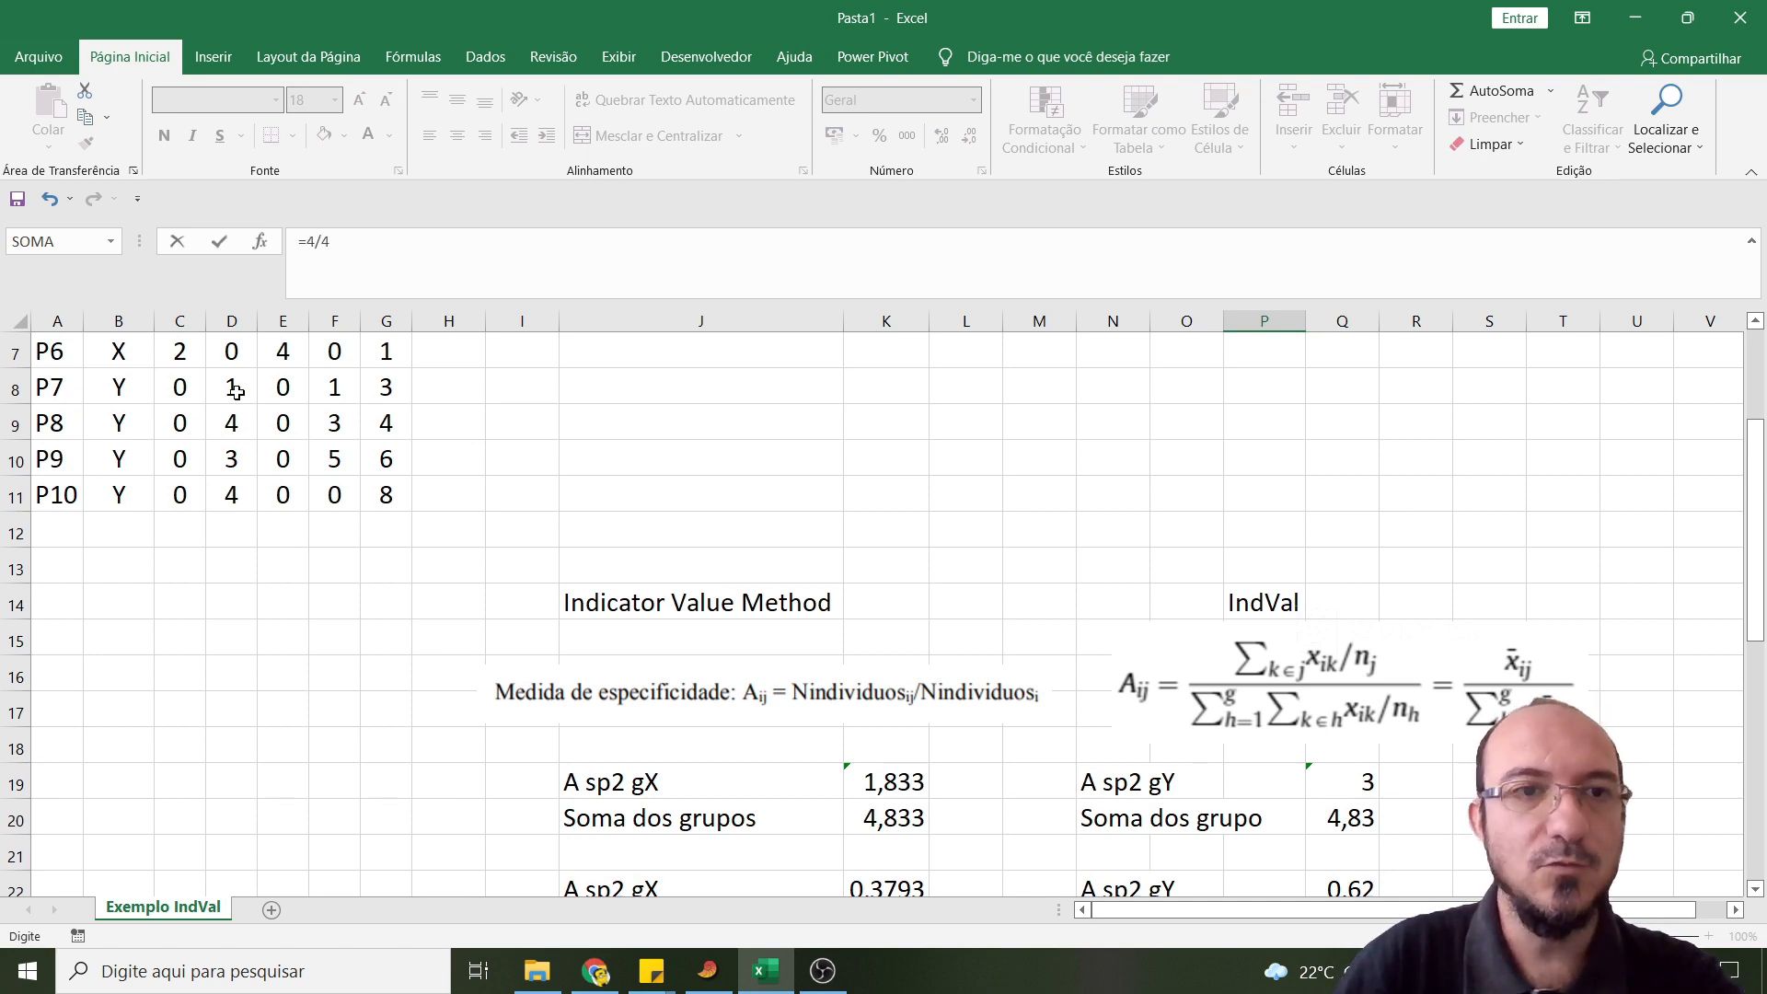
key(Return)
scroll(1084, 709, down, 3)
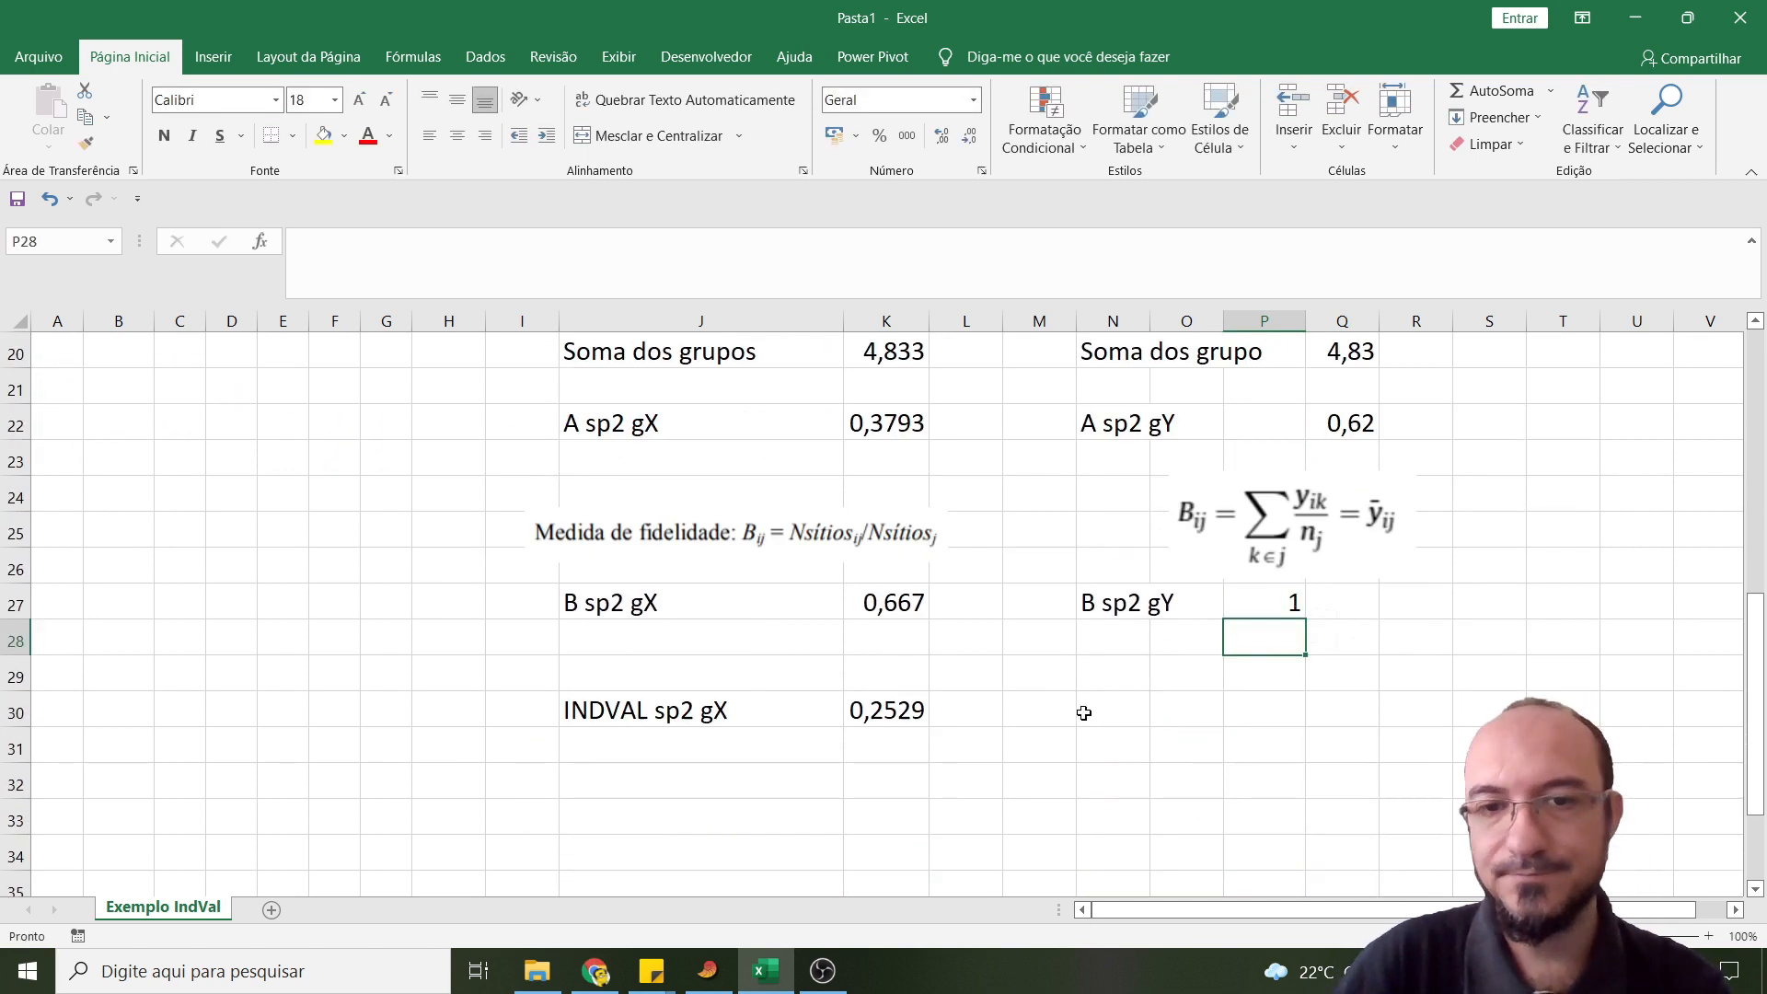
- Label cell N30 as "INDVAL sp2 gY"
click(1132, 704)
text(IN)
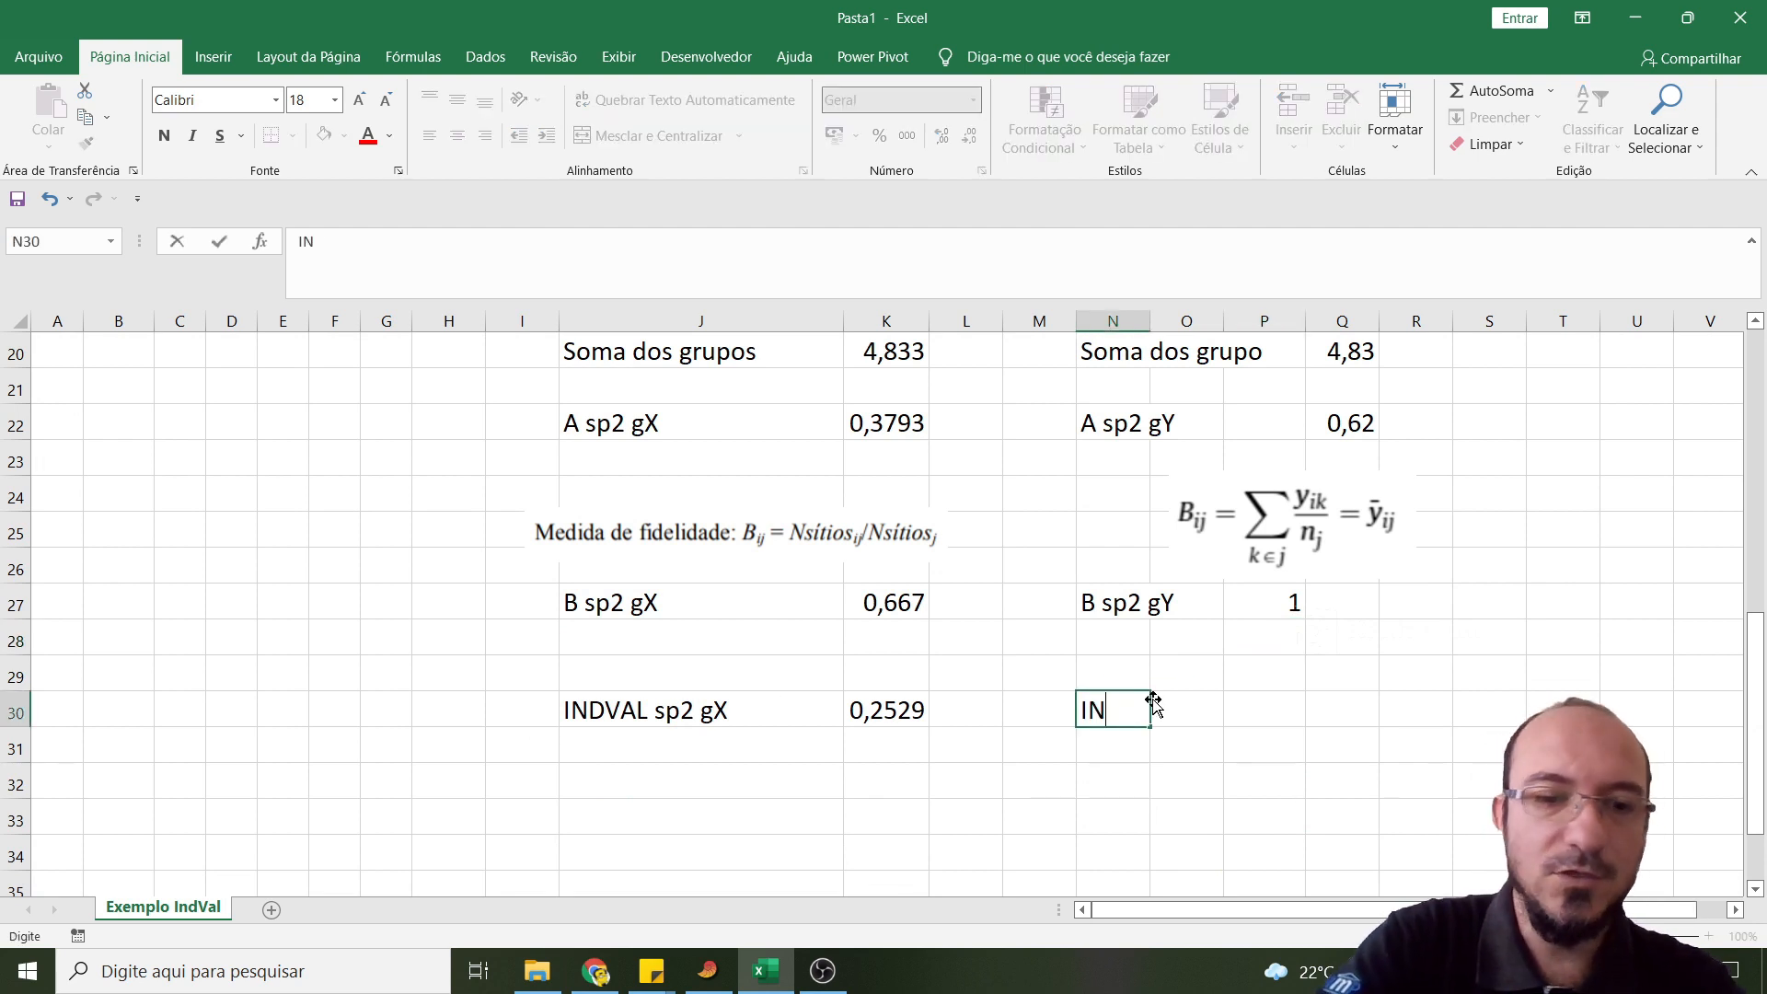
text(DVAL sp2 gY)
- Calculate the IndVal of Sp2 for site Y in cell P30 with =Q22*P27 and display it with four decimal places
key(Tab)
key(Tab)
text(=)
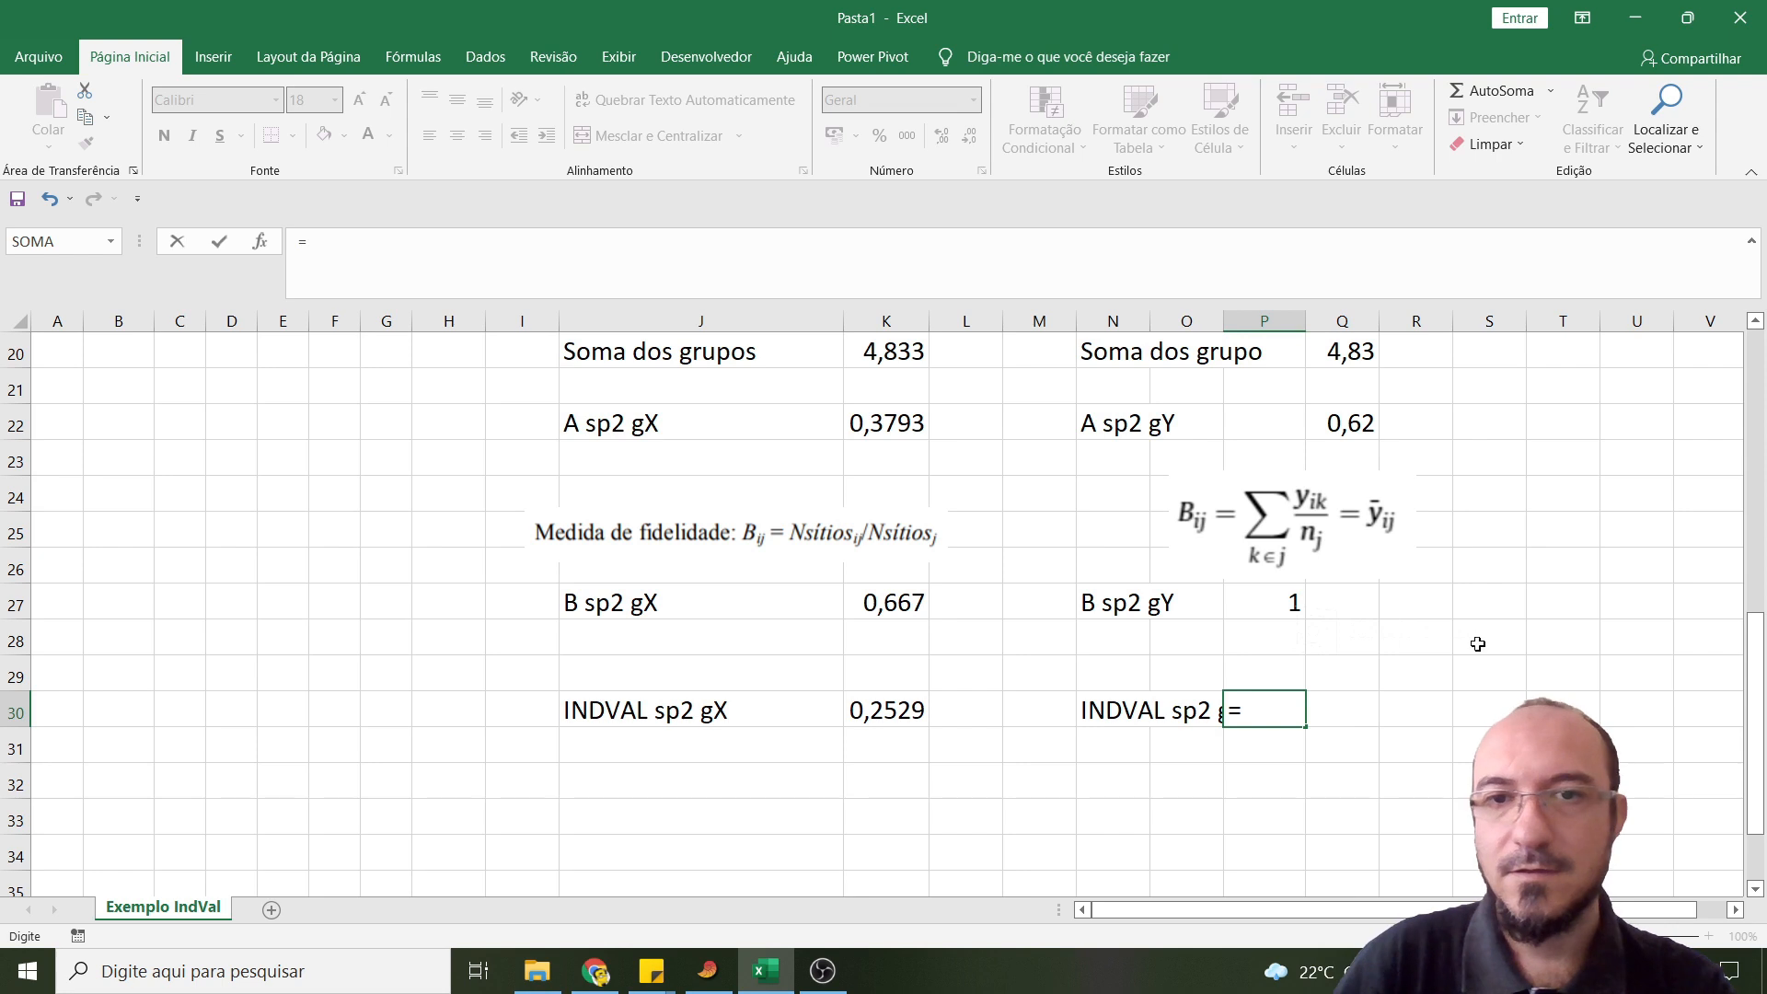
click(1349, 424)
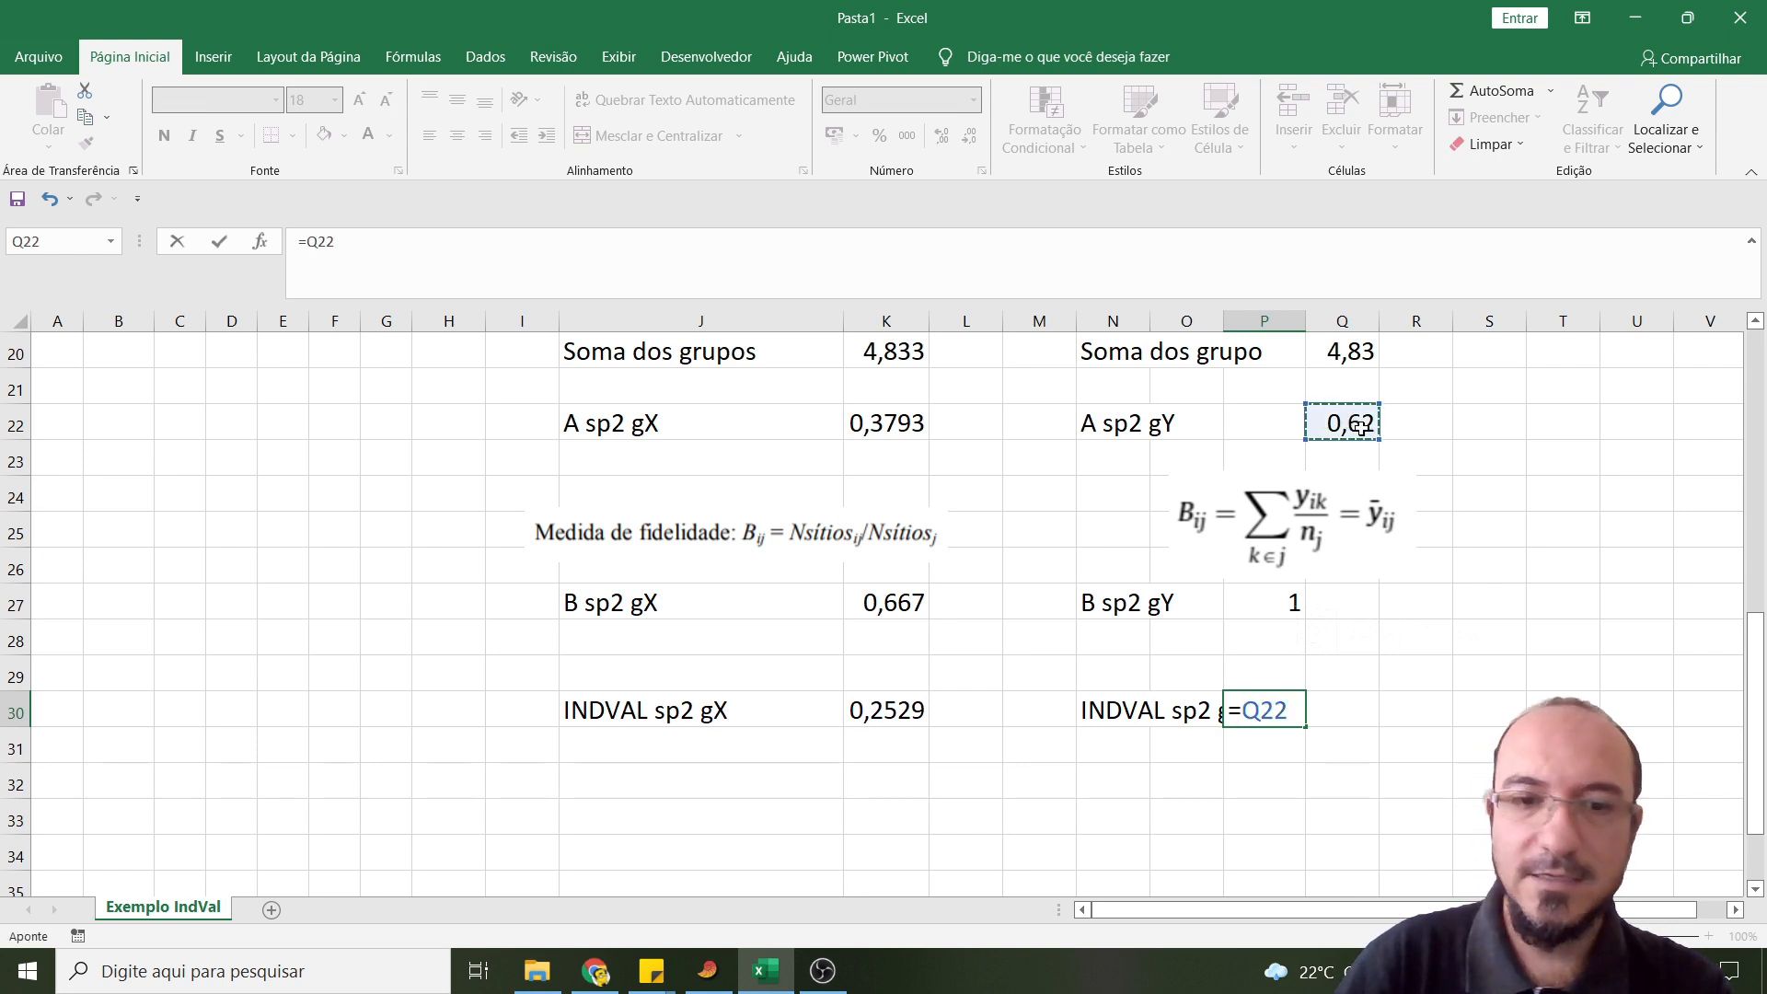
text(*)
click(1281, 596)
key(Return)
click(1276, 707)
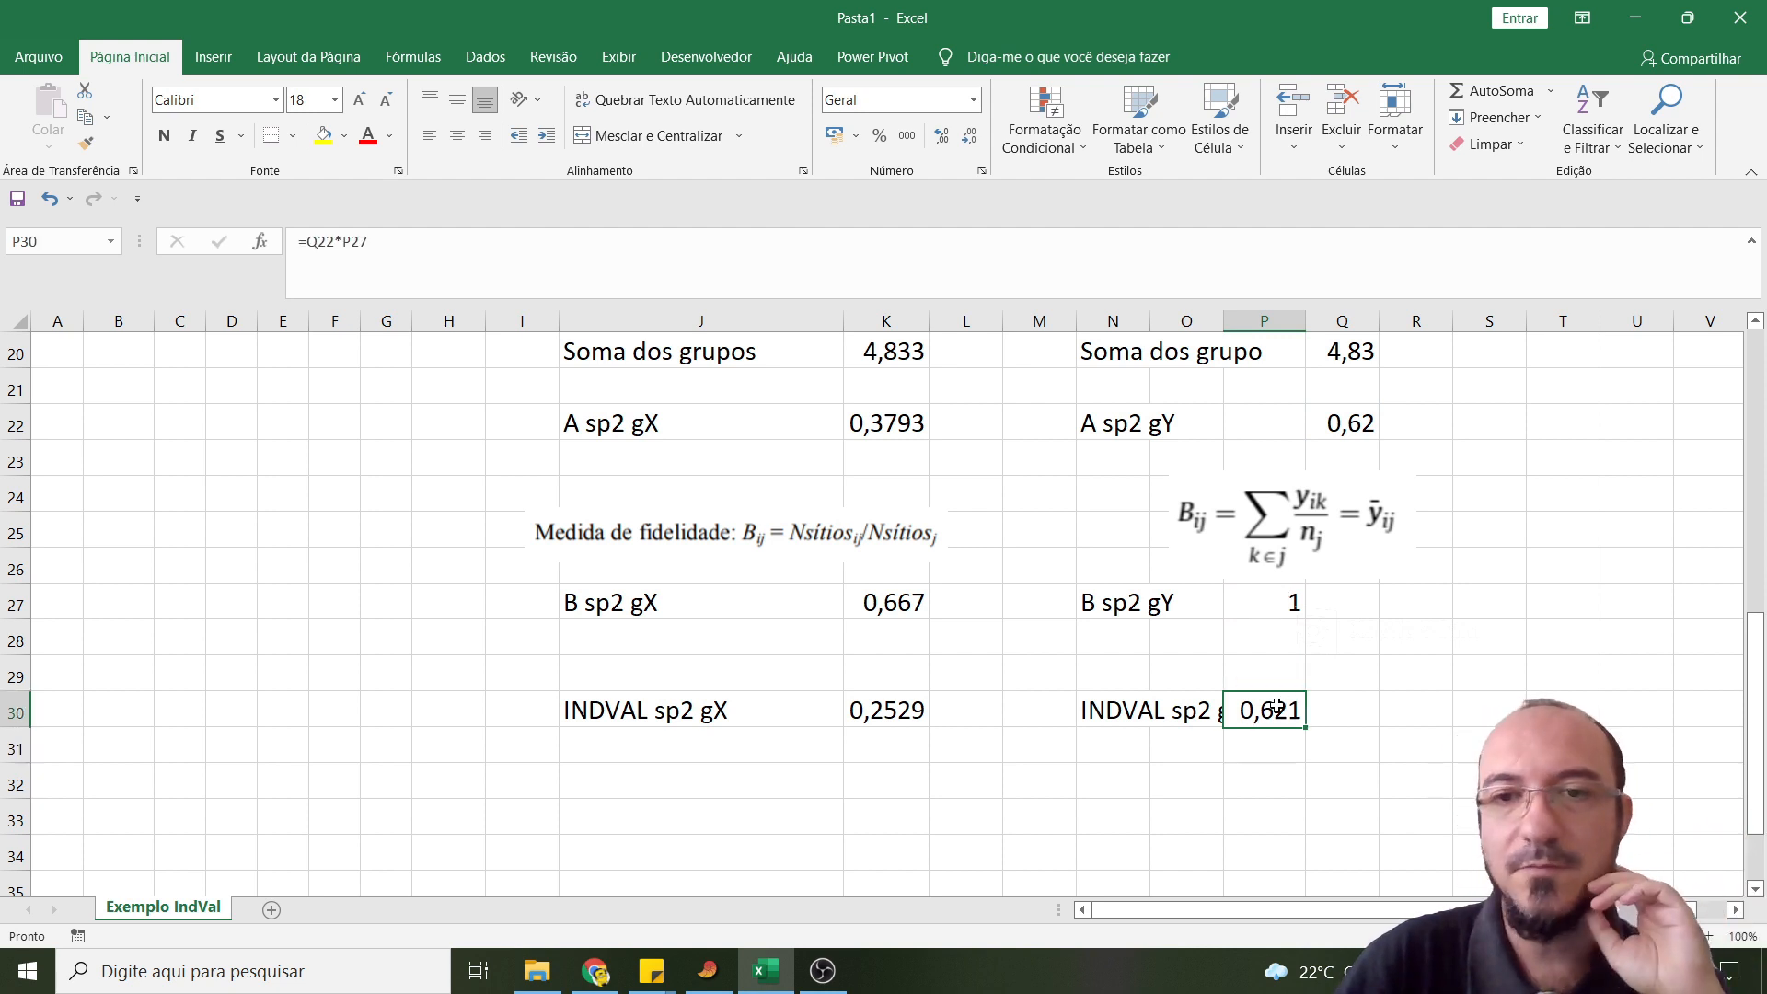
click(942, 136)
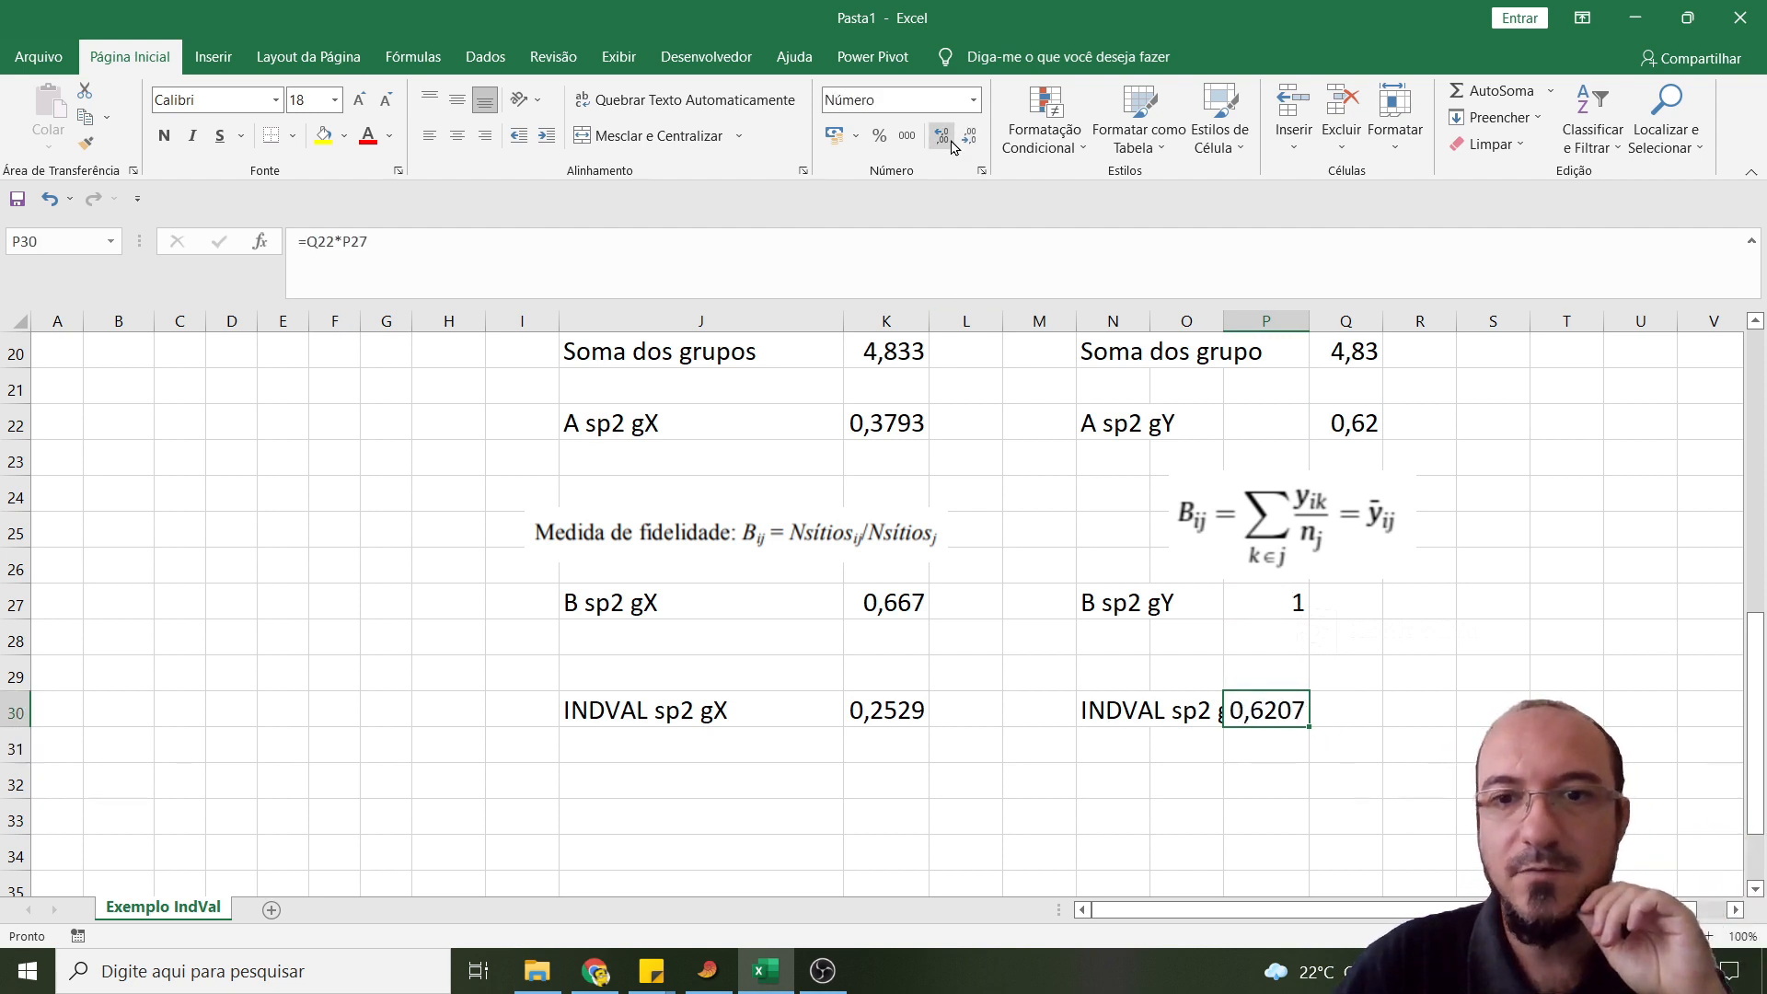
- Move the fidelity formula picture to about columns N to Q, rows 23 to 26
scroll(1075, 765, up, 1)
drag(1325, 612, 1256, 610)
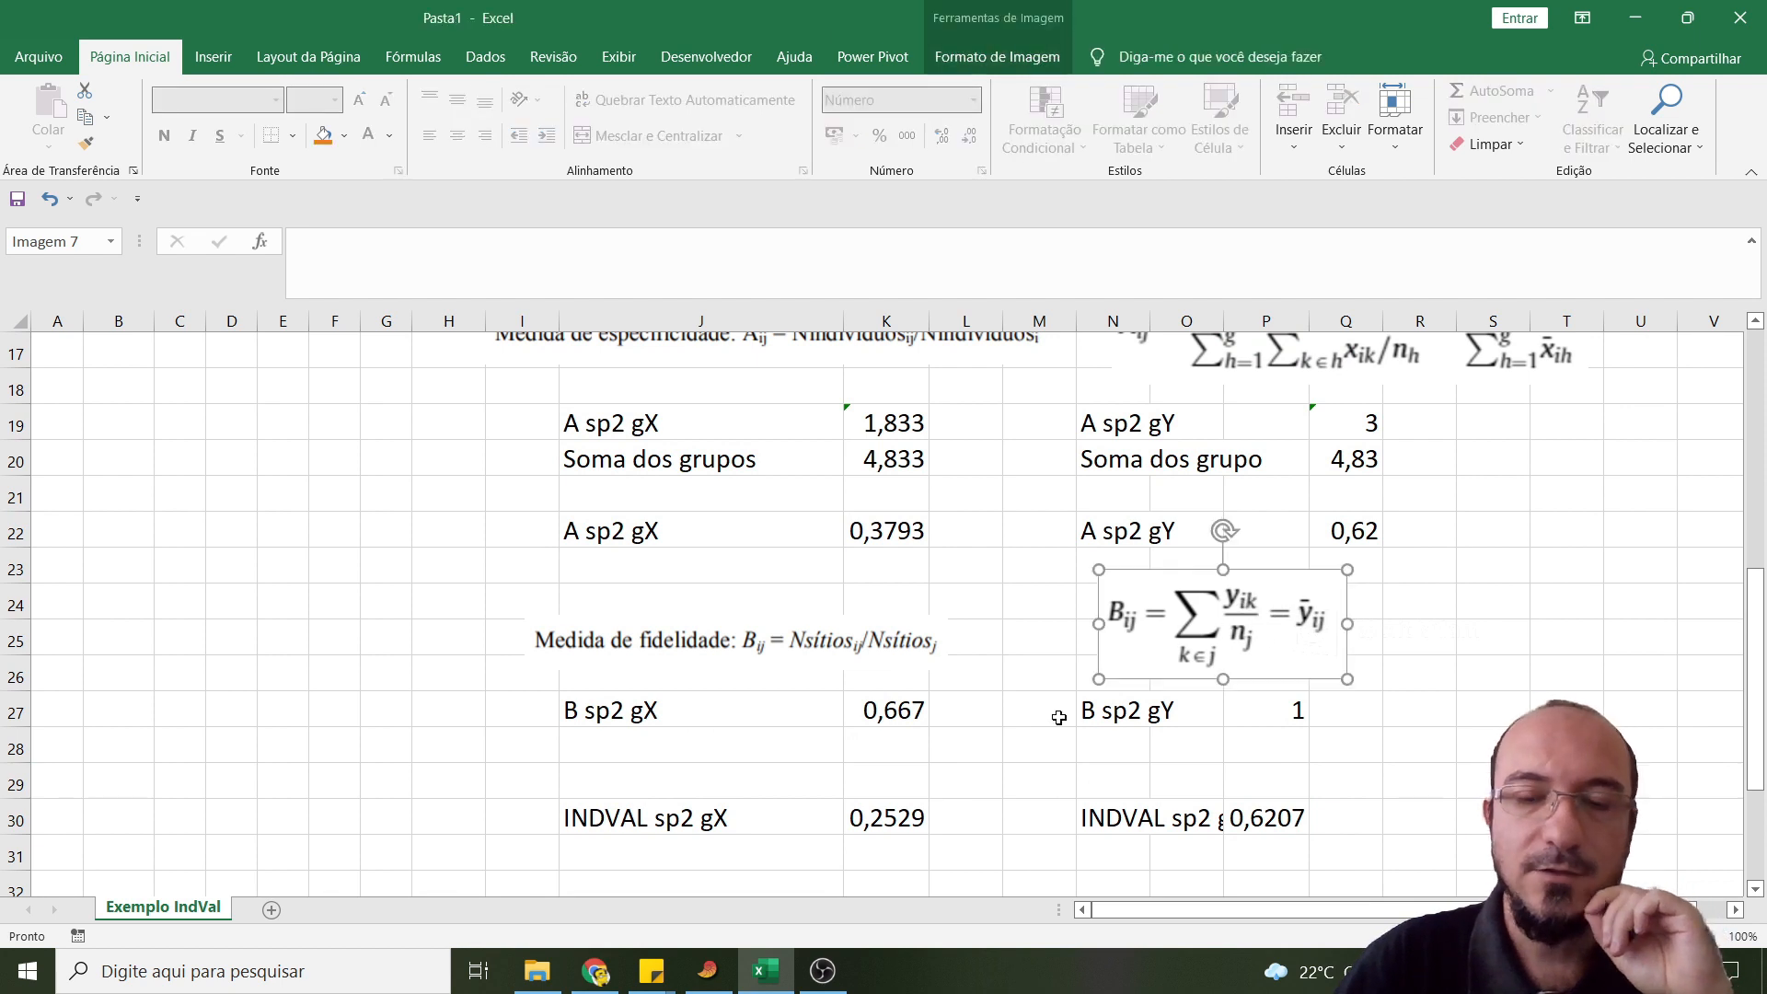
click(1029, 755)
- Widen column O so that the full "INDVAL sp2 gY" label fits beside cell P30
scroll(1029, 805, down, 2)
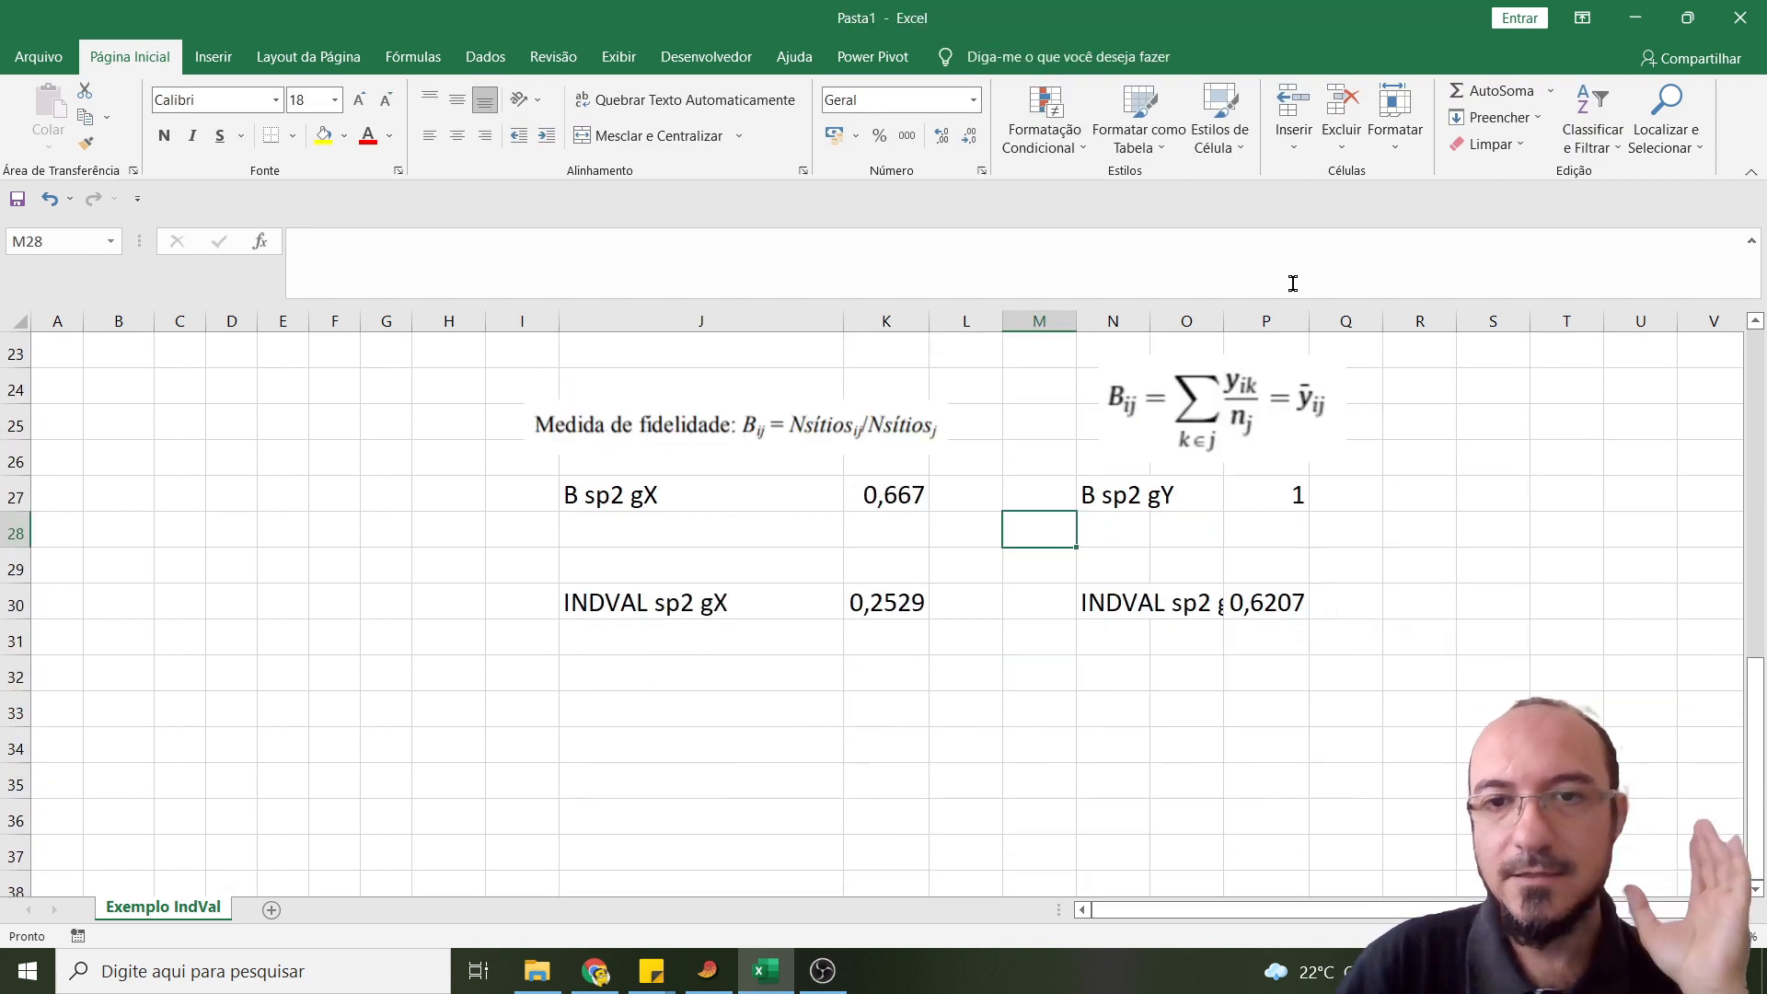
drag(1223, 318, 1244, 318)
scroll(1031, 617, up, 3)
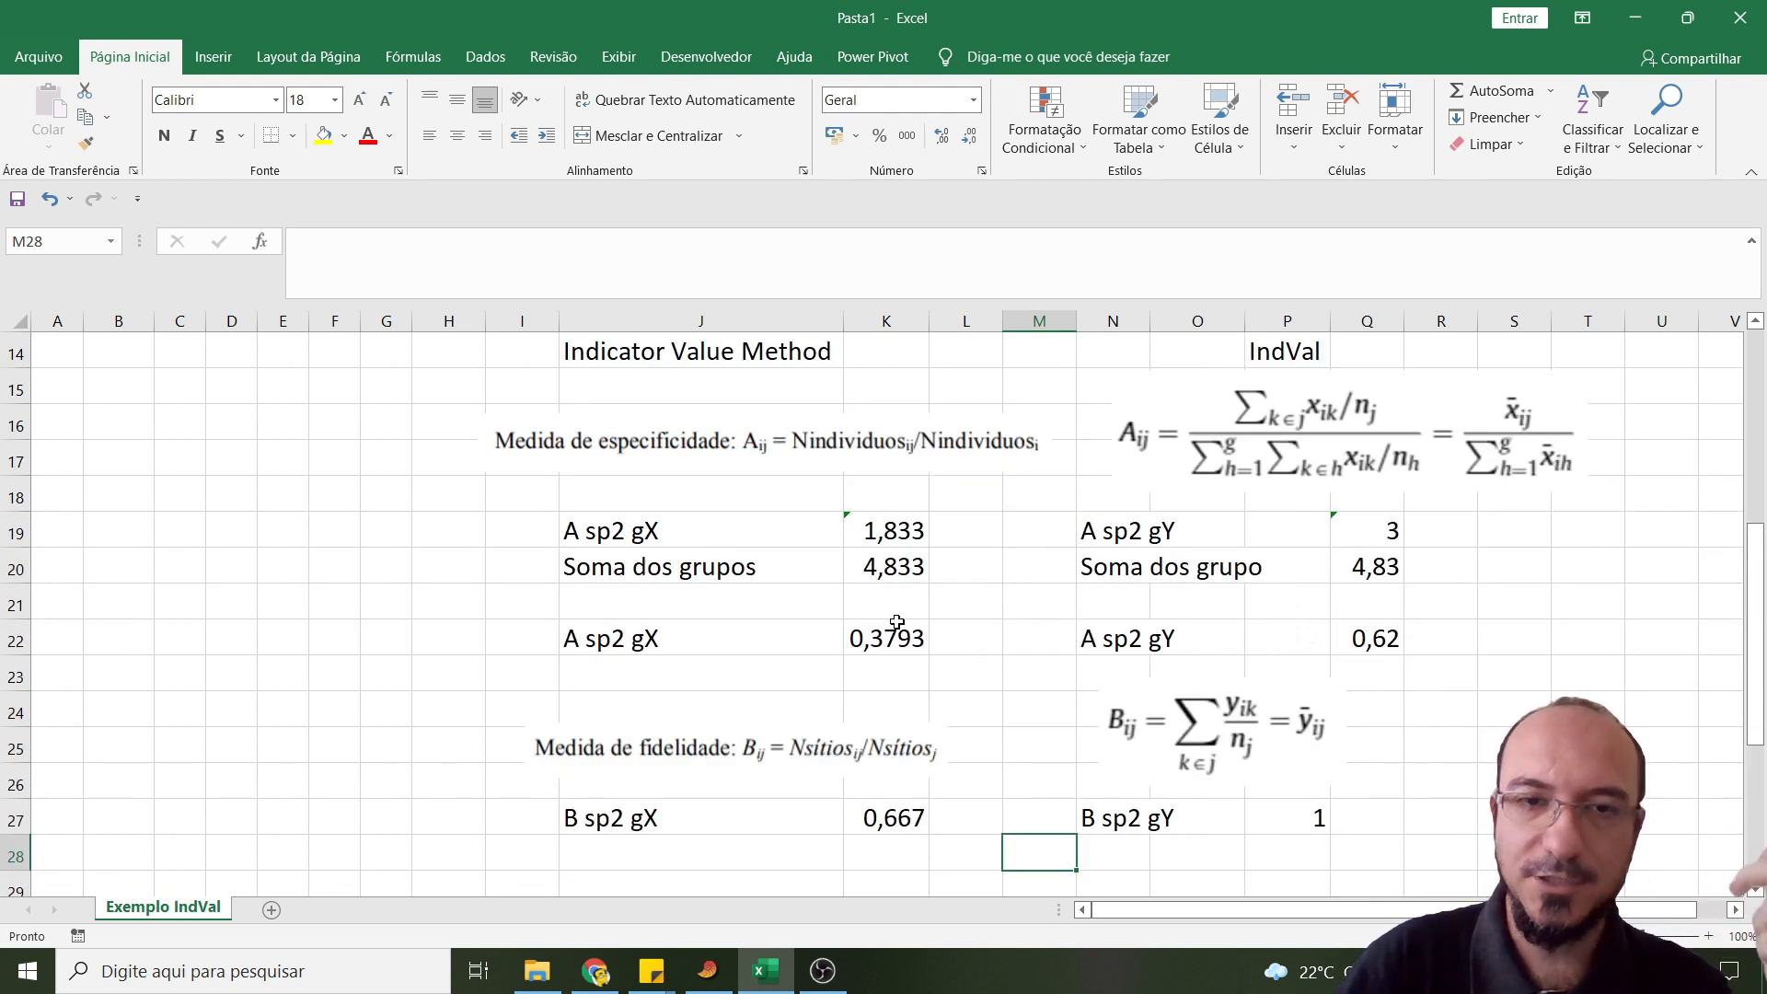
scroll(800, 626, down, 1)
scroll(593, 455, up, 1)
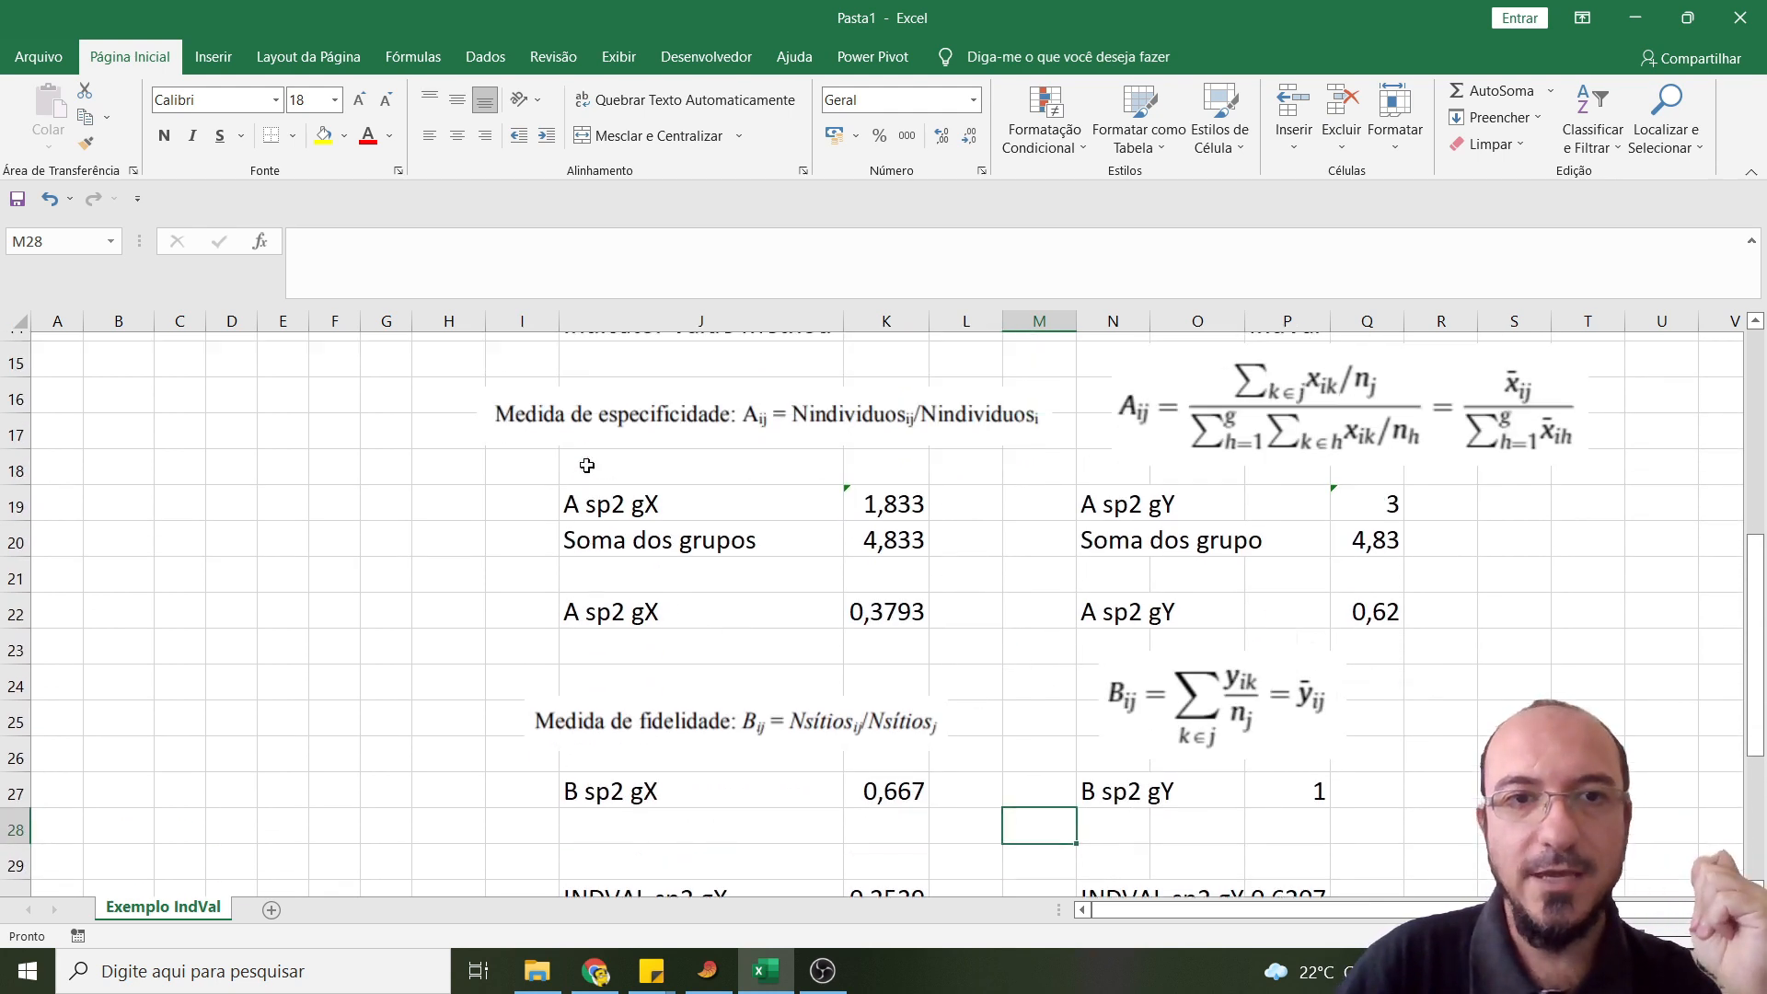
click(532, 447)
scroll(763, 557, down, 2)
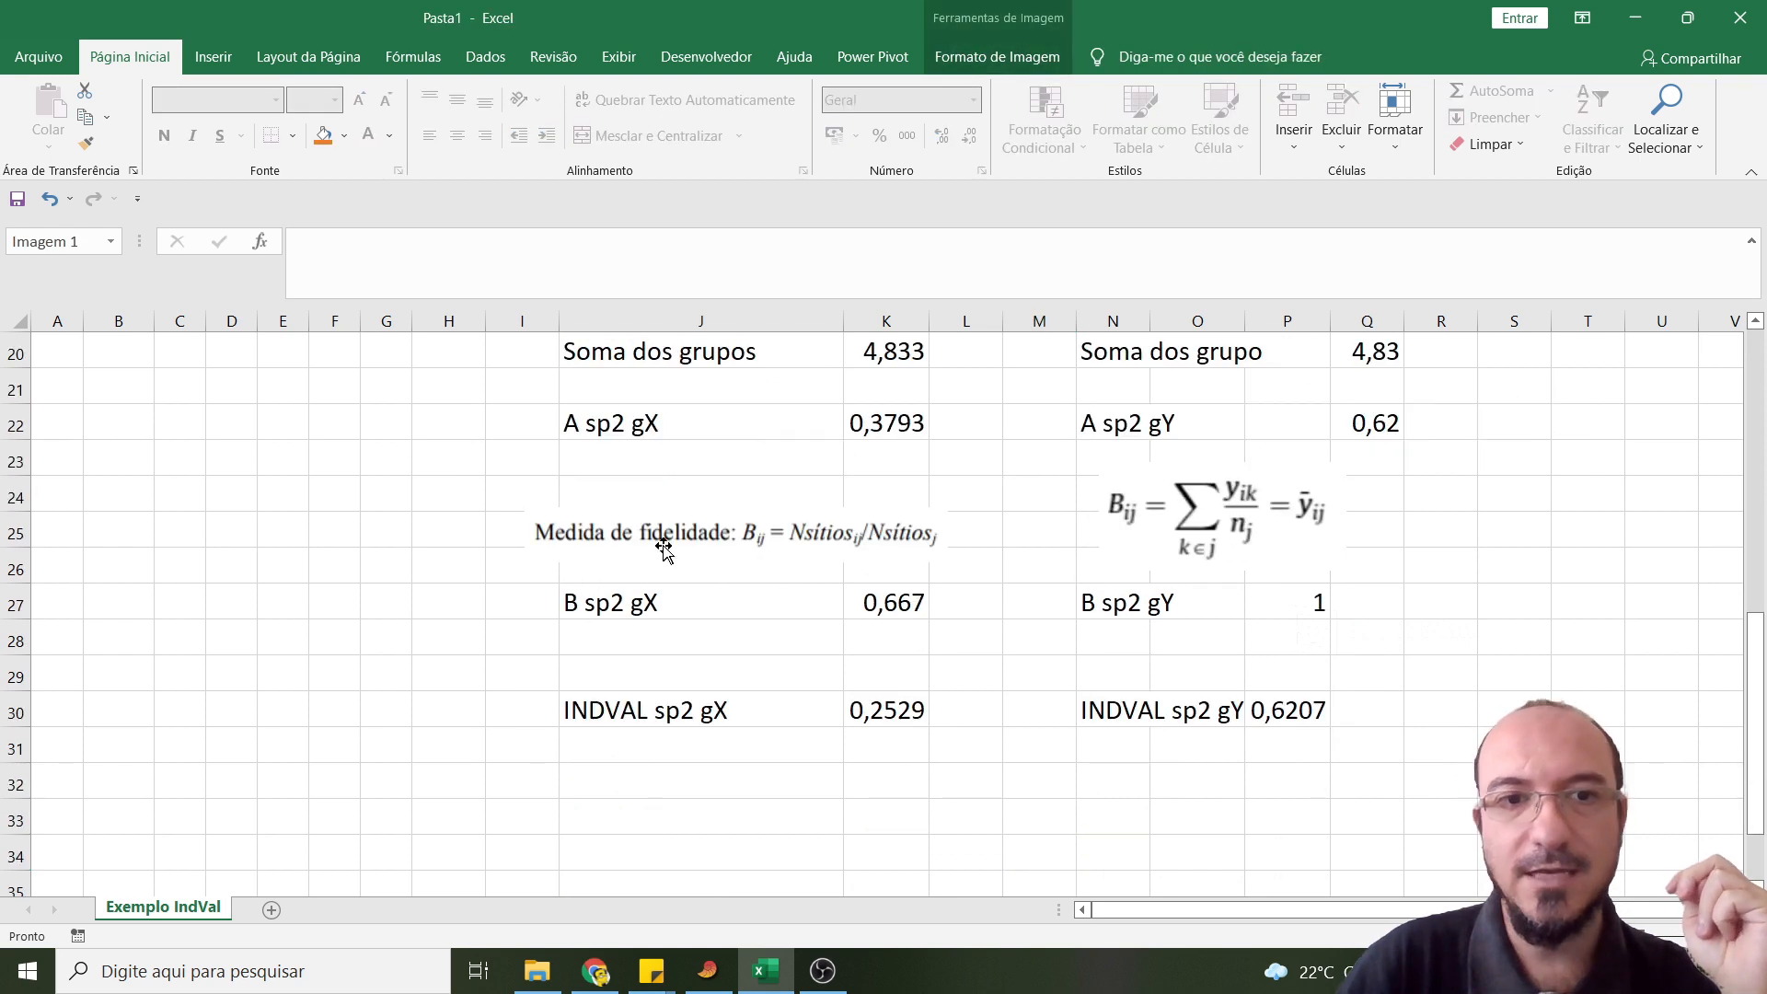
click(657, 537)
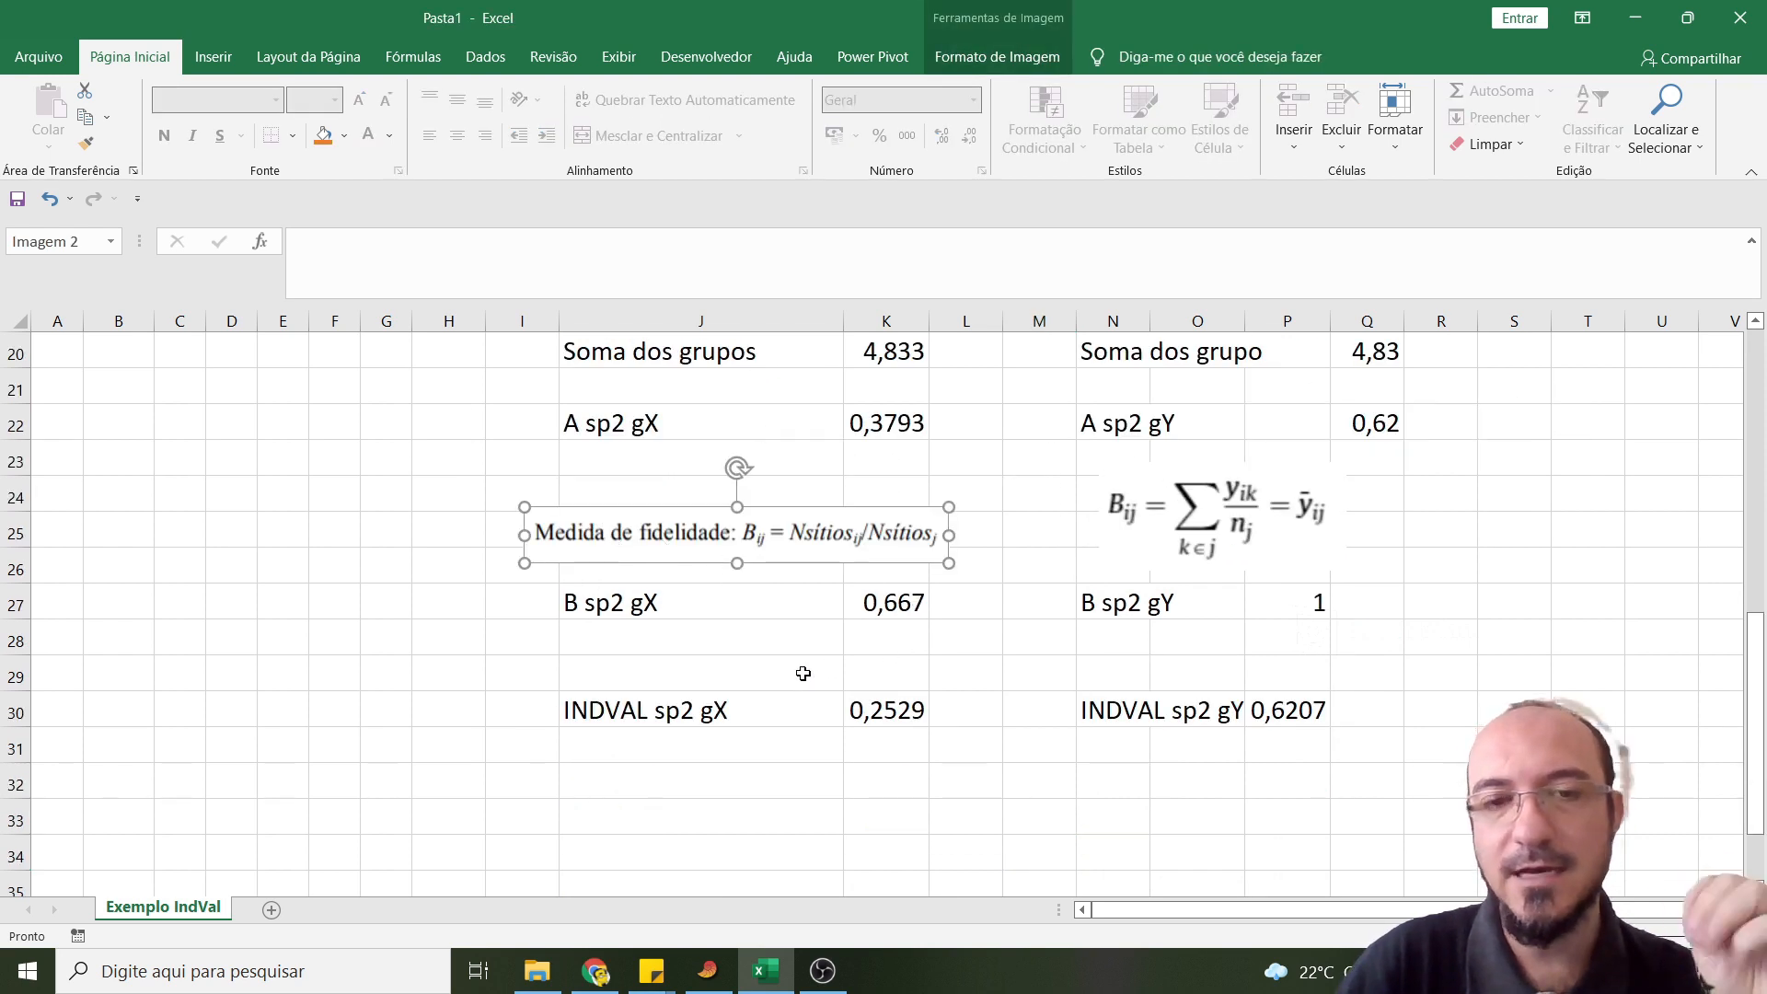
scroll(803, 674, up, 1)
scroll(797, 682, up, 5)
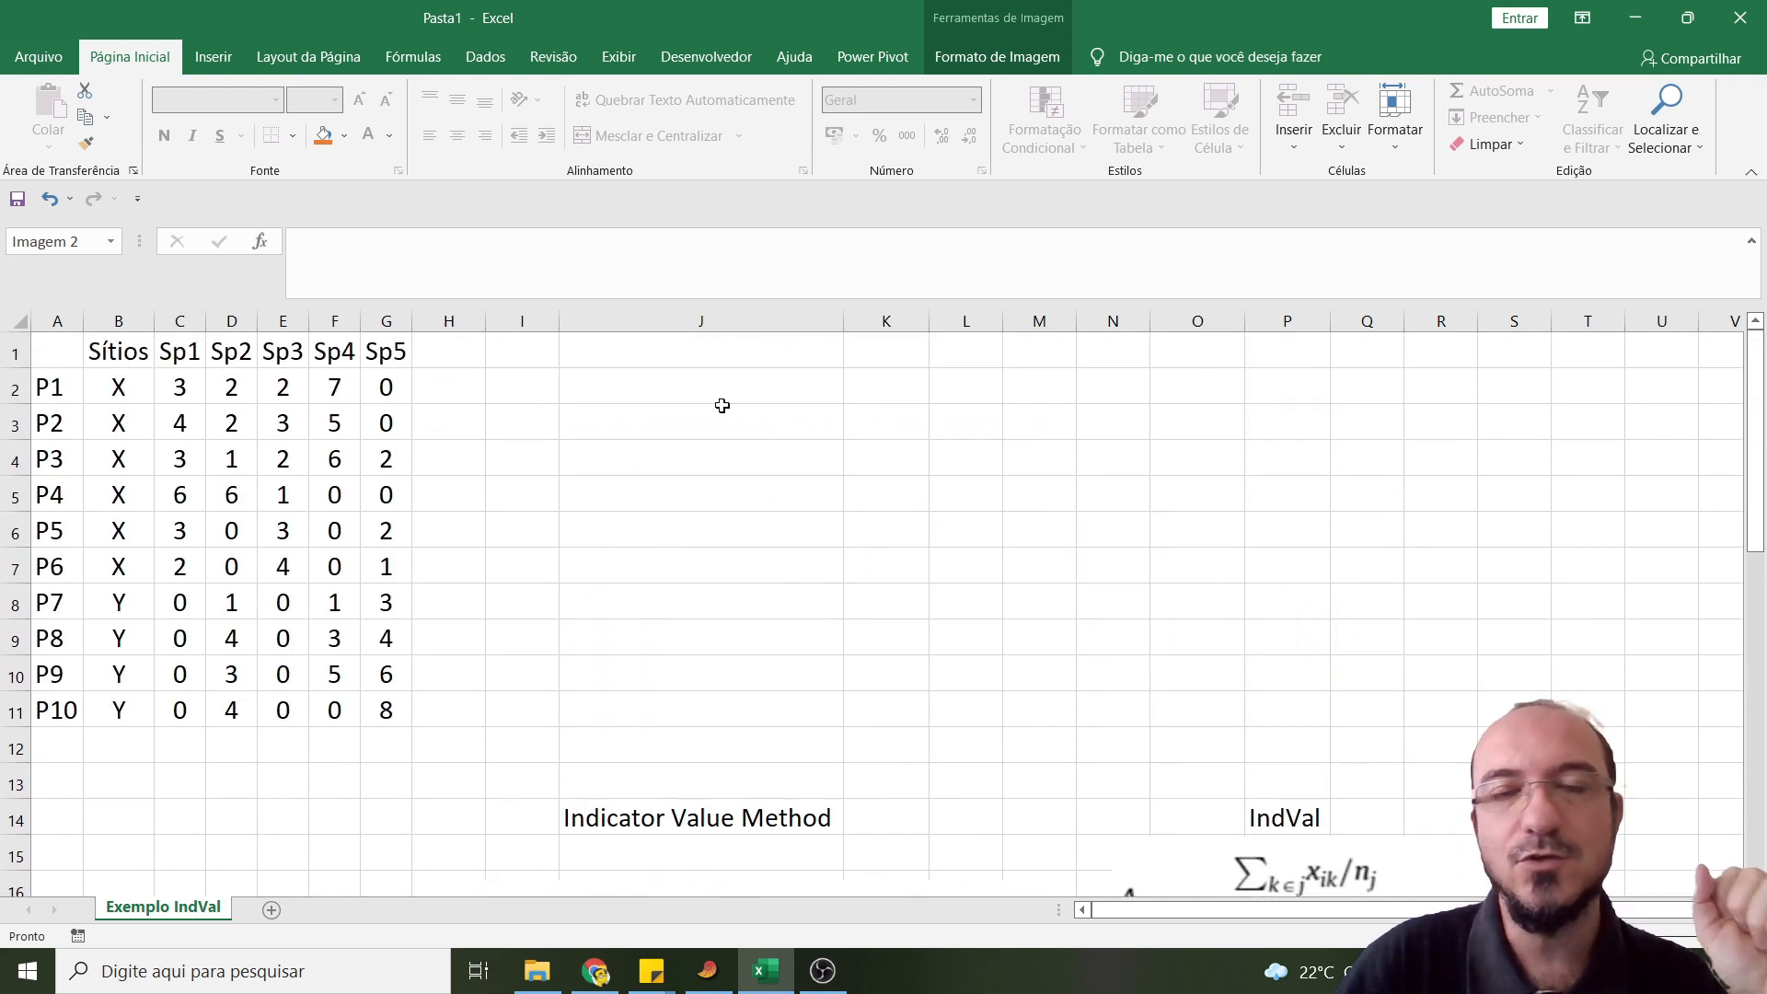
scroll(962, 547, down, 7)
drag(659, 631, 1288, 638)
click(1156, 736)
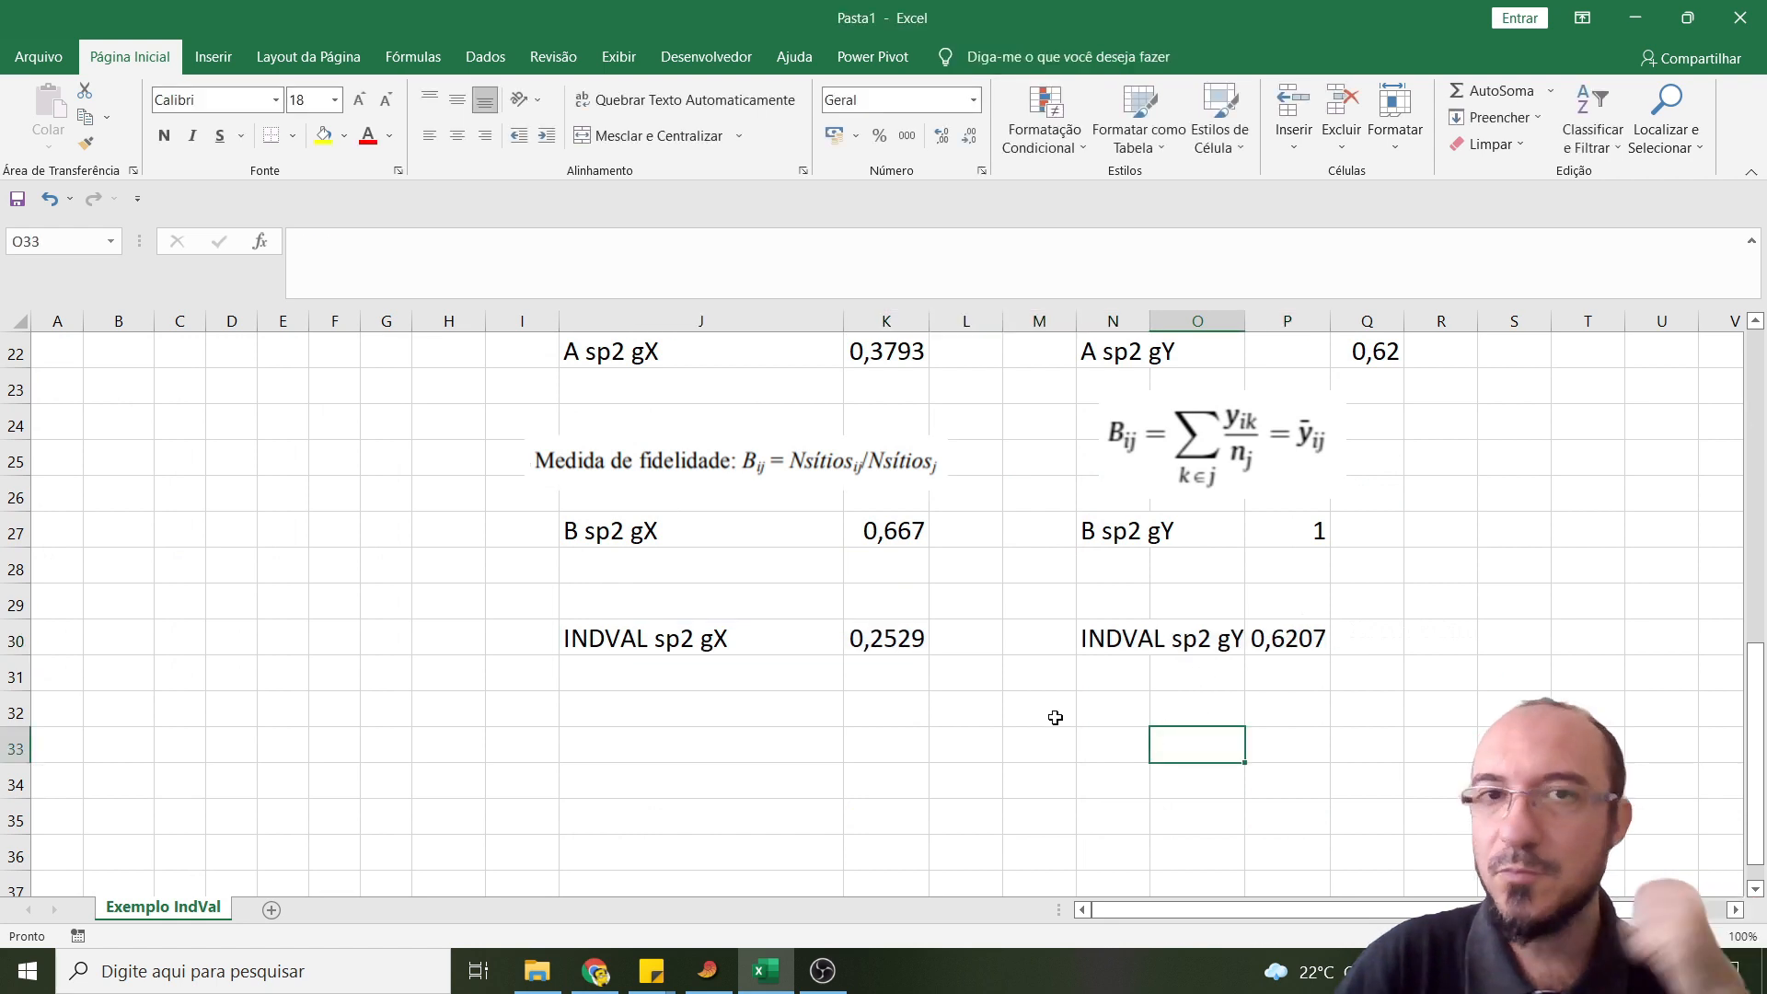
- Copy the site and species data table in cells A1:G11, including the header row and the P1 to P10 labels
scroll(1046, 714, up, 2)
scroll(635, 749, up, 5)
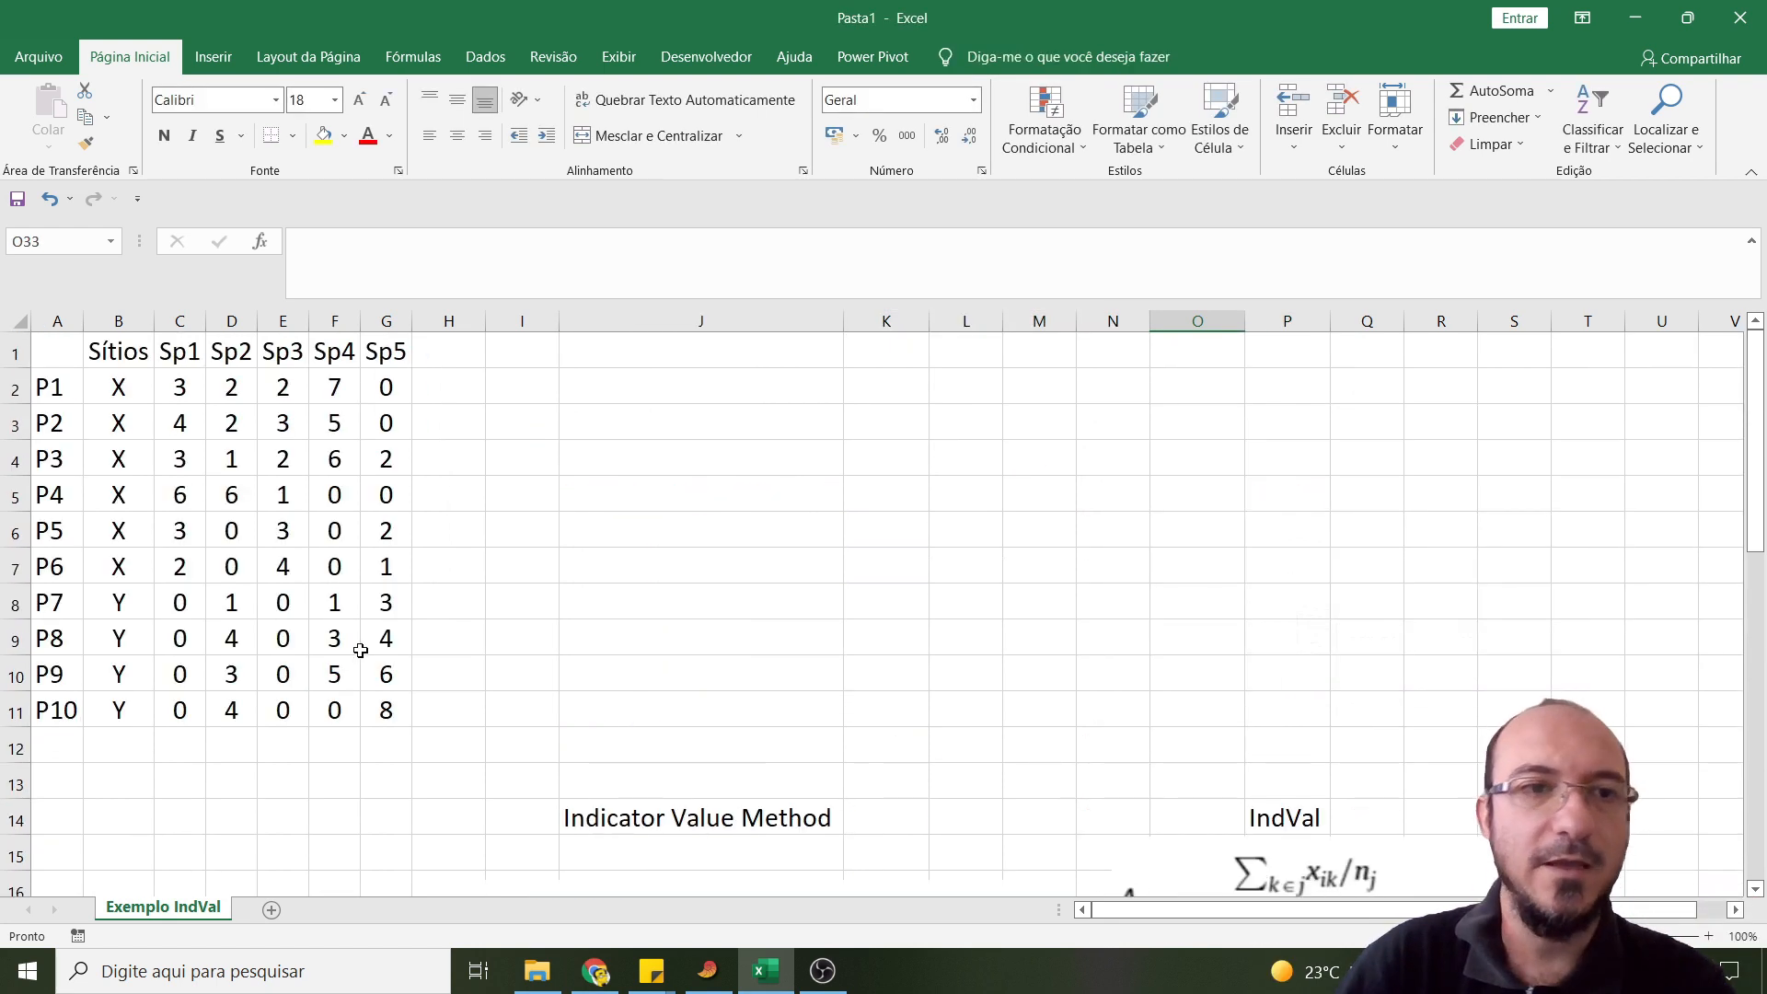
drag(59, 354, 405, 720)
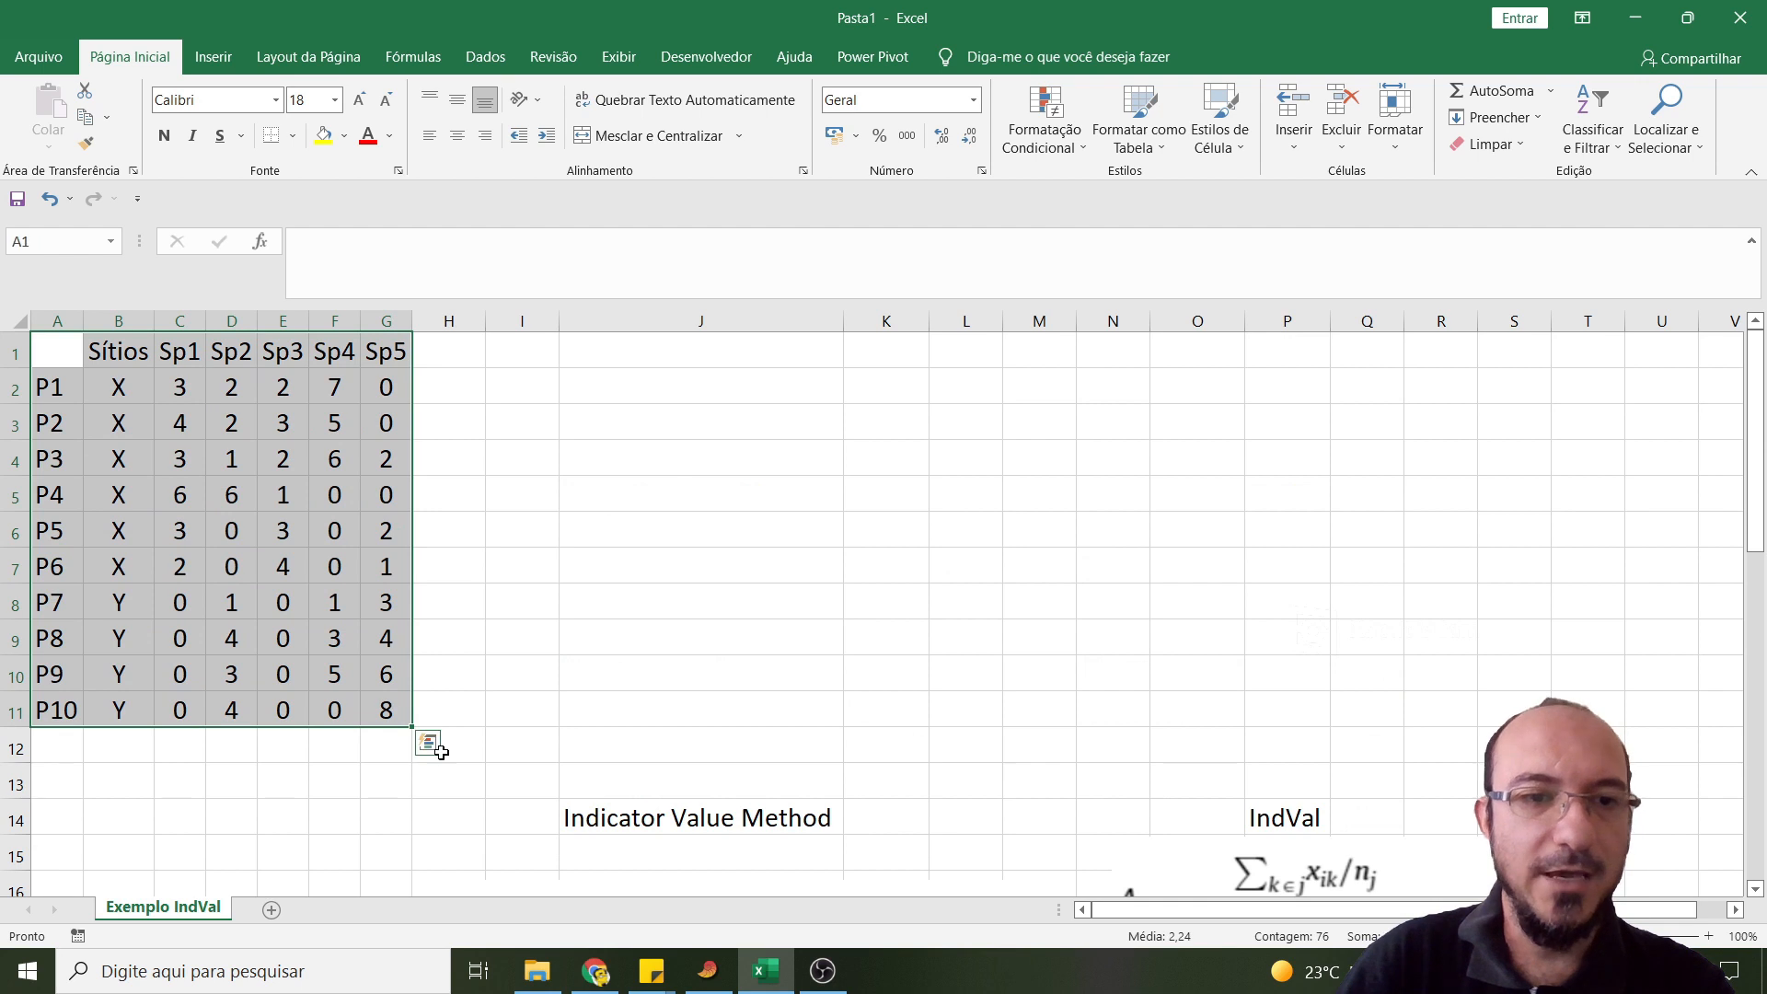
key(ctrl+c)
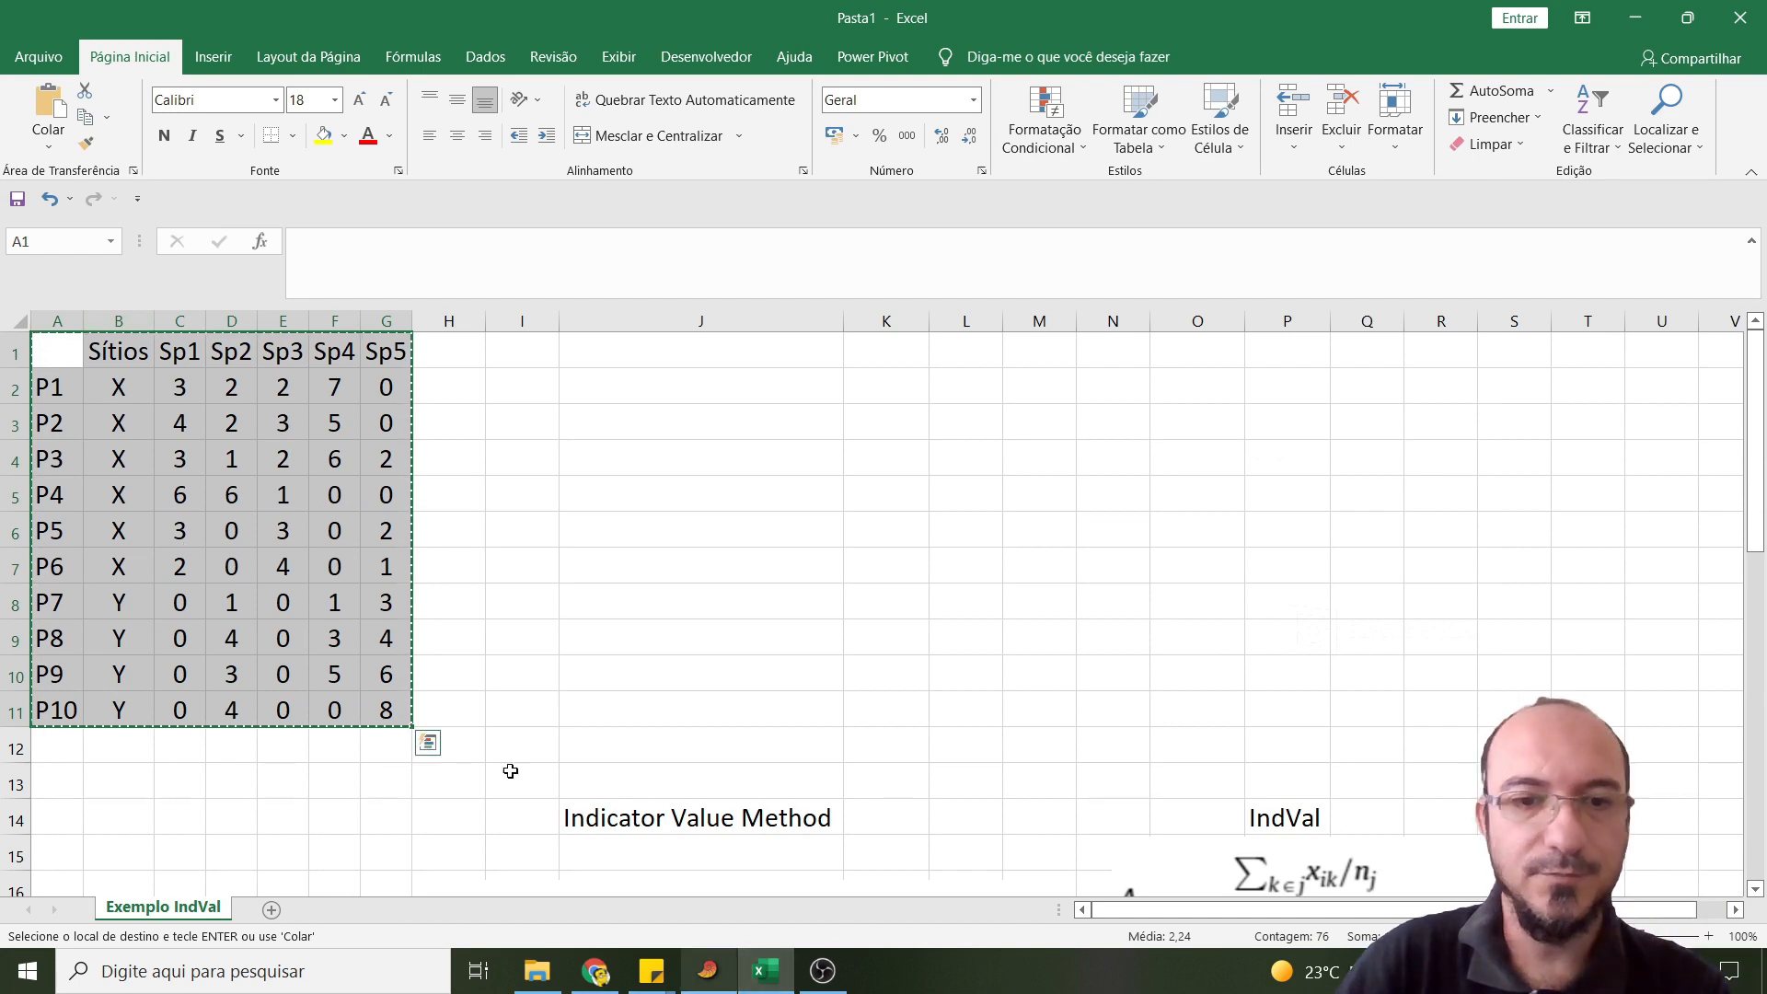
- Switch to PAST, show the row and column attributes, and paste the copied table starting at the corner where the Name row and column meet
click(707, 970)
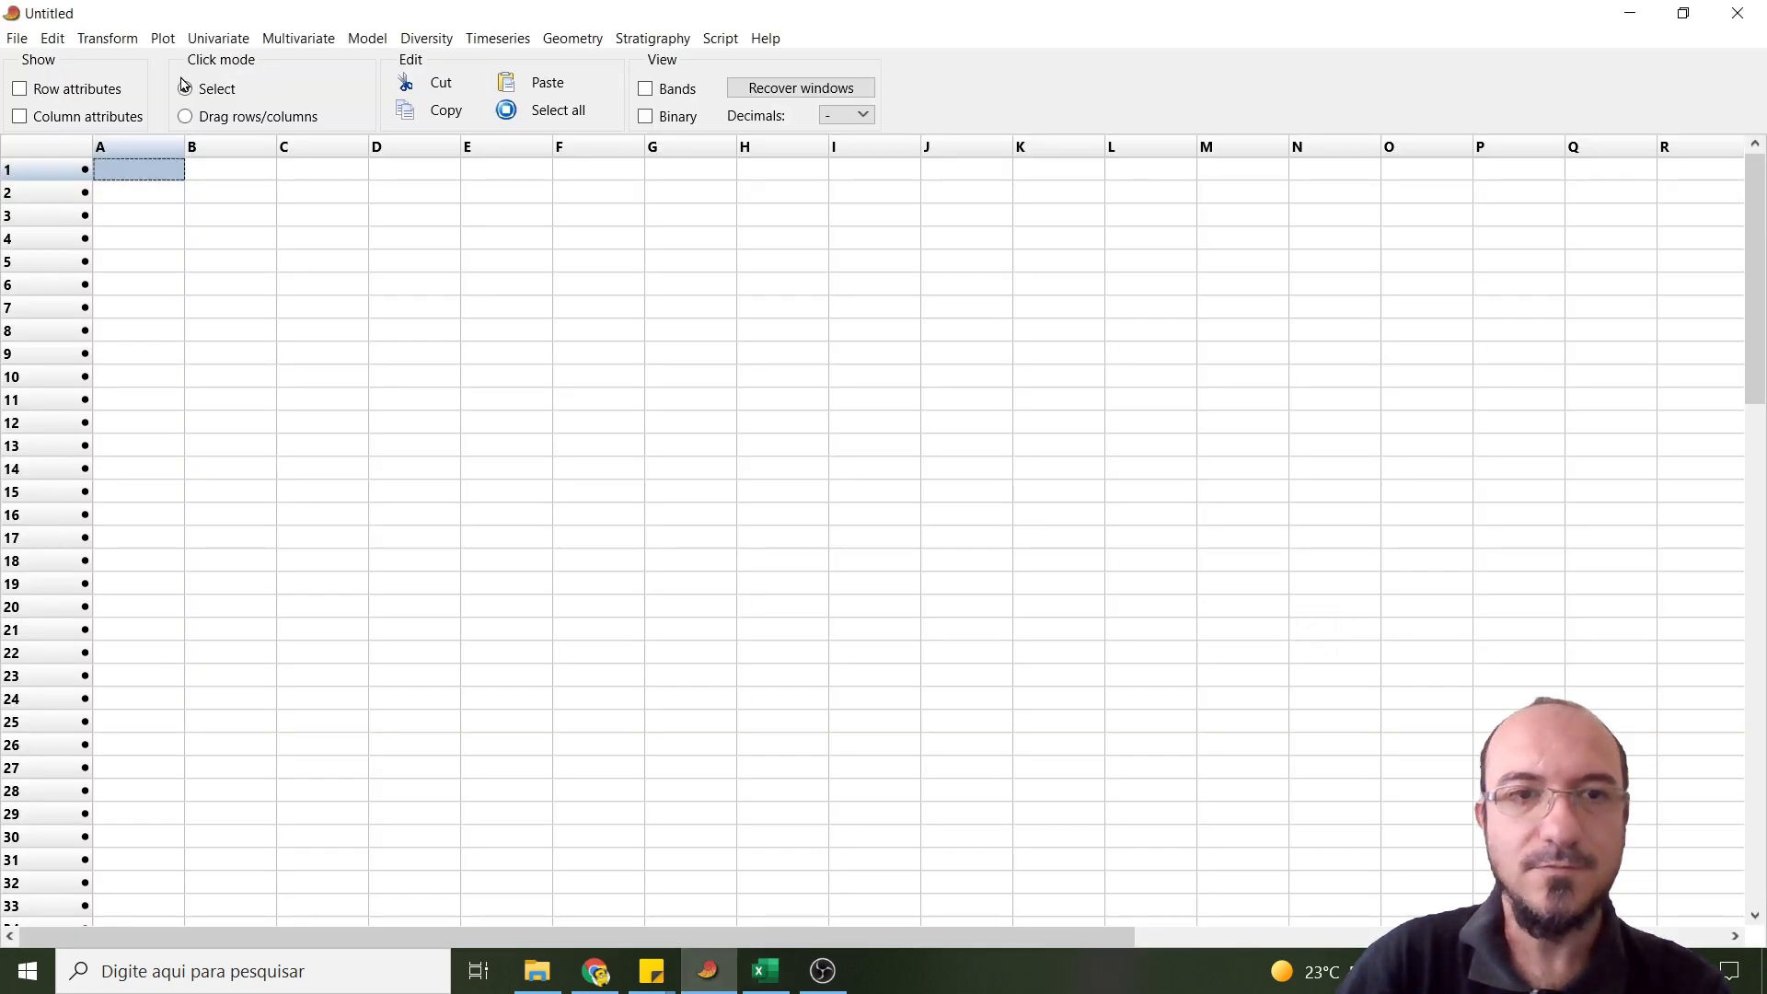
click(19, 89)
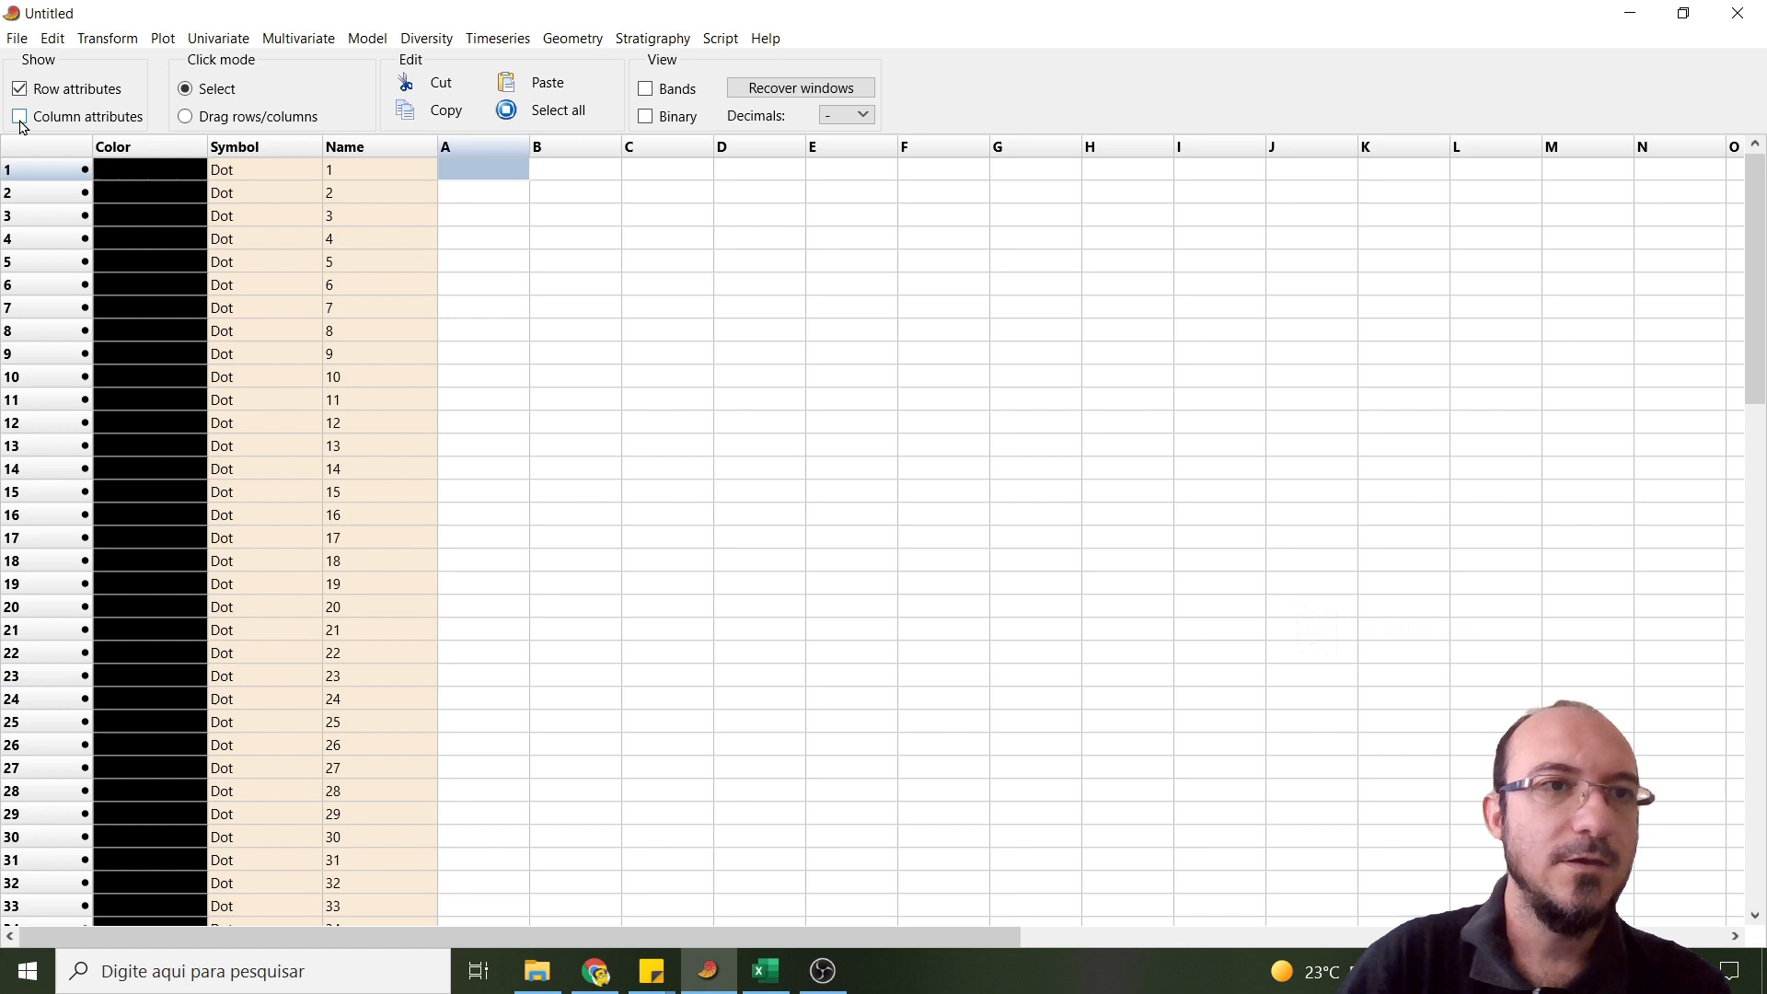
click(21, 117)
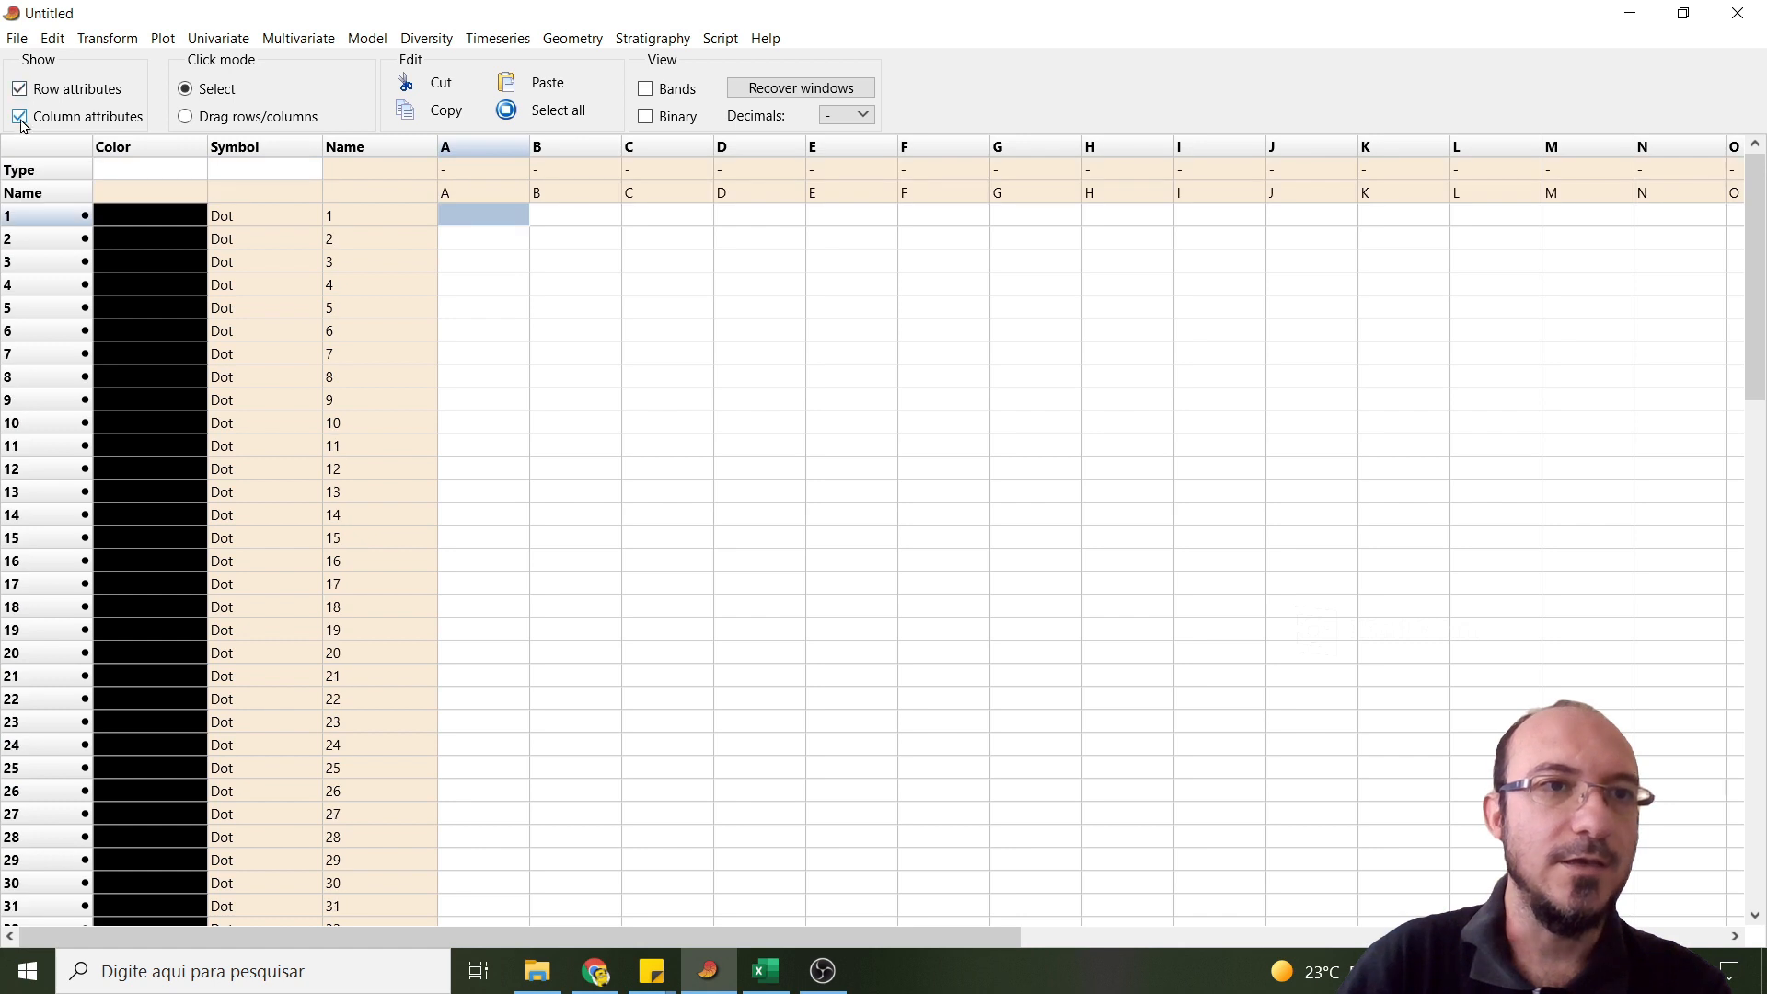
click(357, 190)
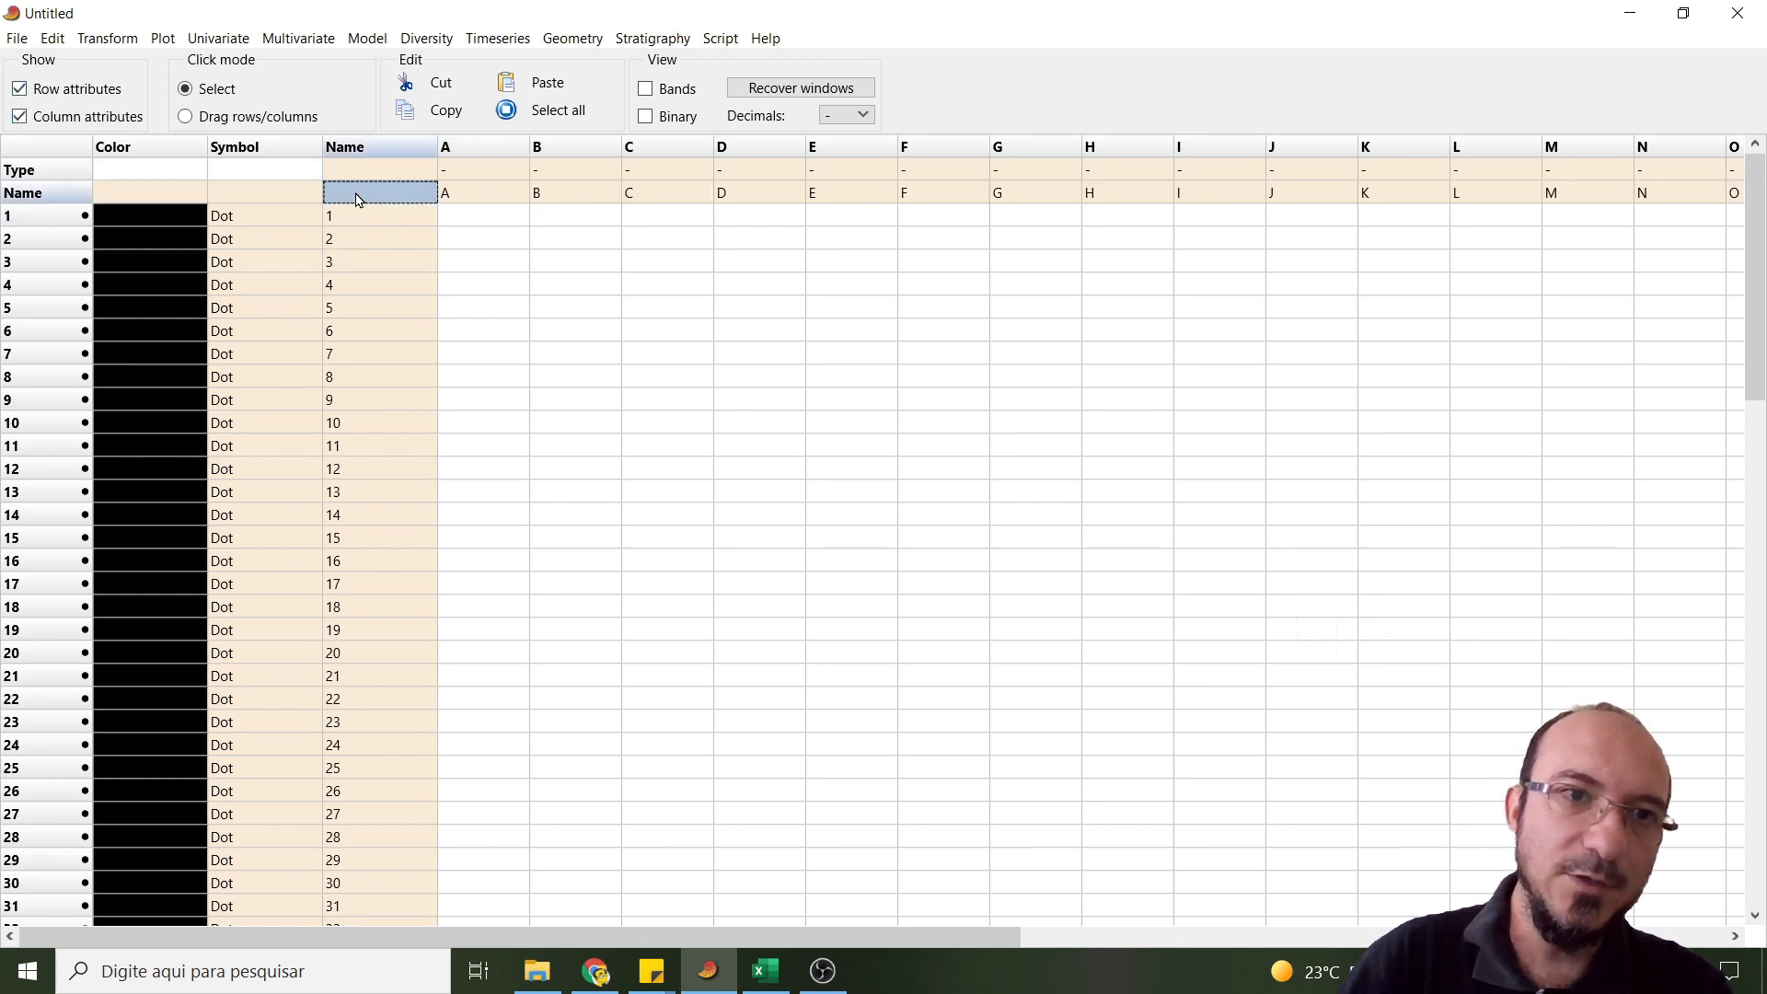
key(ctrl+v)
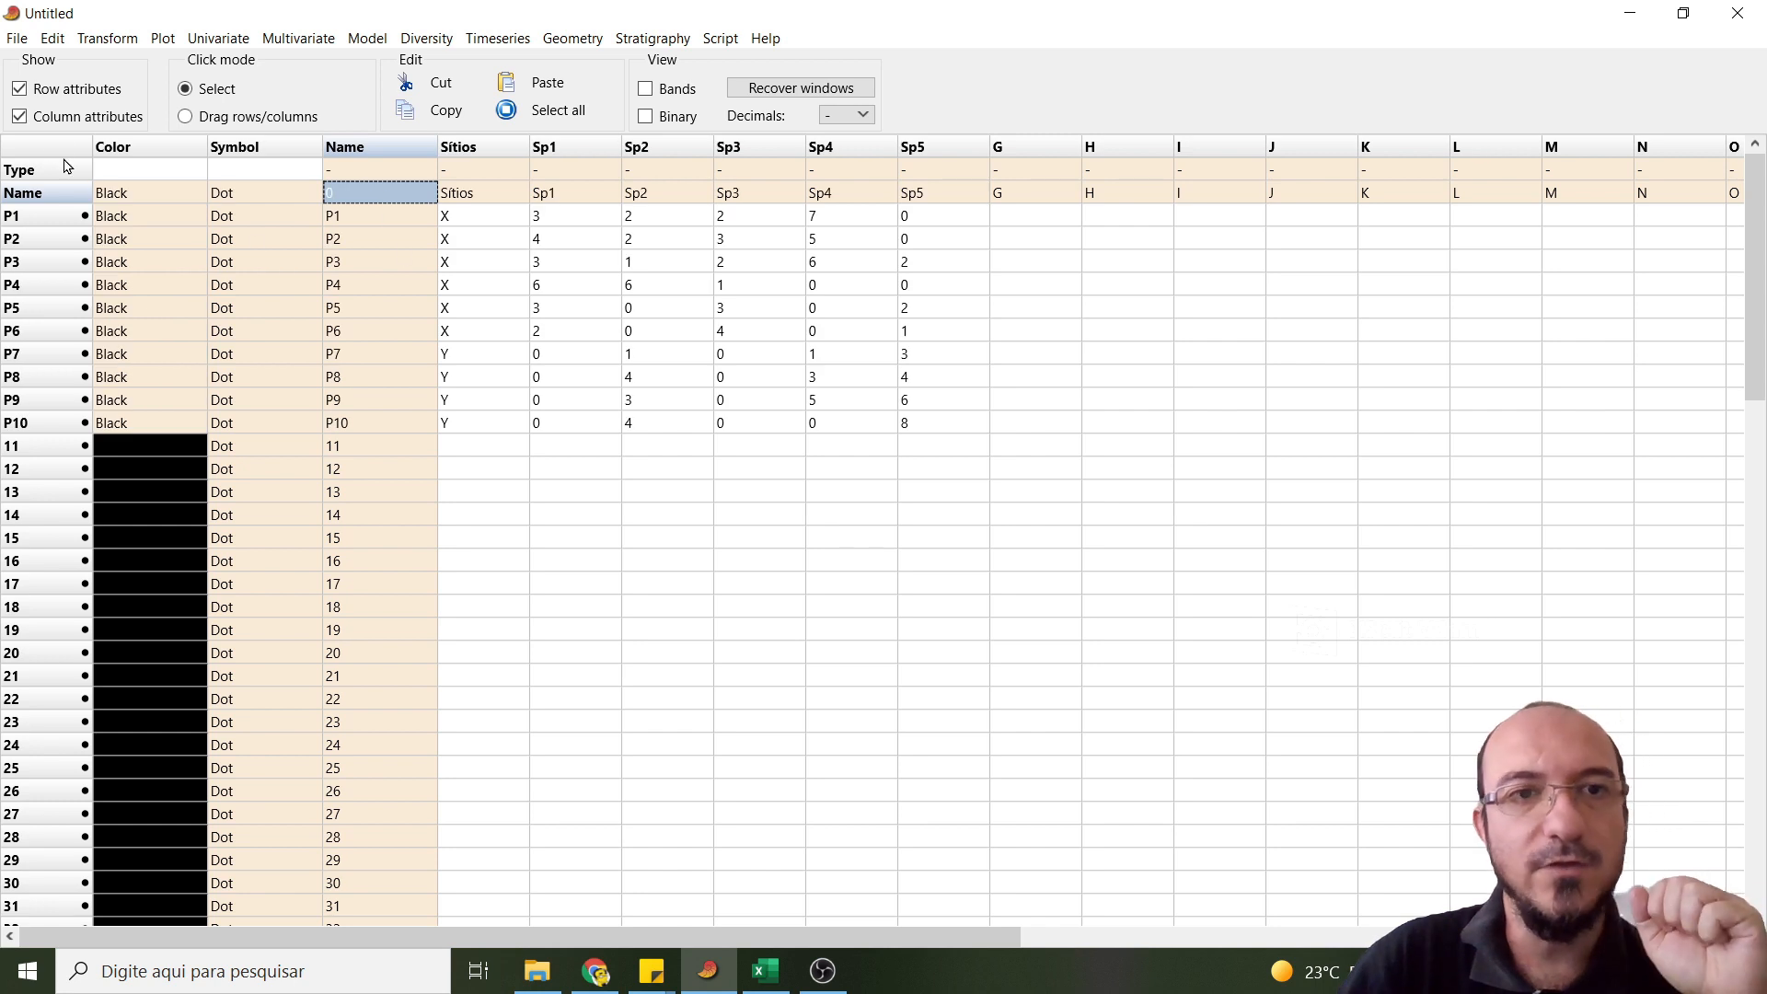
- Set the Sítios column's type to Group and hide the row and column attributes
click(448, 178)
click(460, 175)
click(465, 218)
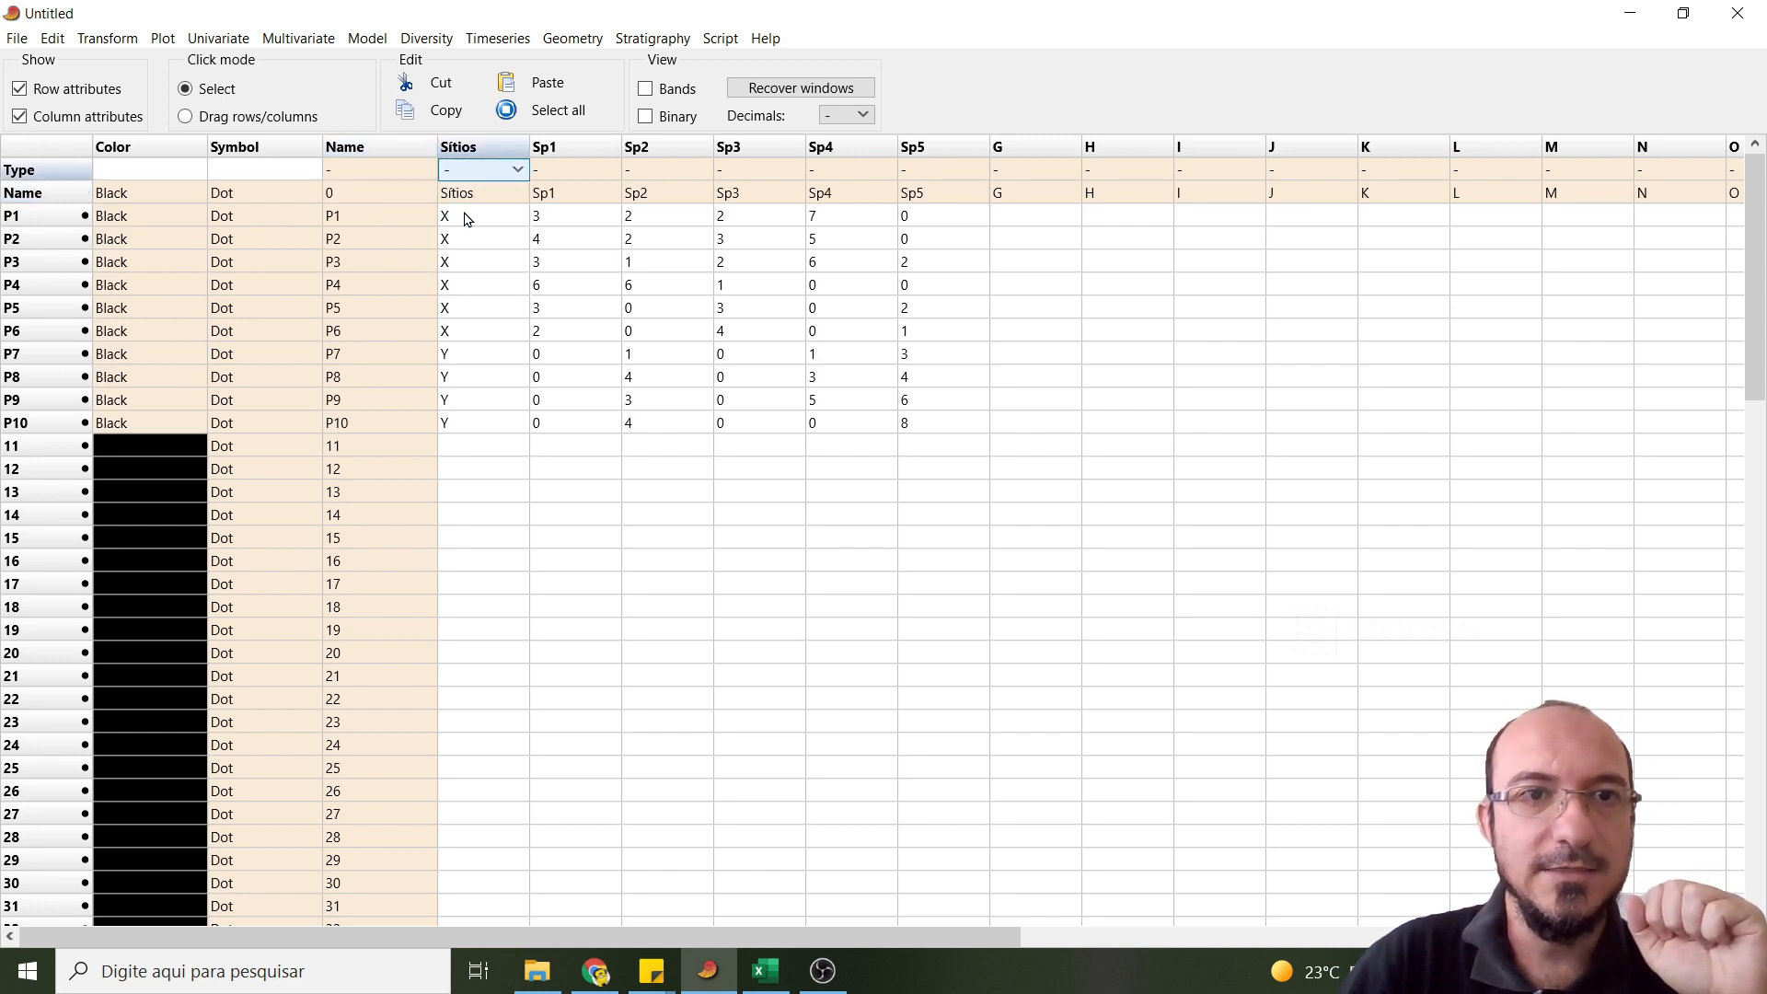
click(20, 116)
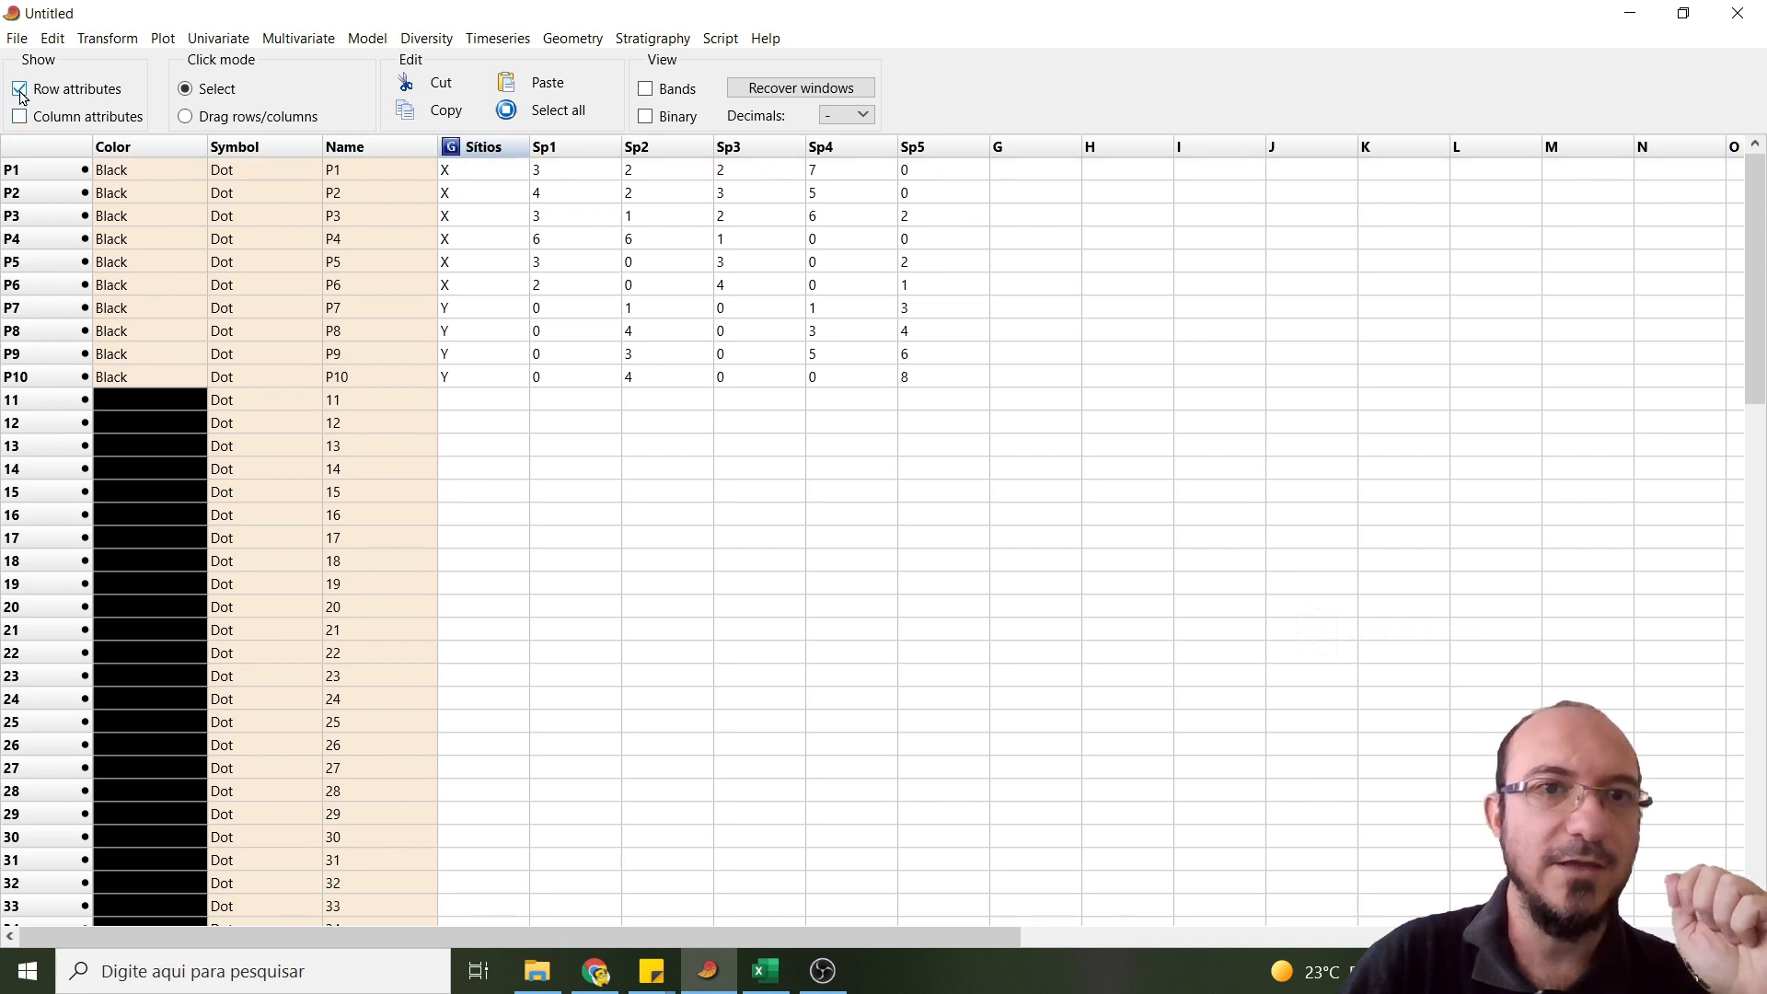
click(20, 92)
- Run the multivariate Indicator species test on the whole data sheet and move its results window clear of the data
key(ctrl+a)
click(298, 37)
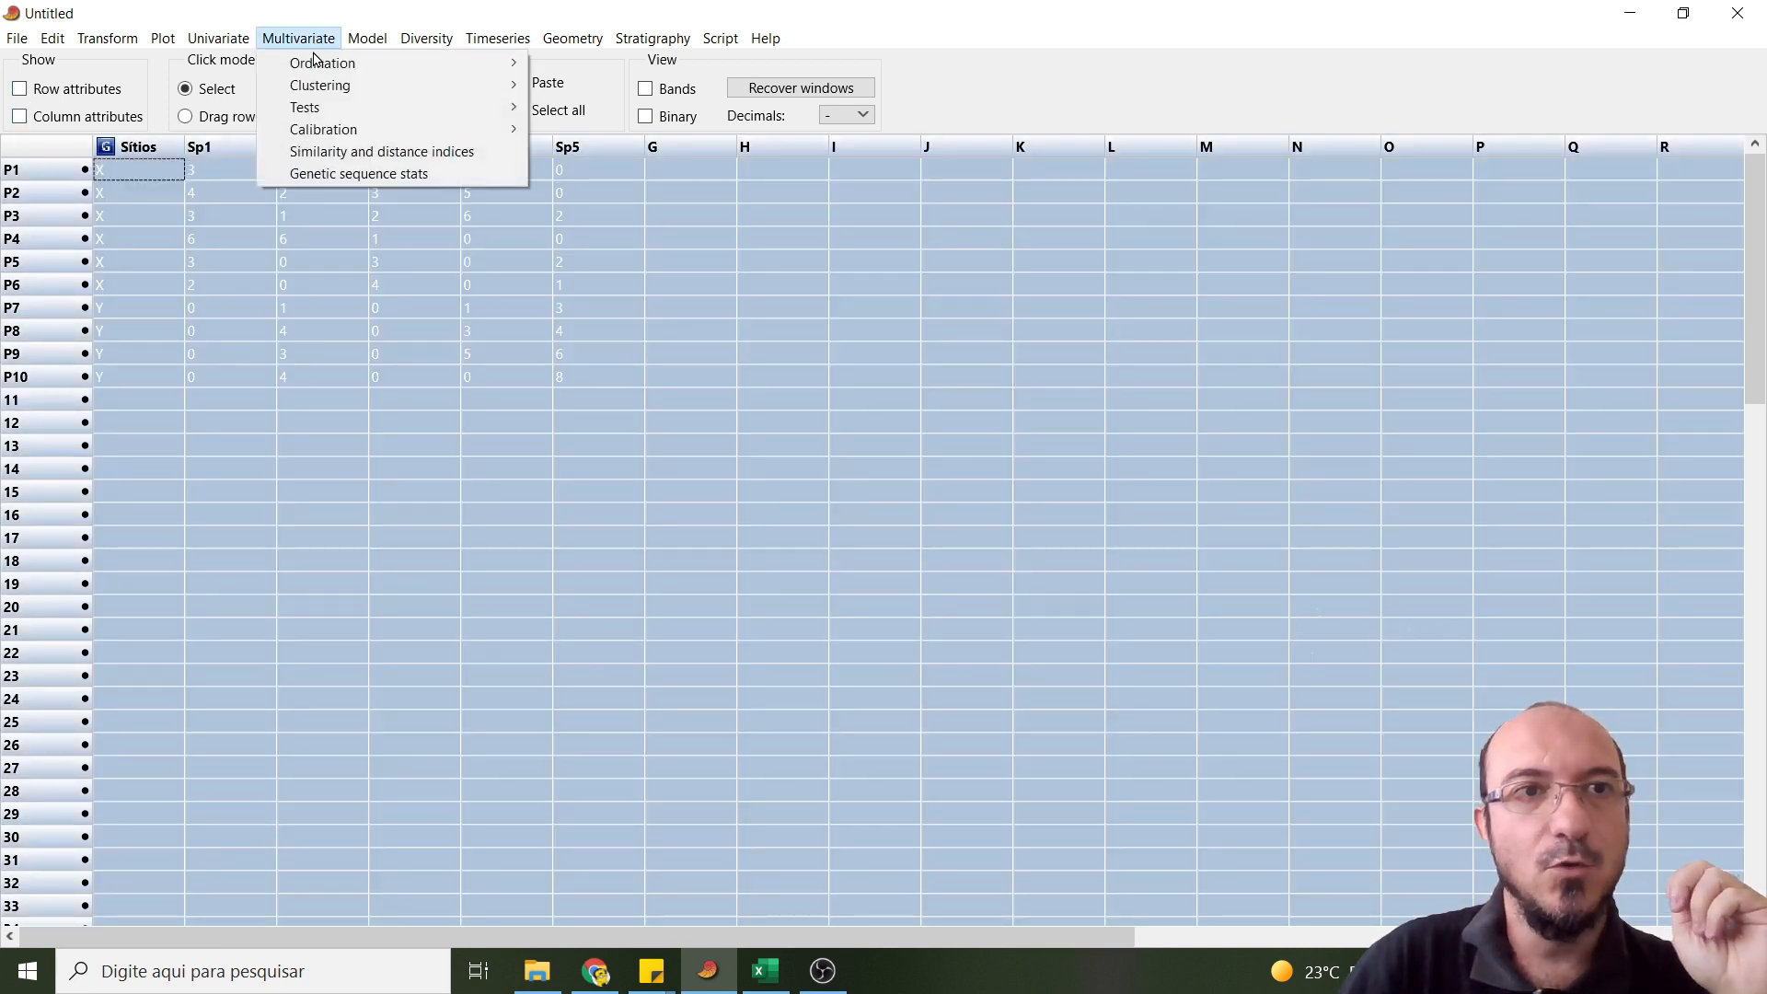
mouse_move(304, 106)
click(635, 350)
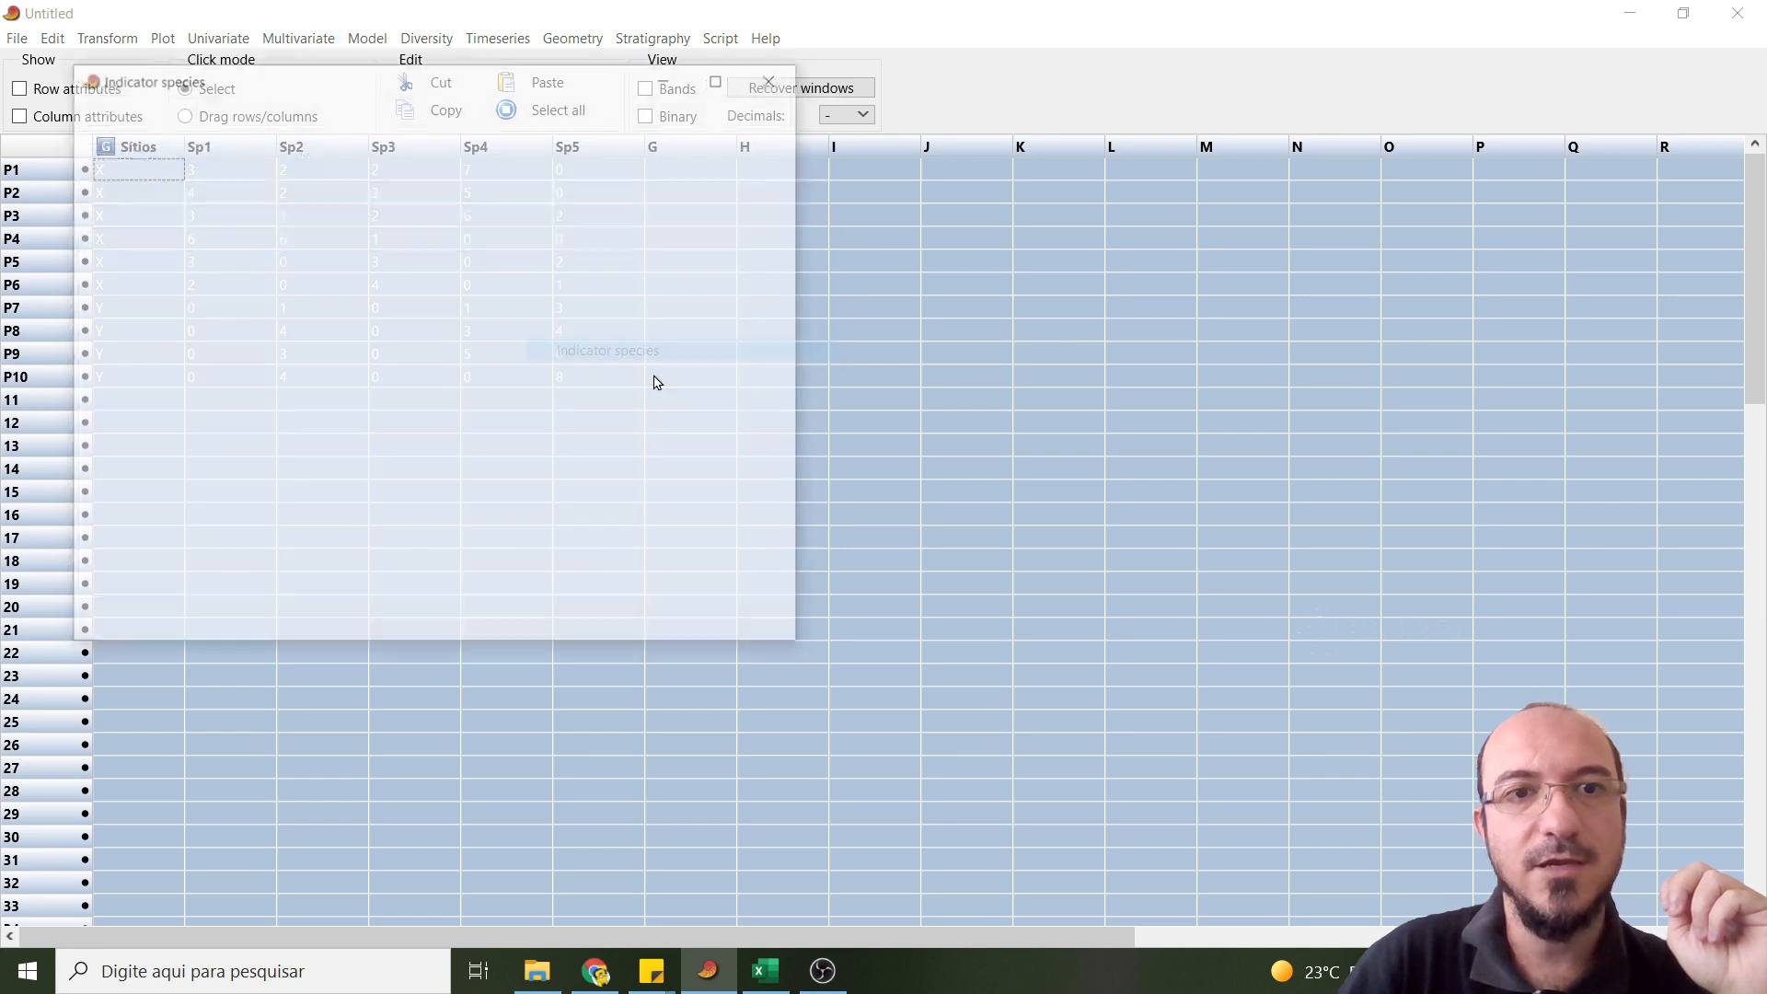
drag(451, 95, 1101, 202)
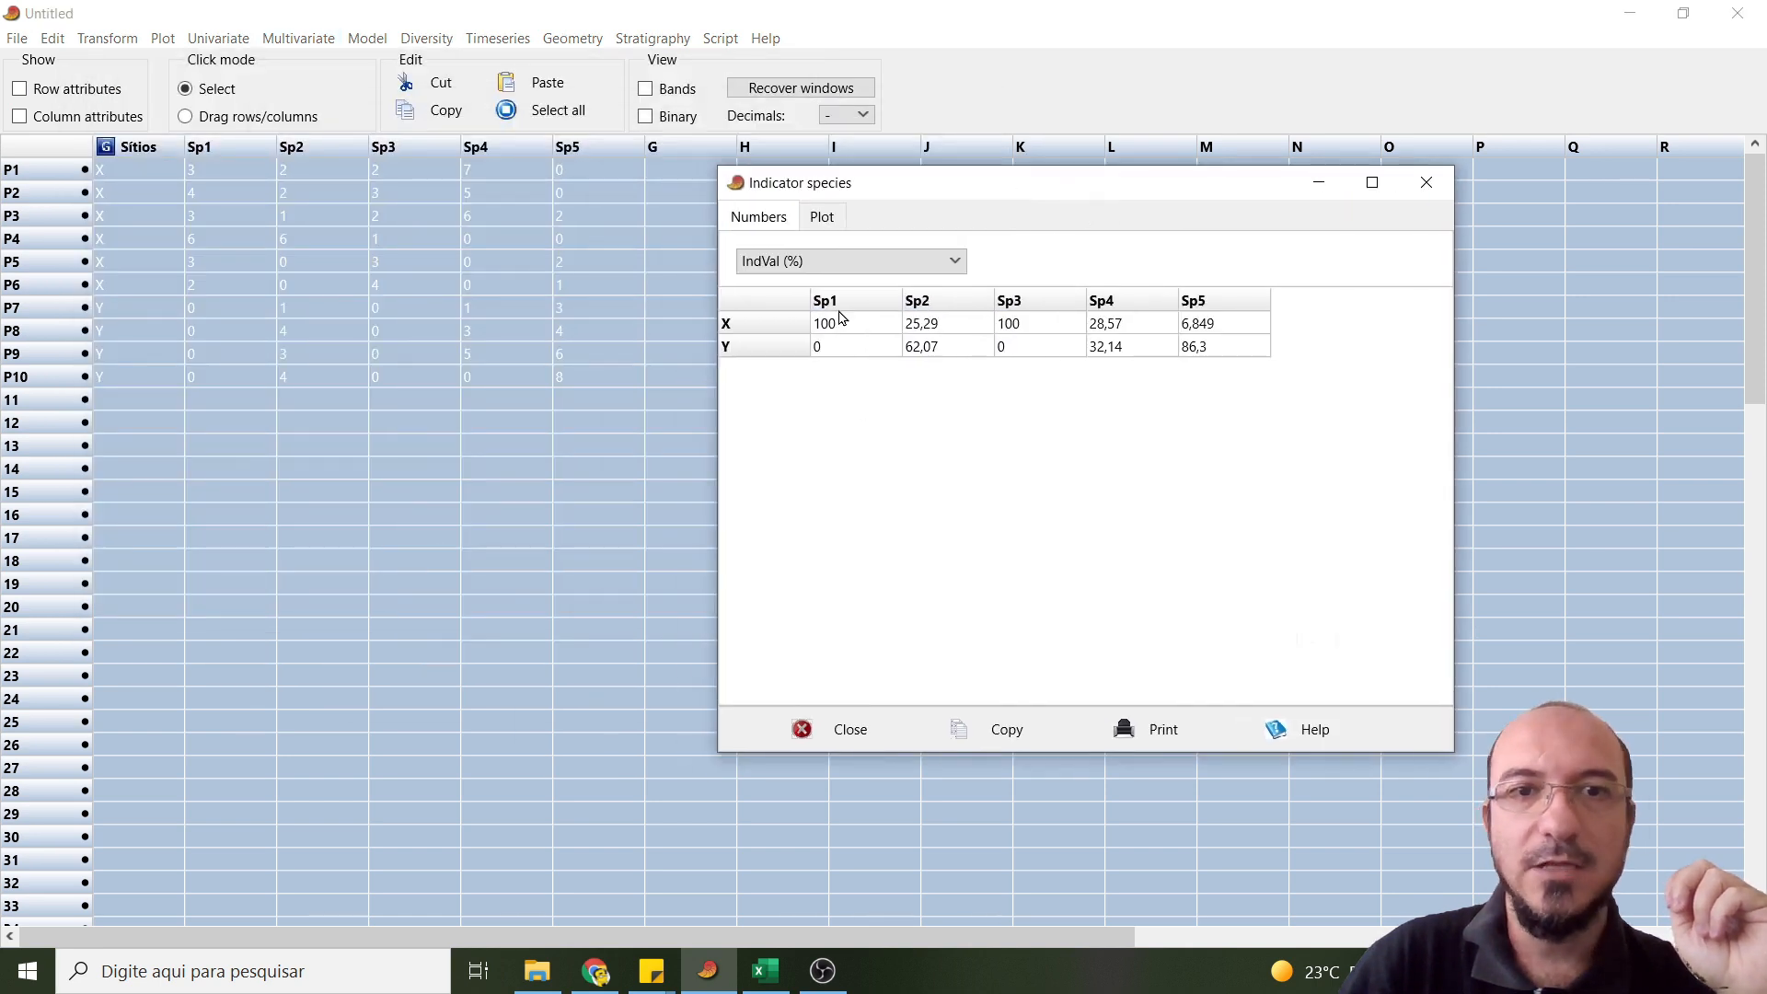
- Show the Specificity A results and compare Sp2 in group X with the hand-calculated specificity in Excel cell K22
click(828, 262)
click(787, 367)
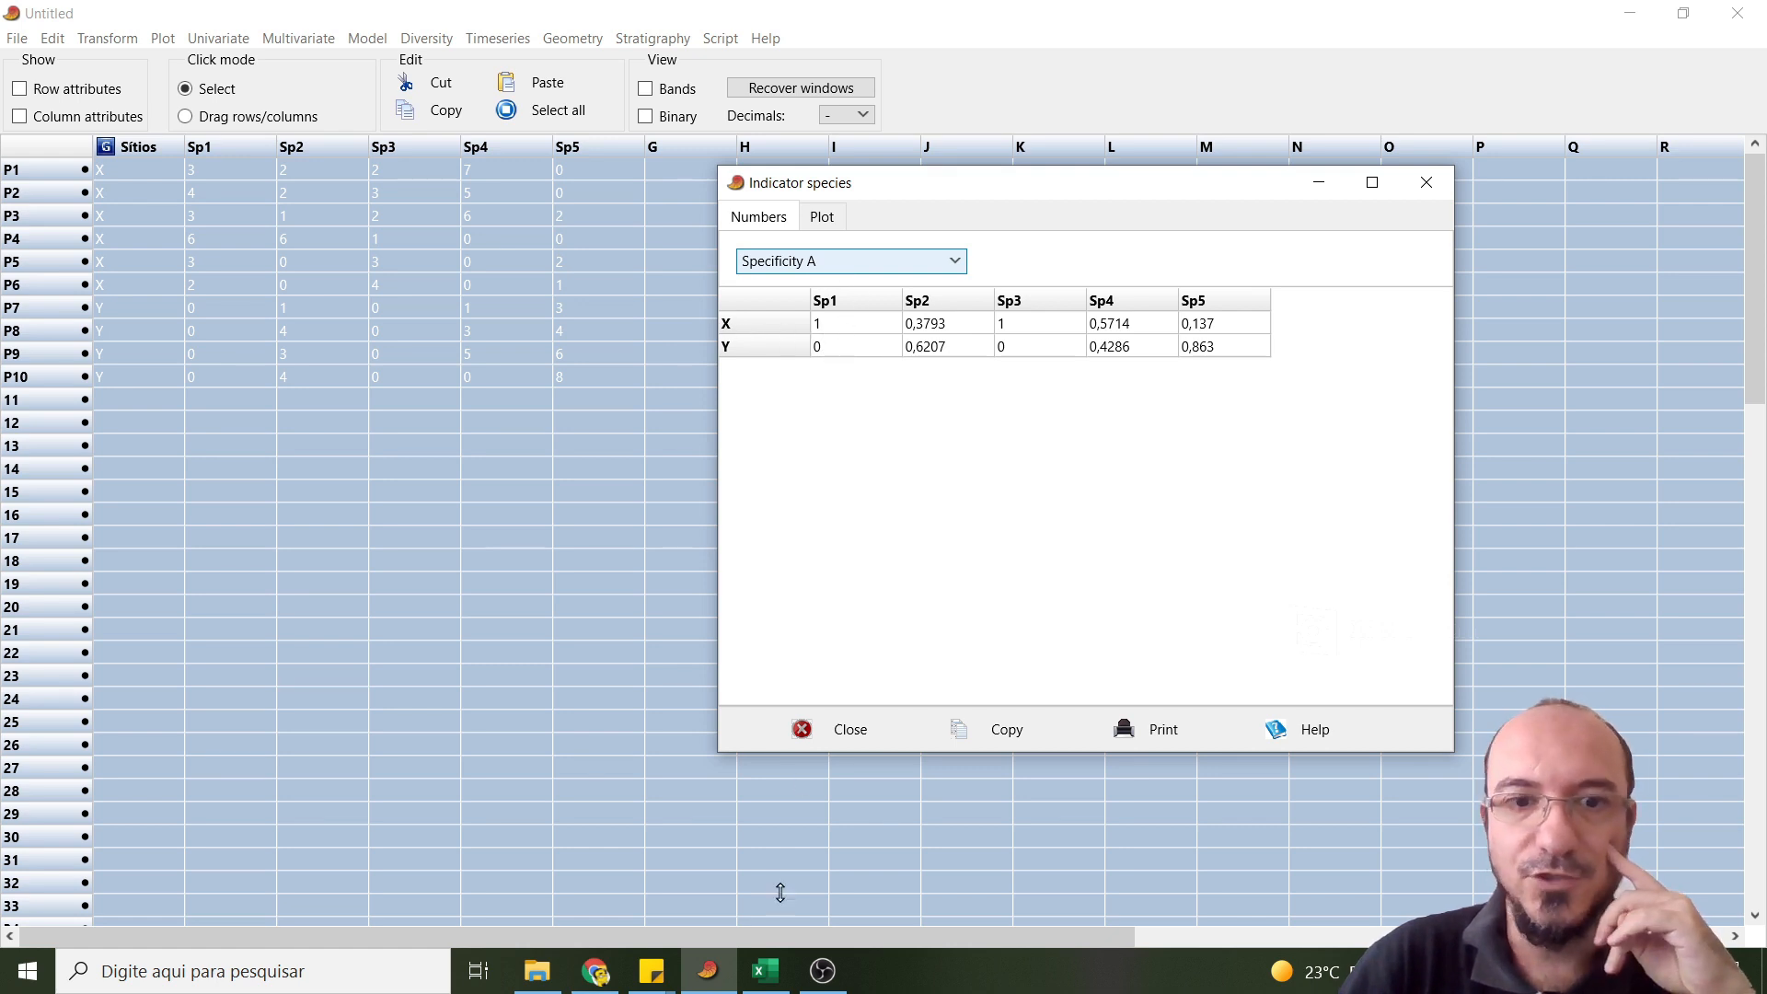
click(769, 974)
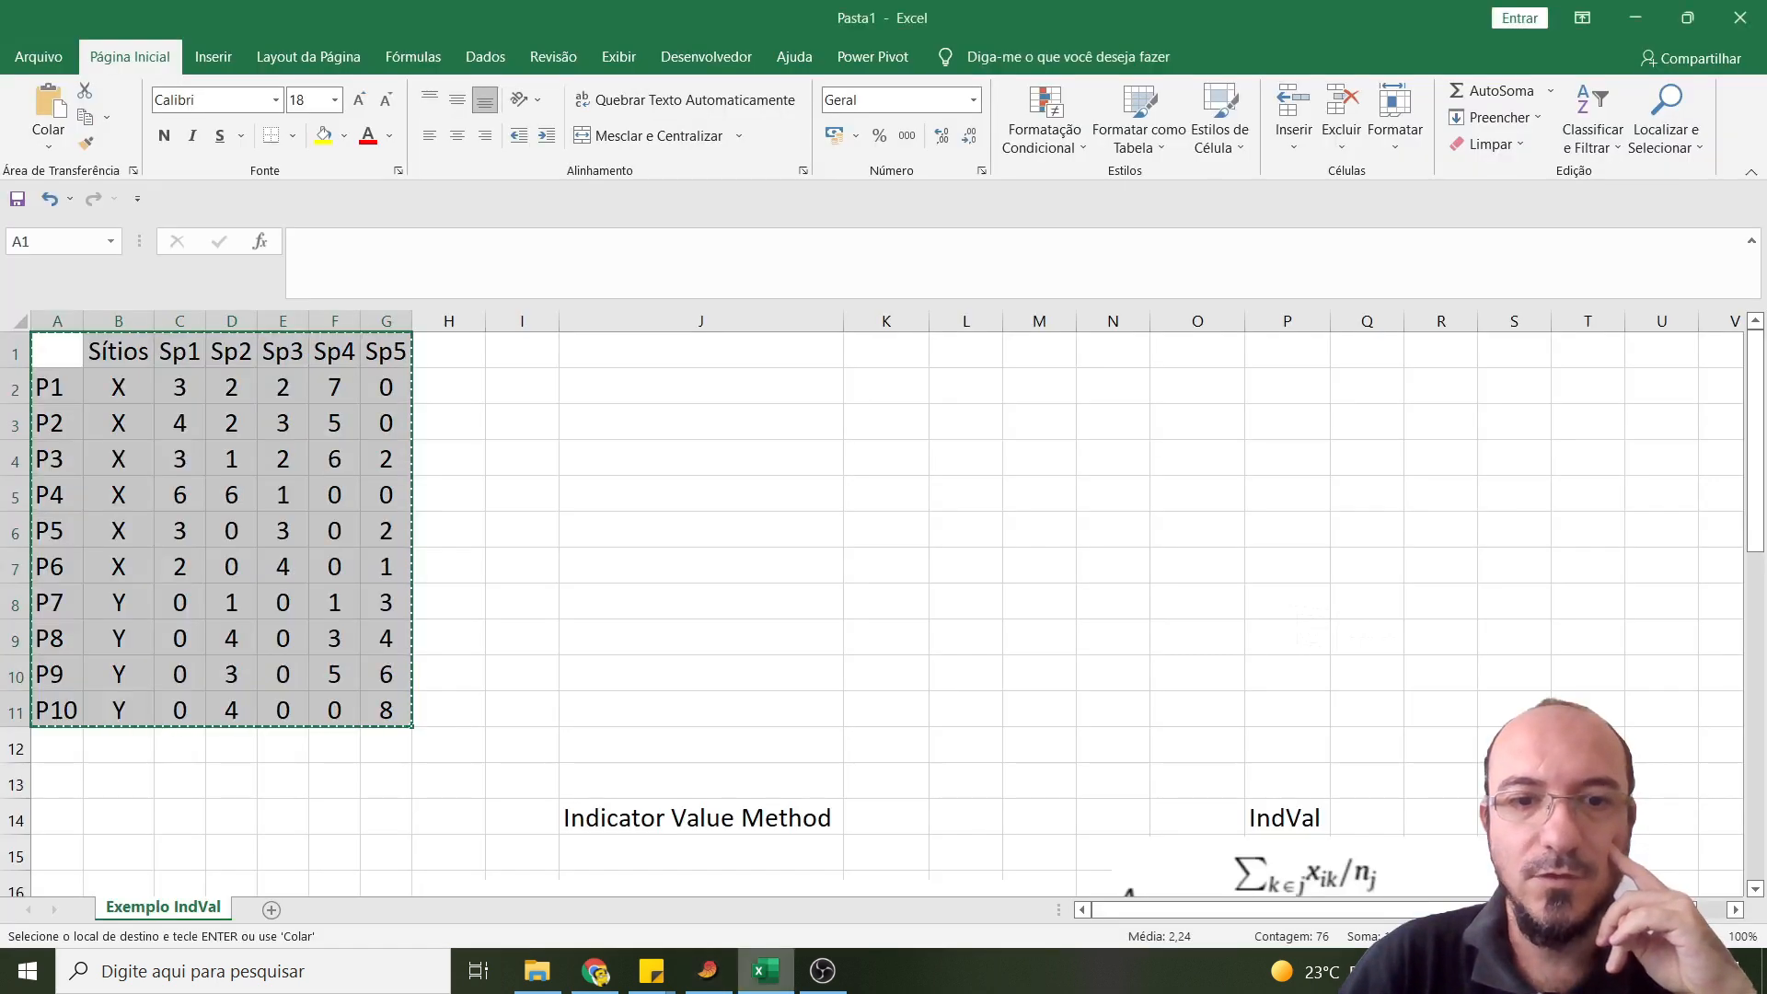
click(793, 987)
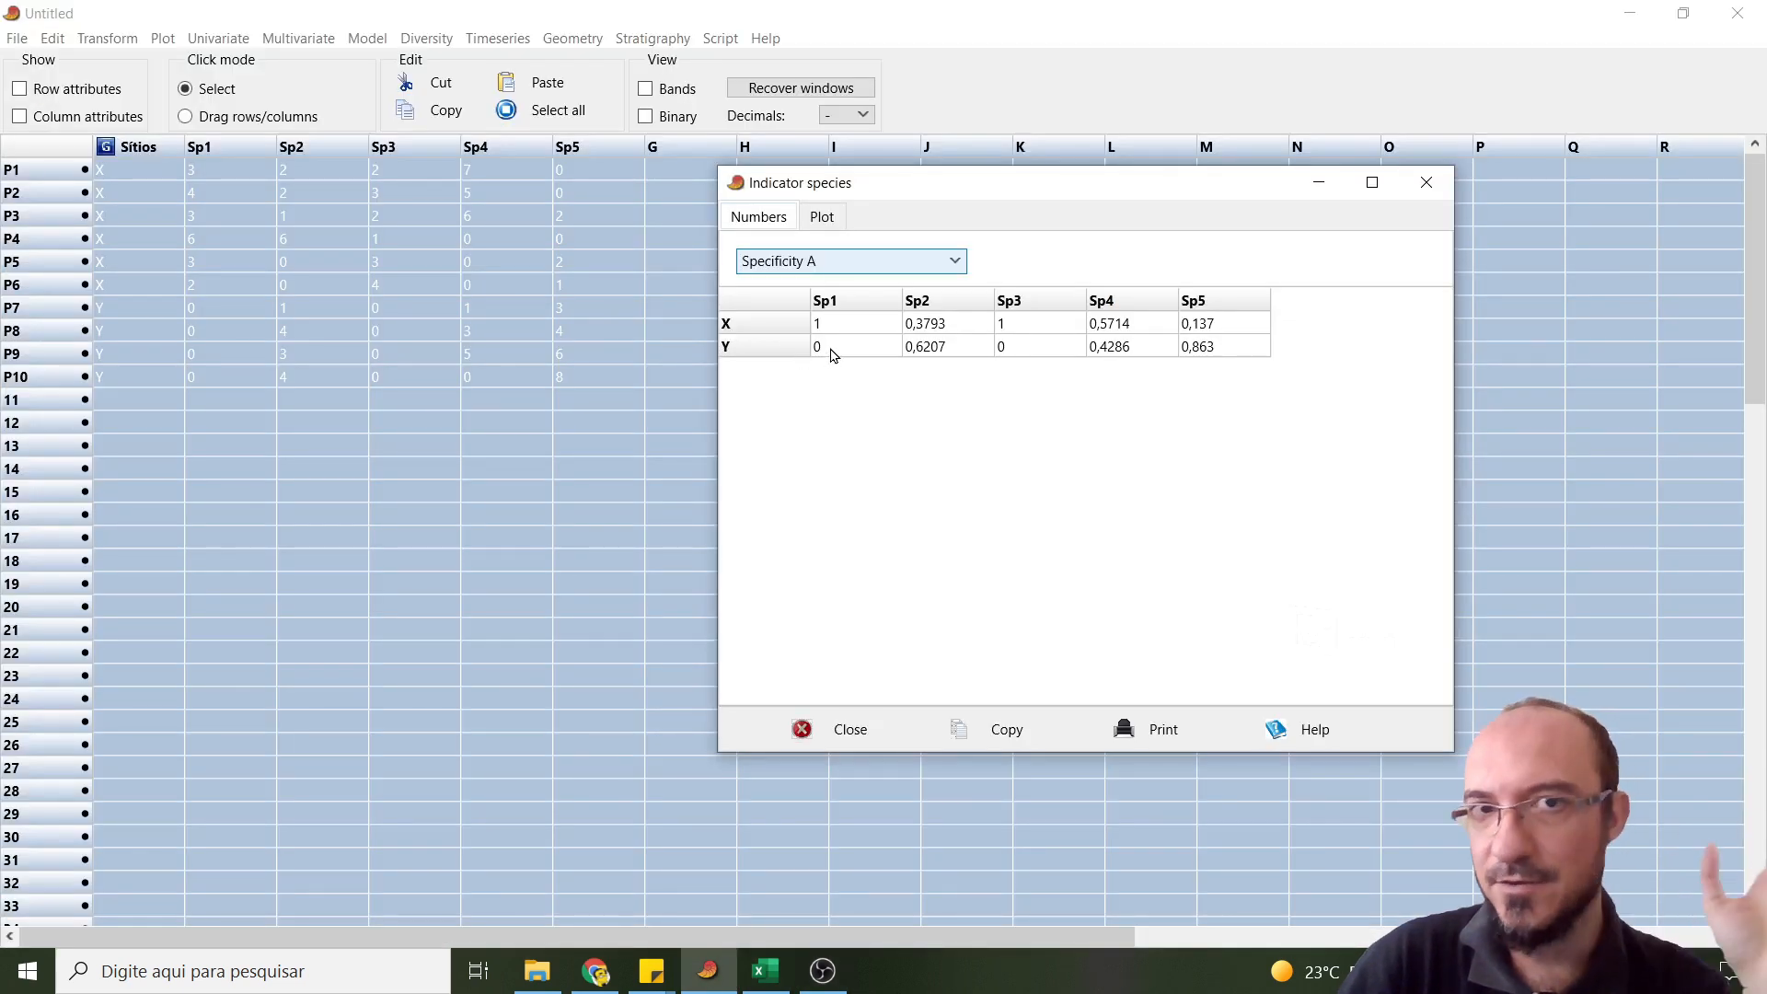
click(757, 985)
scroll(1279, 708, down, 5)
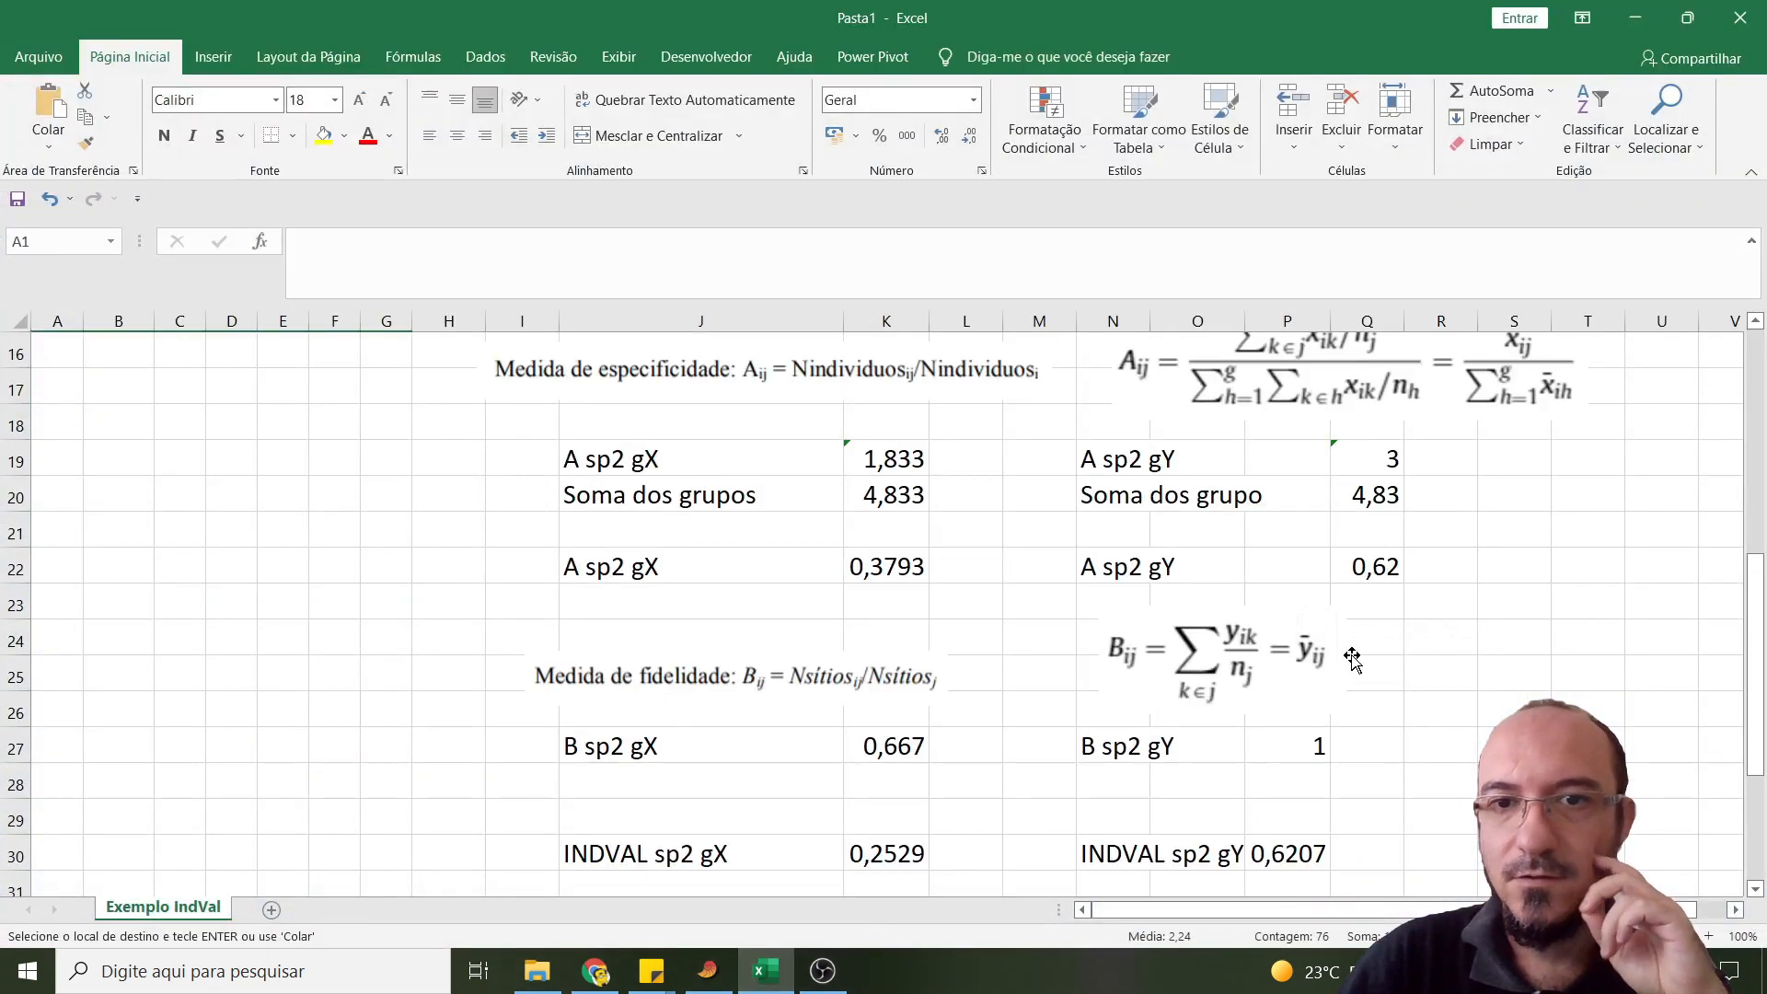
click(869, 567)
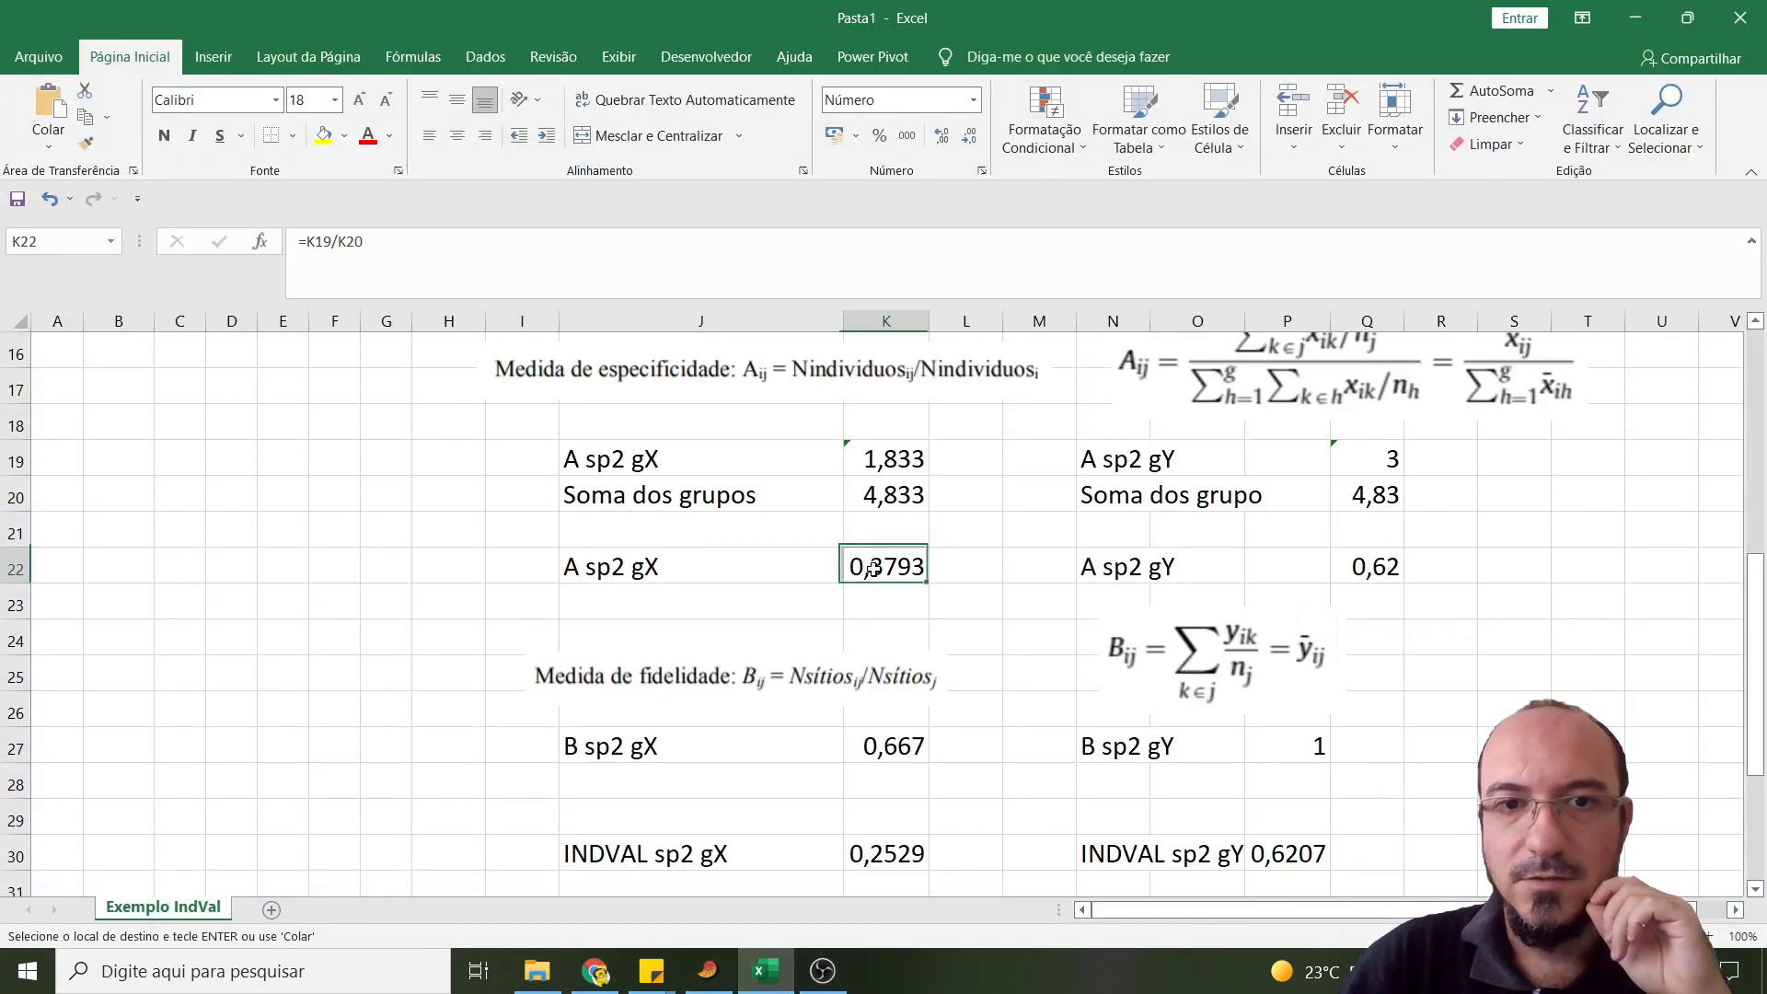
click(782, 983)
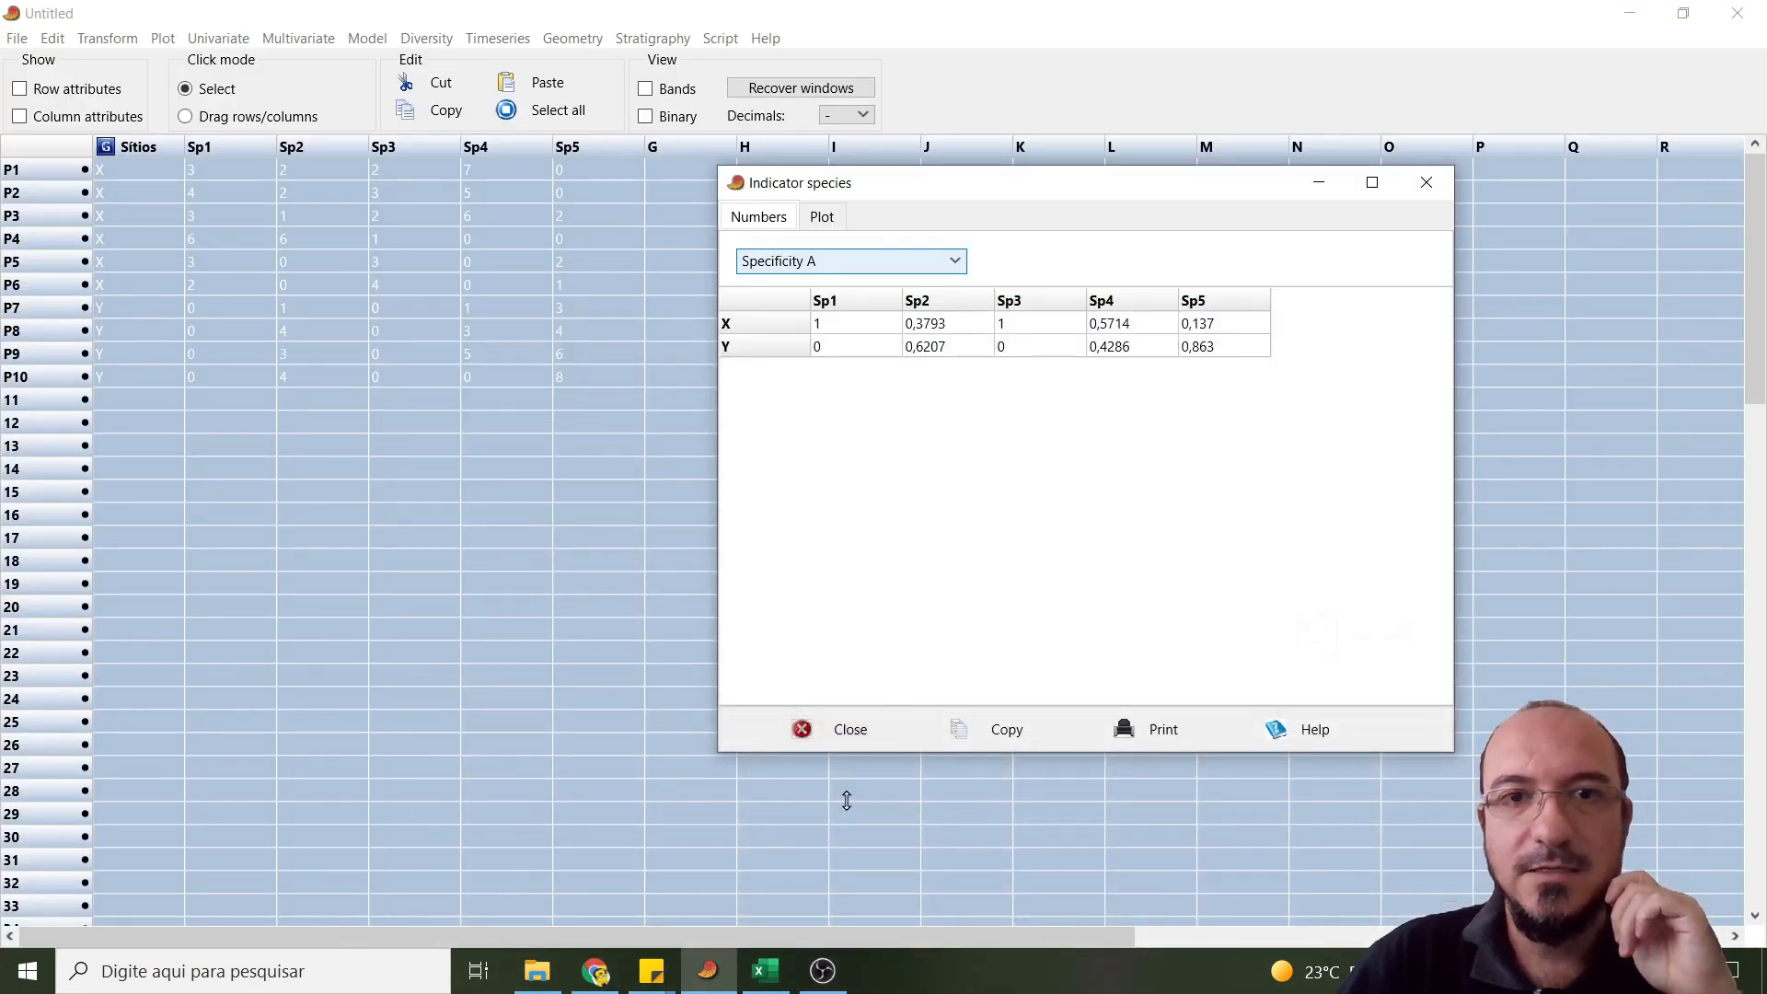
- Display the Sp2 specificity for site Y in Excel cell Q22 with four decimal places and compare it with PAST's Specificity A results
click(771, 974)
click(1376, 566)
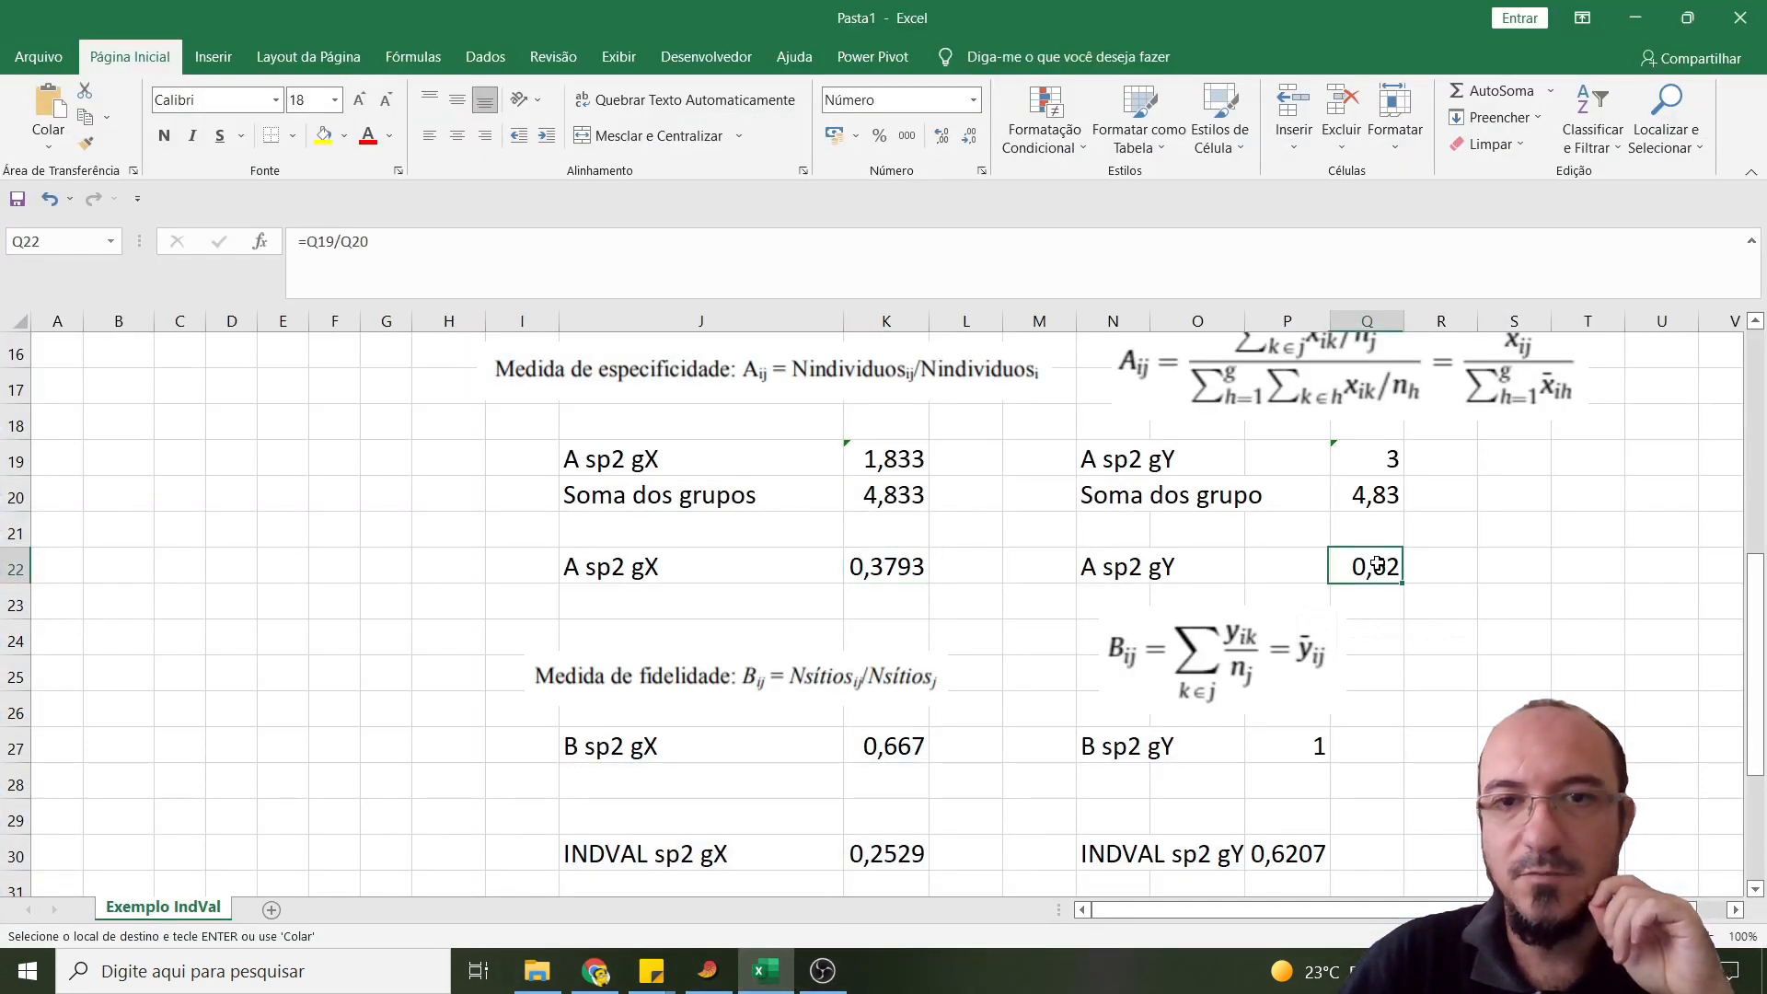
click(945, 140)
click(945, 140)
click(945, 140)
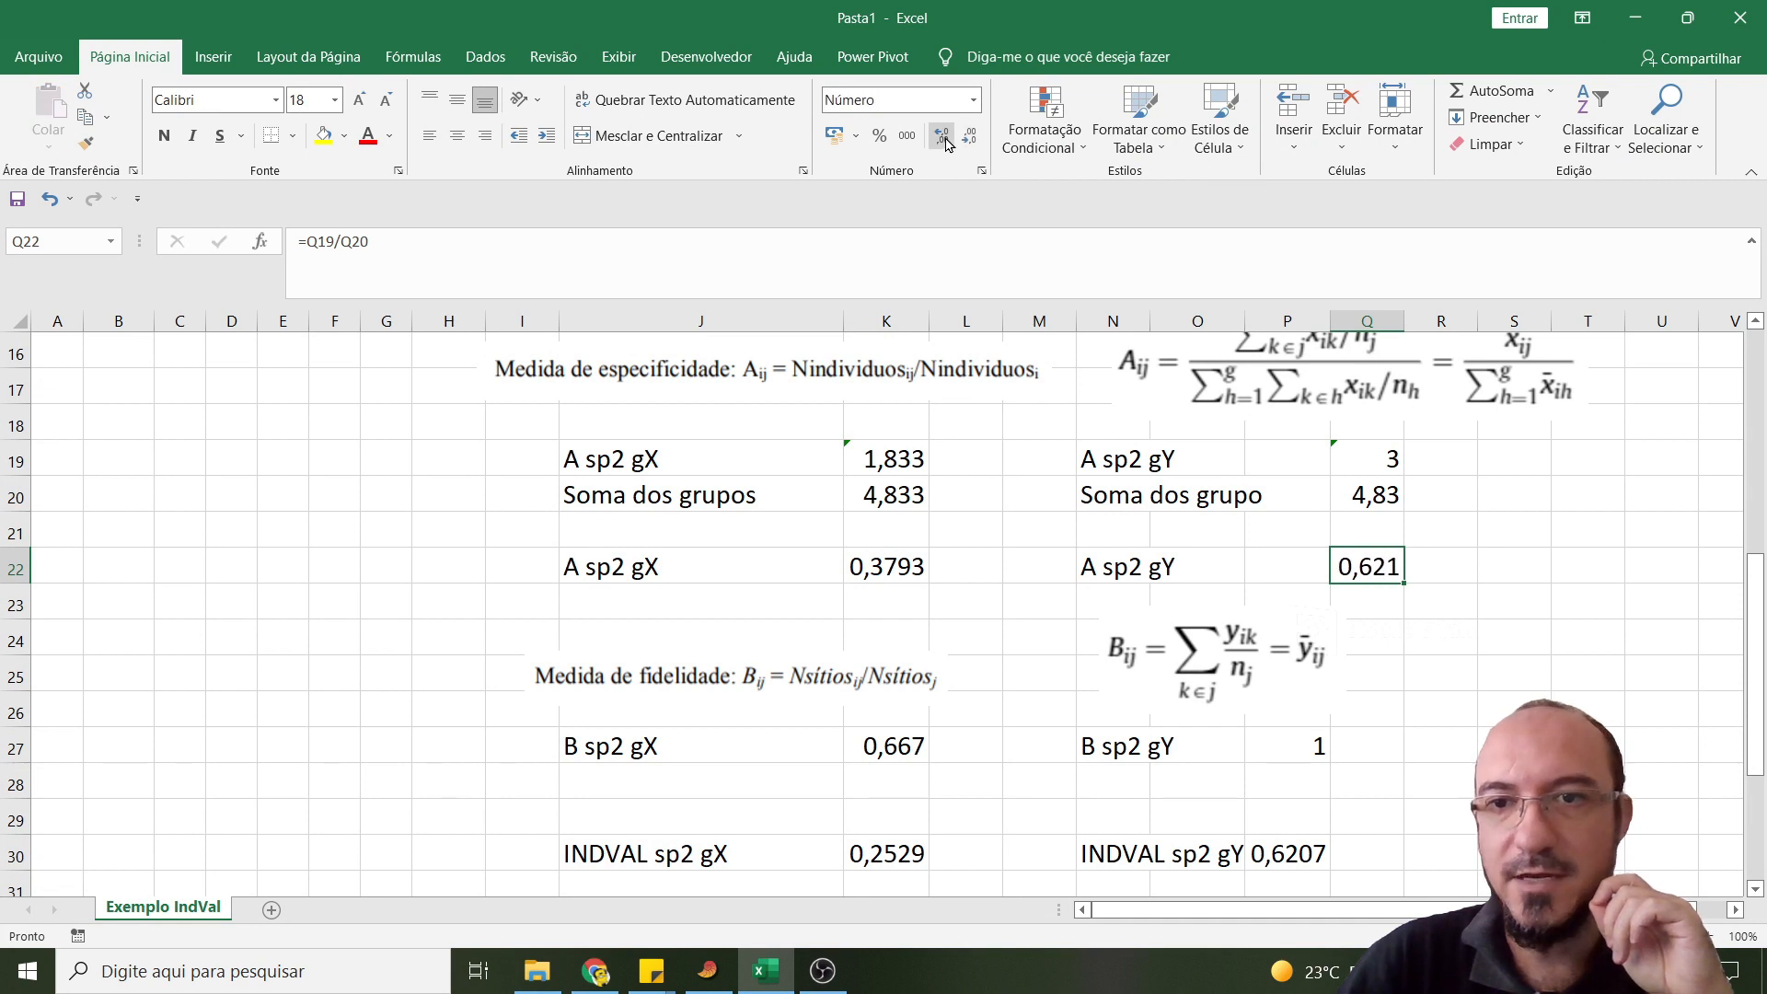
click(945, 140)
click(764, 974)
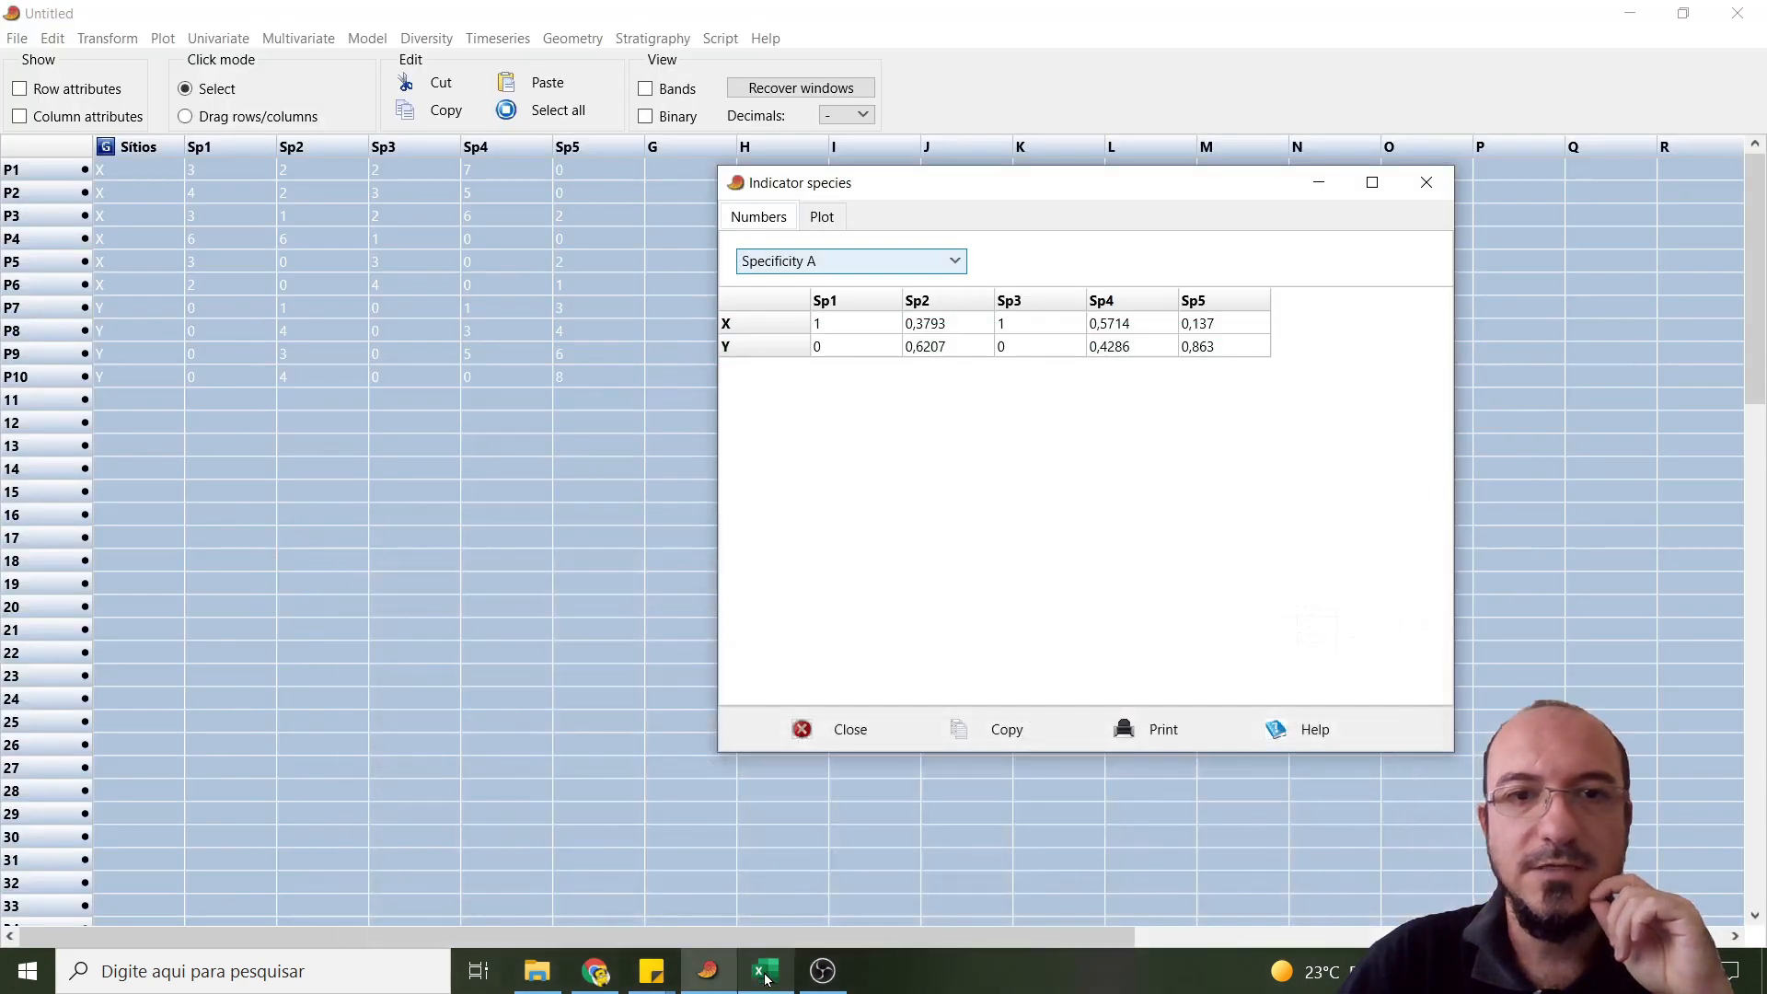
click(764, 974)
- Switch to PAST and show the Fidelity B results in the Indicator species window
scroll(1420, 665, down, 1)
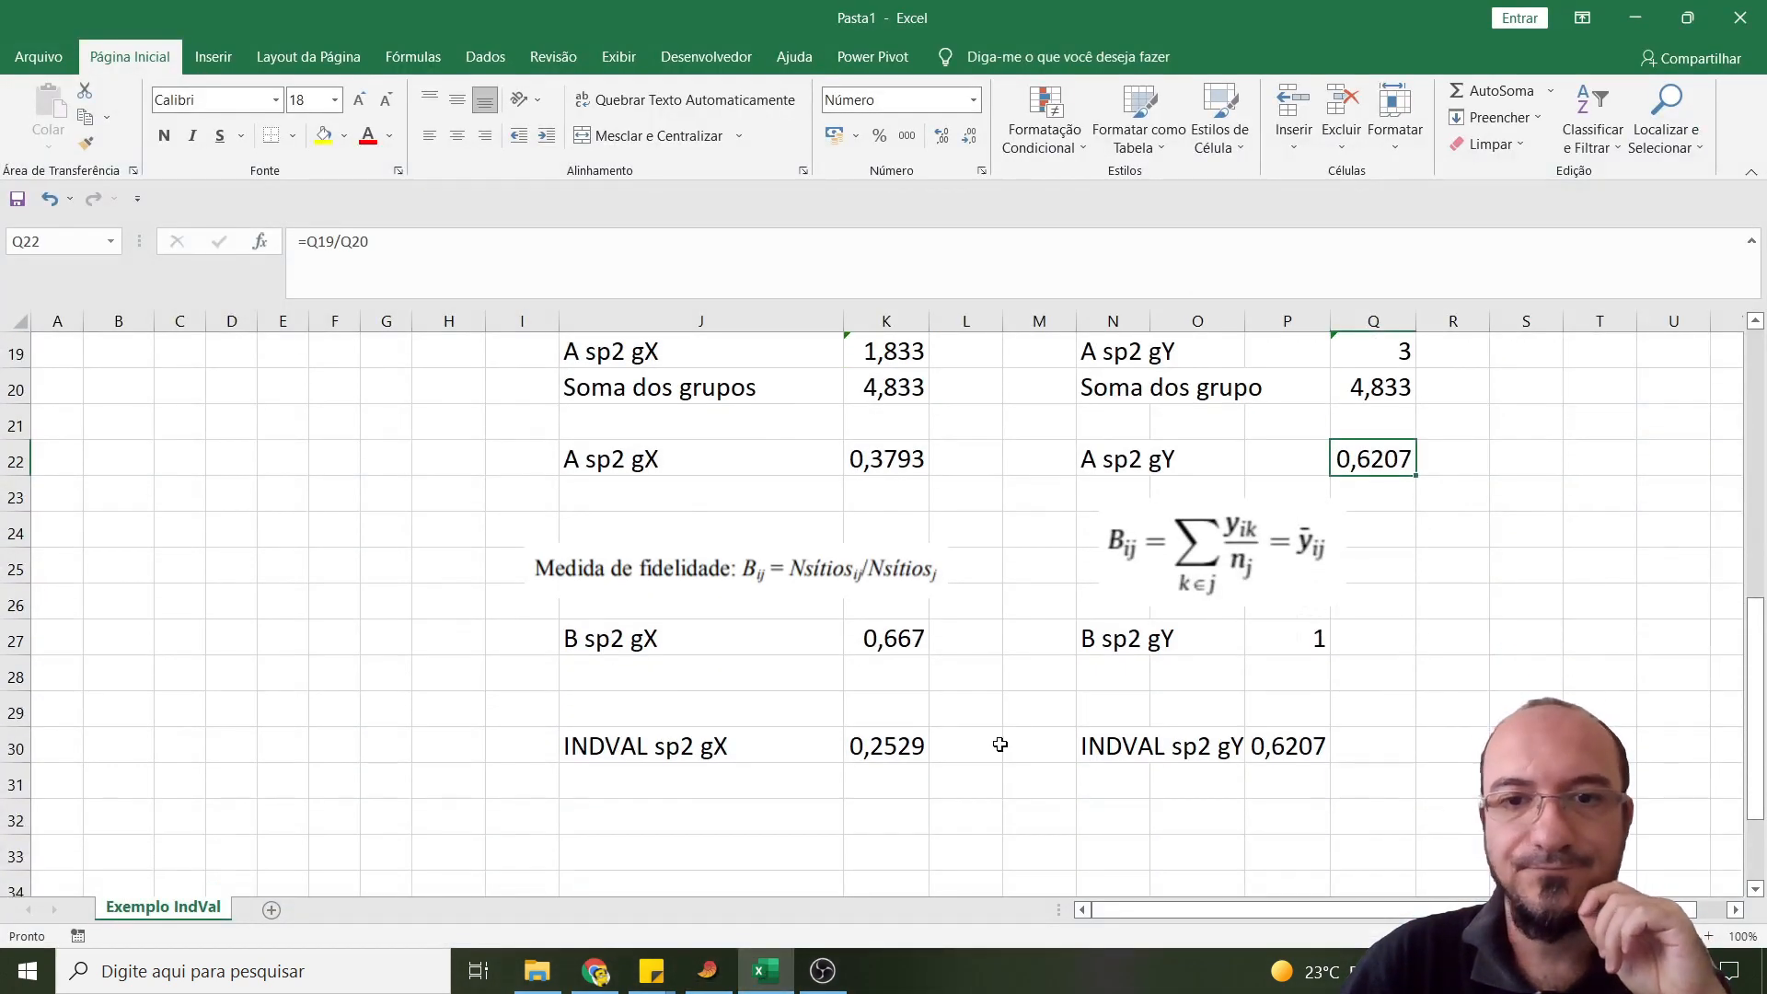
click(708, 970)
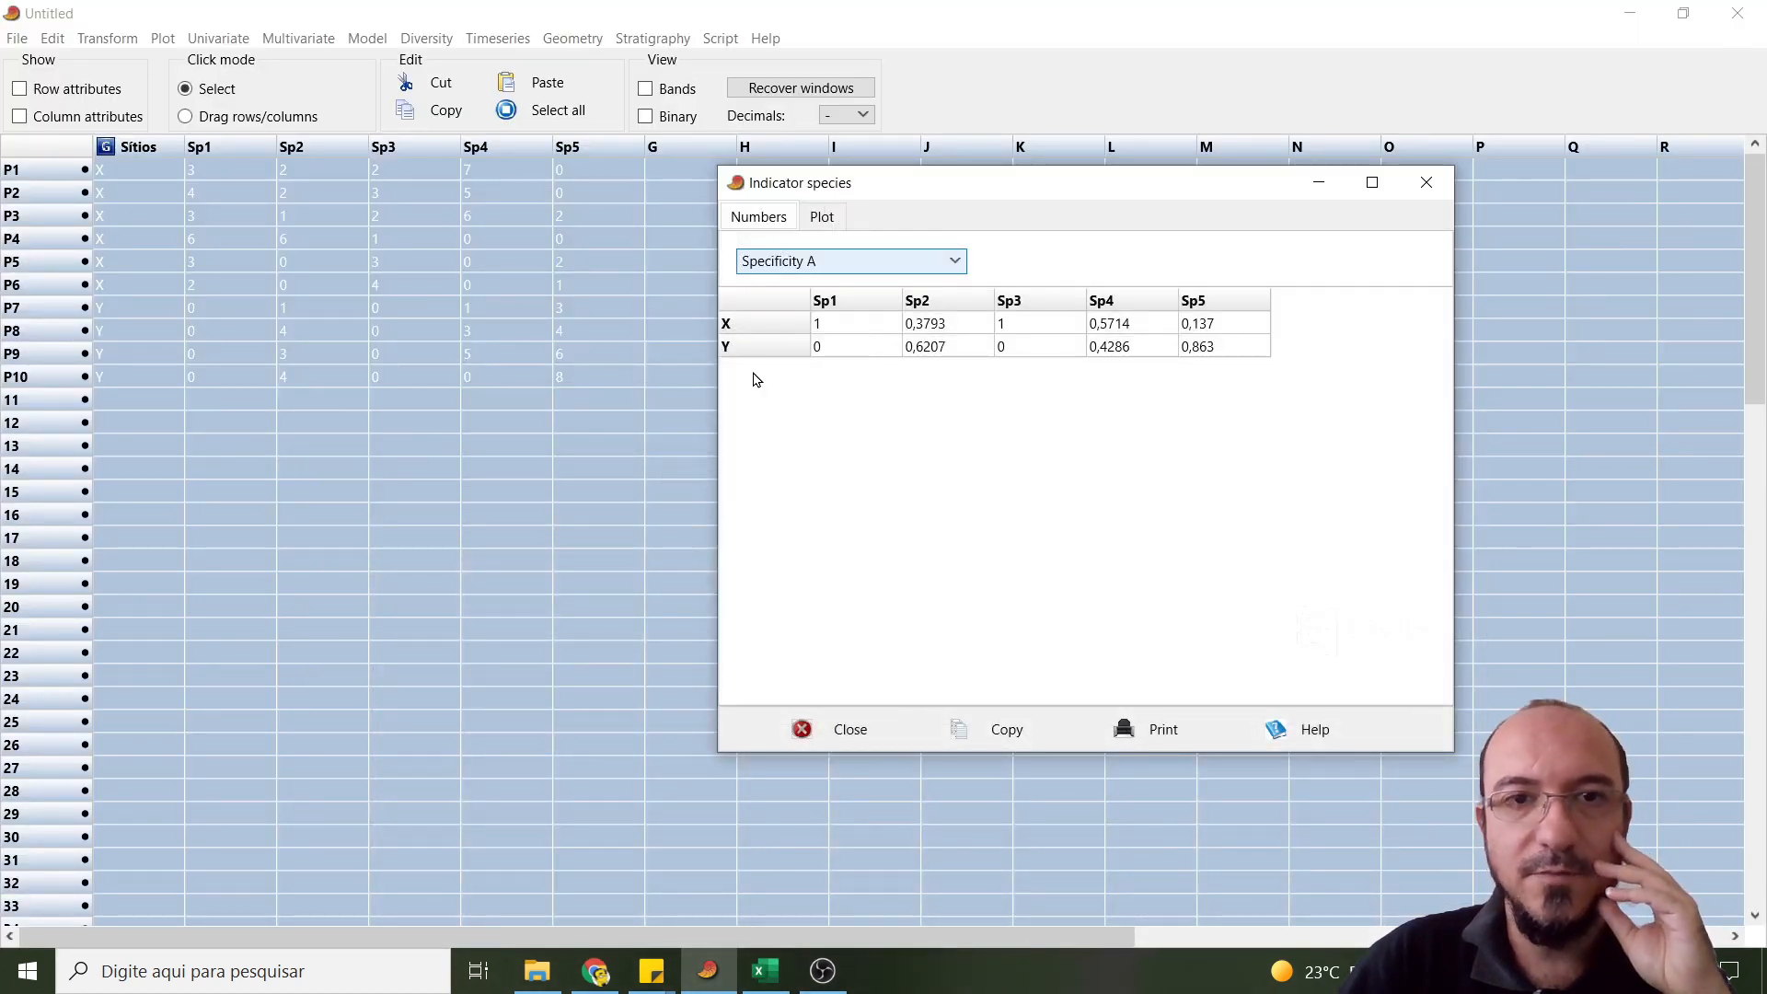
click(794, 265)
click(785, 374)
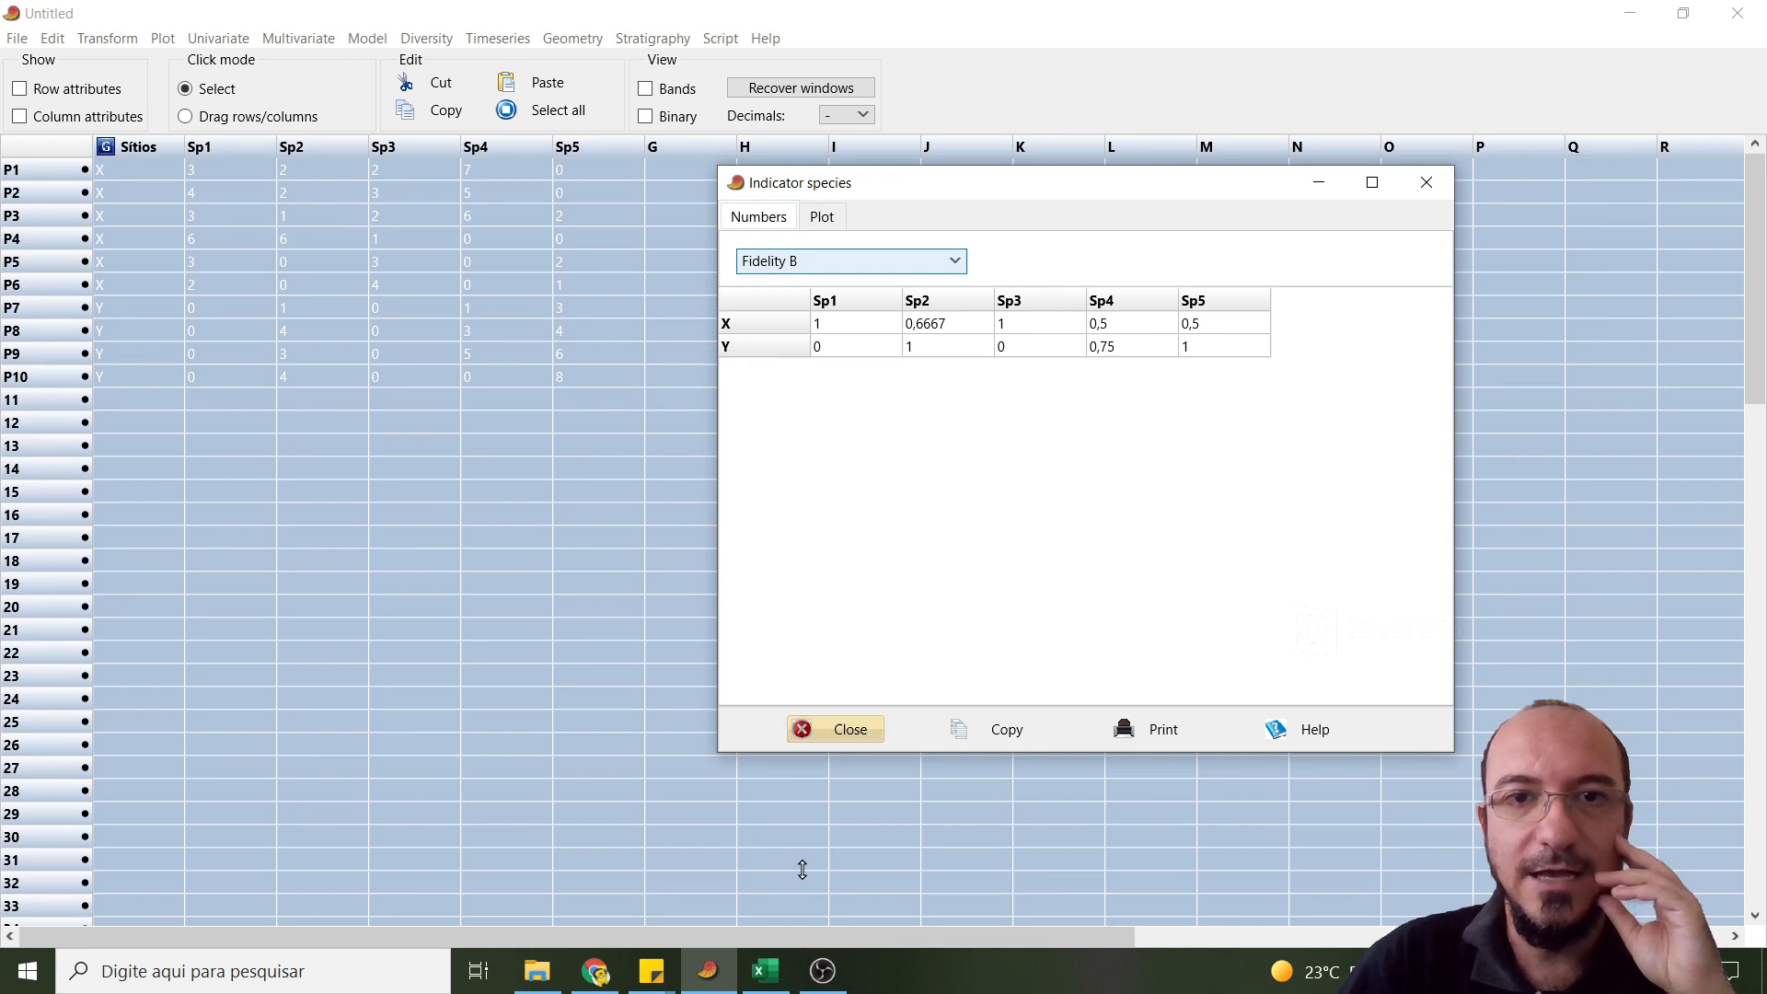
- Compare PAST's Fidelity B results for Sp2 with the hand-calculated fidelities in Excel cells K27 for site X and P27 for site Y
click(767, 981)
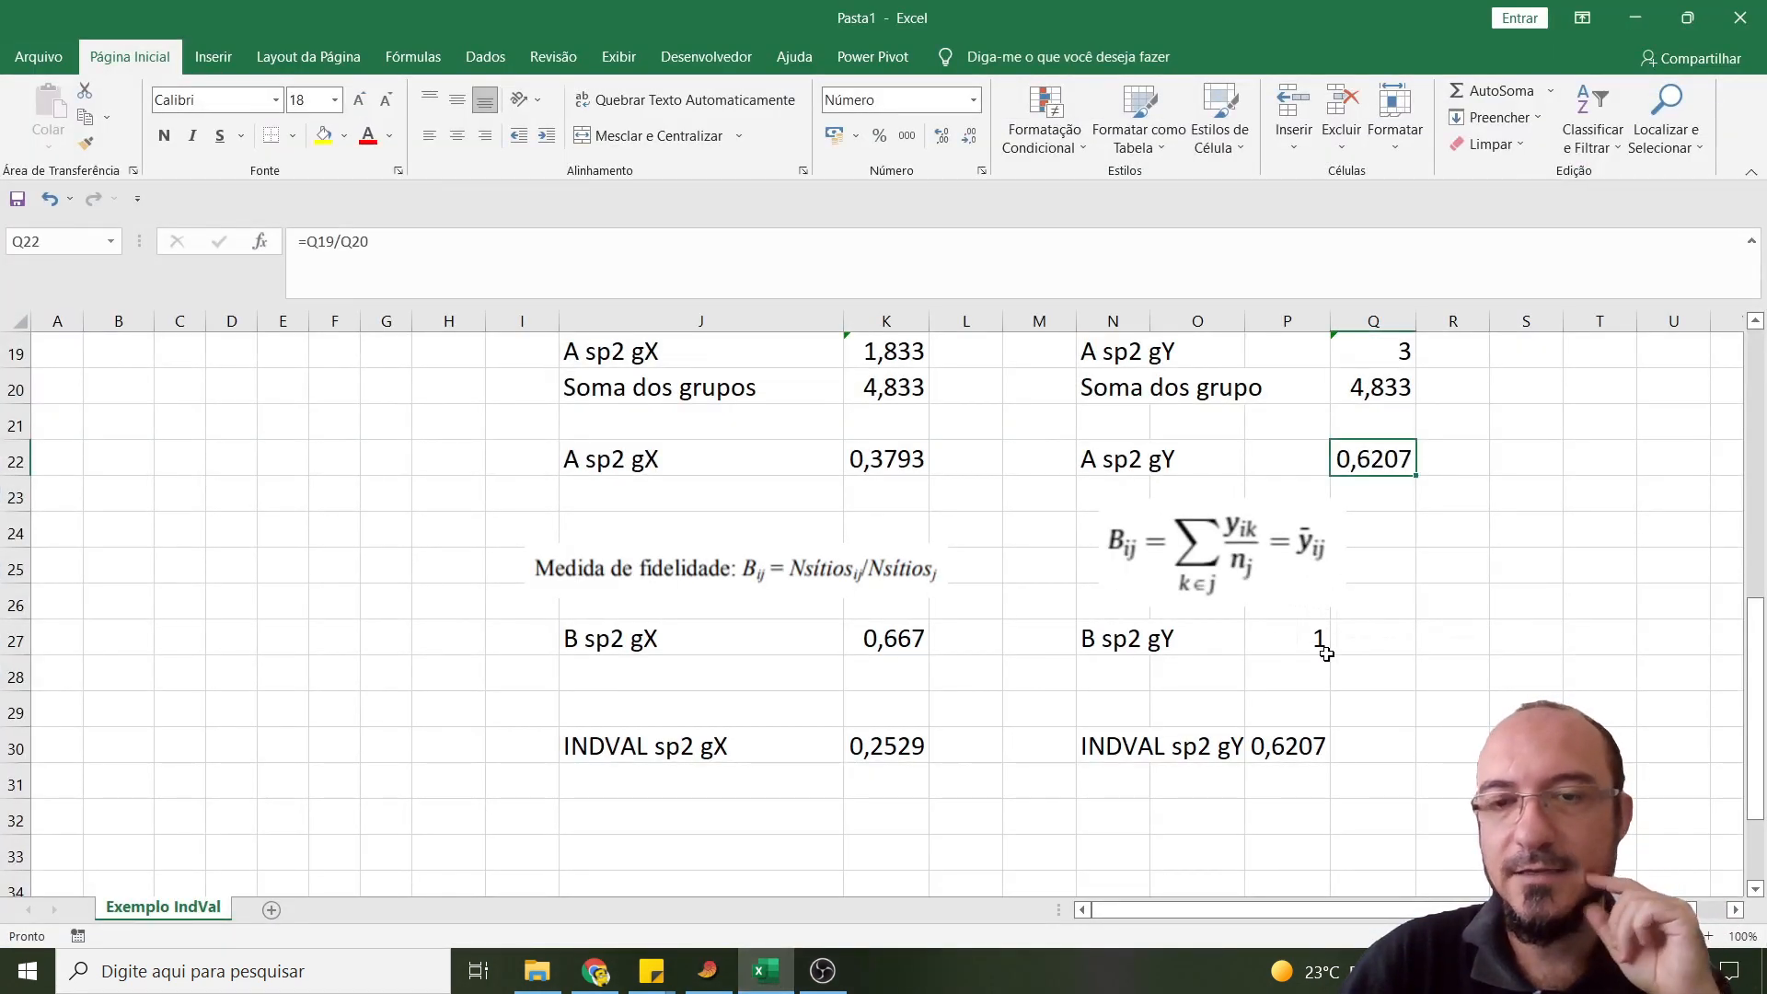
scroll(1215, 715, up, 1)
scroll(1184, 719, down, 1)
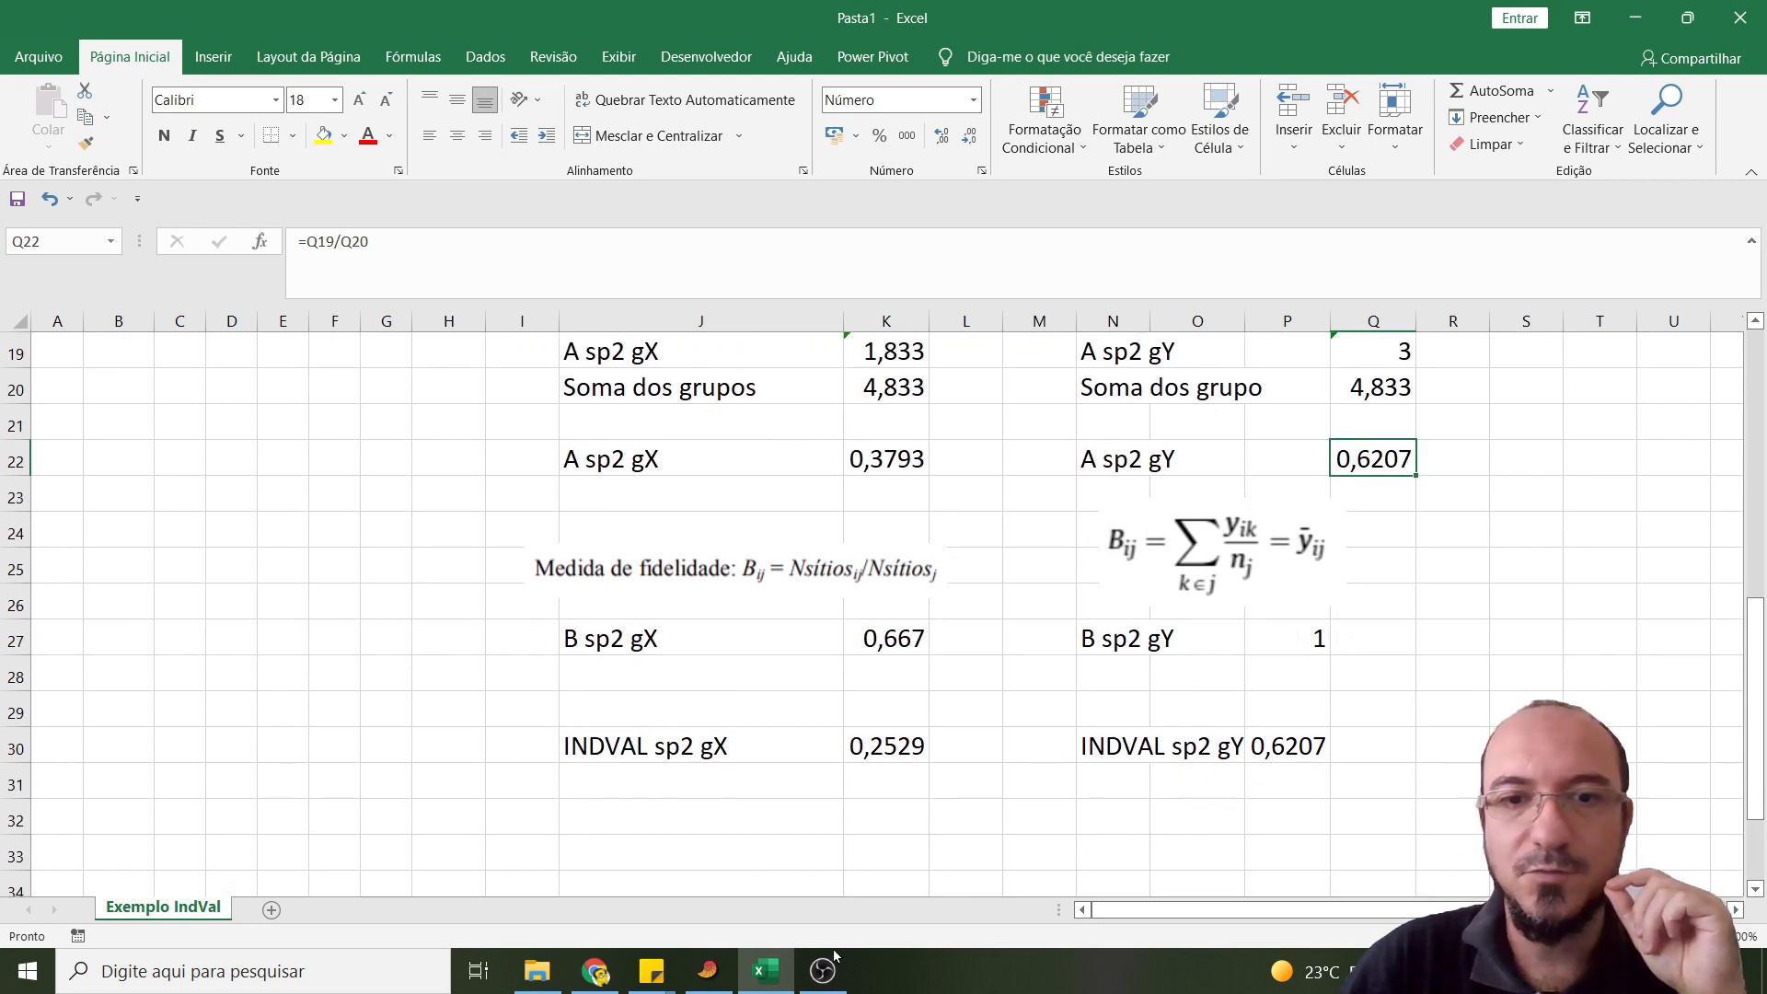
click(763, 981)
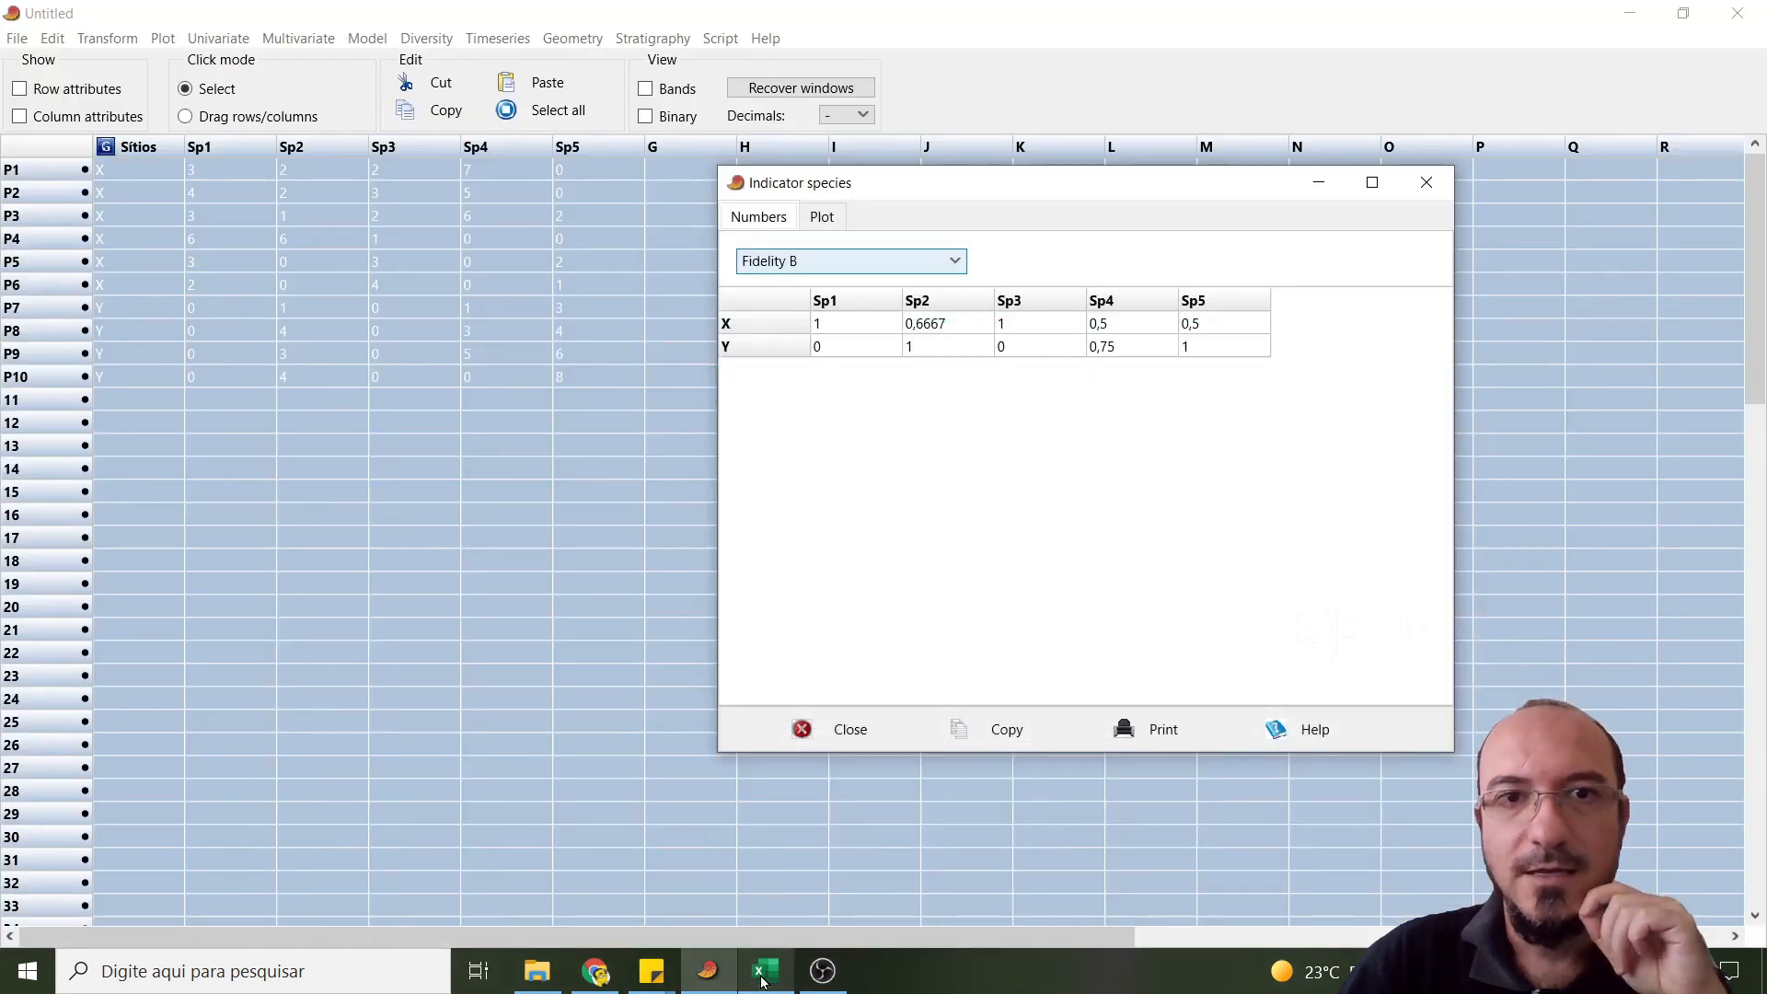
click(762, 981)
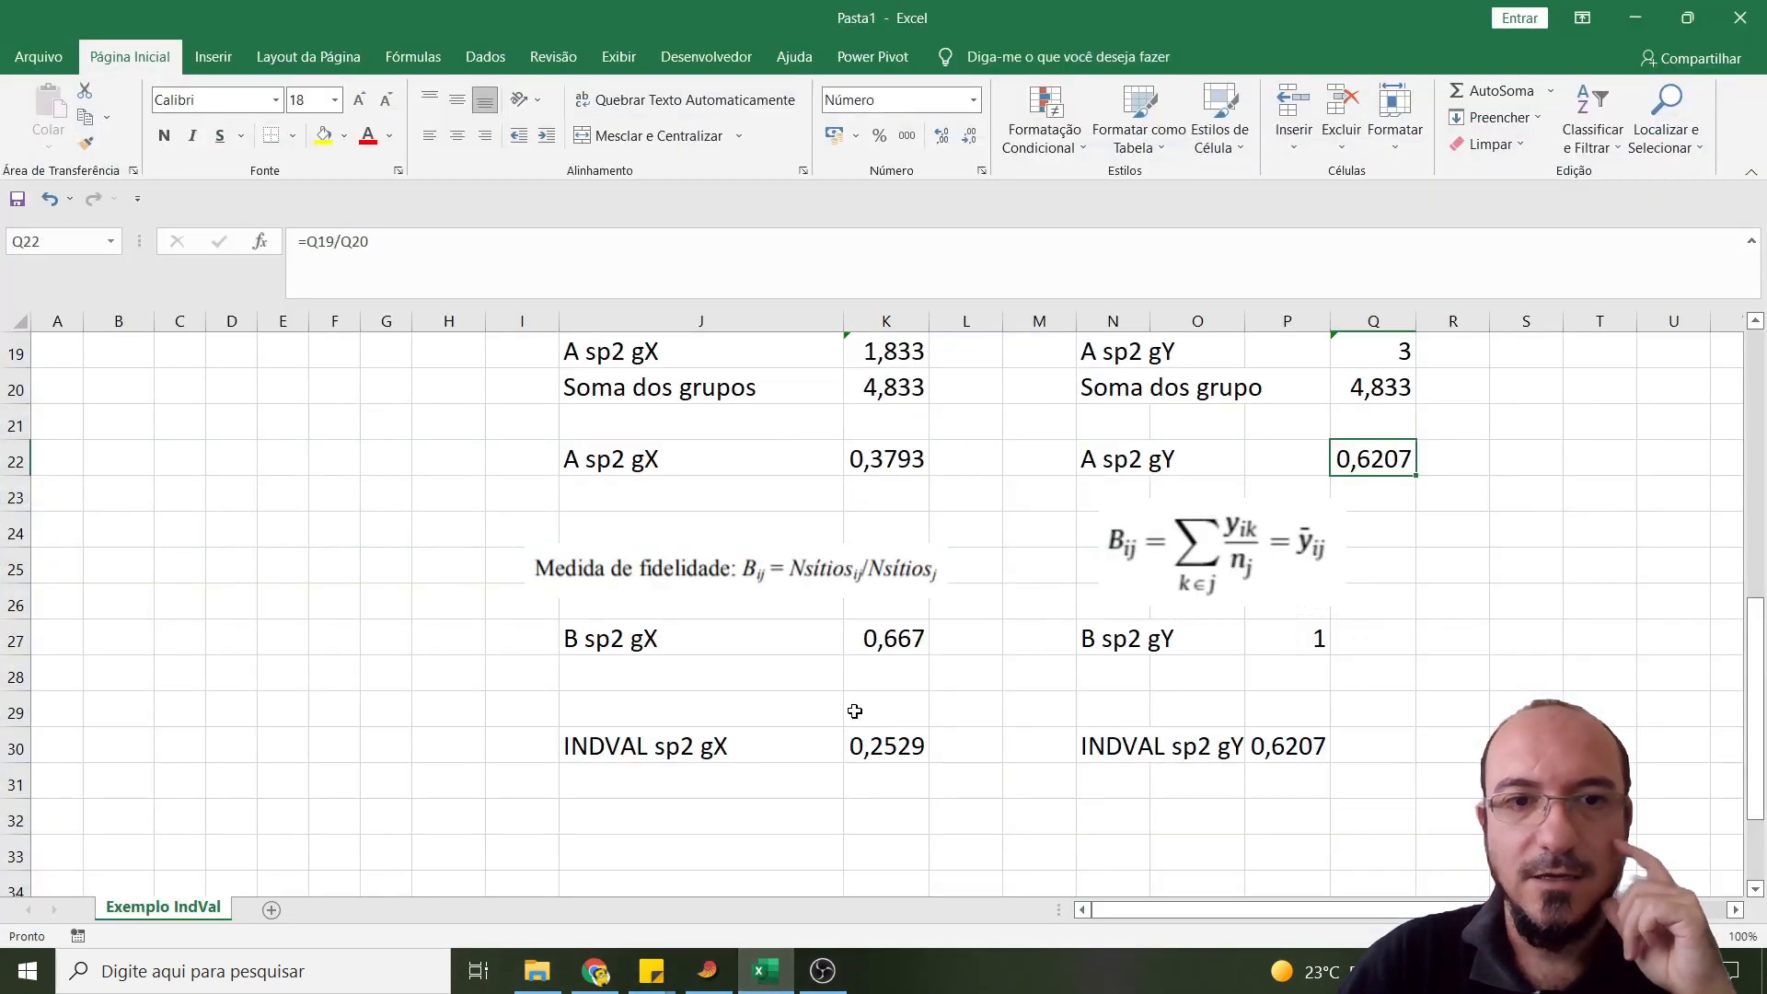
click(895, 638)
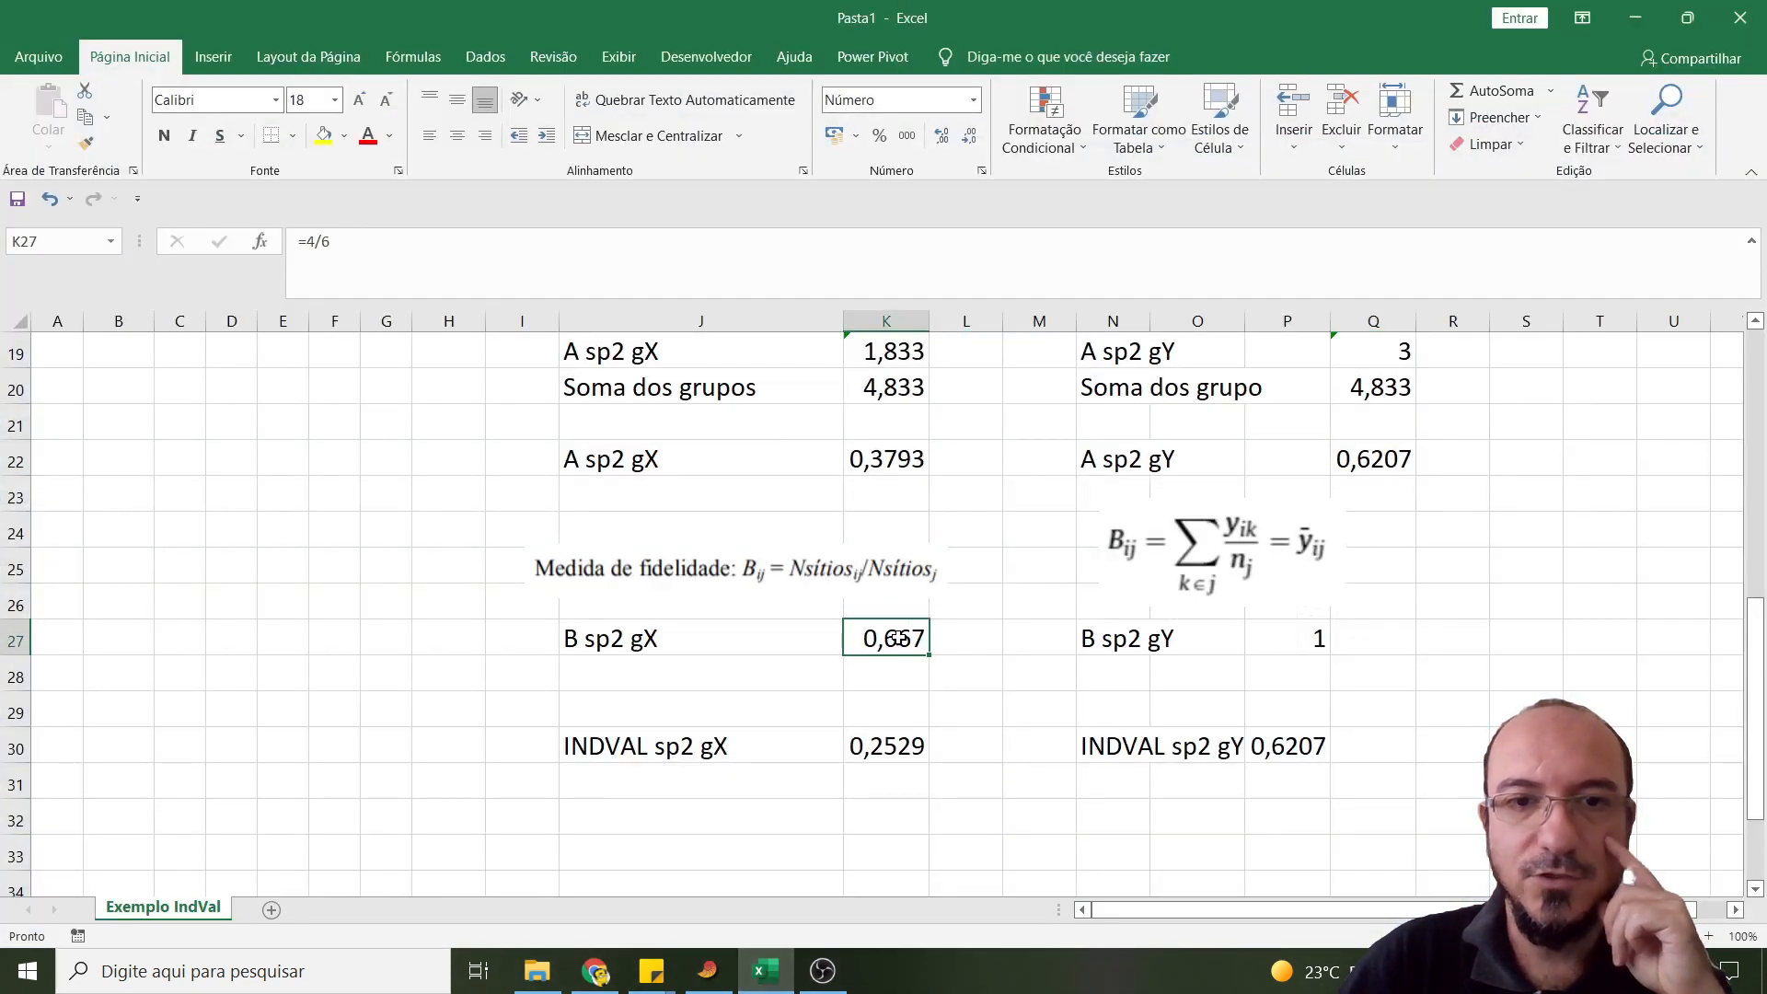
click(760, 987)
click(760, 989)
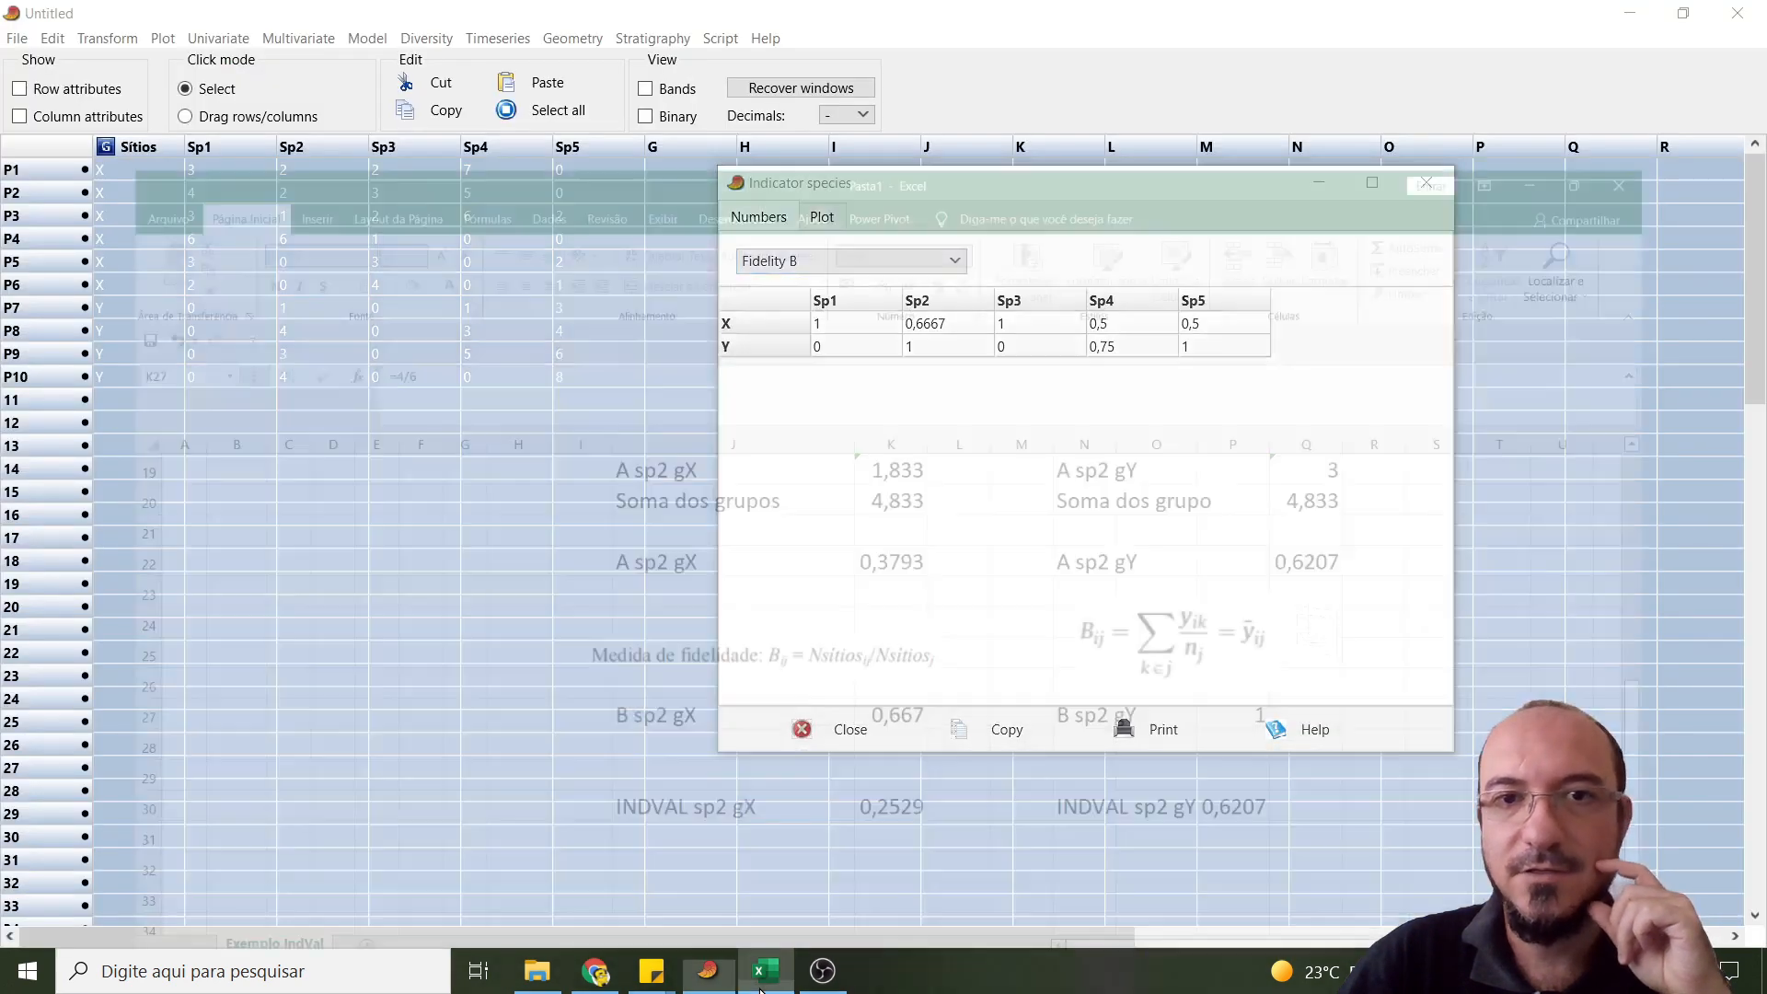
click(1287, 638)
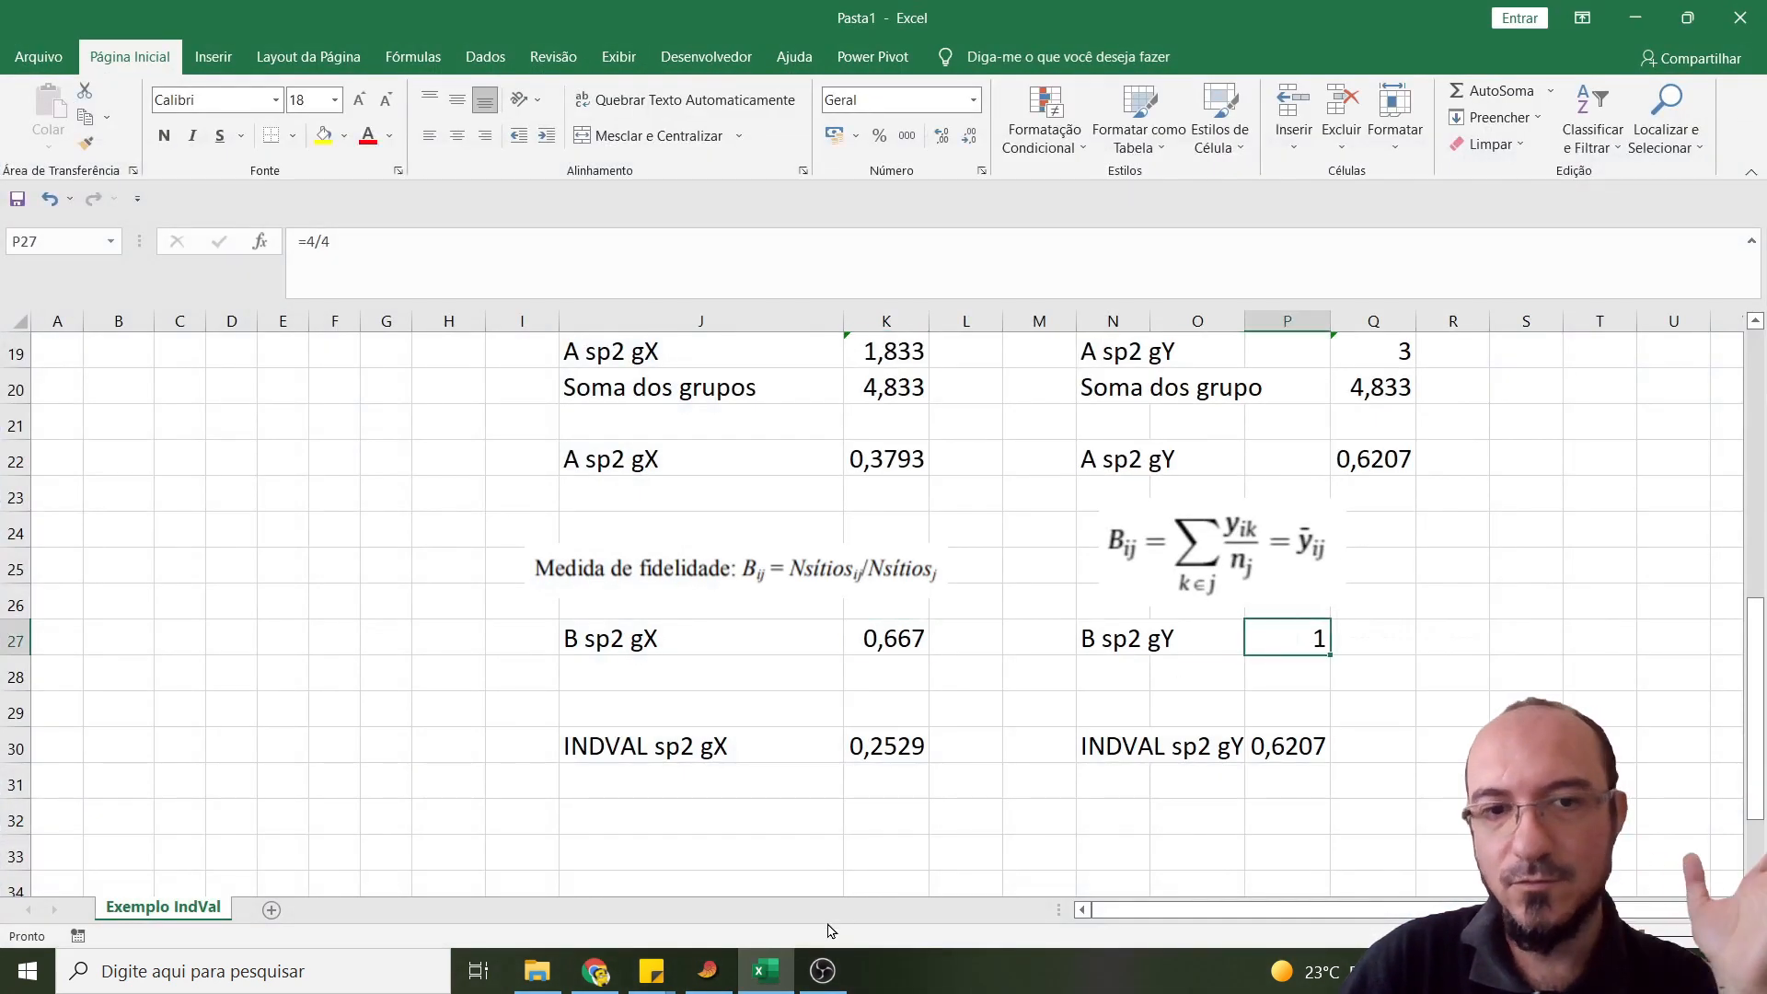
- Switch to PAST and show the IndVal (%) results in the Indicator species window
click(784, 980)
click(805, 266)
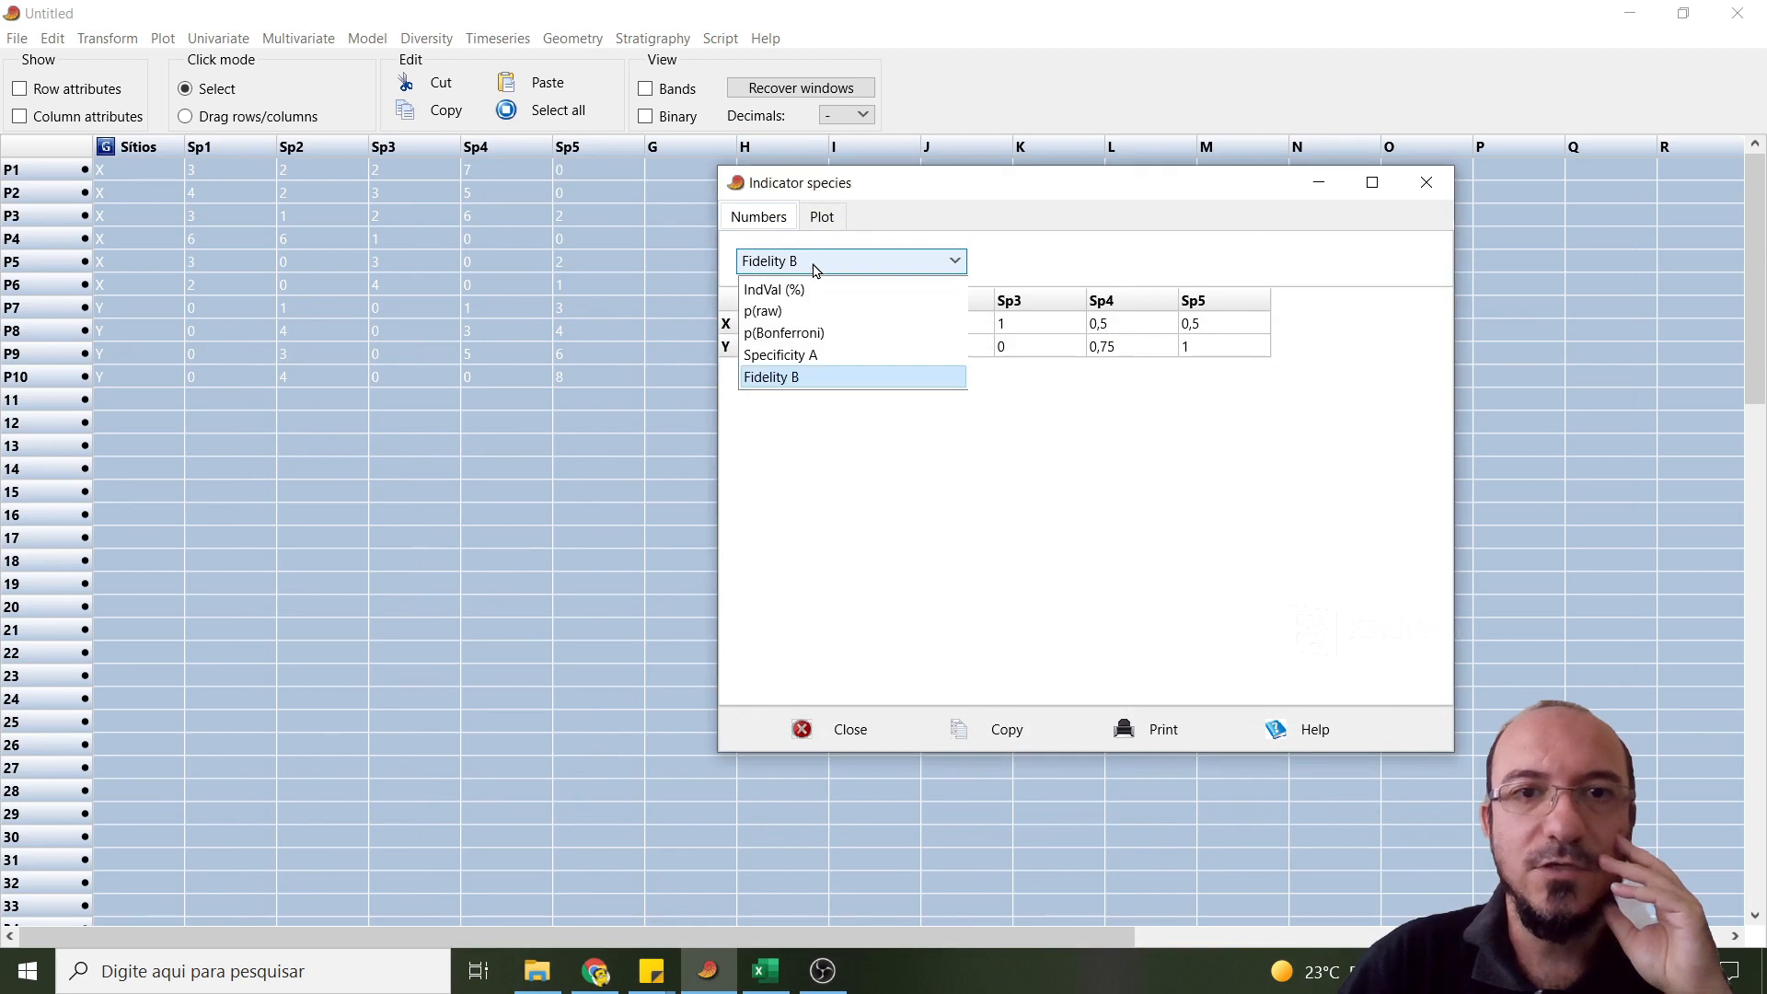
click(809, 288)
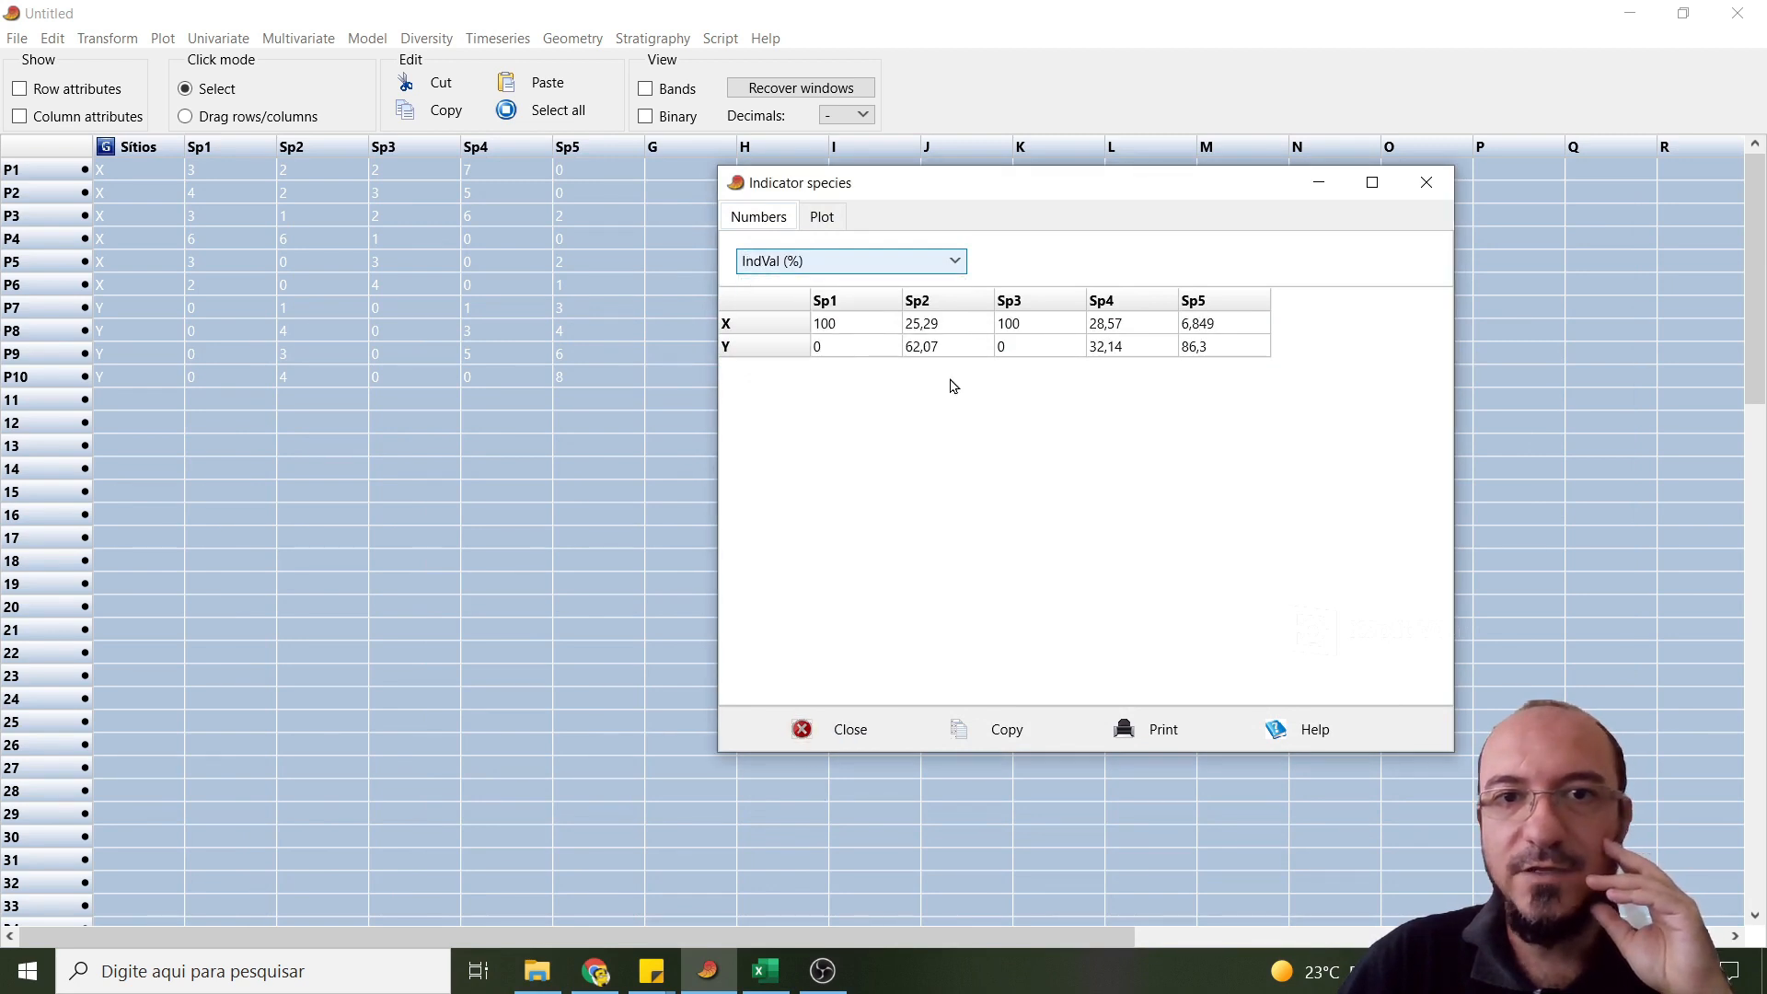
- Compare PAST's IndVal results for Sp2 with the hand-calculated values in Excel cells K30 for site X and P30 for site Y
click(765, 973)
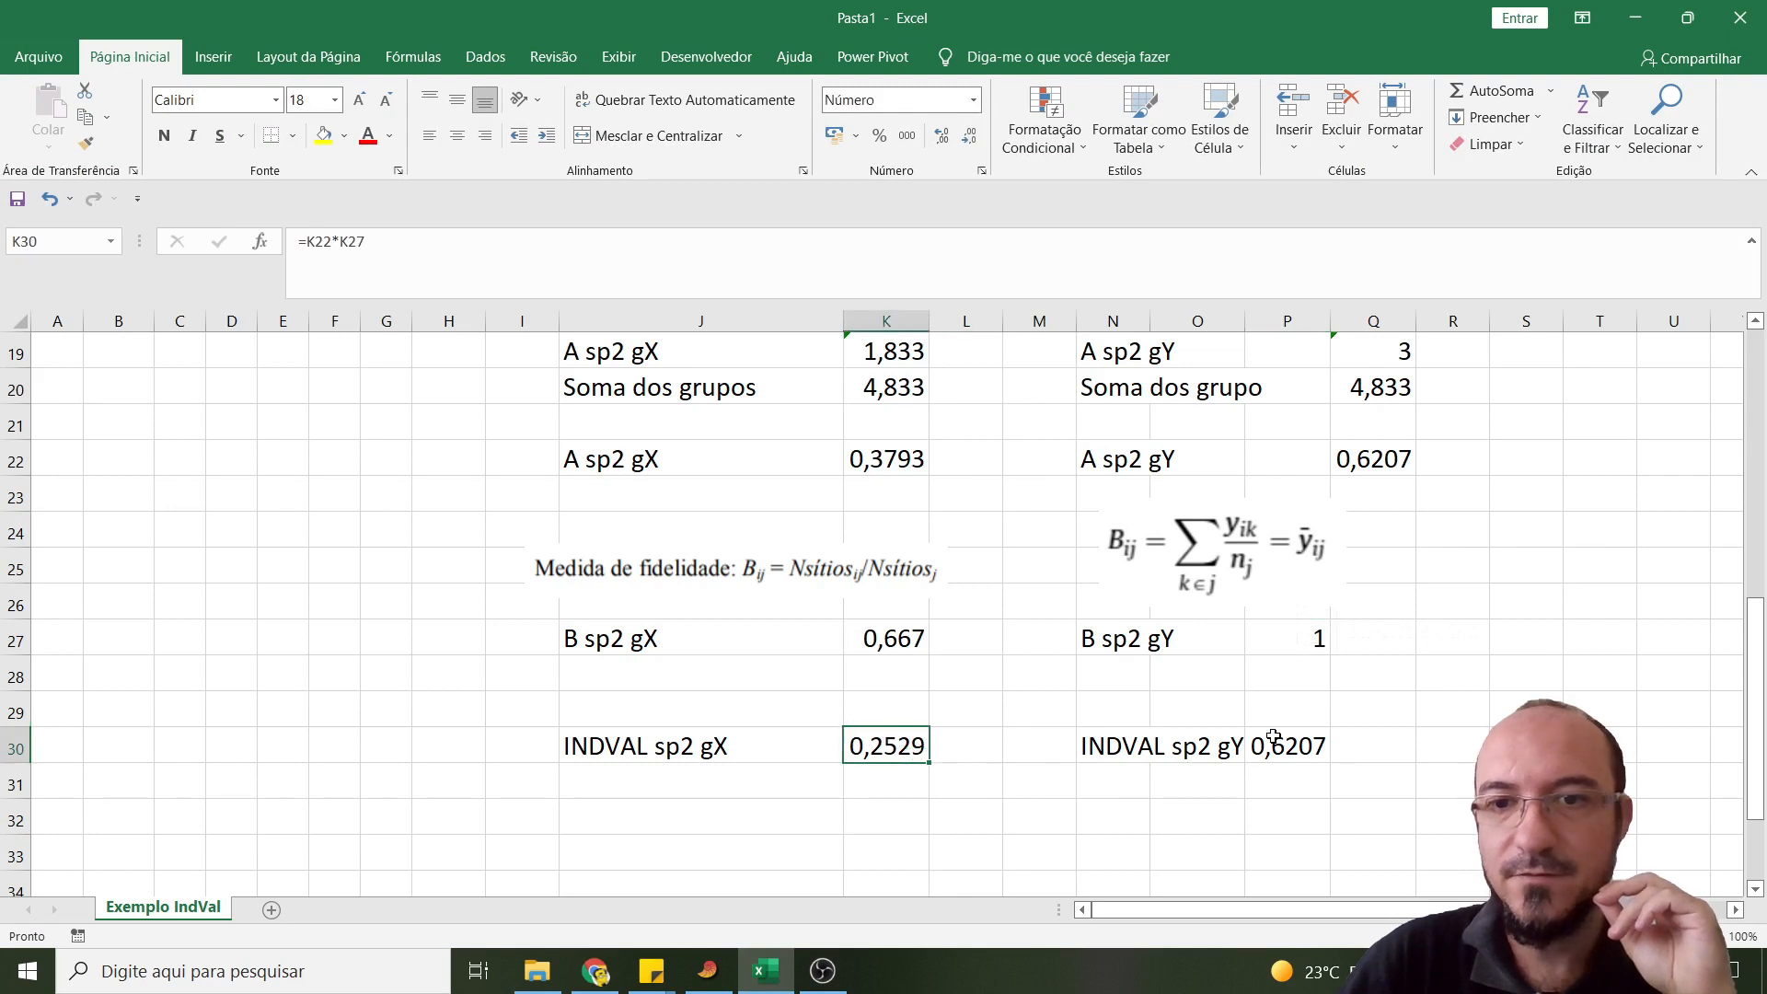
key(Right)
key(Right)
key(Right)
key(Right)
key(Right)
scroll(975, 782, up, 5)
scroll(846, 720, up, 1)
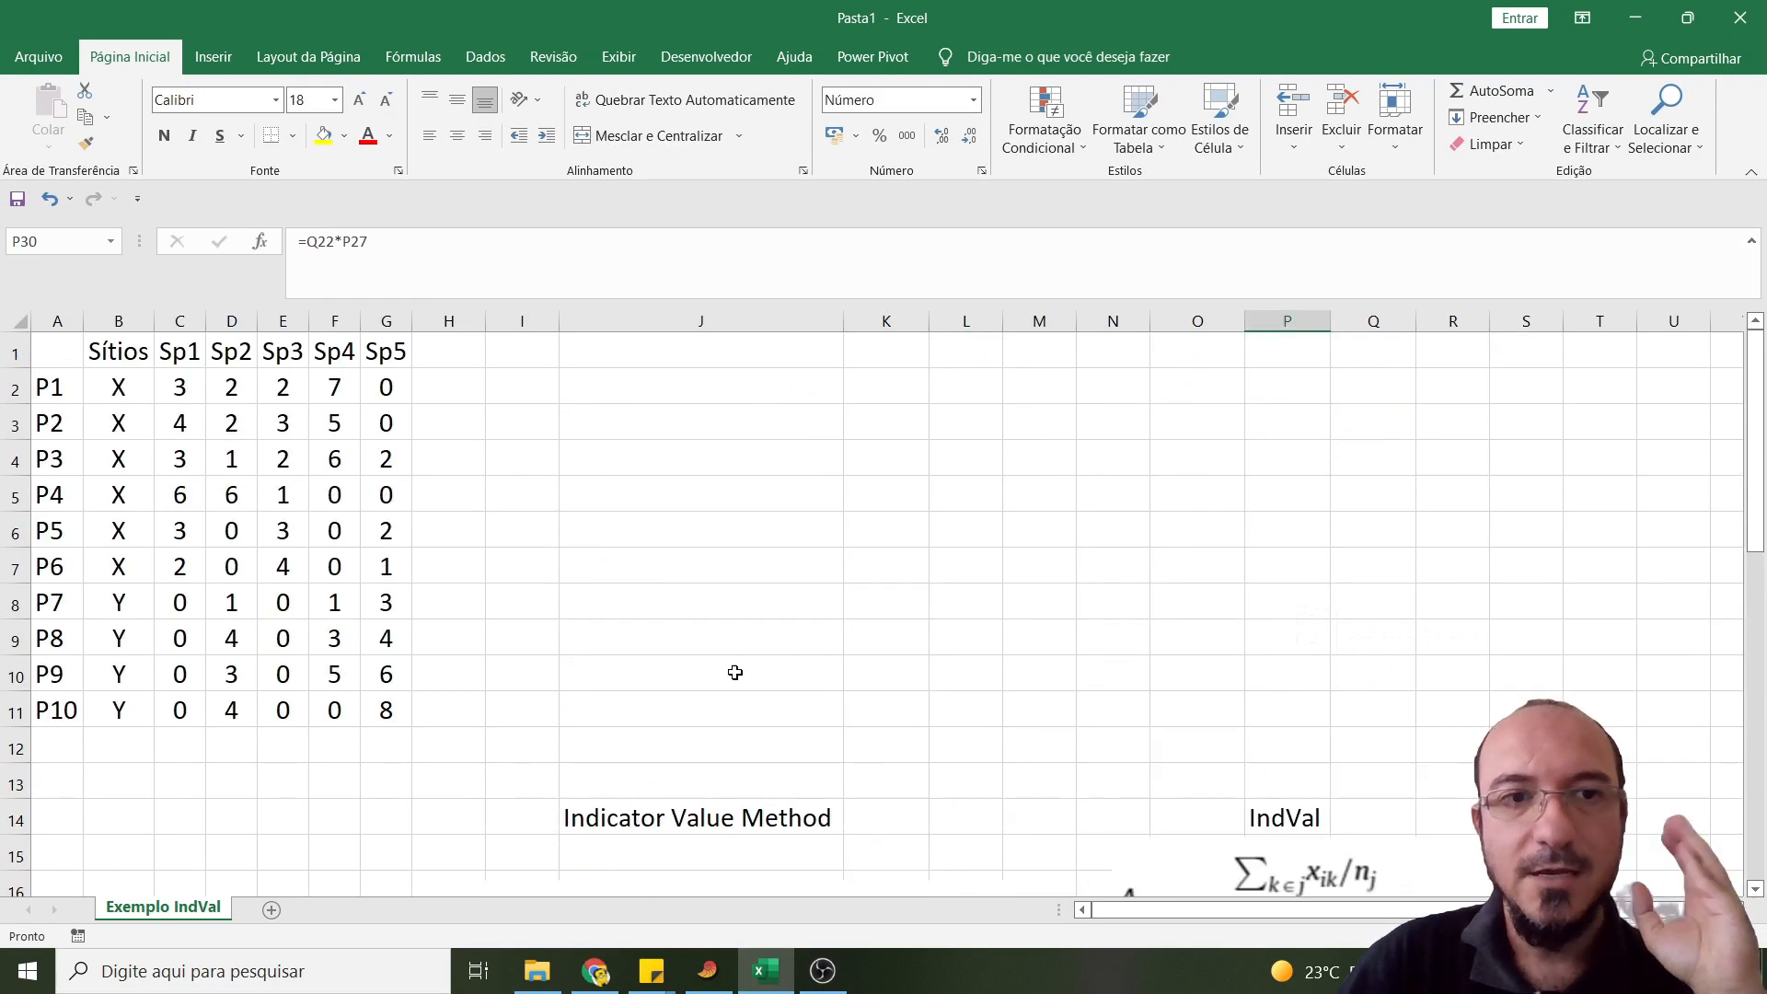
- Return to PAST and review the IndVal (%) results of all five species for sites X and Y
click(764, 987)
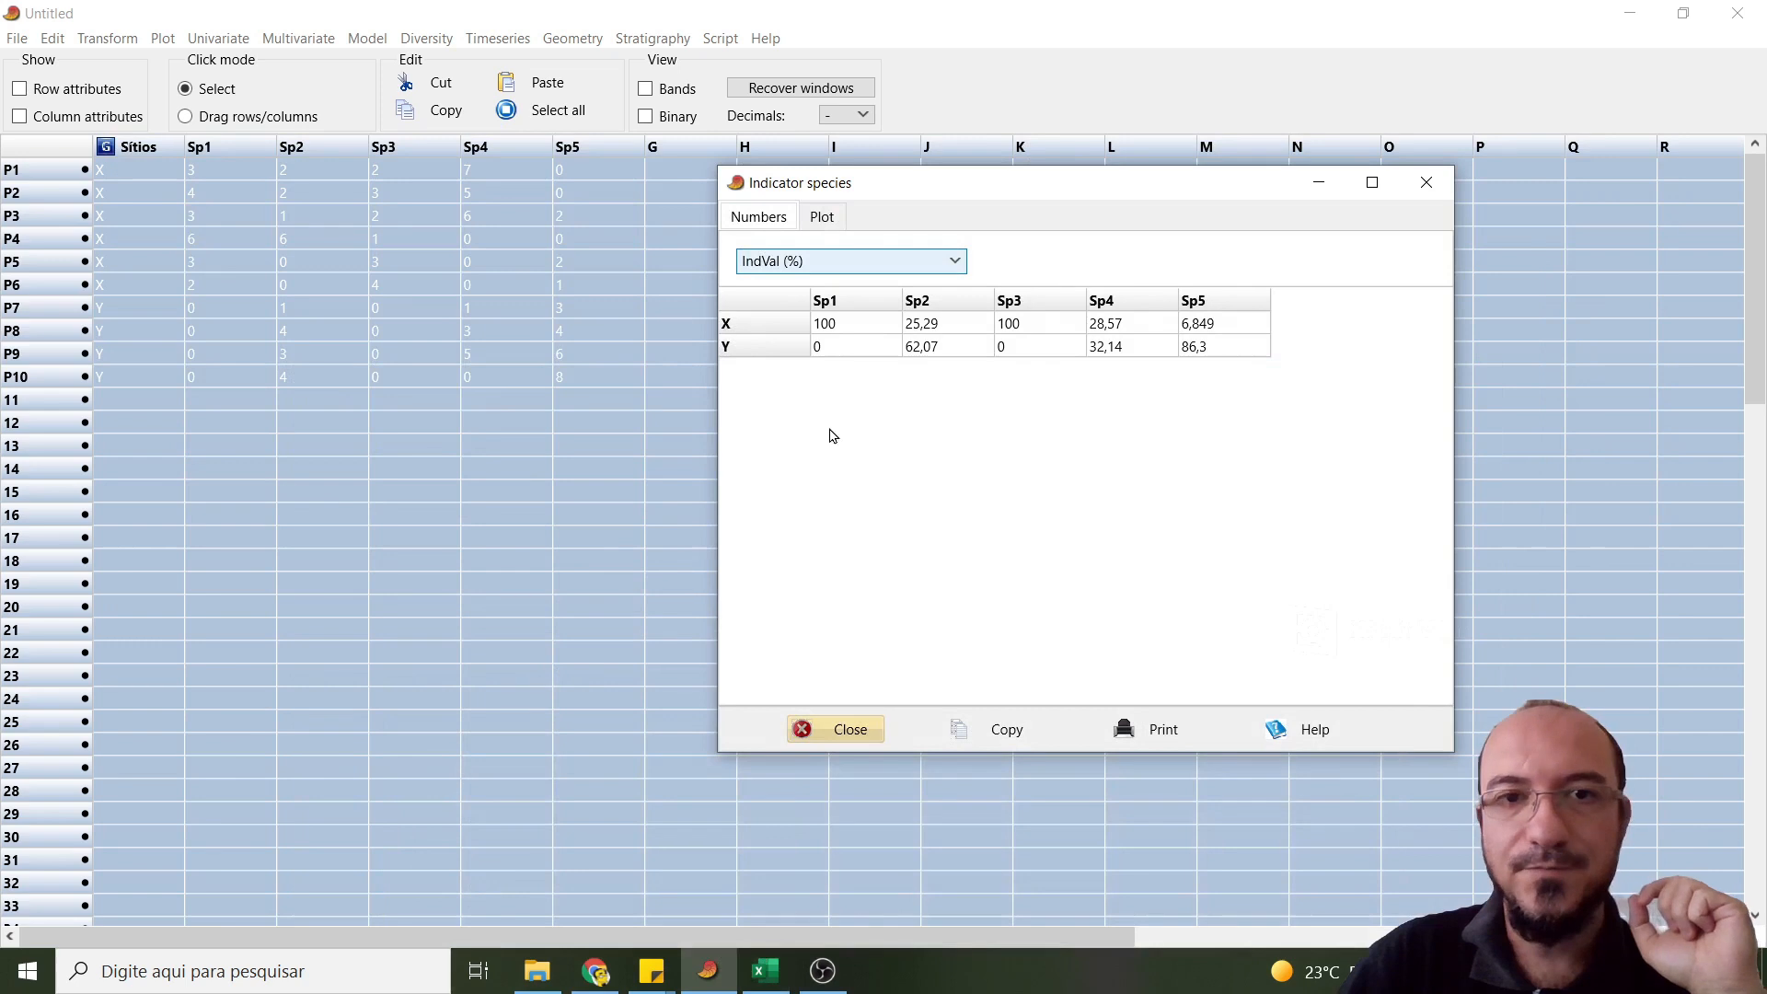
click(822, 263)
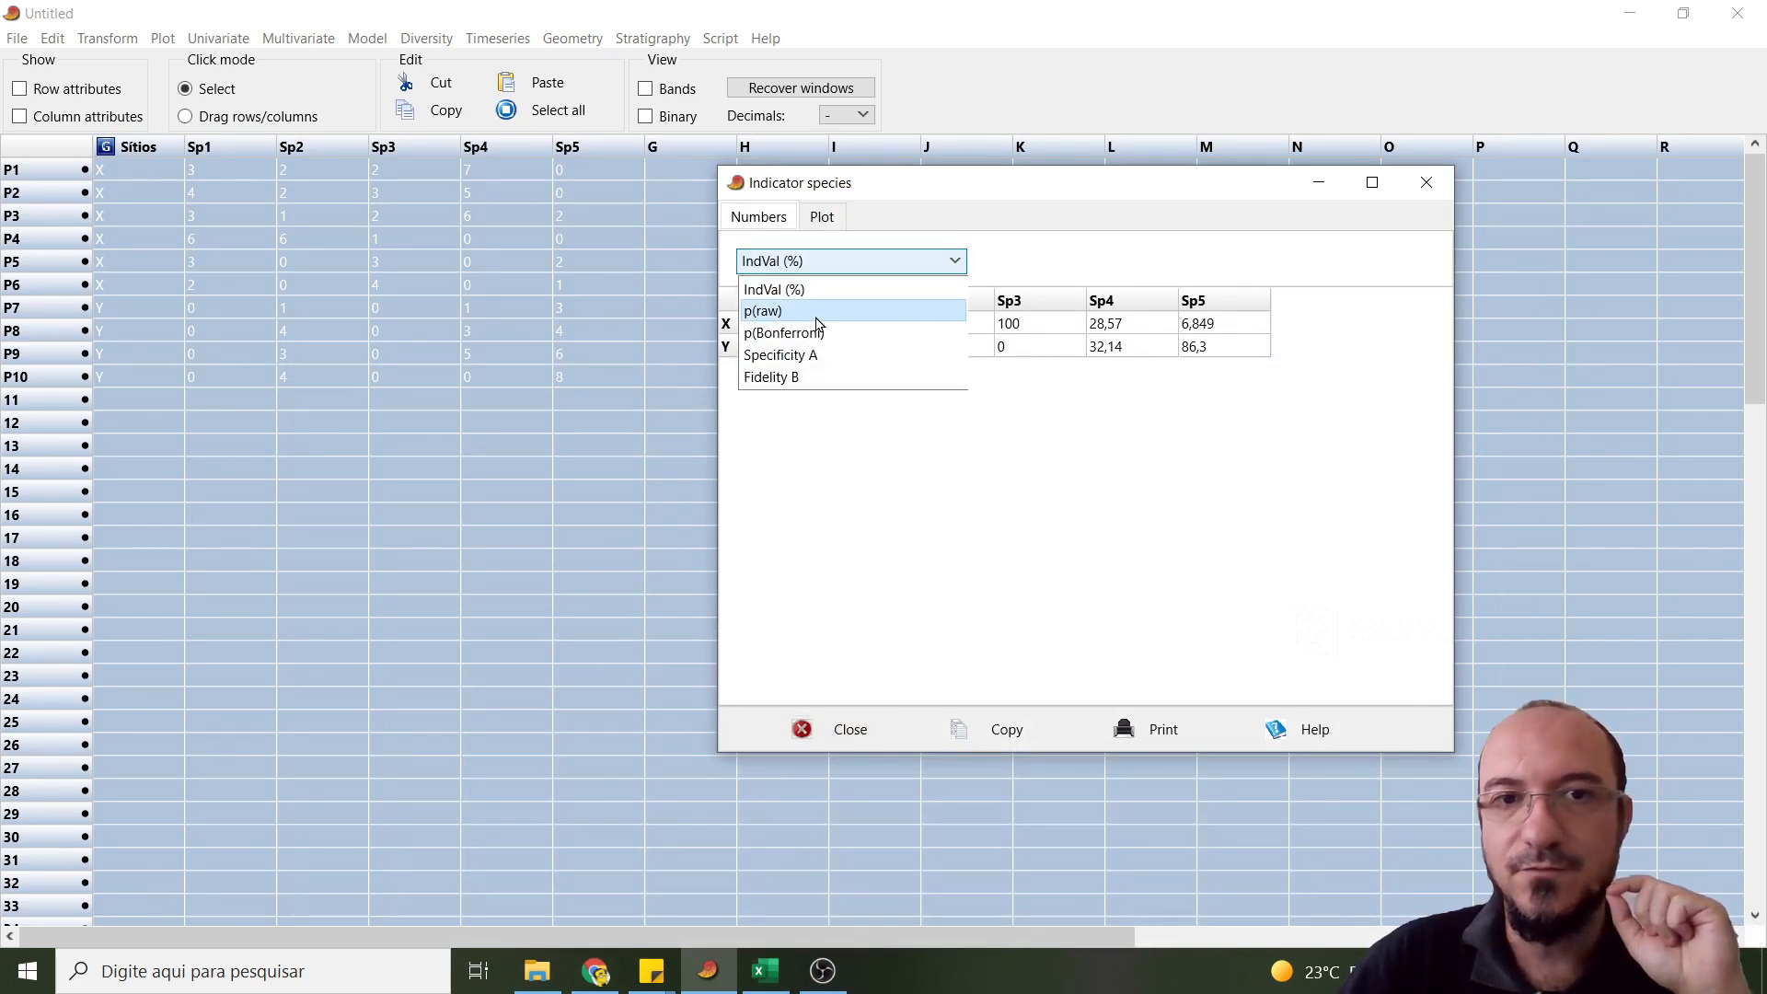
click(819, 288)
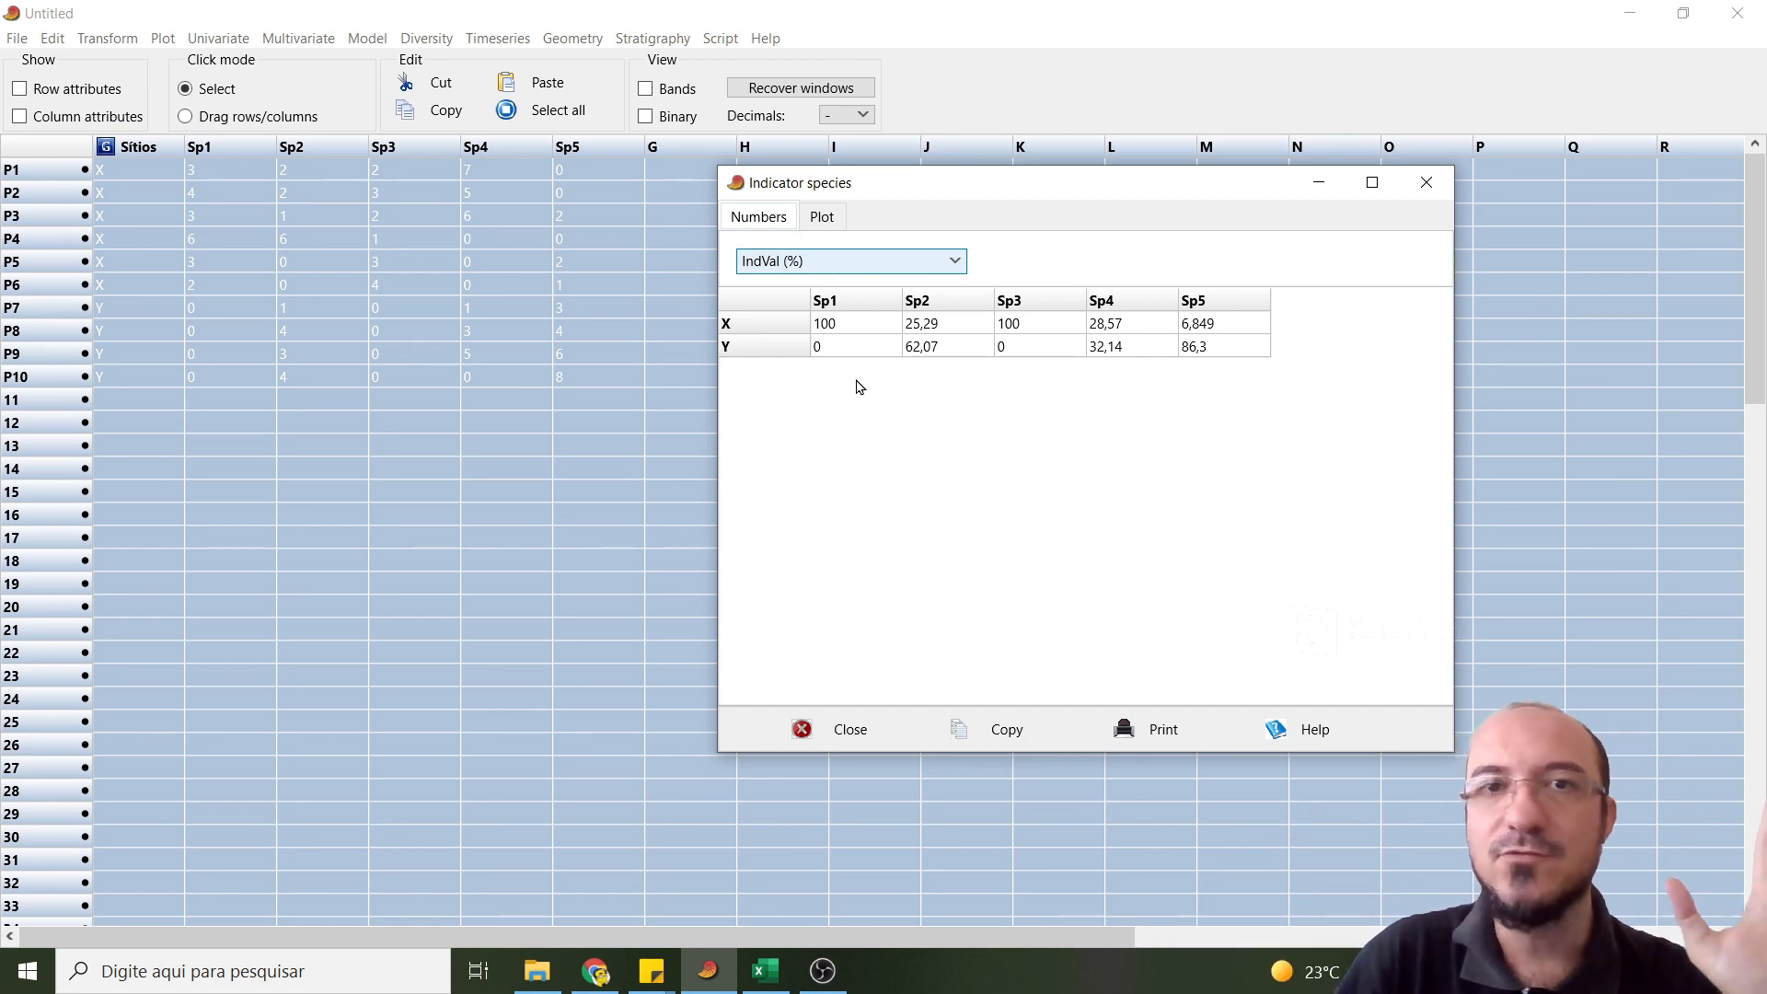
click(839, 270)
click(1117, 233)
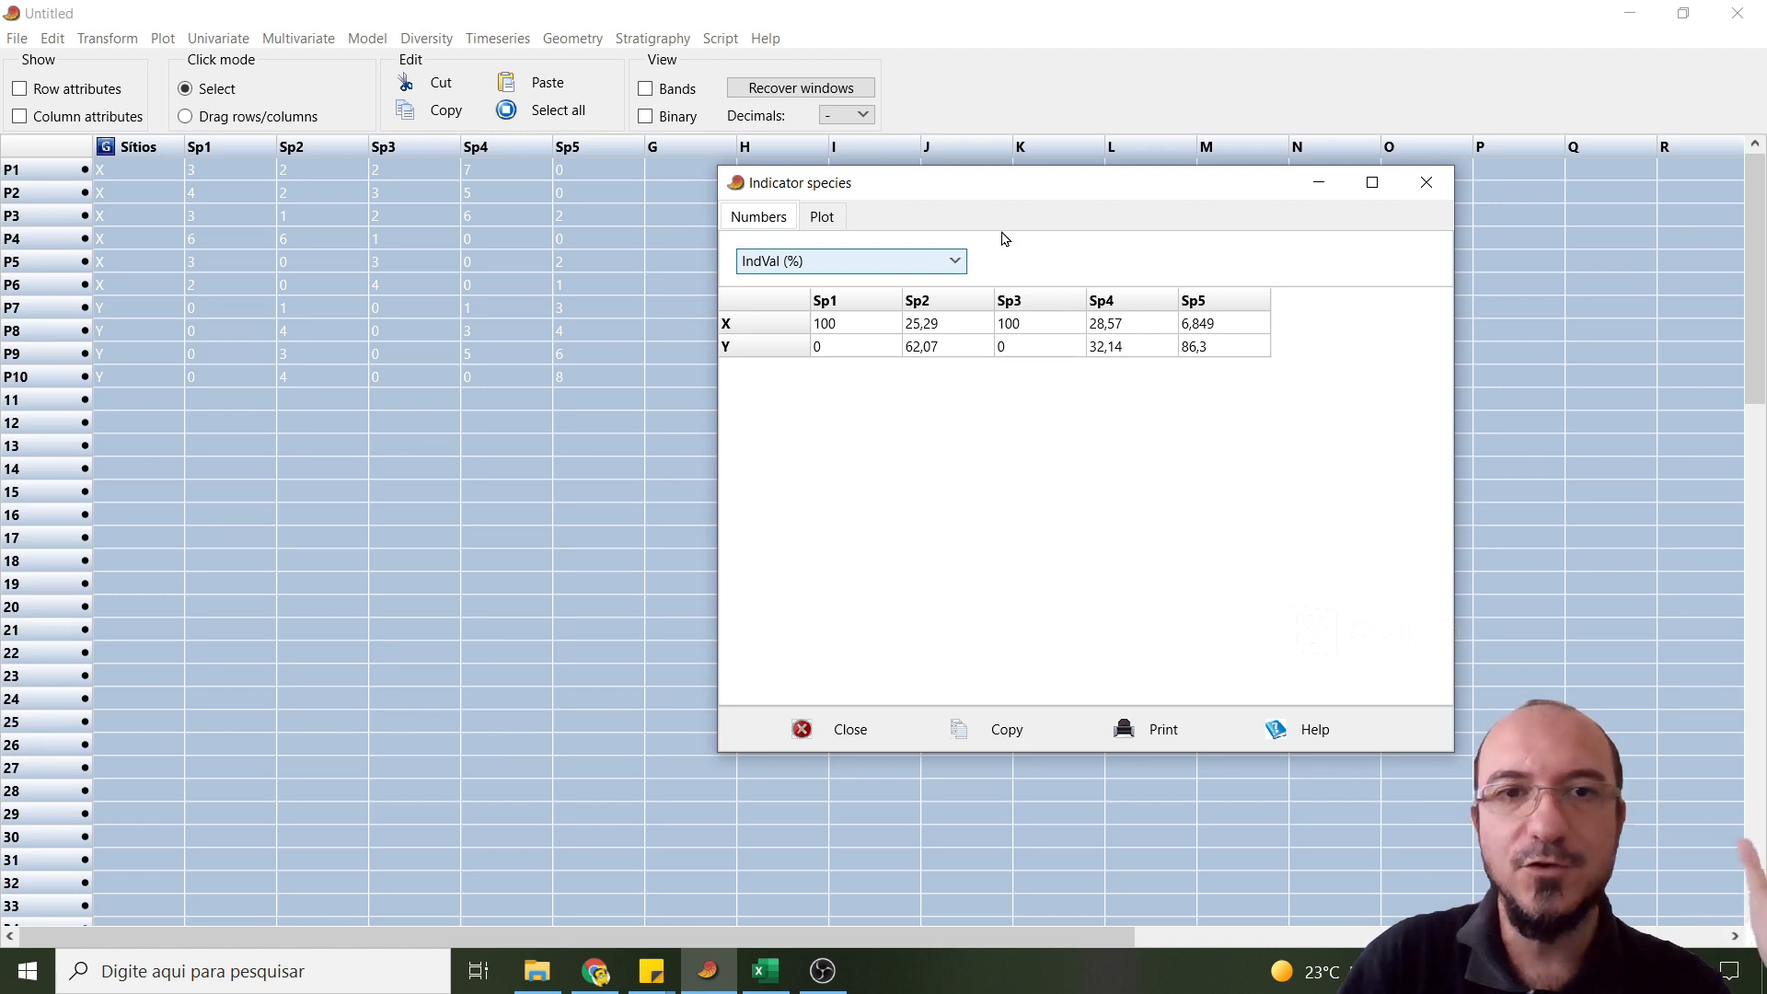
- Show the p(raw) significance values for all species in the Indicator species results and close the window
drag(958, 199, 839, 208)
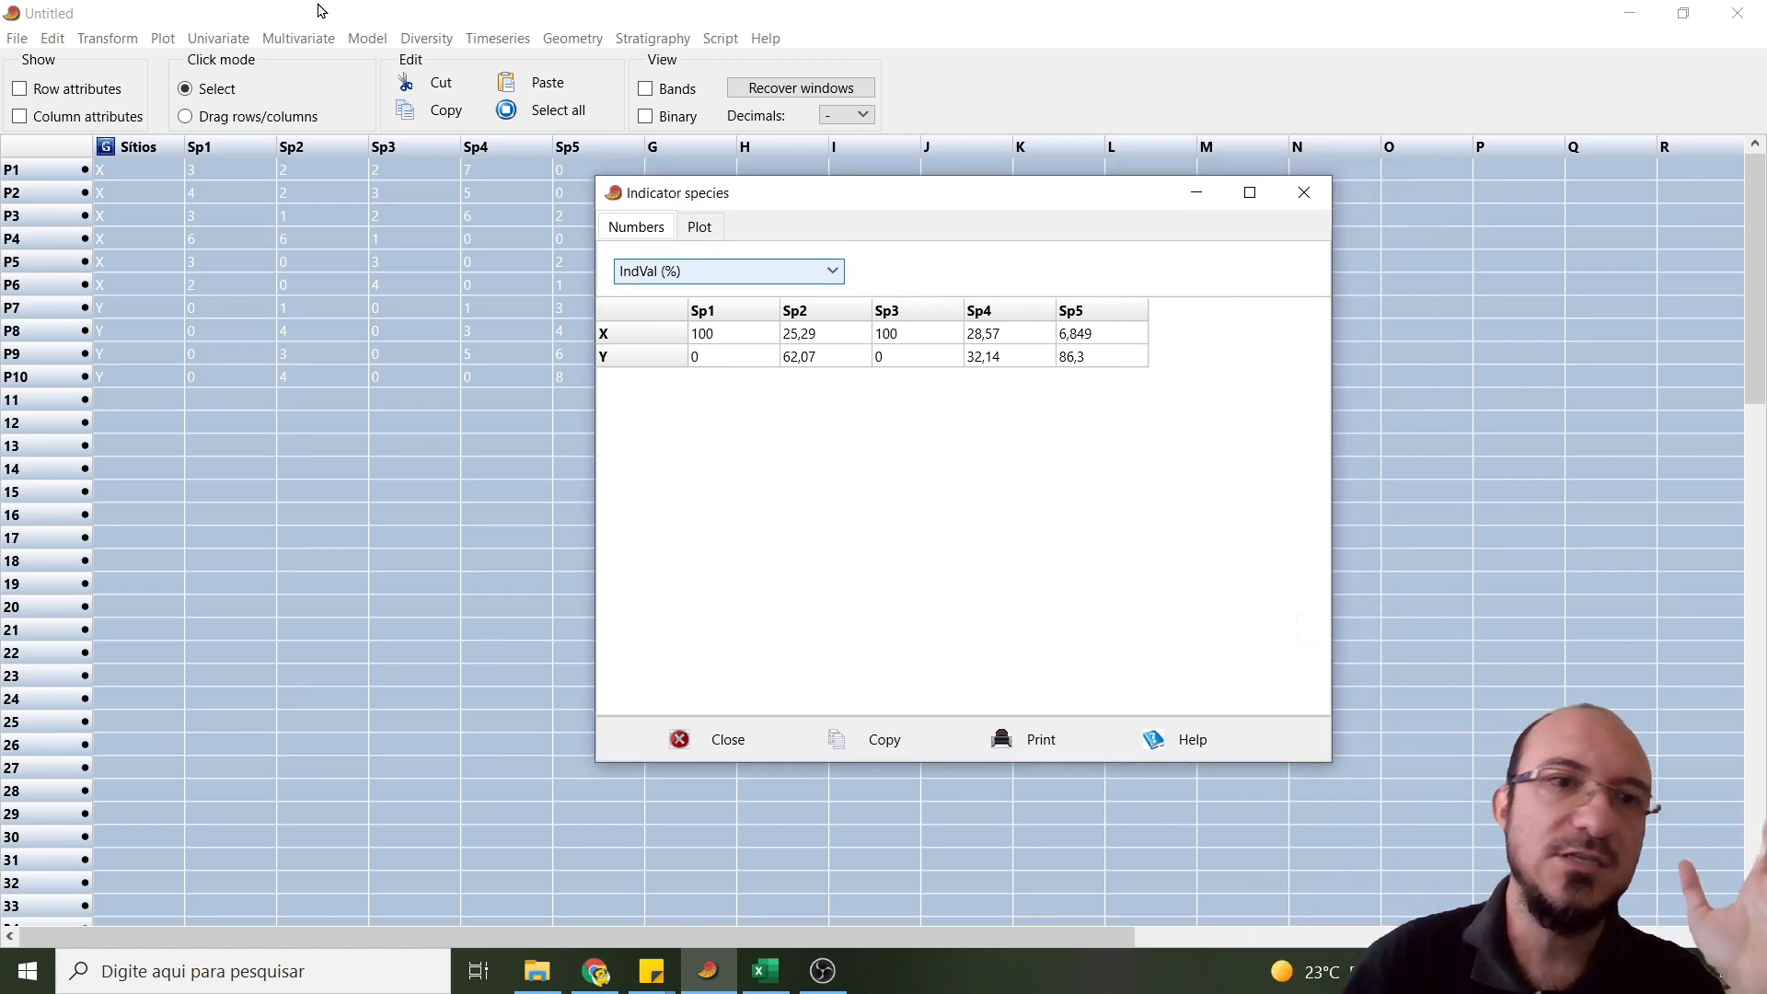
click(817, 275)
click(725, 319)
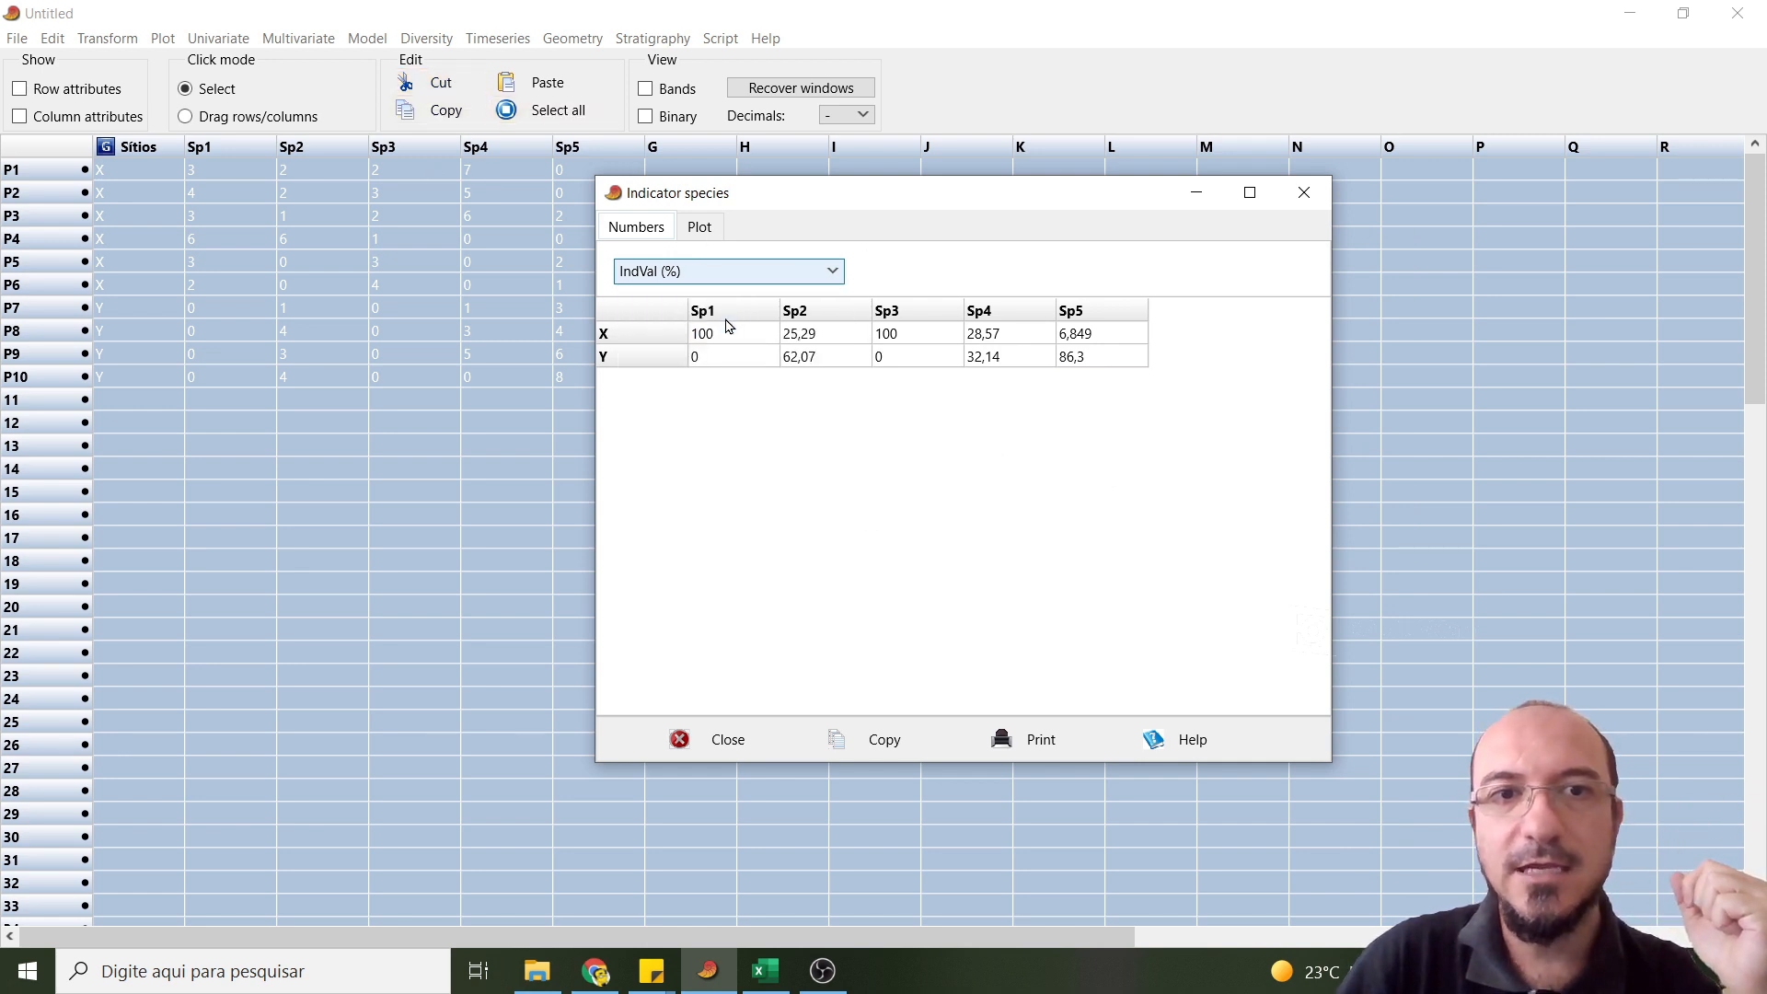
drag(911, 200, 1082, 208)
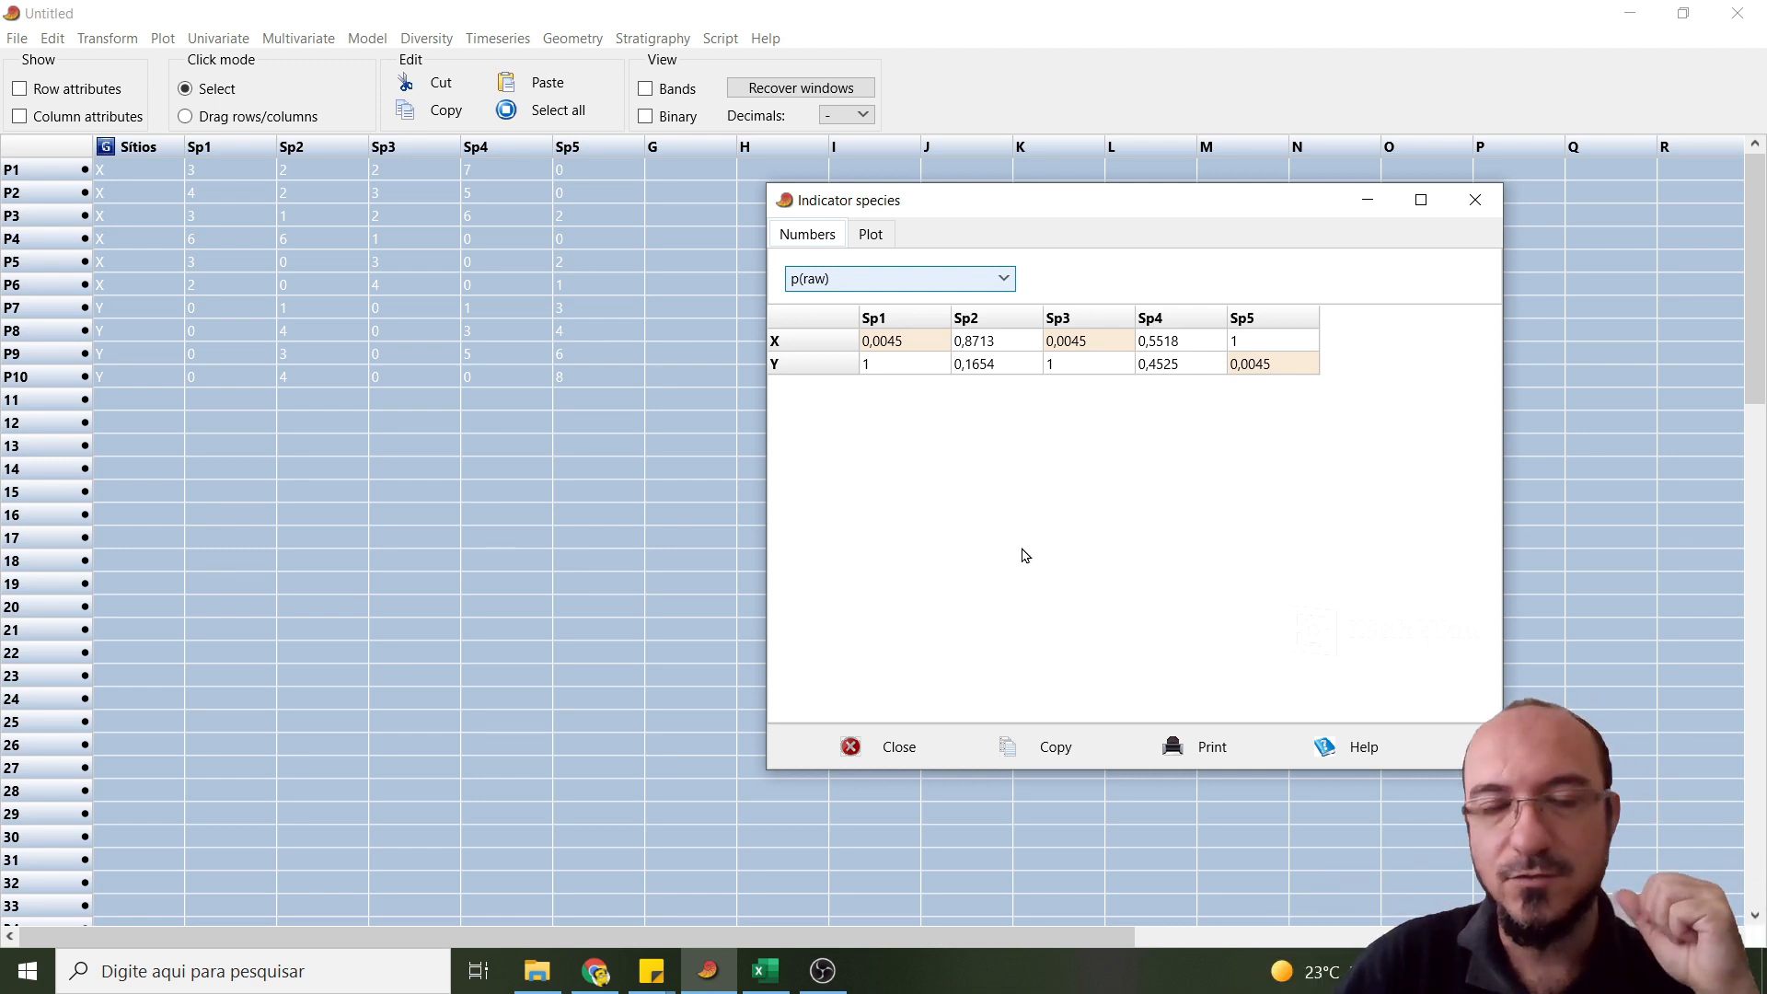
drag(969, 209, 800, 186)
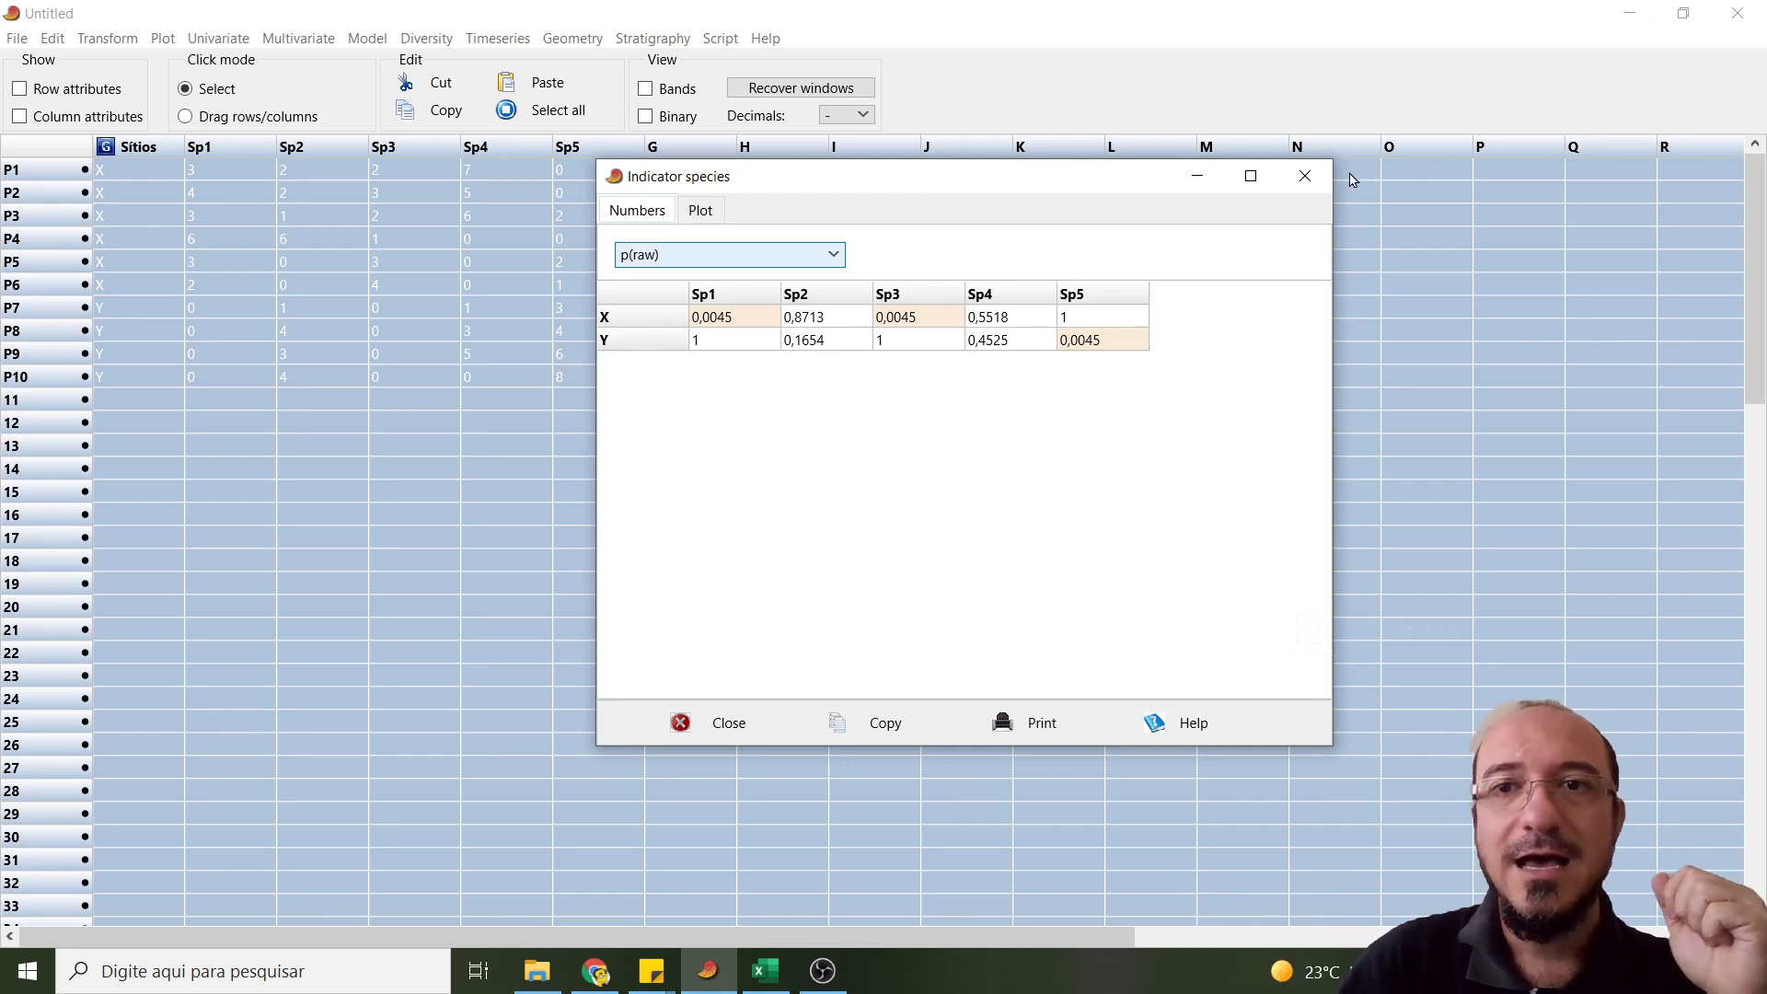
click(1305, 176)
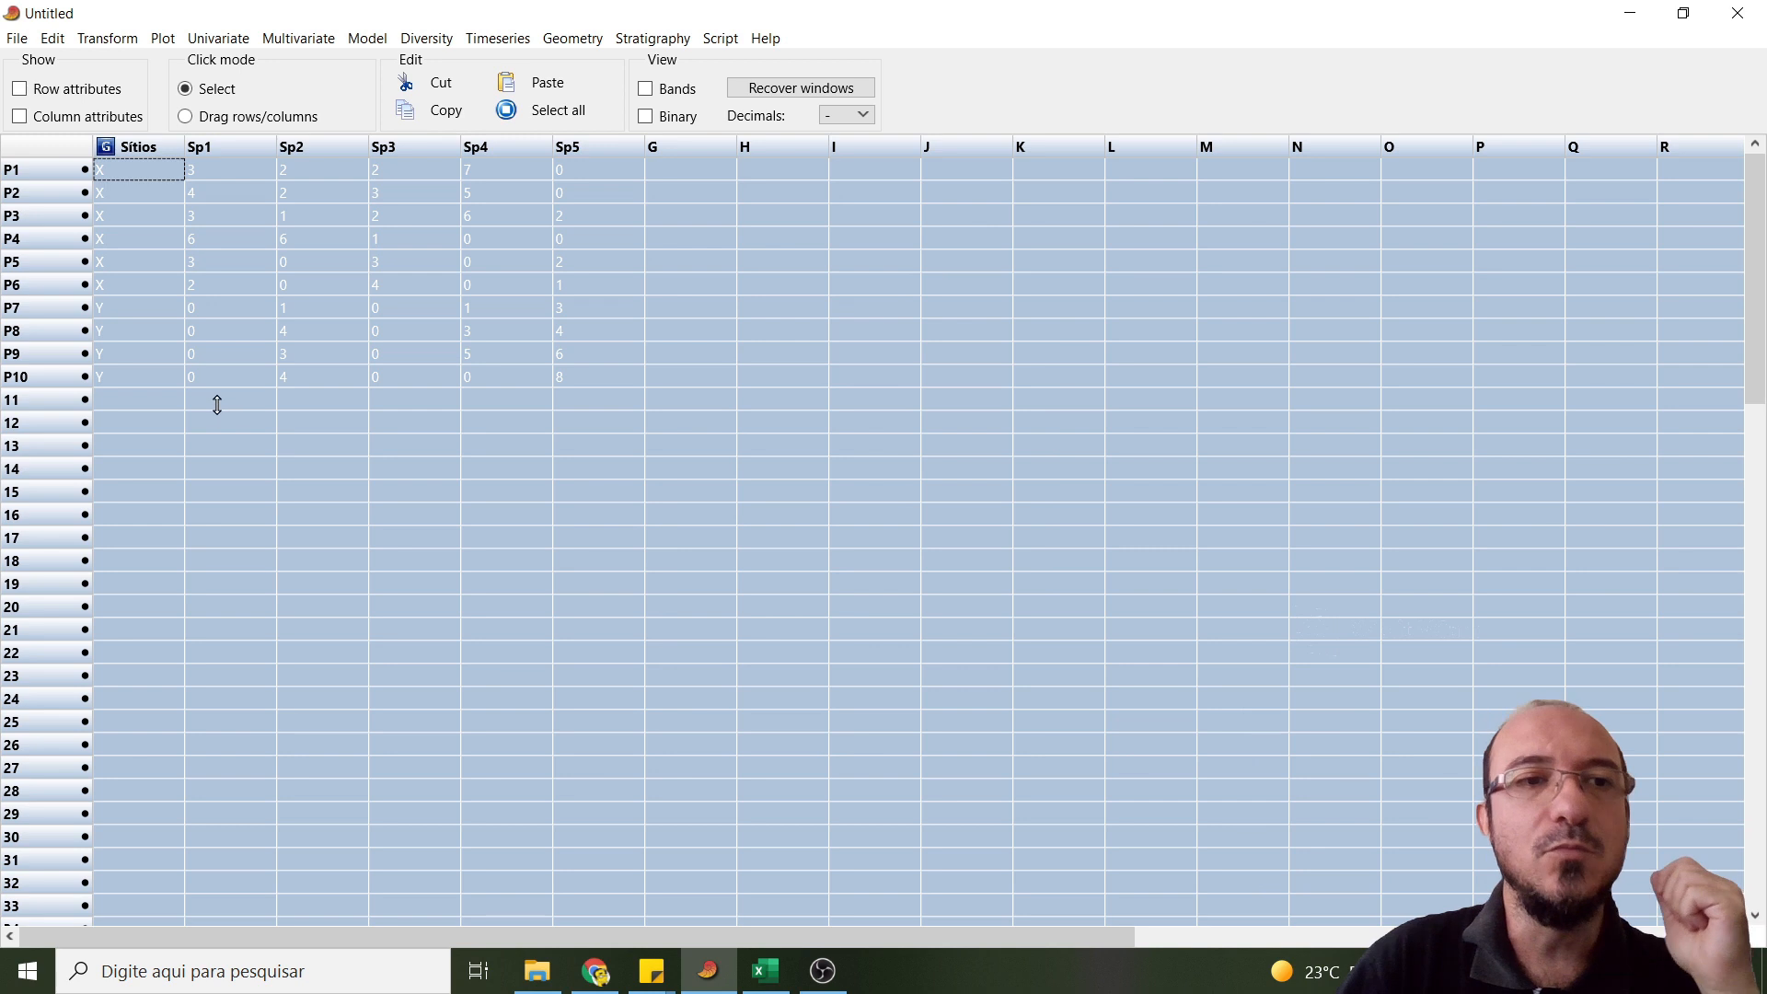
- Delete the Sítios column from the Excel sheet and copy the remaining species table A1:F11
click(765, 971)
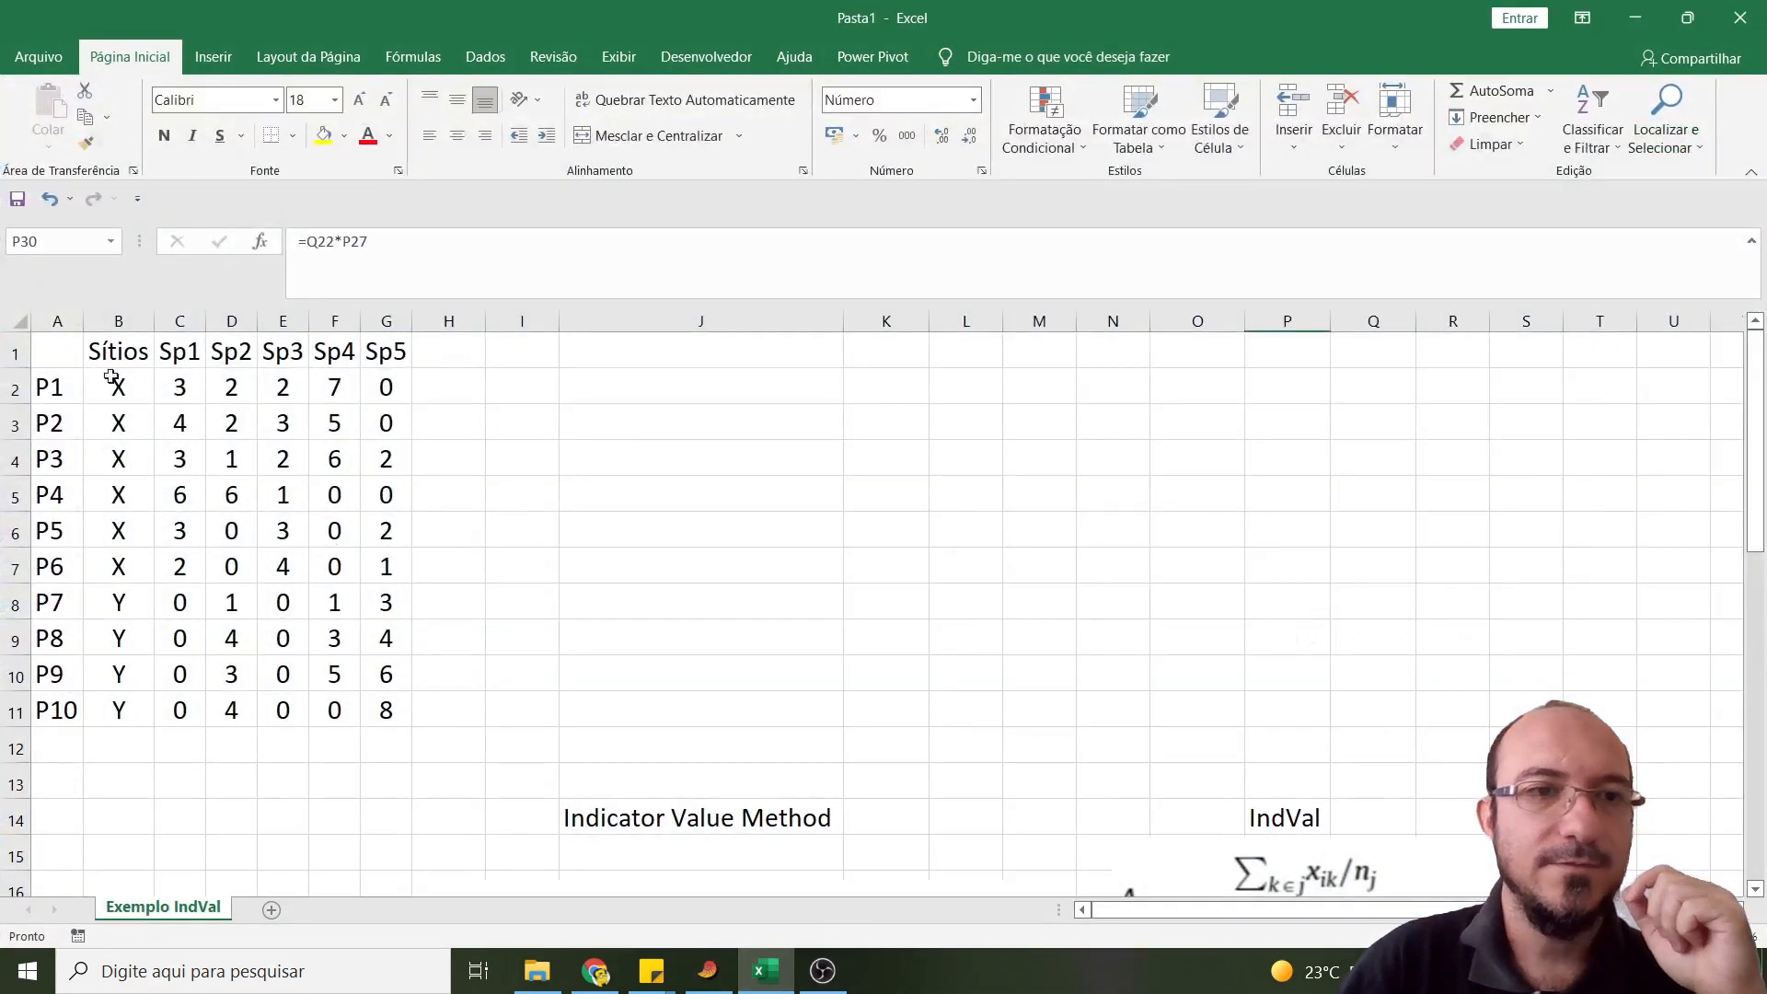
click(117, 320)
right_click(117, 320)
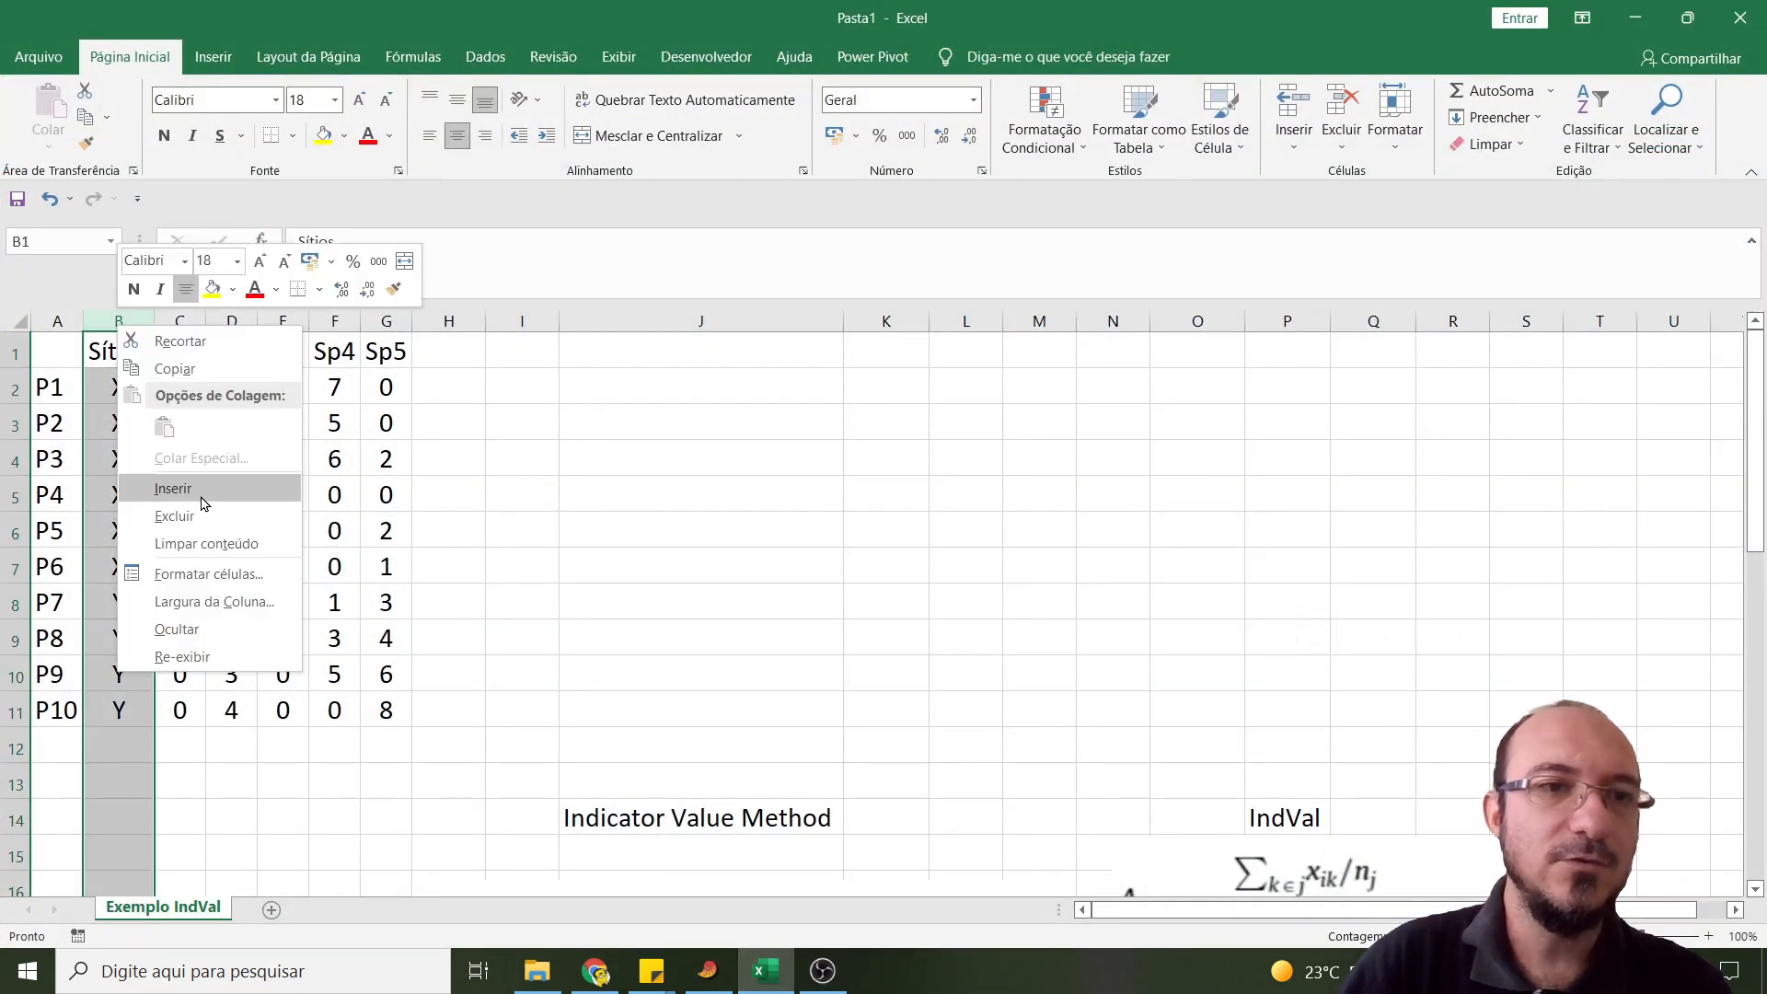
click(161, 515)
drag(63, 351, 313, 707)
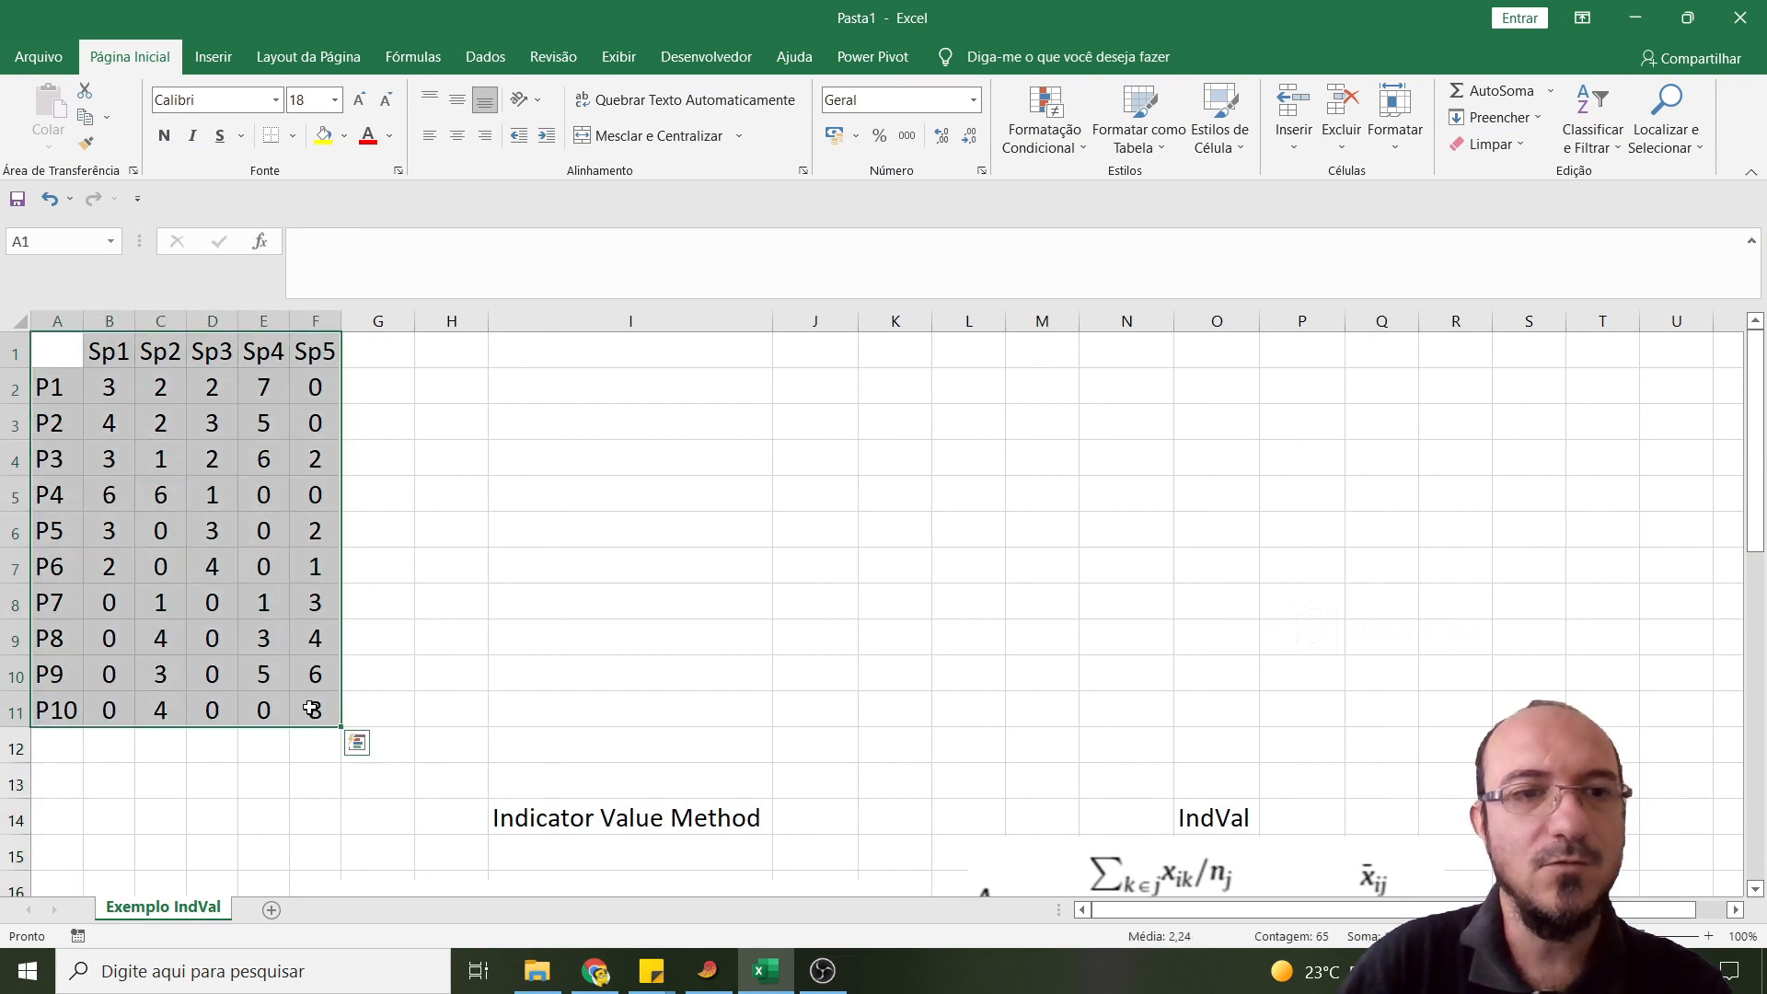
key(ctrl+c)
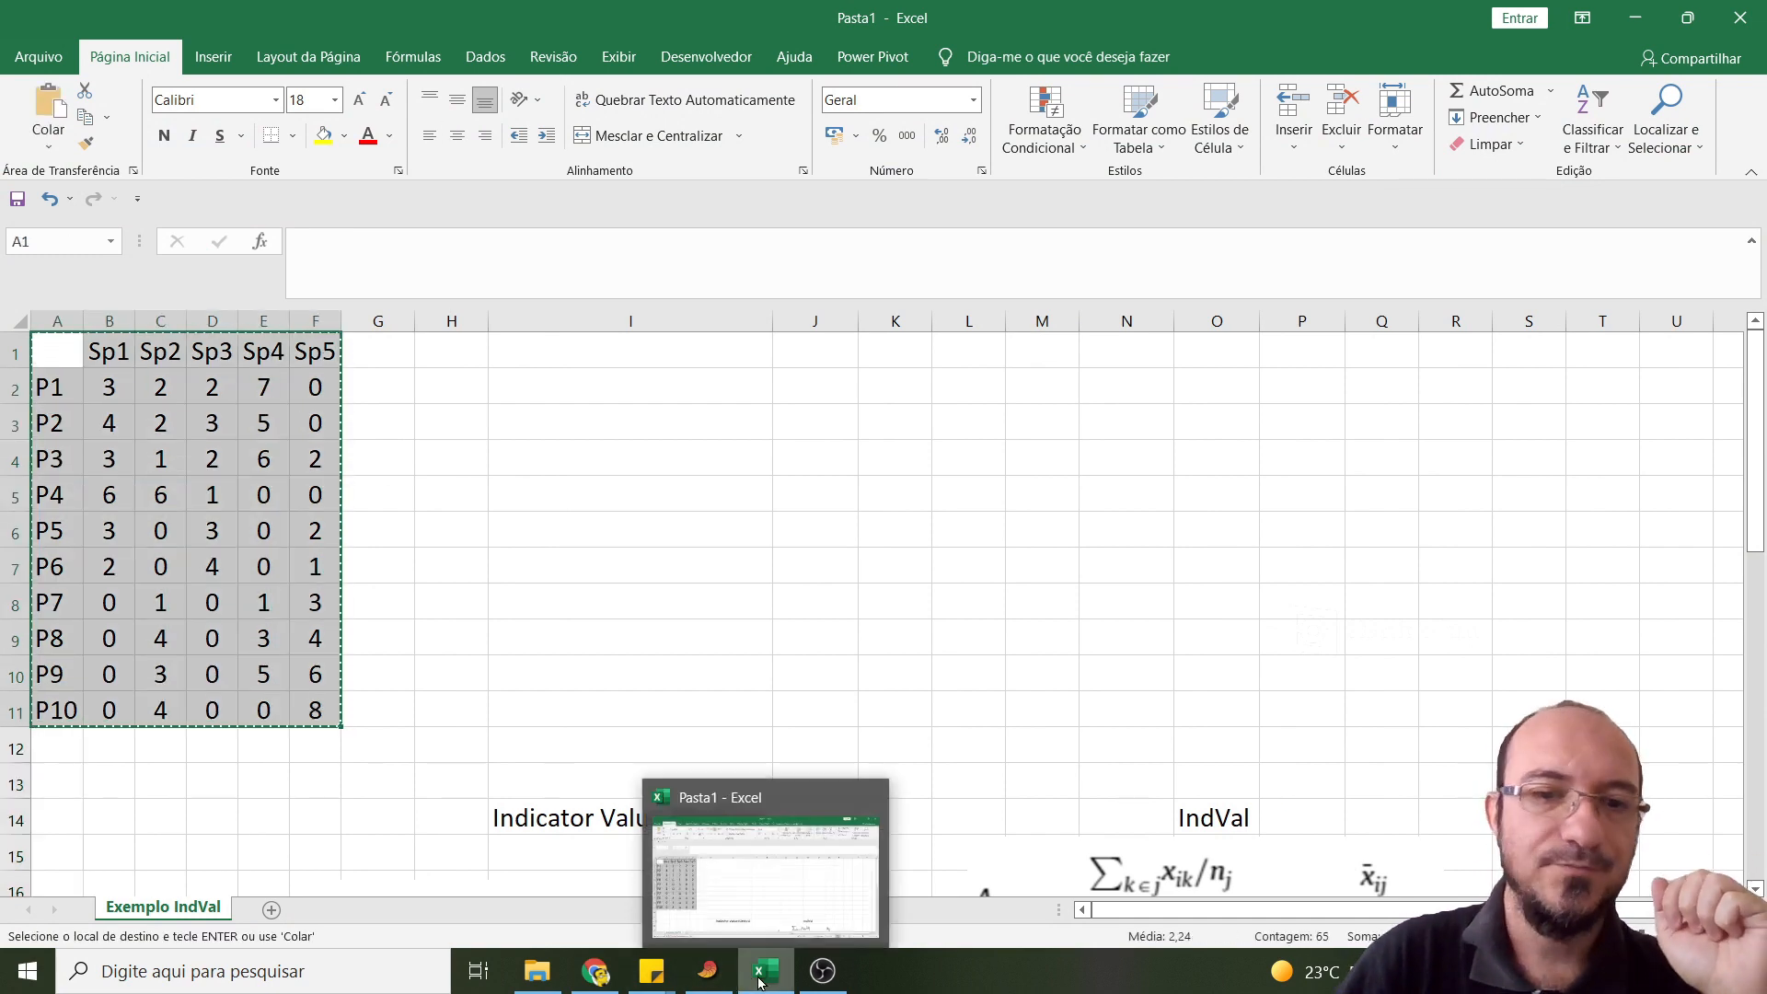
- Switch to PAST and replace the current data with a new empty spreadsheet
click(707, 970)
click(17, 38)
click(36, 60)
key(Return)
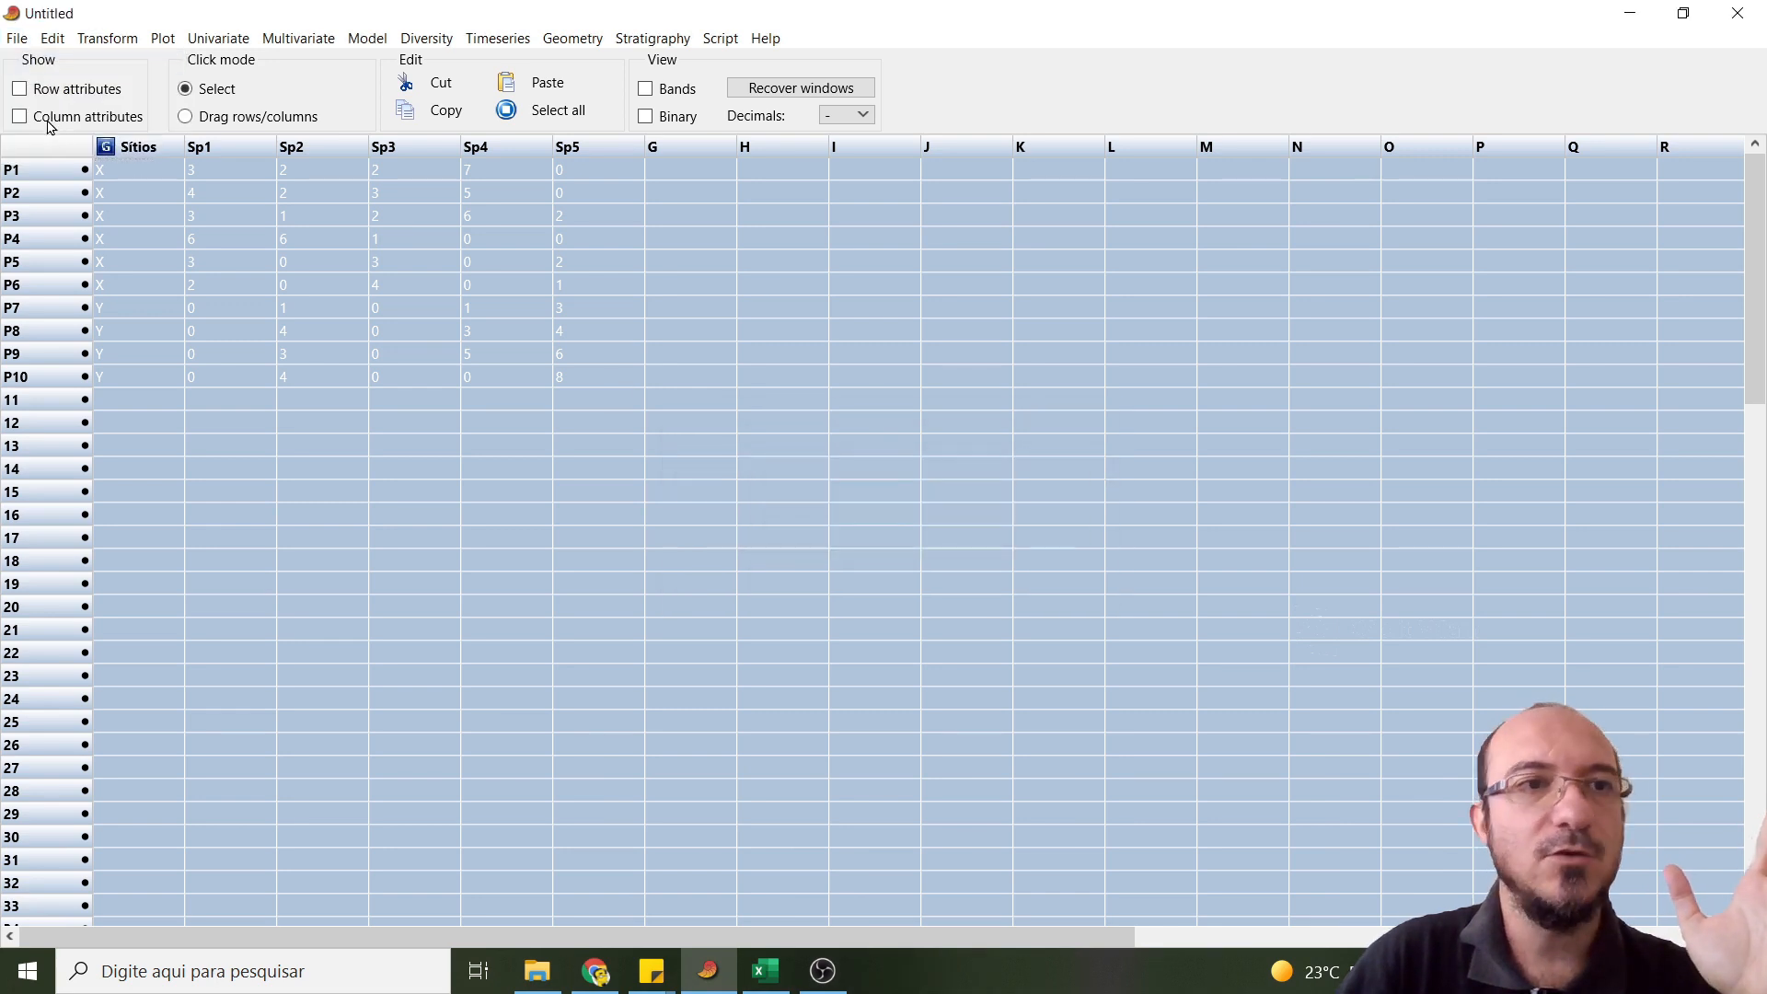
- Paste the copied table with its row and column names by temporarily showing row and column attributes
click(19, 89)
click(20, 116)
click(388, 193)
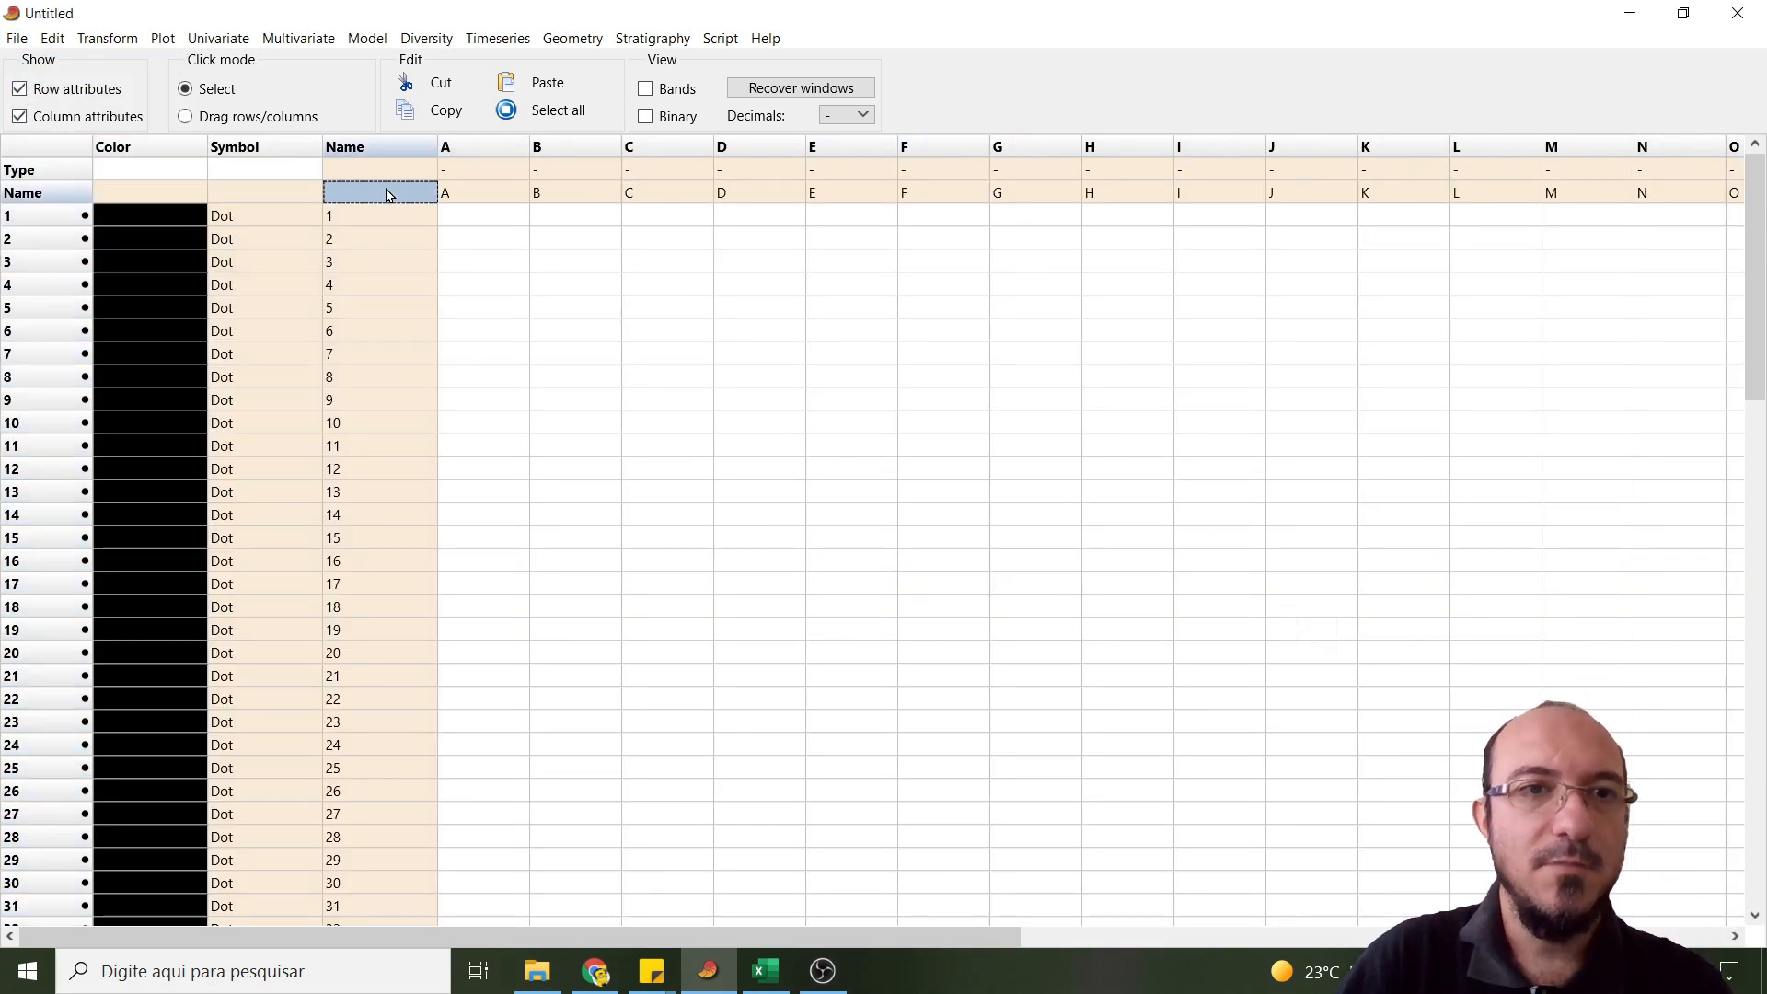
key(ctrl+v)
click(19, 116)
click(20, 89)
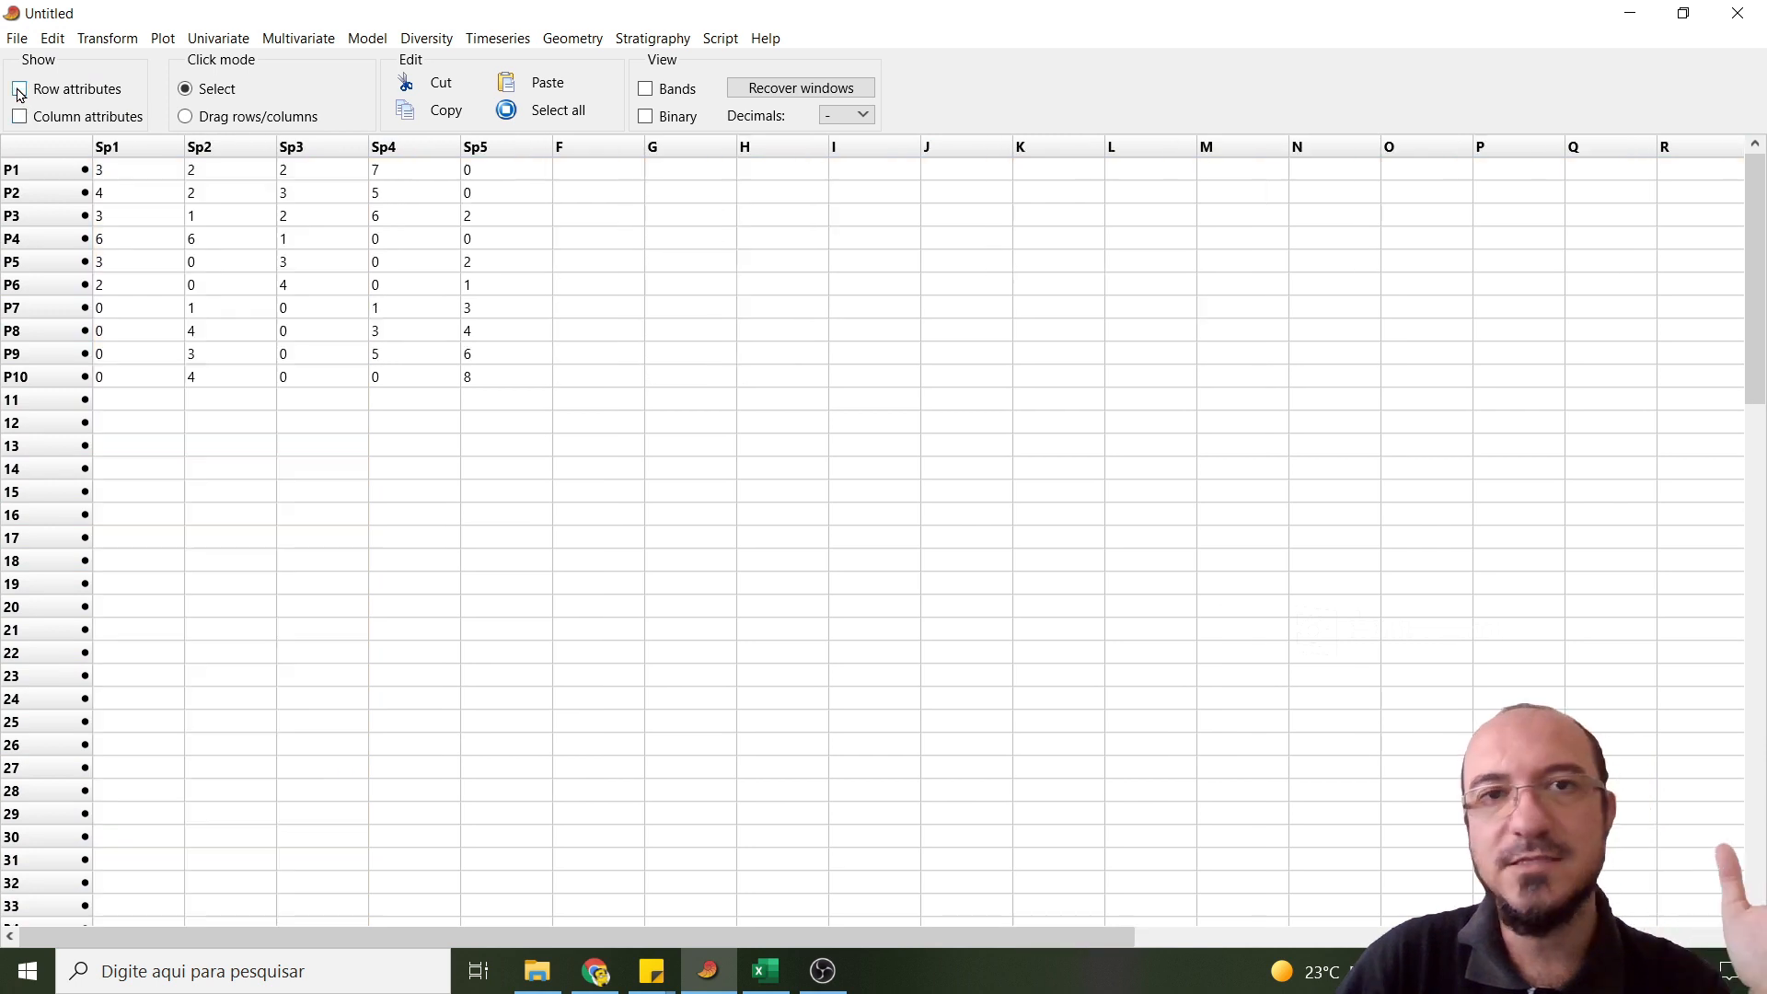
- Select the whole data table and run Classical hierarchical clustering on it
click(57, 146)
click(298, 38)
mouse_move(324, 85)
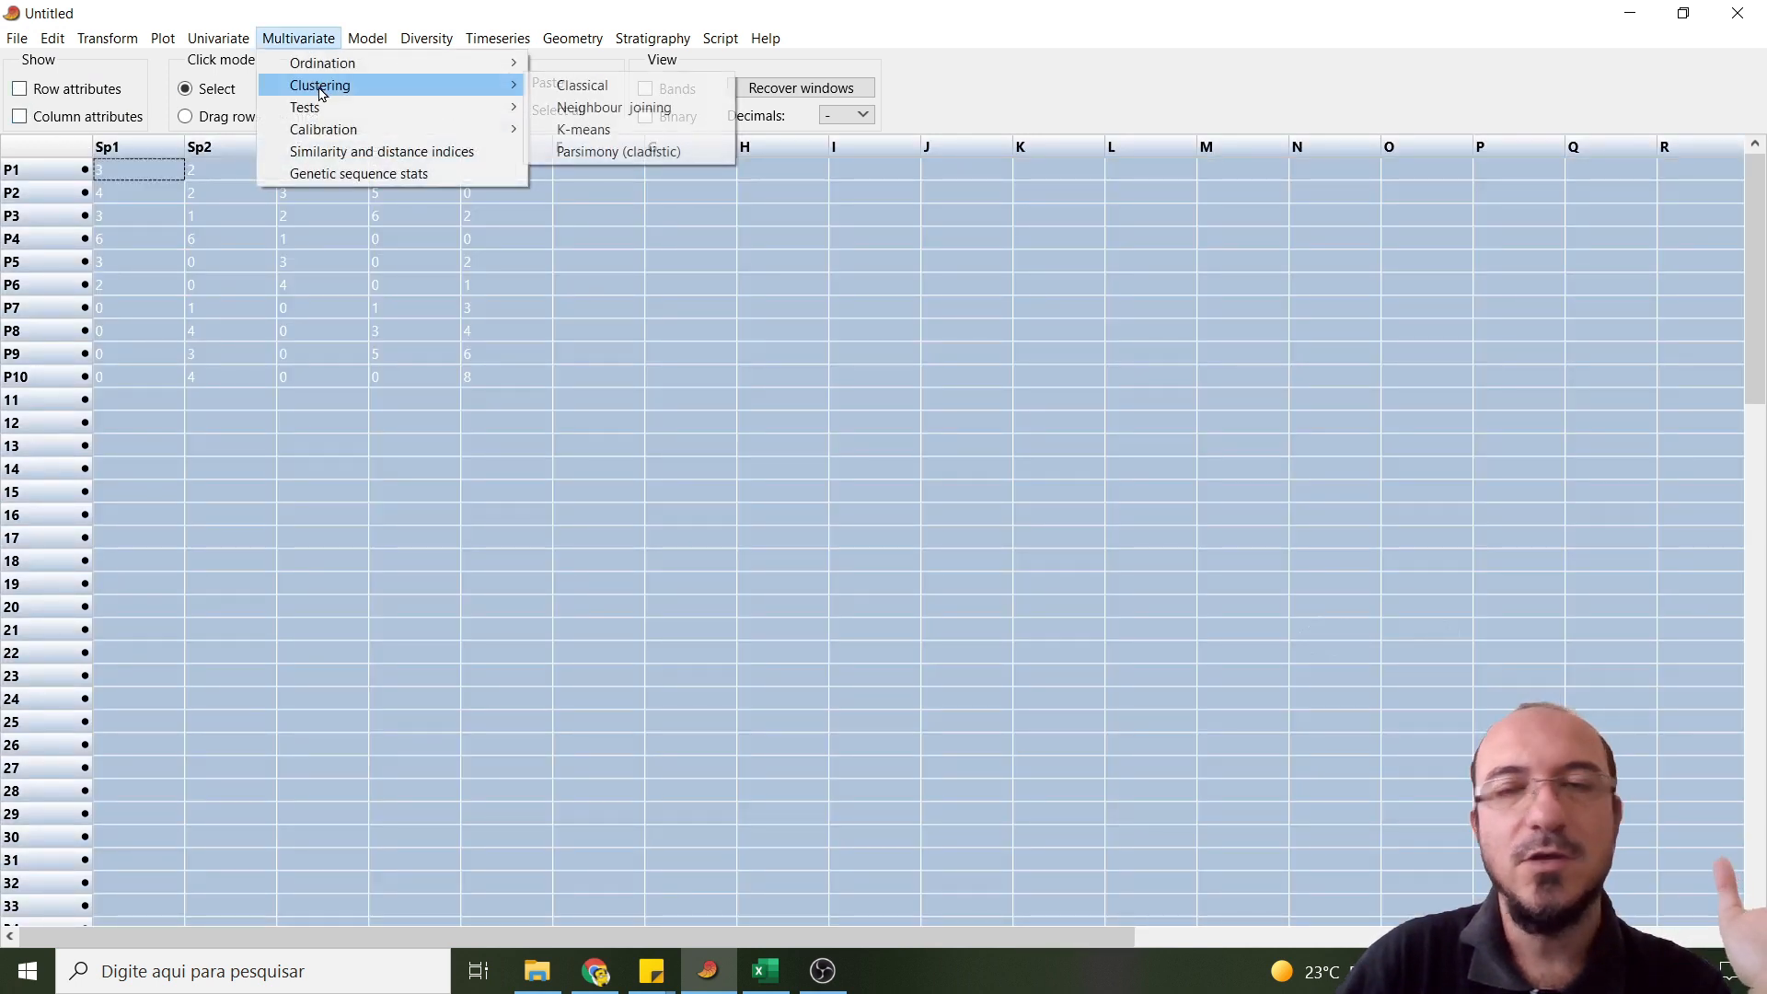
click(586, 92)
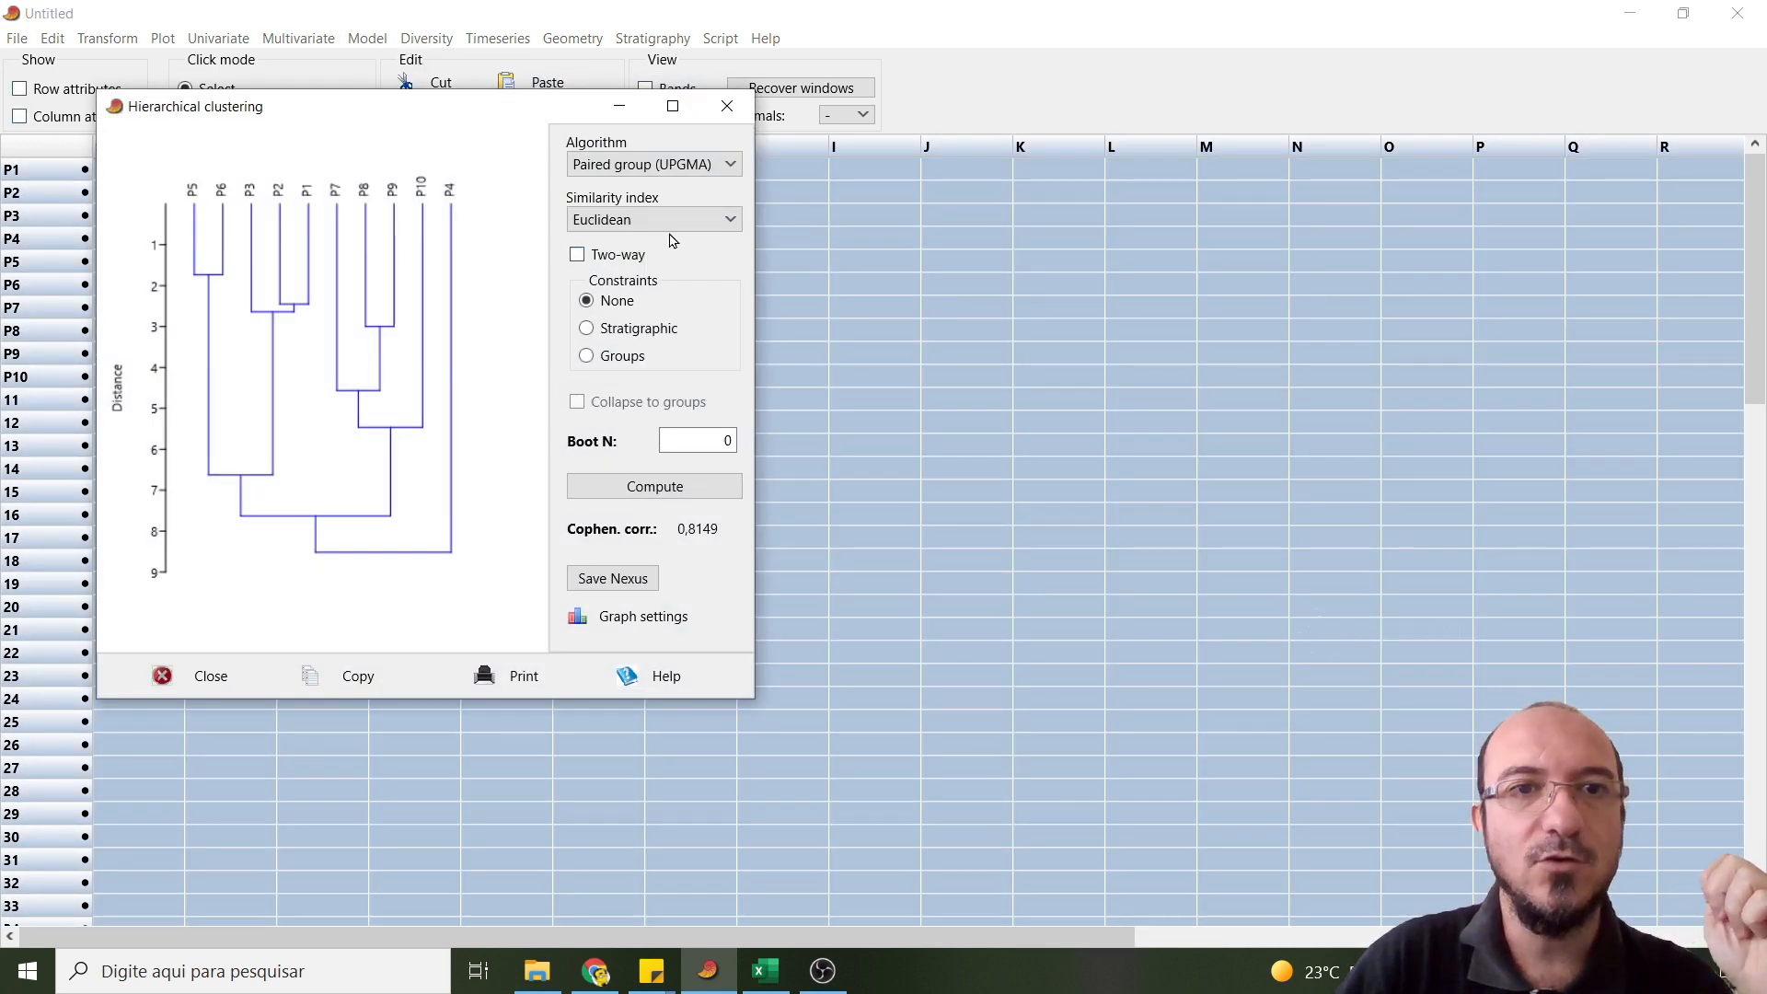
- Set the clustering similarity index to Bray-Curtis and recompute the dendrogram
click(671, 221)
click(644, 336)
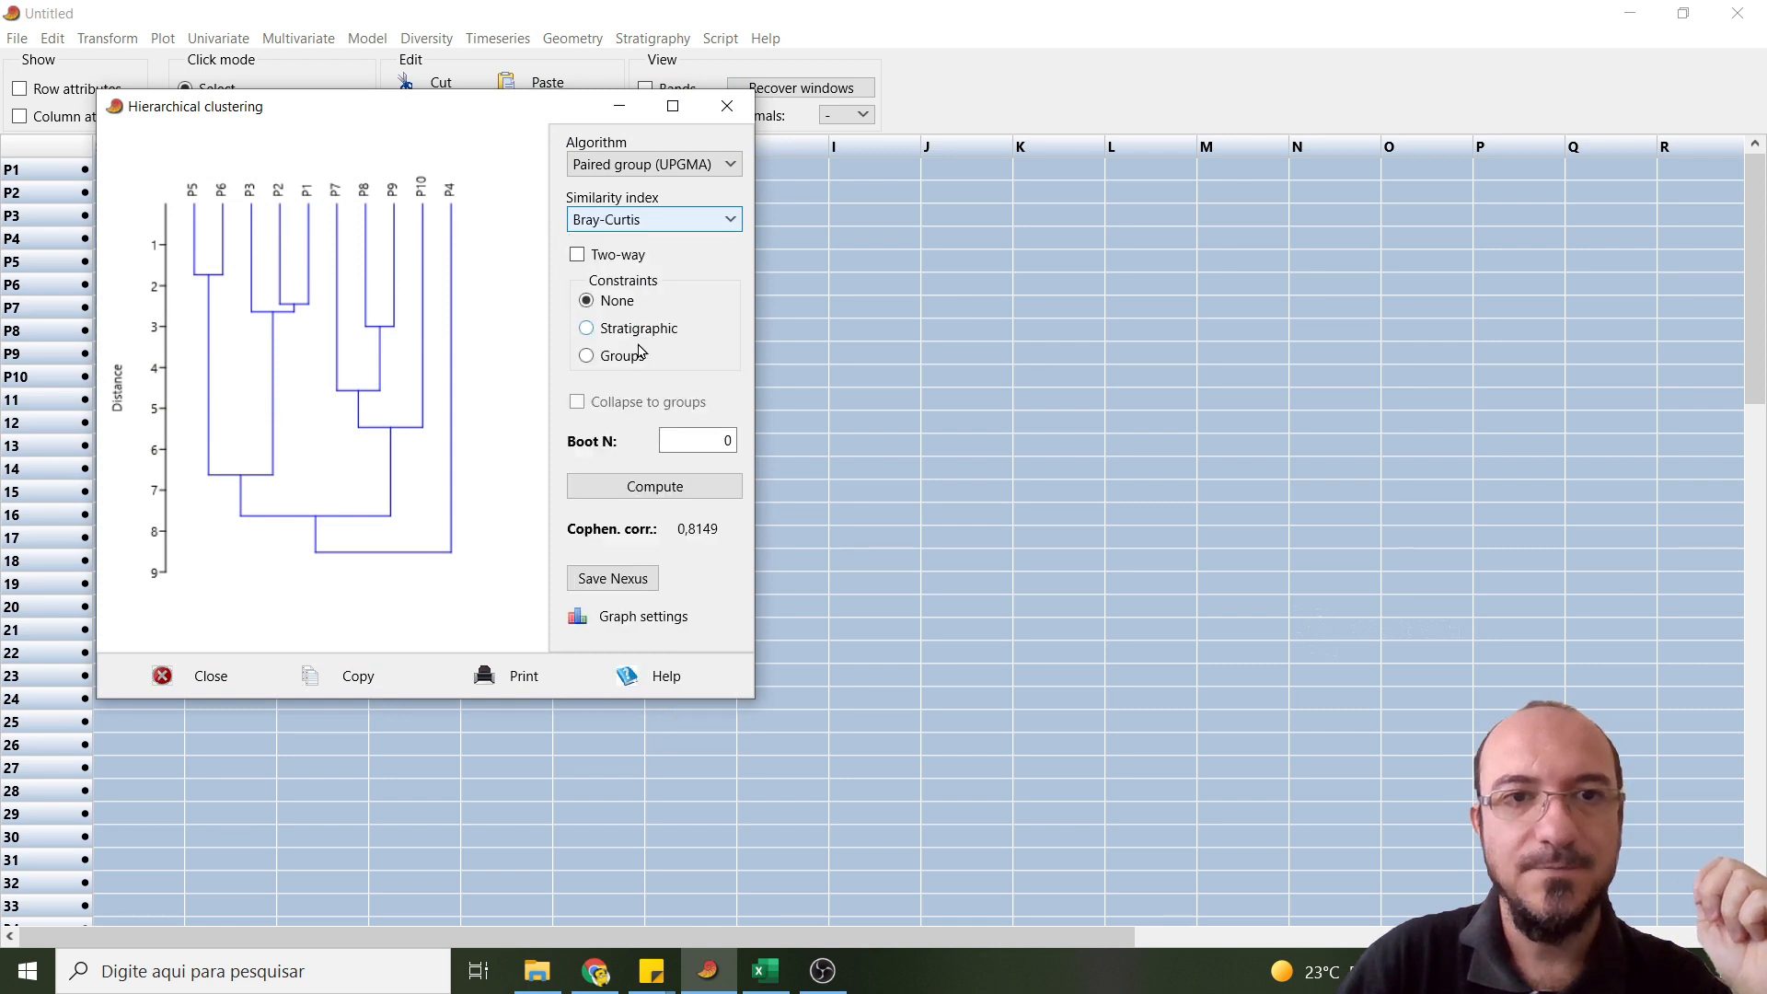
click(653, 486)
- Move and enlarge the Hierarchical clustering window to examine how plots P1 to P10 group in the dendrogram
drag(498, 107, 1092, 170)
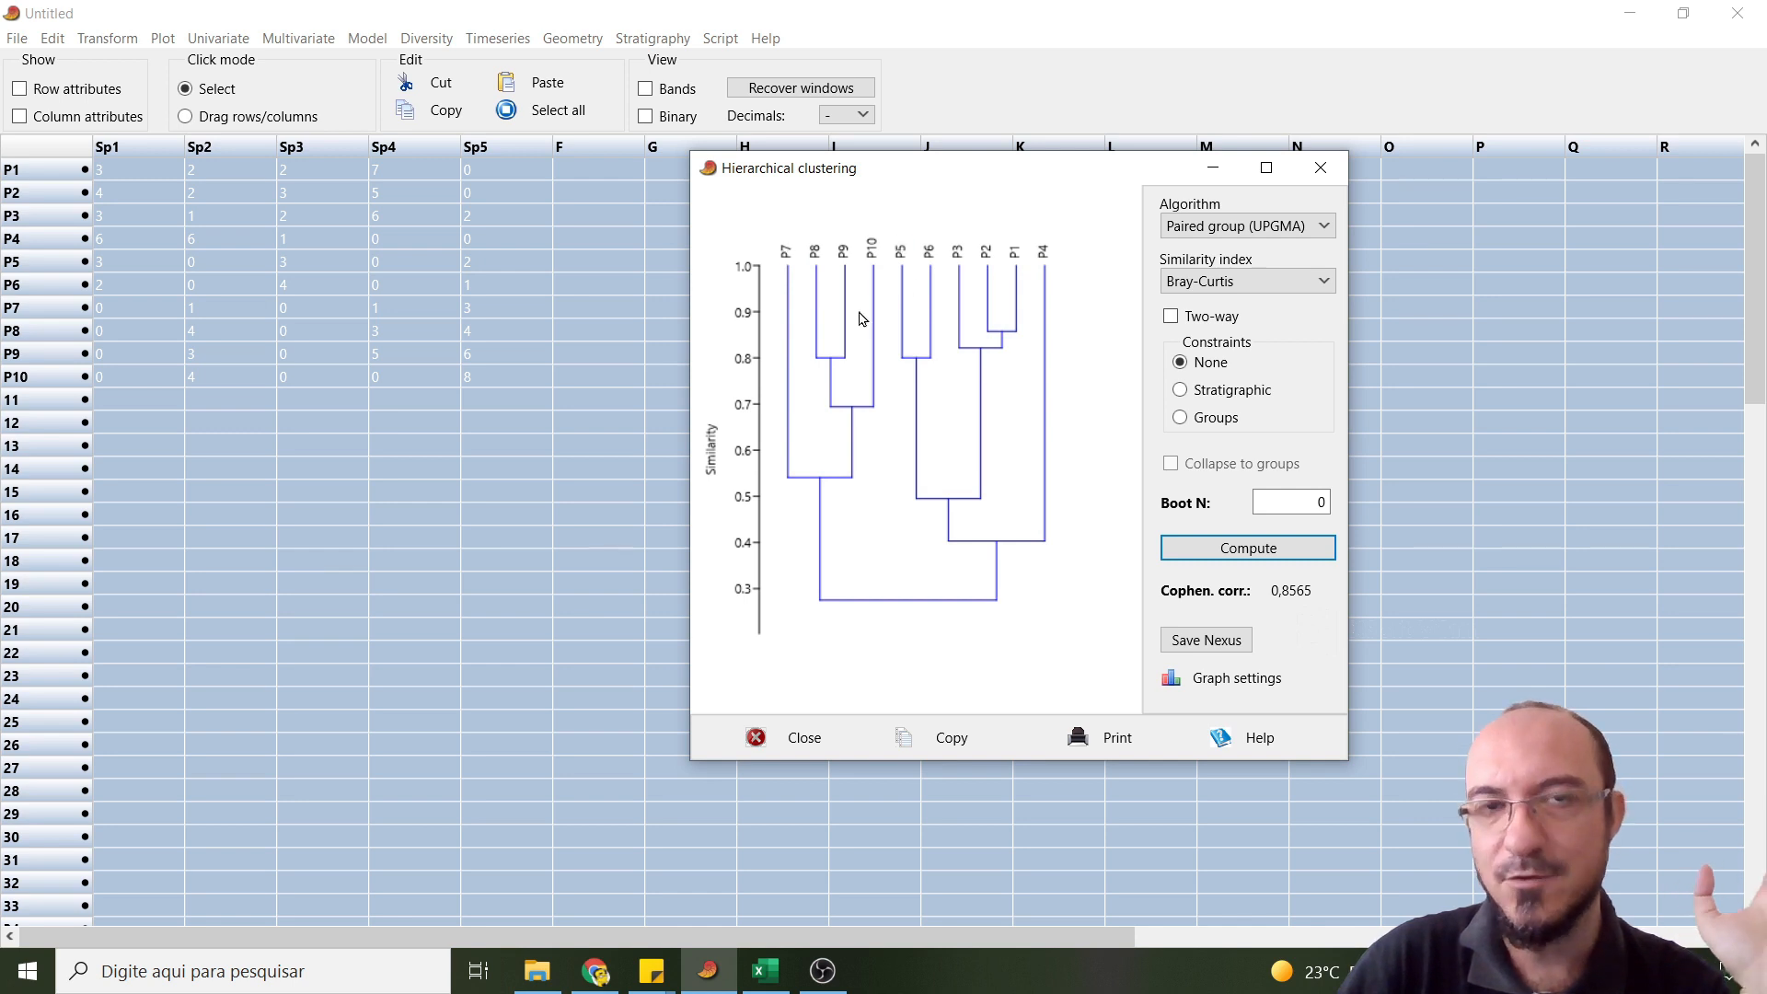
drag(697, 760, 474, 903)
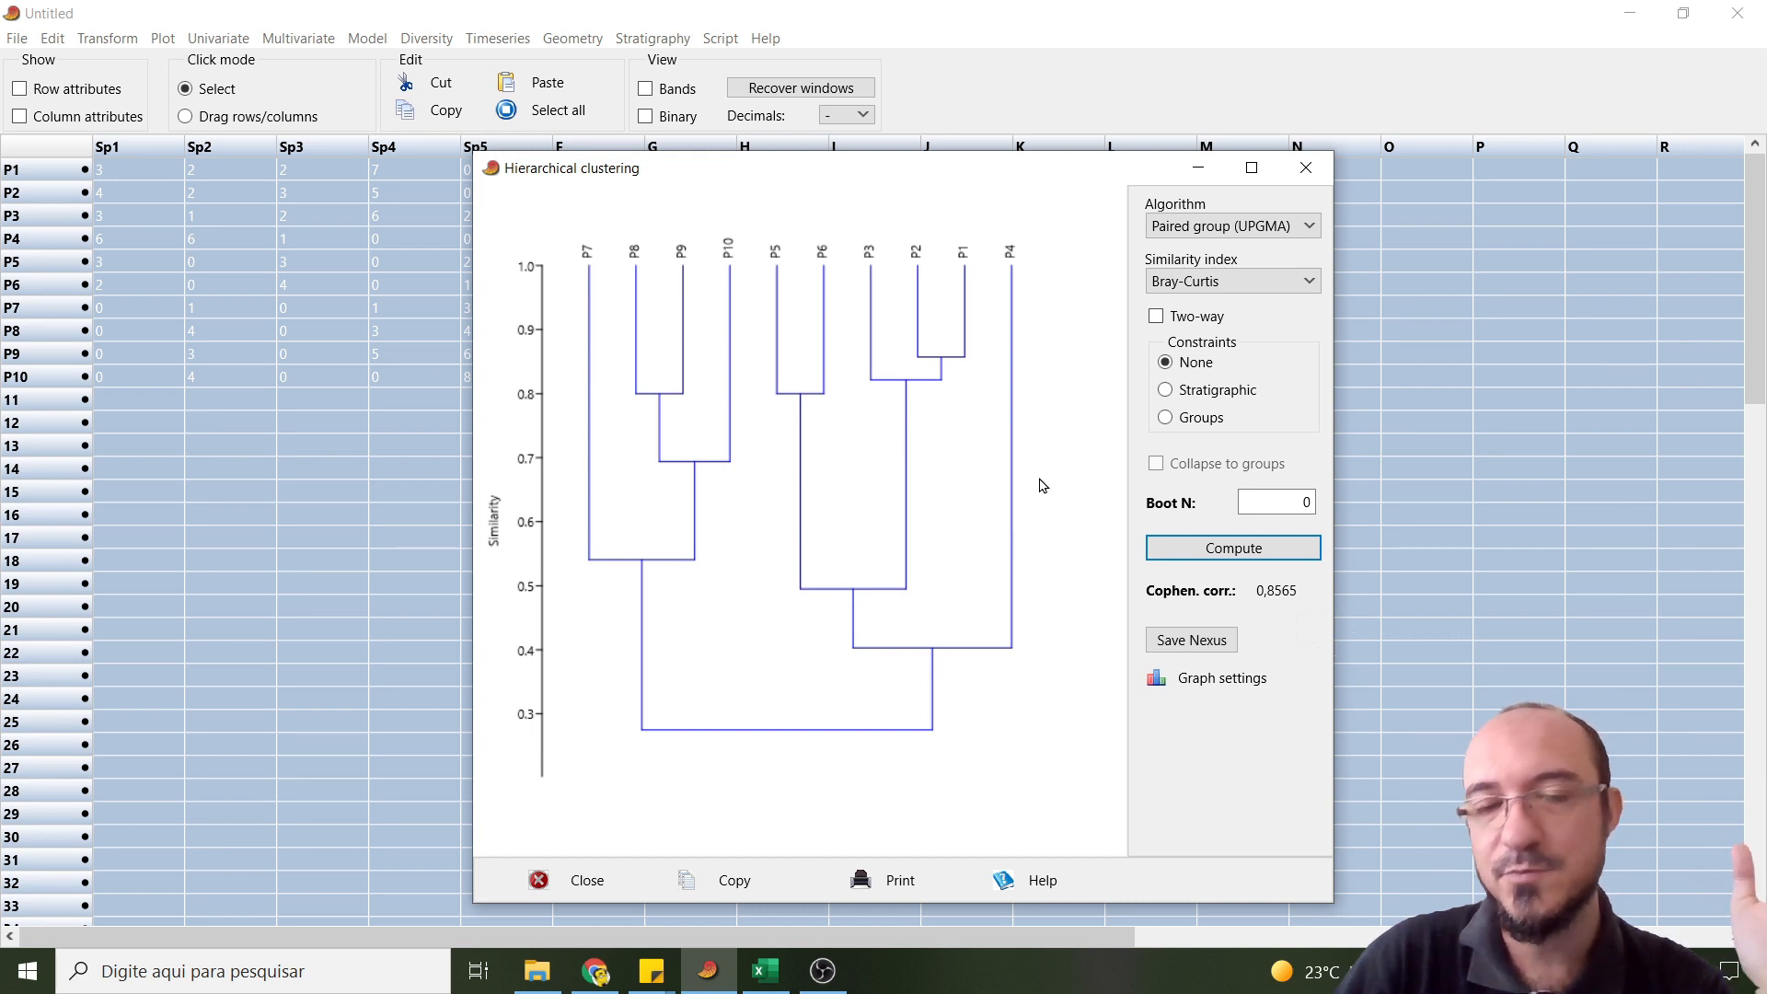
drag(475, 155, 369, 90)
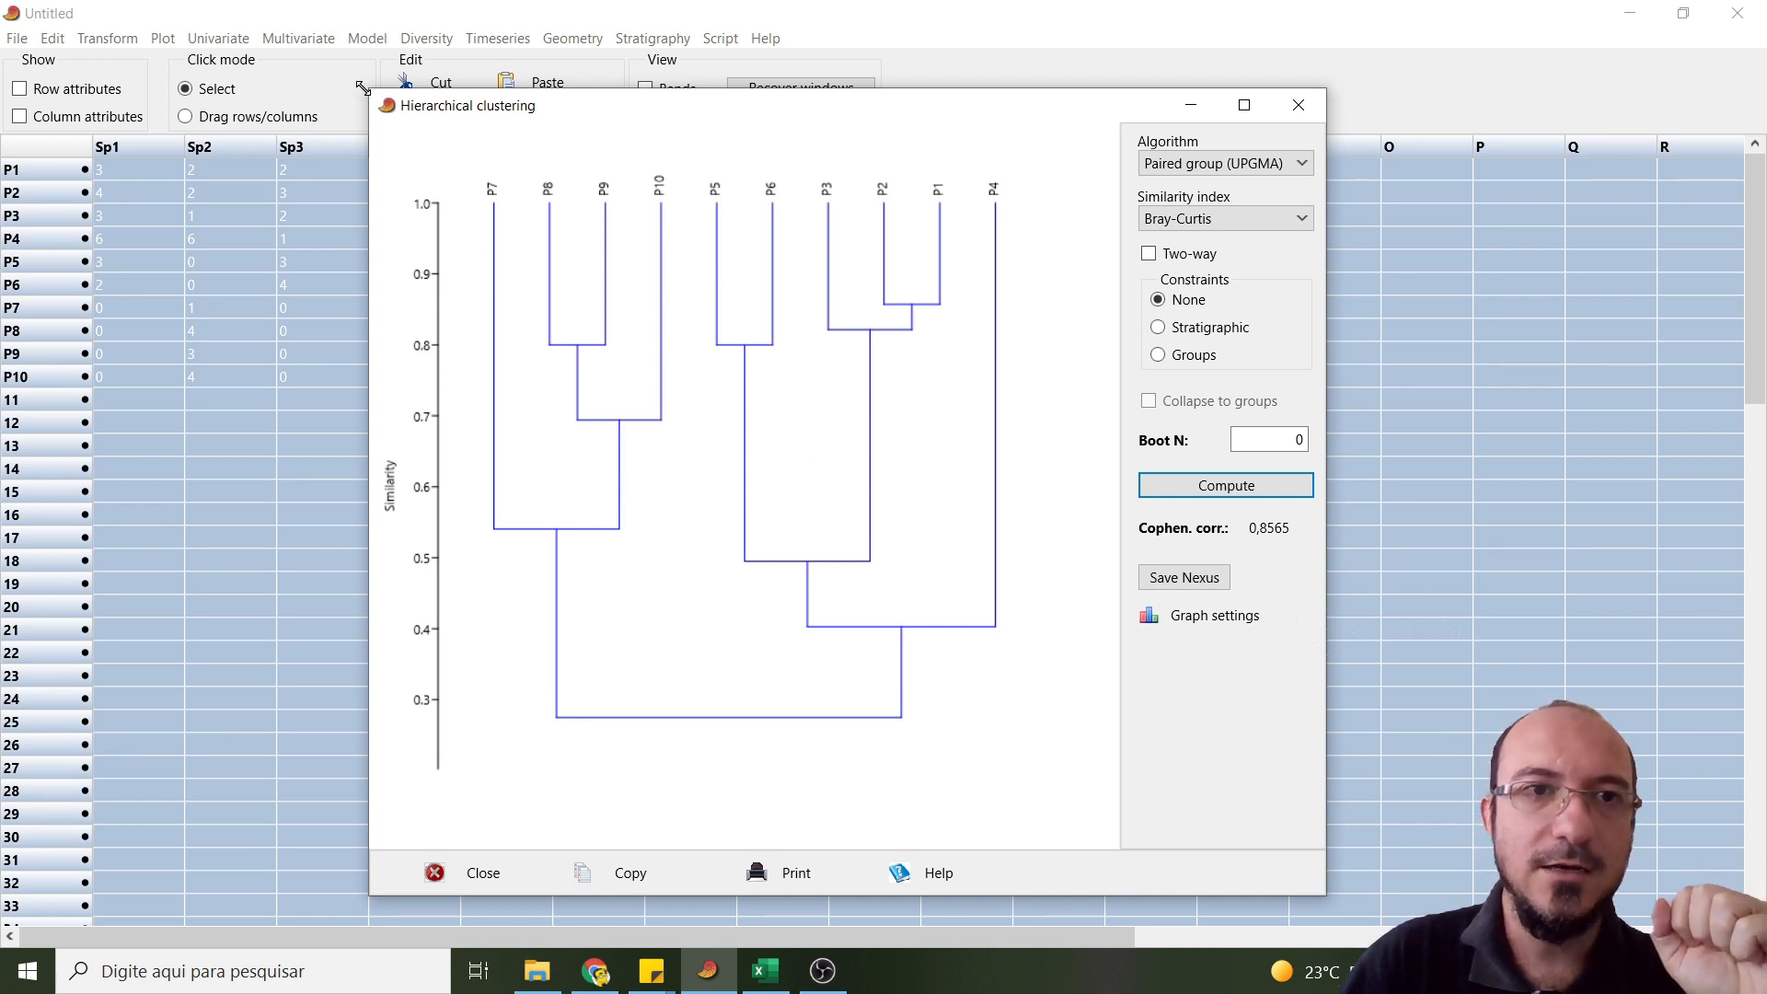
drag(365, 88, 302, 39)
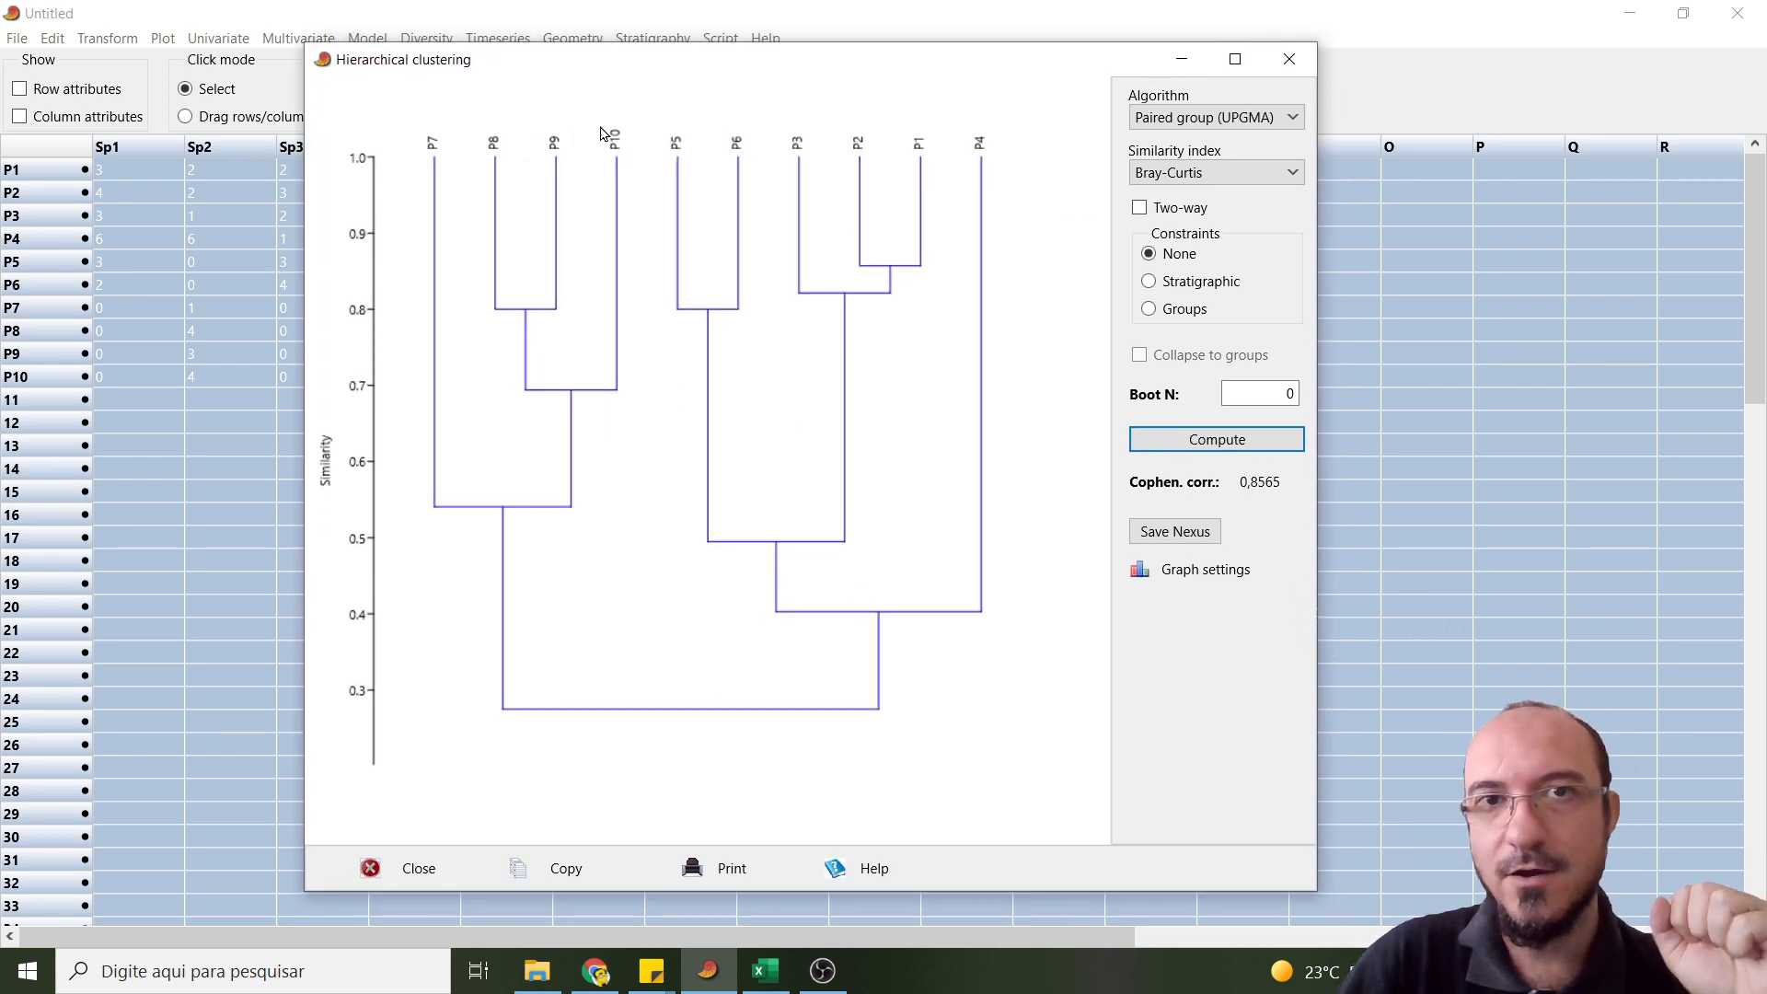